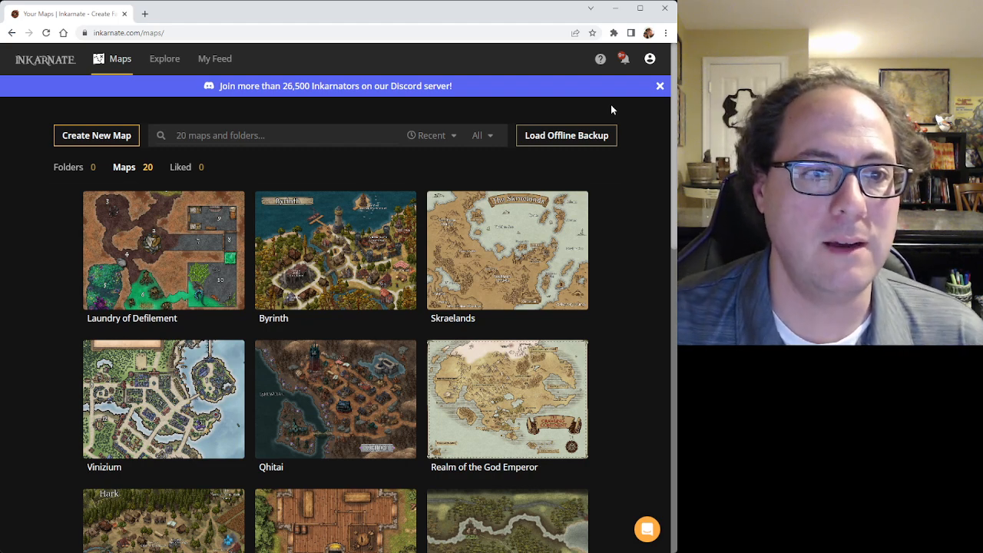
Browse the recently published community maps in the Explore gallery for examples of different map styles
{"action": "left_click", "coordinate": [160, 64]}
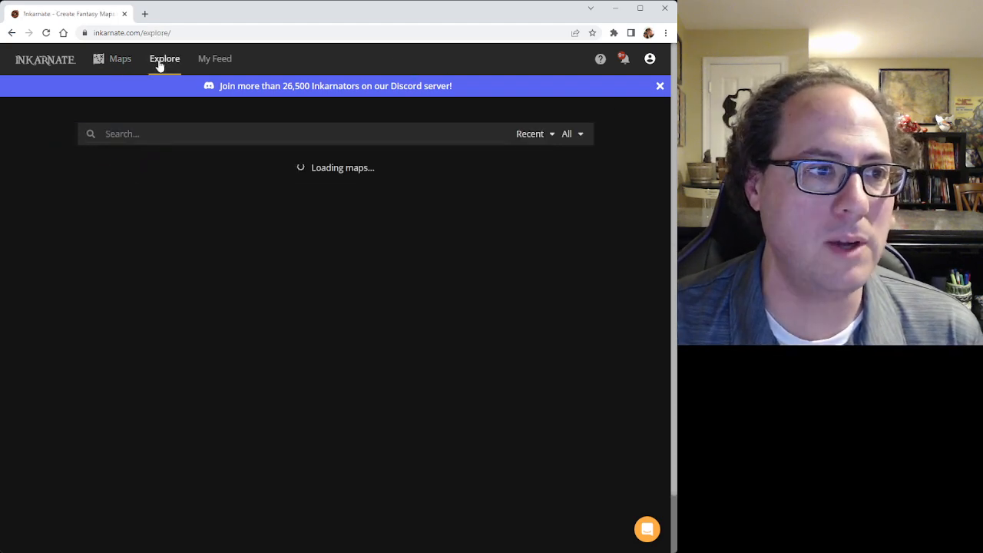
{"action": "scroll", "coordinate": [219, 273], "scroll_direction": "down", "scroll_amount": 2}
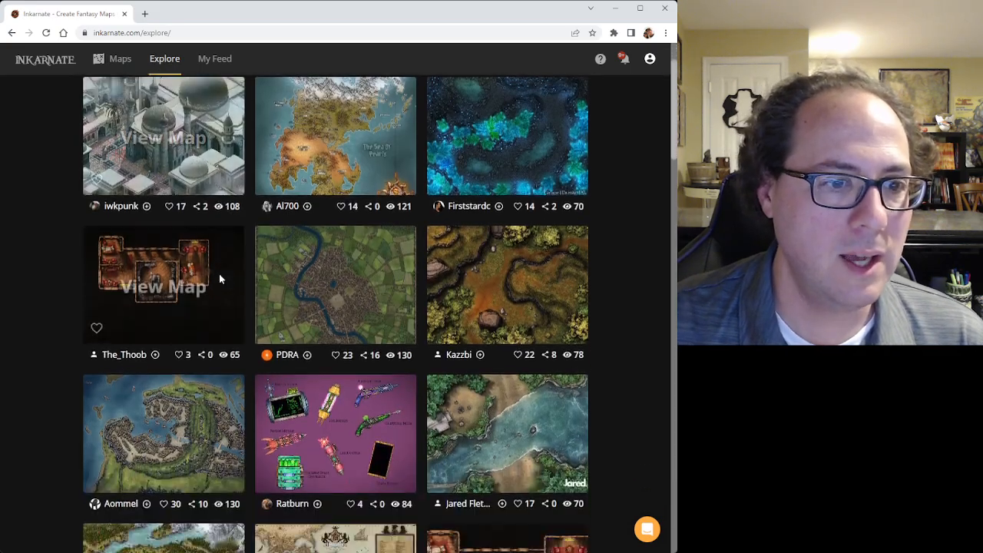
{"action": "scroll", "coordinate": [219, 273], "scroll_direction": "down", "scroll_amount": 4}
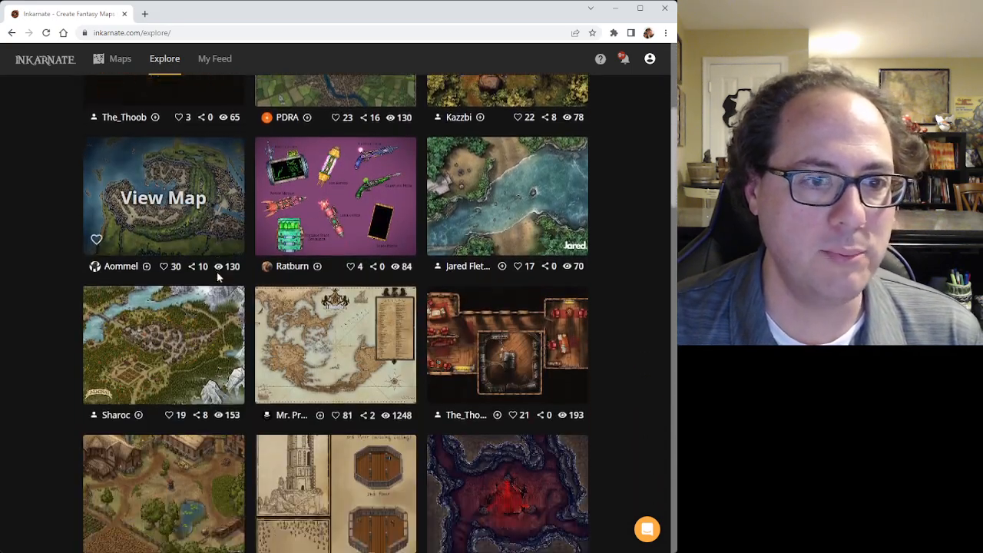
{"action": "scroll", "coordinate": [218, 277], "scroll_direction": "down", "scroll_amount": 5}
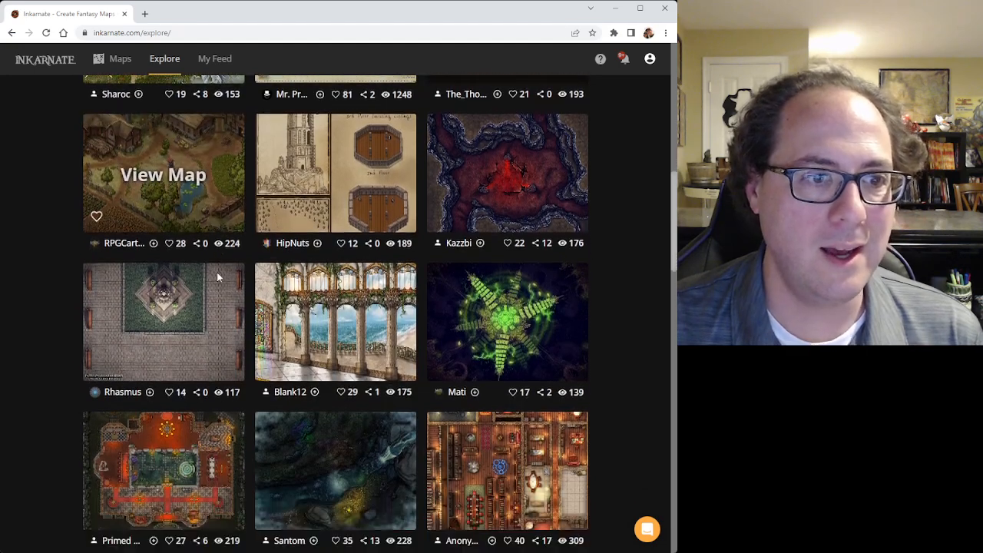
{"action": "scroll", "coordinate": [217, 276], "scroll_direction": "down", "scroll_amount": 3}
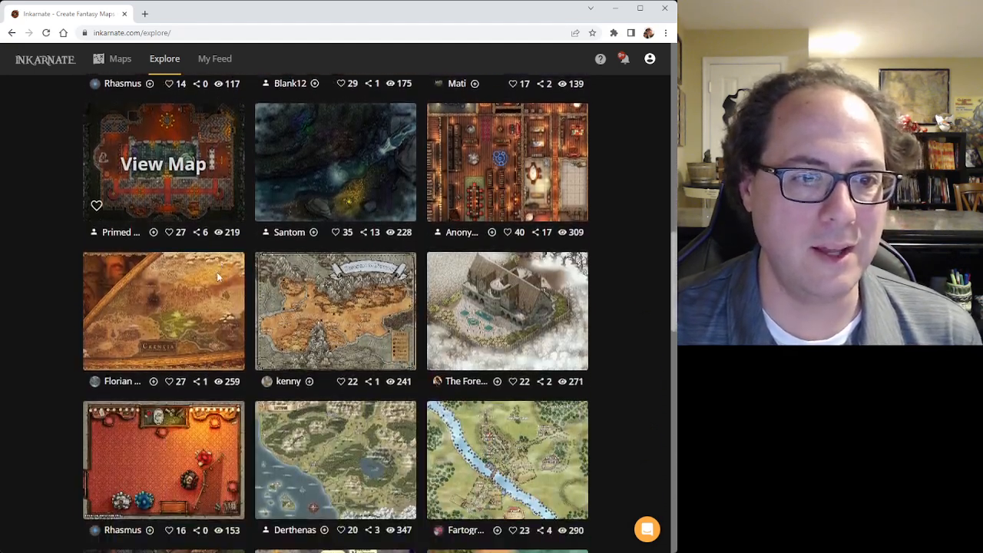
{"action": "scroll", "coordinate": [217, 276], "scroll_direction": "down", "scroll_amount": 4}
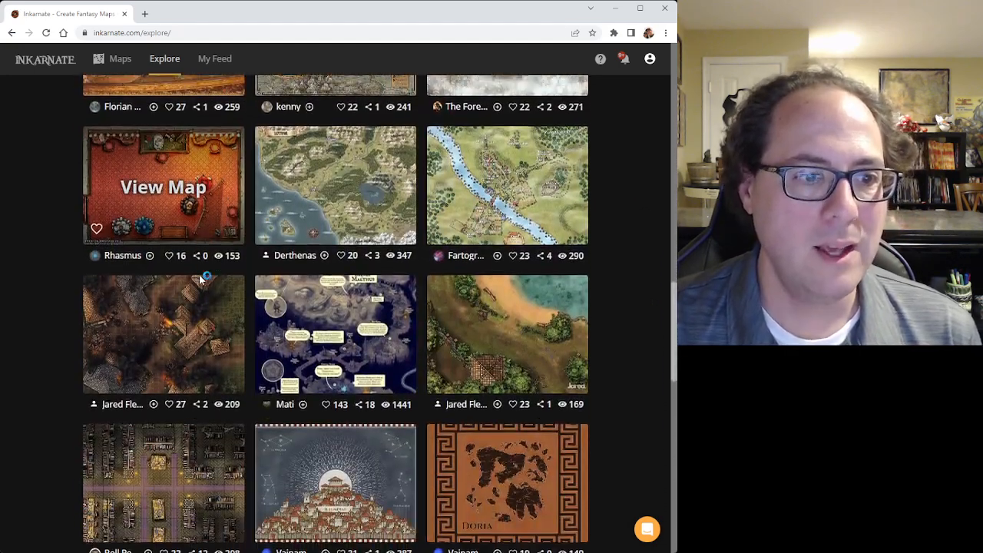
{"action": "scroll", "coordinate": [196, 278], "scroll_direction": "down", "scroll_amount": 1}
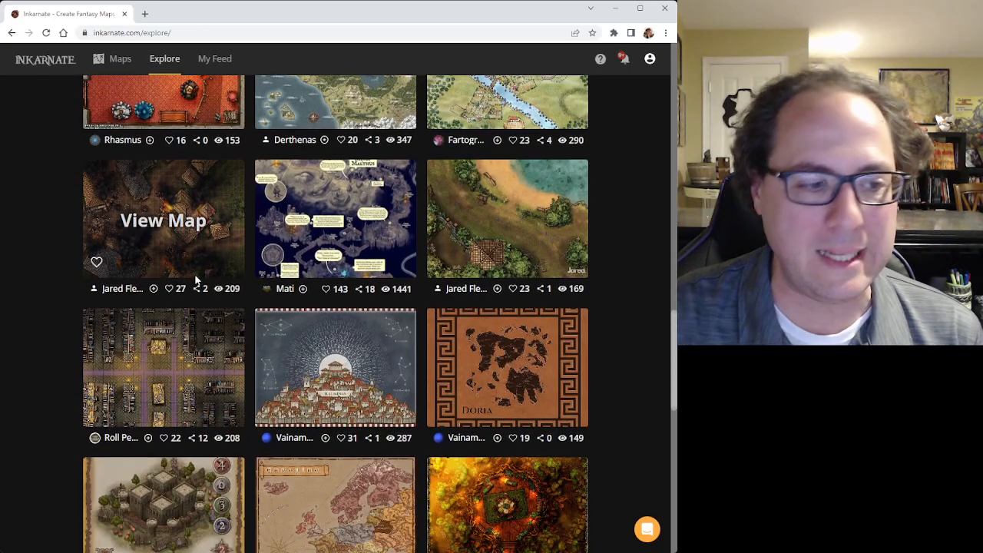
{"action": "scroll", "coordinate": [196, 280], "scroll_direction": "down", "scroll_amount": 1}
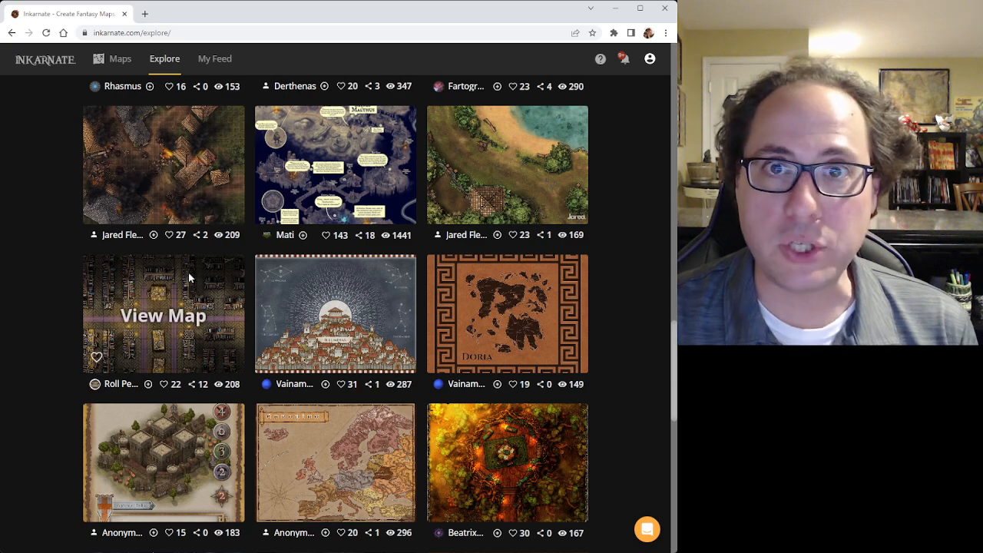
{"action": "scroll", "coordinate": [169, 277], "scroll_direction": "down", "scroll_amount": 3}
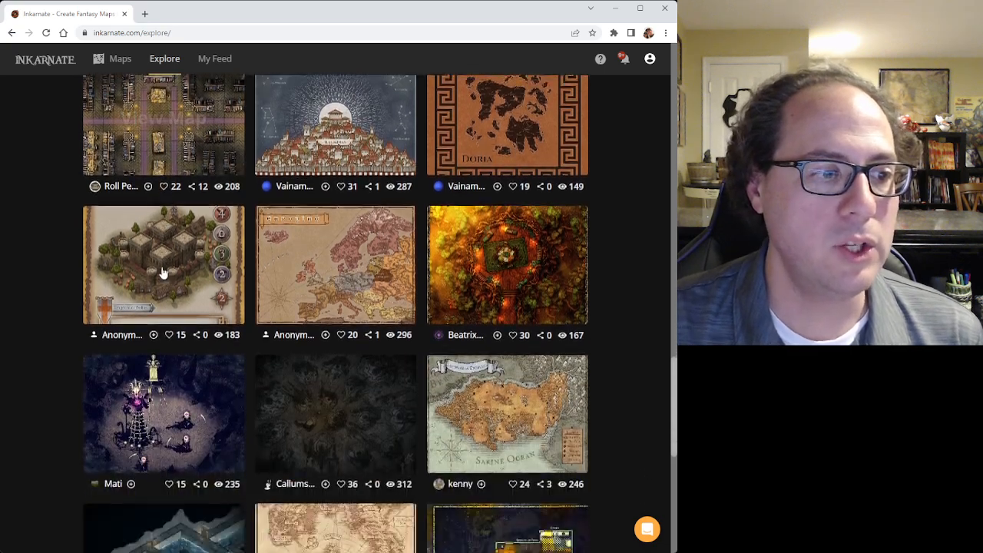
{"action": "scroll", "coordinate": [161, 270], "scroll_direction": "down", "scroll_amount": 2}
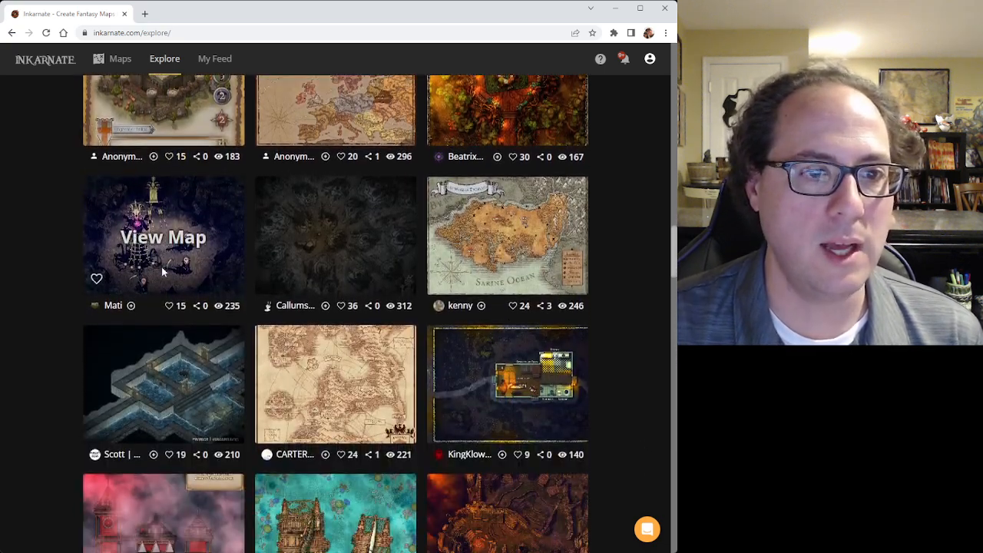
{"action": "scroll", "coordinate": [161, 270], "scroll_direction": "down", "scroll_amount": 1}
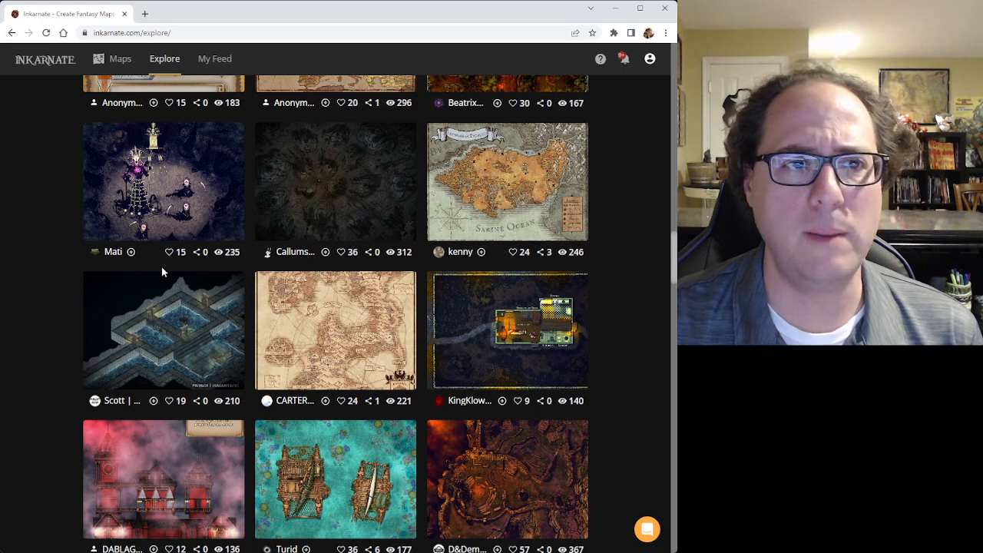
Return to your own map collection and look over the saved maps
{"action": "left_click", "coordinate": [106, 61]}
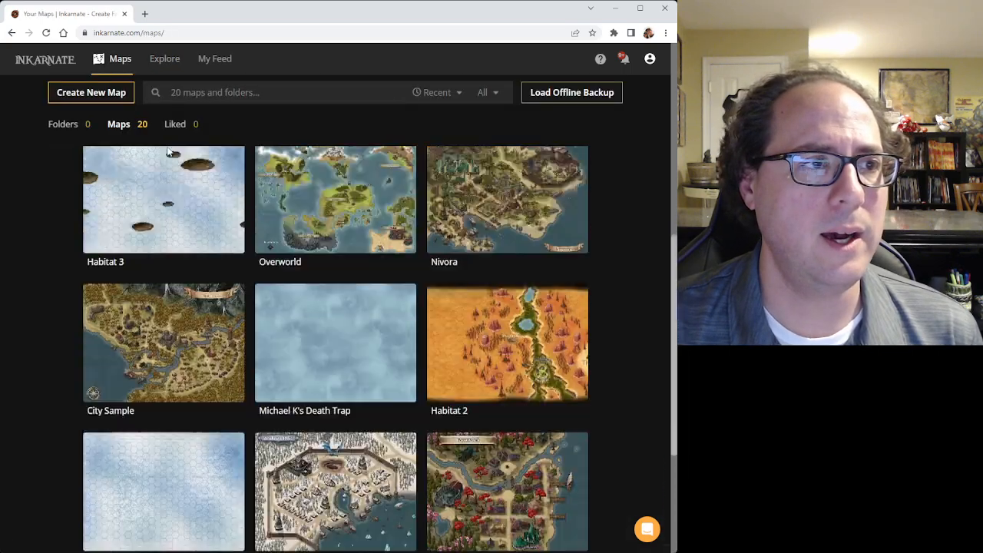
{"action": "mouse_move", "coordinate": [192, 244]}
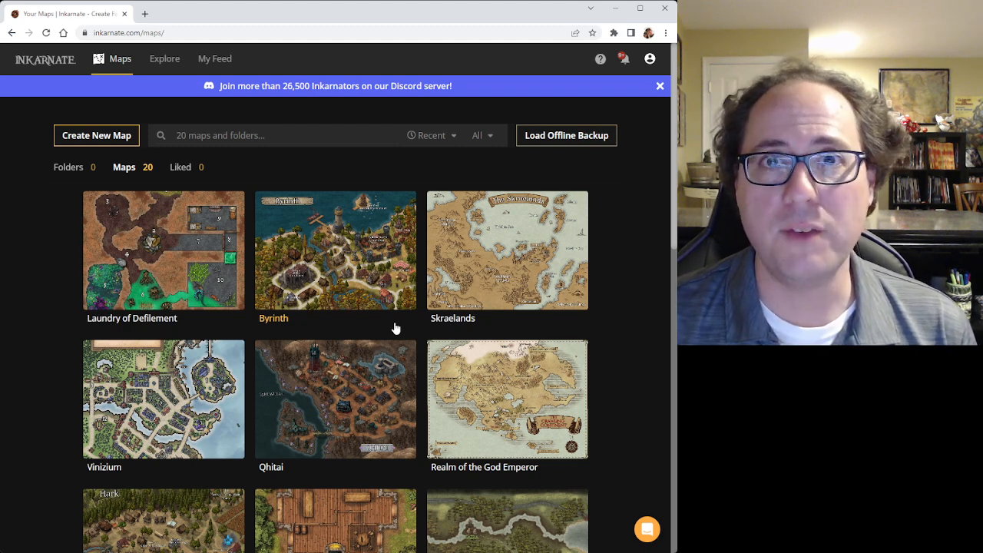
{"action": "mouse_move", "coordinate": [323, 299]}
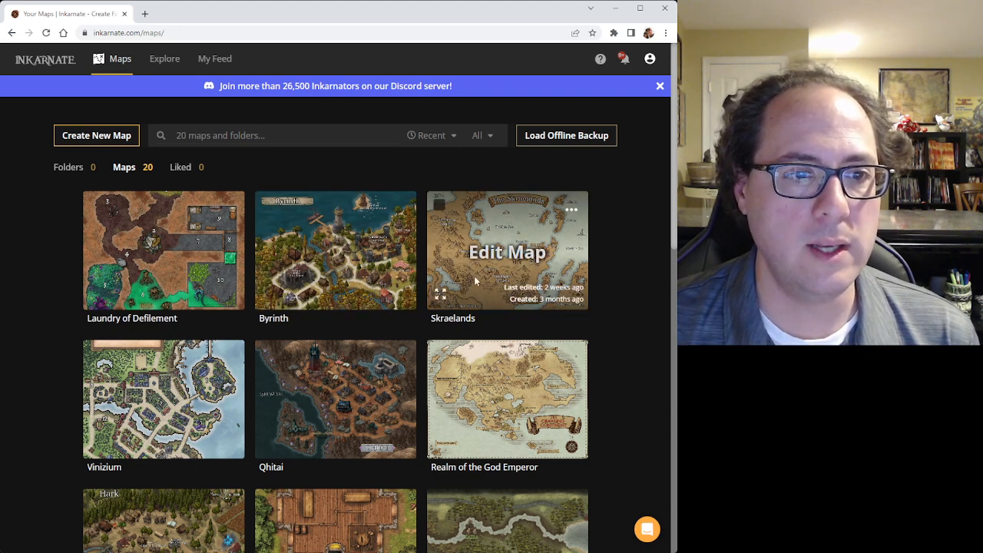
Open the Skraelands map for editing, collapse the objects panel and switch to the Select tool
{"action": "left_click", "coordinate": [501, 257]}
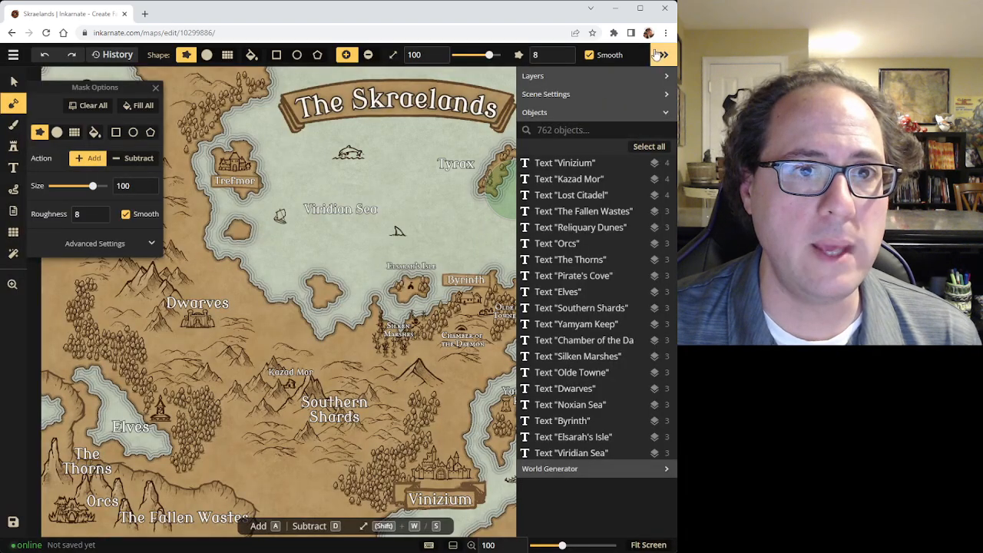
{"action": "left_click", "coordinate": [658, 54]}
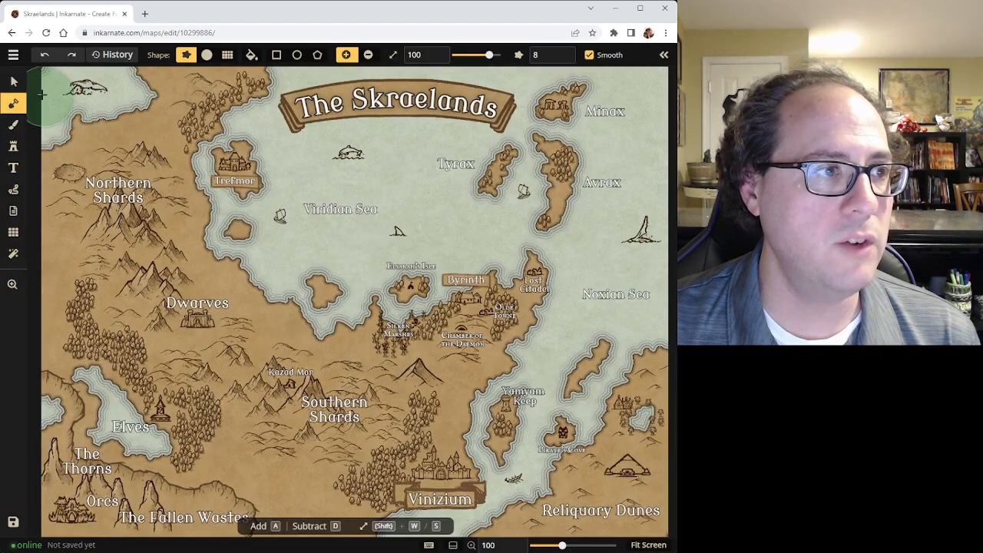
{"action": "left_click", "coordinate": [14, 82]}
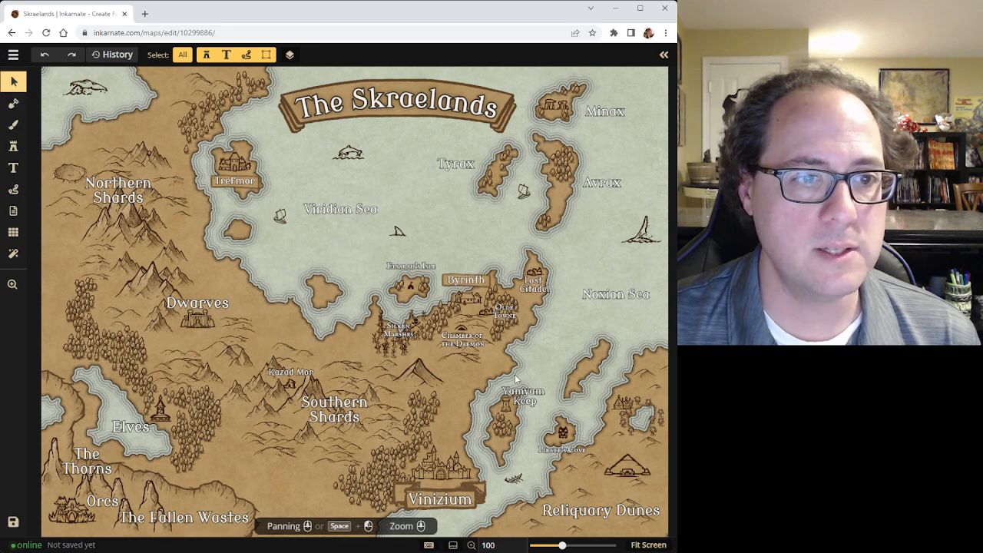
Examine the Skraelands map around the town of Byrinth up close and within the whole region
{"action": "scroll", "coordinate": [502, 242], "scroll_direction": "up", "scroll_amount": 2}
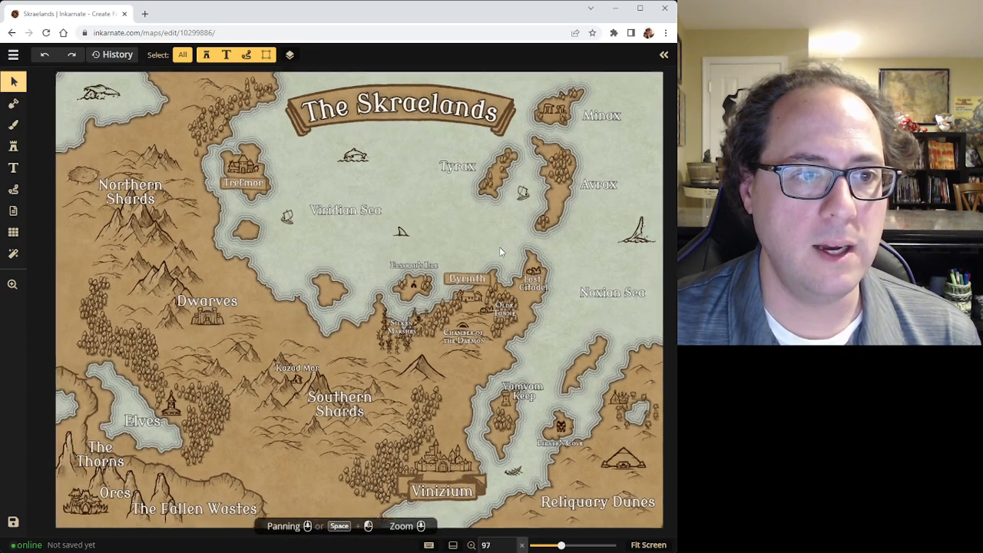
{"action": "scroll", "coordinate": [499, 252], "scroll_direction": "up", "scroll_amount": 6}
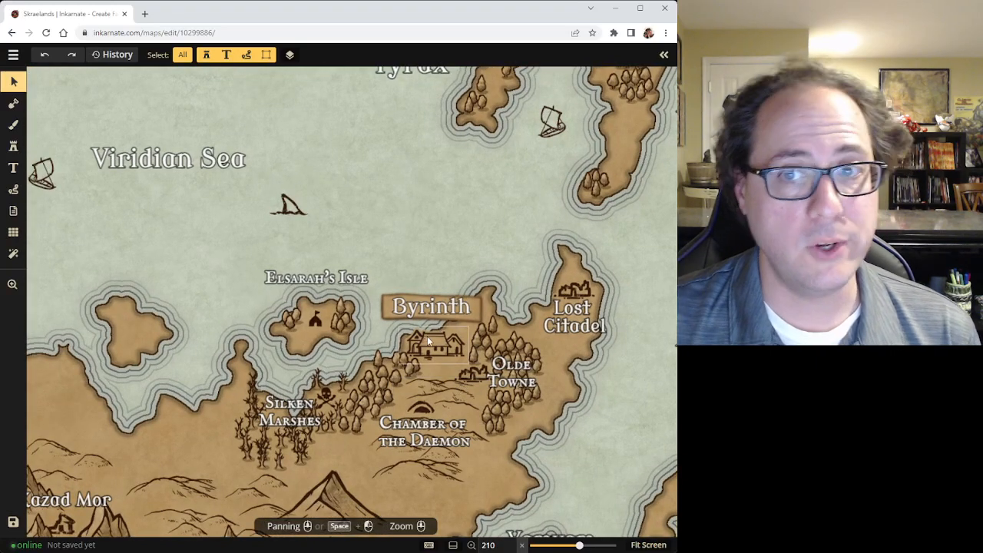
{"action": "scroll", "coordinate": [428, 330], "scroll_direction": "down", "scroll_amount": 1}
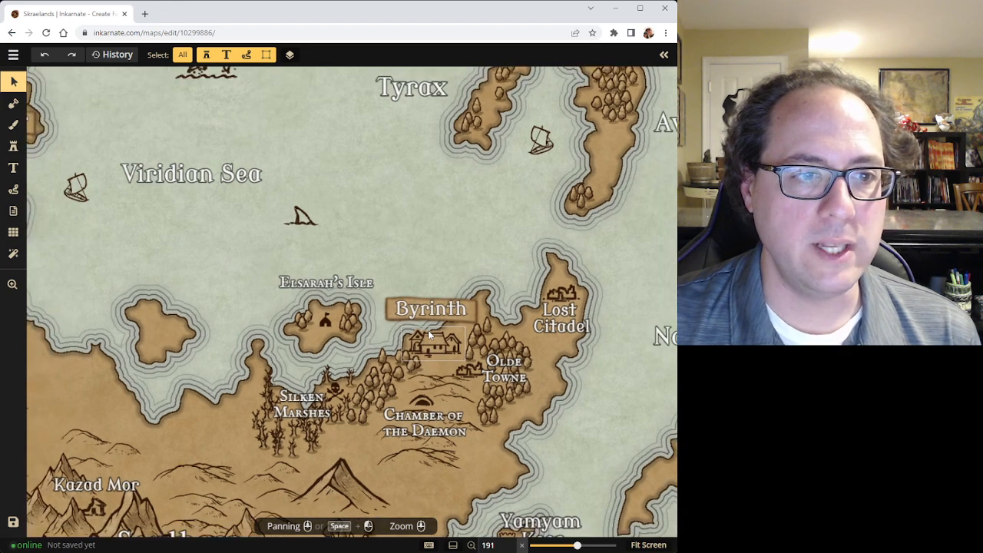
{"action": "scroll", "coordinate": [427, 330], "scroll_direction": "down", "scroll_amount": 3}
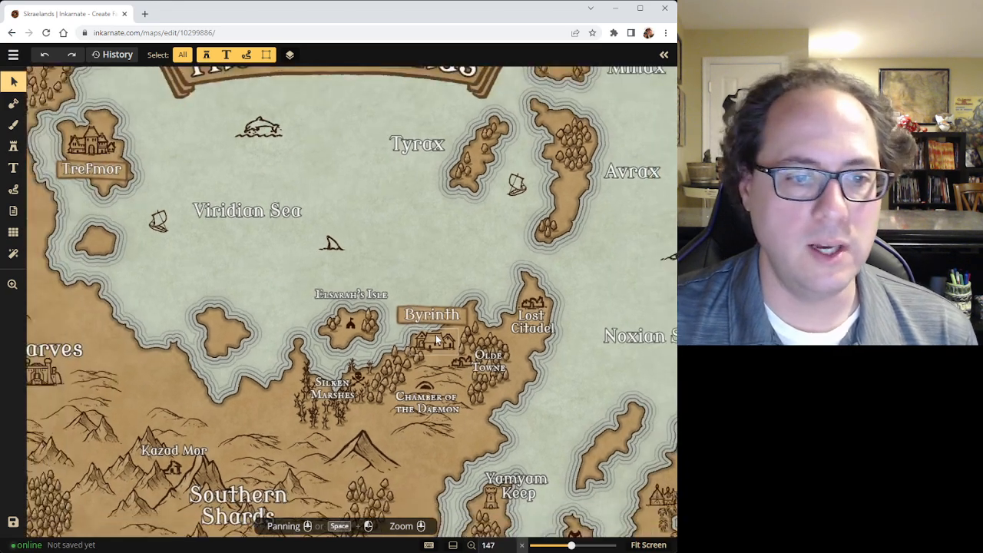
{"action": "scroll", "coordinate": [436, 339], "scroll_direction": "down", "scroll_amount": 5}
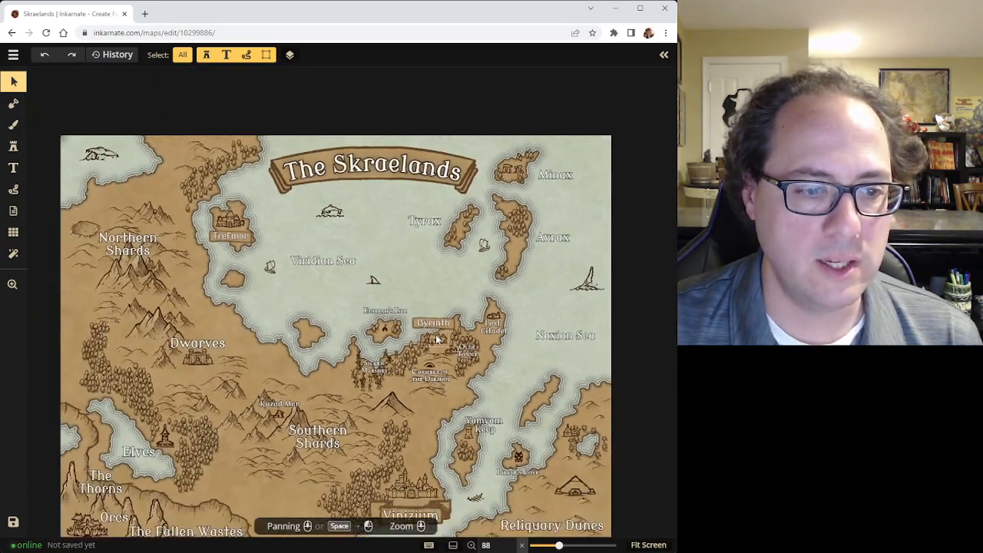
{"action": "scroll", "coordinate": [436, 338], "scroll_direction": "down", "scroll_amount": 1}
{"action": "scroll", "coordinate": [436, 338], "scroll_direction": "up", "scroll_amount": 3}
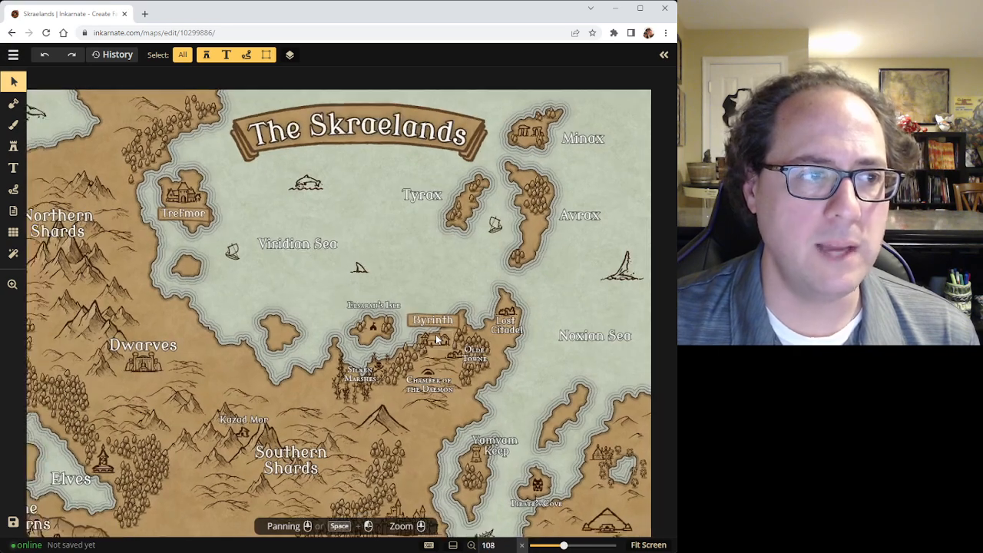
{"action": "scroll", "coordinate": [436, 338], "scroll_direction": "down", "scroll_amount": 1}
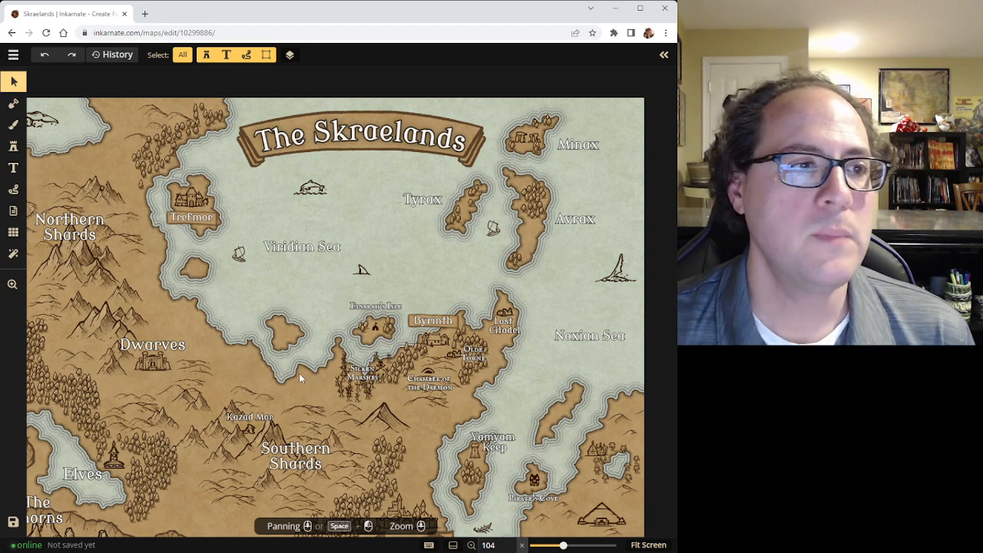
Open the Realm of the God Emperor map from your collection, with the side panels hidden and the Select tool active
{"action": "left_click", "coordinate": [13, 61]}
{"action": "left_click", "coordinate": [12, 32]}
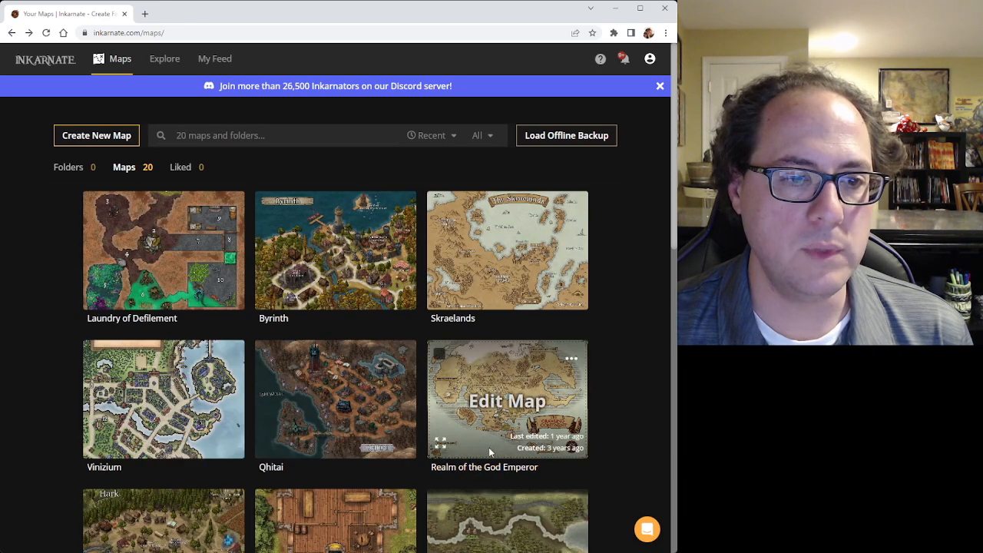
{"action": "left_click", "coordinate": [471, 467]}
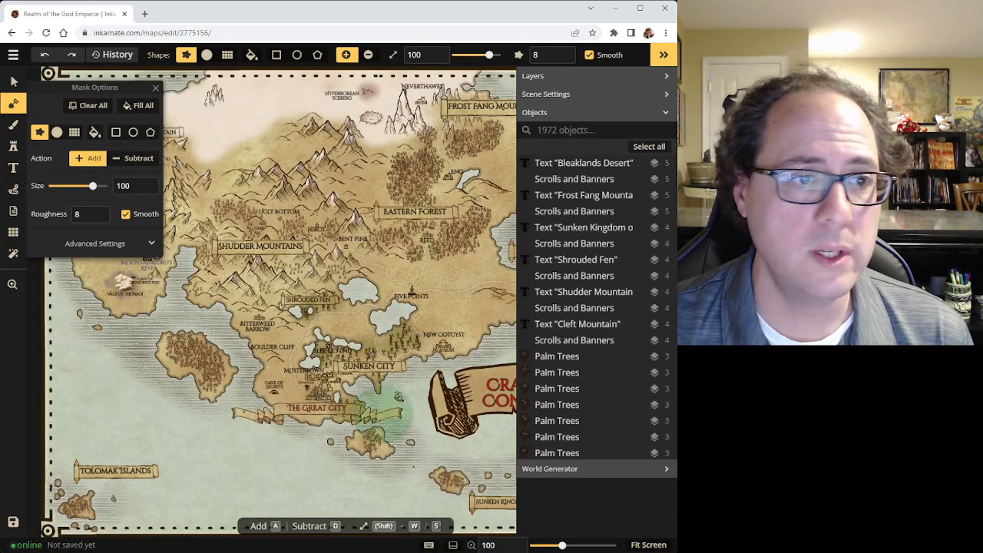
{"action": "left_click", "coordinate": [663, 55]}
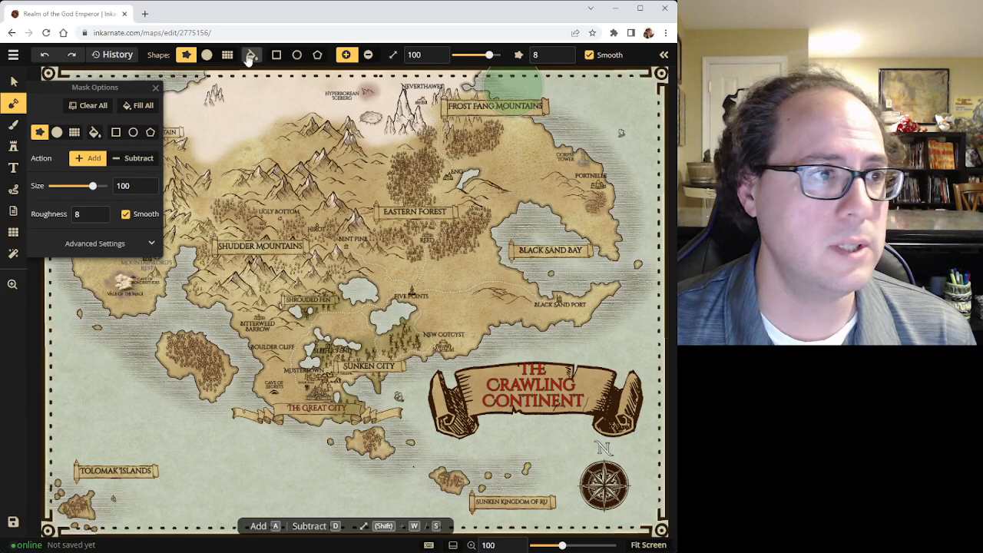
{"action": "left_click", "coordinate": [155, 89]}
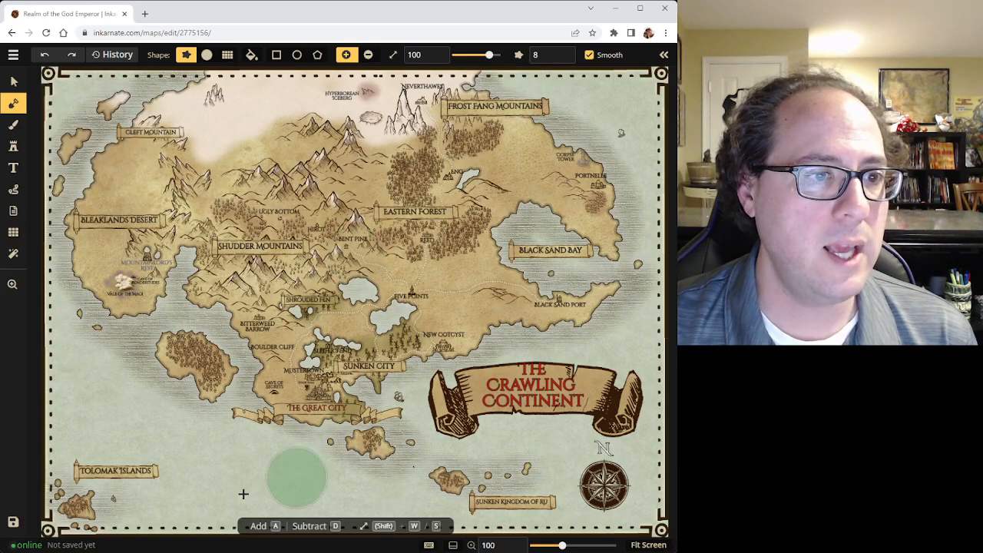
{"action": "left_click", "coordinate": [13, 80]}
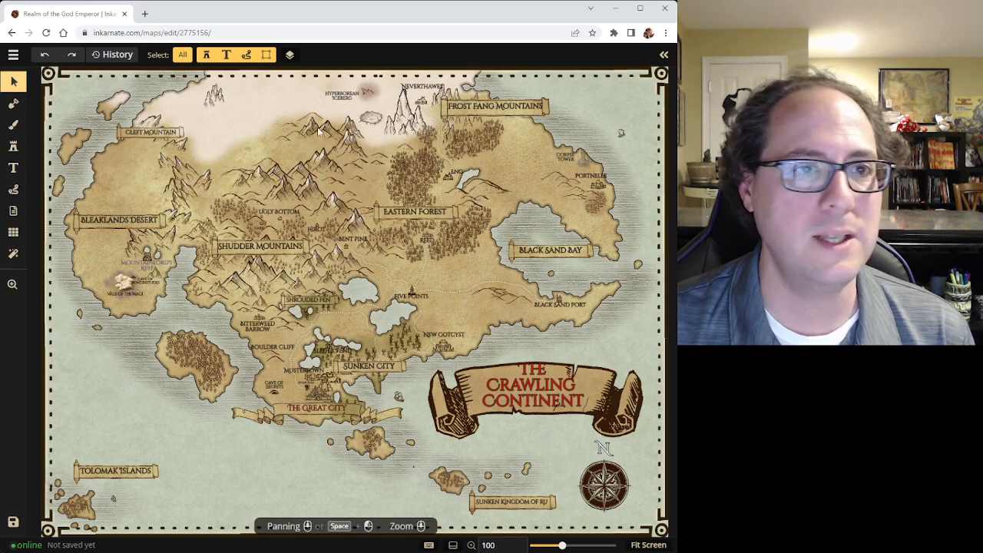
Reopen the Skraelands map with the Select tool and examine the coast around Byrinth and the Silken Marshes, and the overall map
{"action": "left_click", "coordinate": [13, 33]}
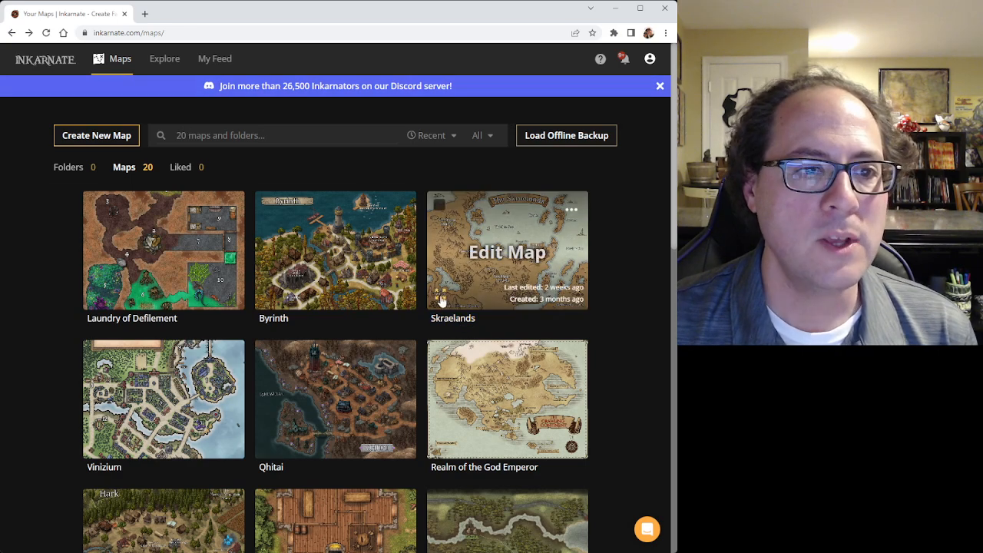
{"action": "left_click", "coordinate": [486, 261]}
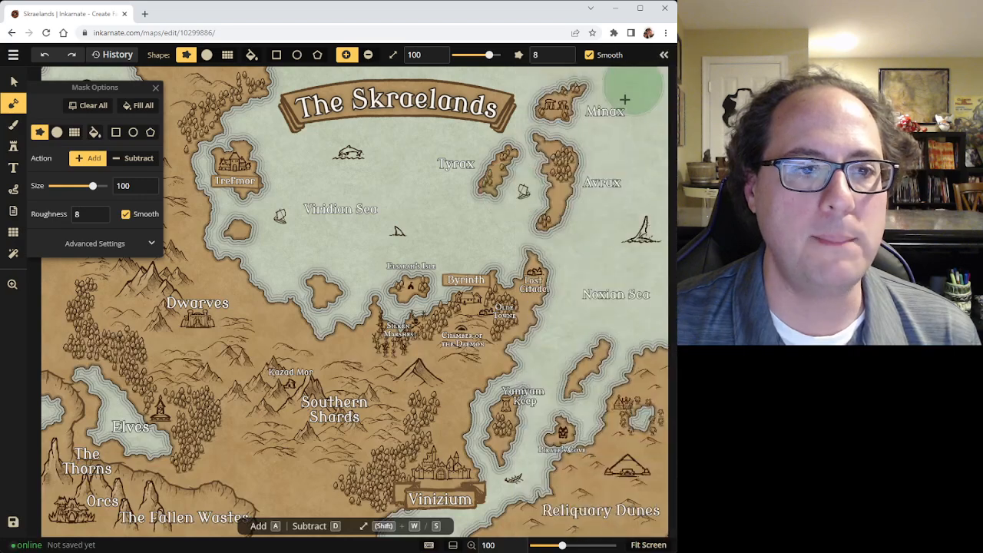
{"action": "scroll", "coordinate": [519, 285], "scroll_direction": "down", "scroll_amount": 3}
{"action": "left_click", "coordinate": [15, 81]}
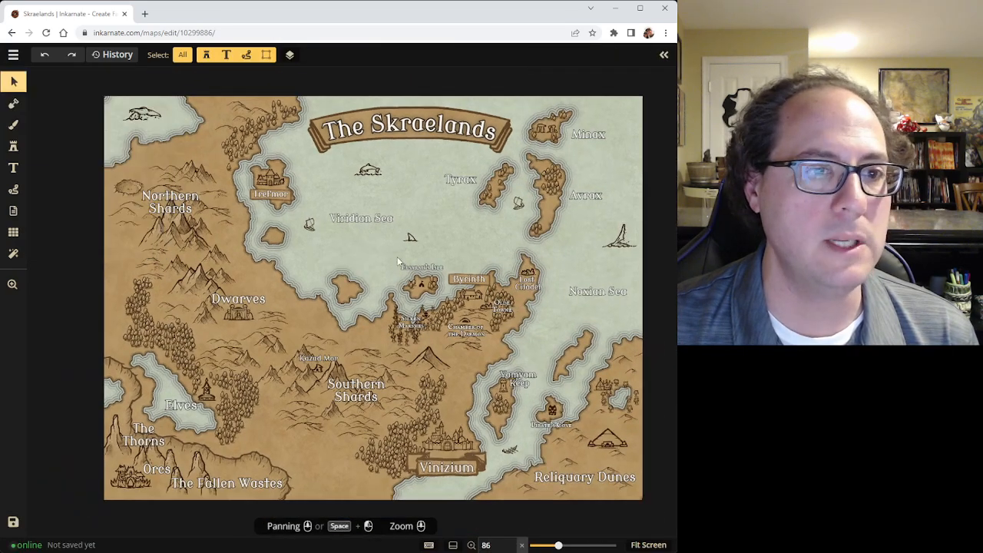
{"action": "scroll", "coordinate": [483, 322], "scroll_direction": "up", "scroll_amount": 2}
{"action": "scroll", "coordinate": [483, 322], "scroll_direction": "up", "scroll_amount": 3}
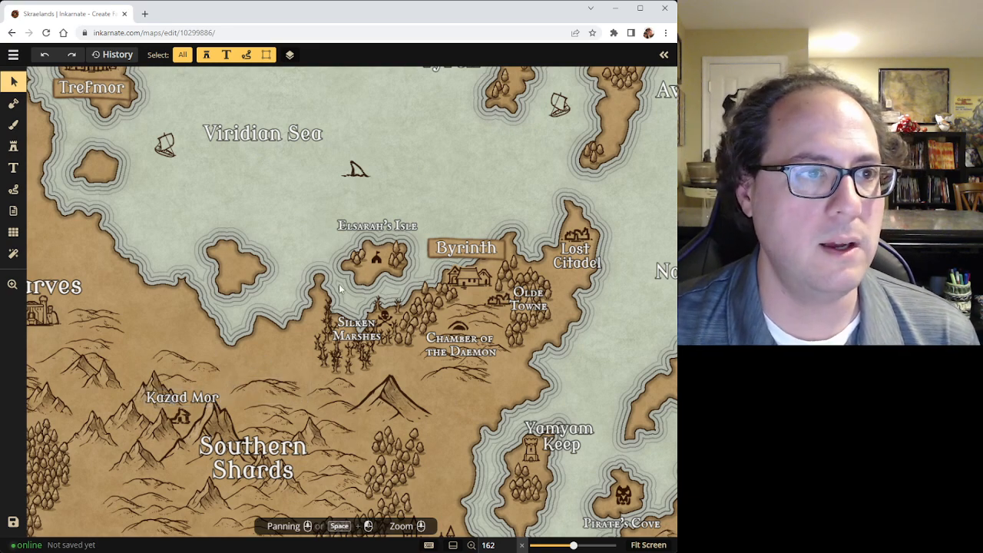
{"action": "scroll", "coordinate": [473, 307], "scroll_direction": "down", "scroll_amount": 5}
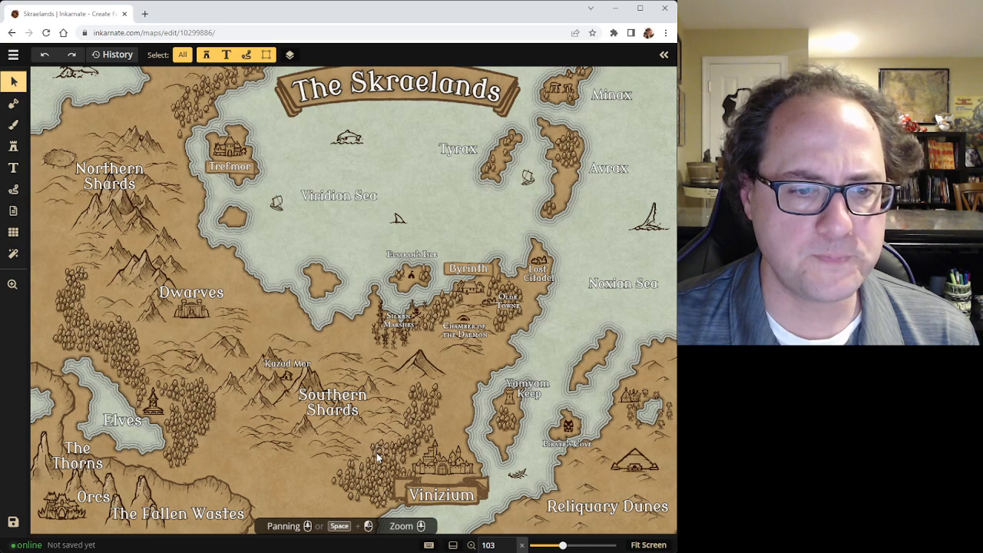
{"action": "scroll", "coordinate": [376, 455], "scroll_direction": "down", "scroll_amount": 2}
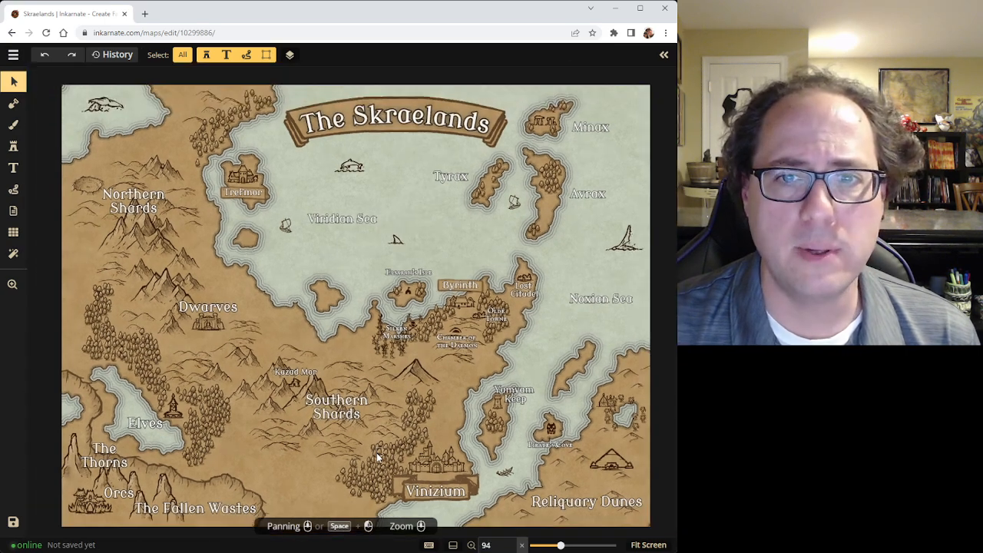
Leave the Skraelands map for the map collection and start creating a new map
{"action": "scroll", "coordinate": [377, 456], "scroll_direction": "up", "scroll_amount": 1}
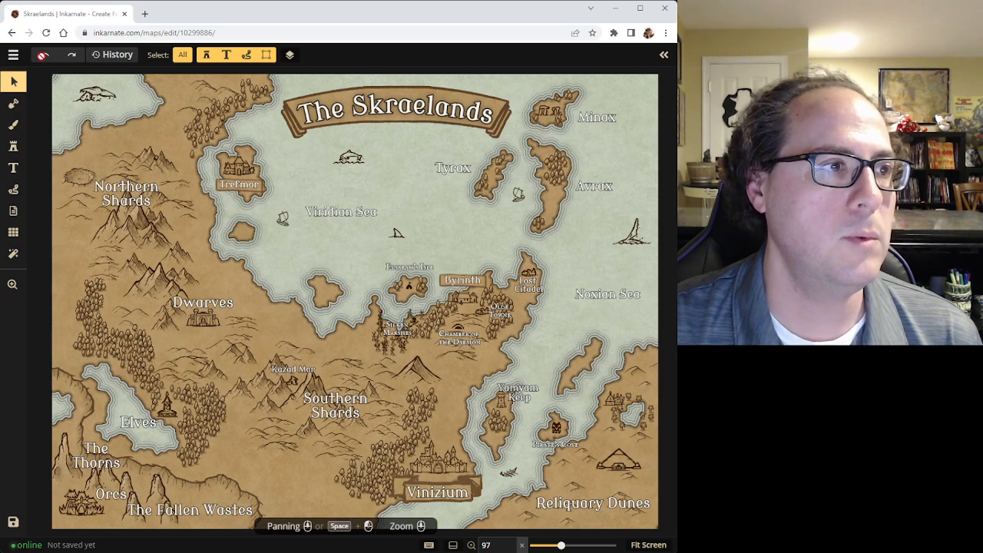
{"action": "left_click", "coordinate": [13, 55]}
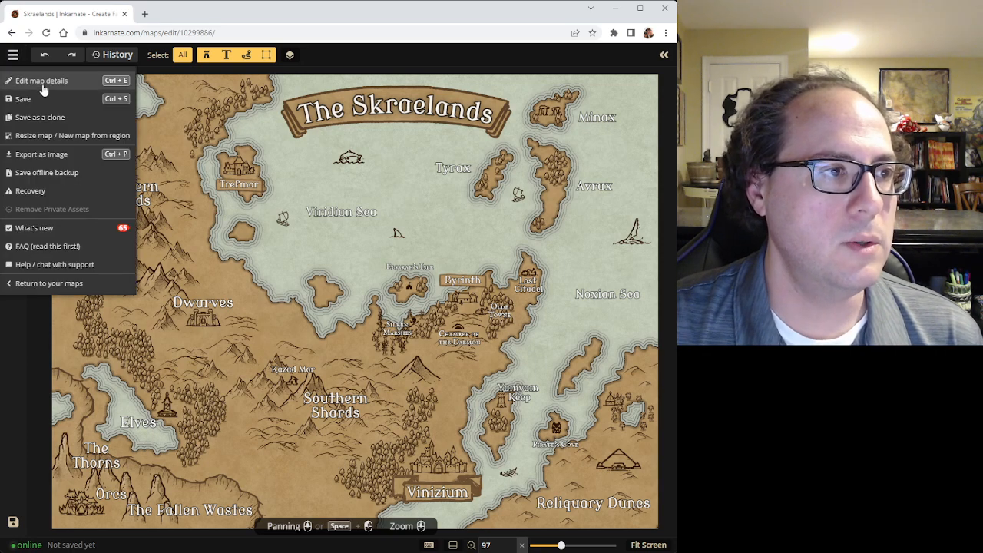
{"action": "left_click", "coordinate": [11, 32]}
{"action": "left_click", "coordinate": [129, 134]}
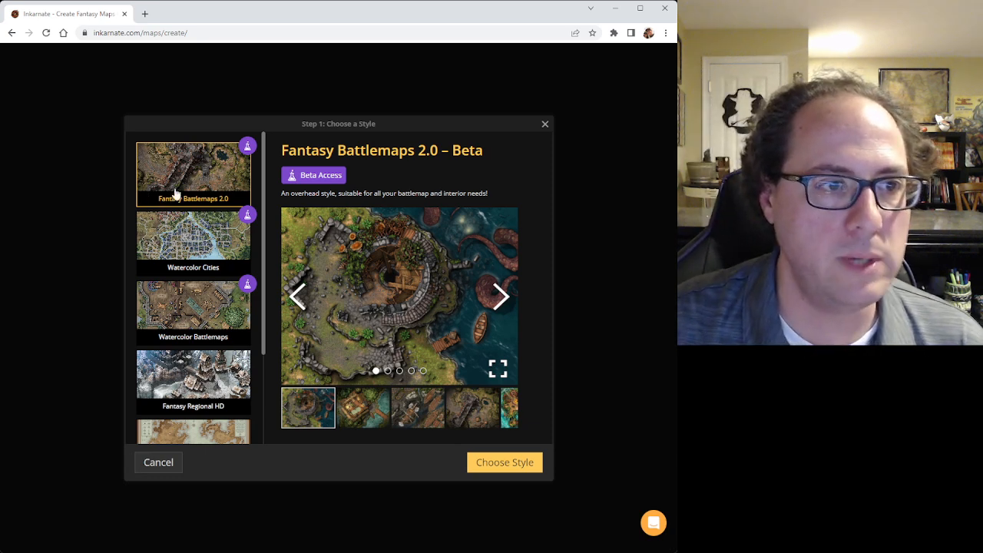
Preview the new-map styles, including Fantasy Regional HD, Parchment World and Fantasy World, and cancel without choosing one
{"action": "scroll", "coordinate": [214, 239], "scroll_direction": "down", "scroll_amount": 1}
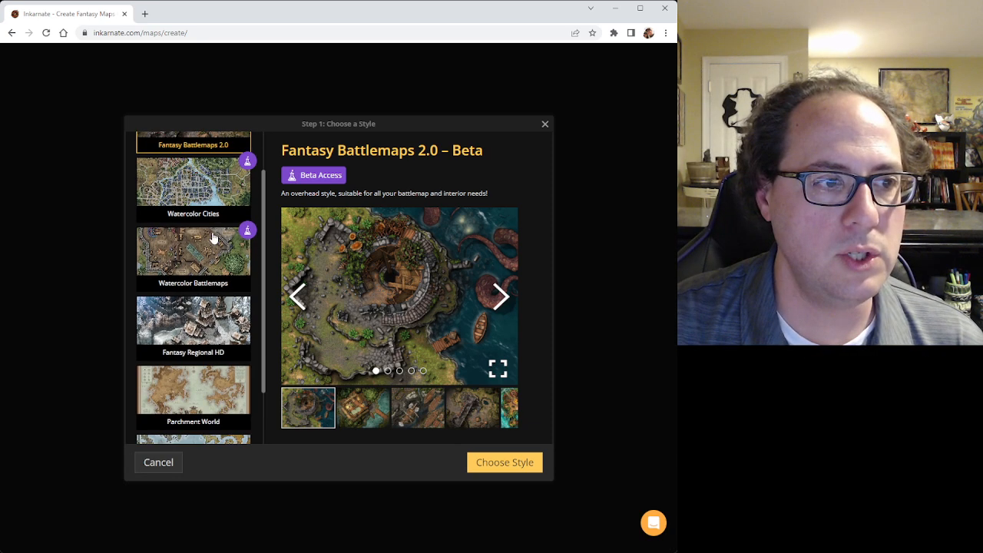
{"action": "left_click", "coordinate": [181, 196]}
{"action": "left_click", "coordinate": [204, 250]}
{"action": "scroll", "coordinate": [212, 256], "scroll_direction": "down", "scroll_amount": 1}
{"action": "left_click", "coordinate": [213, 257]}
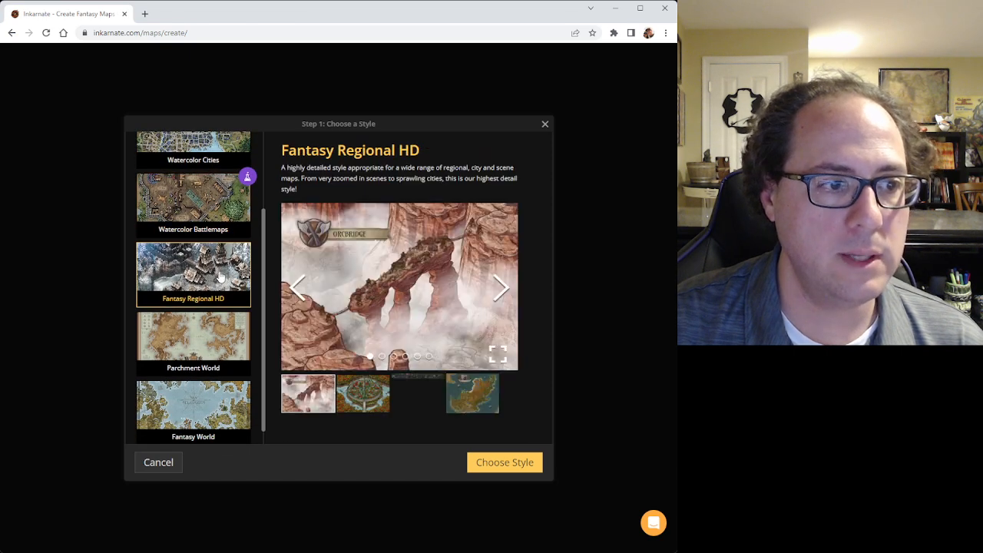
{"action": "scroll", "coordinate": [230, 290], "scroll_direction": "down", "scroll_amount": 1}
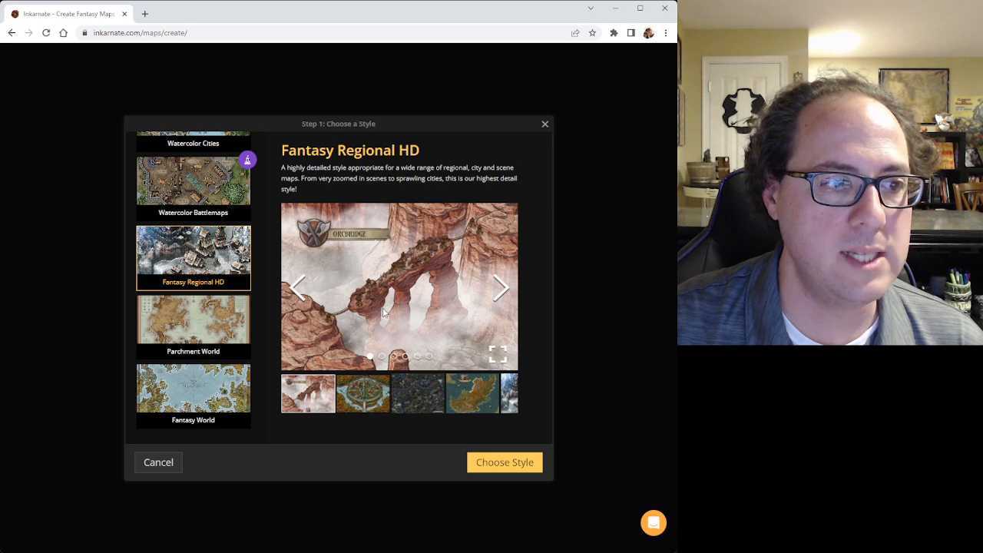
{"action": "left_click", "coordinate": [177, 324]}
{"action": "left_click", "coordinate": [232, 393]}
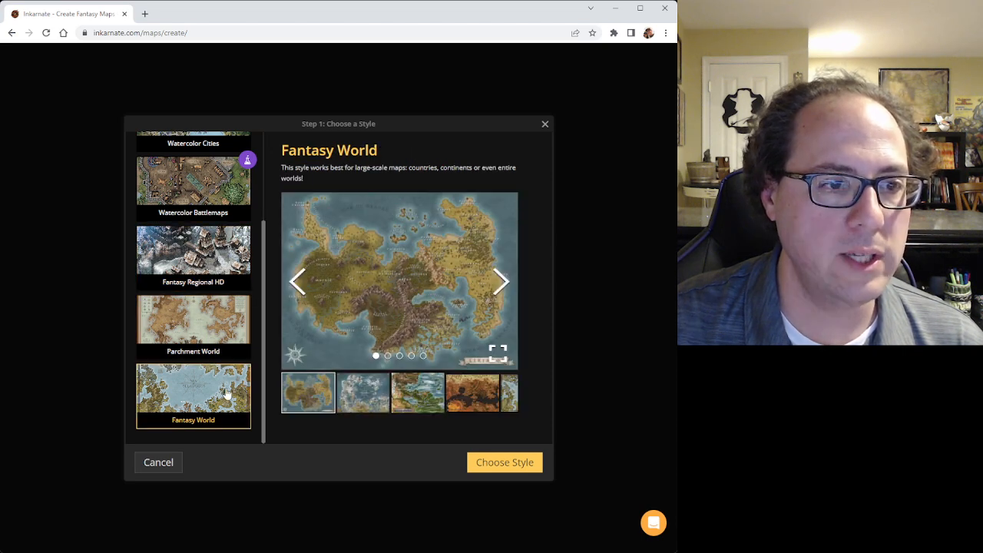
{"action": "scroll", "coordinate": [236, 371], "scroll_direction": "up", "scroll_amount": 2}
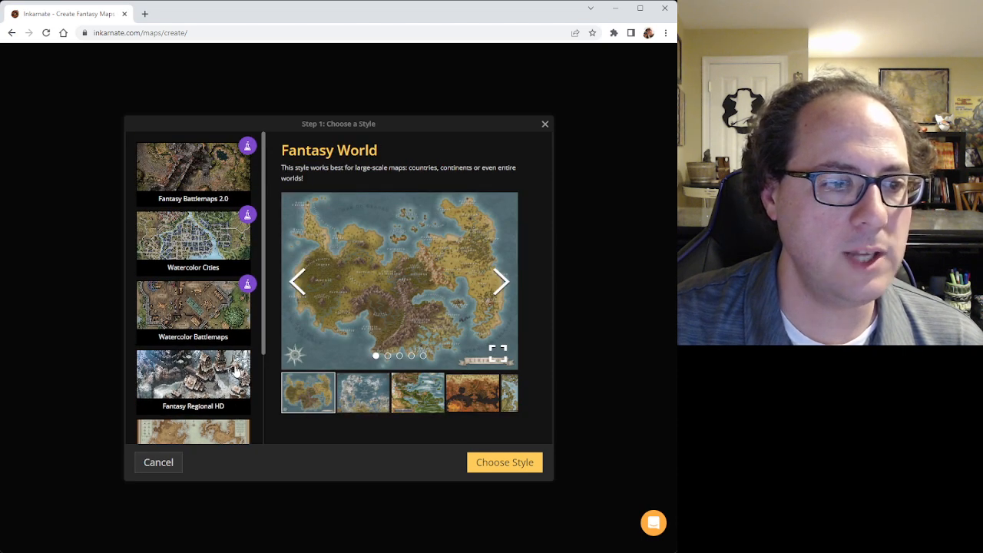
{"action": "left_click", "coordinate": [171, 464]}
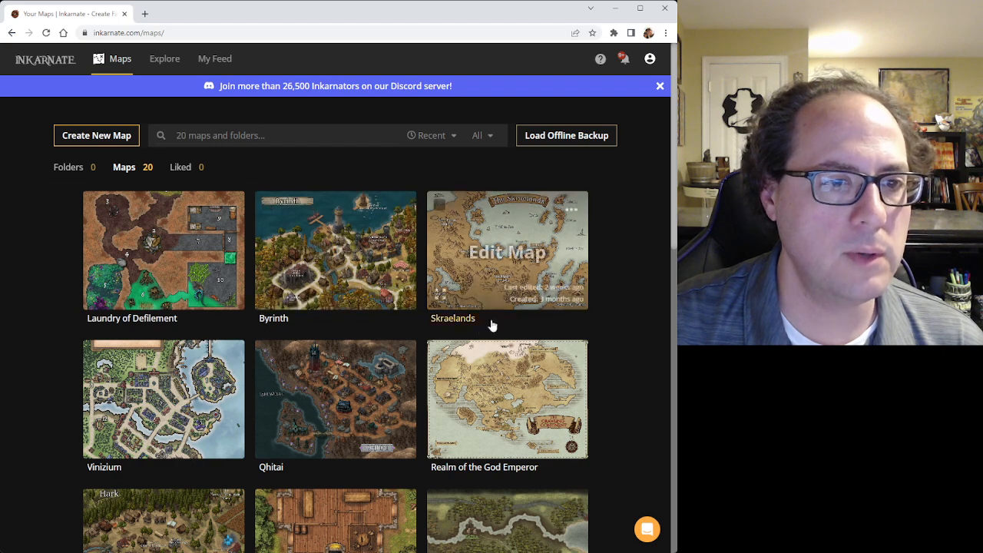
View the Skraelands details page briefly, and open the Byrinth map for editing with the objects panel and mask options hidden
{"action": "left_click", "coordinate": [457, 318]}
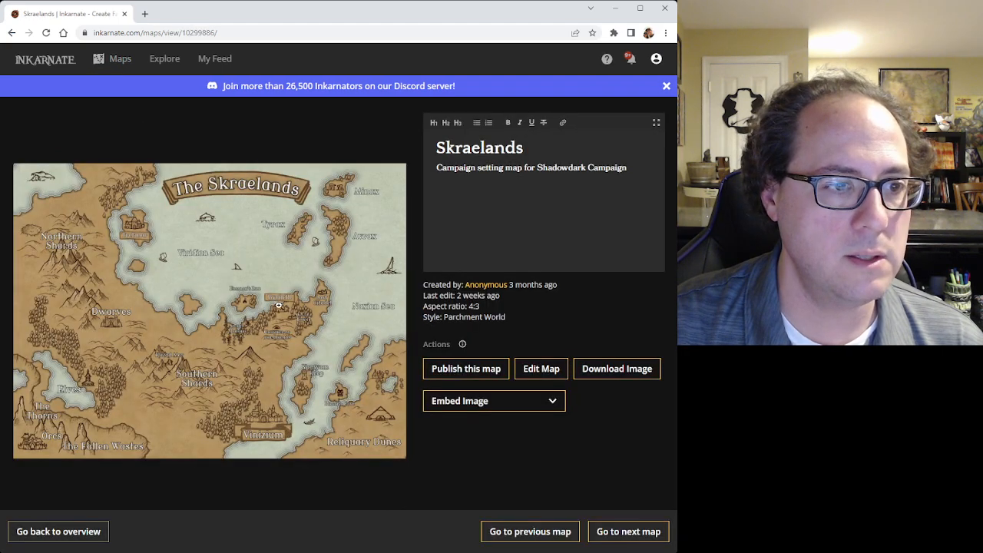
{"action": "left_click", "coordinate": [11, 32]}
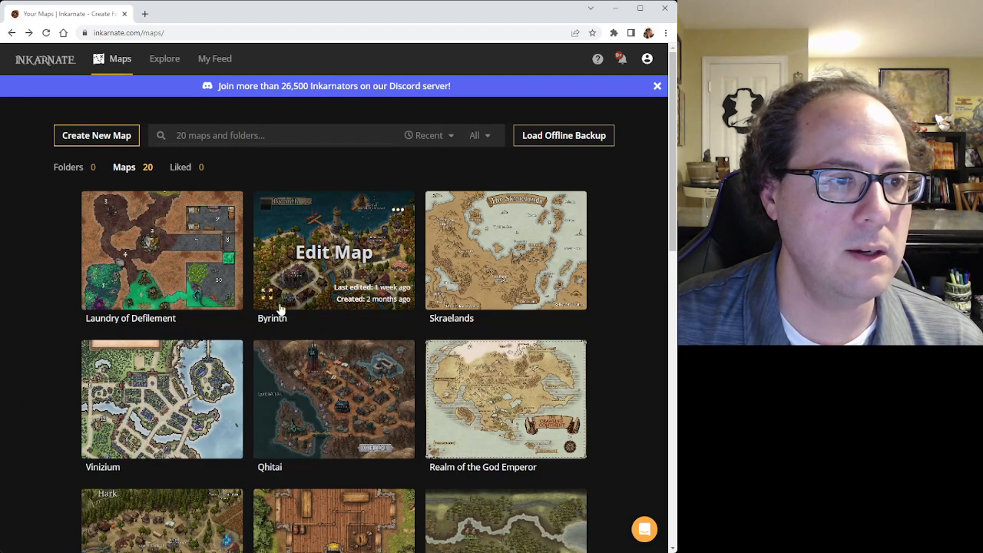
{"action": "left_click", "coordinate": [308, 261]}
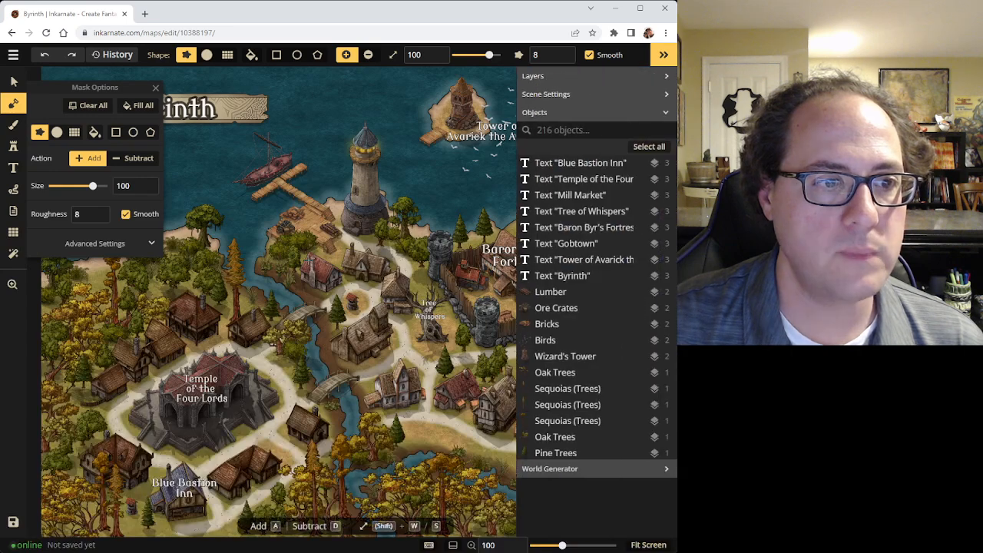
{"action": "left_click", "coordinate": [664, 55]}
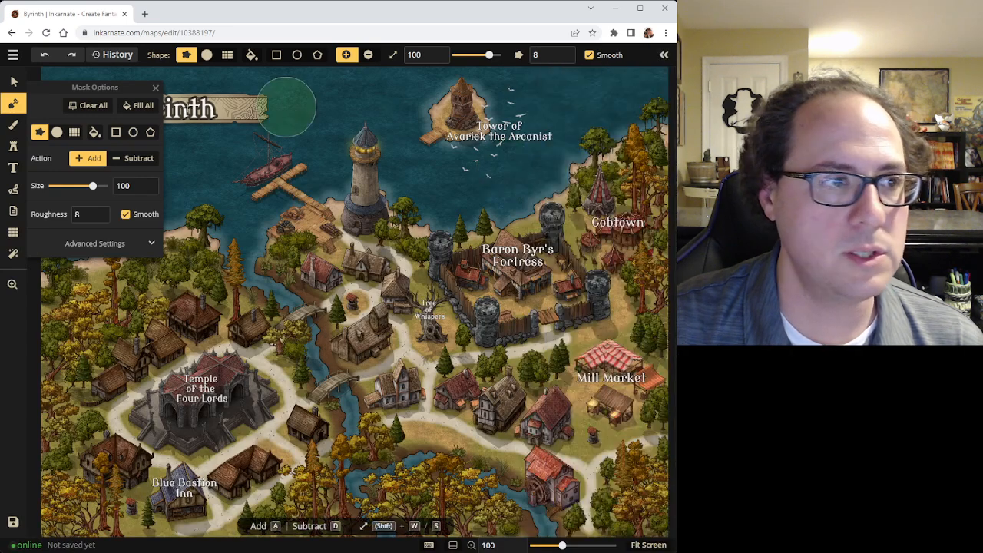
{"action": "left_click", "coordinate": [157, 87]}
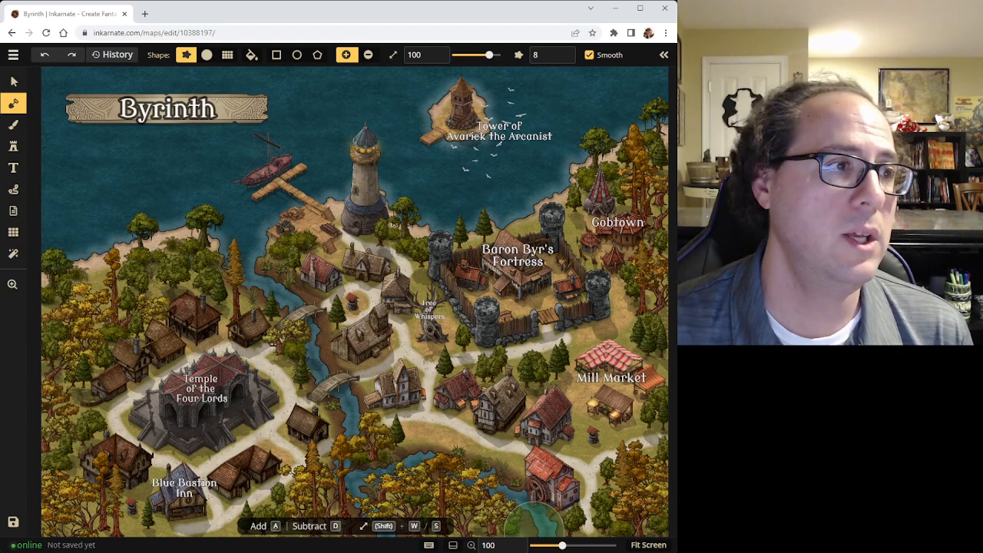
Read Byrinth's map notes for the Temple of the Four Lords and Tree of Whispers without saving, and return to the Select tool
{"action": "left_click", "coordinate": [15, 211]}
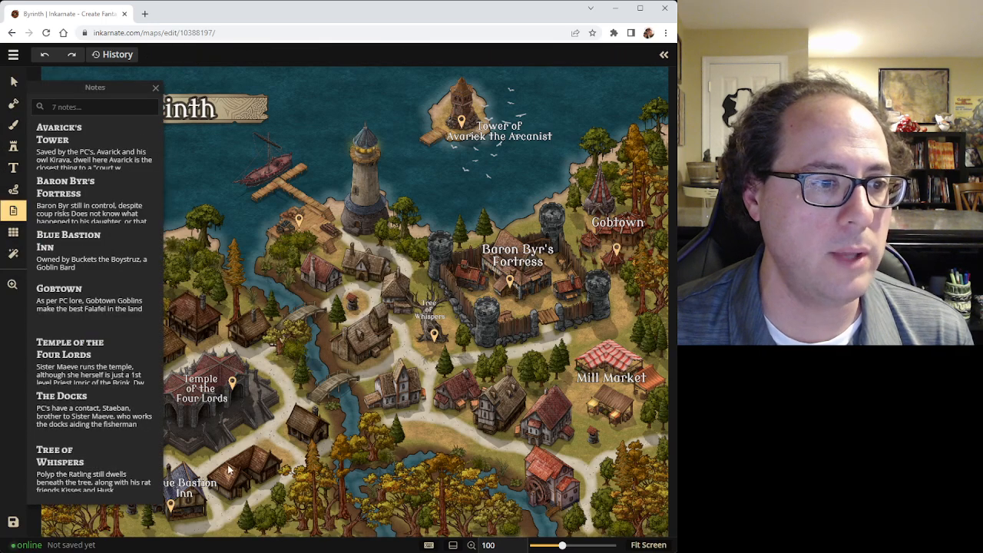
{"action": "left_click", "coordinate": [232, 382]}
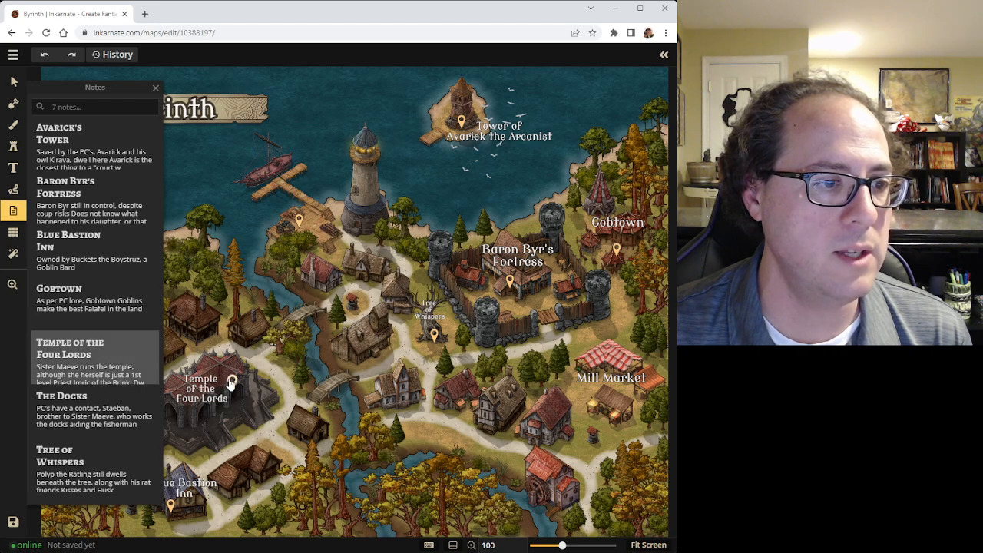
{"action": "left_click", "coordinate": [145, 349]}
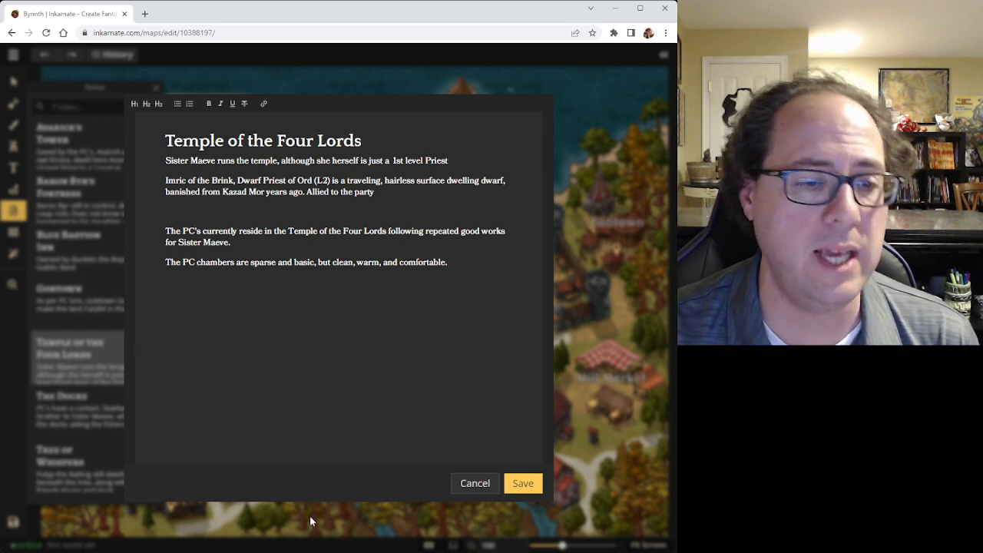
{"action": "left_click", "coordinate": [465, 490]}
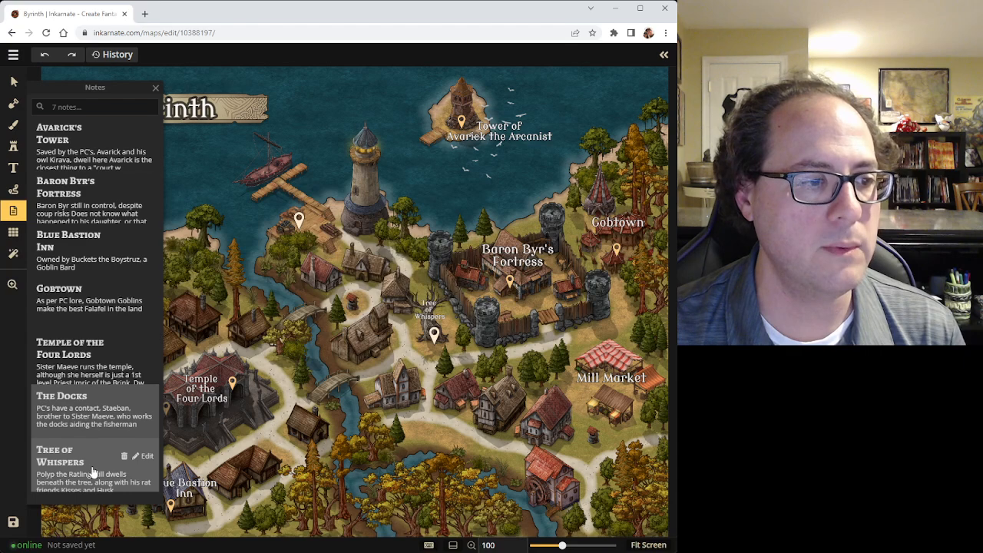
{"action": "left_click", "coordinate": [144, 458]}
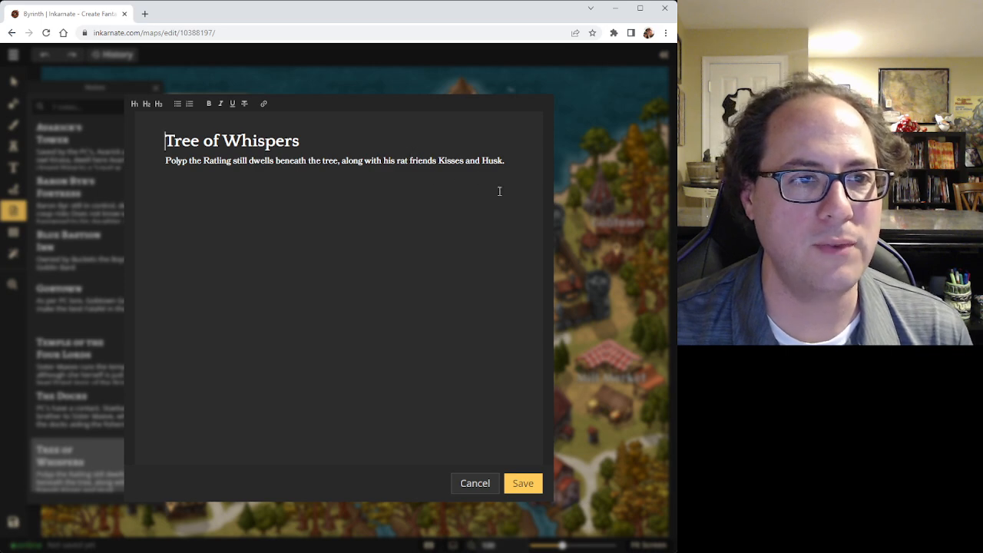
{"action": "left_click", "coordinate": [477, 483]}
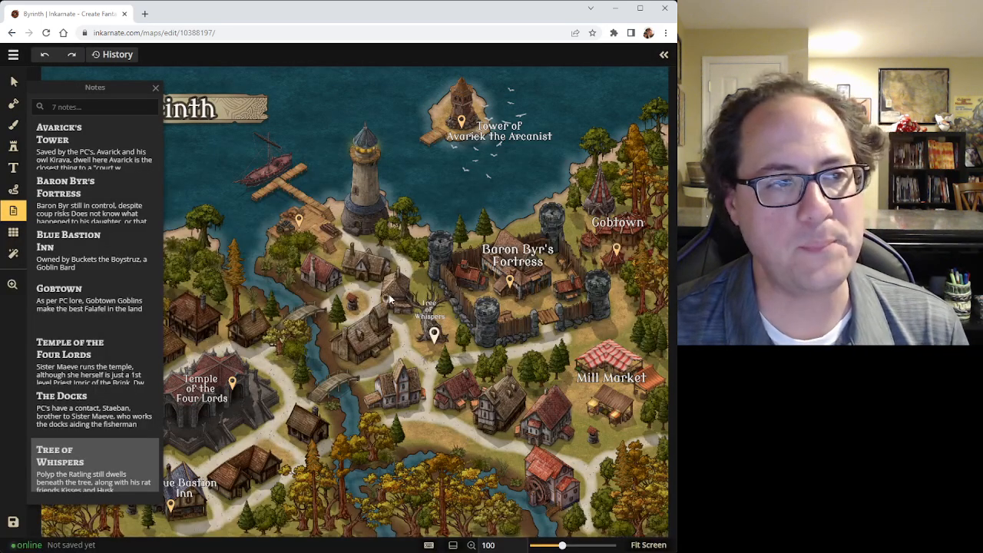
{"action": "left_click", "coordinate": [154, 90]}
{"action": "left_click", "coordinate": [13, 81]}
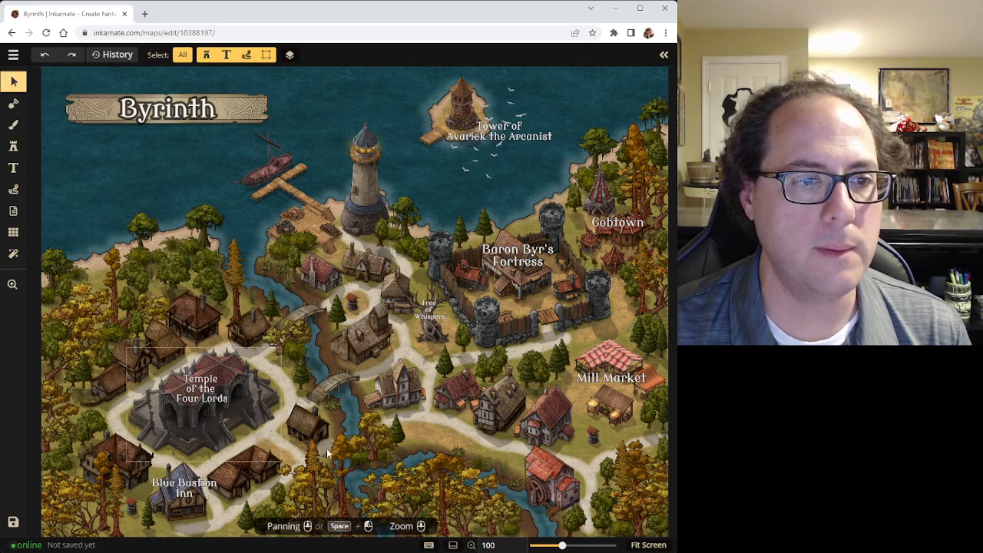
Compare the details pages of the Skraelands, Byrinth and Vinizium maps, returning to the map collection after each
{"action": "left_click", "coordinate": [12, 33]}
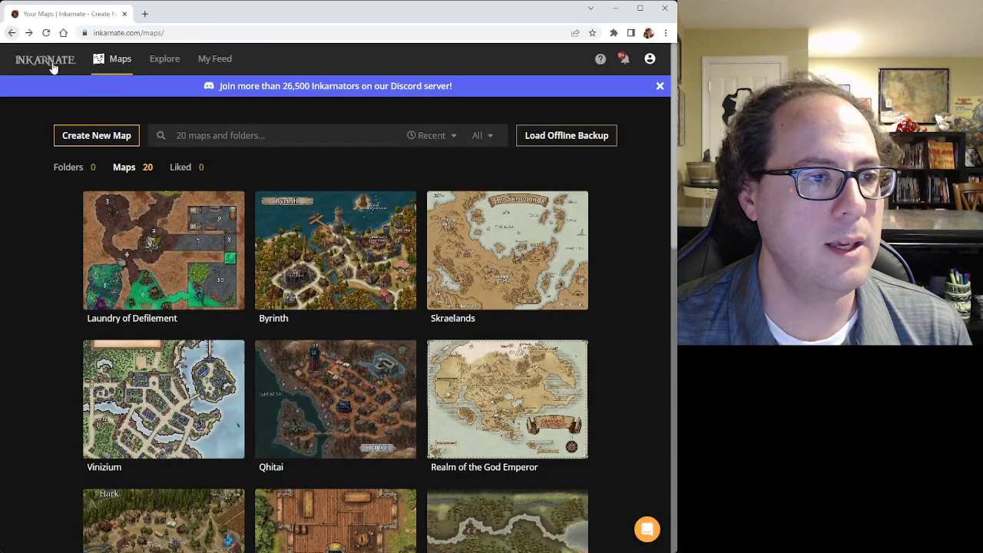
{"action": "left_click", "coordinate": [439, 301]}
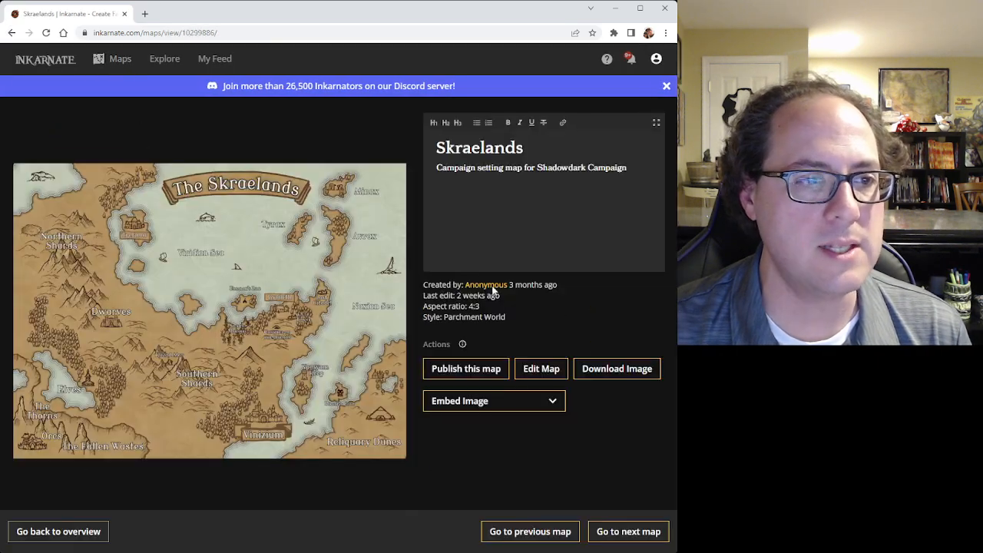
{"action": "left_click", "coordinate": [12, 33]}
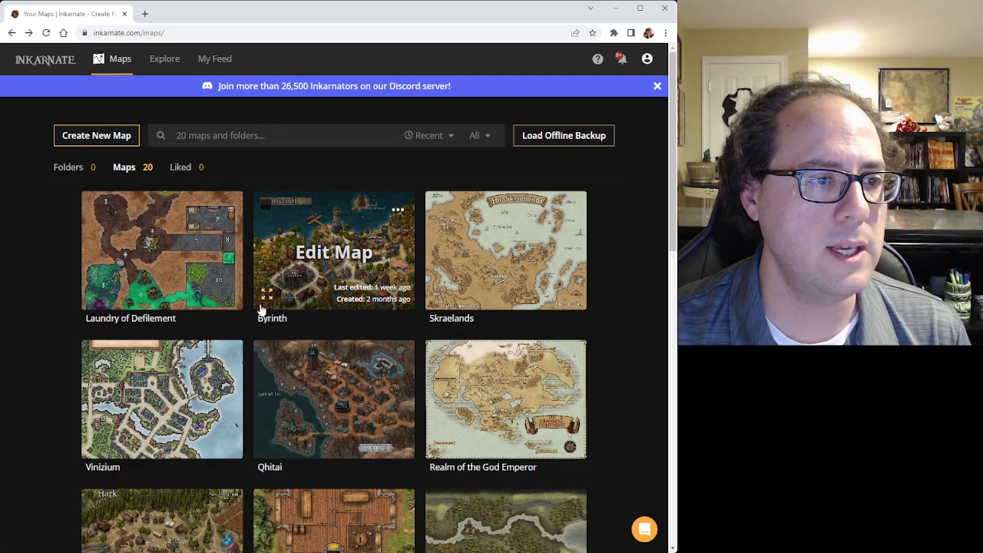
{"action": "left_click", "coordinate": [267, 294]}
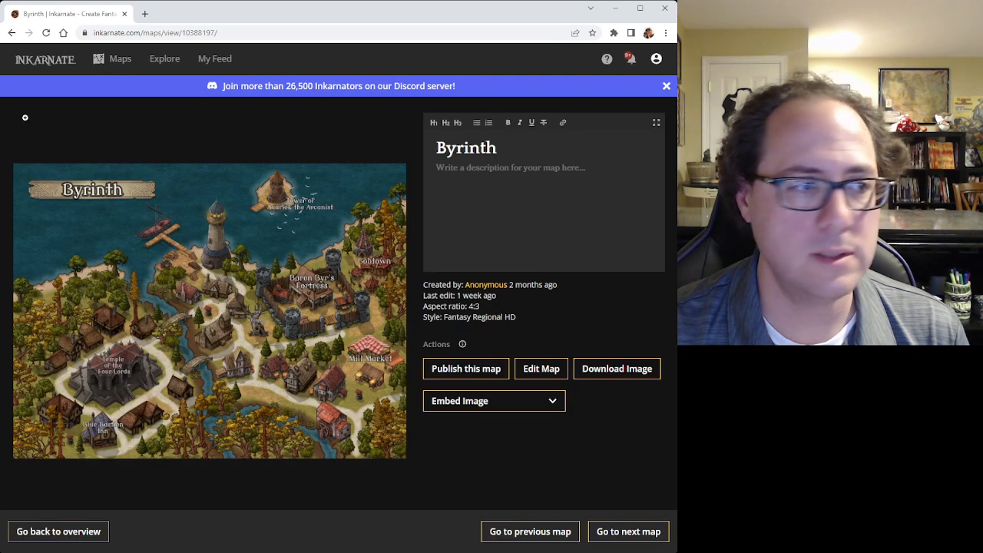
{"action": "left_click", "coordinate": [12, 33]}
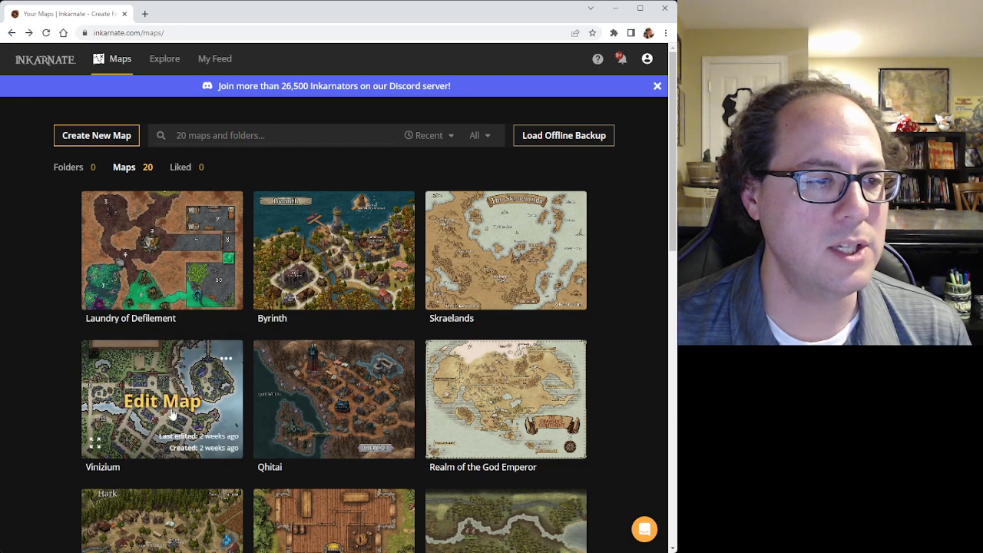
{"action": "left_click", "coordinate": [95, 446]}
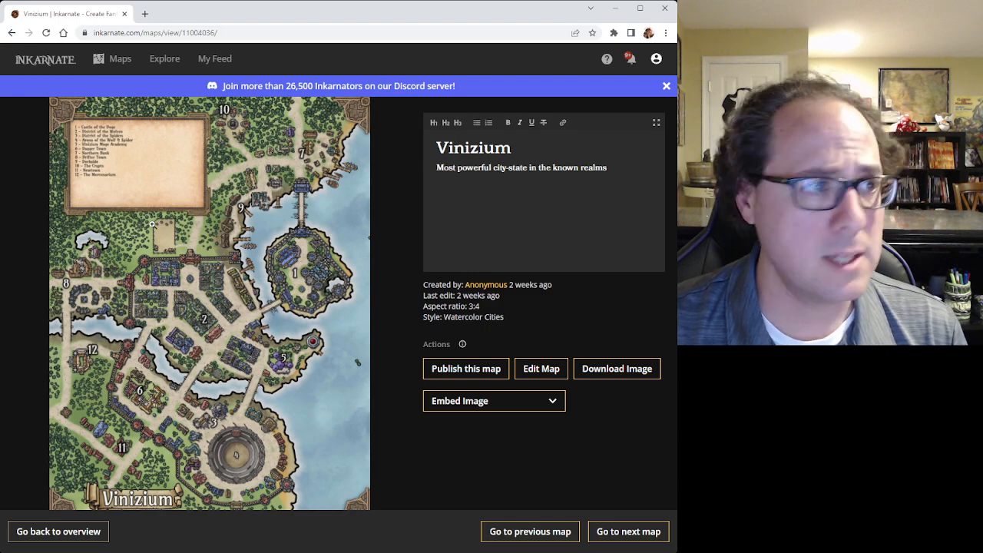
{"action": "left_click", "coordinate": [11, 33]}
View the older Mirelurk and Zerlina's Rest maps from the end of the map collection
{"action": "scroll", "coordinate": [223, 270], "scroll_direction": "down", "scroll_amount": 9}
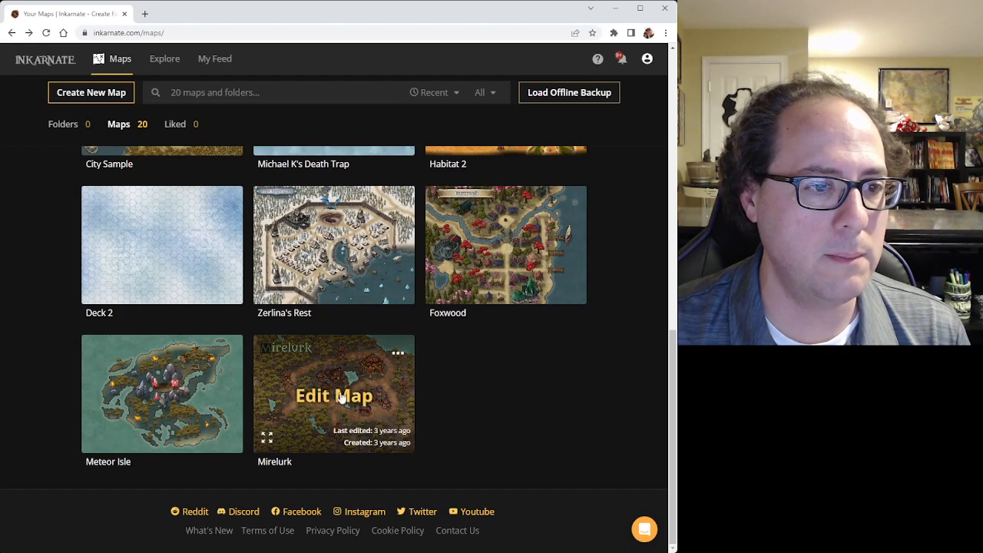
{"action": "left_click", "coordinate": [268, 439]}
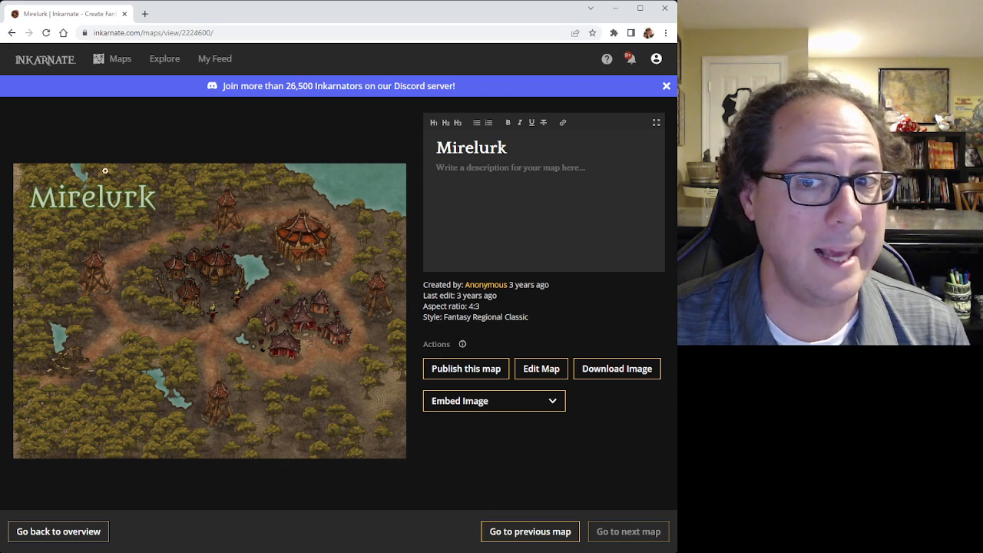
{"action": "left_click", "coordinate": [12, 33]}
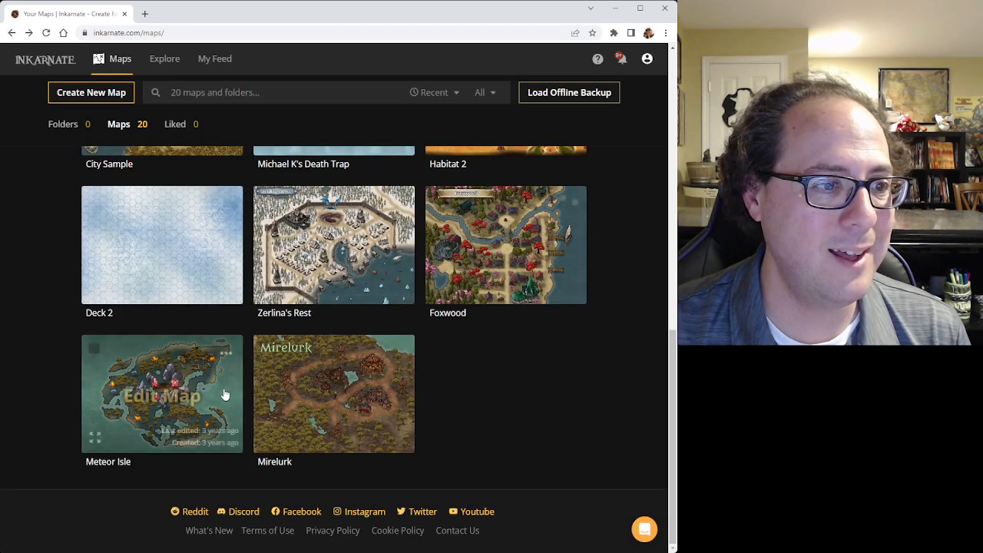
{"action": "left_click", "coordinate": [275, 289]}
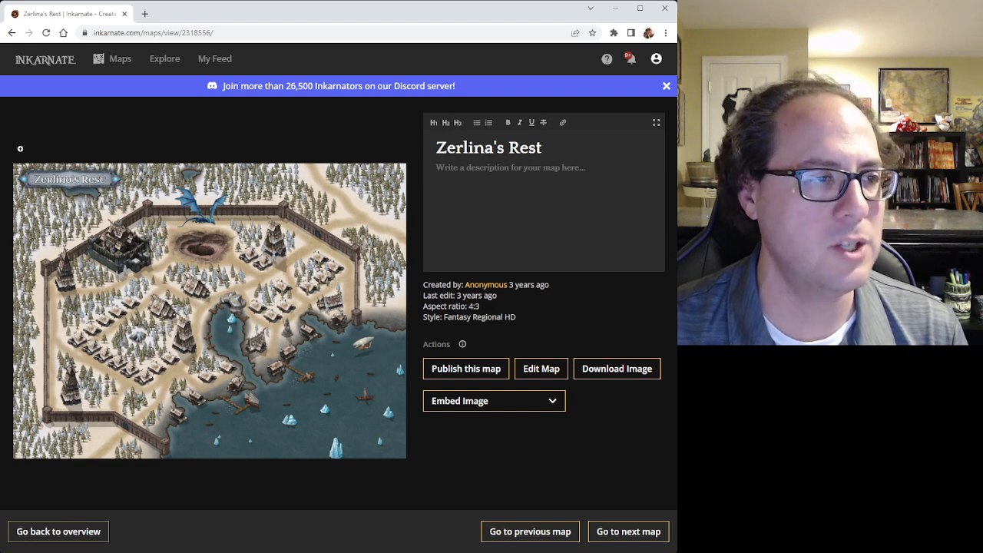
{"action": "left_click", "coordinate": [12, 34]}
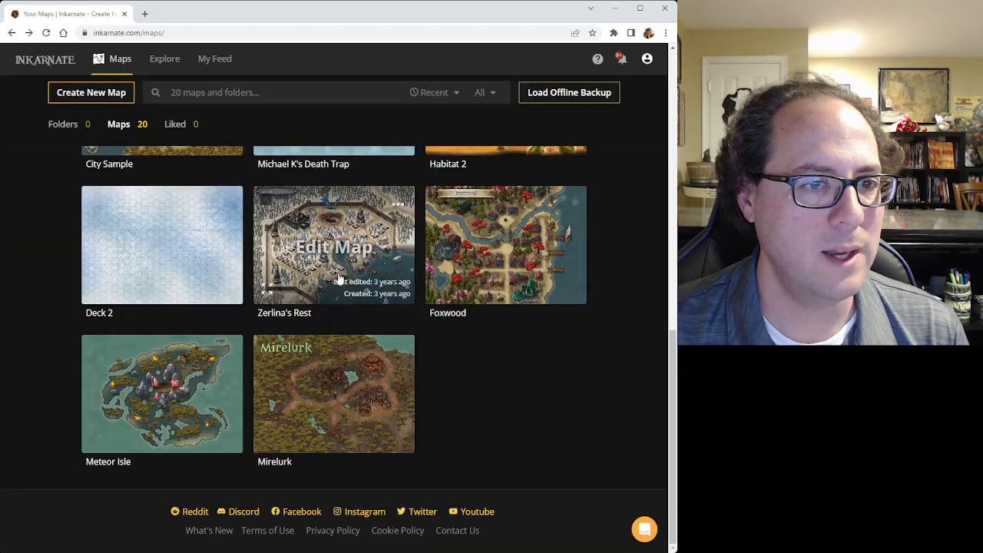
Look back over the rest of the map collection and start a new map to reach the style selection
{"action": "scroll", "coordinate": [342, 278], "scroll_direction": "up", "scroll_amount": 4}
{"action": "scroll", "coordinate": [344, 287], "scroll_direction": "up", "scroll_amount": 4}
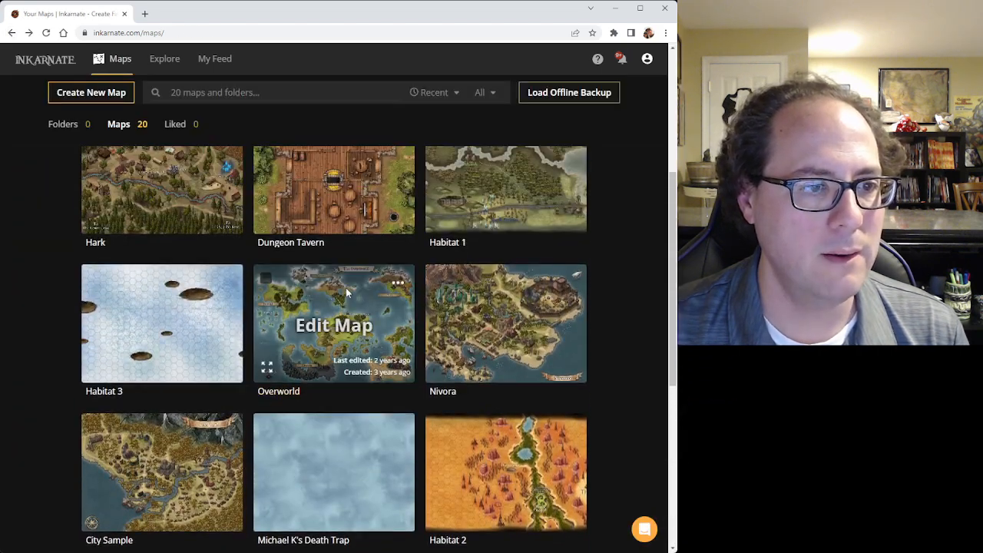
{"action": "scroll", "coordinate": [344, 293], "scroll_direction": "up", "scroll_amount": 3}
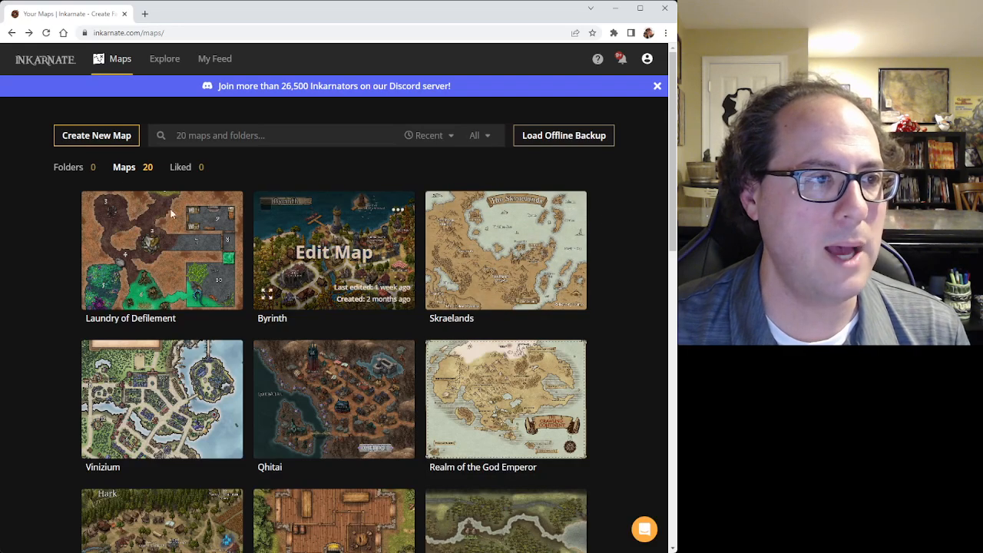
{"action": "left_click", "coordinate": [127, 138]}
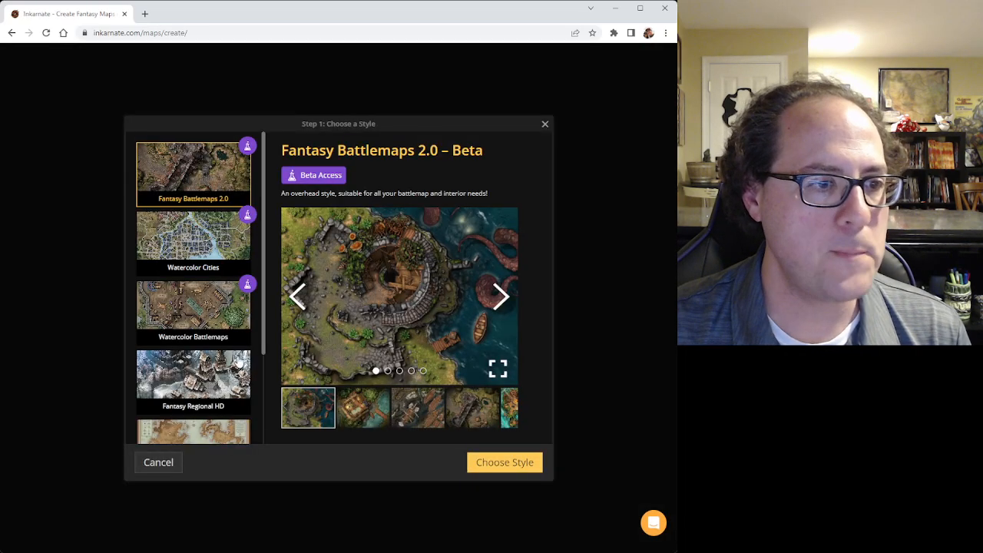
Create a Medium (2K) landscape map in the Parchment World style and collapse its side panel
{"action": "scroll", "coordinate": [240, 360], "scroll_direction": "down", "scroll_amount": 3}
{"action": "left_click", "coordinate": [222, 357]}
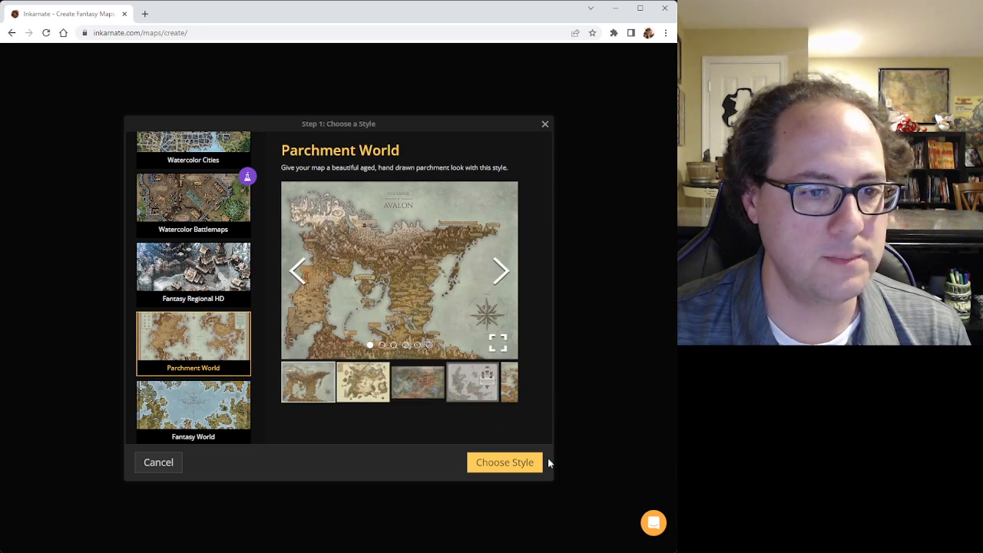
{"action": "left_click", "coordinate": [501, 464]}
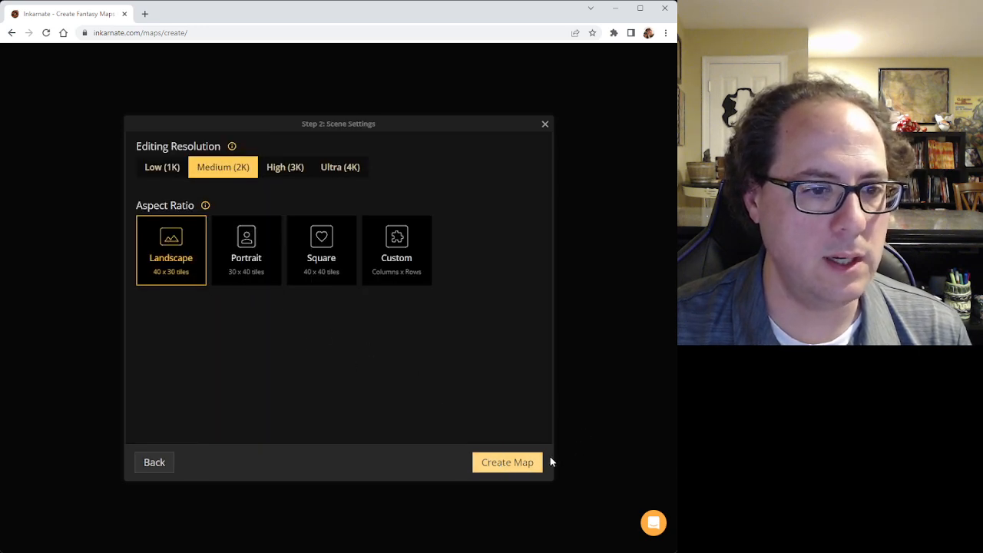
{"action": "left_click", "coordinate": [529, 467]}
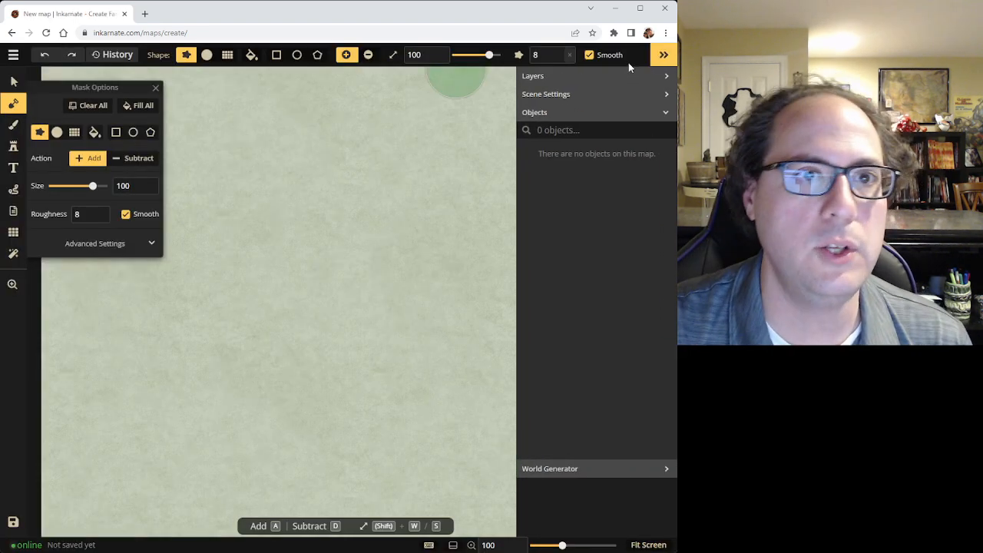
{"action": "left_click", "coordinate": [664, 55]}
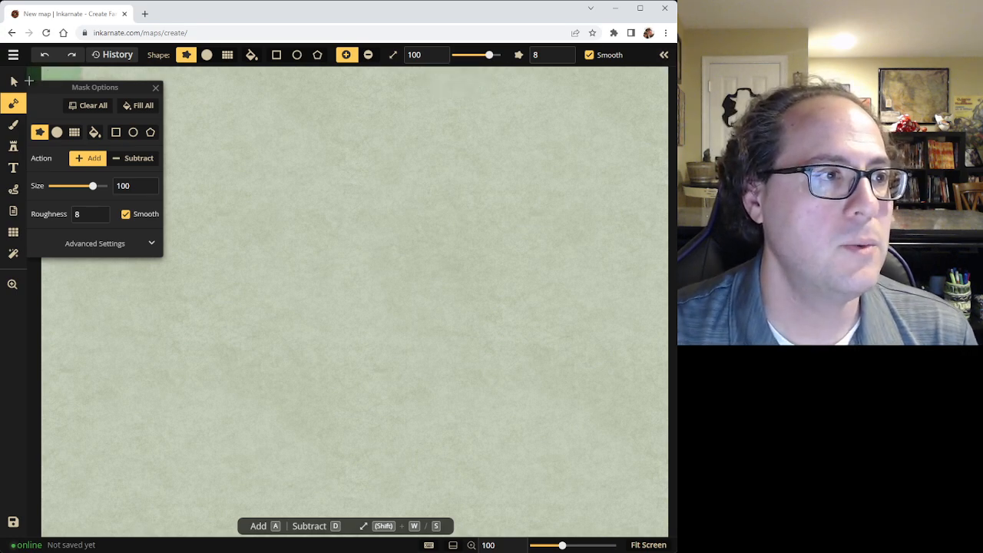
Leave the unsaved map, review the Skraelands map's details page for reference, and return to the map collection
{"action": "left_click", "coordinate": [11, 33]}
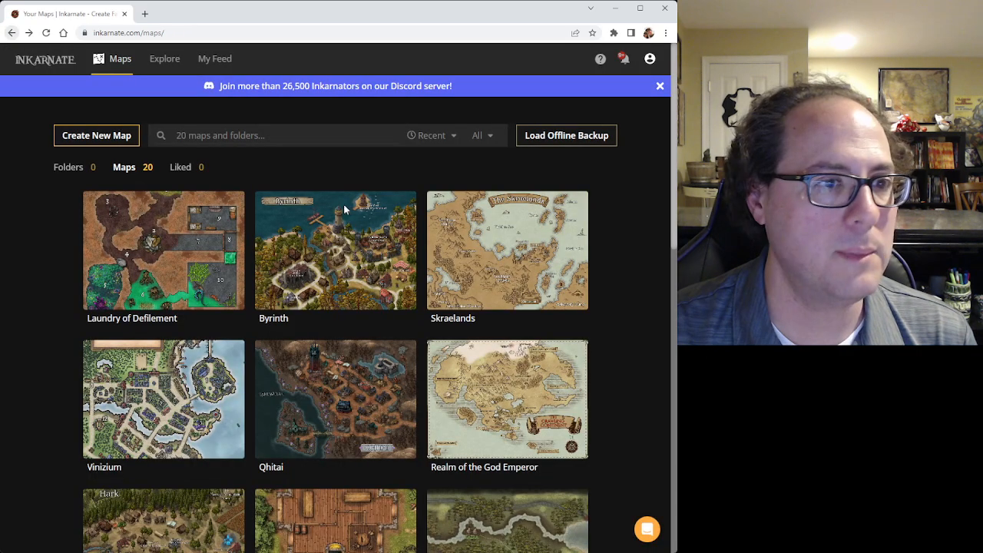
{"action": "left_click", "coordinate": [440, 297]}
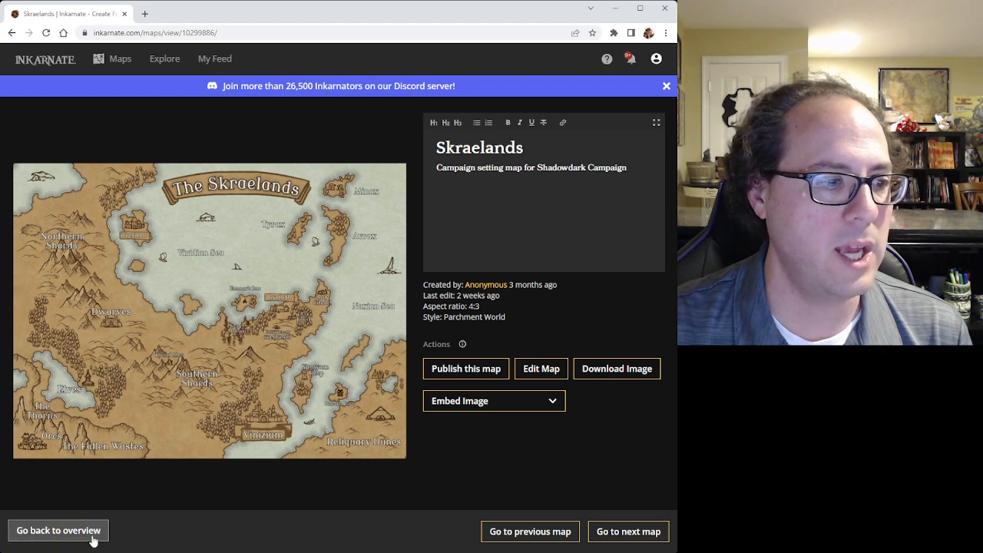
{"action": "left_click", "coordinate": [10, 32]}
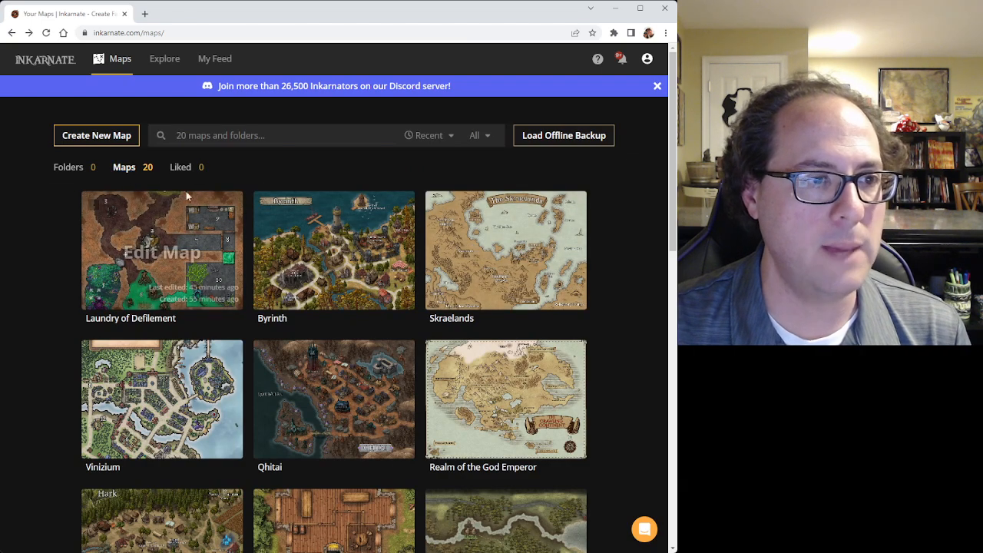
Create a square 40 x 40 tile map at Medium (2K) in the Parchment World style and collapse its side panel
{"action": "left_click", "coordinate": [91, 136]}
{"action": "scroll", "coordinate": [220, 430], "scroll_direction": "down", "scroll_amount": 2}
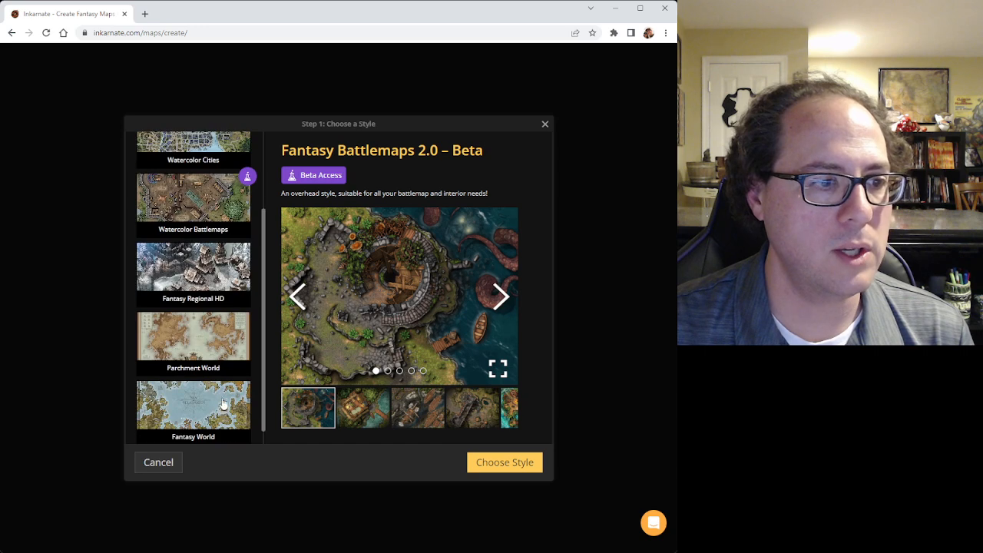
{"action": "left_click", "coordinate": [219, 354]}
{"action": "left_click", "coordinate": [492, 462]}
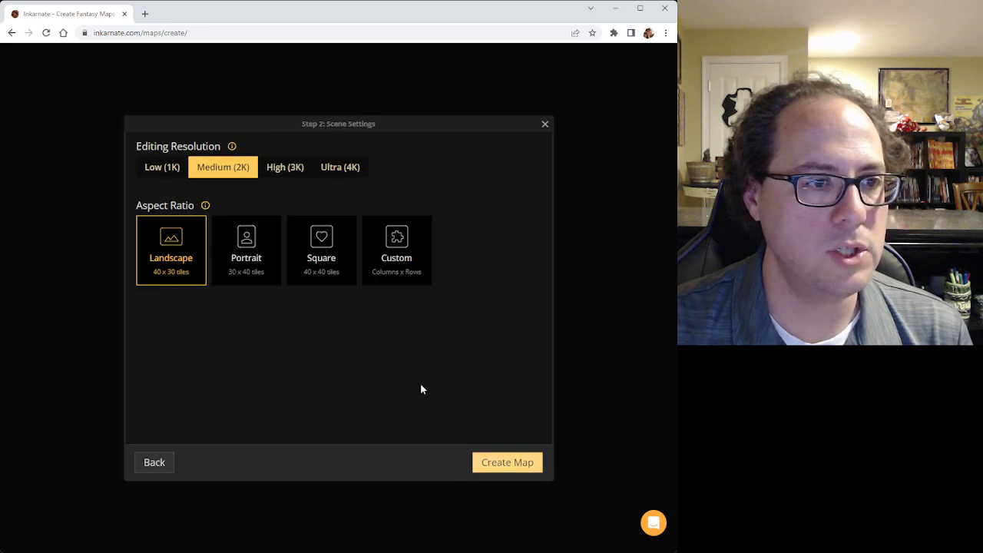
{"action": "left_click", "coordinate": [325, 273]}
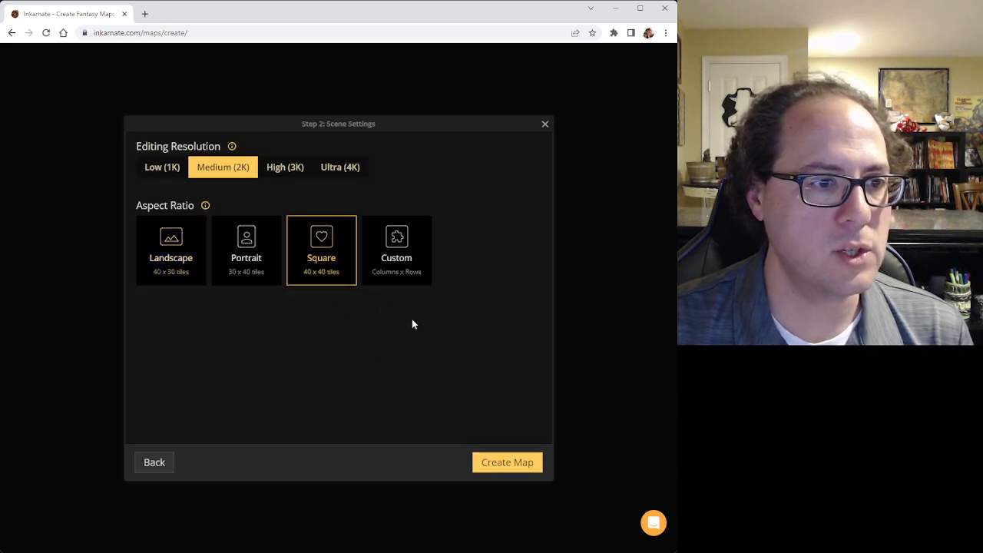
{"action": "left_click", "coordinate": [508, 462]}
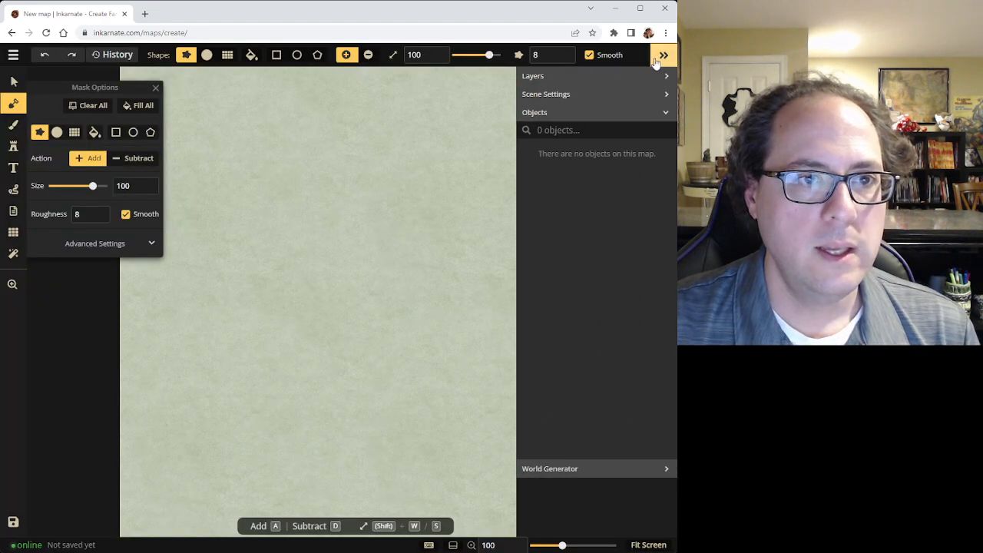
{"action": "left_click", "coordinate": [662, 55]}
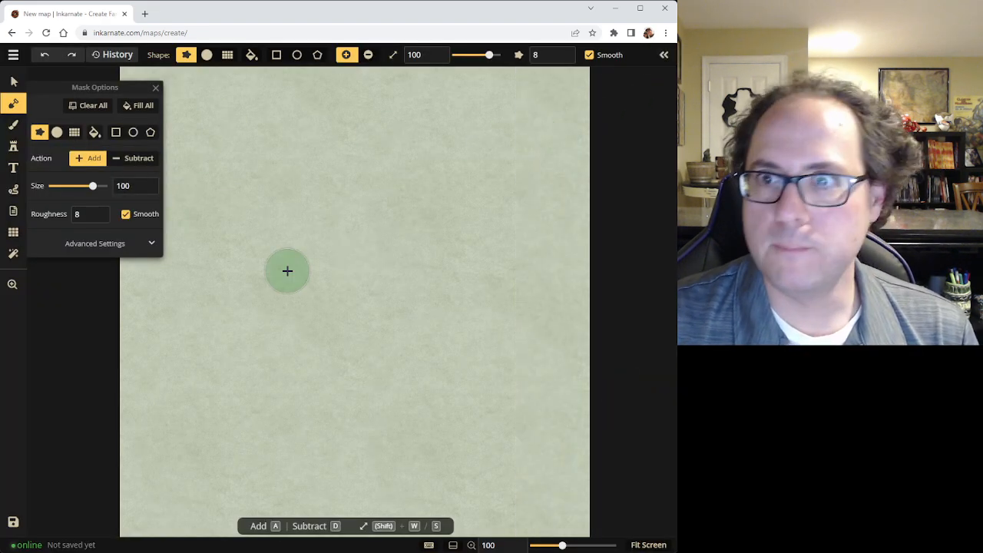
Paint a large, roughly triangular landmass across the map with the size 100 mask brush and extend its northwest coast
{"action": "left_click", "coordinate": [516, 136]}
{"action": "mouse_move", "coordinate": [475, 153]}
{"action": "left_mouse_down"}
{"action": "mouse_move", "coordinate": [353, 273]}
{"action": "mouse_move", "coordinate": [193, 458]}
{"action": "mouse_move", "coordinate": [513, 451]}
{"action": "mouse_move", "coordinate": [532, 396]}
{"action": "mouse_move", "coordinate": [531, 145]}
{"action": "mouse_move", "coordinate": [315, 345]}
{"action": "mouse_move", "coordinate": [257, 423]}
{"action": "mouse_move", "coordinate": [390, 413]}
{"action": "mouse_move", "coordinate": [493, 420]}
{"action": "mouse_move", "coordinate": [513, 235]}
{"action": "mouse_move", "coordinate": [499, 228]}
{"action": "mouse_move", "coordinate": [402, 328]}
{"action": "mouse_move", "coordinate": [312, 382]}
{"action": "mouse_move", "coordinate": [465, 374]}
{"action": "mouse_move", "coordinate": [480, 292]}
{"action": "mouse_move", "coordinate": [429, 276]}
{"action": "mouse_move", "coordinate": [361, 334]}
{"action": "mouse_move", "coordinate": [457, 318]}
{"action": "mouse_move", "coordinate": [438, 345]}
{"action": "mouse_move", "coordinate": [470, 397]}
{"action": "left_mouse_up"}
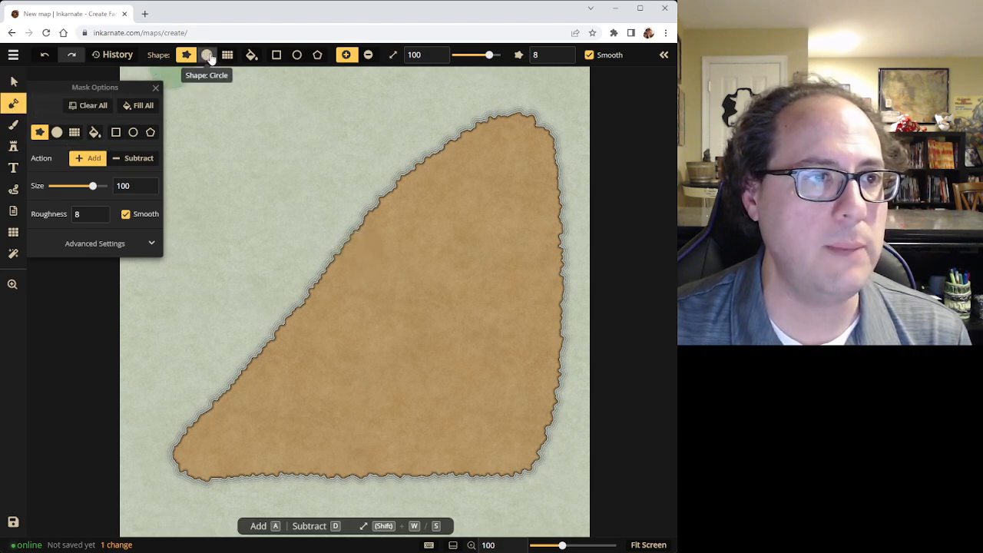
{"action": "mouse_move", "coordinate": [370, 162]}
{"action": "left_mouse_down"}
{"action": "mouse_move", "coordinate": [277, 311]}
{"action": "mouse_move", "coordinate": [272, 352]}
{"action": "mouse_move", "coordinate": [373, 206]}
{"action": "mouse_move", "coordinate": [418, 175]}
{"action": "mouse_move", "coordinate": [331, 251]}
{"action": "mouse_move", "coordinate": [311, 306]}
{"action": "left_mouse_up"}
Carve looping water channels through the landmass with the size 30 subtract brush and undo them
{"action": "left_click", "coordinate": [369, 56]}
{"action": "mouse_move", "coordinate": [390, 152]}
{"action": "left_mouse_down"}
{"action": "mouse_move", "coordinate": [290, 230]}
{"action": "mouse_move", "coordinate": [309, 240]}
{"action": "mouse_move", "coordinate": [386, 188]}
{"action": "mouse_move", "coordinate": [333, 230]}
{"action": "mouse_move", "coordinate": [412, 303]}
{"action": "mouse_move", "coordinate": [345, 302]}
{"action": "mouse_move", "coordinate": [479, 251]}
{"action": "mouse_move", "coordinate": [518, 324]}
{"action": "left_mouse_up"}
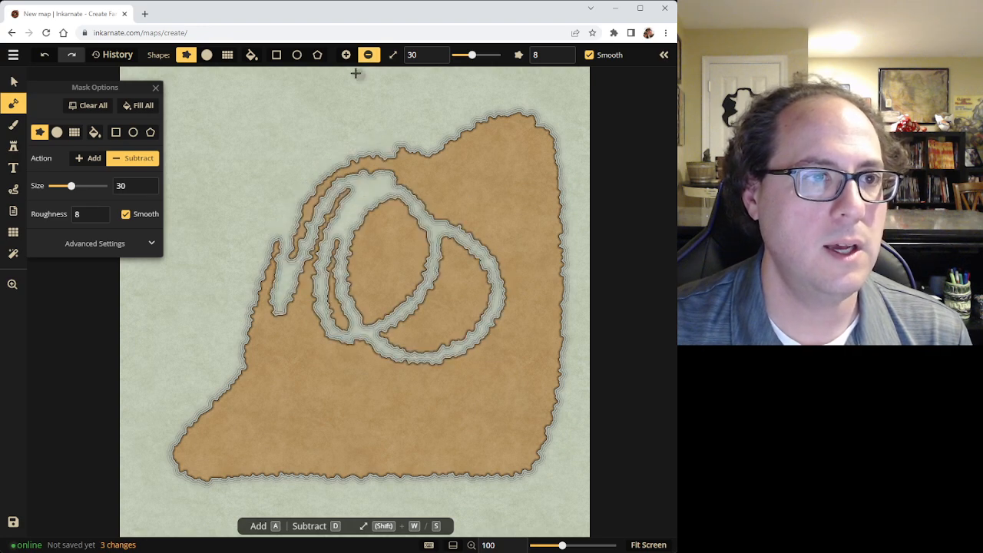
{"action": "key", "text": "ctrl+z"}
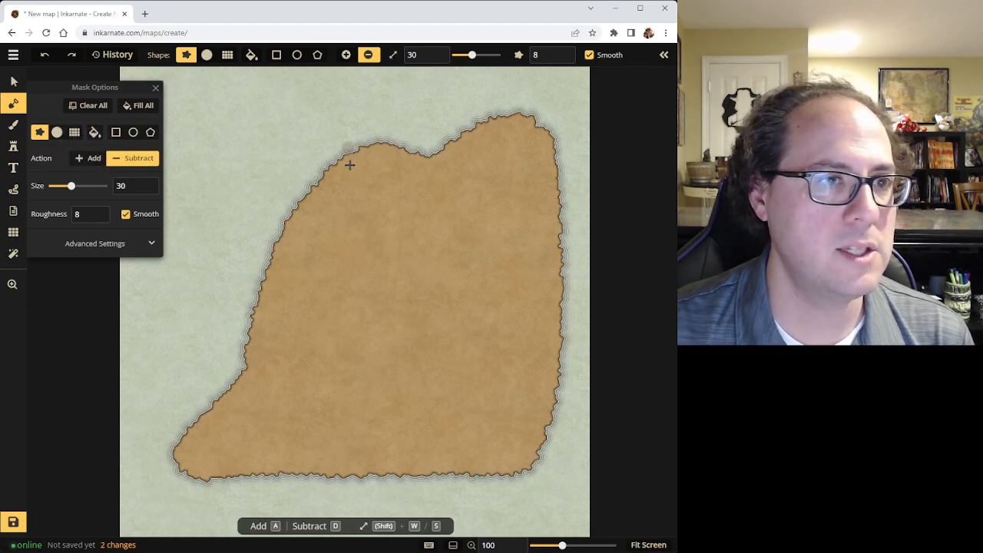
Carve freehand lettering and extra strokes into the landmass with the size 30 subtract brush, and undo the last small marks
{"action": "mouse_move", "coordinate": [334, 249]}
{"action": "left_mouse_down"}
{"action": "mouse_move", "coordinate": [335, 334]}
{"action": "mouse_move", "coordinate": [311, 330]}
{"action": "left_mouse_up"}
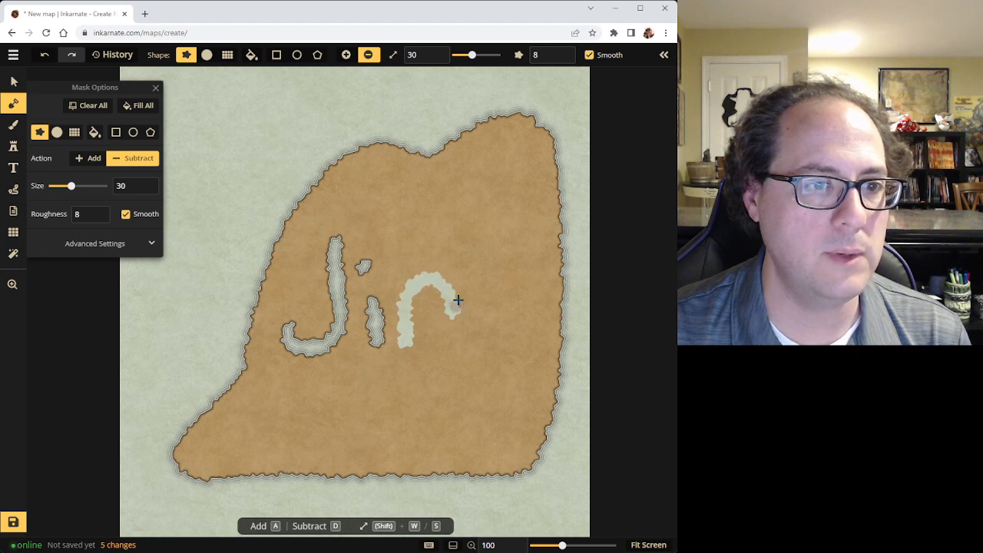
{"action": "left_click_drag", "start_coordinate": [500, 315], "coordinate": [507, 330]}
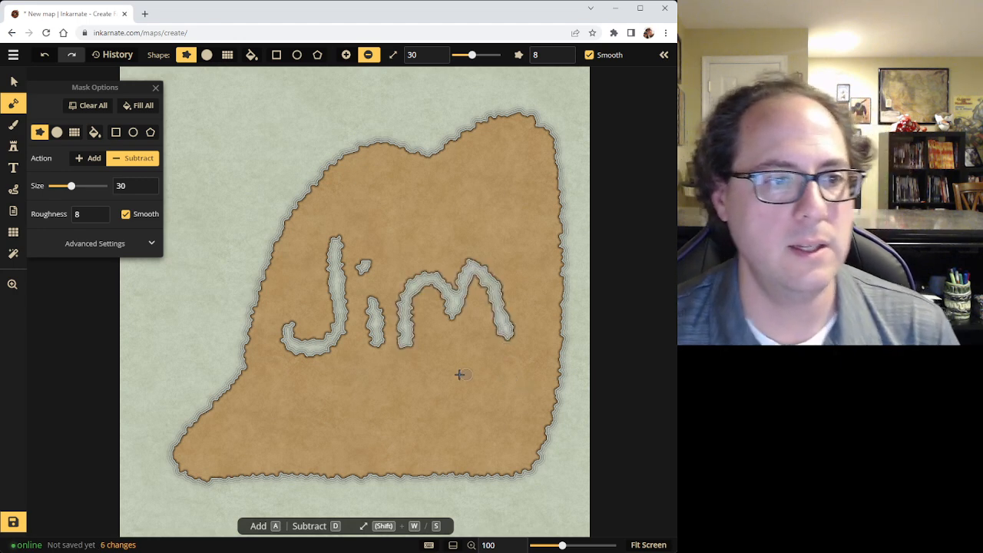
{"action": "mouse_move", "coordinate": [324, 401]}
{"action": "left_mouse_down"}
{"action": "mouse_move", "coordinate": [470, 351]}
{"action": "mouse_move", "coordinate": [503, 352]}
{"action": "left_mouse_up"}
{"action": "left_click", "coordinate": [530, 284]}
{"action": "key", "text": "ctrl+z"}
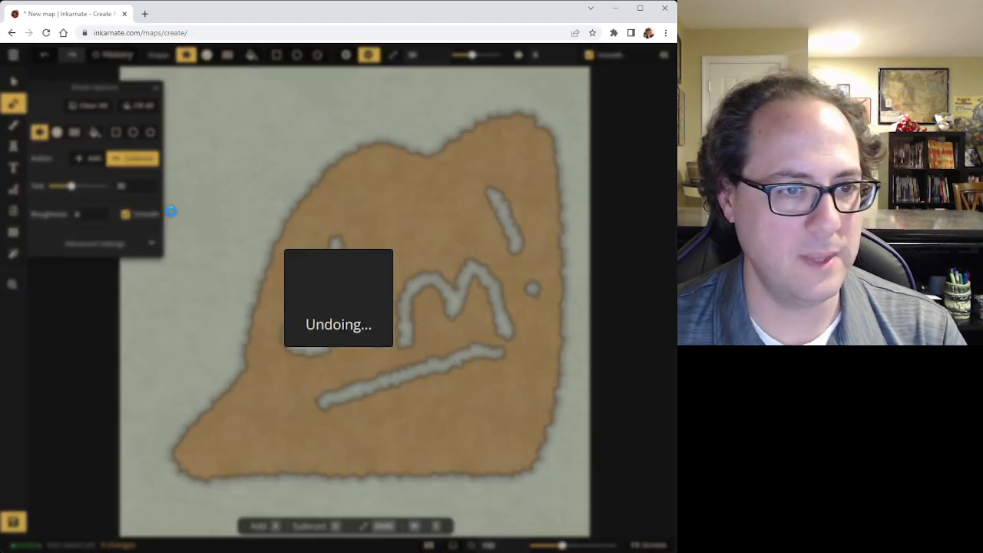
{"action": "key", "text": "ctrl+z"}
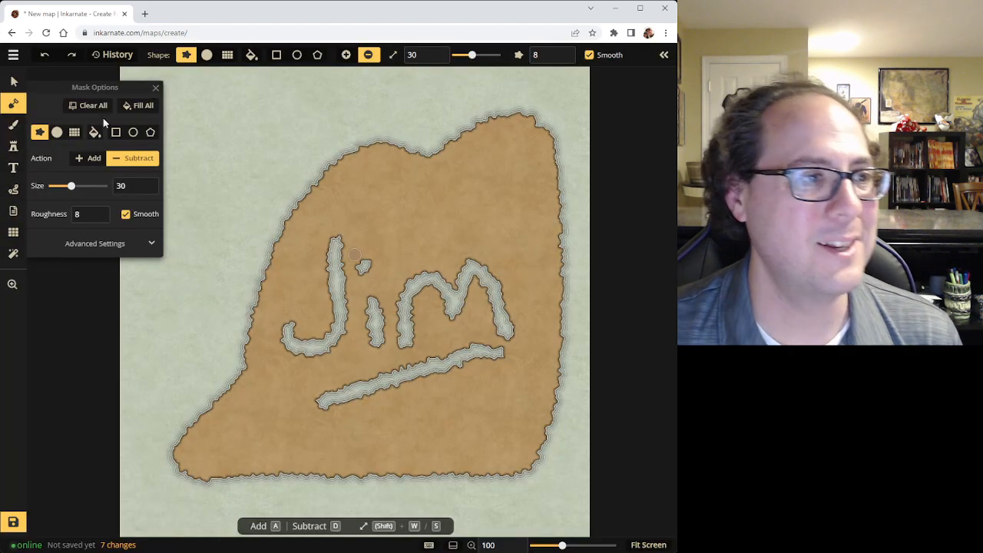
Fill the carved lettering with land and reshape the northwest coast, subtracting at size 128 and adding at size 100
{"action": "left_click", "coordinate": [92, 159]}
{"action": "mouse_move", "coordinate": [333, 254]}
{"action": "left_mouse_down"}
{"action": "mouse_move", "coordinate": [304, 294]}
{"action": "mouse_move", "coordinate": [381, 380]}
{"action": "mouse_move", "coordinate": [484, 349]}
{"action": "mouse_move", "coordinate": [340, 397]}
{"action": "mouse_move", "coordinate": [291, 335]}
{"action": "mouse_move", "coordinate": [453, 274]}
{"action": "mouse_move", "coordinate": [323, 343]}
{"action": "mouse_move", "coordinate": [471, 309]}
{"action": "mouse_move", "coordinate": [507, 338]}
{"action": "mouse_move", "coordinate": [409, 144]}
{"action": "mouse_move", "coordinate": [197, 345]}
{"action": "mouse_move", "coordinate": [353, 254]}
{"action": "left_mouse_up"}
{"action": "left_click", "coordinate": [115, 159]}
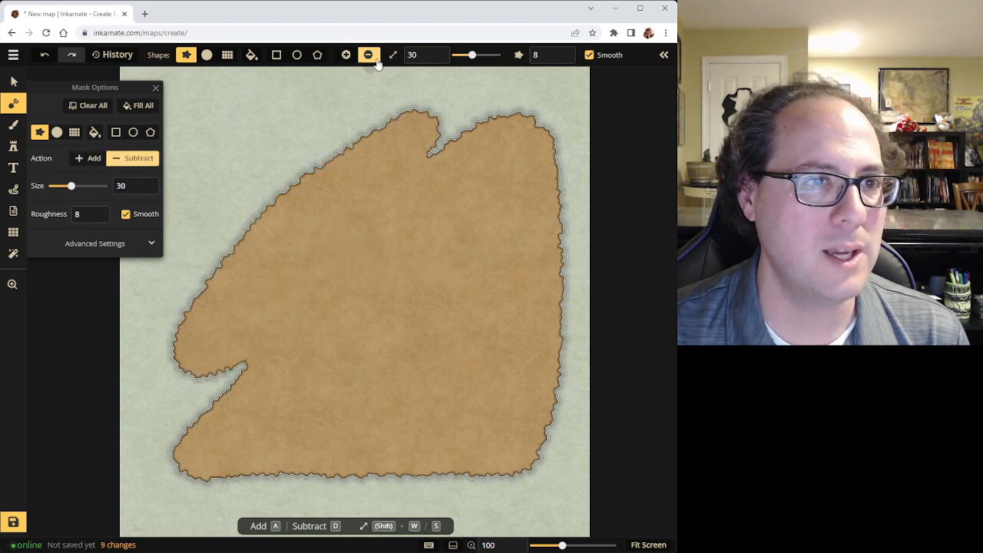
{"action": "left_click_drag", "start_coordinate": [473, 55], "coordinate": [493, 55]}
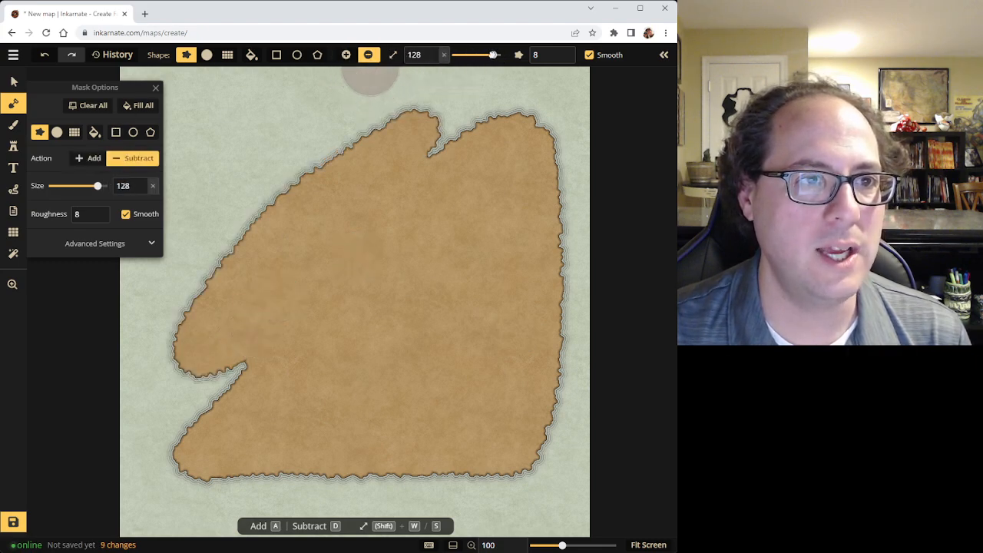
{"action": "mouse_move", "coordinate": [430, 116]}
{"action": "left_mouse_down"}
{"action": "mouse_move", "coordinate": [311, 183]}
{"action": "mouse_move", "coordinate": [246, 233]}
{"action": "mouse_move", "coordinate": [185, 371]}
{"action": "mouse_move", "coordinate": [283, 311]}
{"action": "mouse_move", "coordinate": [447, 135]}
{"action": "mouse_move", "coordinate": [246, 298]}
{"action": "mouse_move", "coordinate": [287, 276]}
{"action": "left_mouse_up"}
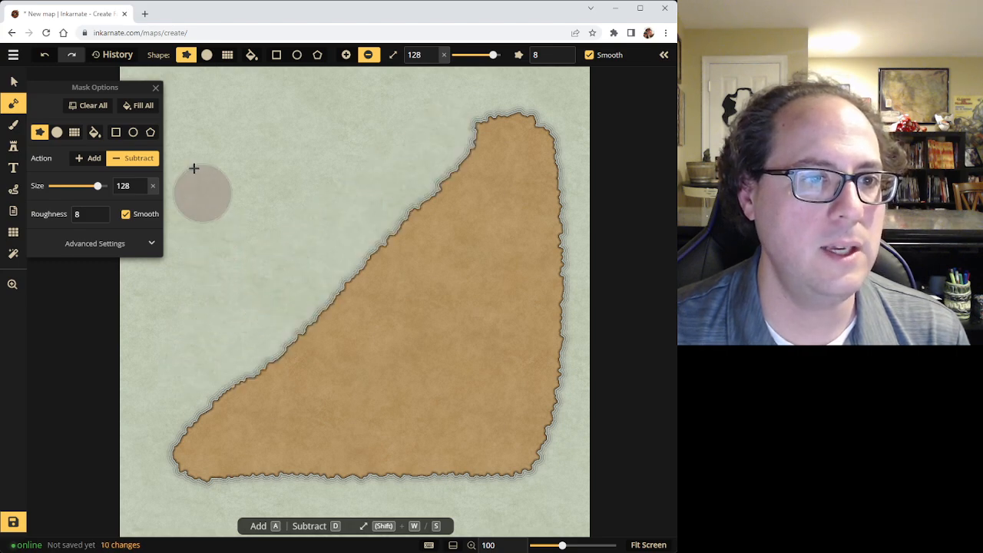
{"action": "left_click", "coordinate": [345, 54]}
{"action": "mouse_move", "coordinate": [449, 149]}
{"action": "left_mouse_down"}
{"action": "mouse_move", "coordinate": [429, 189]}
{"action": "mouse_move", "coordinate": [327, 318]}
{"action": "mouse_move", "coordinate": [225, 399]}
{"action": "mouse_move", "coordinate": [234, 409]}
{"action": "mouse_move", "coordinate": [265, 354]}
{"action": "left_mouse_up"}
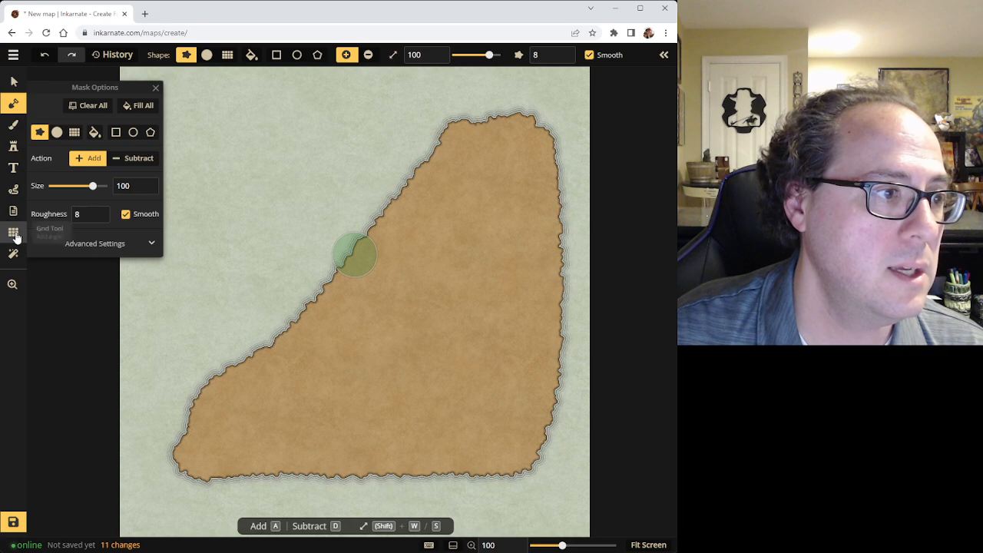
Show a flat-topped hexagonal grid on the map and set it to 10 columns and 10 rows
{"action": "left_click", "coordinate": [13, 232]}
{"action": "left_click", "coordinate": [36, 104]}
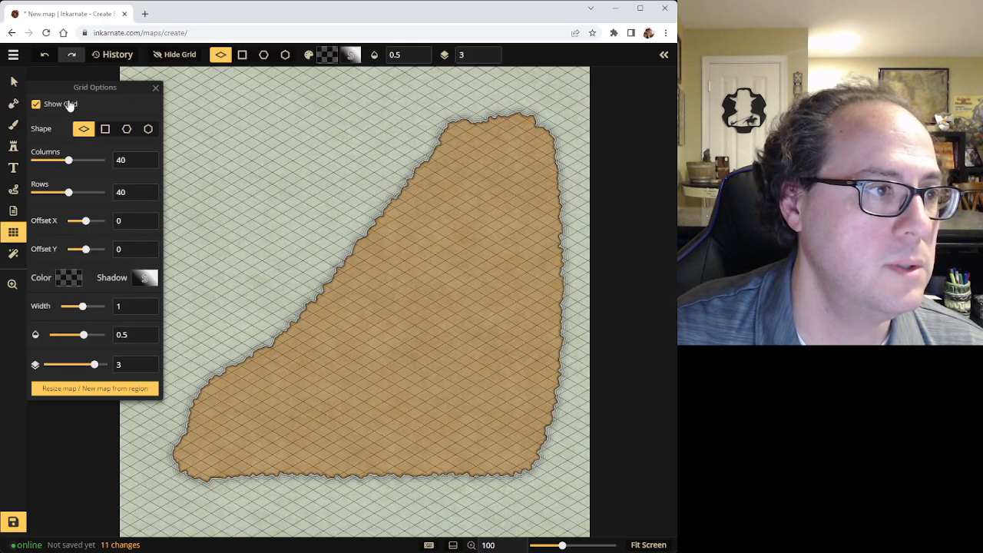
{"action": "left_click", "coordinate": [126, 131]}
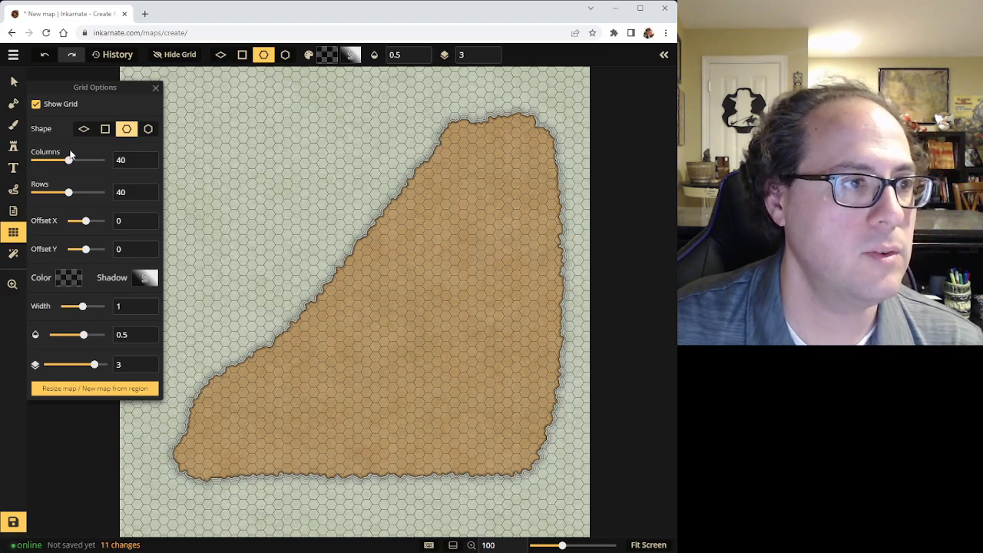
{"action": "left_click_drag", "start_coordinate": [70, 159], "coordinate": [47, 161]}
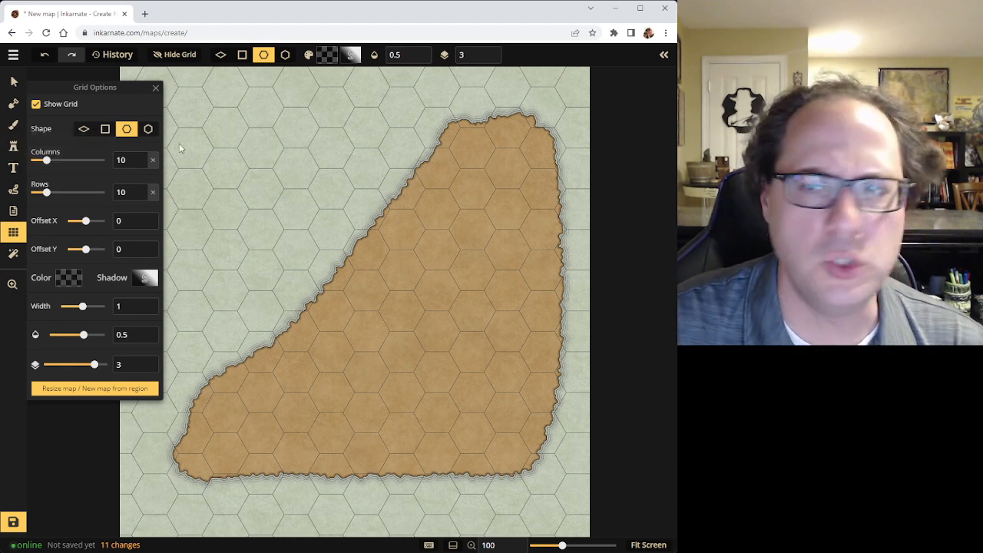
Save the map under the name Minax
{"action": "left_click", "coordinate": [13, 54]}
{"action": "left_click", "coordinate": [42, 102]}
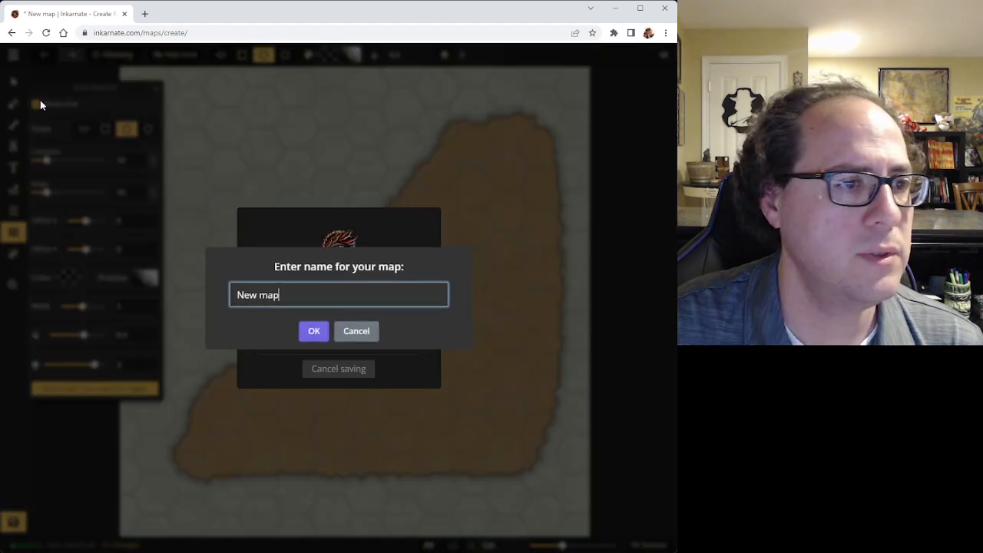
{"action": "key", "text": "BackSpace"}
{"action": "key", "text": "BackSpace"}
{"action": "key", "text": "BackSpace"}
{"action": "key", "text": "BackSpace"}
{"action": "key", "text": "BackSpace"}
{"action": "key", "text": "BackSpace"}
{"action": "key", "text": "BackSpace"}
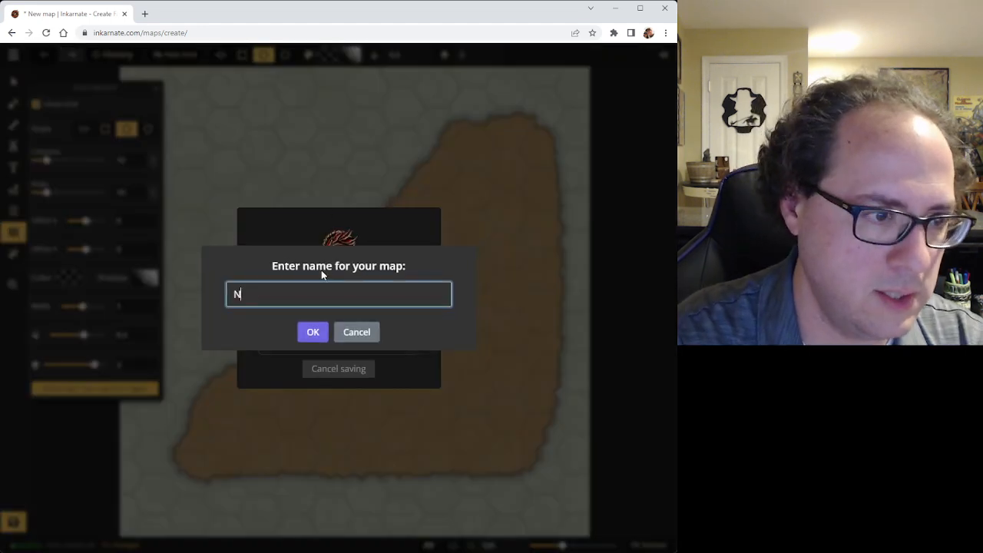
{"action": "type", "text": "Mina"}
{"action": "type", "text": "s"}
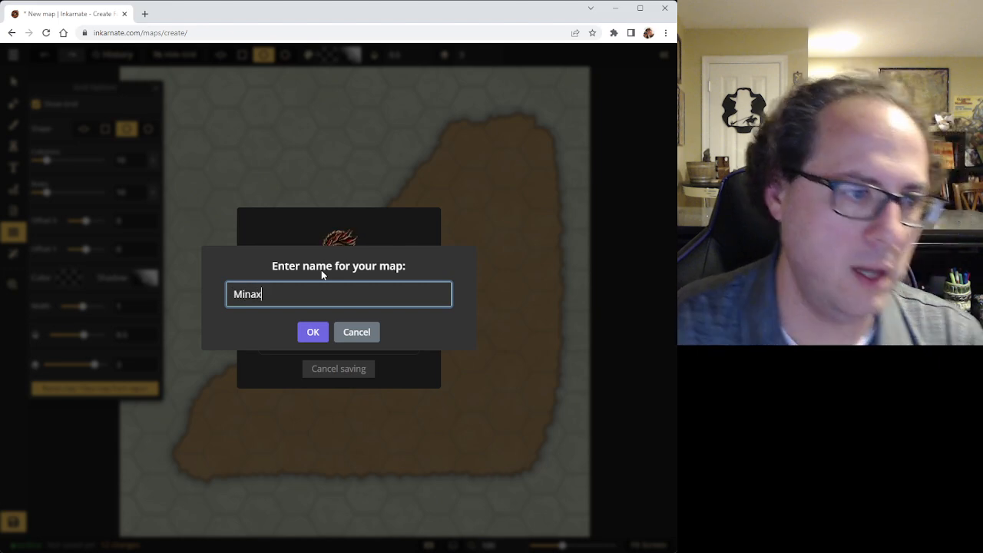
{"action": "left_click", "coordinate": [304, 334]}
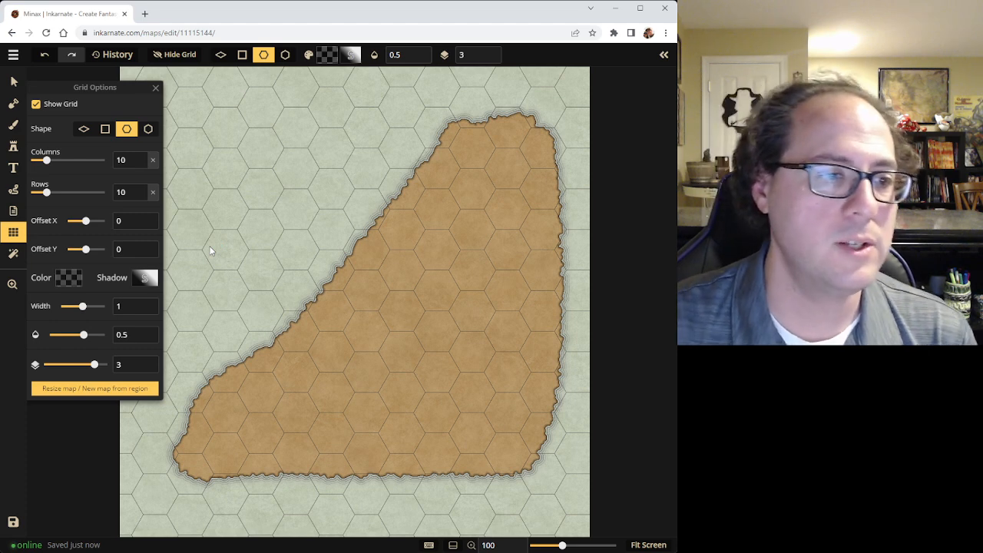
Carve irregular bays into the landmass's northwest coast with the size 128 subtract mask brush
{"action": "left_click", "coordinate": [13, 103]}
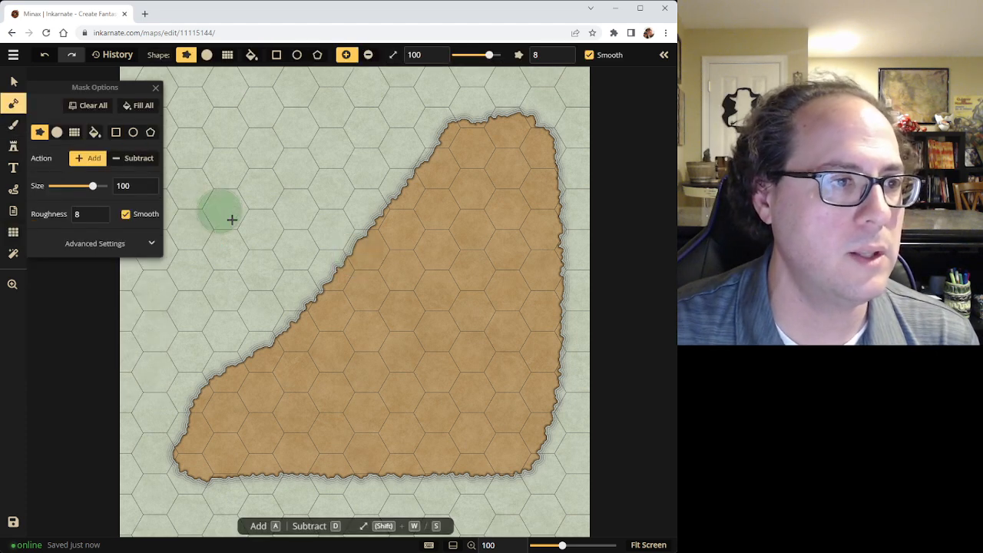
{"action": "left_click", "coordinate": [128, 158]}
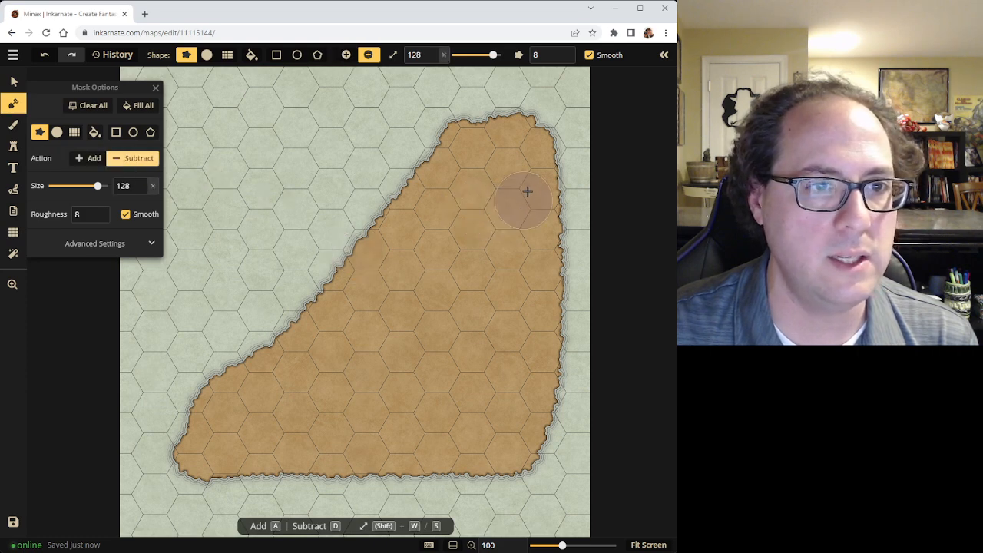
{"action": "mouse_move", "coordinate": [487, 98]}
{"action": "left_mouse_down"}
{"action": "mouse_move", "coordinate": [428, 122]}
{"action": "mouse_move", "coordinate": [386, 179]}
{"action": "left_mouse_up"}
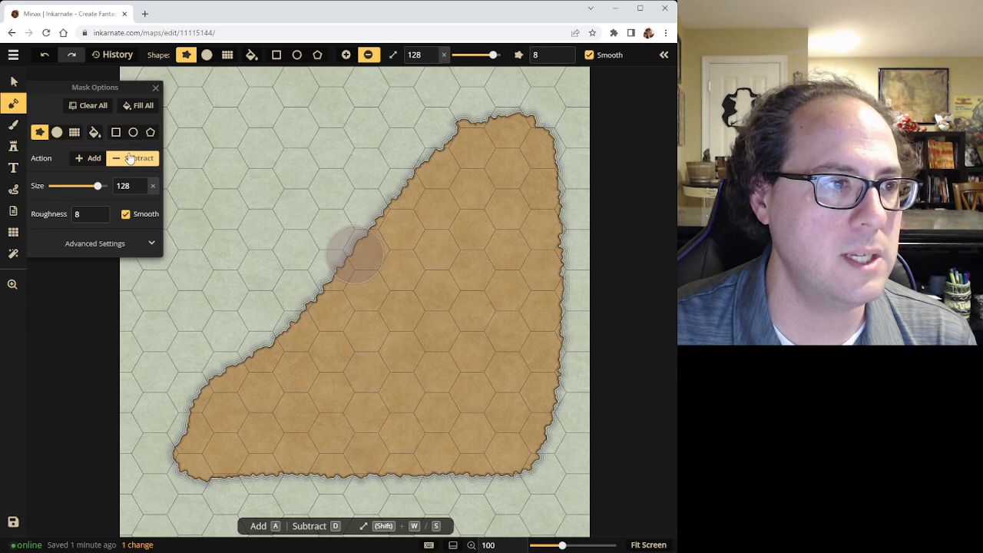
{"action": "left_click_drag", "start_coordinate": [392, 182], "coordinate": [355, 250]}
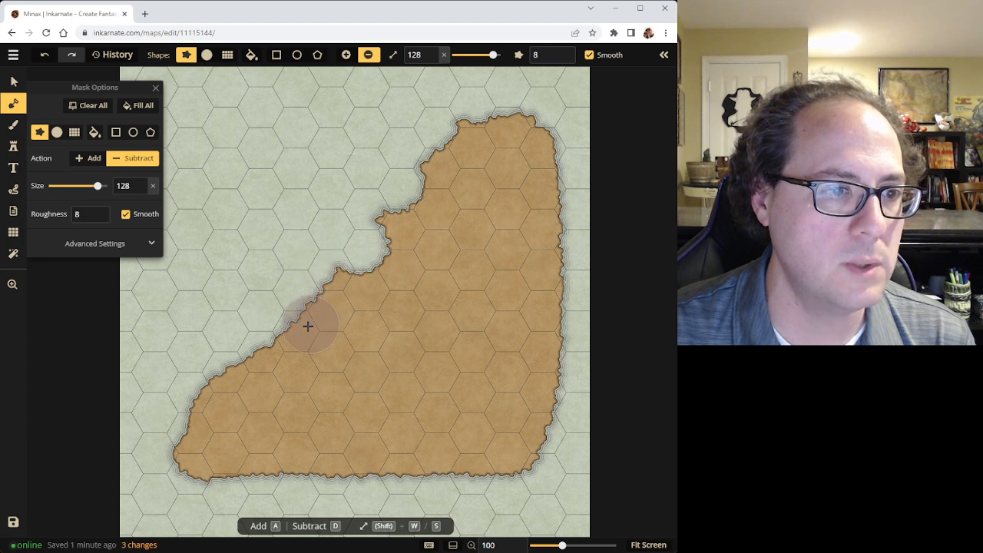
{"action": "mouse_move", "coordinate": [288, 326]}
{"action": "left_mouse_down"}
{"action": "mouse_move", "coordinate": [263, 340]}
{"action": "mouse_move", "coordinate": [314, 289]}
{"action": "mouse_move", "coordinate": [340, 276]}
{"action": "mouse_move", "coordinate": [358, 281]}
{"action": "left_mouse_up"}
{"action": "left_click", "coordinate": [358, 282]}
{"action": "left_click", "coordinate": [325, 302]}
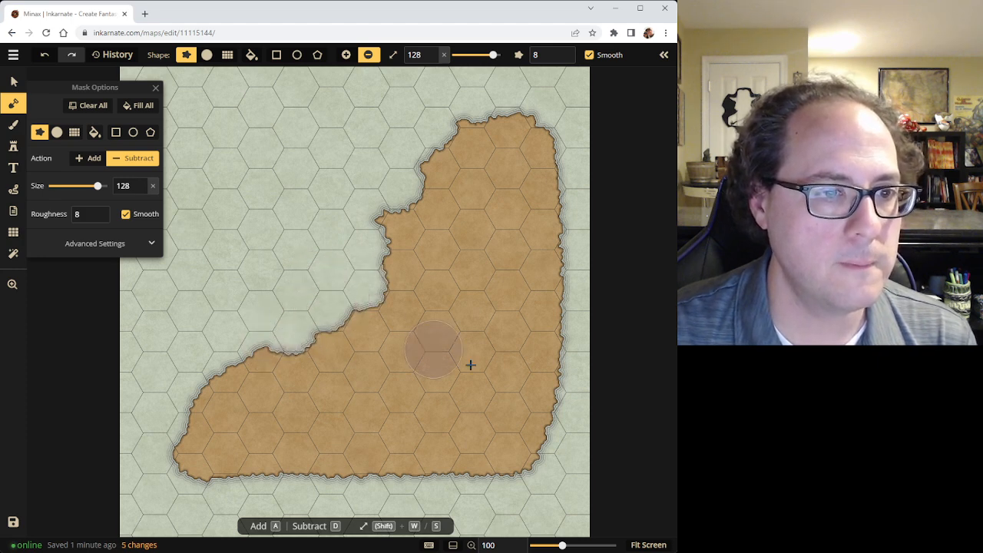
Carve away the landmass's southeast corner with the size 128 subtract mask brush and trim the east coast at size 103
{"action": "mouse_move", "coordinate": [514, 457]}
{"action": "left_mouse_down"}
{"action": "mouse_move", "coordinate": [525, 436]}
{"action": "mouse_move", "coordinate": [543, 433]}
{"action": "mouse_move", "coordinate": [522, 420]}
{"action": "left_mouse_up"}
{"action": "left_click", "coordinate": [516, 420]}
{"action": "left_click", "coordinate": [548, 400]}
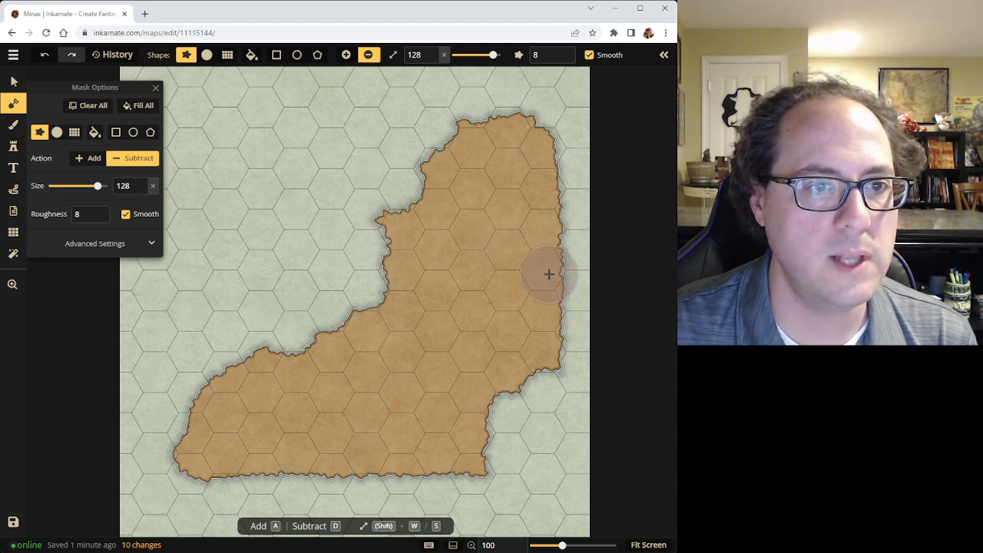
{"action": "left_click_drag", "start_coordinate": [98, 186], "coordinate": [95, 187]}
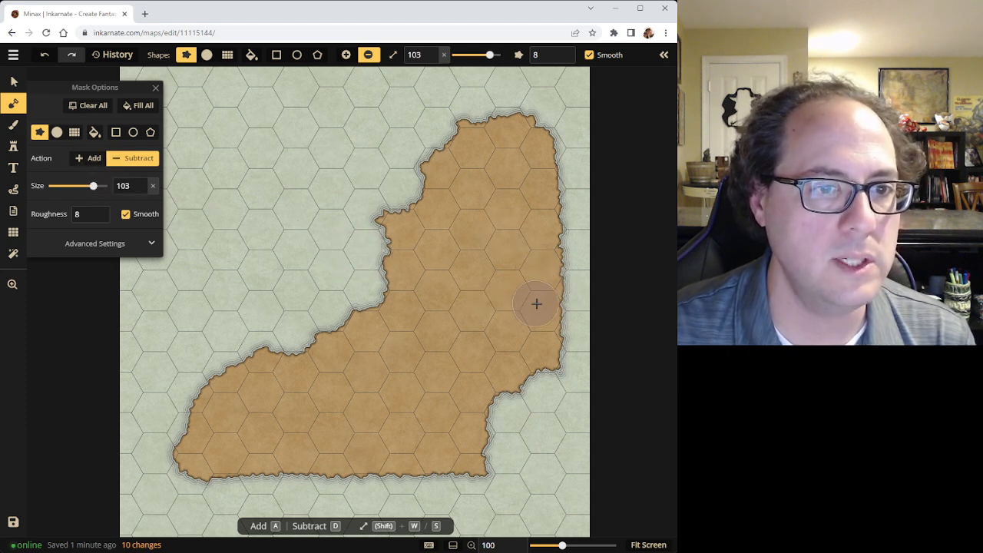
{"action": "mouse_move", "coordinate": [542, 308]}
{"action": "left_mouse_down"}
{"action": "mouse_move", "coordinate": [543, 351]}
{"action": "mouse_move", "coordinate": [555, 330]}
{"action": "mouse_move", "coordinate": [549, 355]}
{"action": "mouse_move", "coordinate": [530, 356]}
{"action": "mouse_move", "coordinate": [524, 379]}
{"action": "mouse_move", "coordinate": [532, 329]}
{"action": "mouse_move", "coordinate": [535, 369]}
{"action": "left_mouse_up"}
Add land along the northwest, southwest and southeast coasts with the size 100 mask brush, bulging the south shore outward
{"action": "left_click", "coordinate": [85, 159]}
{"action": "mouse_move", "coordinate": [336, 325]}
{"action": "left_mouse_down"}
{"action": "mouse_move", "coordinate": [316, 305]}
{"action": "mouse_move", "coordinate": [307, 329]}
{"action": "mouse_move", "coordinate": [212, 380]}
{"action": "mouse_move", "coordinate": [182, 458]}
{"action": "left_mouse_up"}
{"action": "mouse_move", "coordinate": [495, 395]}
{"action": "left_mouse_down"}
{"action": "mouse_move", "coordinate": [519, 389]}
{"action": "mouse_move", "coordinate": [521, 402]}
{"action": "mouse_move", "coordinate": [474, 477]}
{"action": "mouse_move", "coordinate": [461, 479]}
{"action": "mouse_move", "coordinate": [493, 371]}
{"action": "mouse_move", "coordinate": [500, 384]}
{"action": "mouse_move", "coordinate": [459, 446]}
{"action": "mouse_move", "coordinate": [420, 482]}
{"action": "mouse_move", "coordinate": [387, 476]}
{"action": "left_mouse_up"}
{"action": "mouse_move", "coordinate": [414, 242]}
{"action": "left_mouse_down"}
{"action": "mouse_move", "coordinate": [382, 232]}
{"action": "mouse_move", "coordinate": [386, 262]}
{"action": "mouse_move", "coordinate": [352, 307]}
{"action": "mouse_move", "coordinate": [347, 295]}
{"action": "mouse_move", "coordinate": [376, 257]}
{"action": "left_mouse_up"}
{"action": "left_click", "coordinate": [533, 289]}
{"action": "left_click", "coordinate": [526, 307]}
{"action": "left_click", "coordinate": [516, 332]}
{"action": "left_click", "coordinate": [512, 347]}
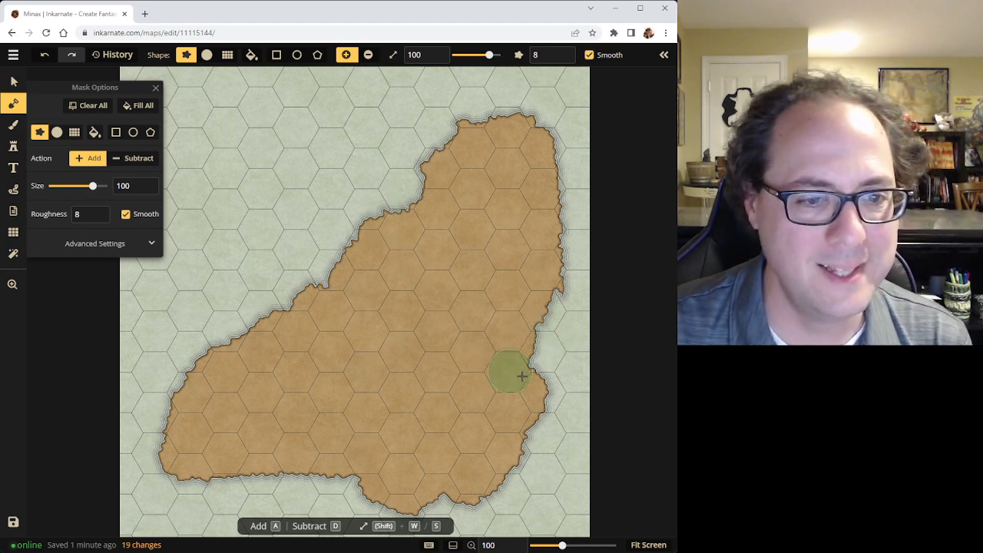
{"action": "mouse_move", "coordinate": [389, 170]}
{"action": "left_mouse_down"}
{"action": "mouse_move", "coordinate": [417, 175]}
{"action": "mouse_move", "coordinate": [353, 254]}
{"action": "left_mouse_up"}
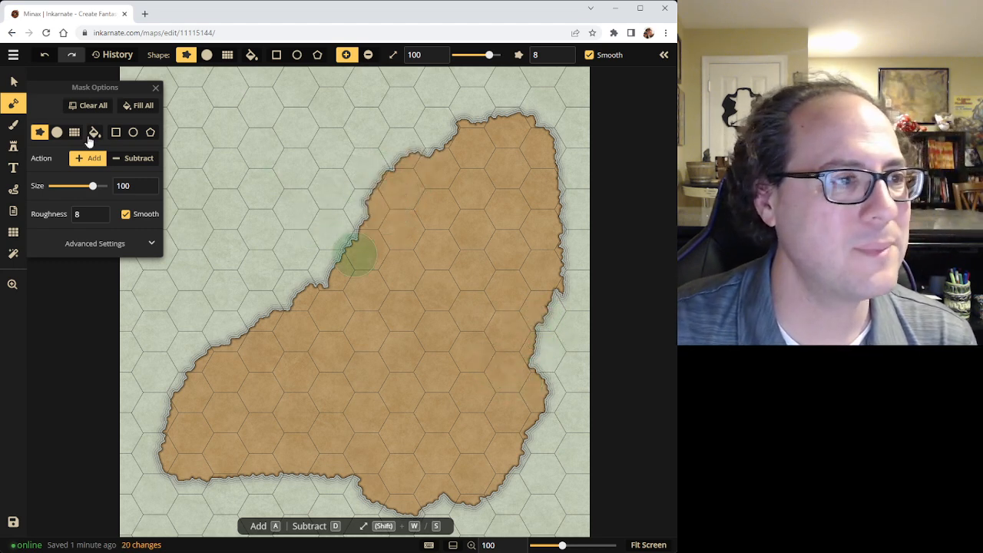
Subtract land at size 103 from the east, northwest and south coasts, tapering the landmass to narrow northeast and west points
{"action": "left_click", "coordinate": [132, 158]}
{"action": "mouse_move", "coordinate": [548, 139]}
{"action": "left_mouse_down"}
{"action": "mouse_move", "coordinate": [531, 223]}
{"action": "mouse_move", "coordinate": [543, 258]}
{"action": "mouse_move", "coordinate": [539, 309]}
{"action": "left_mouse_up"}
{"action": "mouse_move", "coordinate": [474, 131]}
{"action": "left_mouse_down"}
{"action": "mouse_move", "coordinate": [336, 249]}
{"action": "mouse_move", "coordinate": [299, 266]}
{"action": "mouse_move", "coordinate": [373, 180]}
{"action": "mouse_move", "coordinate": [450, 116]}
{"action": "mouse_move", "coordinate": [511, 93]}
{"action": "mouse_move", "coordinate": [458, 147]}
{"action": "left_mouse_up"}
{"action": "left_click", "coordinate": [575, 213]}
{"action": "left_click_drag", "start_coordinate": [564, 219], "coordinate": [572, 246]}
{"action": "left_click", "coordinate": [559, 326]}
{"action": "mouse_move", "coordinate": [272, 485]}
{"action": "left_mouse_down"}
{"action": "mouse_move", "coordinate": [302, 460]}
{"action": "mouse_move", "coordinate": [297, 455]}
{"action": "mouse_move", "coordinate": [327, 459]}
{"action": "mouse_move", "coordinate": [199, 465]}
{"action": "mouse_move", "coordinate": [163, 433]}
{"action": "left_mouse_up"}
{"action": "mouse_move", "coordinate": [183, 371]}
{"action": "left_mouse_down"}
{"action": "mouse_move", "coordinate": [263, 439]}
{"action": "mouse_move", "coordinate": [187, 437]}
{"action": "mouse_move", "coordinate": [258, 432]}
{"action": "left_mouse_up"}
{"action": "mouse_move", "coordinate": [459, 496]}
{"action": "left_mouse_down"}
{"action": "mouse_move", "coordinate": [432, 506]}
{"action": "mouse_move", "coordinate": [296, 467]}
{"action": "left_mouse_up"}
{"action": "left_click", "coordinate": [285, 454]}
Add a rounded headland to the landmass's northeast coast with the size 100 mask brush
{"action": "left_click", "coordinate": [88, 158]}
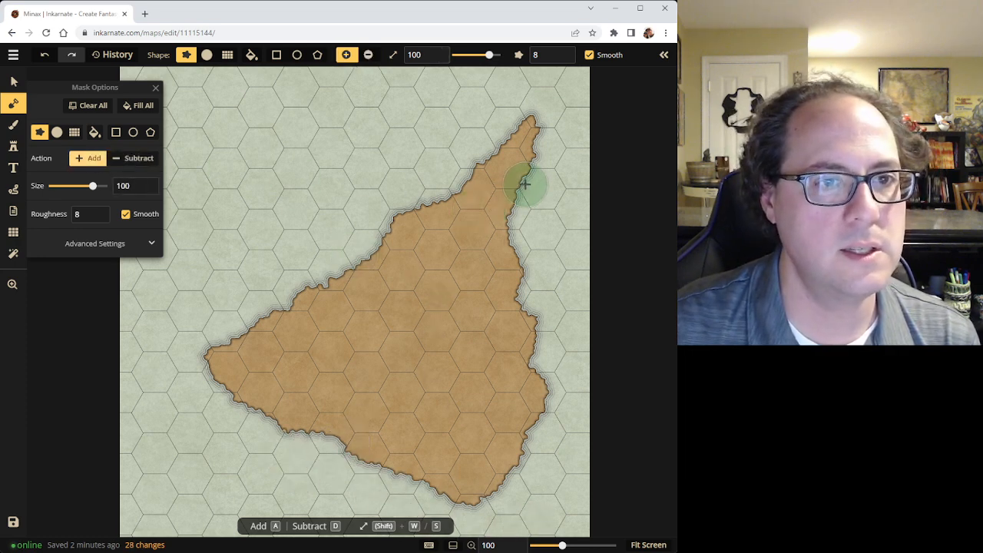
{"action": "mouse_move", "coordinate": [542, 182]}
{"action": "left_mouse_down"}
{"action": "mouse_move", "coordinate": [492, 247]}
{"action": "mouse_move", "coordinate": [538, 218]}
{"action": "mouse_move", "coordinate": [542, 189]}
{"action": "mouse_move", "coordinate": [533, 226]}
{"action": "left_mouse_up"}
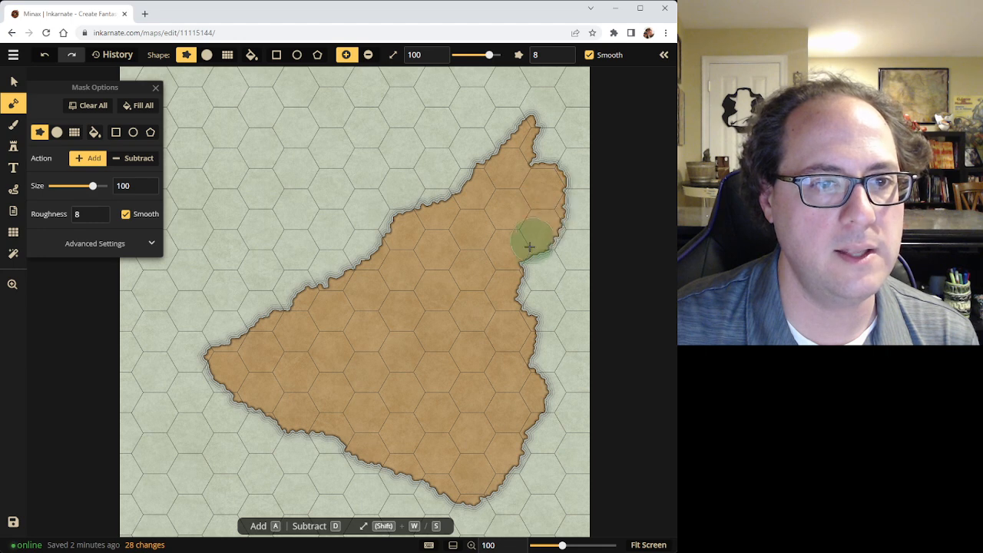
{"action": "left_click_drag", "start_coordinate": [312, 381], "coordinate": [296, 385]}
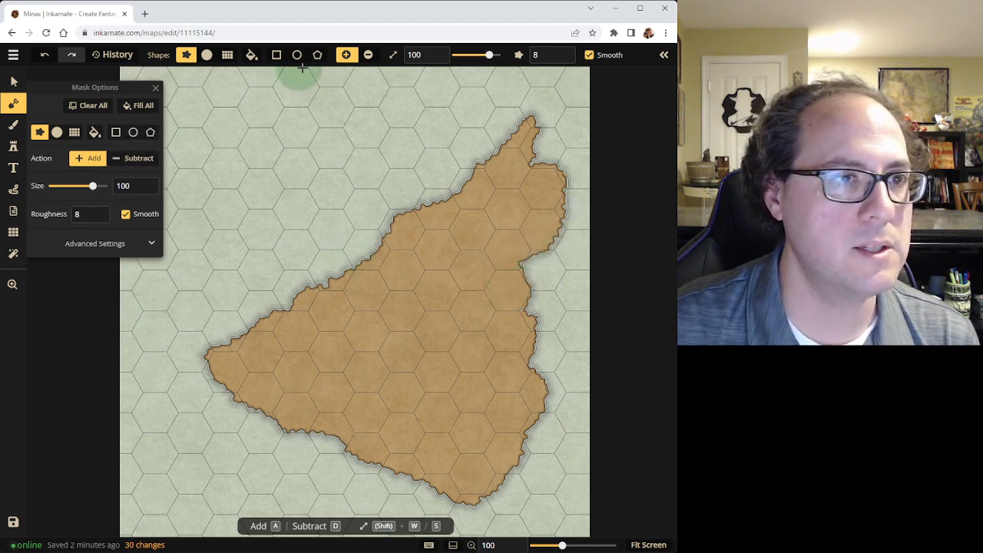
Add two islets off the west tip, one to the northwest and one in the northeast corner at size 50, and save the map
{"action": "left_click_drag", "start_coordinate": [92, 185], "coordinate": [80, 186]}
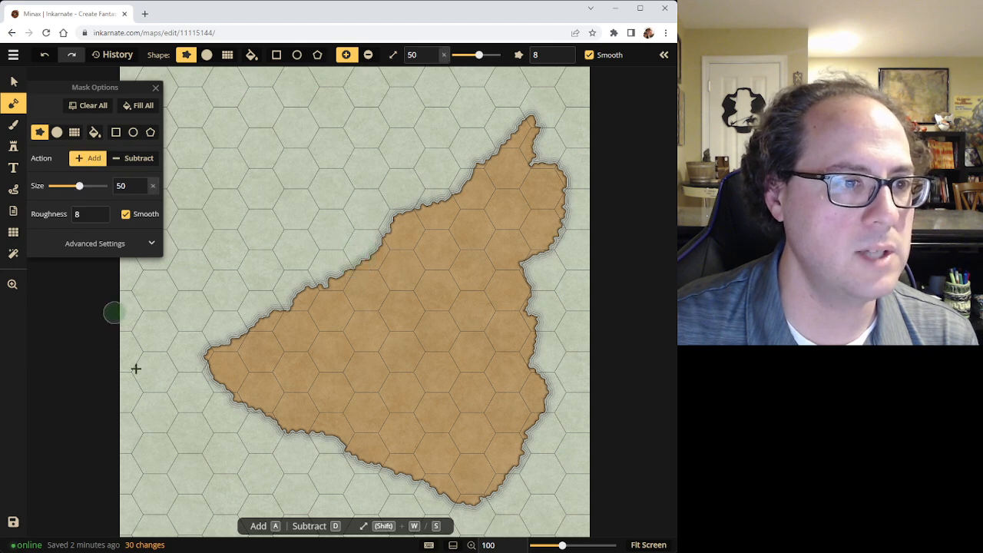
{"action": "left_click", "coordinate": [189, 392]}
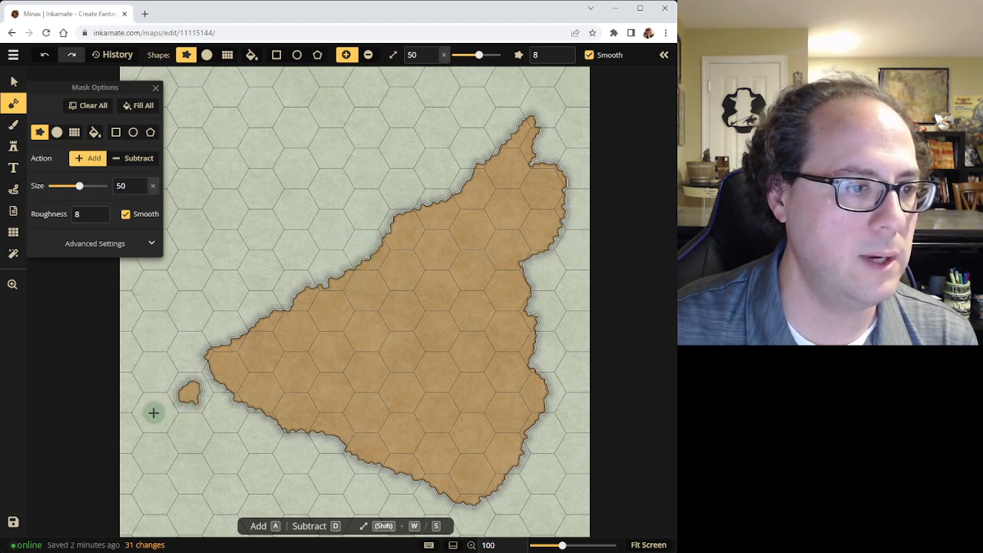
{"action": "left_click", "coordinate": [154, 411]}
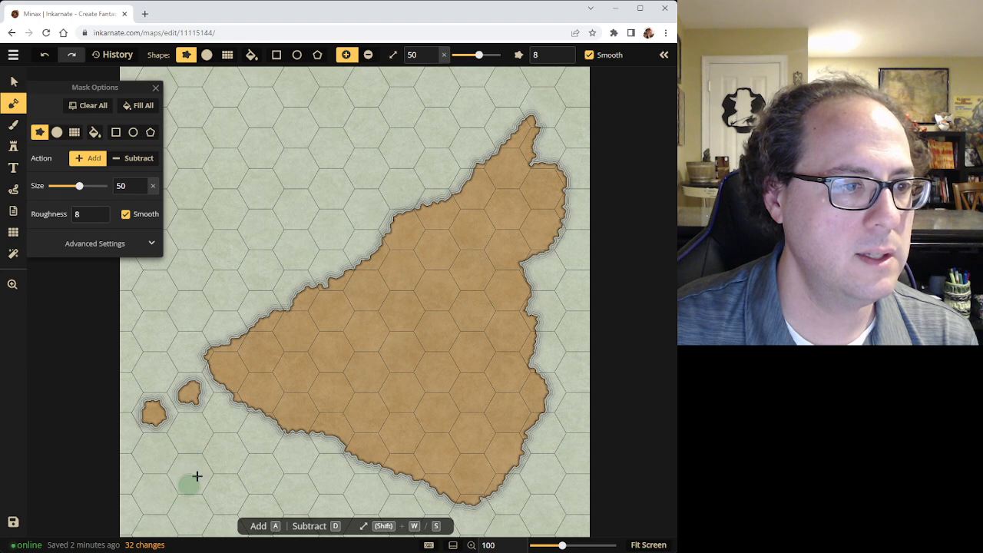
{"action": "left_click", "coordinate": [297, 214]}
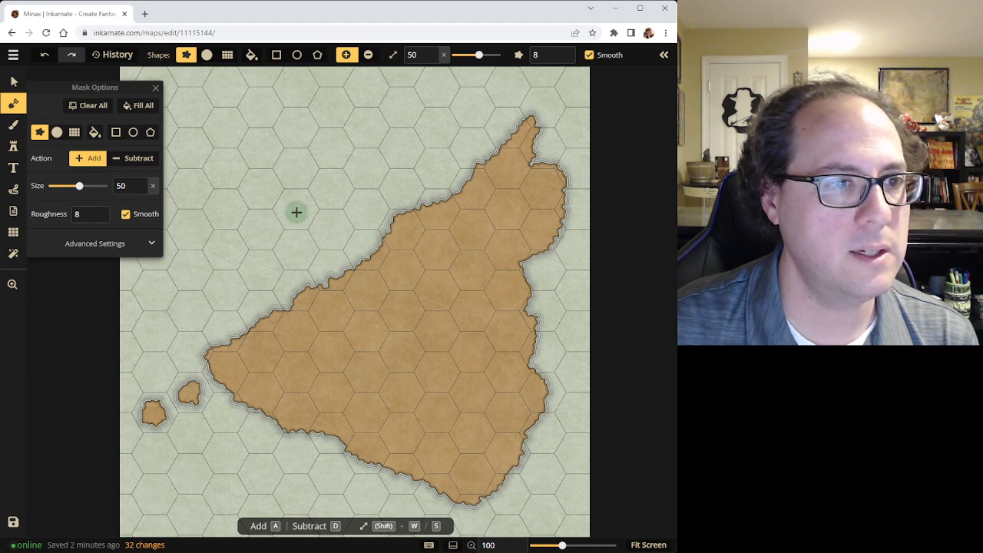
{"action": "left_click", "coordinate": [576, 88]}
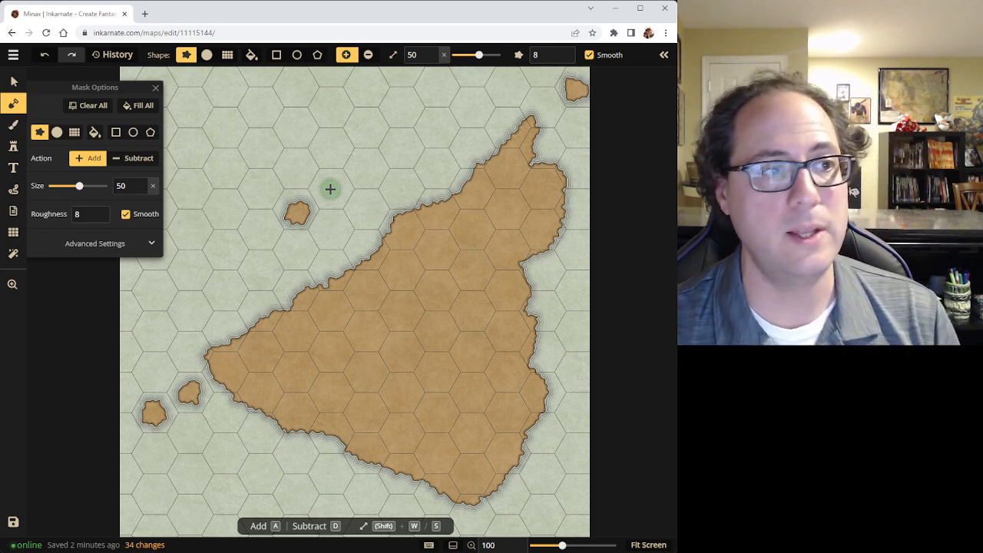
{"action": "left_click", "coordinate": [13, 54]}
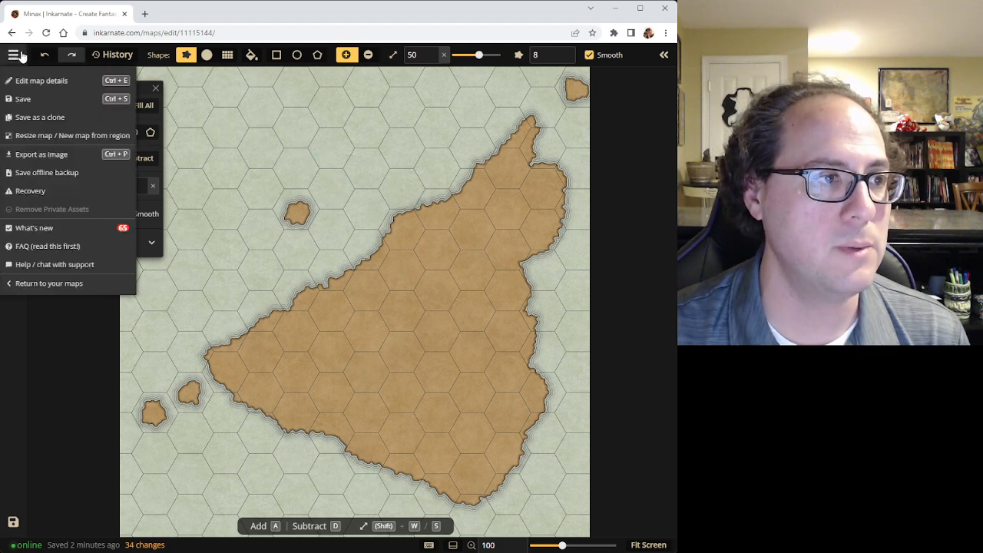
{"action": "left_click", "coordinate": [23, 99]}
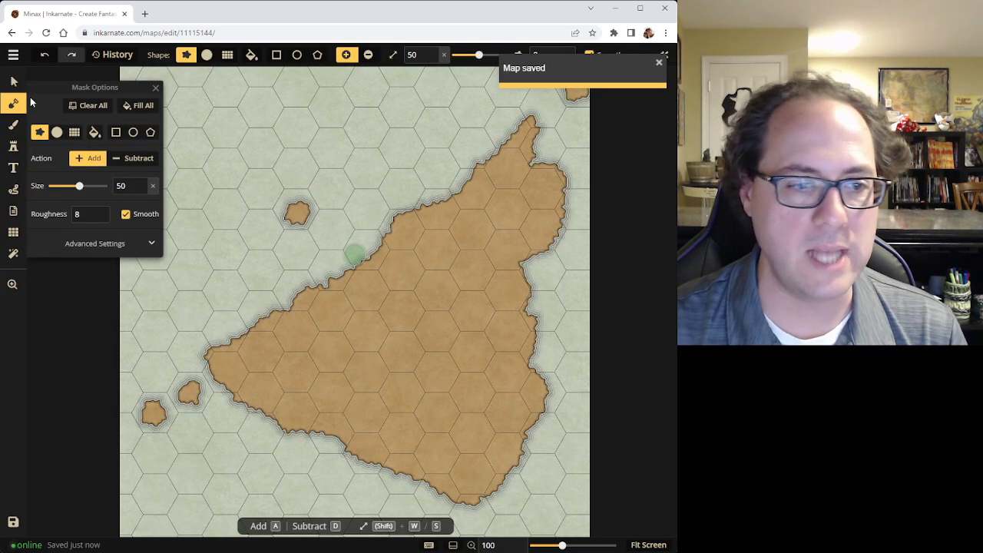
Enlarge the northwest island and merge the two islets off the west tip with the size 50 add brush
{"action": "mouse_move", "coordinate": [288, 229]}
{"action": "left_mouse_down"}
{"action": "mouse_move", "coordinate": [290, 210]}
{"action": "mouse_move", "coordinate": [281, 208]}
{"action": "mouse_move", "coordinate": [298, 195]}
{"action": "mouse_move", "coordinate": [310, 209]}
{"action": "left_mouse_up"}
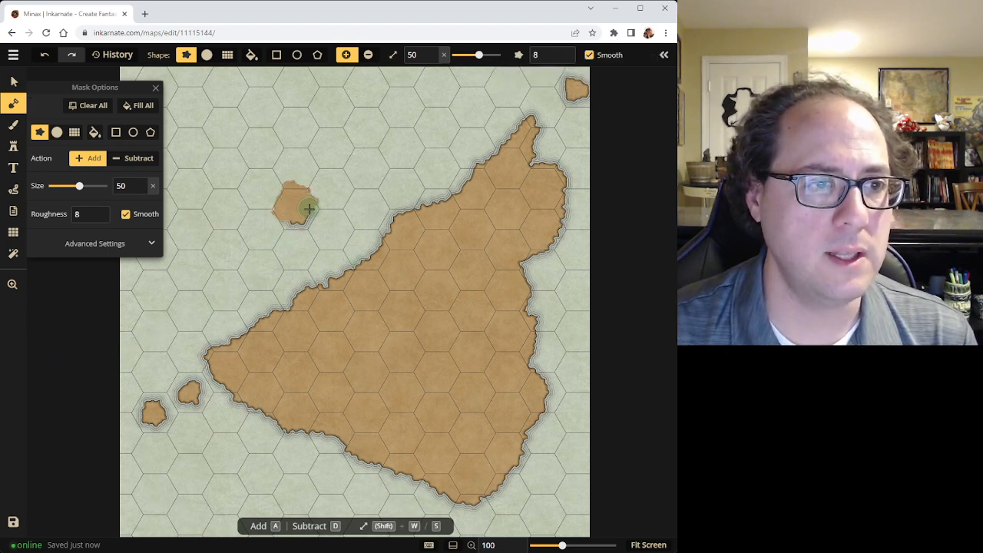
{"action": "left_click", "coordinate": [297, 220]}
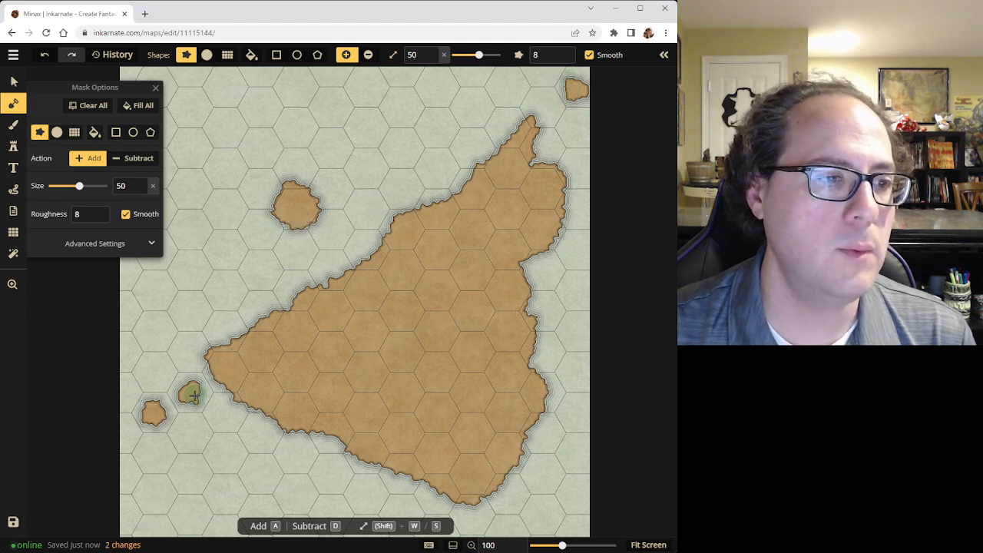
{"action": "mouse_move", "coordinate": [188, 391]}
{"action": "left_mouse_down"}
{"action": "mouse_move", "coordinate": [178, 415]}
{"action": "mouse_move", "coordinate": [163, 401]}
{"action": "mouse_move", "coordinate": [173, 398]}
{"action": "mouse_move", "coordinate": [160, 412]}
{"action": "mouse_move", "coordinate": [191, 391]}
{"action": "mouse_move", "coordinate": [186, 403]}
{"action": "left_mouse_up"}
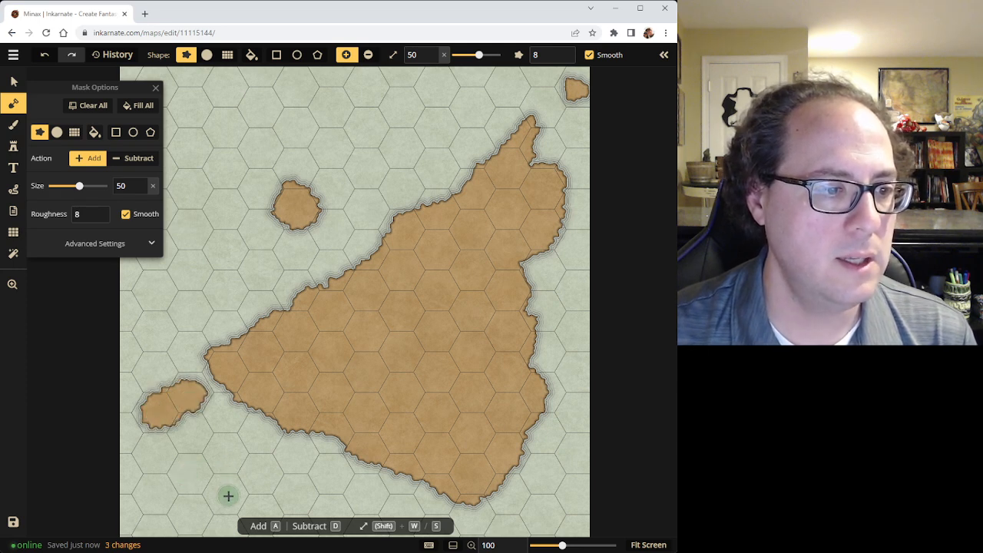
Add a small island in the southwest sea at size 50 and an elongated islet in the northern sea at size 22
{"action": "left_click_drag", "start_coordinate": [227, 495], "coordinate": [223, 503]}
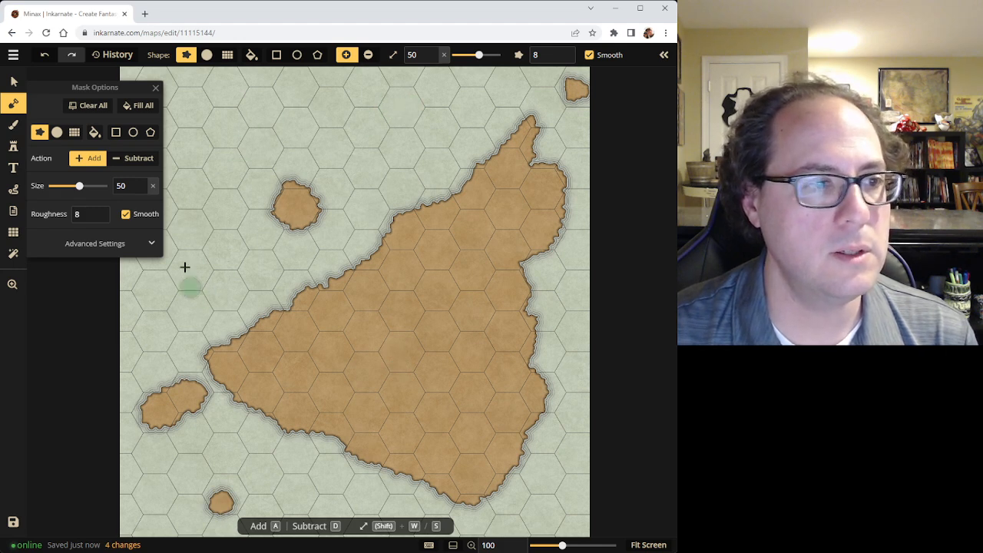
{"action": "left_click_drag", "start_coordinate": [79, 186], "coordinate": [68, 195]}
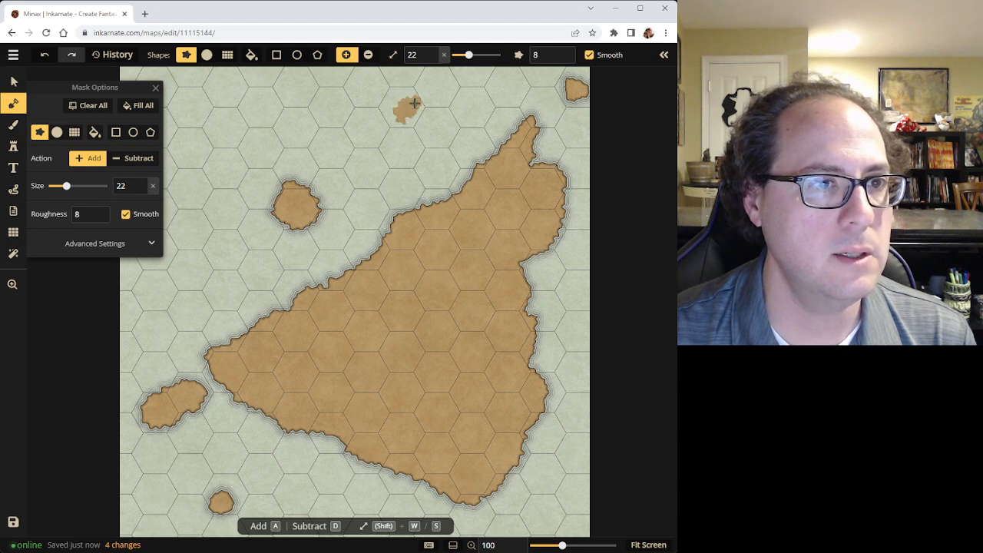
{"action": "left_click_drag", "start_coordinate": [414, 102], "coordinate": [413, 106]}
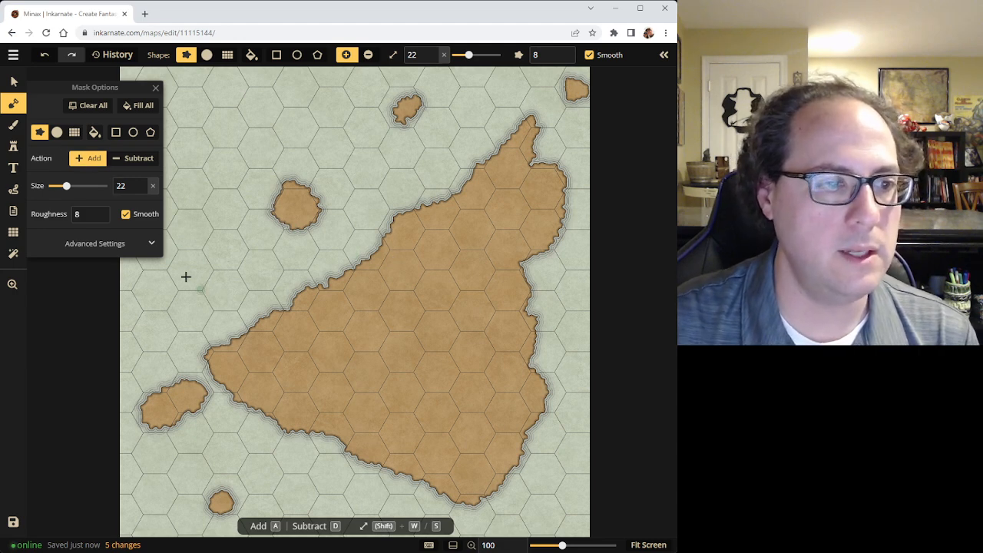
Blunt the landmass's west tip and carve a bay into its southwest coast with the subtract brush at size 73
{"action": "left_click", "coordinate": [138, 160]}
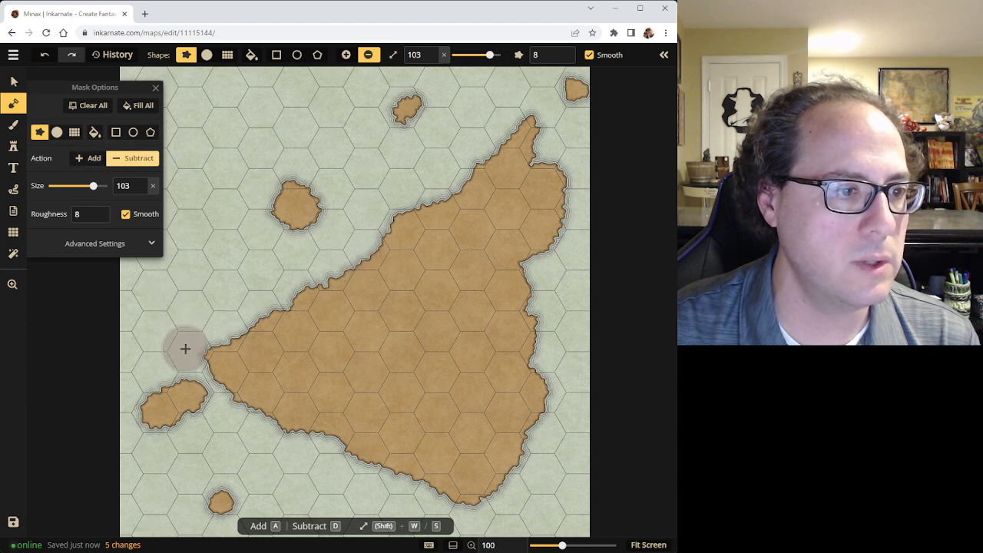
{"action": "left_click_drag", "start_coordinate": [93, 186], "coordinate": [86, 185]}
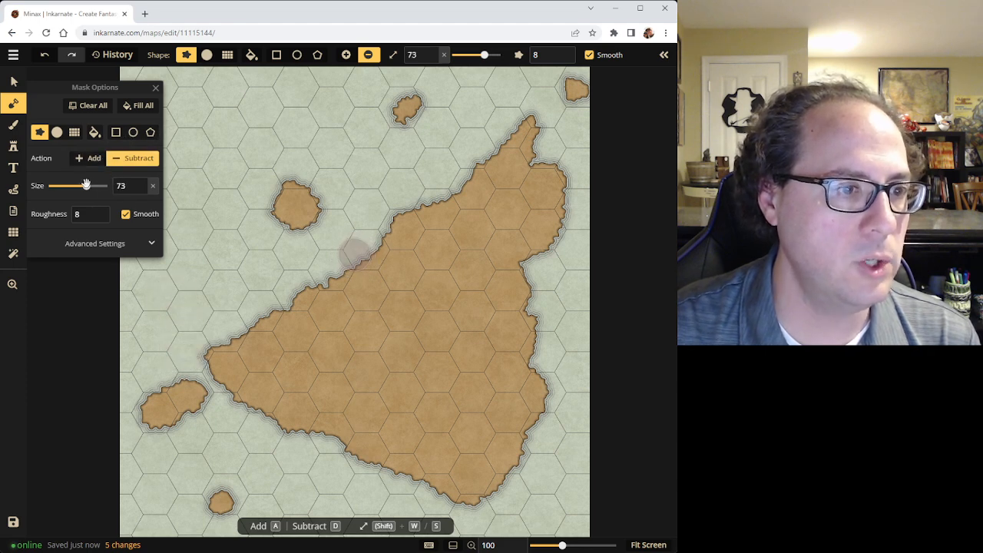
{"action": "left_click", "coordinate": [195, 349]}
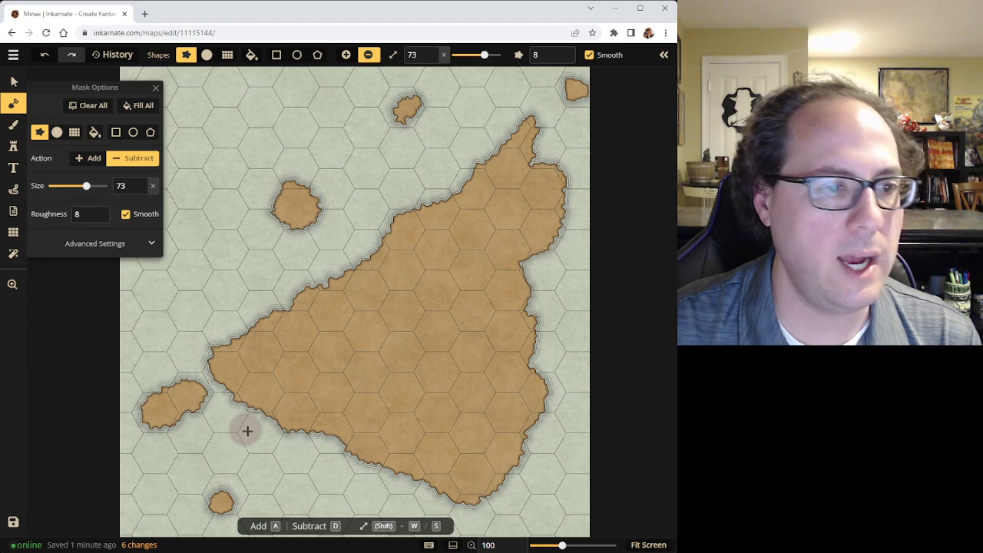
{"action": "mouse_move", "coordinate": [226, 406]}
{"action": "left_mouse_down"}
{"action": "mouse_move", "coordinate": [266, 437]}
{"action": "mouse_move", "coordinate": [325, 454]}
{"action": "mouse_move", "coordinate": [327, 437]}
{"action": "left_mouse_up"}
{"action": "left_click", "coordinate": [327, 437]}
{"action": "left_click", "coordinate": [329, 434]}
{"action": "left_click", "coordinate": [332, 433]}
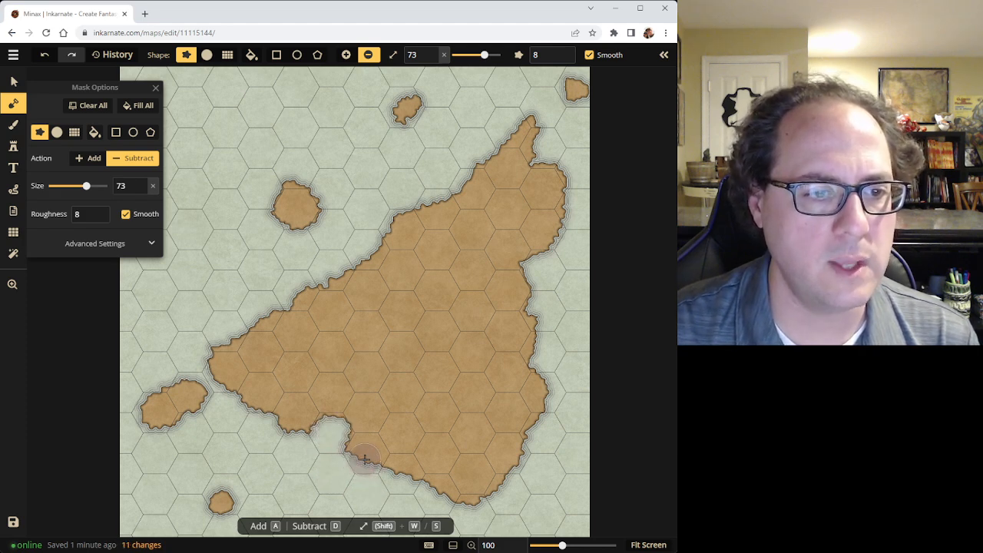
Extend the south coast with rounded bulges of land east of the new bay using the size 22 add brush
{"action": "left_click", "coordinate": [95, 158]}
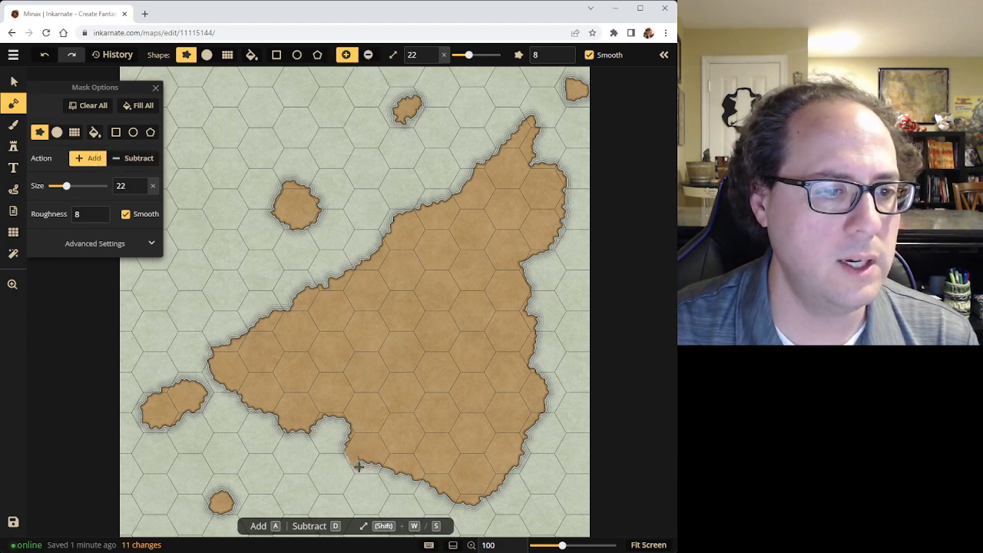
{"action": "left_click_drag", "start_coordinate": [360, 471], "coordinate": [383, 471]}
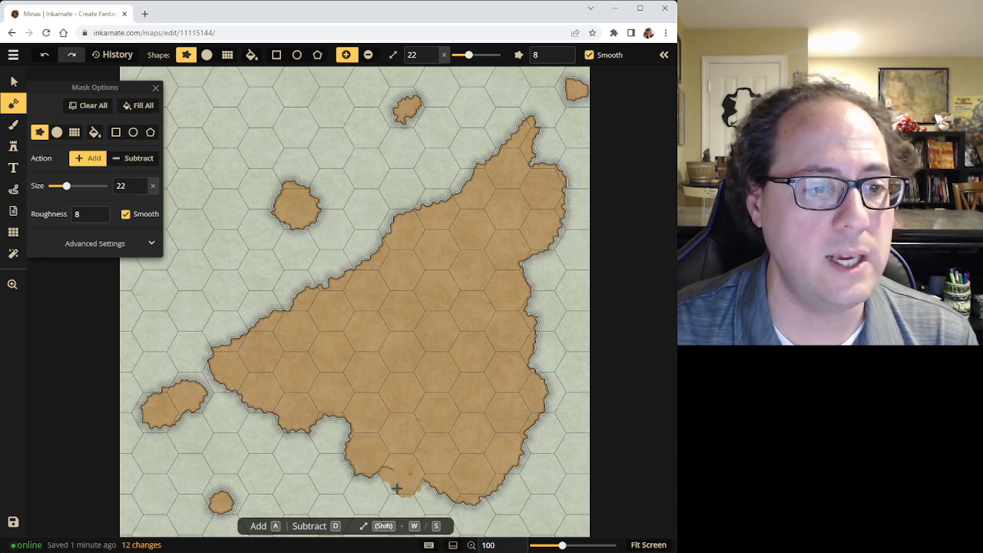
{"action": "left_click_drag", "start_coordinate": [407, 475], "coordinate": [411, 495]}
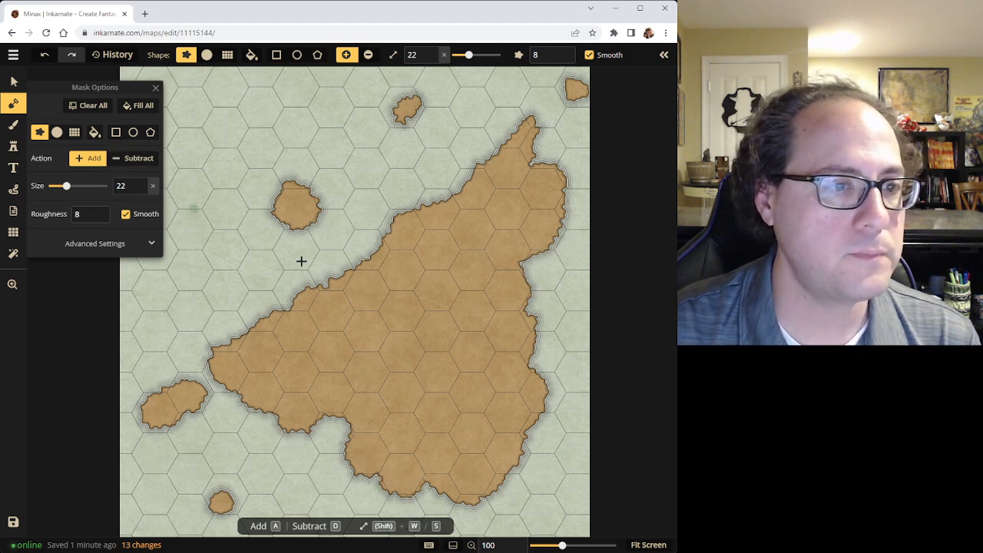
Cut an irregular channel at subtract size 44 that separates the southeast land from the mainland, and widen parts of its shores
{"action": "left_click", "coordinate": [132, 159]}
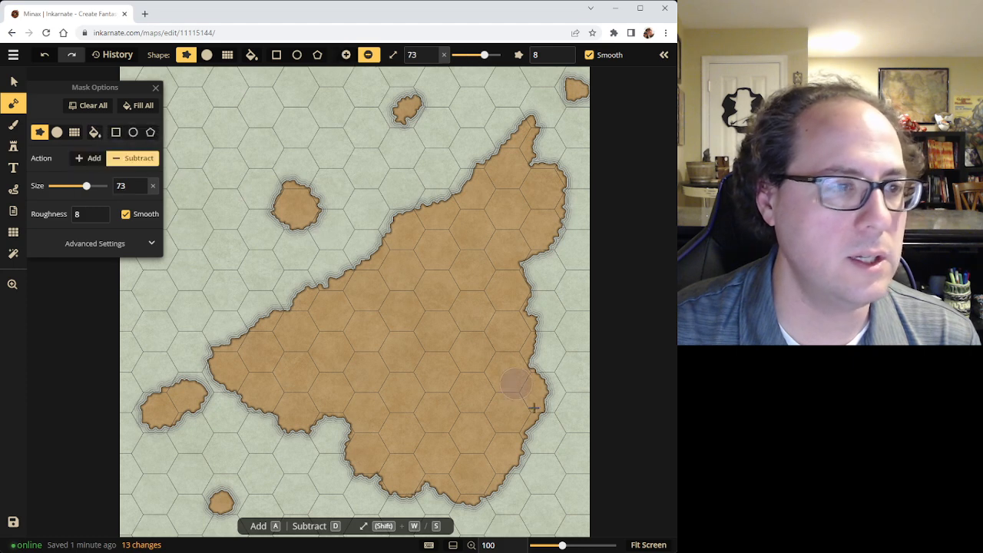
{"action": "left_click_drag", "start_coordinate": [86, 186], "coordinate": [77, 186]}
{"action": "mouse_move", "coordinate": [525, 370]}
{"action": "left_mouse_down"}
{"action": "mouse_move", "coordinate": [436, 423]}
{"action": "mouse_move", "coordinate": [398, 424]}
{"action": "mouse_move", "coordinate": [375, 466]}
{"action": "mouse_move", "coordinate": [348, 446]}
{"action": "mouse_move", "coordinate": [361, 465]}
{"action": "mouse_move", "coordinate": [296, 482]}
{"action": "mouse_move", "coordinate": [346, 464]}
{"action": "mouse_move", "coordinate": [369, 474]}
{"action": "mouse_move", "coordinate": [334, 454]}
{"action": "left_mouse_up"}
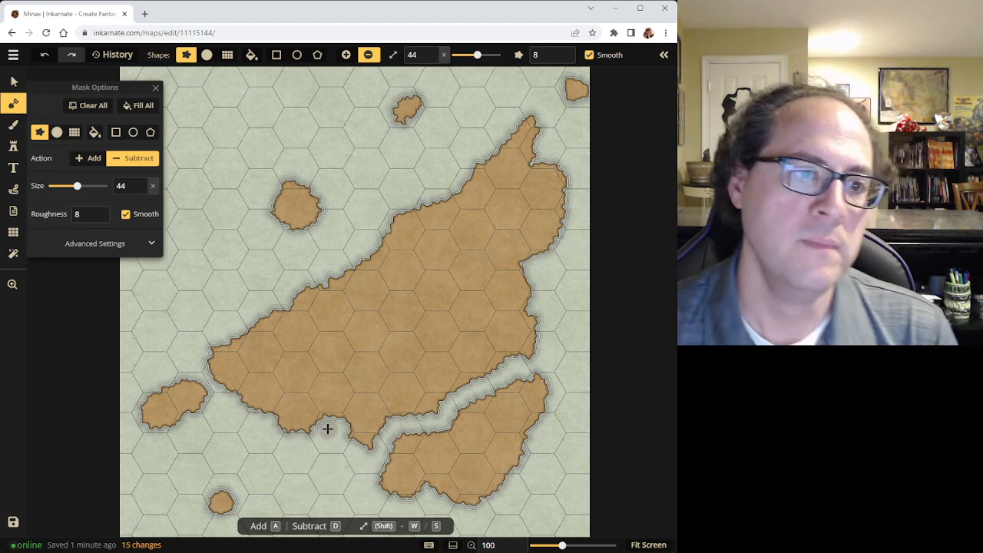
{"action": "mouse_move", "coordinate": [406, 434]}
{"action": "left_mouse_down"}
{"action": "mouse_move", "coordinate": [395, 443]}
{"action": "mouse_move", "coordinate": [417, 435]}
{"action": "left_mouse_up"}
{"action": "left_click_drag", "start_coordinate": [504, 383], "coordinate": [517, 380]}
{"action": "mouse_move", "coordinate": [466, 401]}
{"action": "left_mouse_down"}
{"action": "mouse_move", "coordinate": [483, 397]}
{"action": "mouse_move", "coordinate": [463, 385]}
{"action": "mouse_move", "coordinate": [470, 380]}
{"action": "mouse_move", "coordinate": [461, 386]}
{"action": "left_mouse_up"}
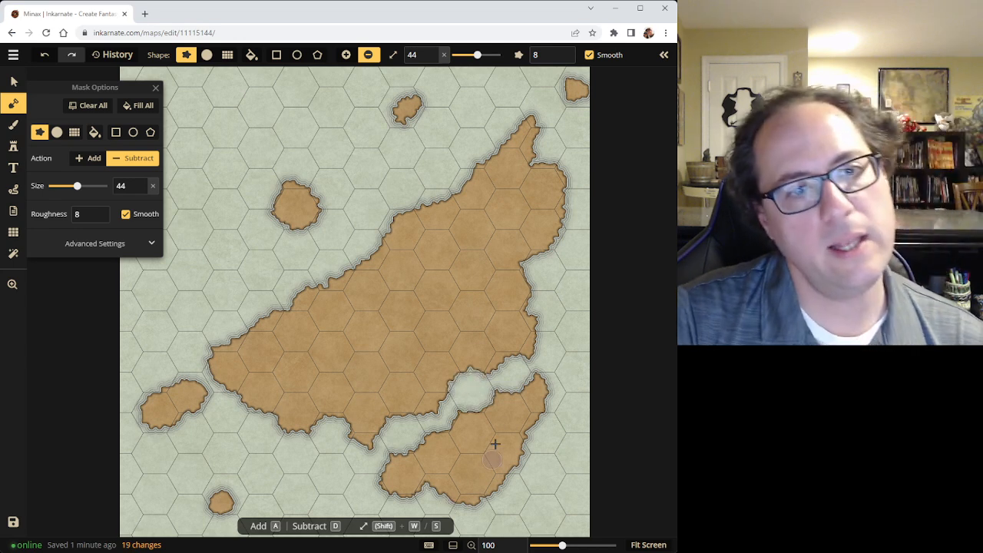
{"action": "left_click_drag", "start_coordinate": [521, 370], "coordinate": [529, 351]}
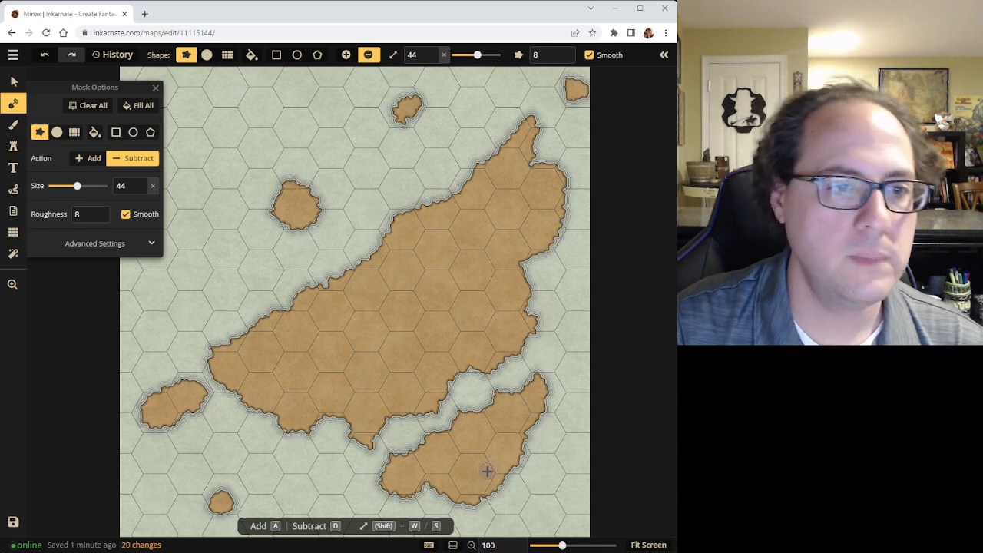
Notch the southeast island's south shore, trim the mainland's western coast and remove the spike on its south coast at subtract size 44
{"action": "left_click_drag", "start_coordinate": [434, 500], "coordinate": [432, 486]}
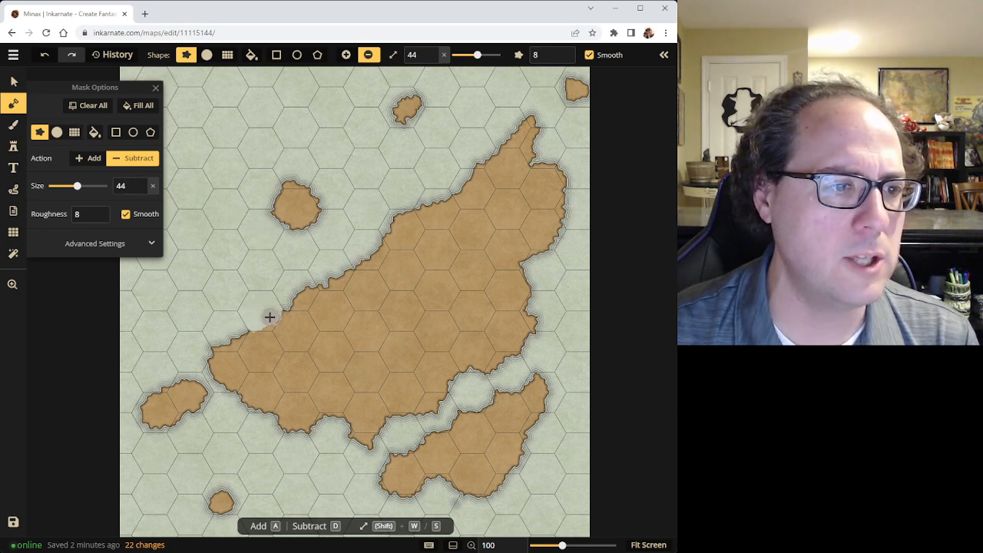
{"action": "mouse_move", "coordinate": [263, 318]}
{"action": "left_mouse_down"}
{"action": "mouse_move", "coordinate": [218, 337]}
{"action": "mouse_move", "coordinate": [236, 338]}
{"action": "left_mouse_up"}
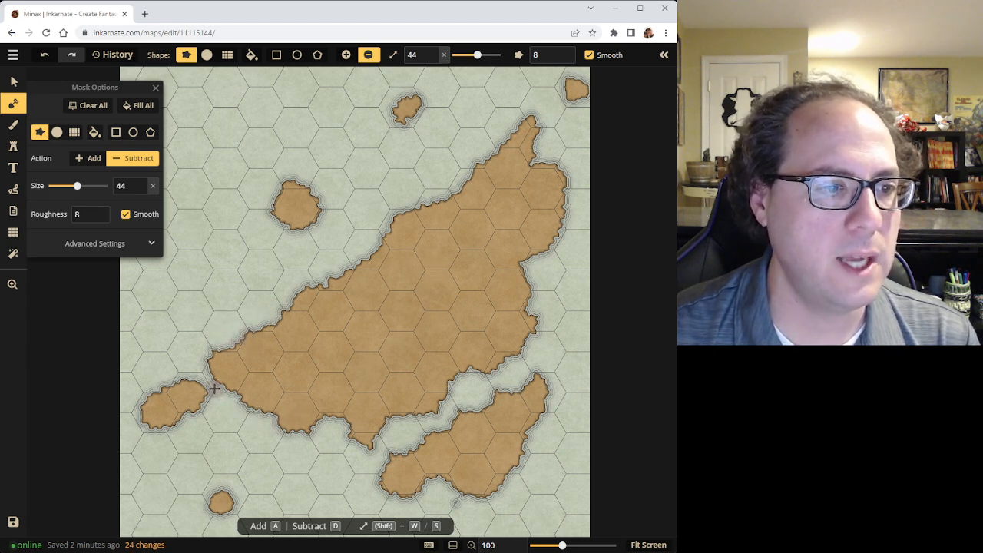
{"action": "left_click_drag", "start_coordinate": [361, 444], "coordinate": [377, 444]}
{"action": "left_click", "coordinate": [351, 443]}
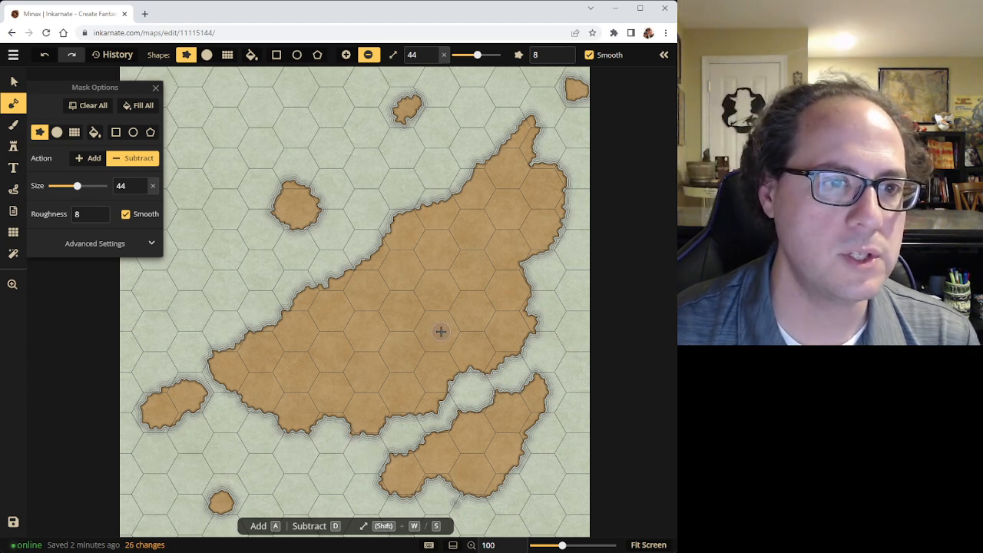
{"action": "left_click", "coordinate": [13, 80]}
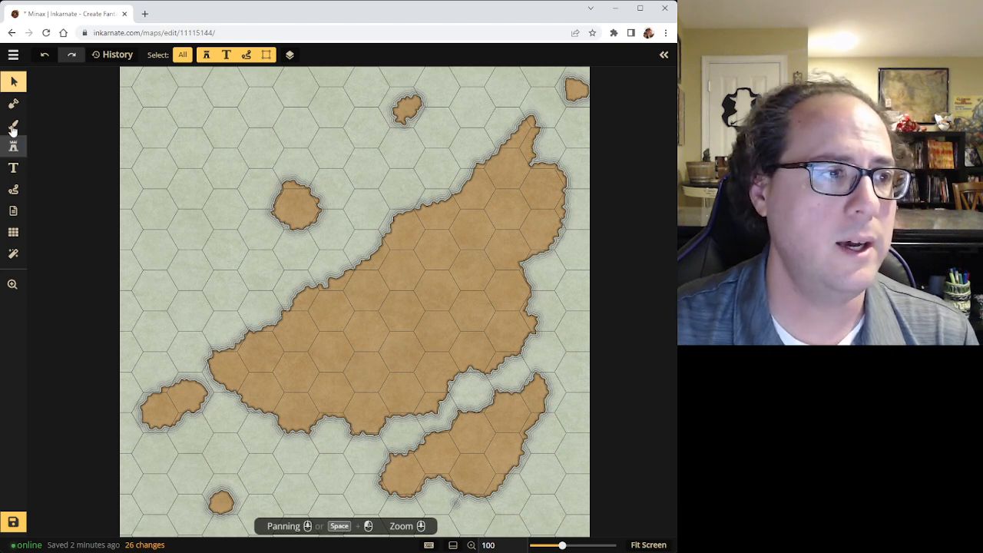
Save the map with its reshaped coastline
{"action": "left_click", "coordinate": [13, 169]}
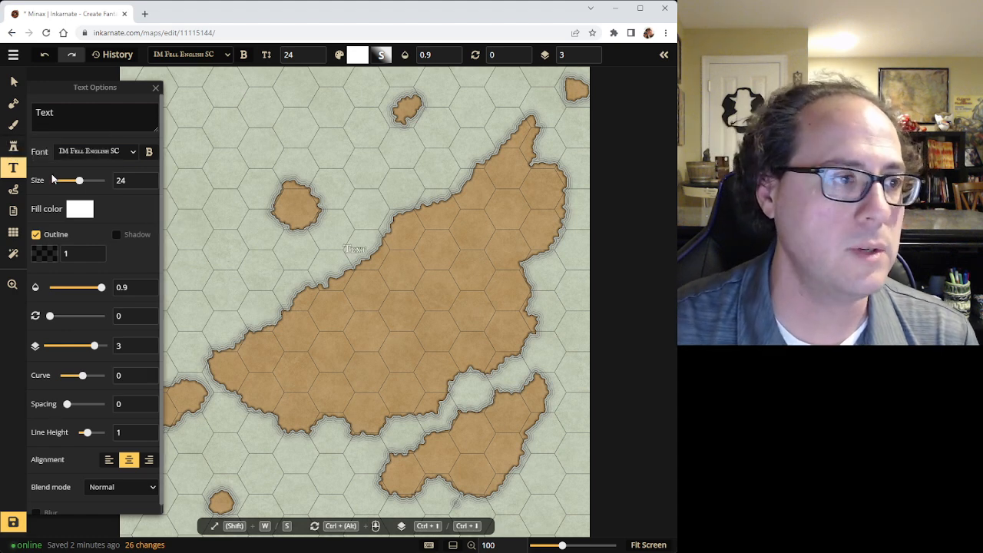
{"action": "left_click", "coordinate": [10, 149]}
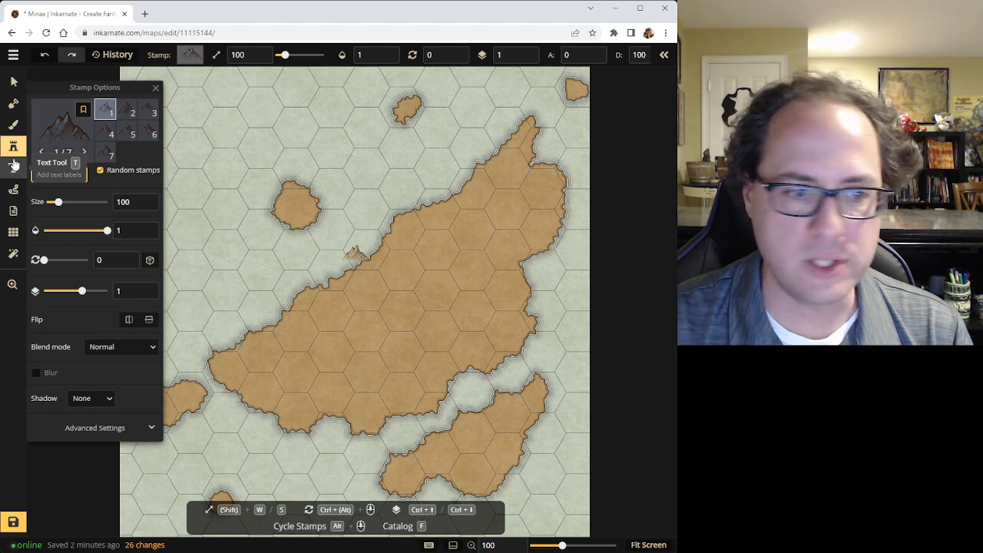
{"action": "left_click", "coordinate": [11, 527]}
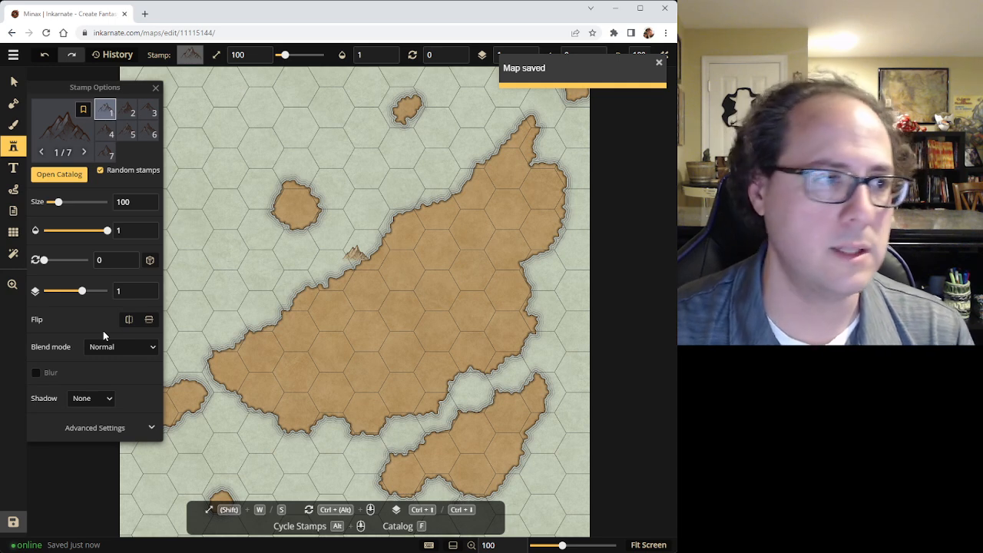
Choose the sea creature stamp from the Parchment World decorations and set its size to 237
{"action": "left_click", "coordinate": [65, 175]}
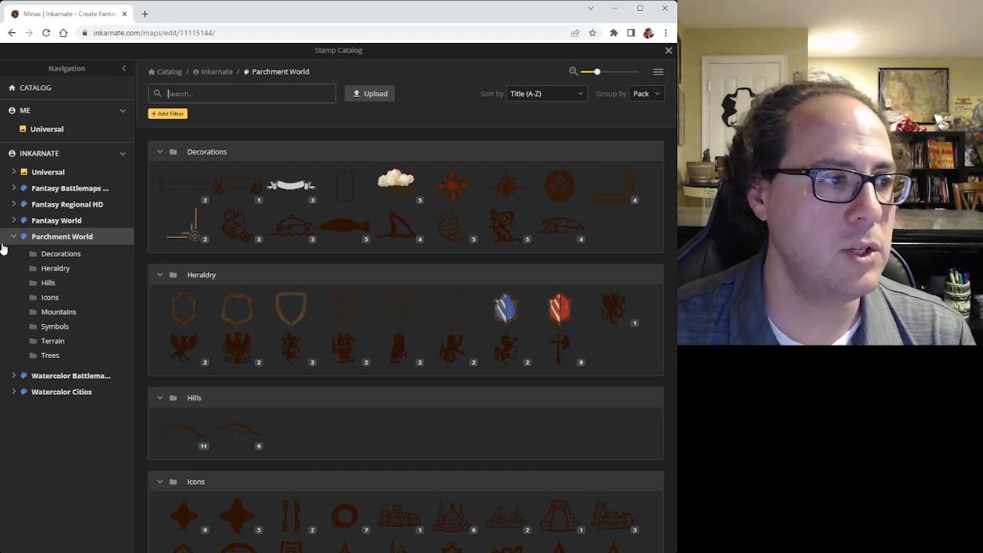
{"action": "left_click", "coordinate": [13, 236]}
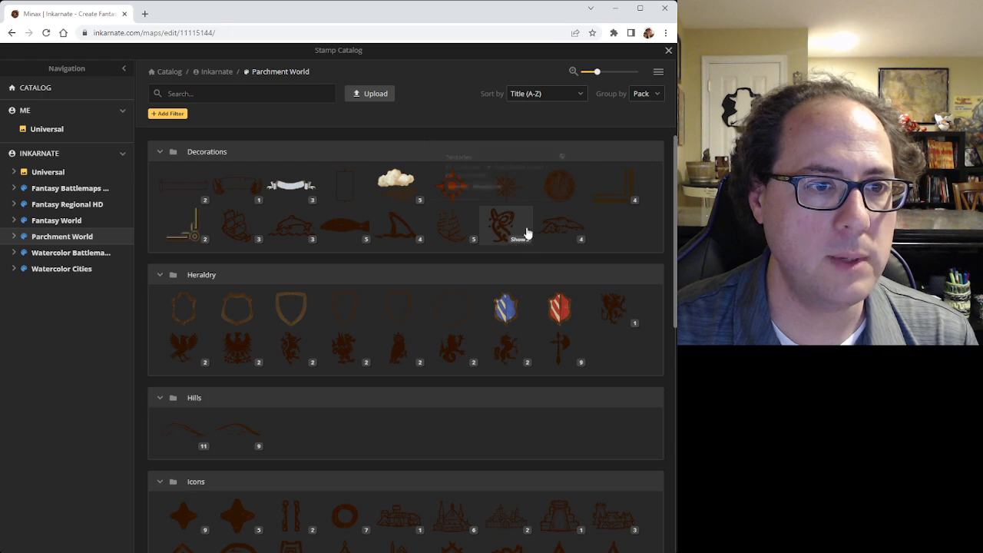
{"action": "left_click", "coordinate": [550, 232]}
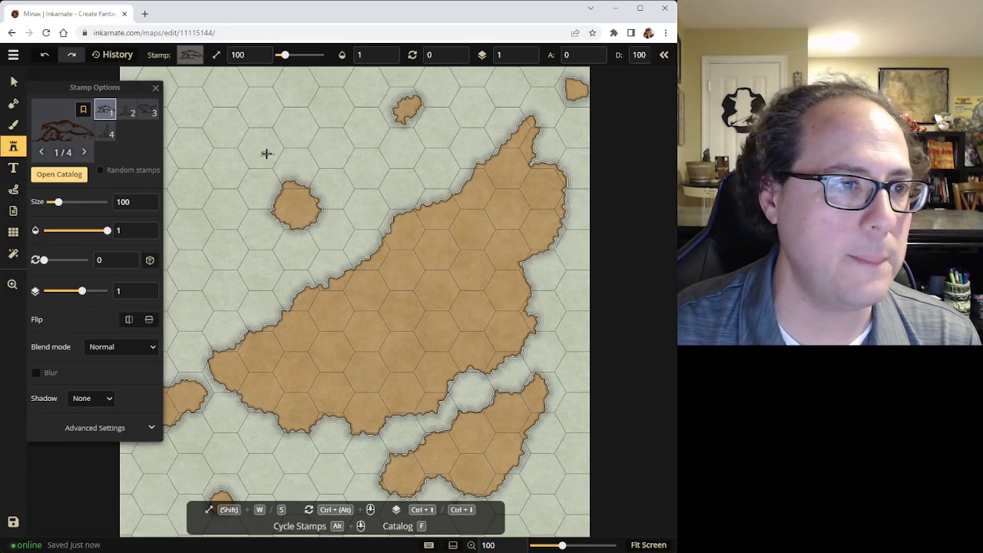
{"action": "key", "text": "w"}
{"action": "key", "text": "w"}
{"action": "key", "text": "w"}
{"action": "key", "text": "w"}
{"action": "key", "text": "w"}
{"action": "key", "text": "w"}
{"action": "key", "text": "w"}
{"action": "key", "text": "w"}
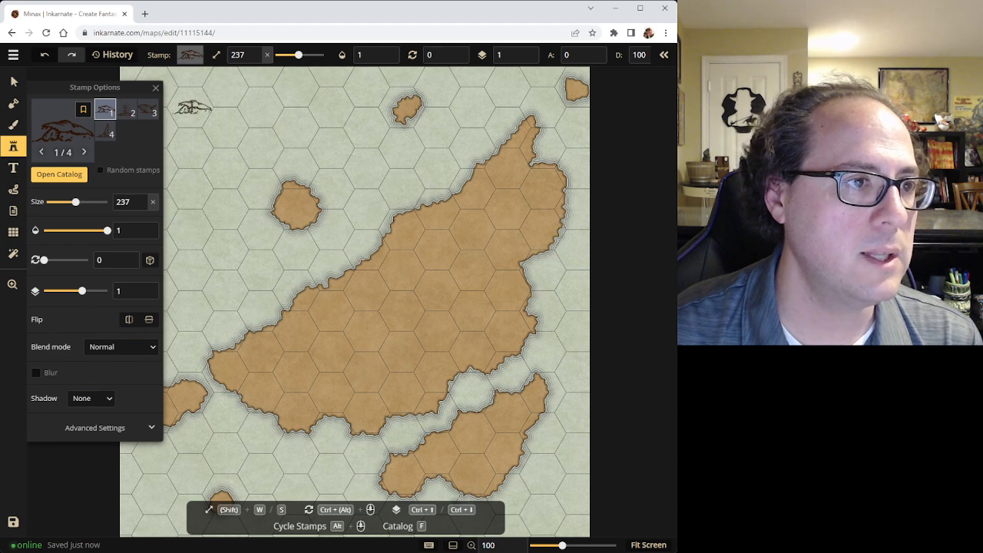
Place the sea creature stamp in the northwest sea and move it to the map's southeast corner
{"action": "left_click", "coordinate": [194, 108]}
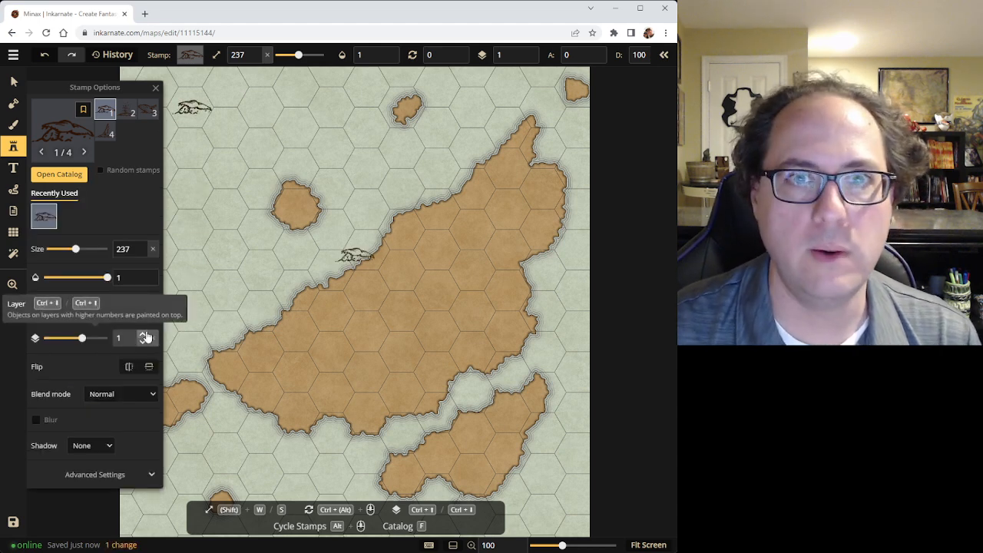
{"action": "left_click", "coordinate": [13, 80]}
{"action": "left_click_drag", "start_coordinate": [198, 123], "coordinate": [544, 515]}
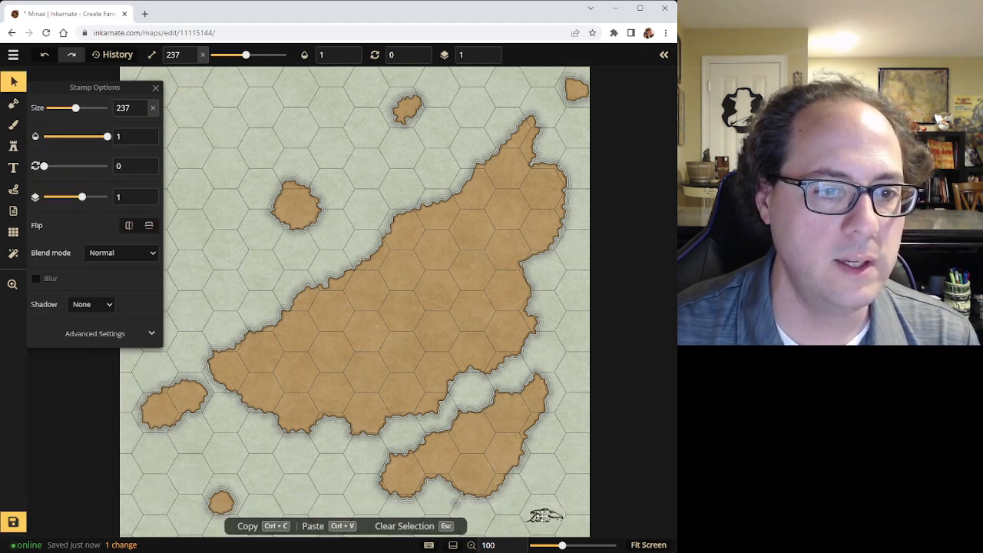
Try out a backpack stamp from the Fantasy Battlemaps 2.0 camp set in the sea west of the mainland, and delete it
{"action": "left_click", "coordinate": [13, 146]}
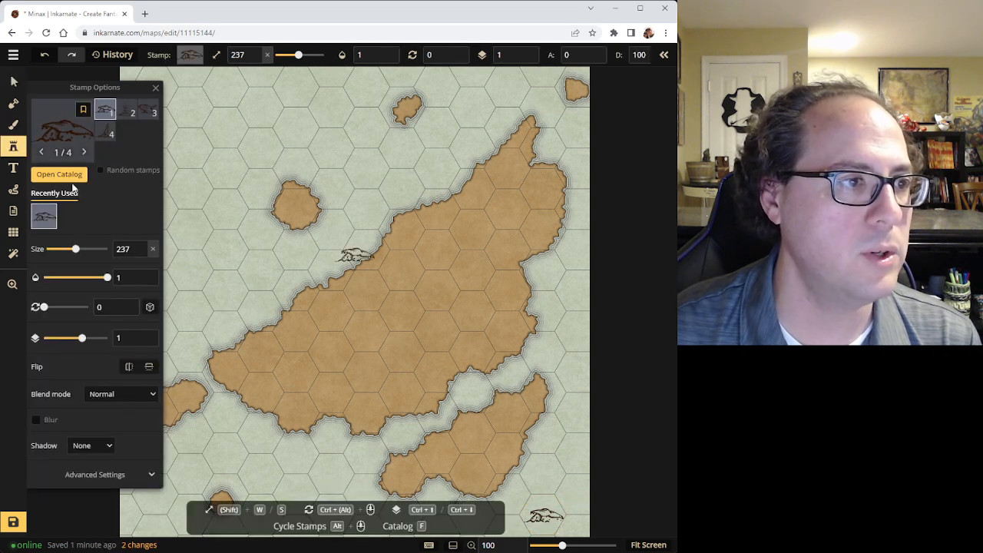
{"action": "left_click", "coordinate": [55, 173]}
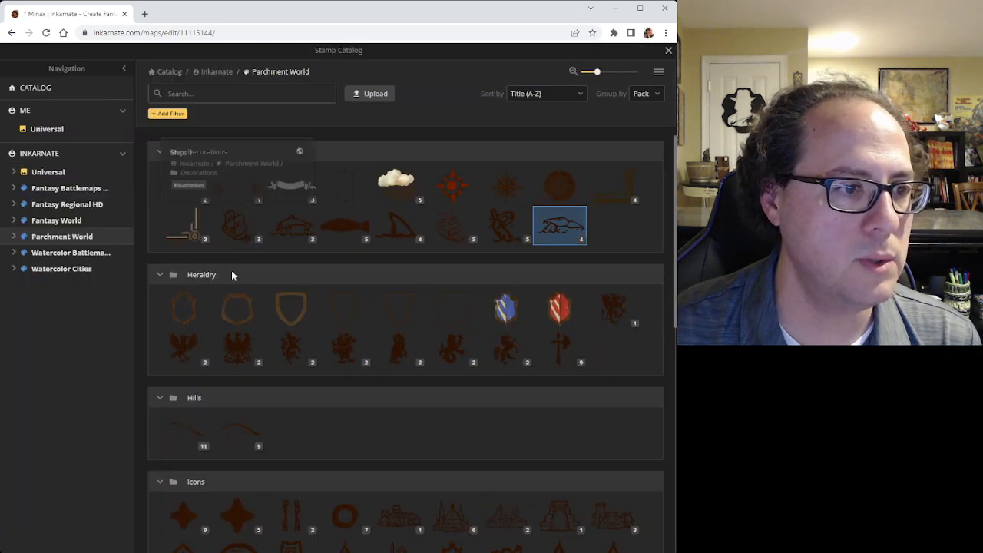
{"action": "left_click", "coordinate": [89, 188]}
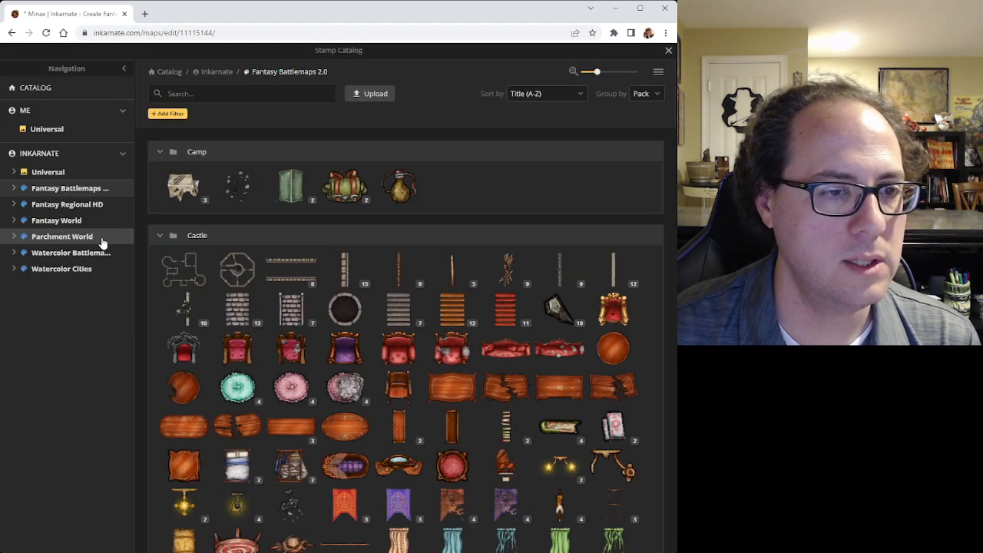
{"action": "left_click", "coordinate": [345, 185]}
{"action": "left_click", "coordinate": [362, 209]}
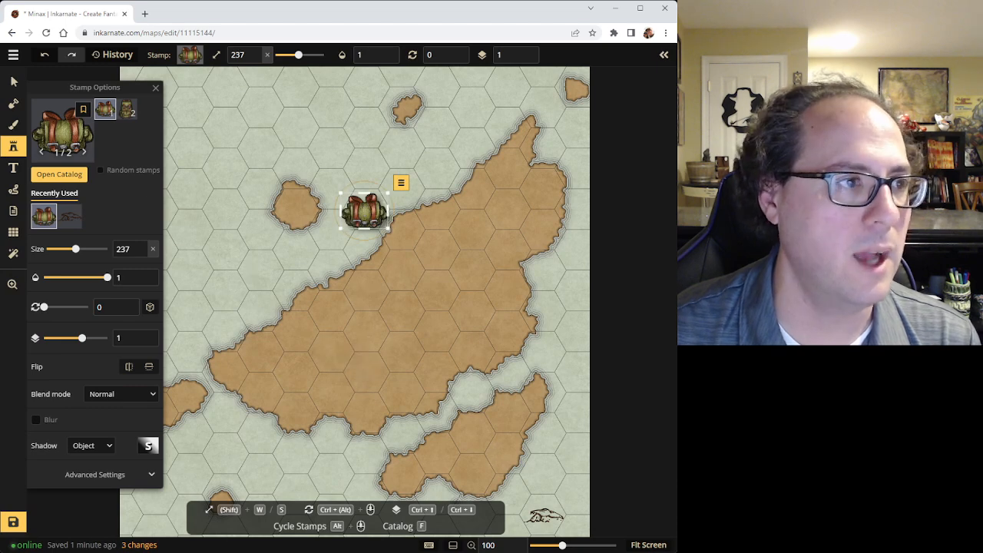
{"action": "key", "text": "v"}
{"action": "left_click", "coordinate": [359, 220]}
{"action": "left_click_drag", "start_coordinate": [362, 206], "coordinate": [220, 222]}
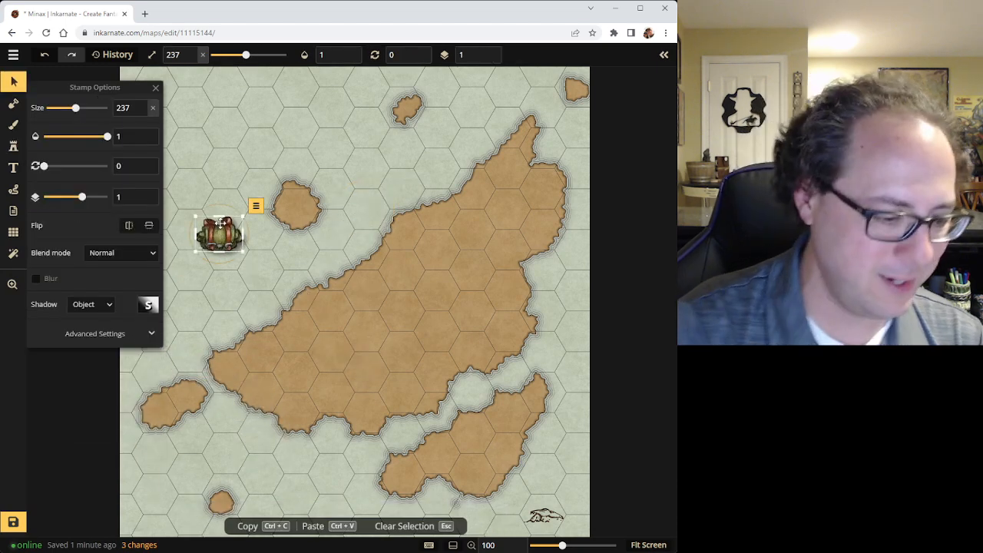
{"action": "key", "text": "Delete"}
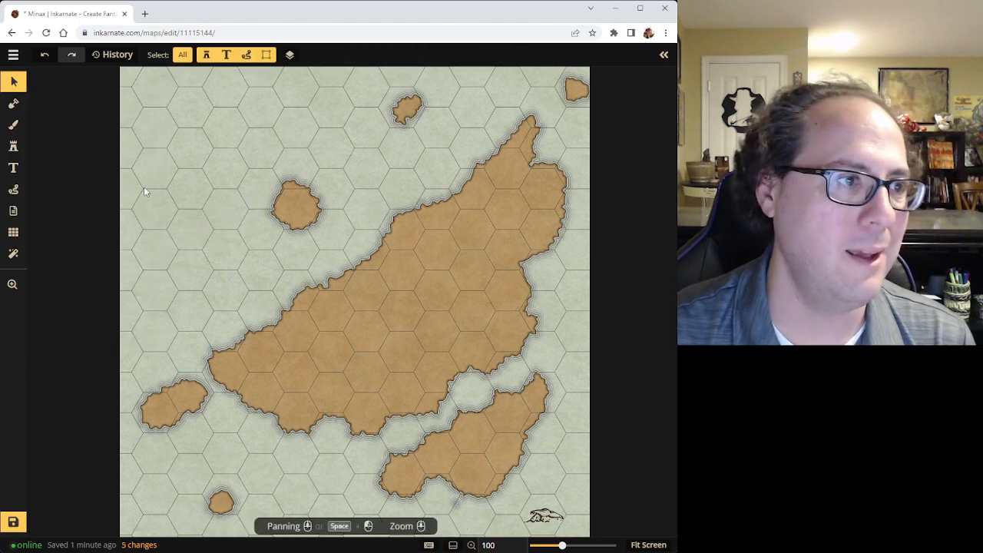
Place the round compass rose from the Parchment World decorations at size 134 in the map's southwest corner
{"action": "left_click", "coordinate": [14, 146]}
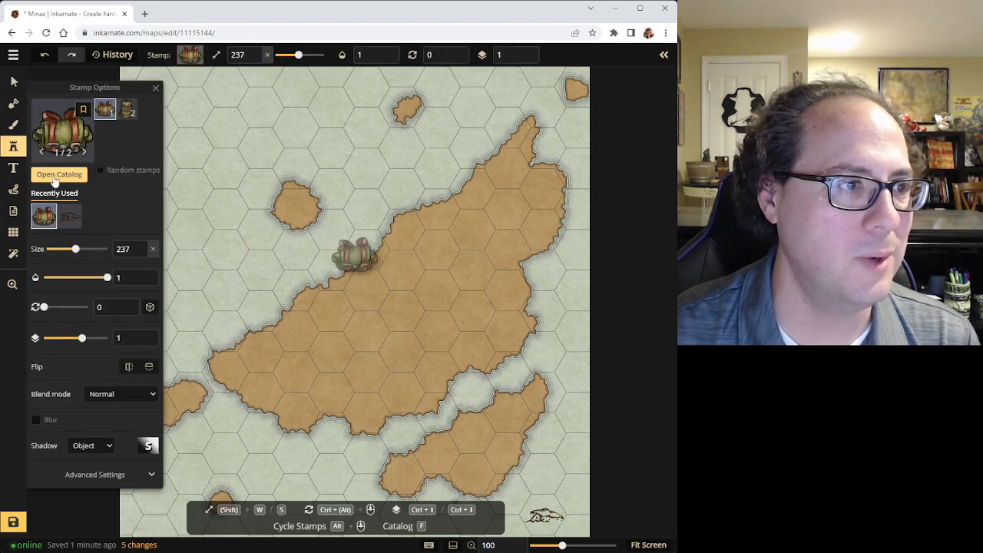
{"action": "left_click", "coordinate": [57, 174]}
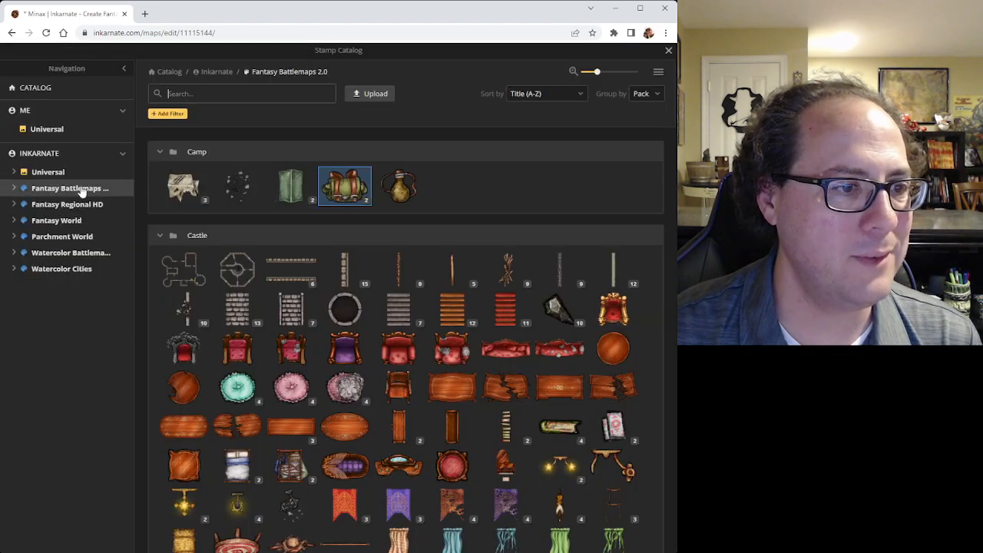
{"action": "left_click", "coordinate": [69, 238]}
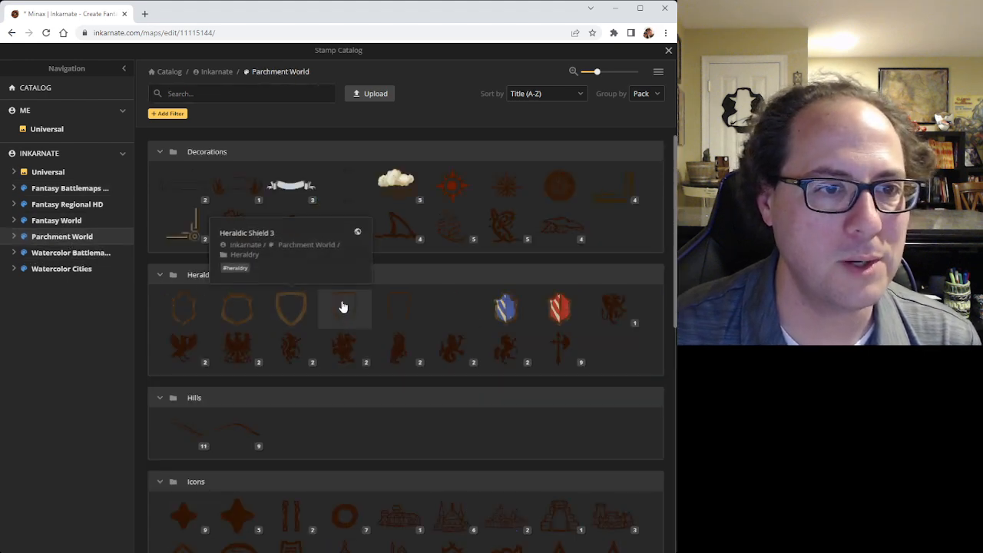
{"action": "left_click", "coordinate": [564, 199]}
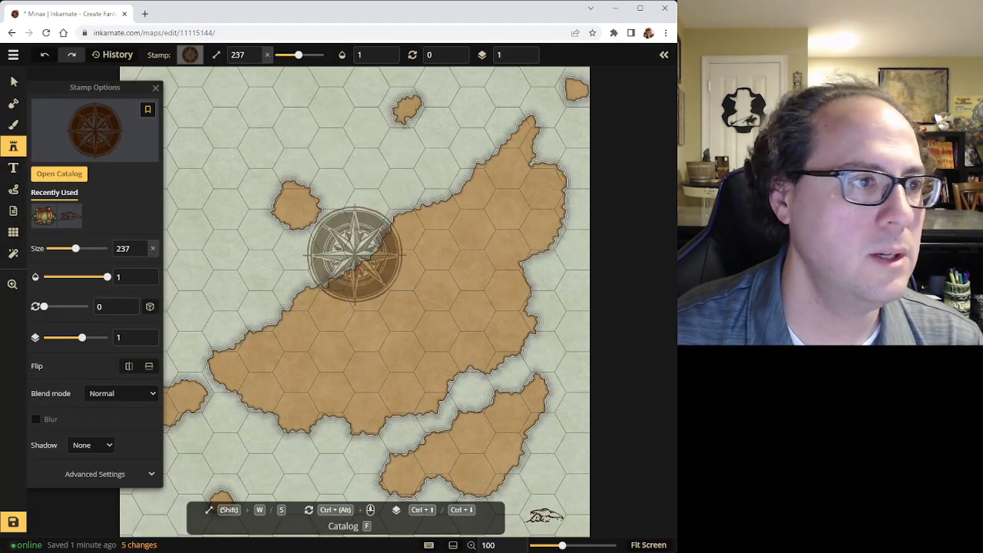
{"action": "left_click_drag", "start_coordinate": [75, 247], "coordinate": [62, 249]}
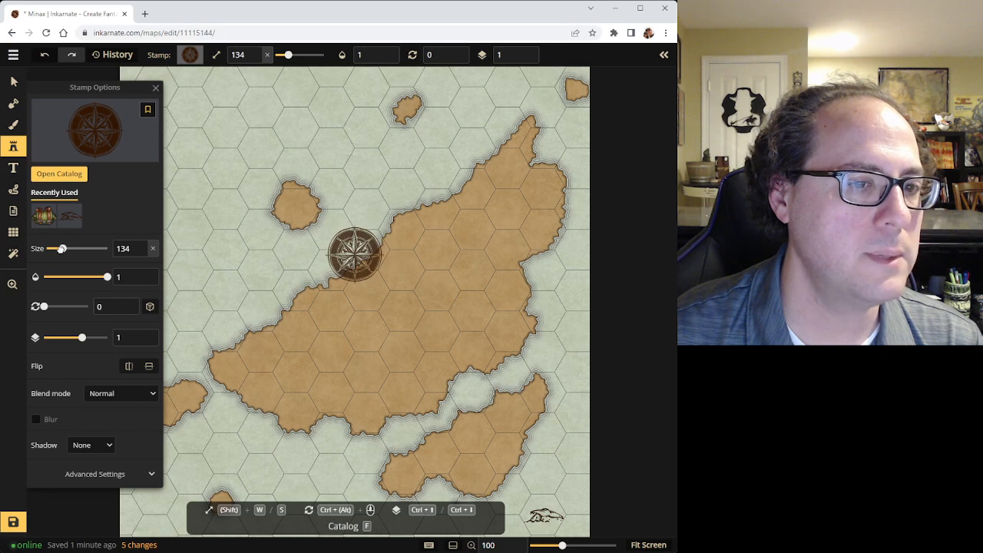
{"action": "scroll", "coordinate": [165, 501], "scroll_direction": "down", "scroll_amount": 3}
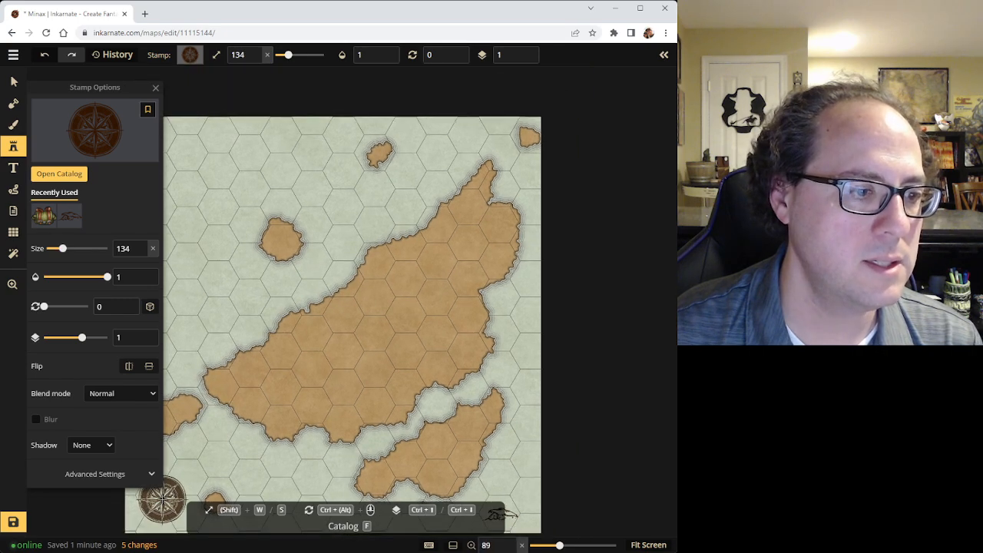
{"action": "key", "text": "space"}
{"action": "left_click_drag", "start_coordinate": [173, 495], "coordinate": [230, 405]}
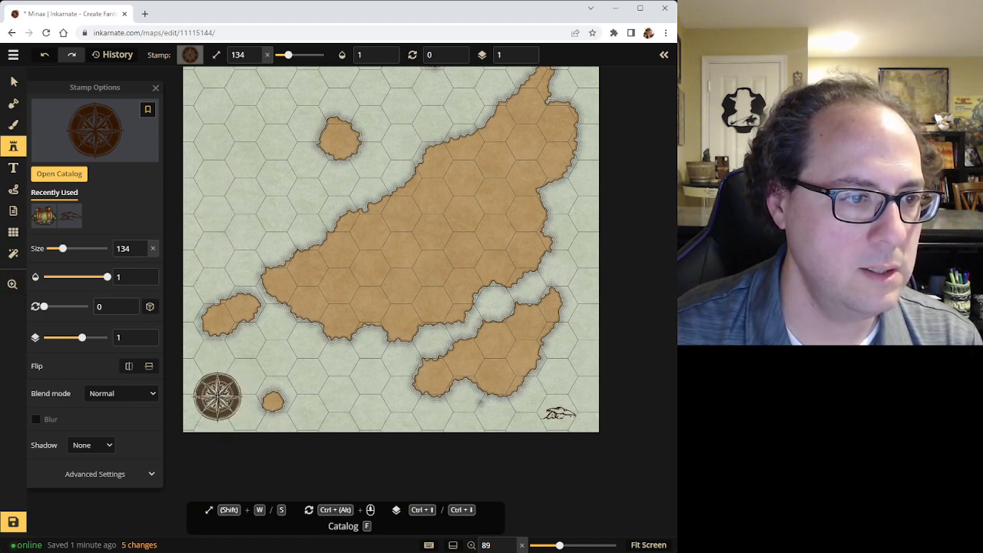
{"action": "left_click", "coordinate": [217, 396]}
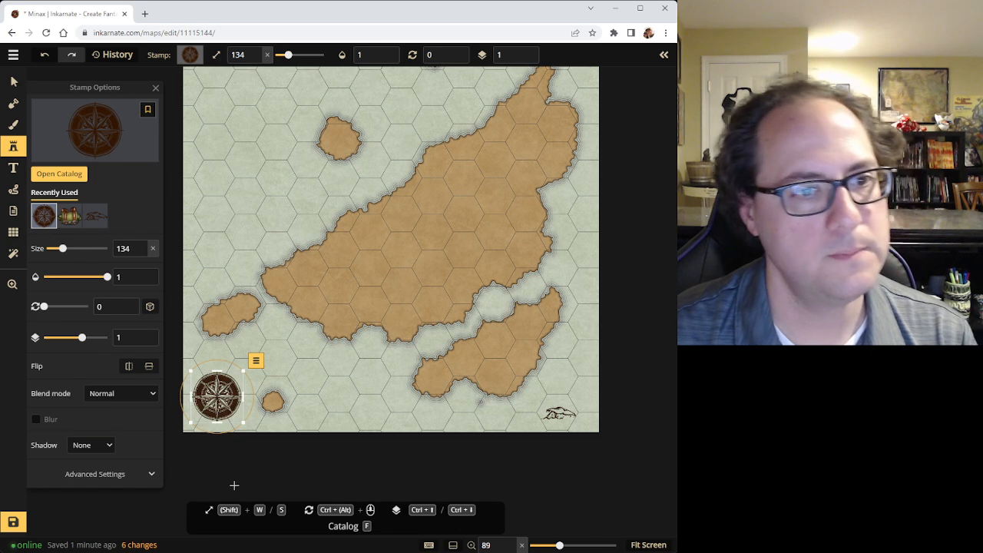
Erase the small island beside the compass rose with the subtract brush at size 44
{"action": "left_click", "coordinate": [14, 82]}
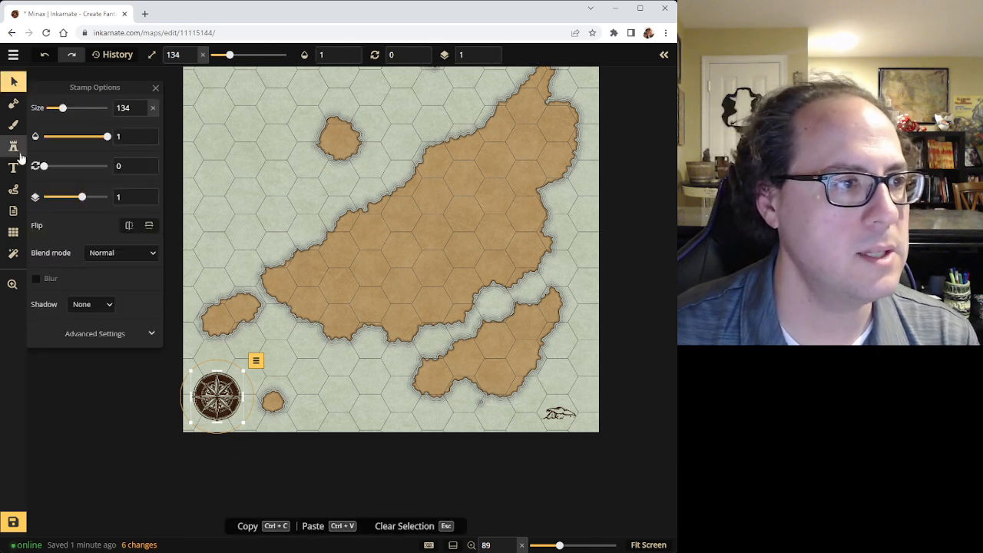
{"action": "left_click", "coordinate": [13, 145]}
{"action": "left_click", "coordinate": [13, 103]}
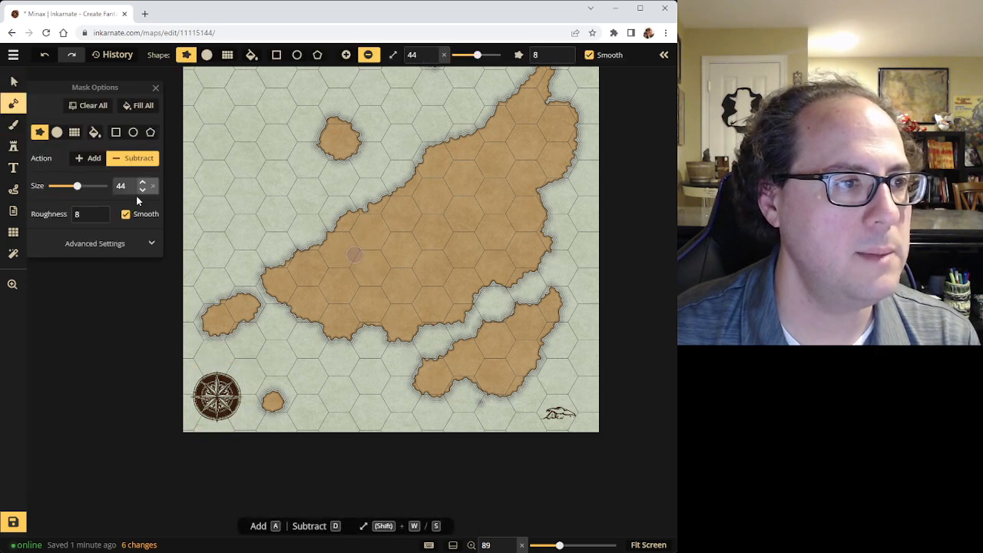
{"action": "left_click_drag", "start_coordinate": [270, 405], "coordinate": [269, 393]}
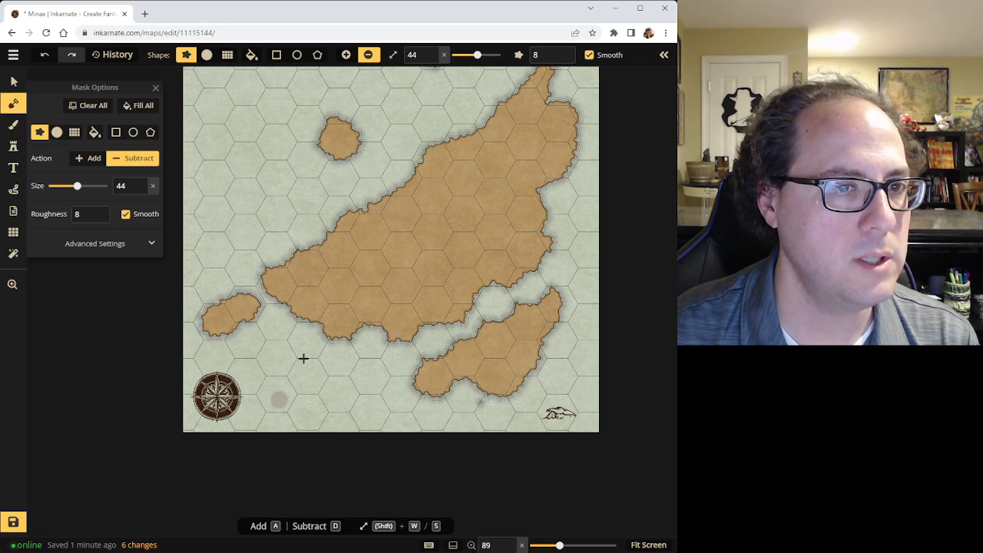
Enlarge the compass rose and shift it slightly inward from the southwest corner
{"action": "scroll", "coordinate": [345, 228], "scroll_direction": "down", "scroll_amount": 3}
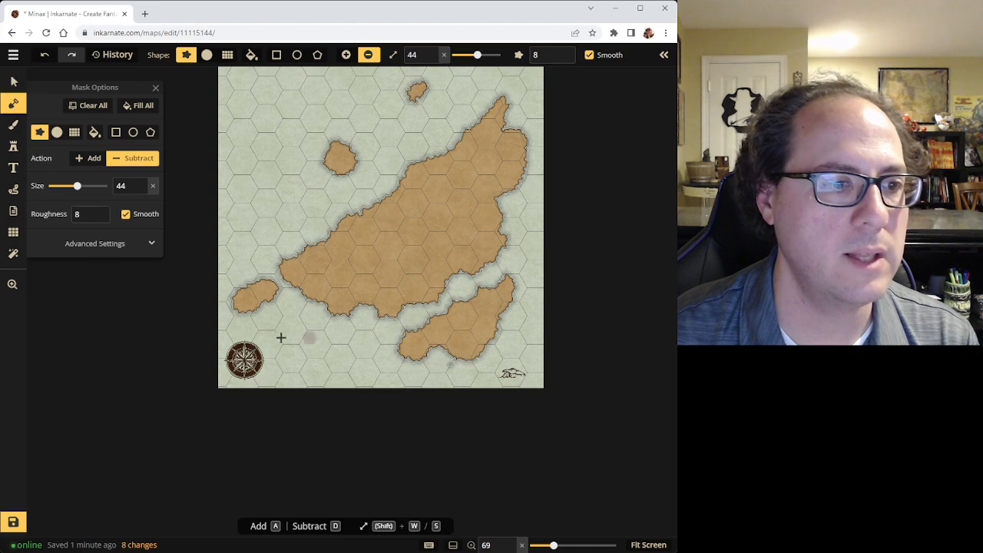
{"action": "left_click", "coordinate": [14, 81]}
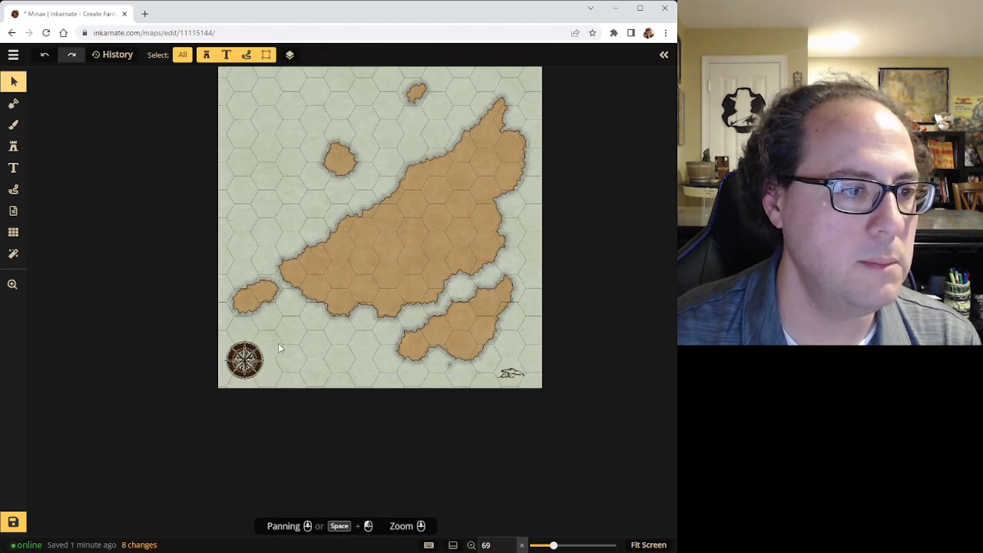
{"action": "scroll", "coordinate": [278, 346], "scroll_direction": "up", "scroll_amount": 3}
{"action": "left_click", "coordinate": [230, 364]}
{"action": "left_click_drag", "start_coordinate": [230, 364], "coordinate": [260, 367]}
{"action": "left_click_drag", "start_coordinate": [291, 338], "coordinate": [314, 313]}
{"action": "left_click_drag", "start_coordinate": [294, 347], "coordinate": [290, 354]}
{"action": "left_click", "coordinate": [307, 447]}
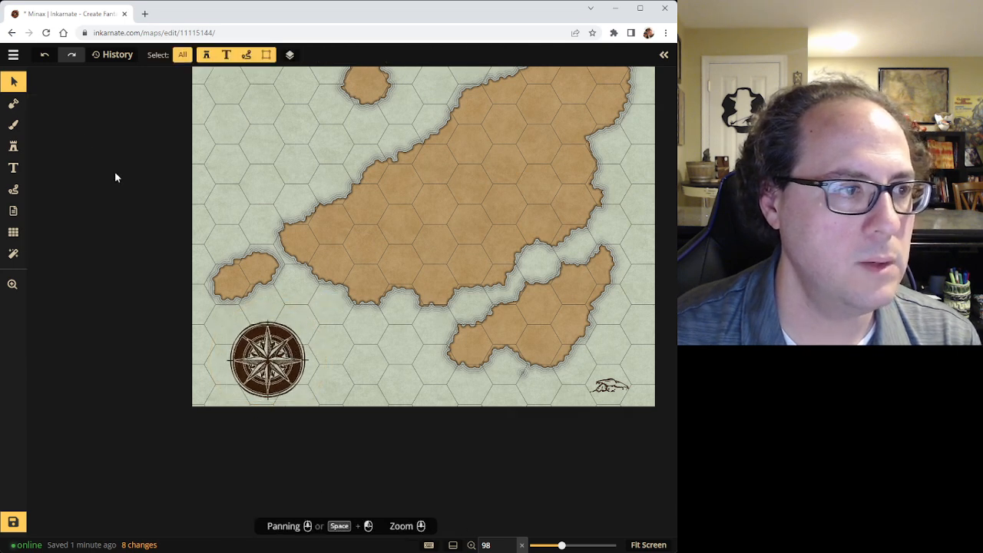
Add the text label "N" at size 47 directly above the compass rose
{"action": "left_click", "coordinate": [13, 168]}
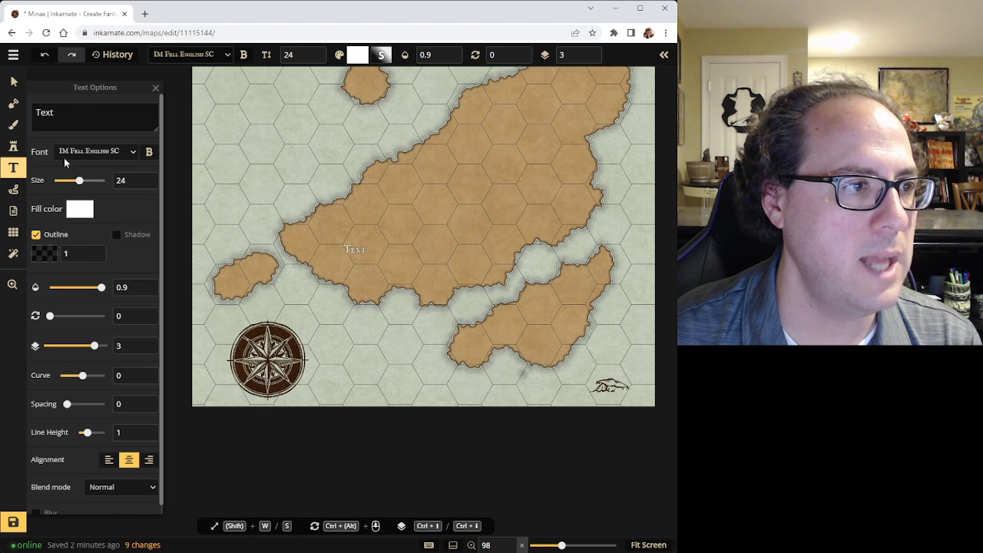
{"action": "double_click", "coordinate": [46, 113]}
{"action": "type", "text": "N"}
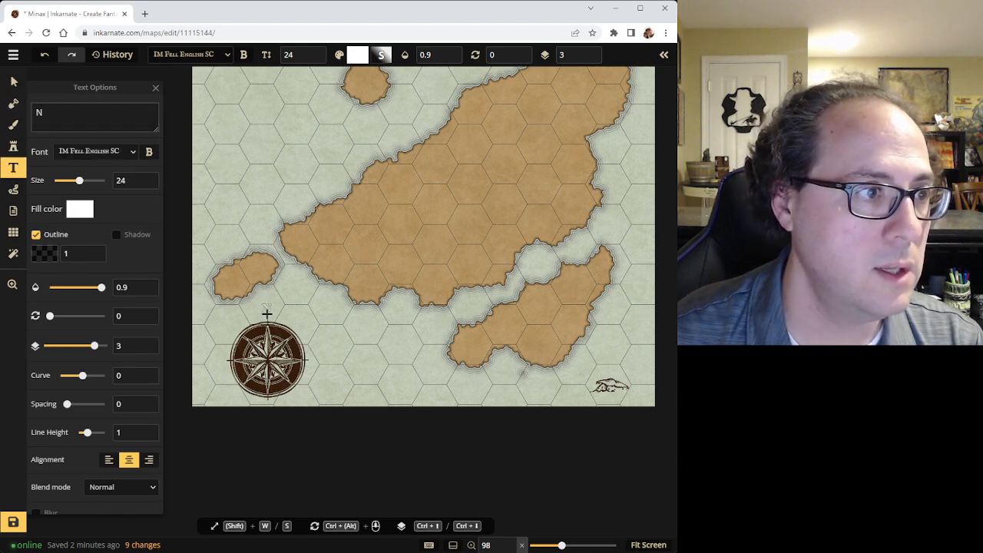
{"action": "left_click_drag", "start_coordinate": [79, 181], "coordinate": [86, 180]}
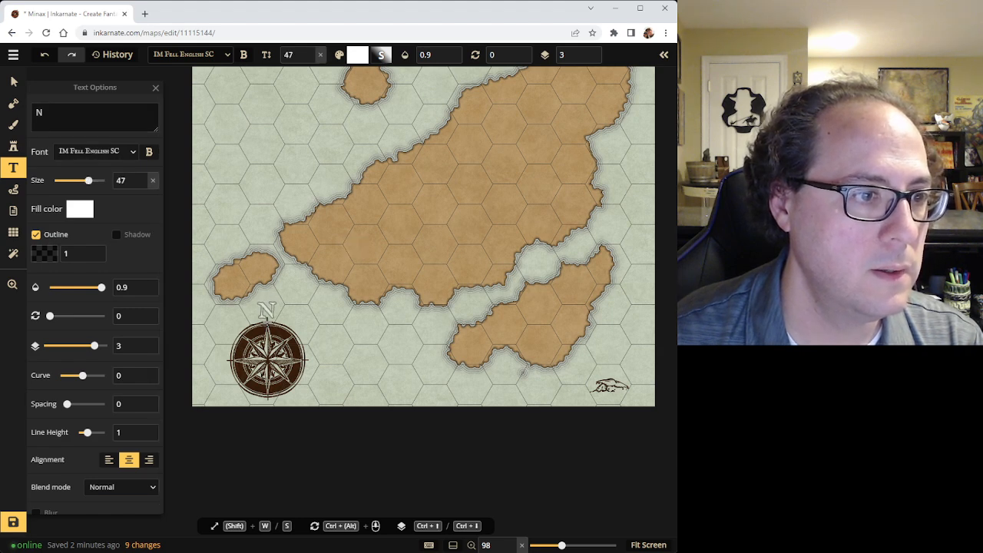
{"action": "left_click", "coordinate": [267, 307]}
{"action": "left_click", "coordinate": [13, 81]}
{"action": "scroll", "coordinate": [245, 239], "scroll_direction": "down", "scroll_amount": 2}
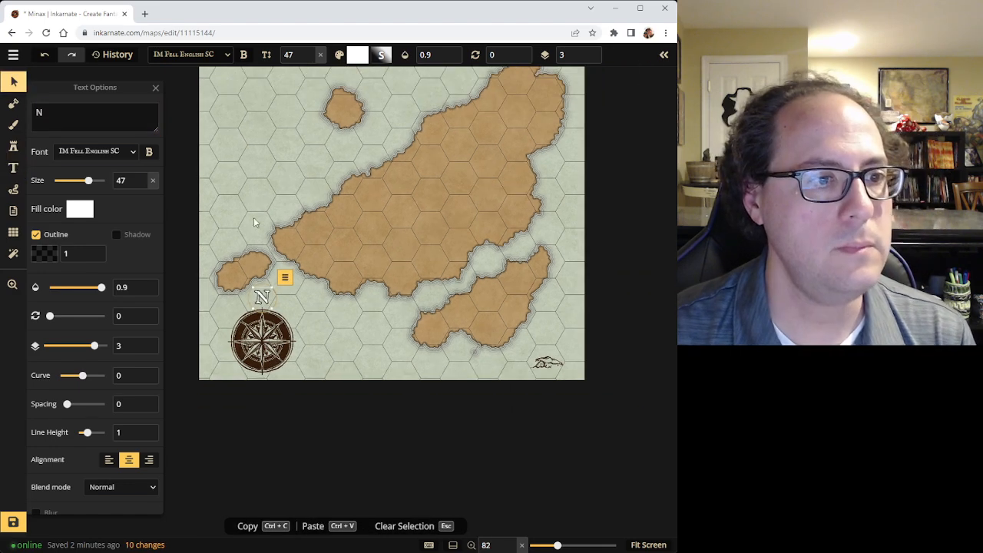
{"action": "key", "text": "Escape"}
{"action": "scroll", "coordinate": [271, 166], "scroll_direction": "down", "scroll_amount": 1}
{"action": "scroll", "coordinate": [291, 174], "scroll_direction": "up", "scroll_amount": 1}
{"action": "scroll", "coordinate": [291, 174], "scroll_direction": "down", "scroll_amount": 1}
{"action": "scroll", "coordinate": [290, 174], "scroll_direction": "down", "scroll_amount": 1}
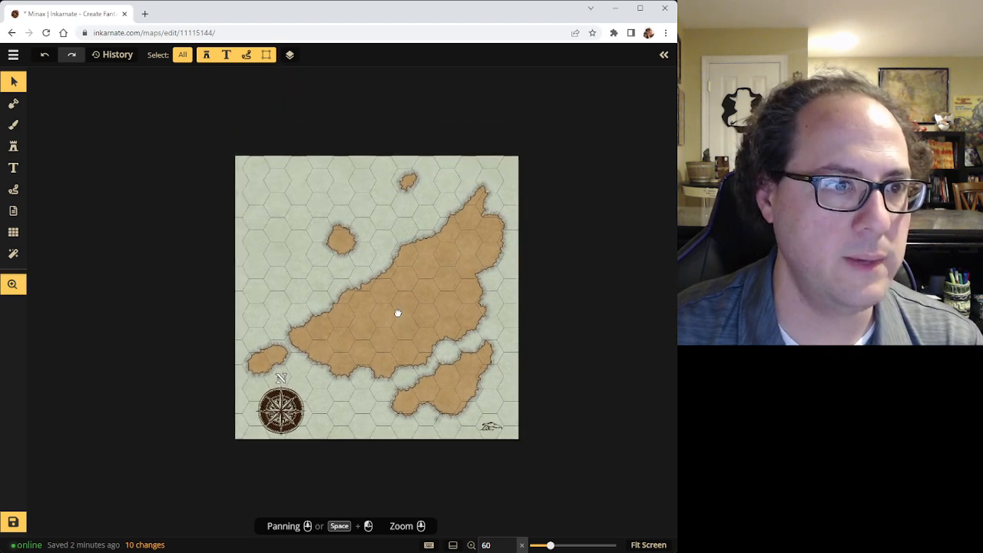
{"action": "scroll", "coordinate": [389, 333], "scroll_direction": "up", "scroll_amount": 5}
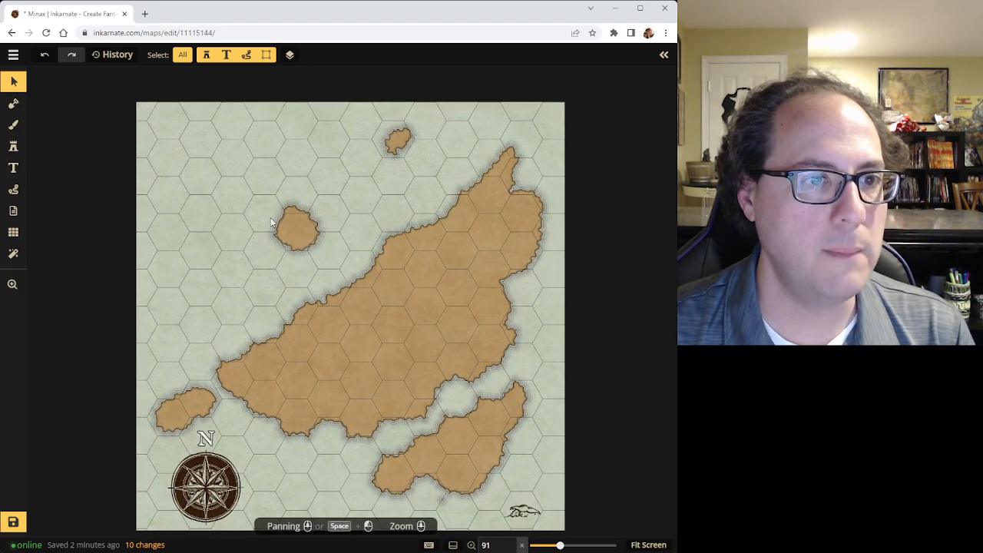
Select the third variant of the smoking volcano from the Parchment World mountain stamps
{"action": "left_click", "coordinate": [15, 149]}
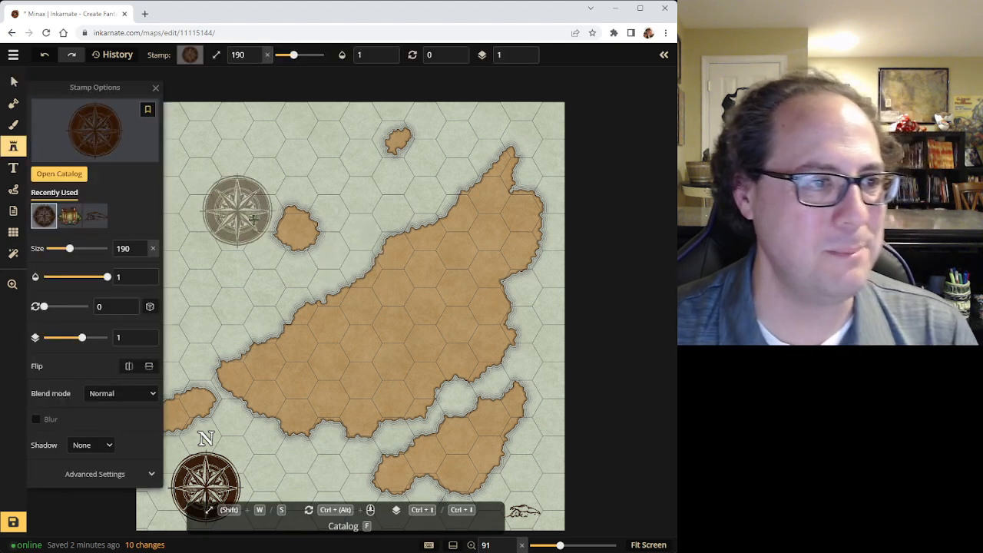
{"action": "left_click", "coordinate": [68, 174]}
{"action": "scroll", "coordinate": [406, 333], "scroll_direction": "down", "scroll_amount": 6}
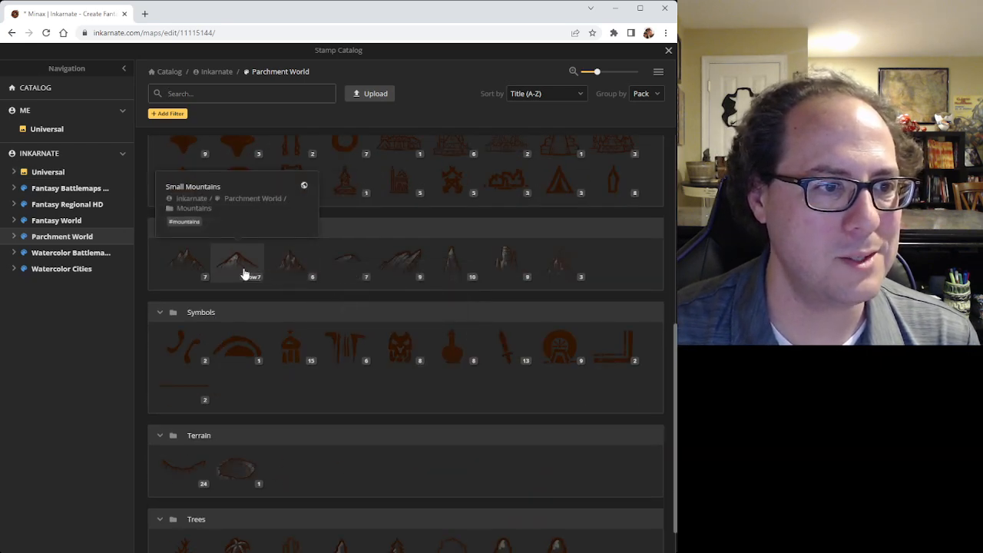
{"action": "left_click", "coordinate": [240, 270]}
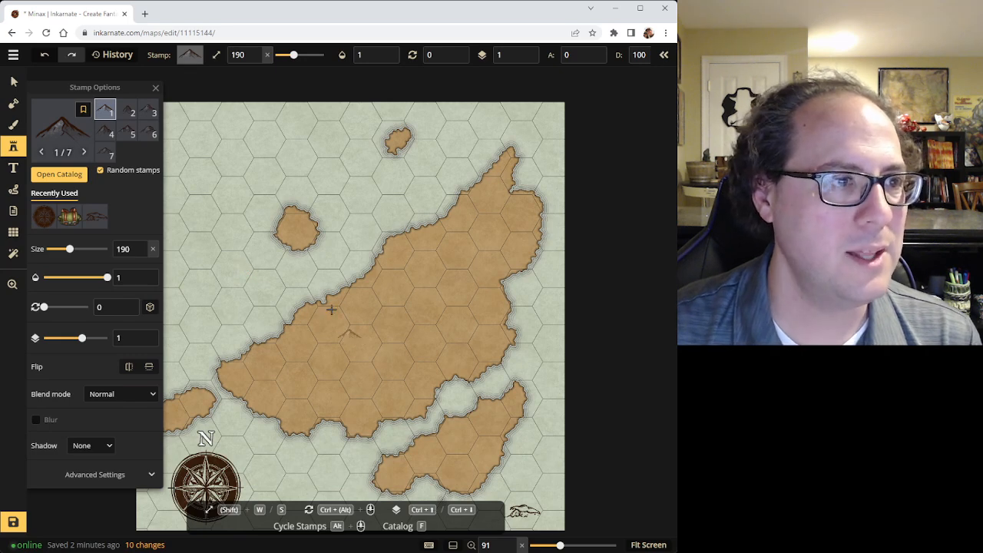
{"action": "left_click", "coordinate": [148, 111]}
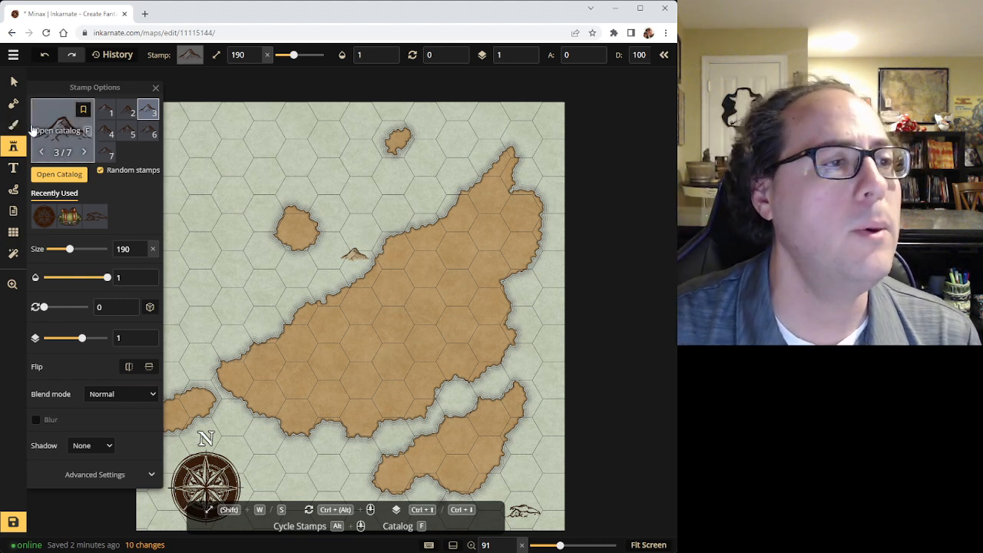
{"action": "left_click", "coordinate": [59, 125]}
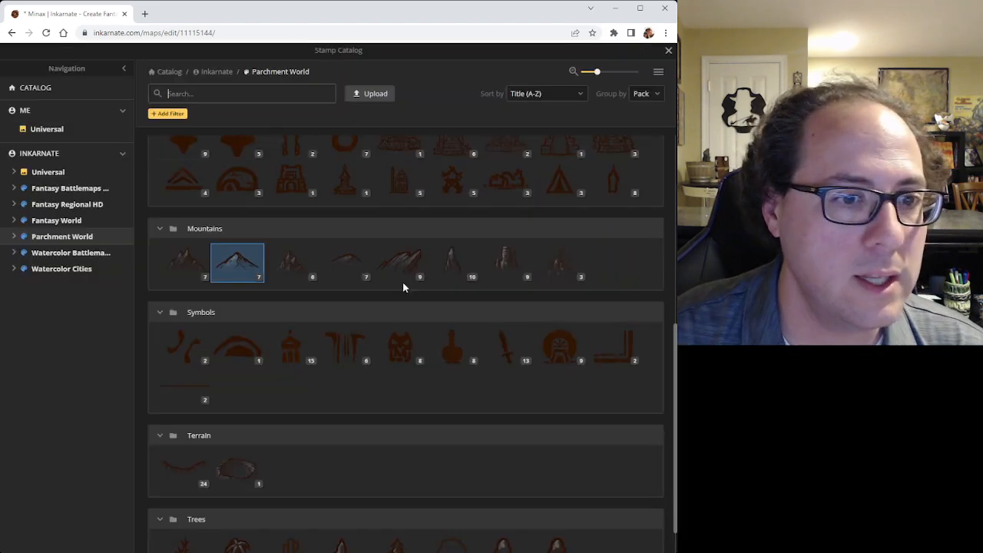
{"action": "left_click", "coordinate": [555, 274]}
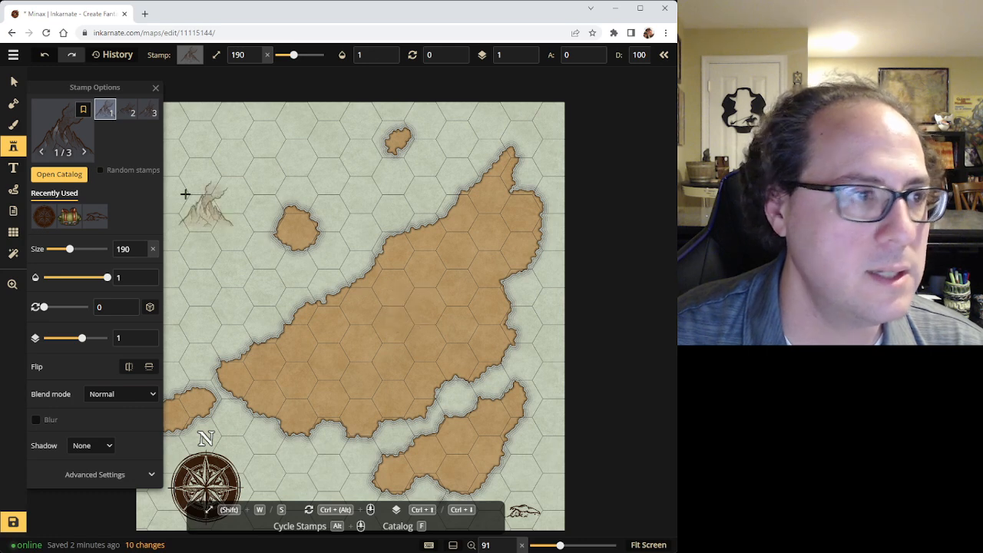
{"action": "left_click", "coordinate": [122, 112]}
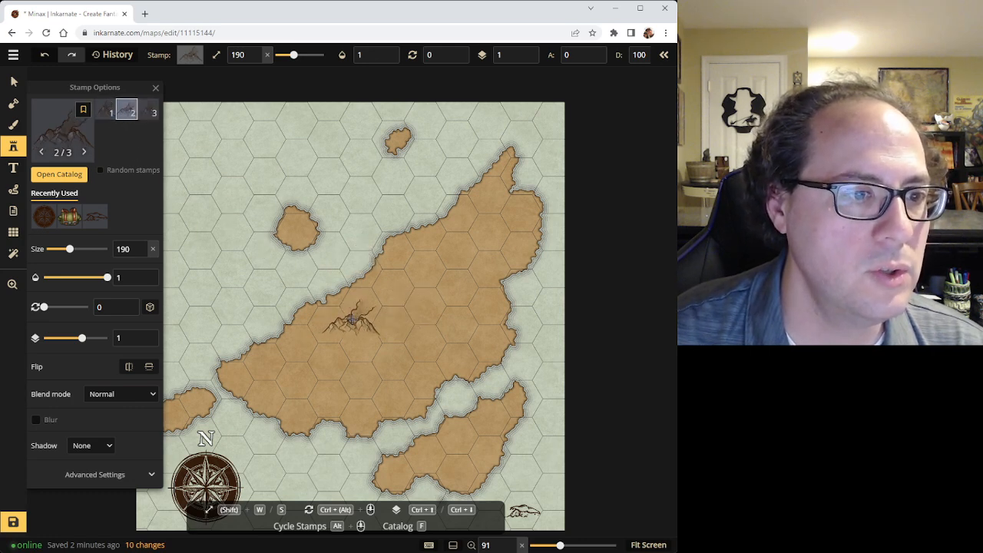
{"action": "left_click", "coordinate": [148, 112]}
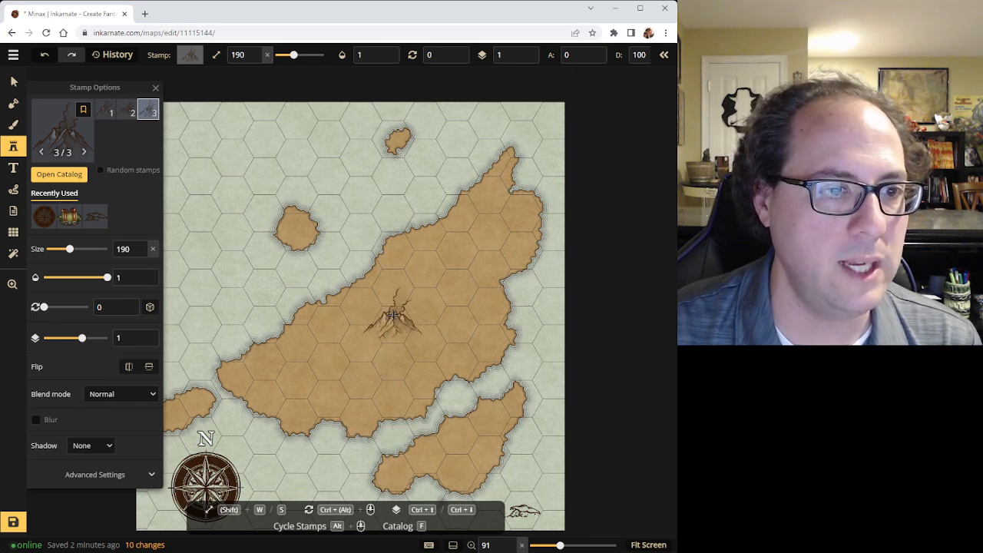
{"action": "left_click", "coordinate": [392, 314]}
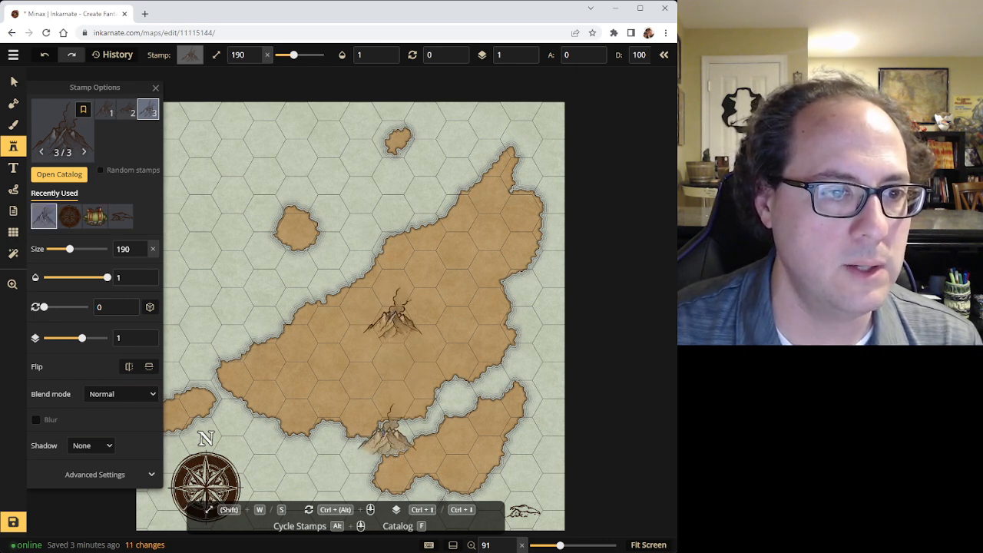
{"action": "left_click_drag", "start_coordinate": [257, 54], "coordinate": [258, 62]}
{"action": "left_click", "coordinate": [258, 61]}
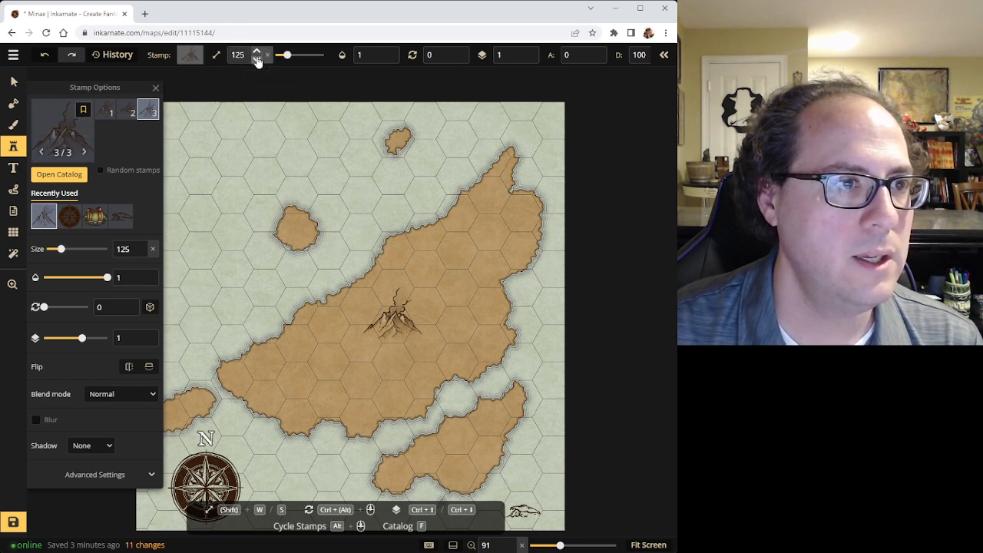
{"action": "left_click", "coordinate": [258, 61]}
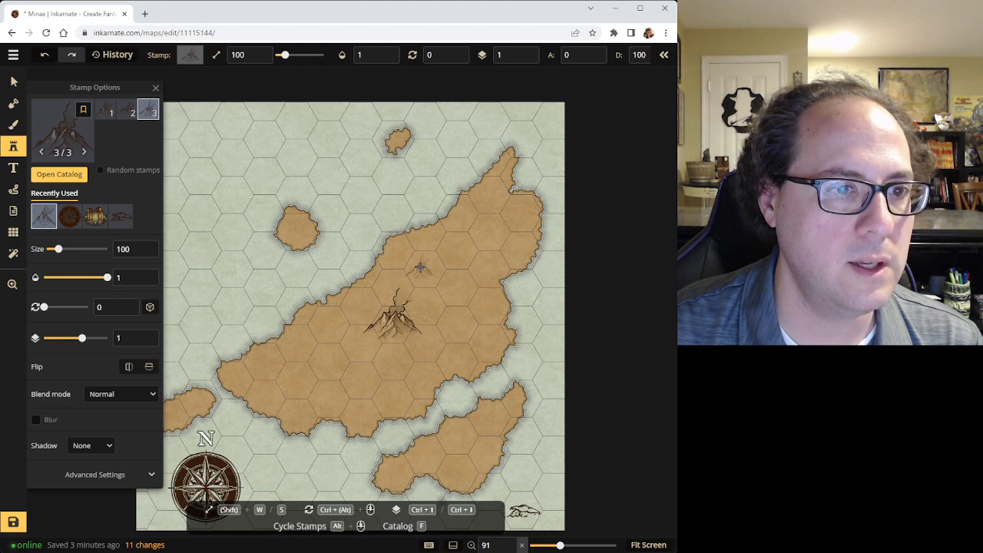
{"action": "left_click", "coordinate": [13, 81]}
{"action": "left_click", "coordinate": [376, 316]}
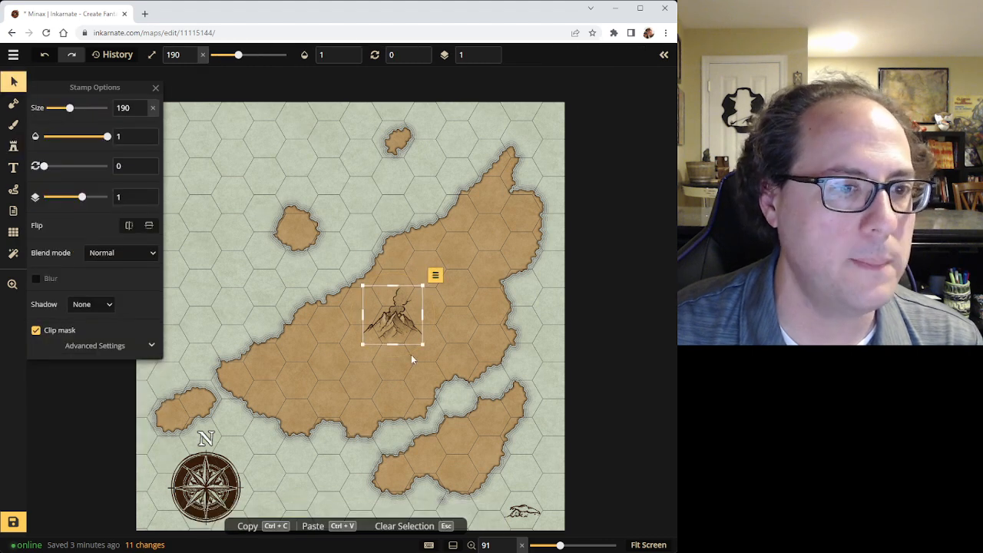
{"action": "key", "text": "Delete"}
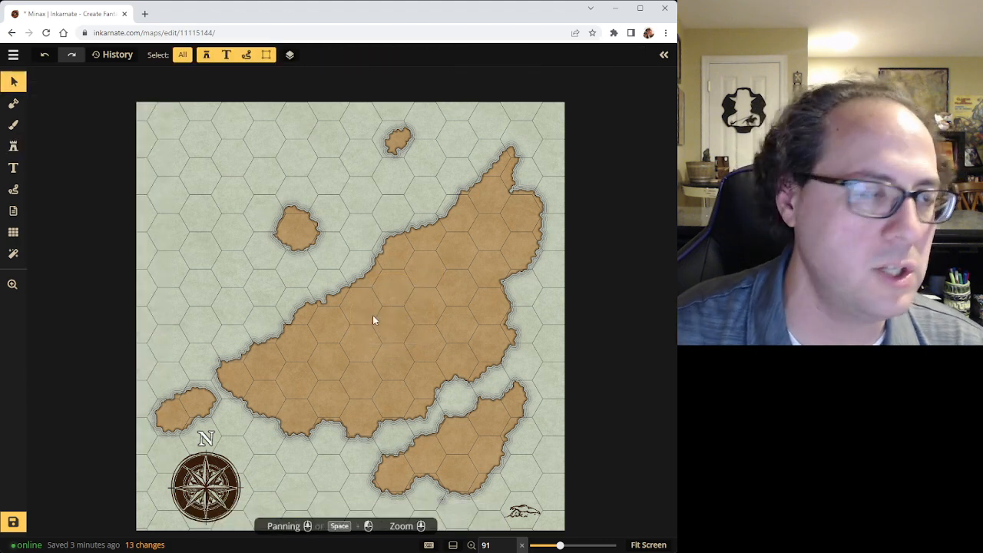
Place the smoking volcano stamp at size 100 in a hex at the center of the main landmass
{"action": "left_click", "coordinate": [16, 140]}
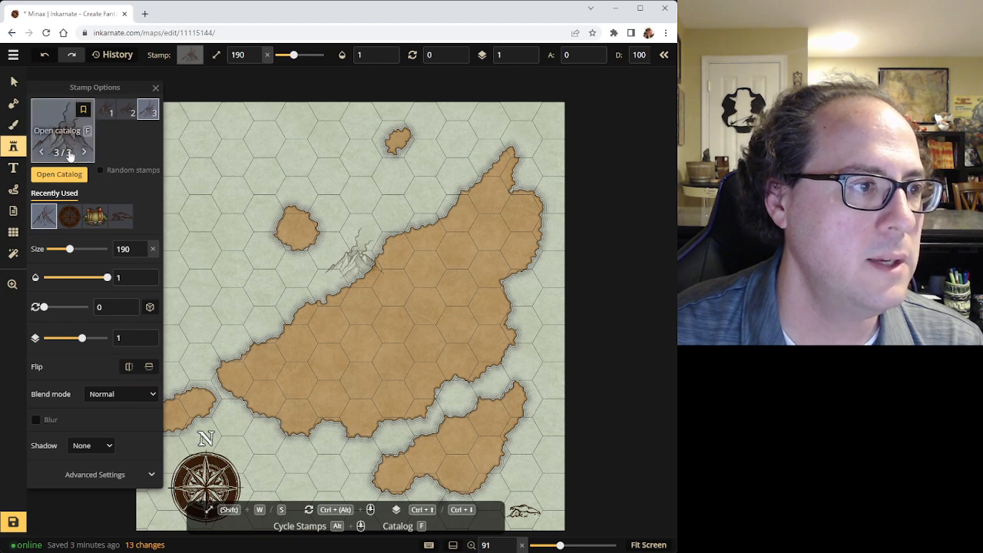
{"action": "left_click", "coordinate": [255, 60]}
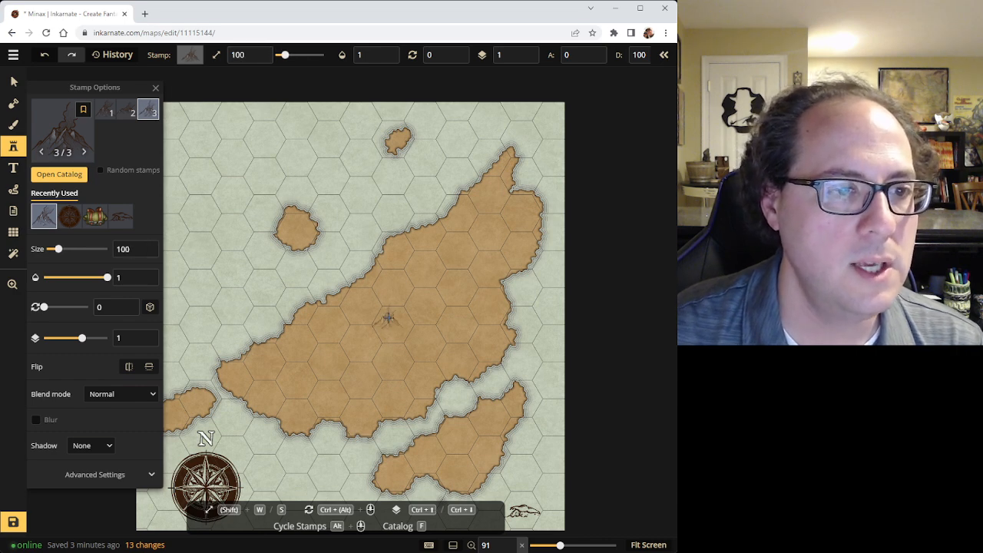
{"action": "left_click", "coordinate": [392, 322]}
{"action": "scroll", "coordinate": [415, 330], "scroll_direction": "up", "scroll_amount": 2}
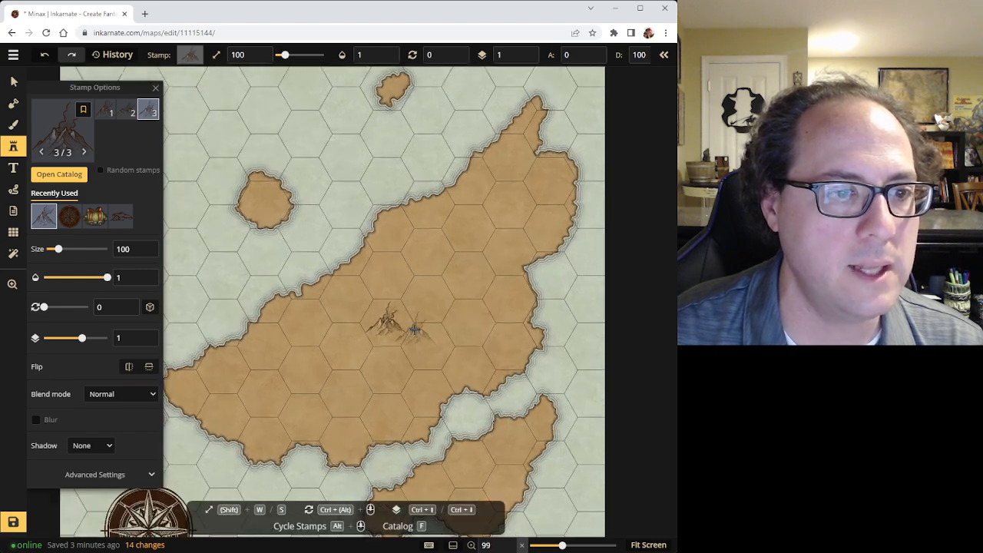
{"action": "scroll", "coordinate": [414, 330], "scroll_direction": "up", "scroll_amount": 1}
{"action": "scroll", "coordinate": [386, 351], "scroll_direction": "down", "scroll_amount": 2}
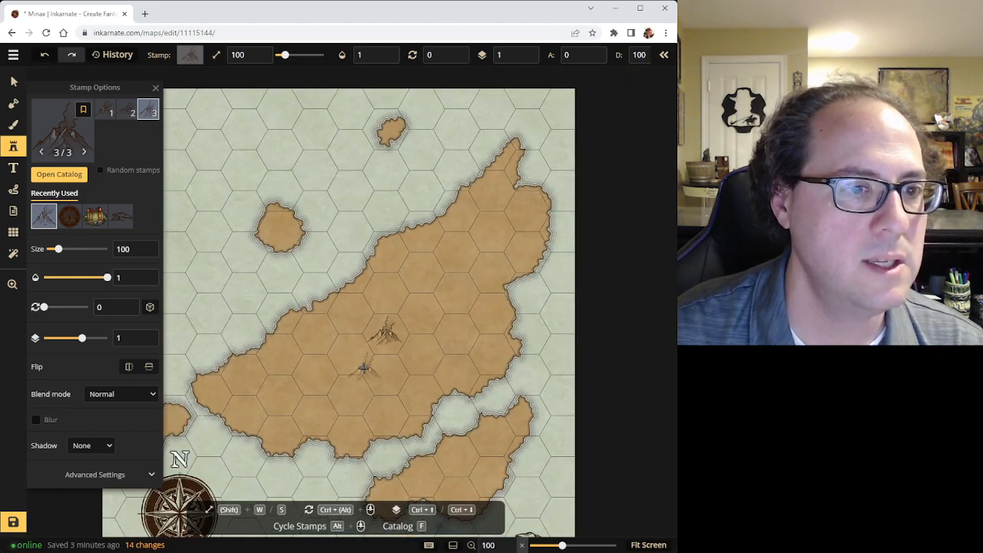
{"action": "scroll", "coordinate": [363, 368], "scroll_direction": "down", "scroll_amount": 1}
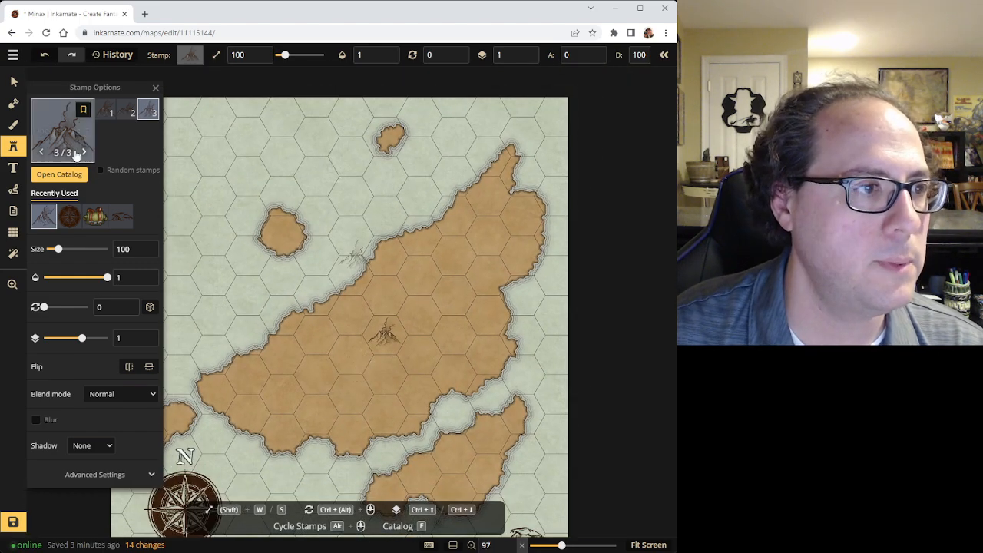
{"action": "left_click", "coordinate": [60, 142]}
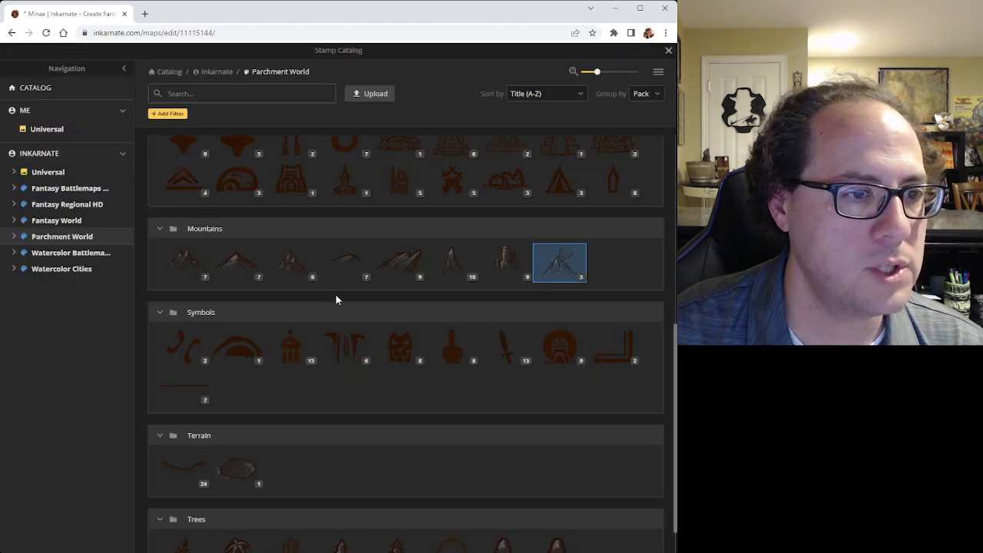
{"action": "left_click", "coordinate": [243, 265]}
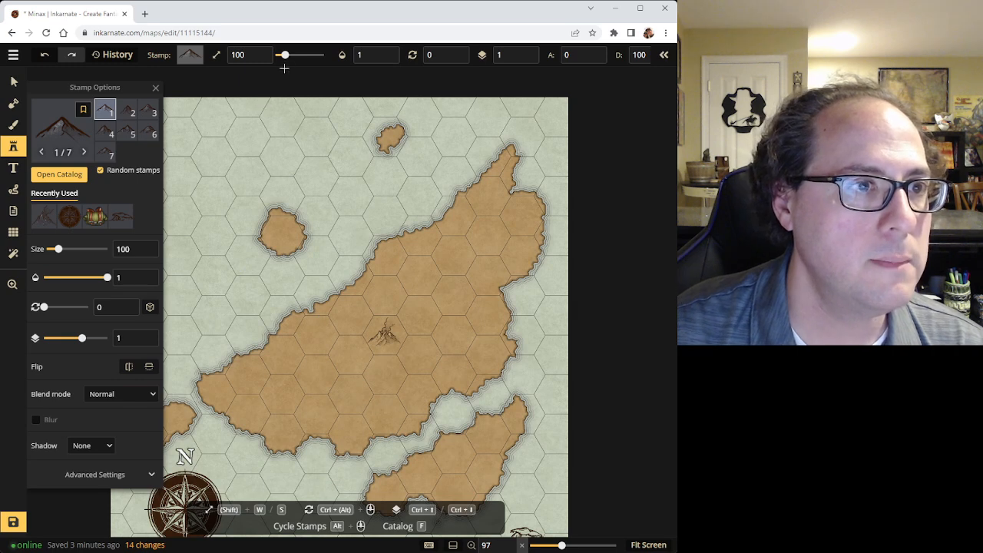
{"action": "left_click", "coordinate": [350, 355]}
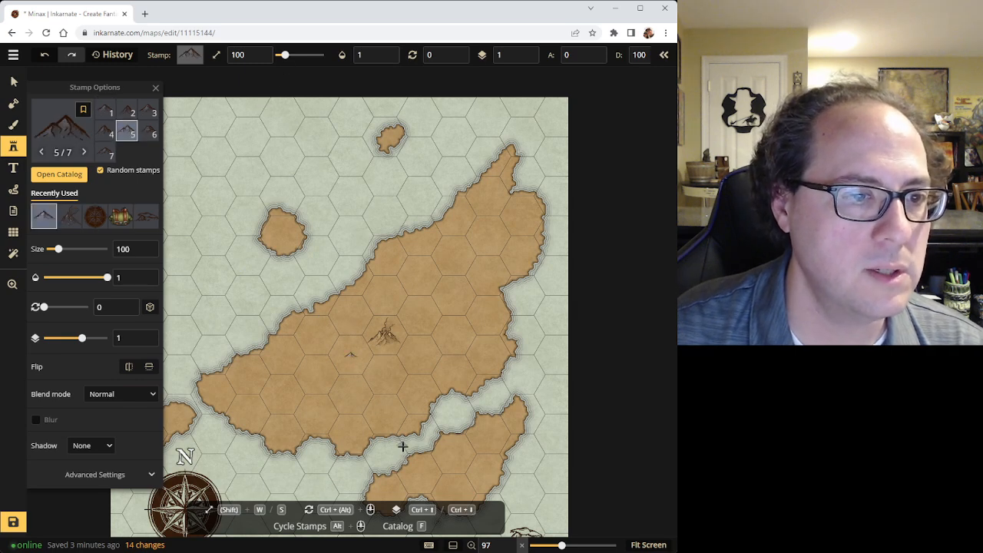
{"action": "key", "text": "v"}
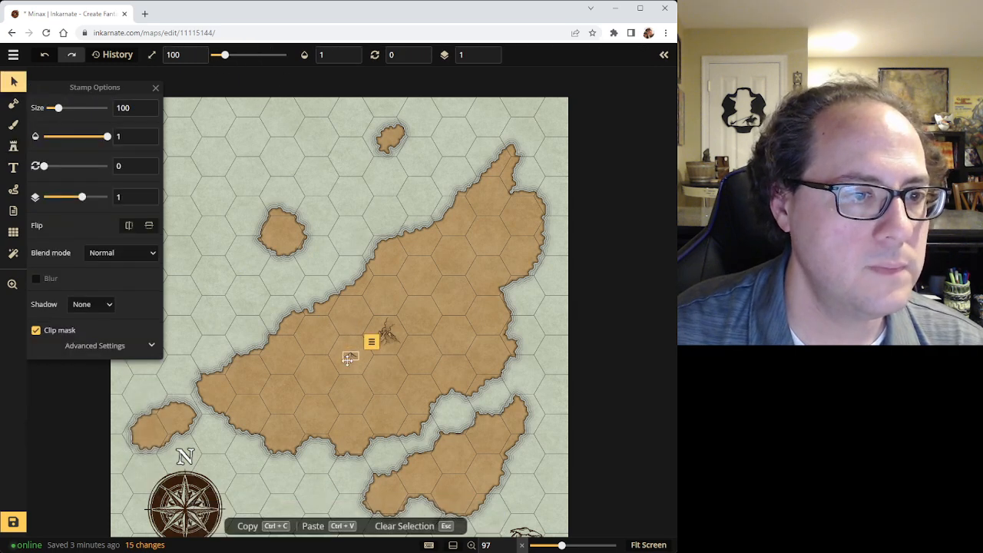
{"action": "key", "text": "Delete"}
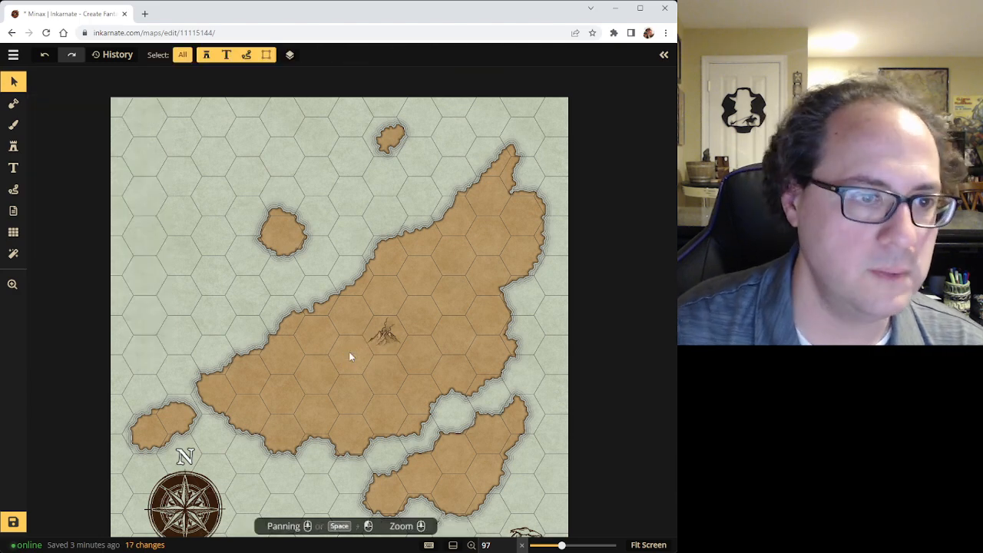
Select the six-variant steep mountain stamp from the Parchment World mountains, keeping size 100 and random stamps
{"action": "left_click", "coordinate": [13, 146]}
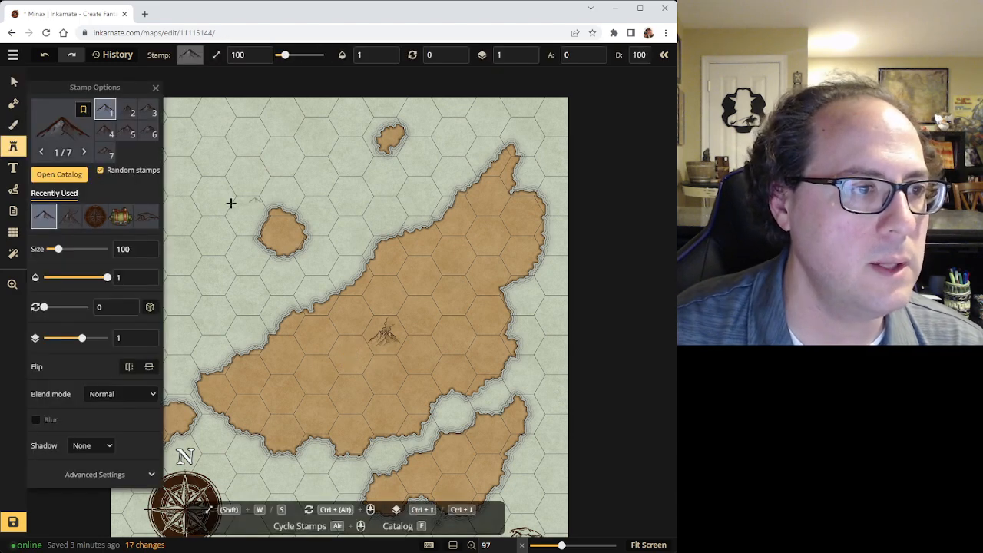
{"action": "left_click", "coordinate": [54, 132]}
{"action": "left_click", "coordinate": [263, 263]}
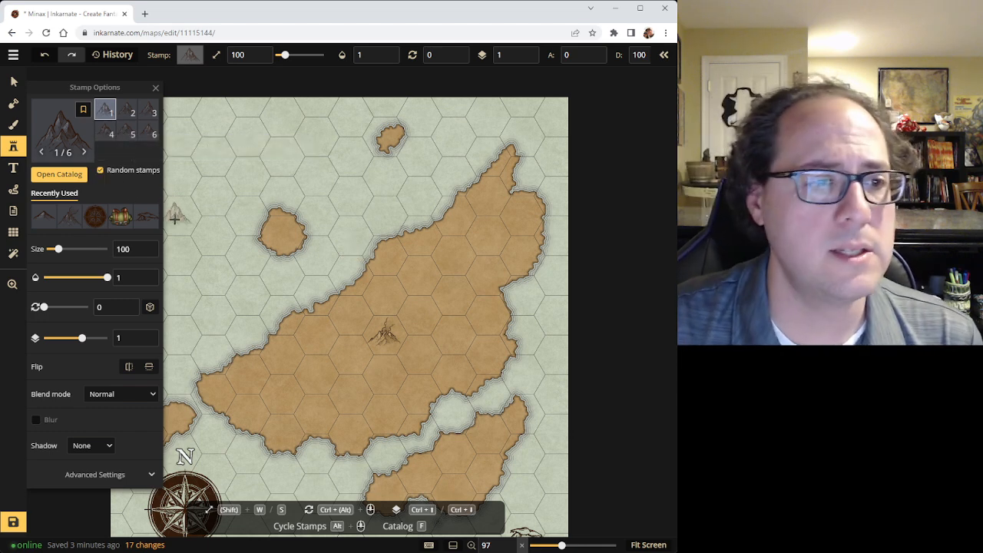
{"action": "left_click", "coordinate": [349, 357]}
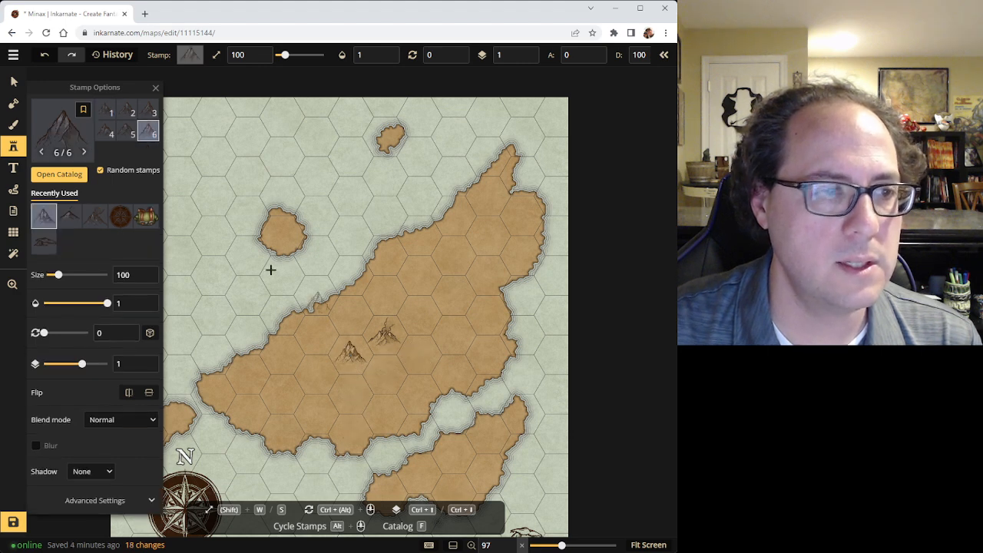
{"action": "left_click", "coordinate": [109, 170]}
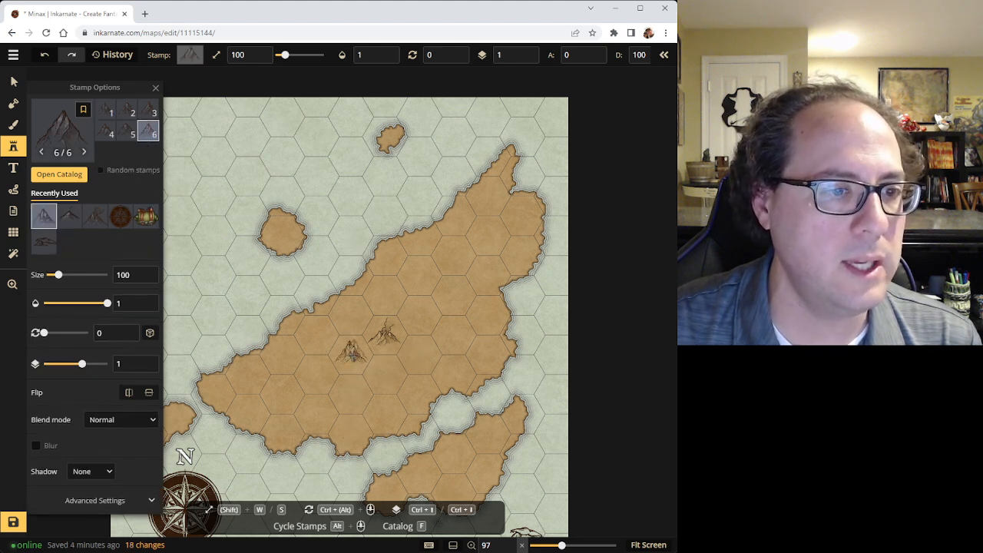
{"action": "left_click", "coordinate": [115, 114]}
{"action": "left_click", "coordinate": [387, 370]}
{"action": "left_click", "coordinate": [422, 312]}
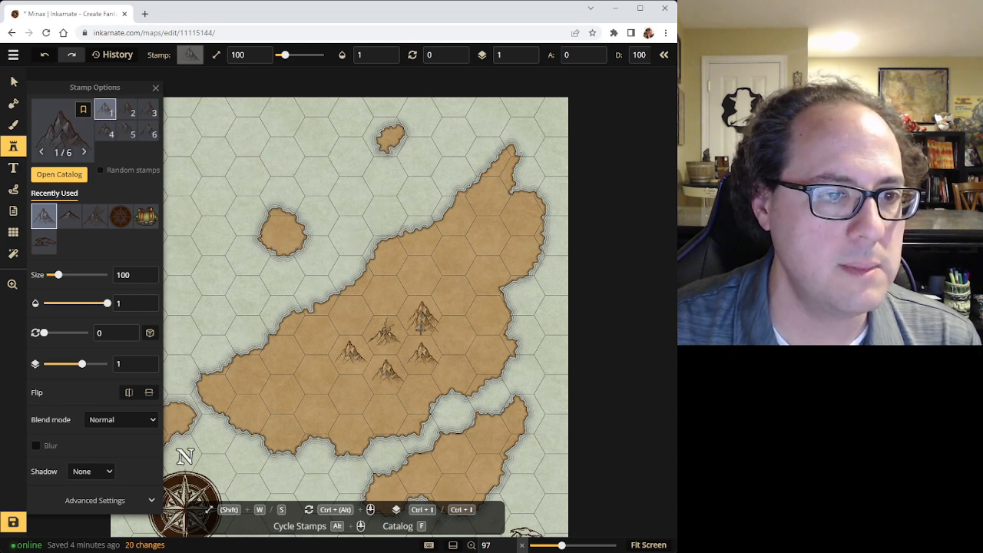
{"action": "left_click", "coordinate": [400, 333]}
{"action": "key", "text": "ctrl+z"}
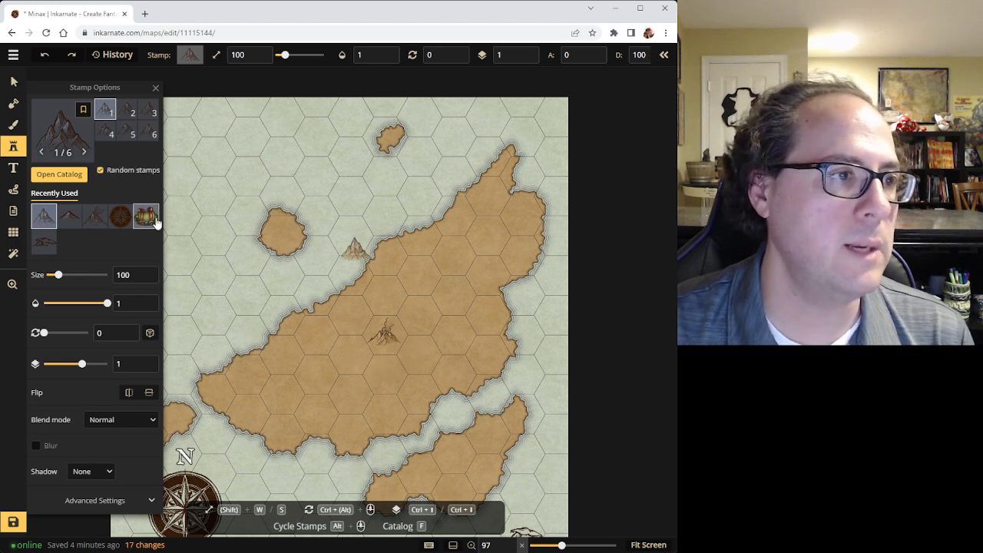
Place seven random mountain stamps at size 100 in separate hexes around the volcano and in the main landmass's northeast and southwest
{"action": "left_click", "coordinate": [351, 351]}
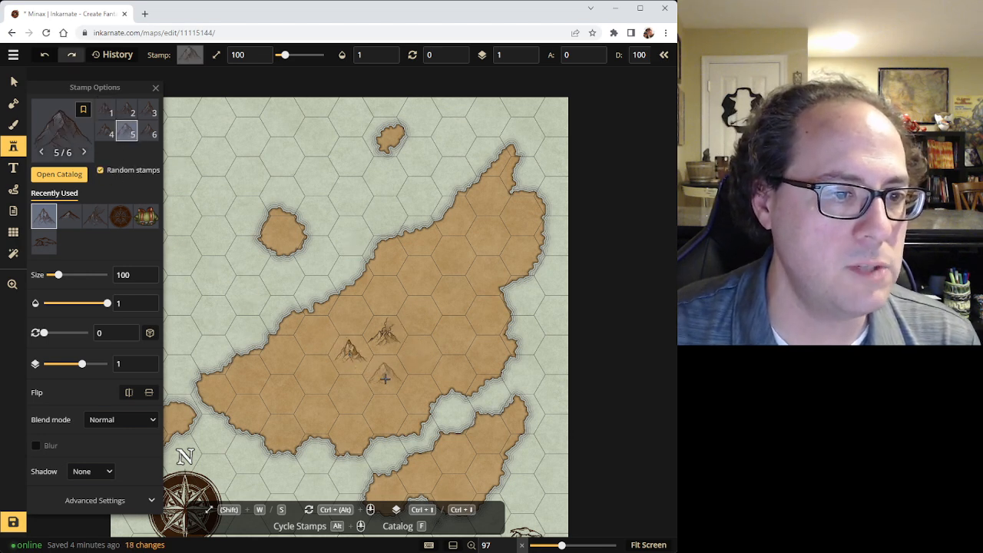
{"action": "left_click", "coordinate": [388, 373]}
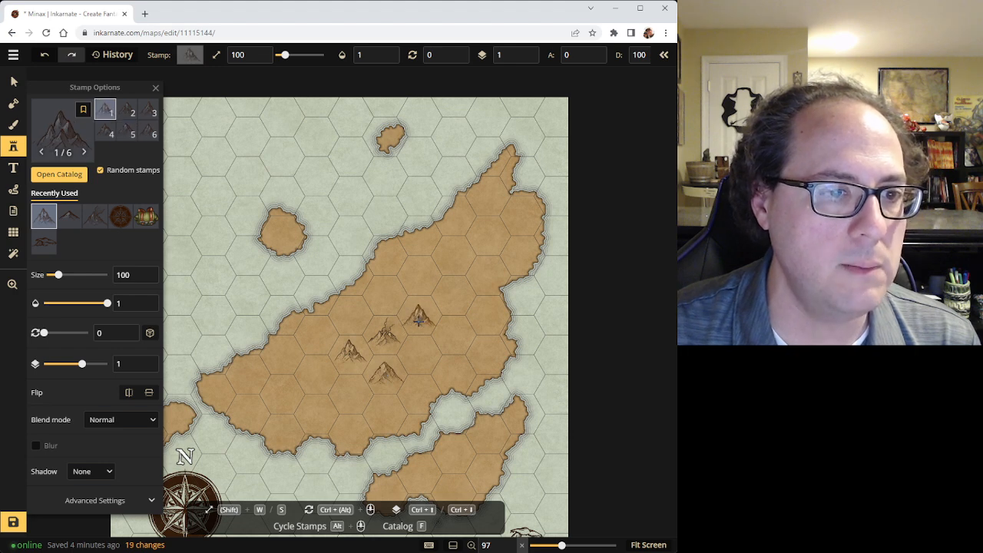
{"action": "left_click", "coordinate": [418, 320]}
{"action": "left_click", "coordinate": [420, 278]}
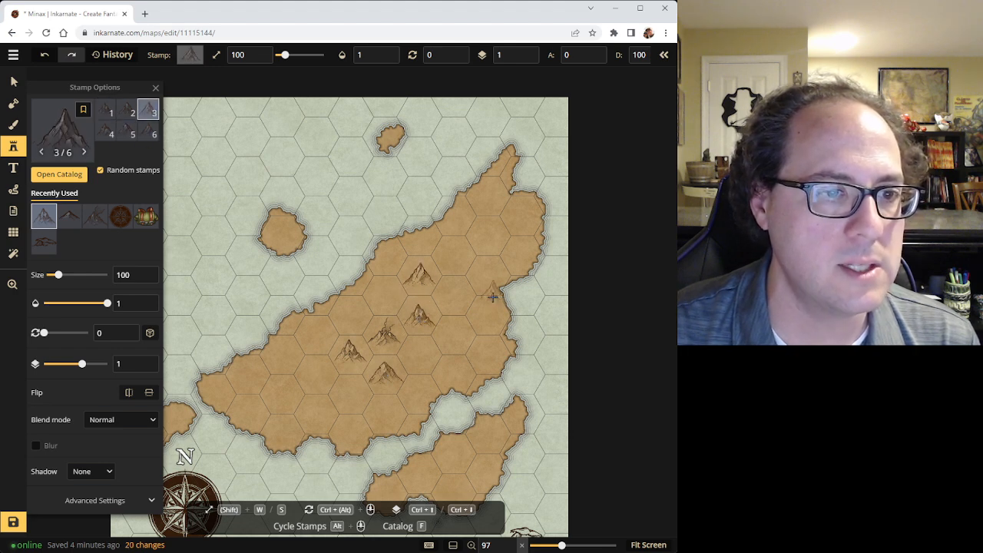
{"action": "left_click", "coordinate": [453, 298]}
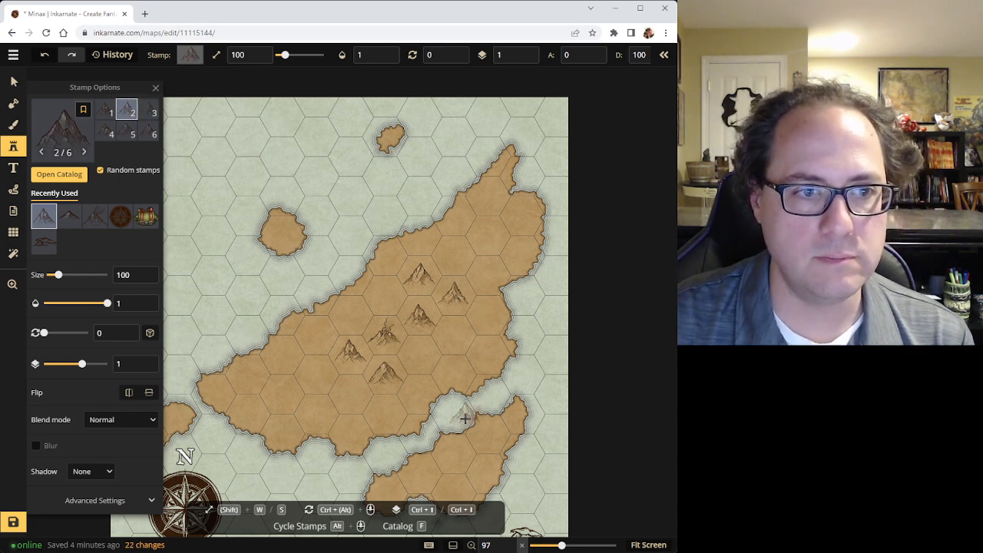
{"action": "left_click", "coordinate": [487, 240]}
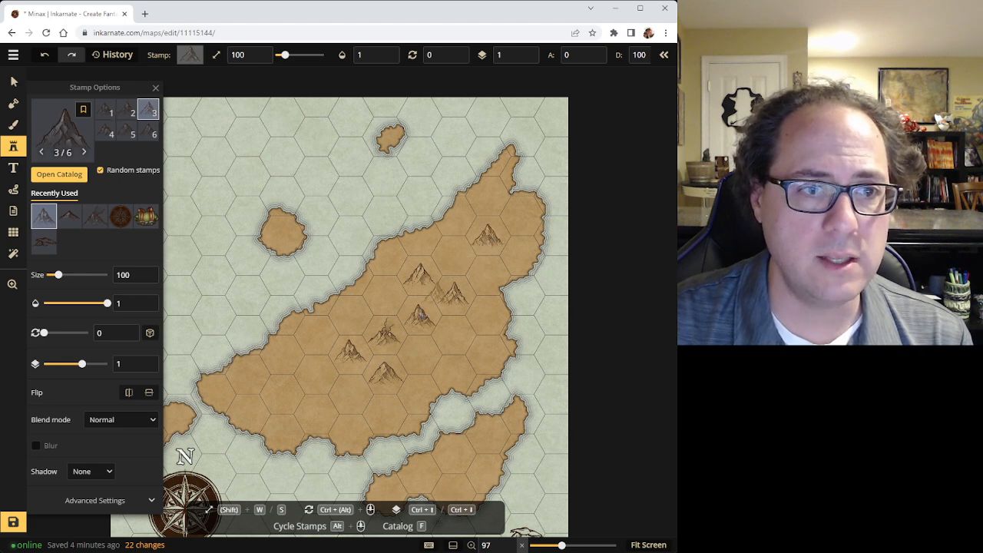
{"action": "left_click", "coordinate": [282, 399]}
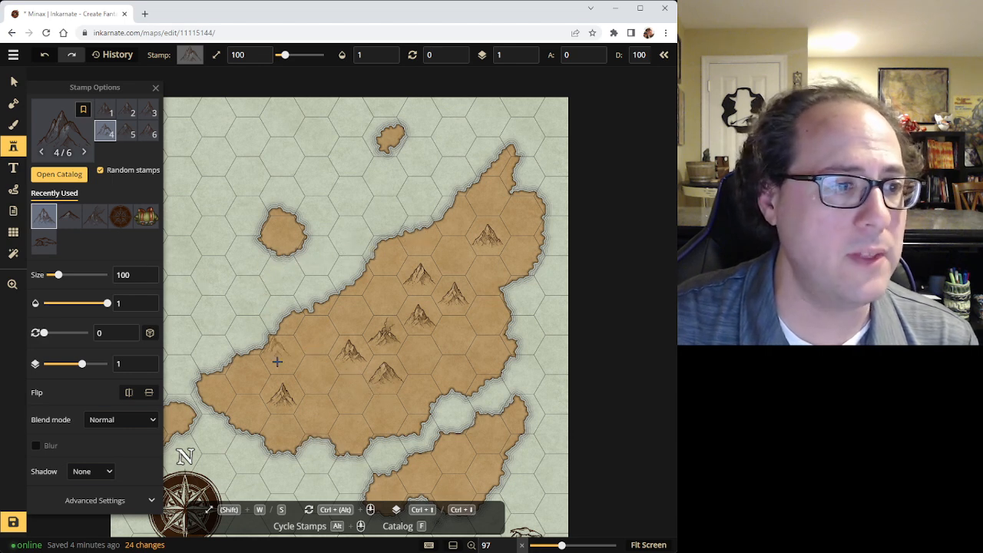
Try a continuous run of mountain stamps across the main landmass and a placement with area 79, undoing both
{"action": "mouse_move", "coordinate": [284, 370]}
{"action": "left_mouse_down"}
{"action": "mouse_move", "coordinate": [340, 314]}
{"action": "mouse_move", "coordinate": [453, 309]}
{"action": "left_mouse_up"}
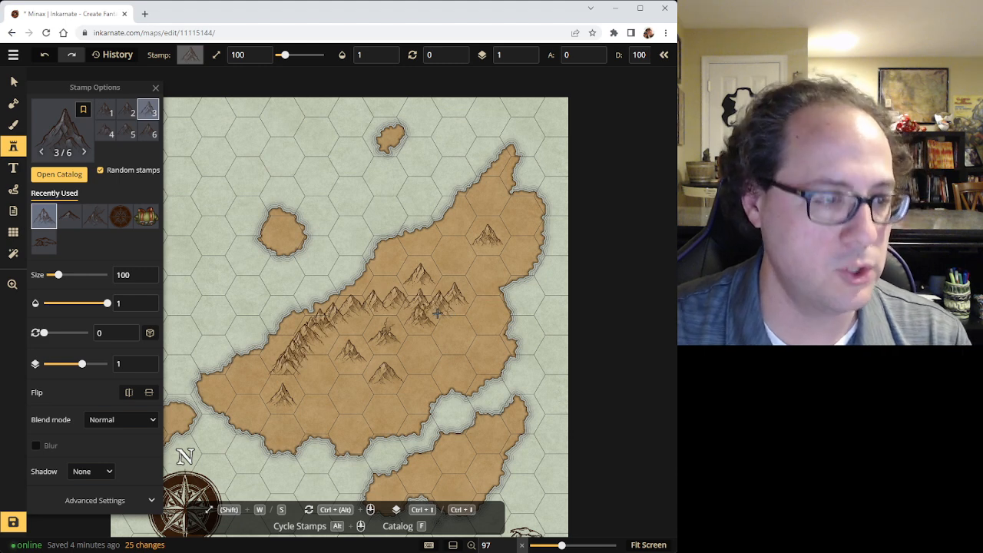
{"action": "key", "text": "ctrl+z"}
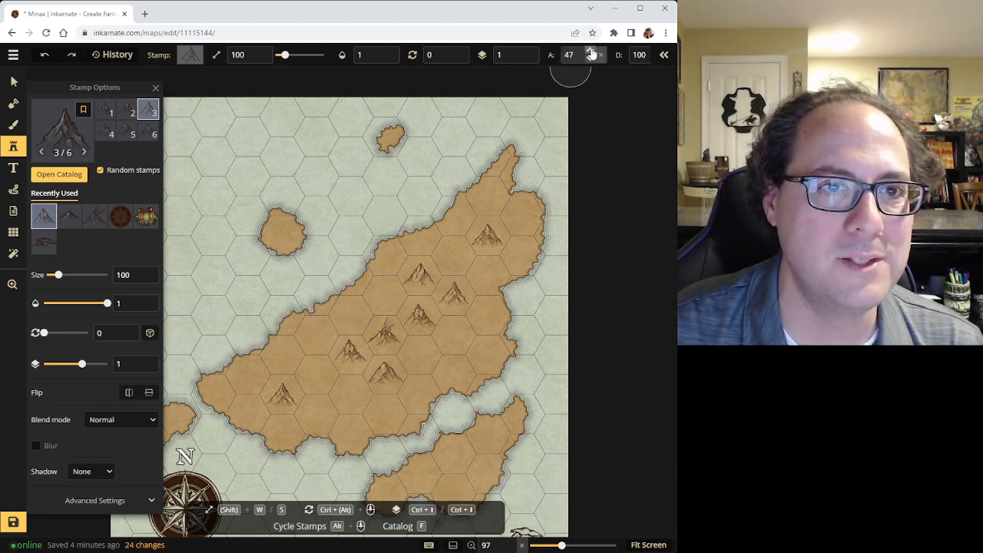
{"action": "left_click", "coordinate": [309, 358]}
{"action": "key", "text": "ctrl+z"}
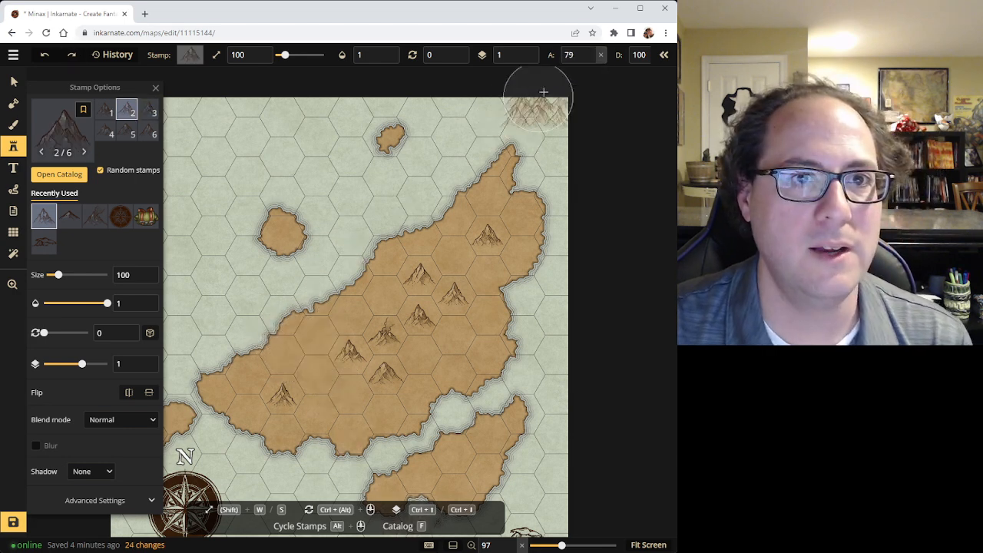
Try scattering mountains with placement density 54 in the main landmass's west, undo them, and reset the placement area to 0
{"action": "left_click", "coordinate": [639, 54]}
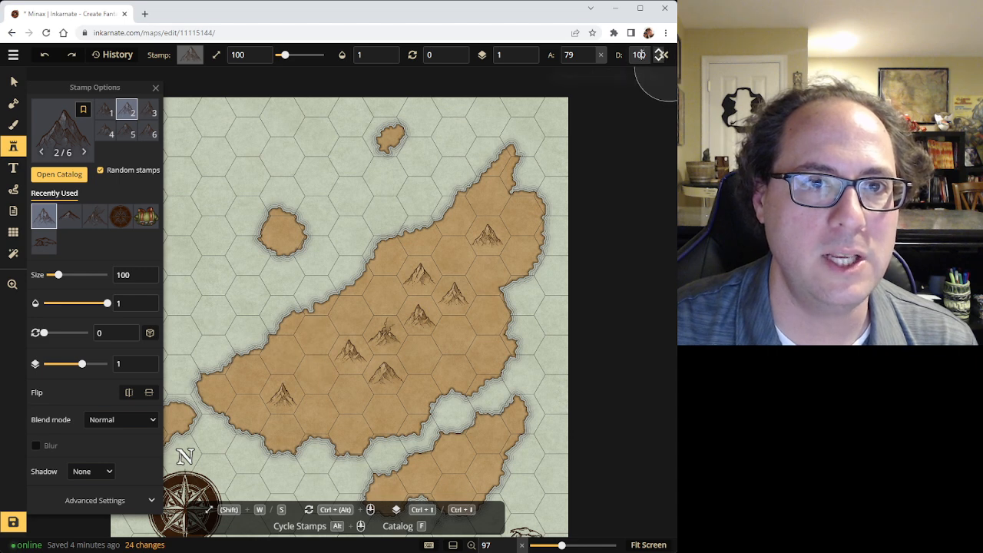
{"action": "left_click_drag", "start_coordinate": [608, 99], "coordinate": [587, 99]}
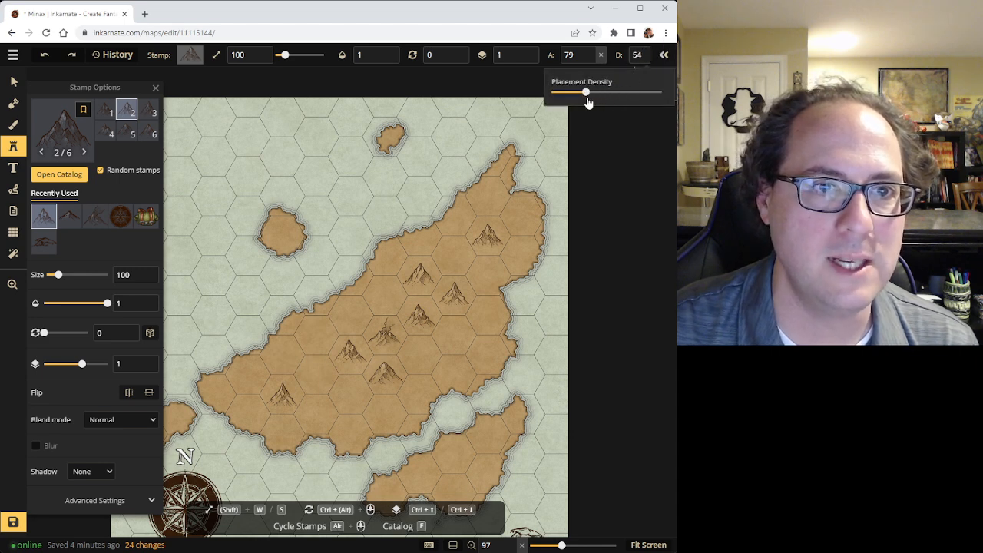
{"action": "mouse_move", "coordinate": [322, 340]}
{"action": "left_mouse_down"}
{"action": "mouse_move", "coordinate": [325, 373]}
{"action": "mouse_move", "coordinate": [292, 377]}
{"action": "mouse_move", "coordinate": [330, 396]}
{"action": "left_mouse_up"}
{"action": "key", "text": "ctrl+z"}
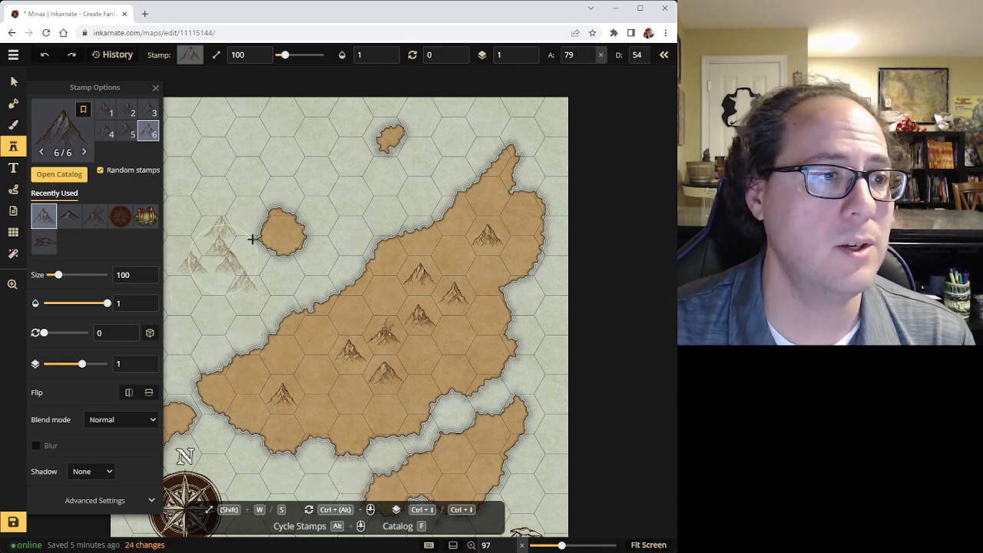
{"action": "left_click", "coordinate": [600, 55]}
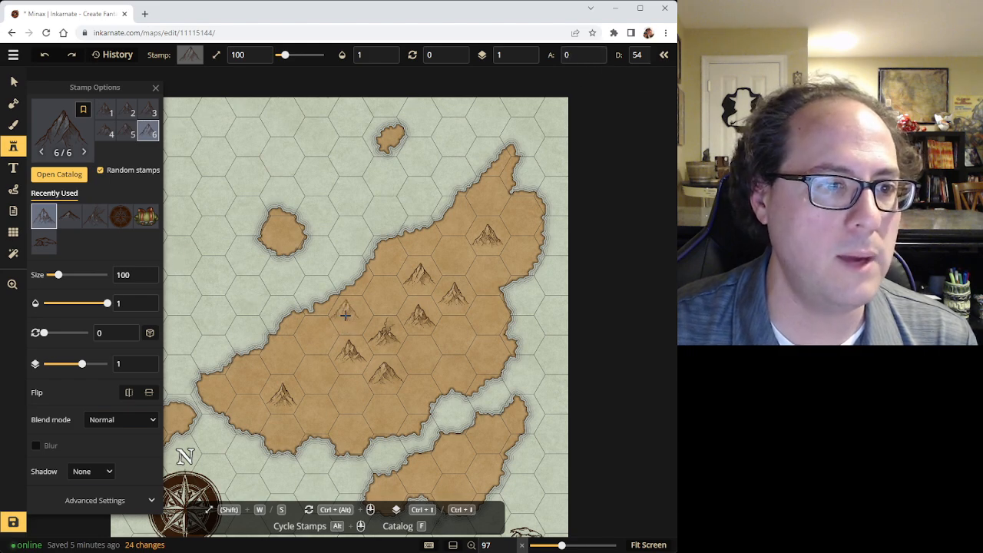
Place the second variant of the smoking volcano stamp at size 100 on the small island southwest of the main landmass
{"action": "scroll", "coordinate": [396, 400], "scroll_direction": "down", "scroll_amount": 3}
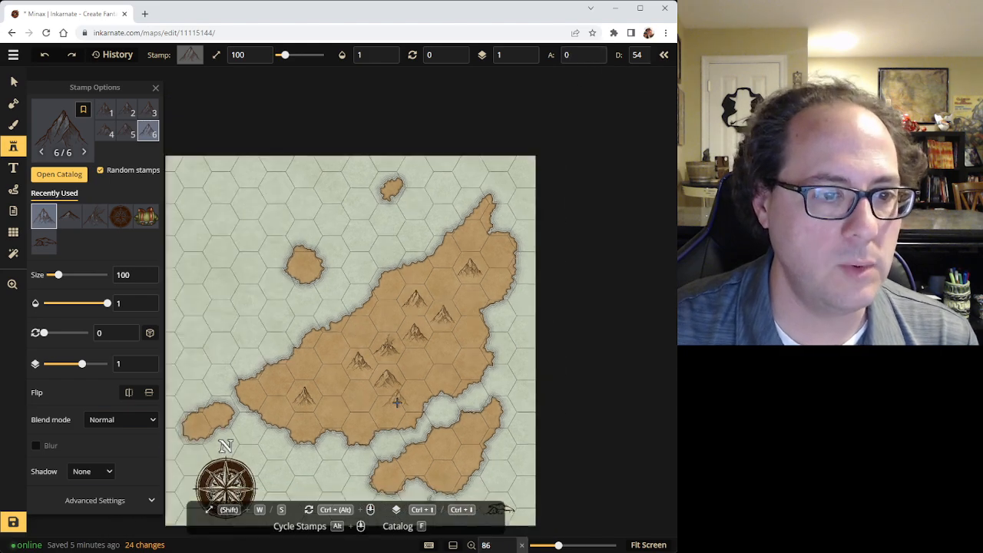
{"action": "left_click", "coordinate": [94, 217]}
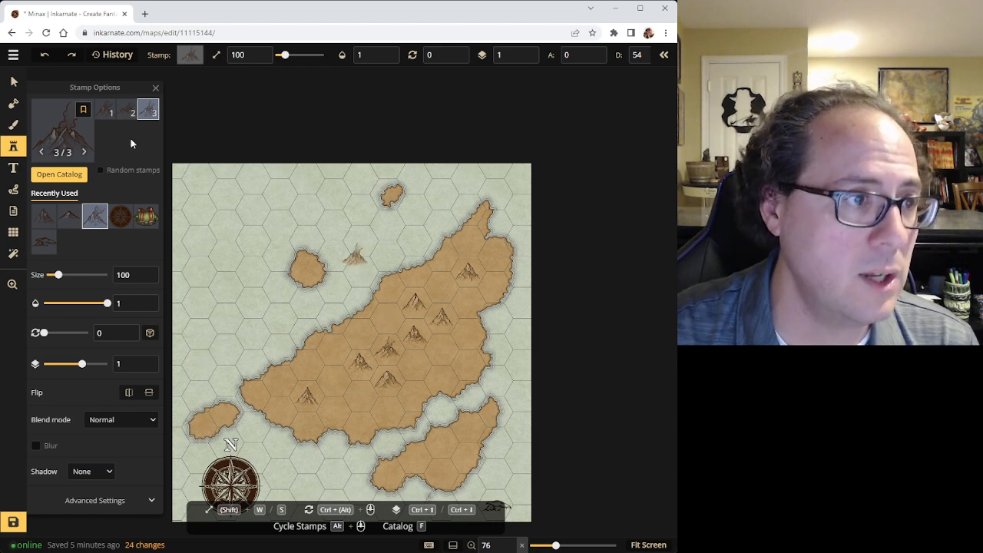
{"action": "left_click", "coordinate": [127, 110]}
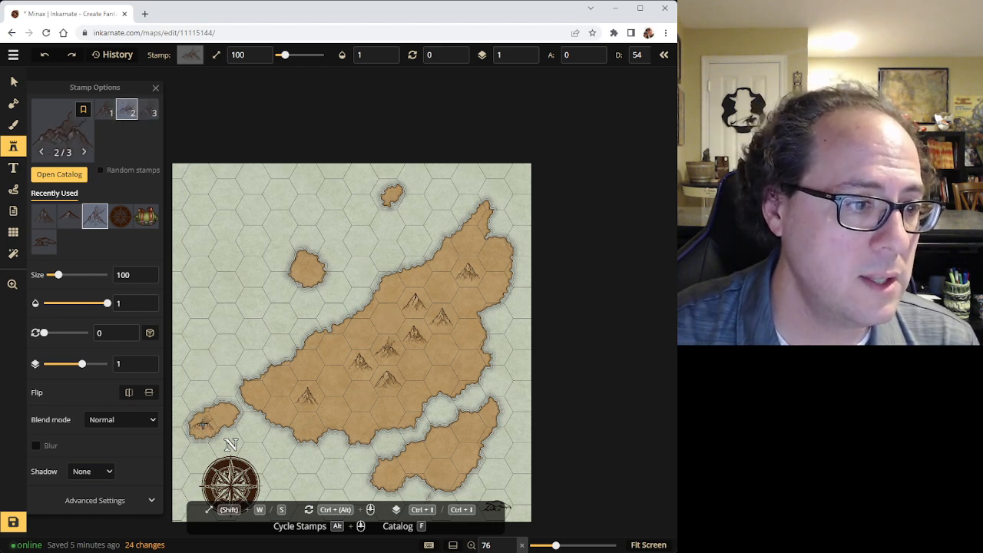
{"action": "left_click", "coordinate": [202, 424]}
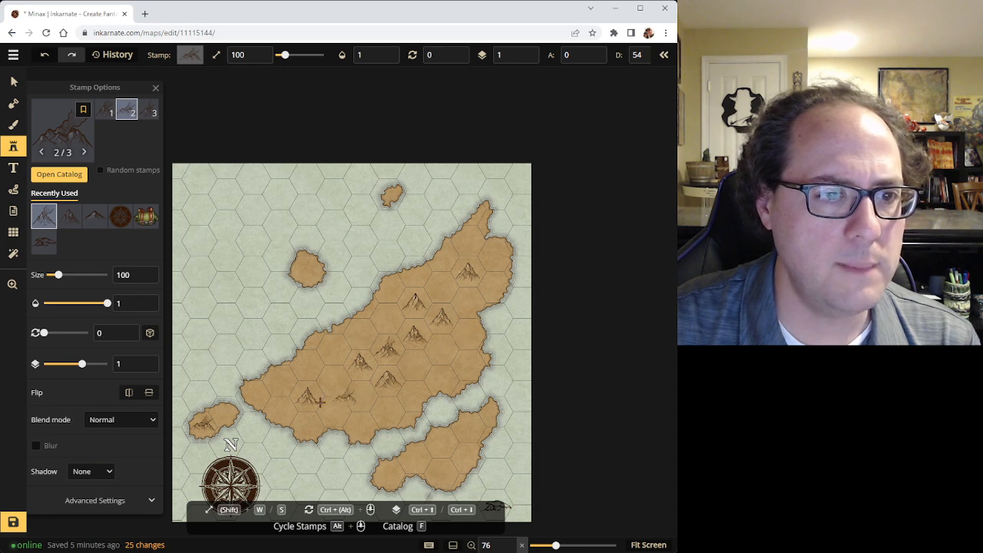
Select the eleven-variant hill stamp from the Parchment World Hills group
{"action": "left_click", "coordinate": [83, 145]}
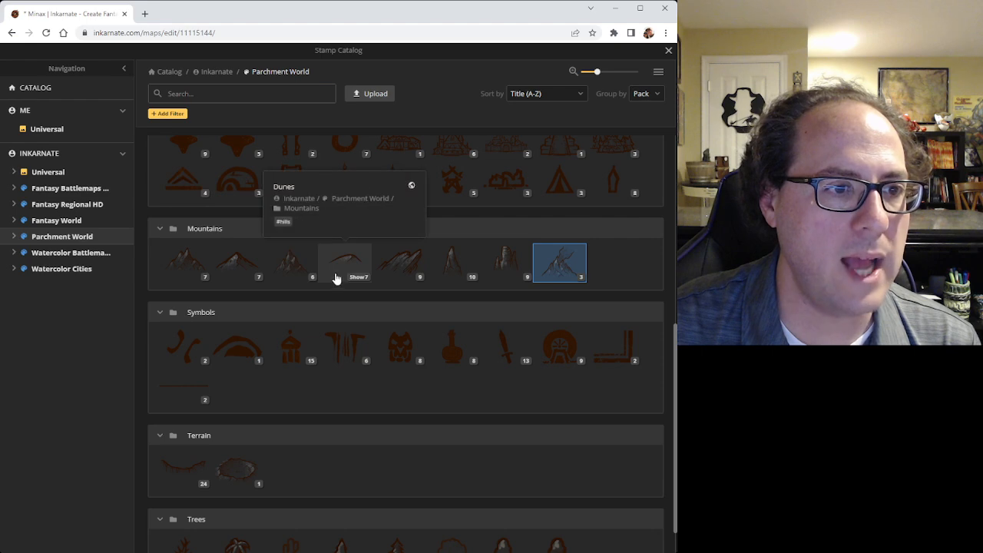
{"action": "scroll", "coordinate": [288, 287], "scroll_direction": "down", "scroll_amount": 1}
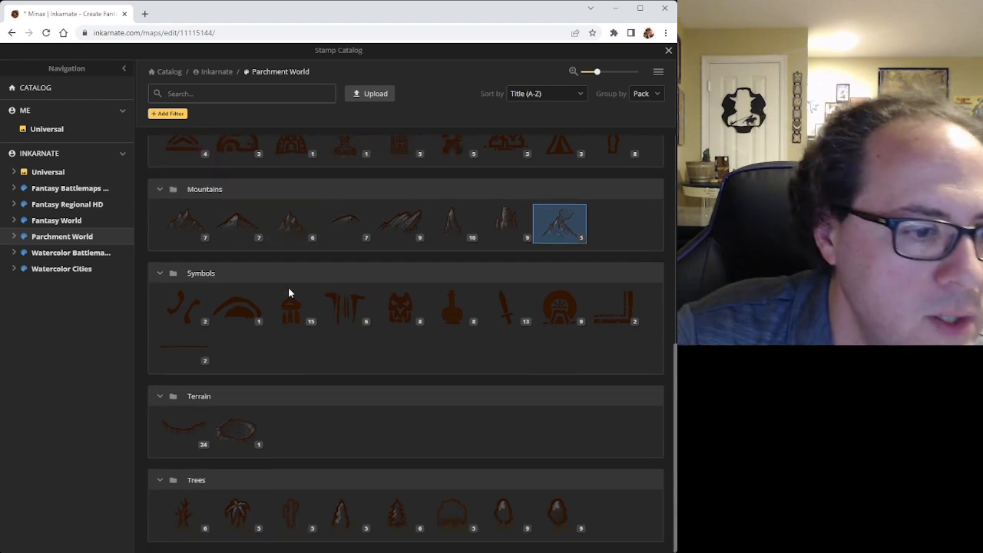
{"action": "scroll", "coordinate": [289, 288], "scroll_direction": "up", "scroll_amount": 7}
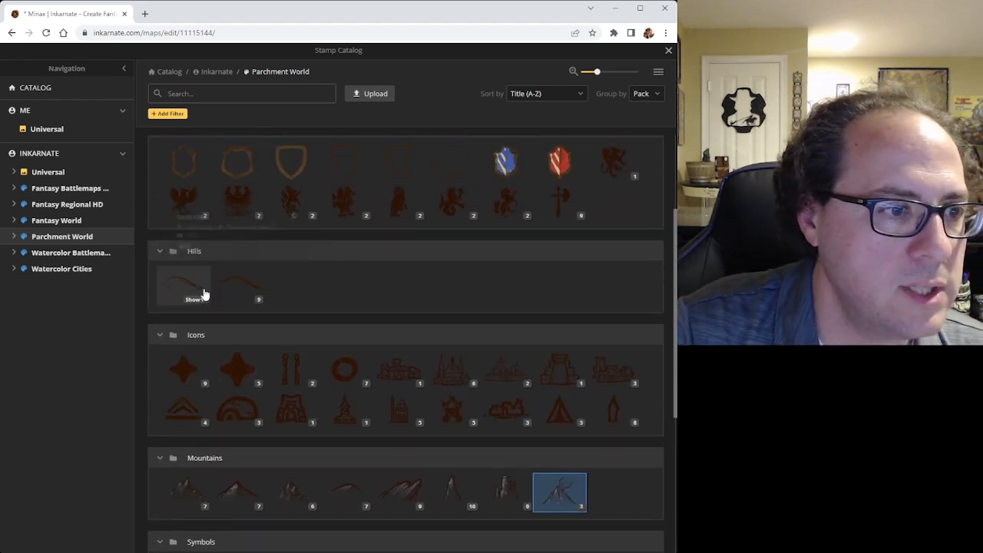
{"action": "left_click", "coordinate": [196, 292]}
Scatter random hill stamps with placement area 40 and density 43 in five hexes across the main landmass's northeast and around the volcano
{"action": "scroll", "coordinate": [260, 322], "scroll_direction": "up", "scroll_amount": 3}
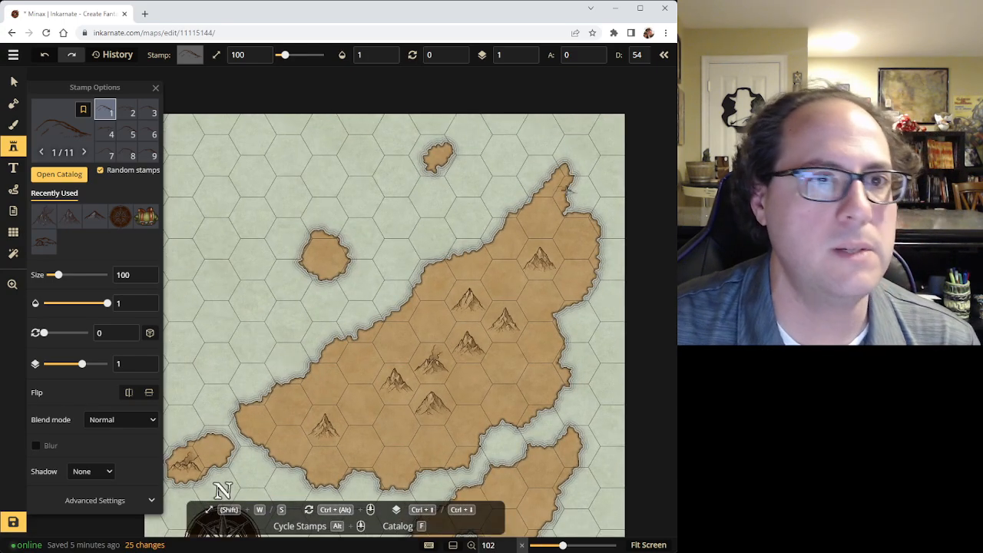
{"action": "left_click", "coordinate": [591, 51]}
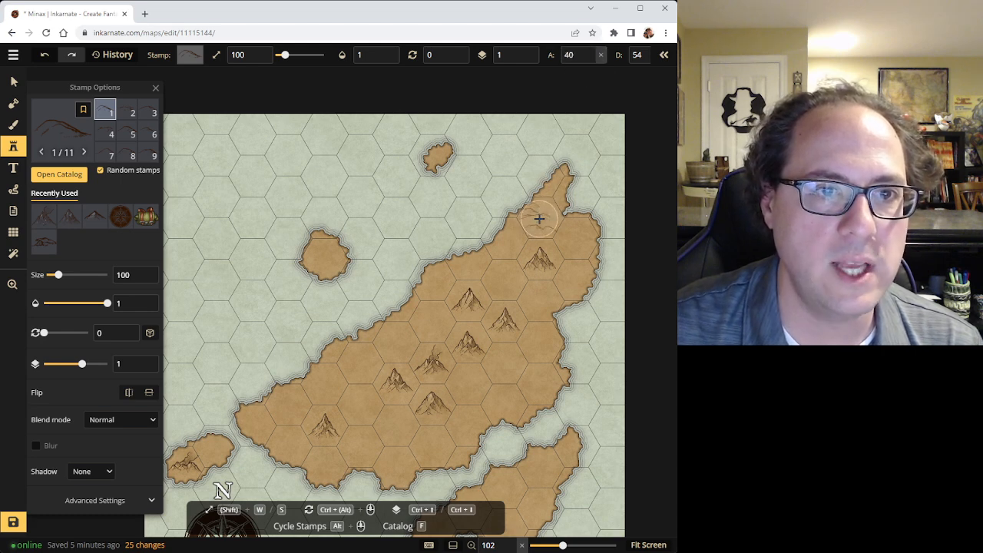
{"action": "left_click", "coordinate": [655, 59]}
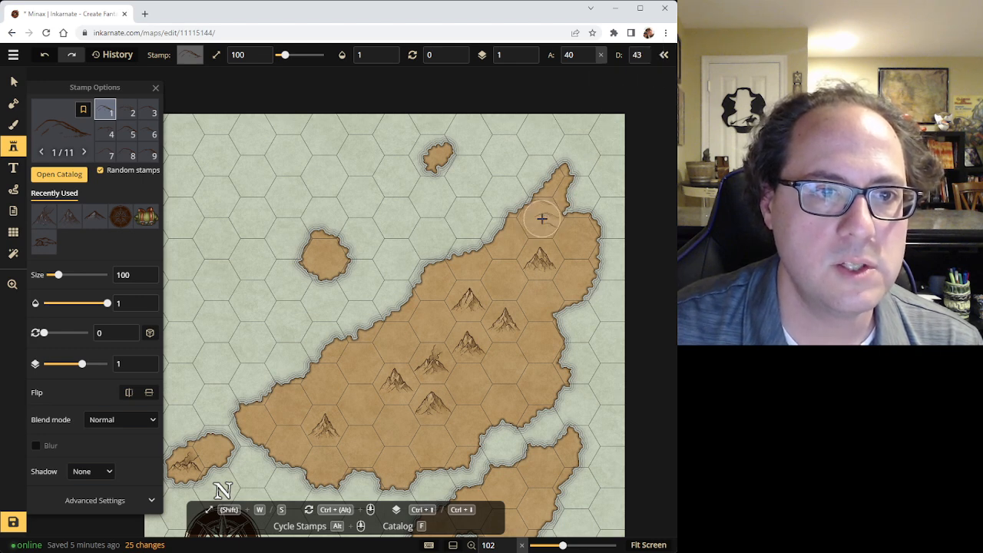
{"action": "left_click", "coordinate": [506, 278]}
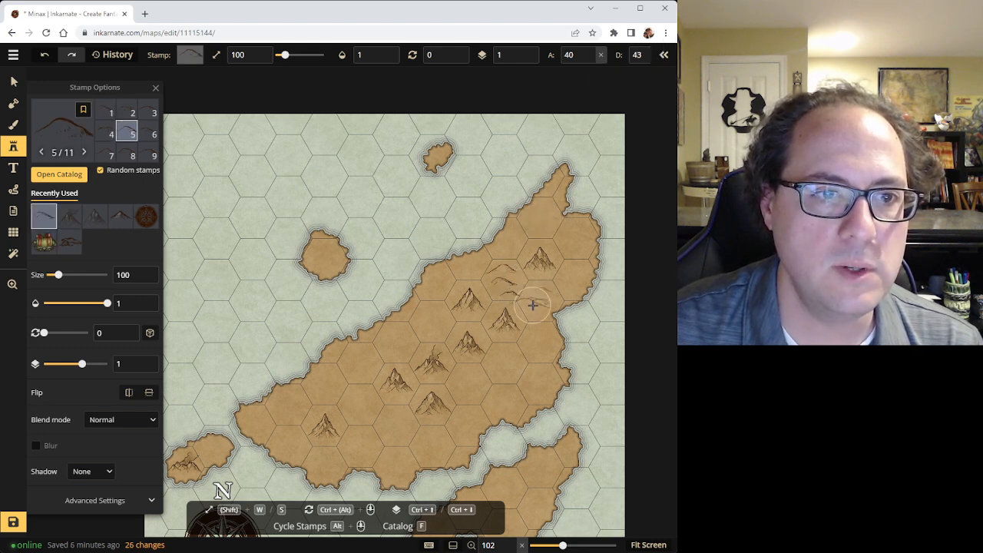
{"action": "left_click", "coordinate": [540, 298]}
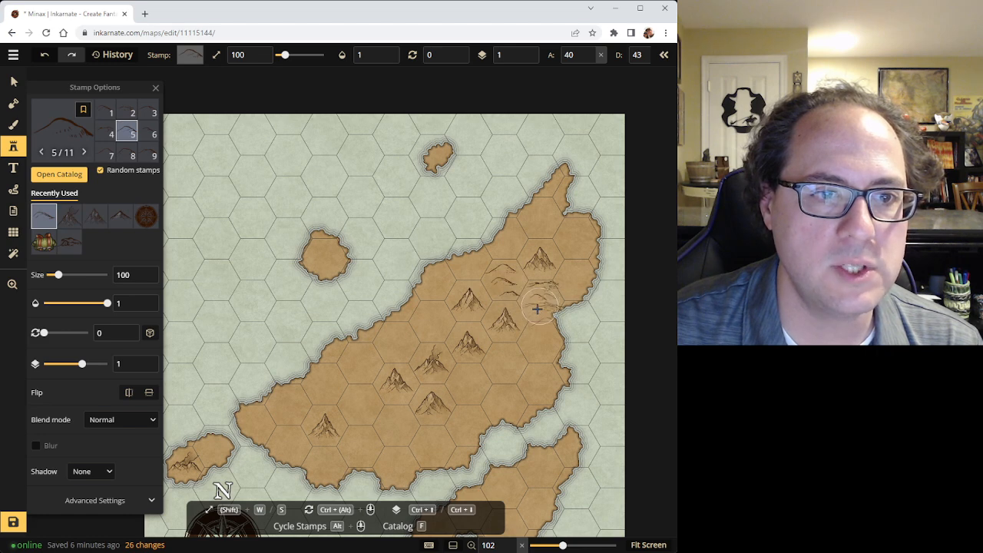
{"action": "left_click", "coordinate": [500, 361]}
{"action": "left_click", "coordinate": [467, 382]}
{"action": "left_click", "coordinate": [467, 381]}
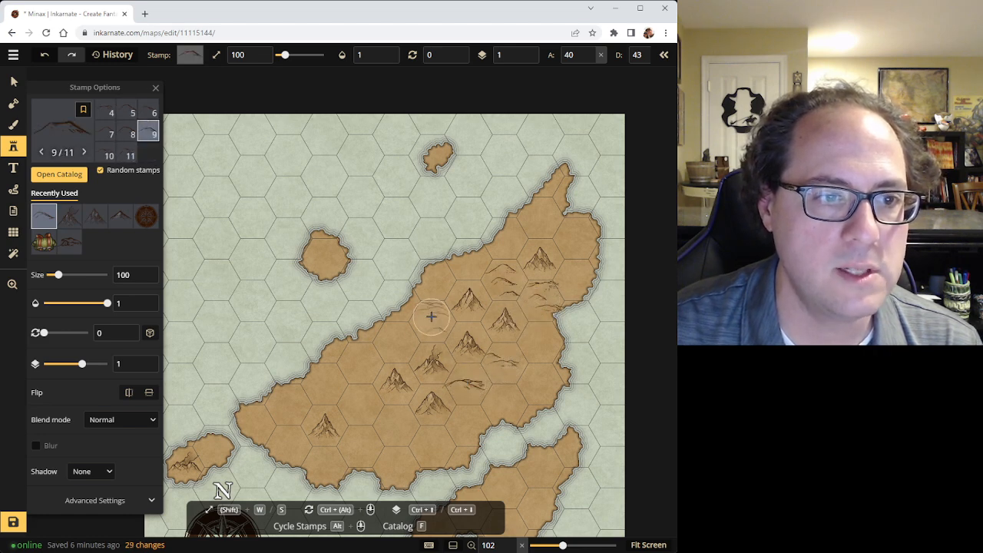
{"action": "left_click", "coordinate": [433, 321]}
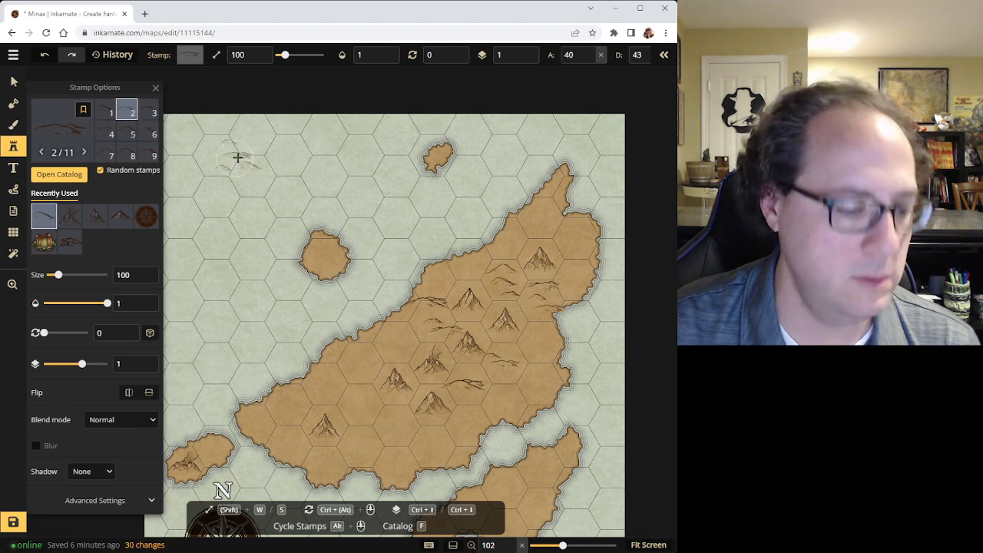
{"action": "key", "text": "ctrl+z"}
{"action": "left_click", "coordinate": [449, 330]}
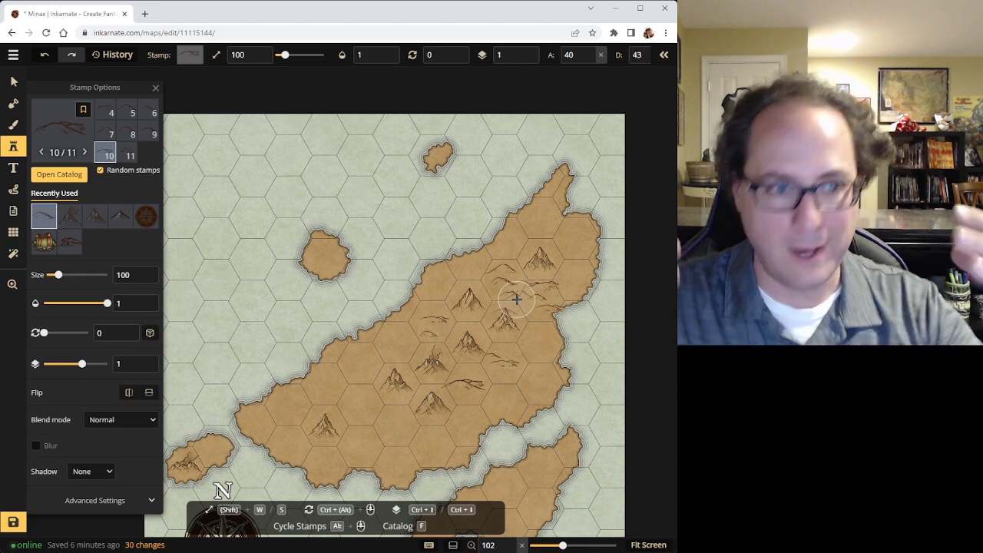
Scatter random hill clusters in five hexes around the mountains in the main landmass's southwest, redoing the first cluster once
{"action": "left_click", "coordinate": [393, 428]}
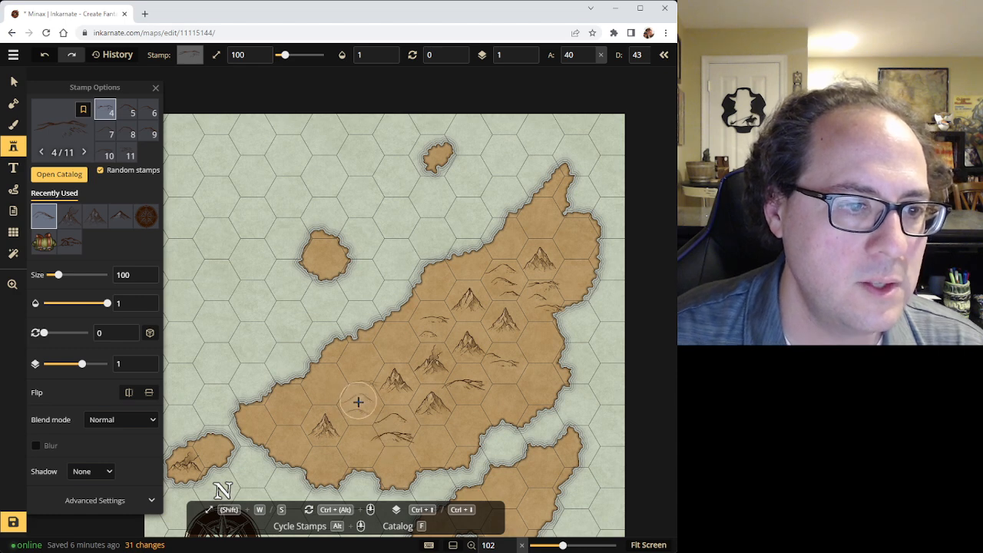
{"action": "key", "text": "ctrl+z"}
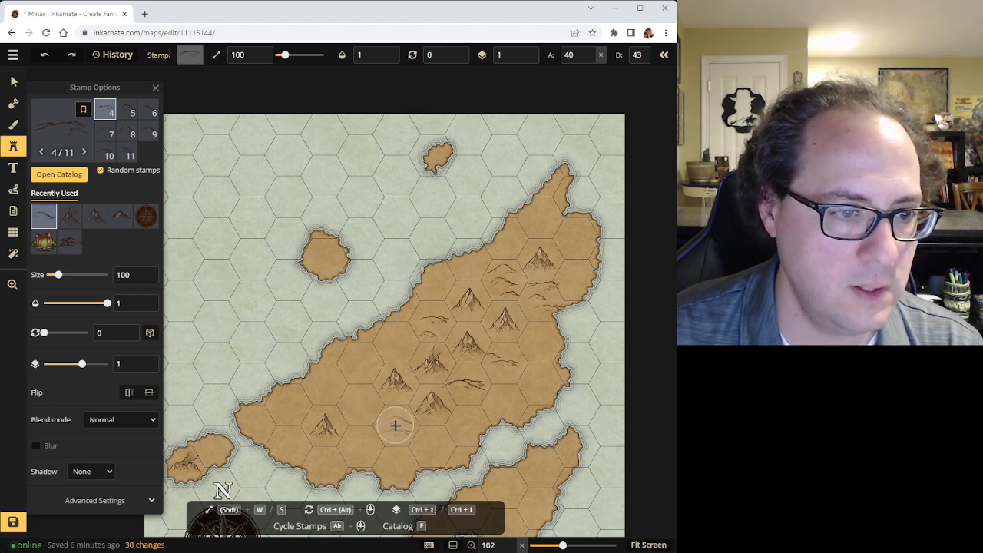
{"action": "left_click", "coordinate": [396, 426]}
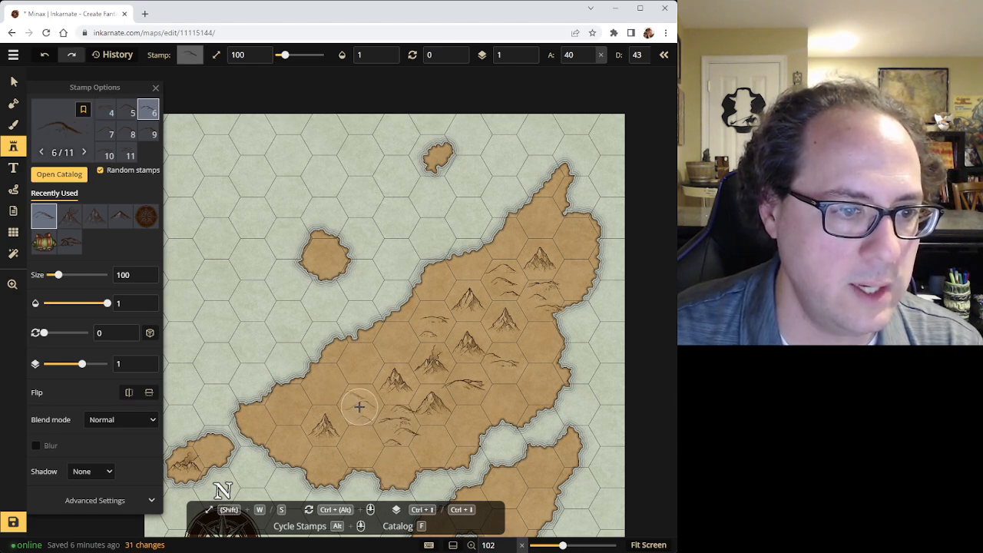
{"action": "left_click", "coordinate": [359, 407]}
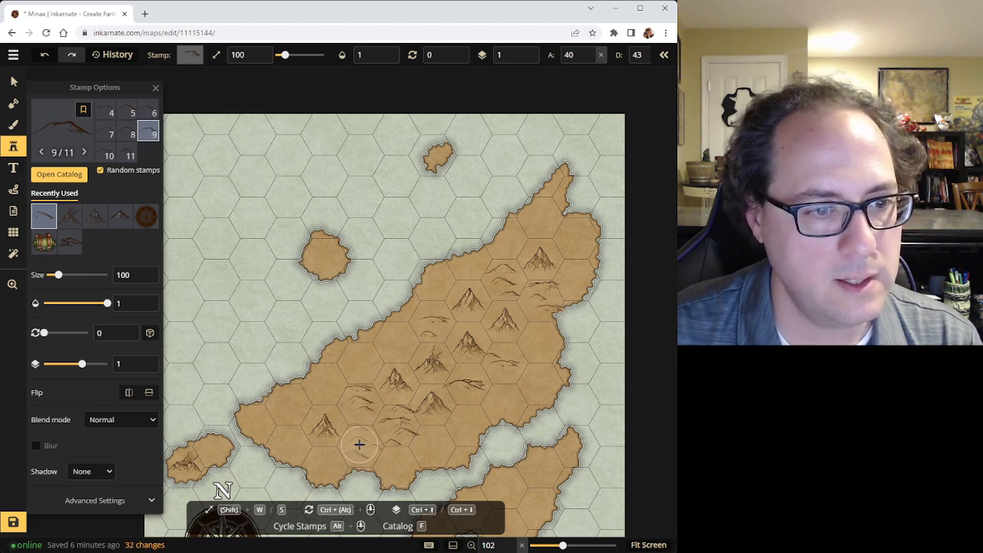
{"action": "left_click", "coordinate": [290, 447]}
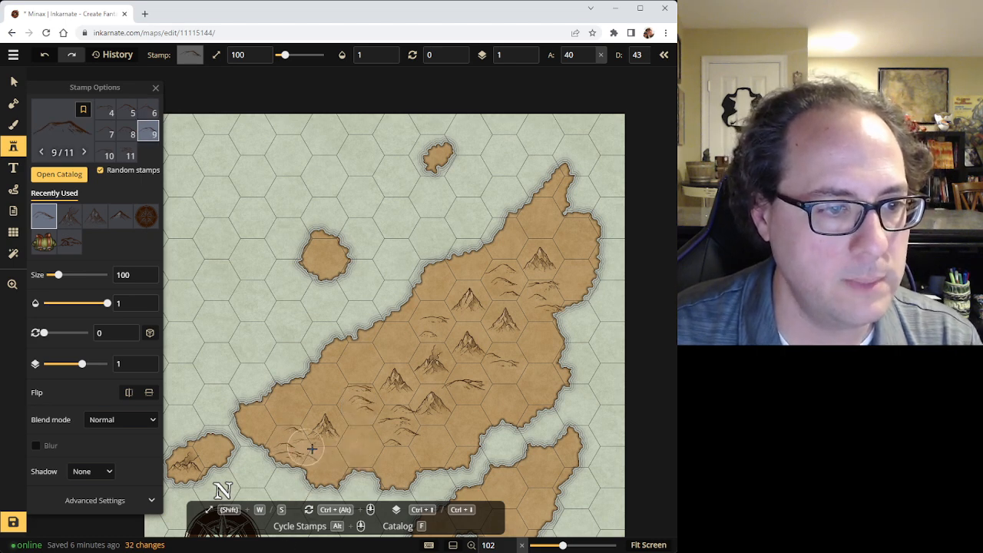
{"action": "left_click", "coordinate": [359, 365]}
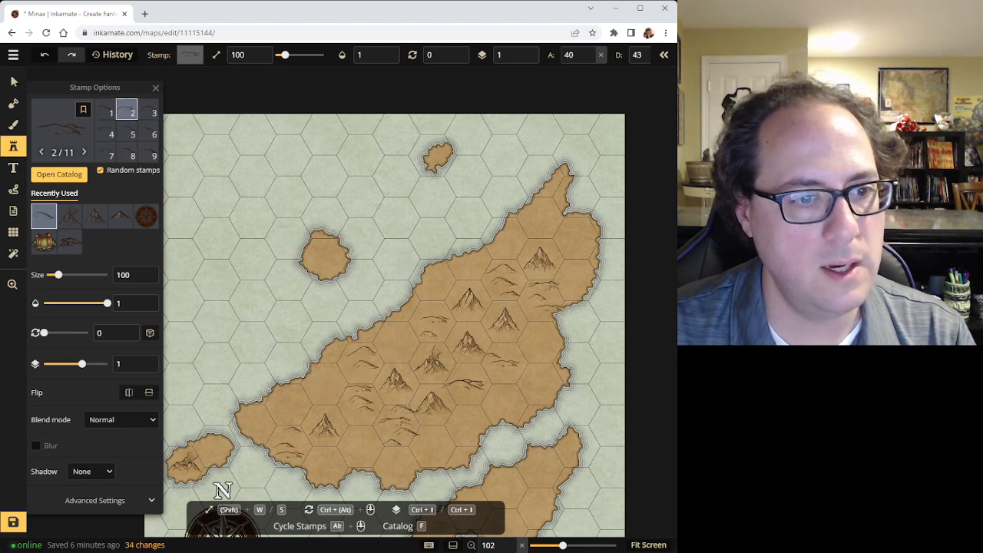
{"action": "left_click", "coordinate": [322, 382]}
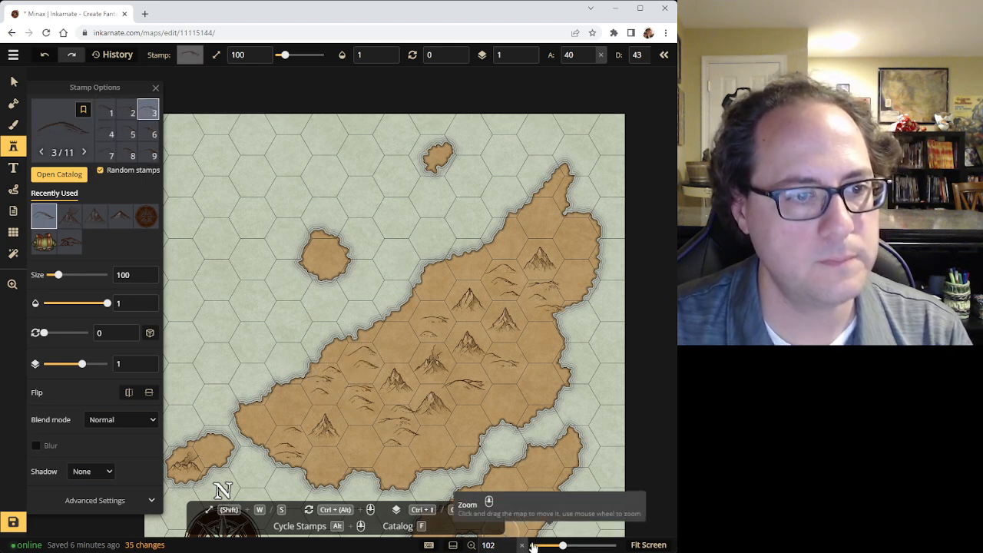
Place a random hill cluster with area 40 and density 43 in a central hex of the southeastern island
{"action": "scroll", "coordinate": [427, 452], "scroll_direction": "down", "scroll_amount": 1}
{"action": "scroll", "coordinate": [426, 452], "scroll_direction": "down", "scroll_amount": 2}
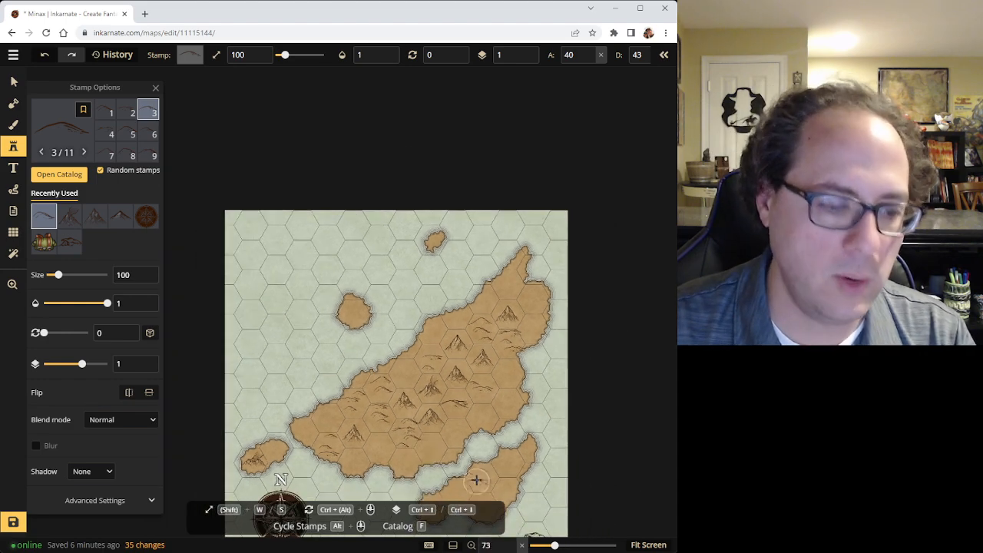
{"action": "scroll", "coordinate": [449, 312], "scroll_direction": "up", "scroll_amount": 3}
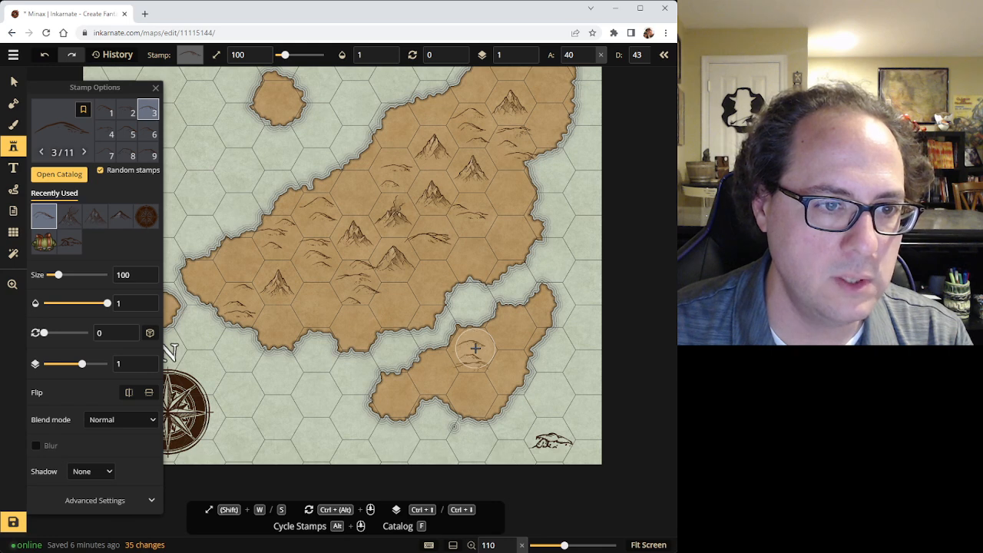
{"action": "left_click", "coordinate": [475, 348]}
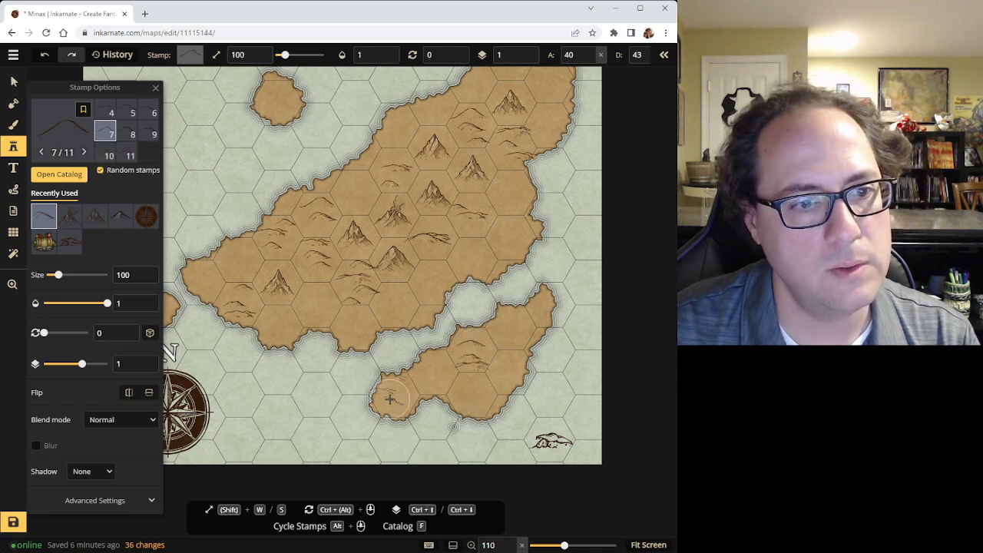
Undo the last hill cluster and, with placement area 0, place two single hill stamps at the southeastern island's western end
{"action": "key", "text": "ctrl+z"}
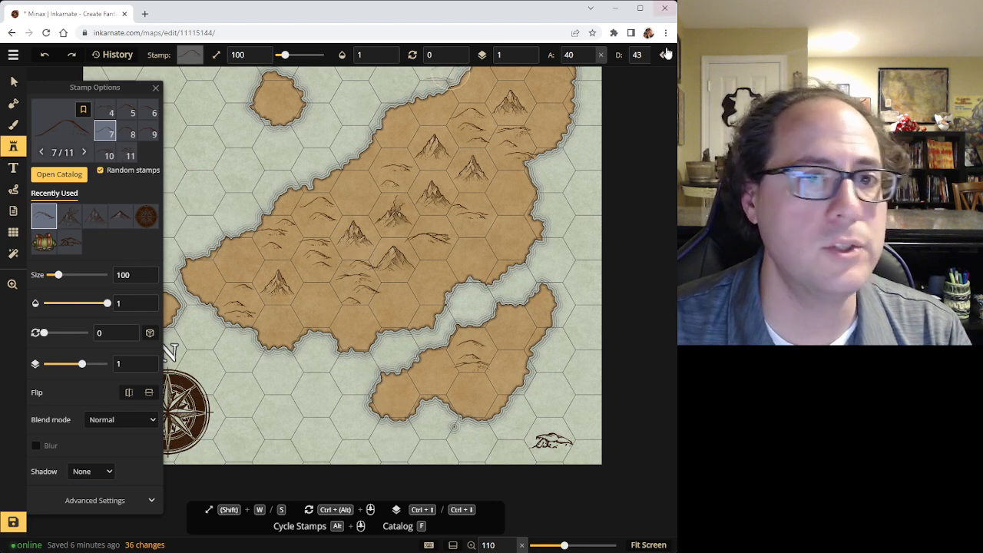
{"action": "left_click", "coordinate": [601, 55]}
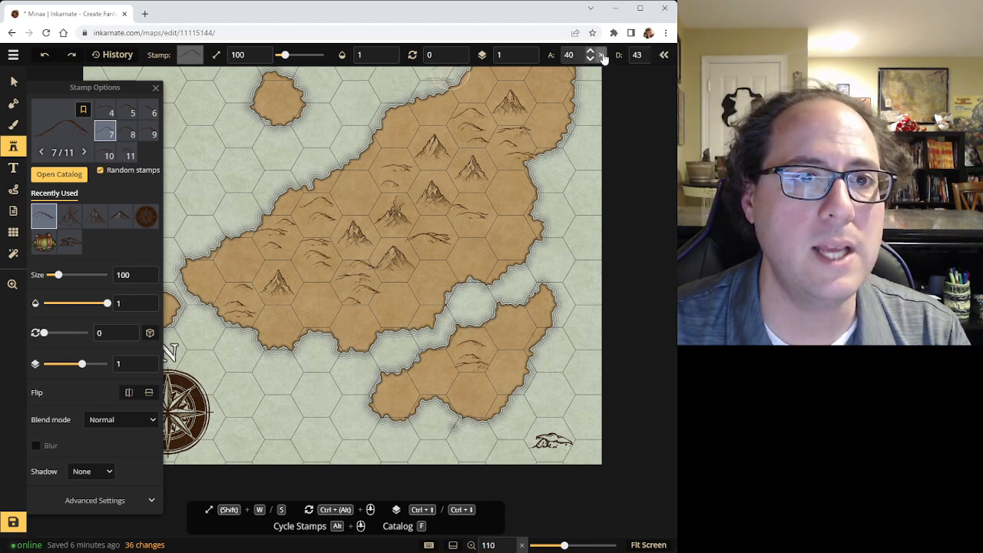
{"action": "left_click", "coordinate": [398, 394]}
{"action": "left_click", "coordinate": [399, 403]}
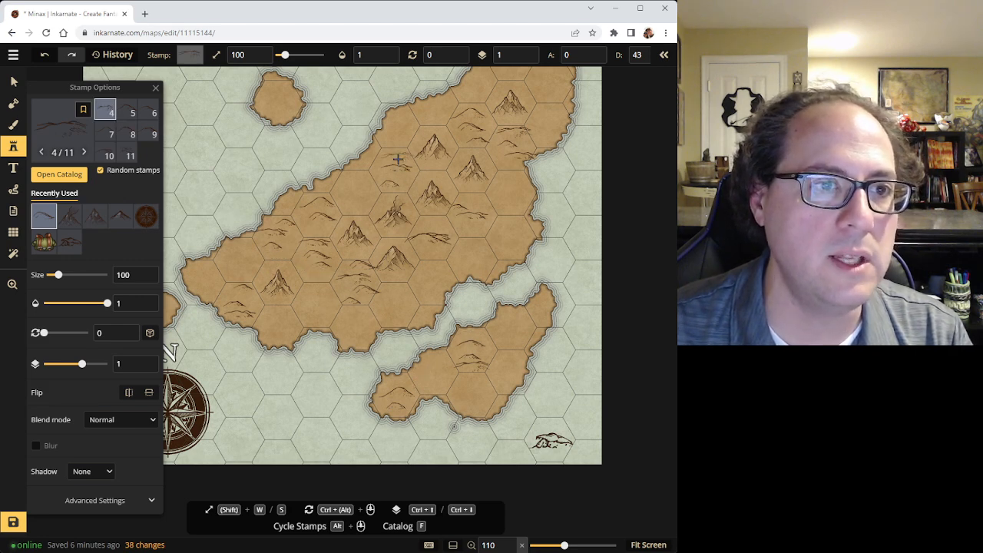
Add a single random hill stamp to each of two hexes just east and southeast of the main landmass's central volcano
{"action": "left_click", "coordinate": [438, 240]}
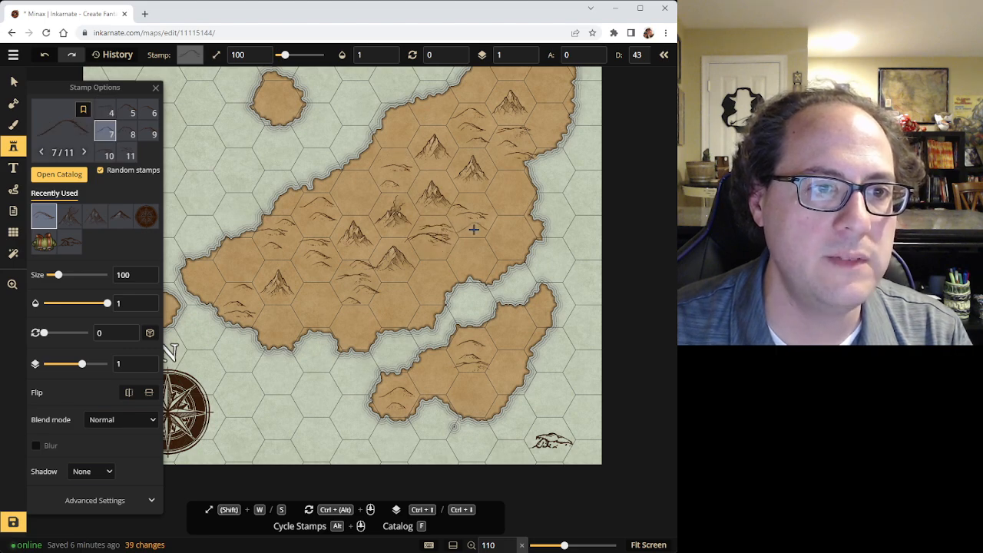
{"action": "left_click", "coordinate": [474, 229]}
{"action": "scroll", "coordinate": [421, 301], "scroll_direction": "down", "scroll_amount": 2}
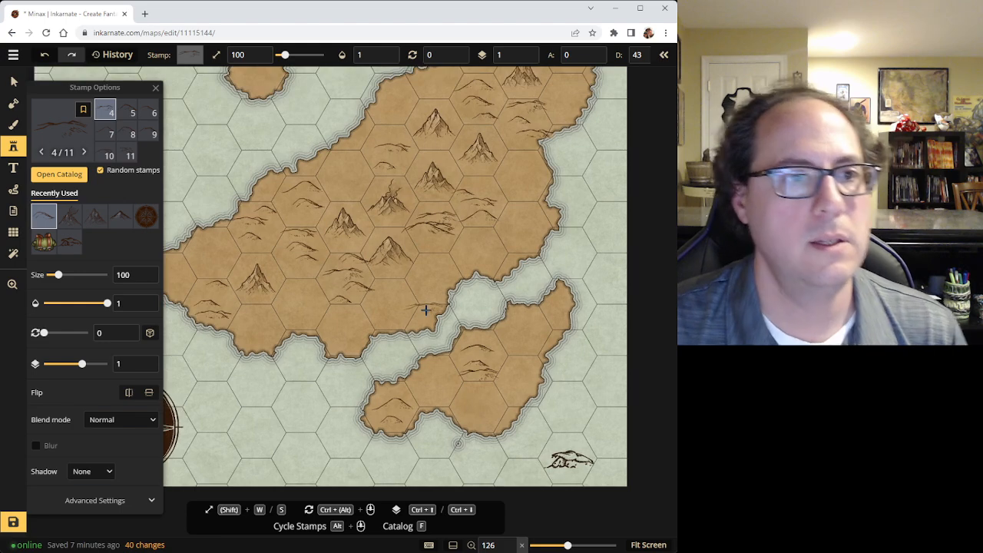
{"action": "scroll", "coordinate": [422, 304], "scroll_direction": "down", "scroll_amount": 4}
Enlarge the main landmass's central volcano to size 136, shift it slightly within its hex, and clear the selection
{"action": "left_click", "coordinate": [13, 82]}
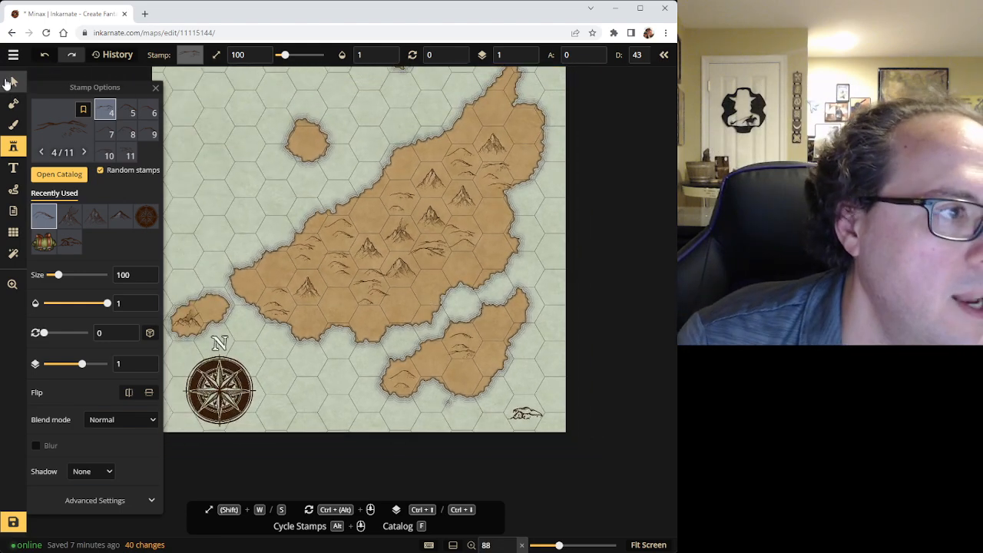
{"action": "left_click", "coordinate": [405, 228]}
{"action": "scroll", "coordinate": [405, 229], "scroll_direction": "up", "scroll_amount": 6}
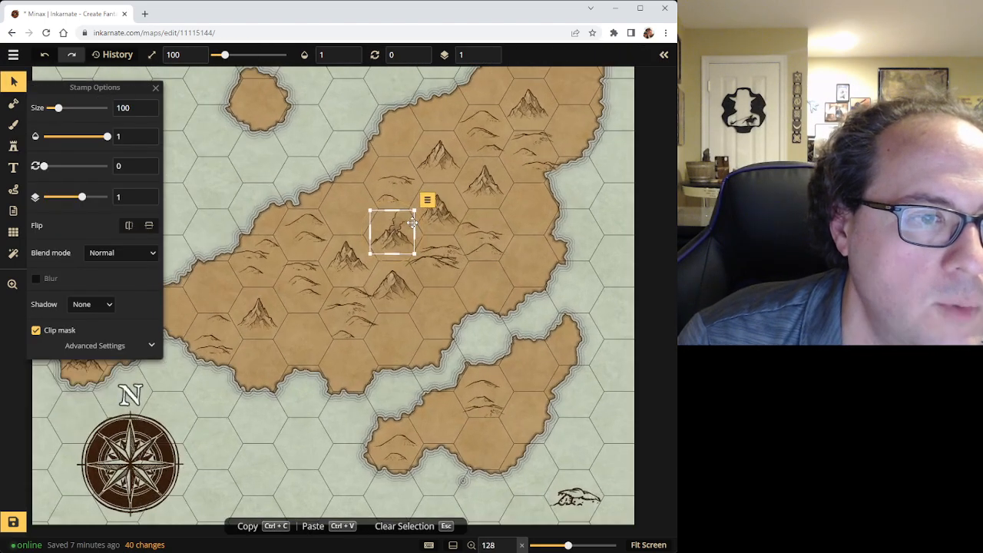
{"action": "left_click_drag", "start_coordinate": [414, 207], "coordinate": [421, 192]}
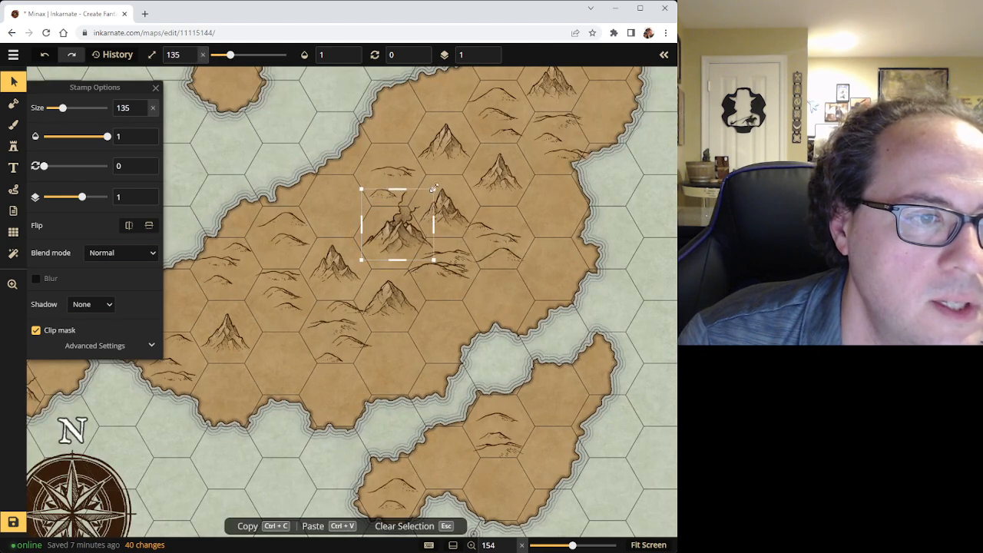
{"action": "left_click_drag", "start_coordinate": [396, 238], "coordinate": [399, 241]}
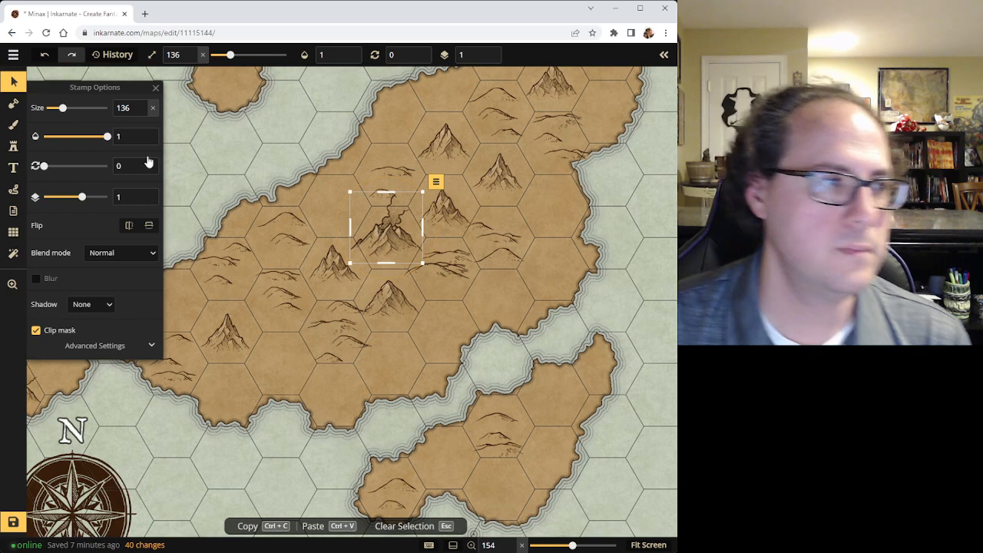
{"action": "left_click", "coordinate": [14, 82]}
{"action": "left_click", "coordinate": [117, 203]}
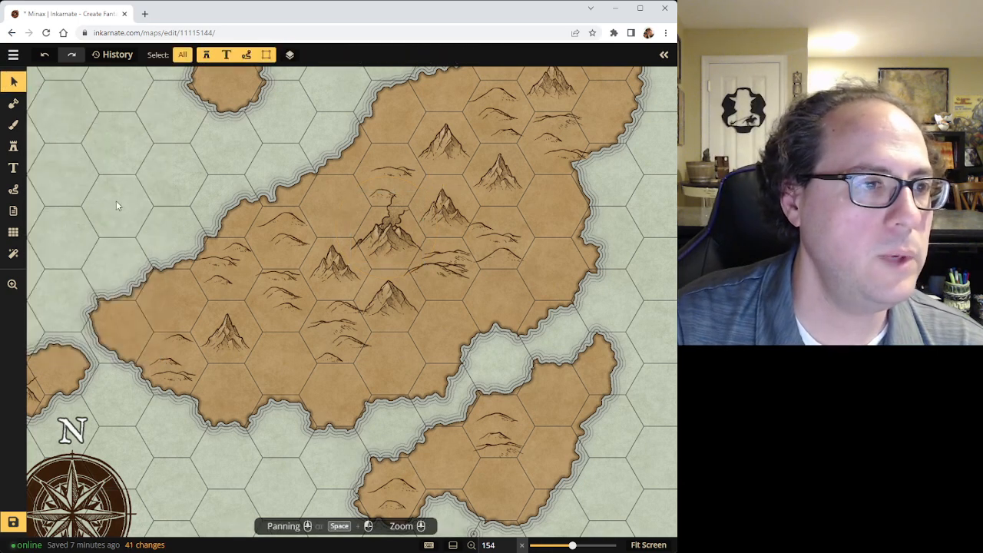
Choose the Pine Trees Shaded stamp set from the Parchment World trees in the stamp catalog
{"action": "scroll", "coordinate": [284, 278], "scroll_direction": "down", "scroll_amount": 5}
{"action": "scroll", "coordinate": [282, 265], "scroll_direction": "down", "scroll_amount": 2}
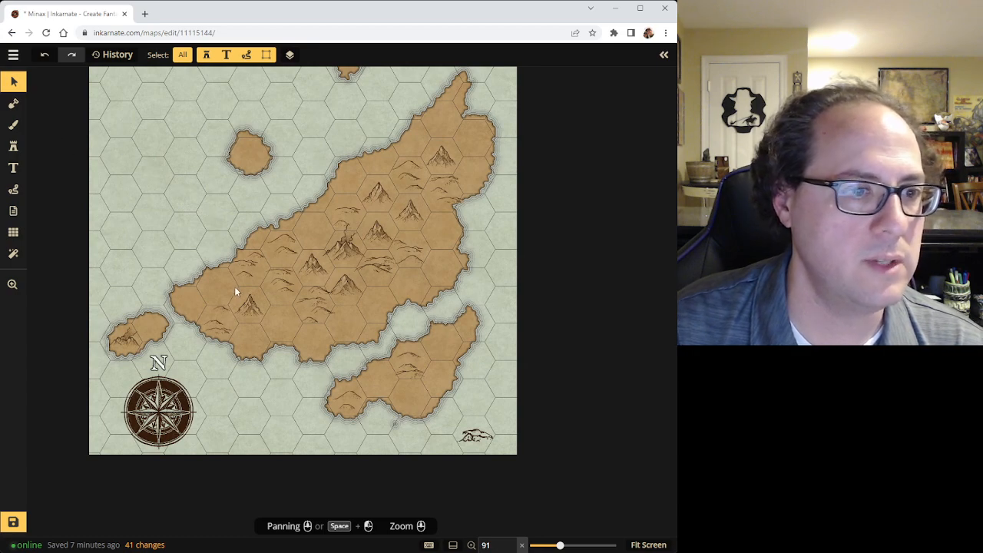
{"action": "scroll", "coordinate": [251, 267], "scroll_direction": "up", "scroll_amount": 4}
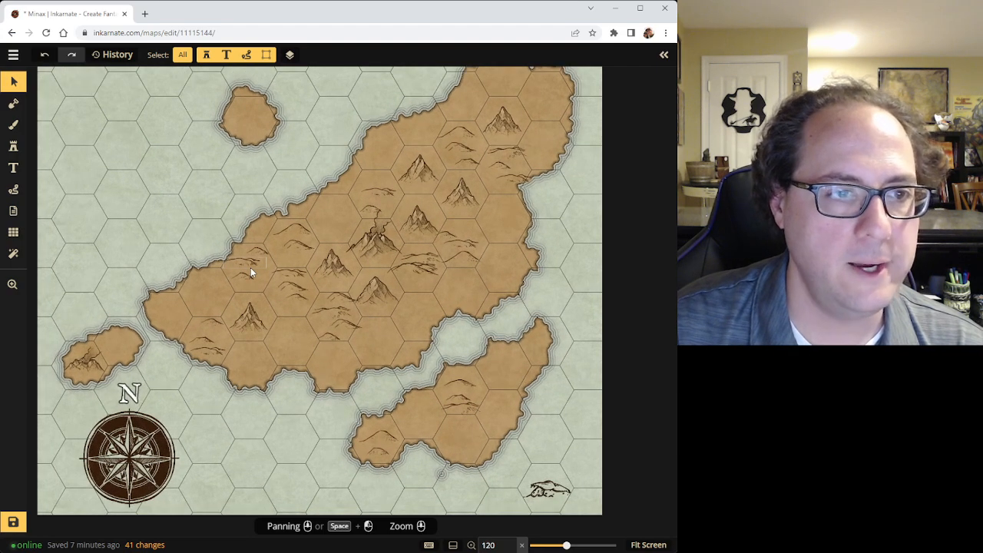
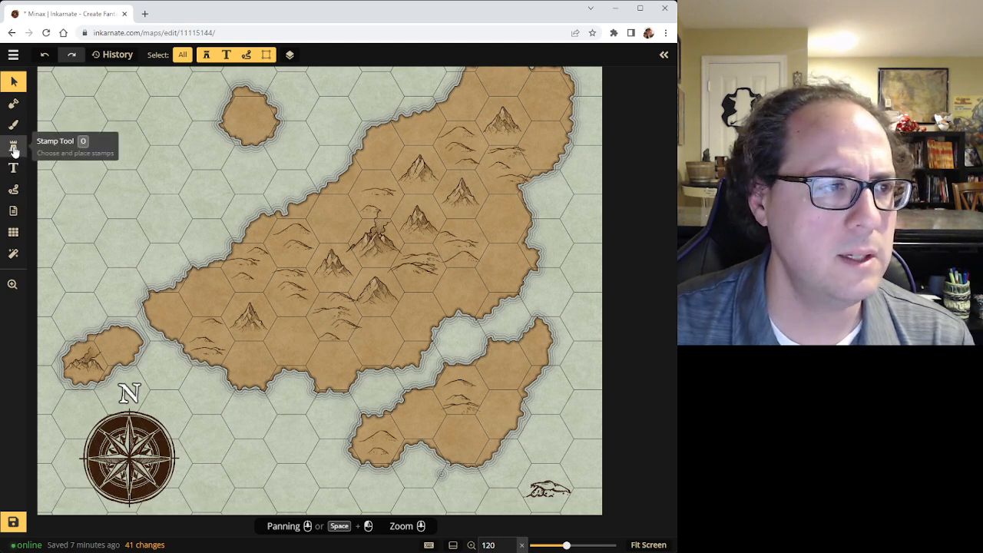
{"action": "left_click", "coordinate": [13, 146]}
{"action": "left_click", "coordinate": [89, 154]}
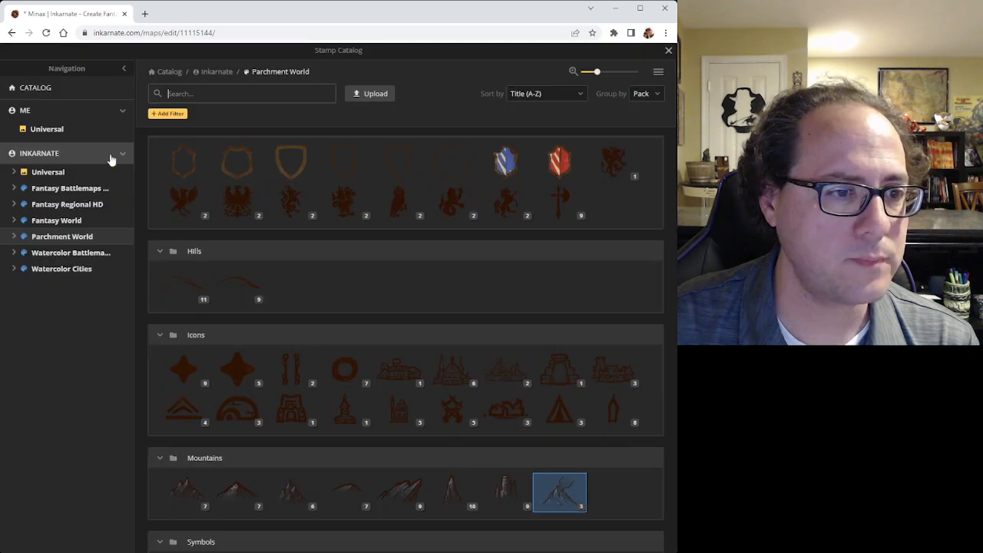
{"action": "scroll", "coordinate": [470, 434], "scroll_direction": "down", "scroll_amount": 4}
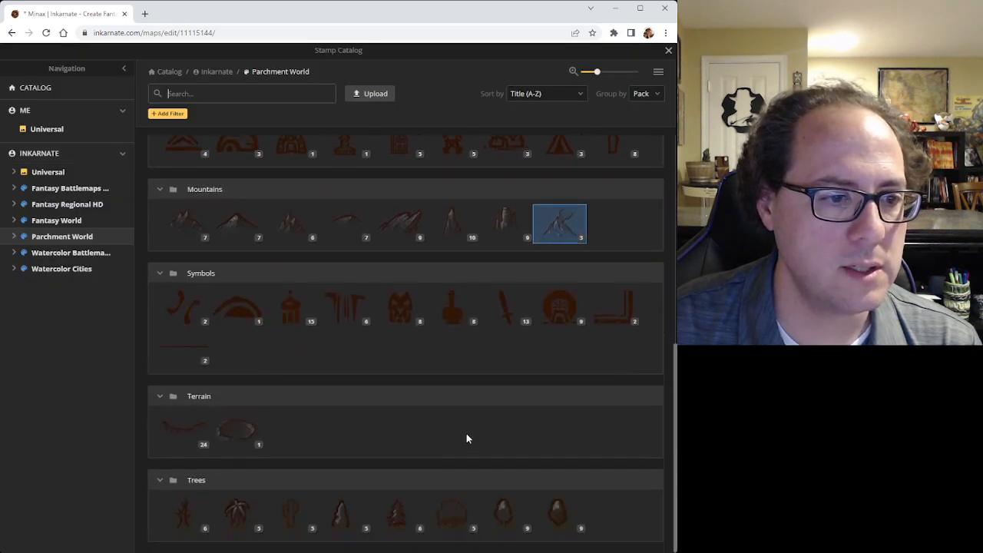
{"action": "mouse_move", "coordinate": [386, 528]}
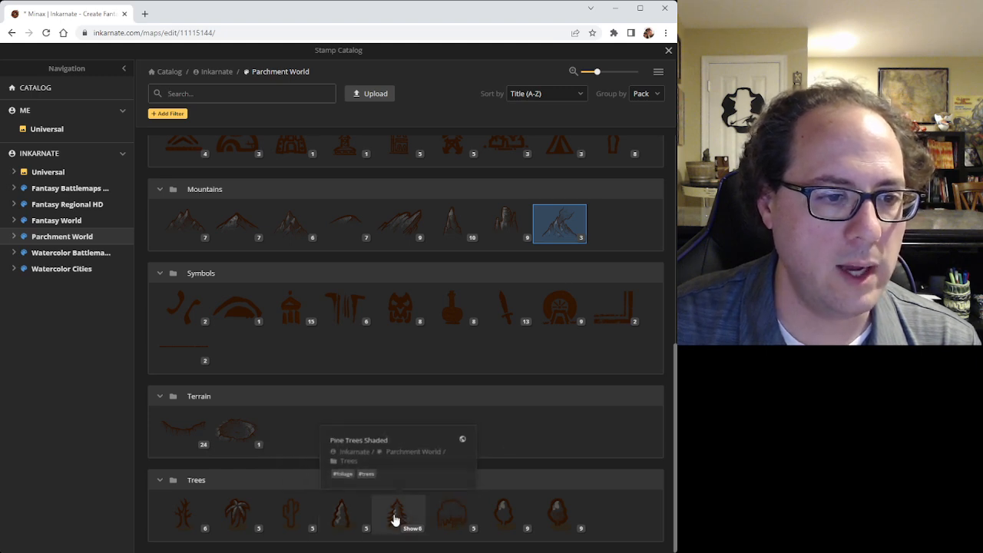
{"action": "left_click", "coordinate": [400, 516]}
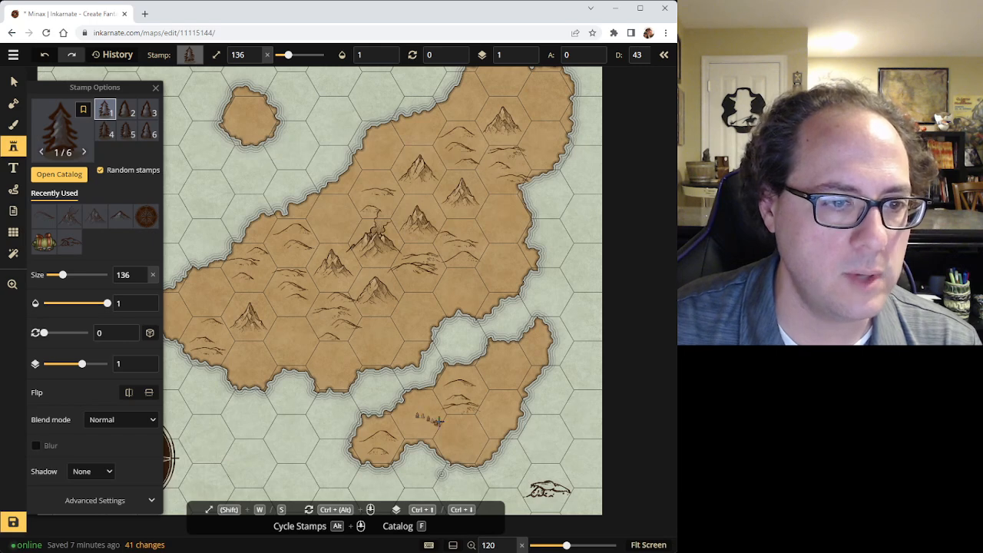
Try scattering pines at size 136 on the southeastern island and at sizes 104 and 222 on the northwestern islet, undoing the attempts
{"action": "left_click_drag", "start_coordinate": [436, 425], "coordinate": [400, 415]}
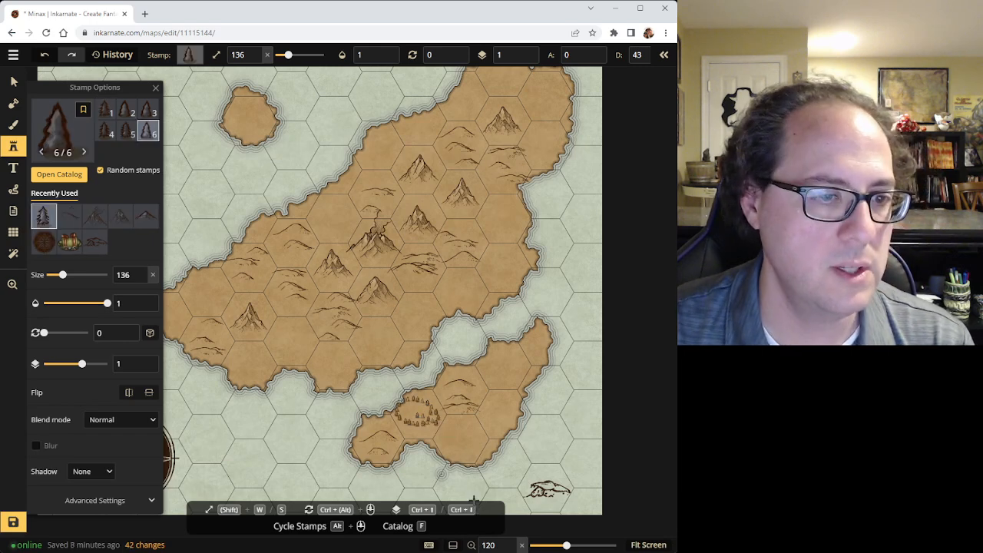
{"action": "key", "text": "ctrl+z"}
{"action": "left_click_drag", "start_coordinate": [288, 56], "coordinate": [285, 55]}
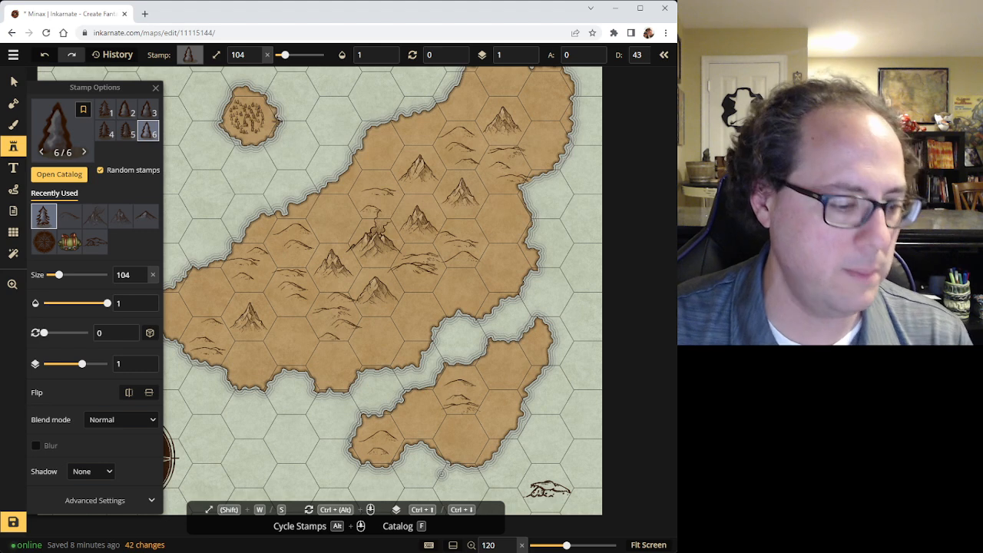
{"action": "left_click_drag", "start_coordinate": [284, 55], "coordinate": [297, 56]}
{"action": "left_click", "coordinate": [250, 127]}
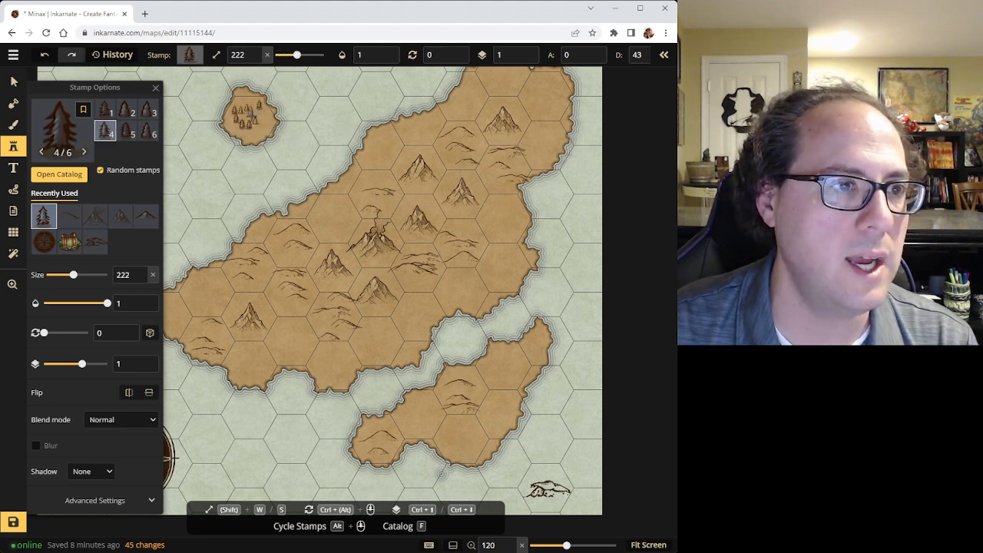
{"action": "left_click", "coordinate": [253, 126]}
{"action": "key", "text": "ctrl+z"}
{"action": "key", "text": "ctrl+z"}
{"action": "key", "text": "ctrl+z"}
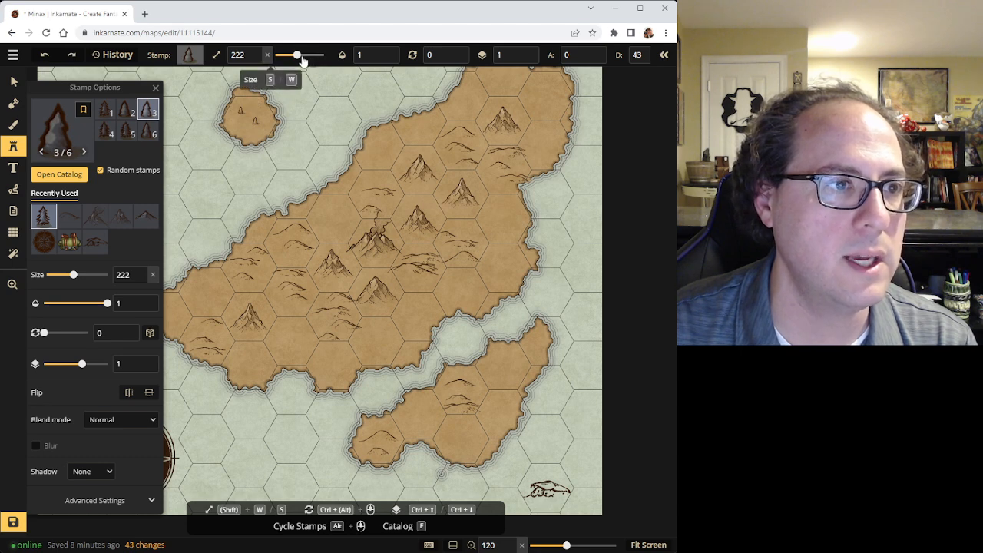
Fill the northwestern islet with random pine trees at size 244, using placement area 25
{"action": "left_click_drag", "start_coordinate": [297, 55], "coordinate": [300, 55]}
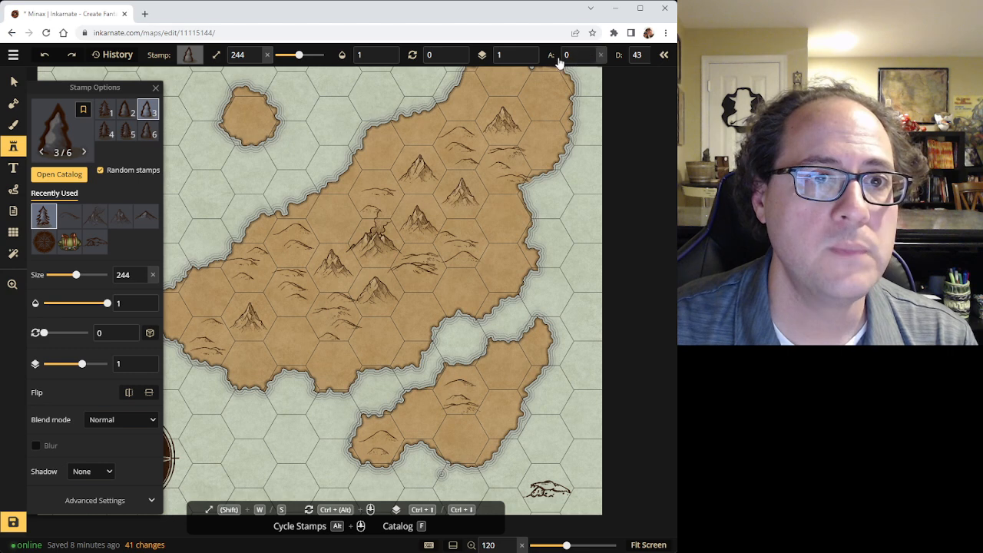
{"action": "left_click", "coordinate": [600, 55]}
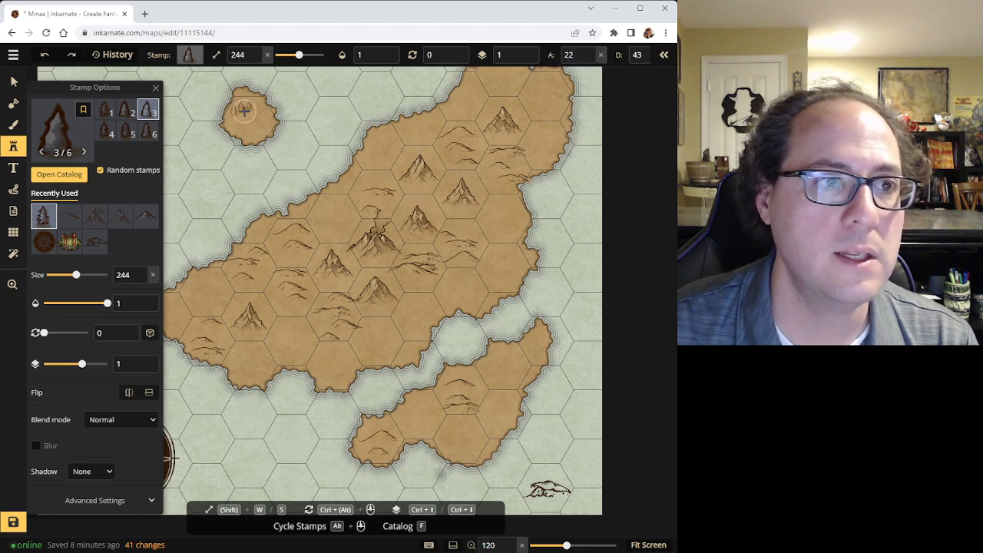
{"action": "left_click", "coordinate": [591, 52]}
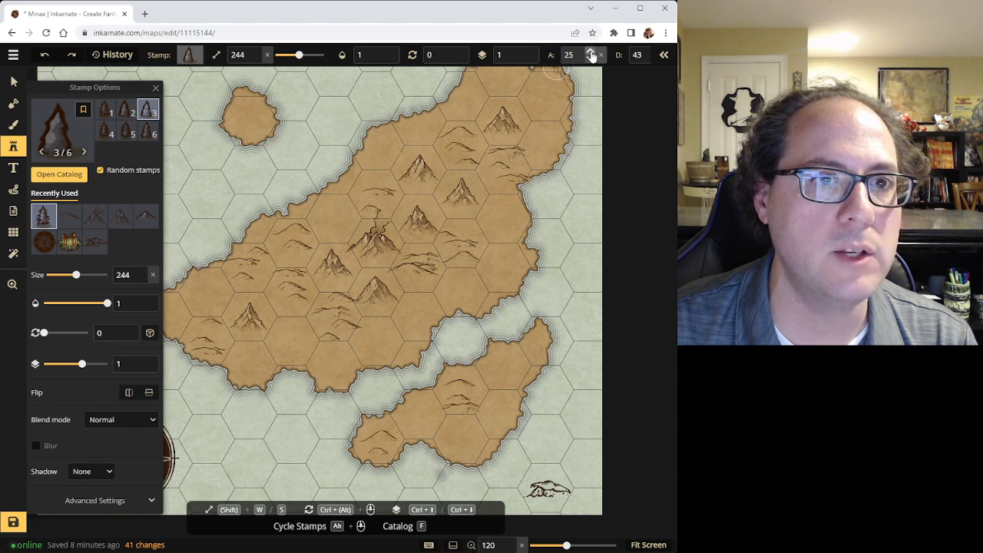
{"action": "left_click", "coordinate": [250, 129]}
{"action": "left_click", "coordinate": [239, 117]}
{"action": "left_click", "coordinate": [244, 104]}
{"action": "left_click", "coordinate": [255, 121]}
{"action": "left_click", "coordinate": [257, 121]}
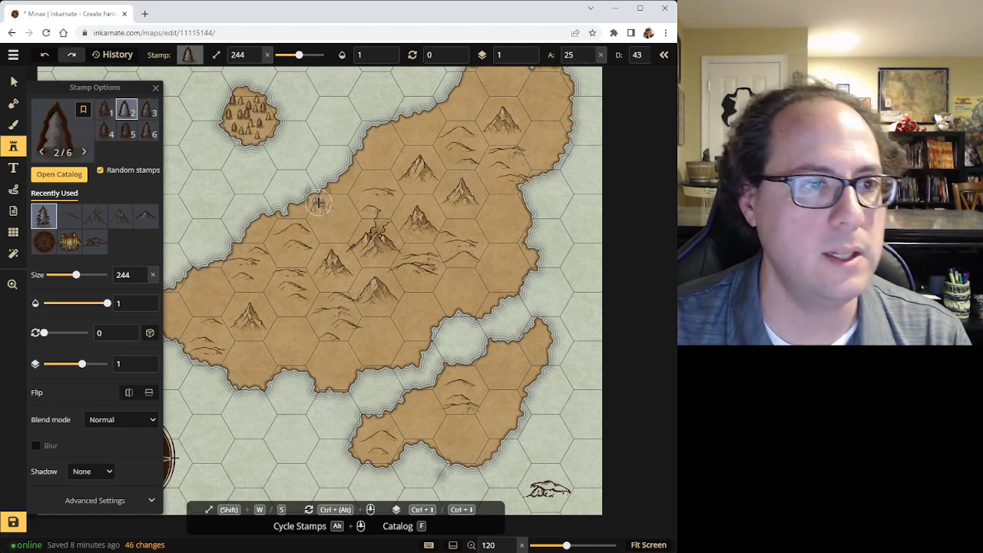
Paint a band of random pine trees along the main landmass's northwest coast, from beside the volcano up to the northern tip
{"action": "mouse_move", "coordinate": [324, 212]}
{"action": "left_mouse_down"}
{"action": "mouse_move", "coordinate": [331, 225]}
{"action": "mouse_move", "coordinate": [378, 148]}
{"action": "mouse_move", "coordinate": [426, 130]}
{"action": "left_mouse_up"}
{"action": "left_click", "coordinate": [423, 131]}
{"action": "mouse_move", "coordinate": [470, 106]}
{"action": "left_mouse_down"}
{"action": "mouse_move", "coordinate": [463, 111]}
{"action": "mouse_move", "coordinate": [521, 100]}
{"action": "mouse_move", "coordinate": [498, 86]}
{"action": "mouse_move", "coordinate": [505, 77]}
{"action": "left_mouse_up"}
{"action": "scroll", "coordinate": [520, 100], "scroll_direction": "down", "scroll_amount": 3}
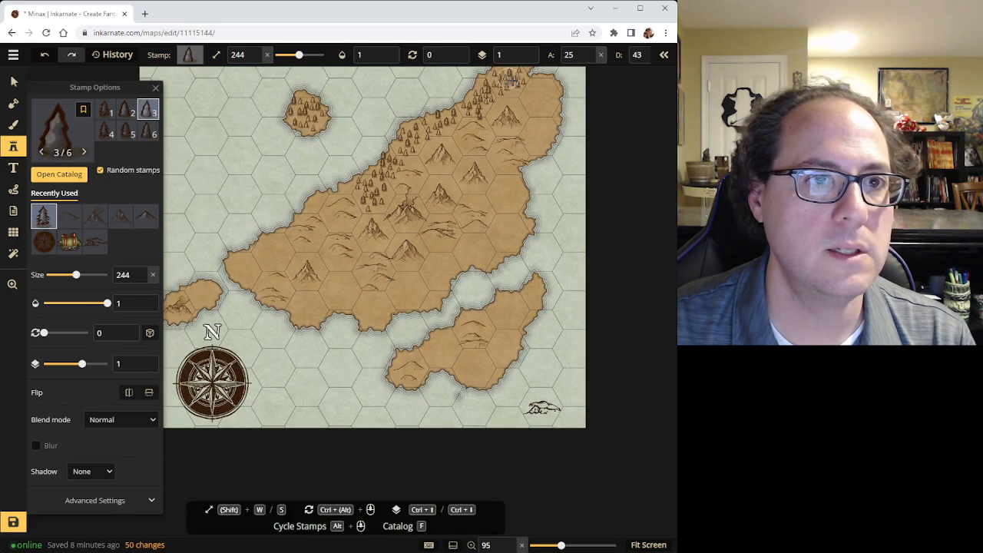
{"action": "left_click_drag", "start_coordinate": [535, 176], "coordinate": [509, 215]}
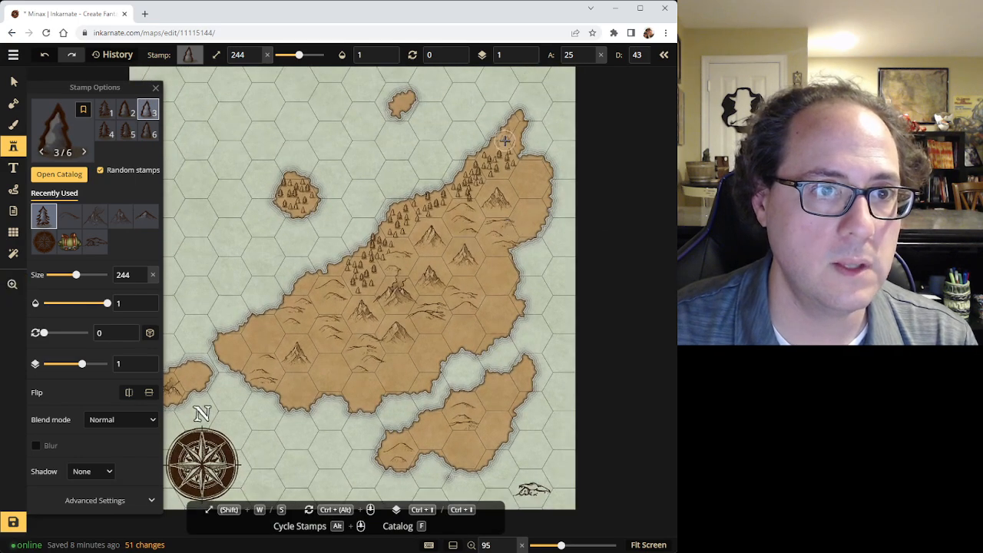
{"action": "left_click", "coordinate": [504, 233]}
{"action": "scroll", "coordinate": [504, 233], "scroll_direction": "up", "scroll_amount": 1}
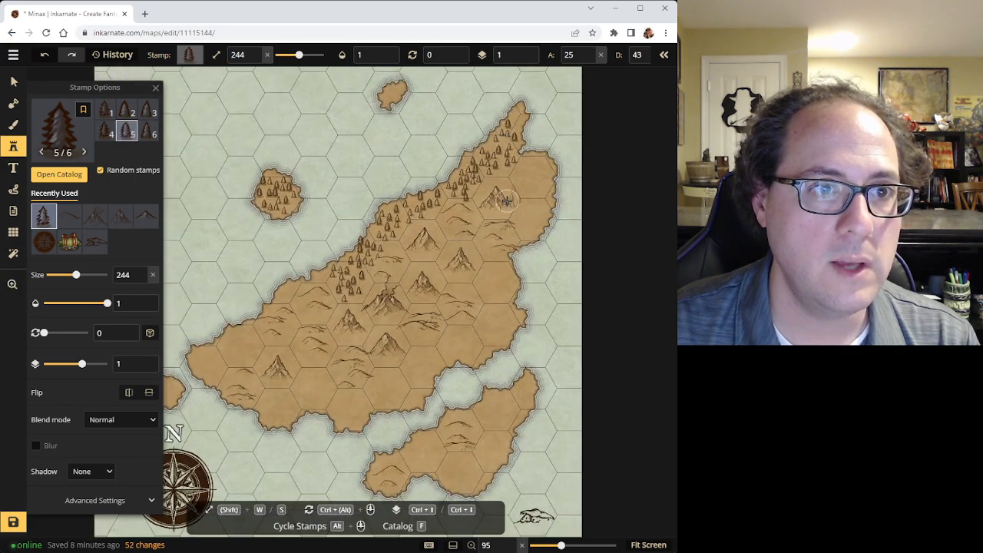
{"action": "left_click", "coordinate": [591, 61]}
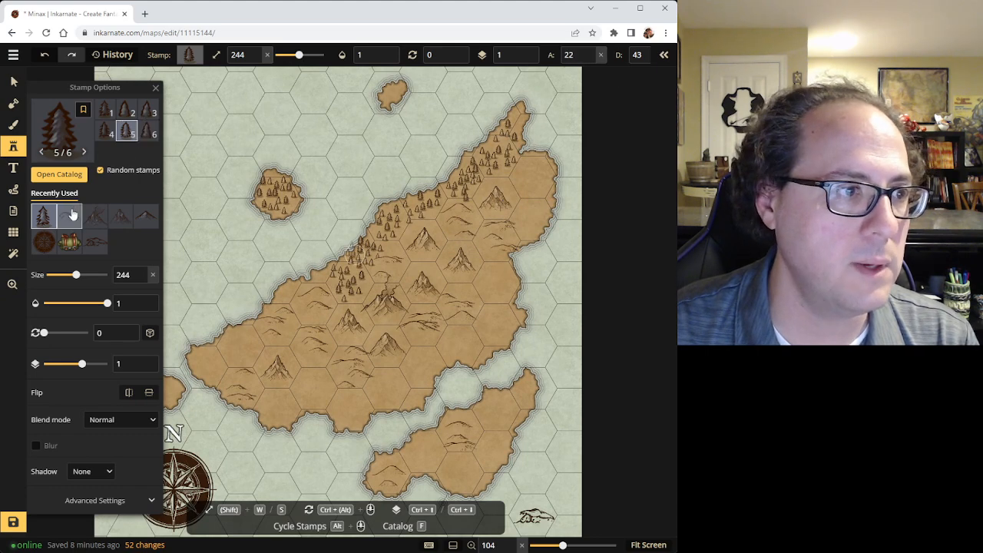
{"action": "left_click", "coordinate": [15, 83]}
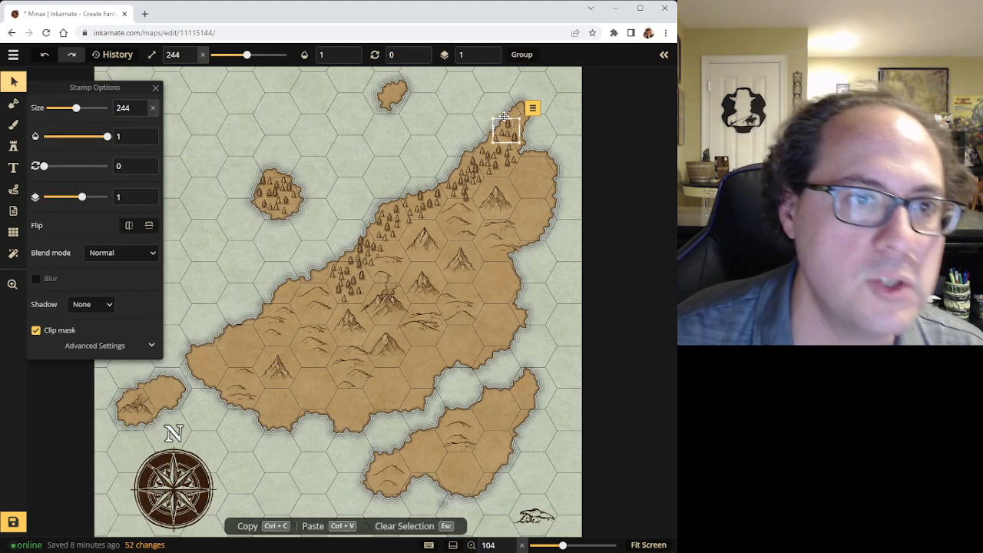
{"action": "left_click", "coordinate": [483, 107]}
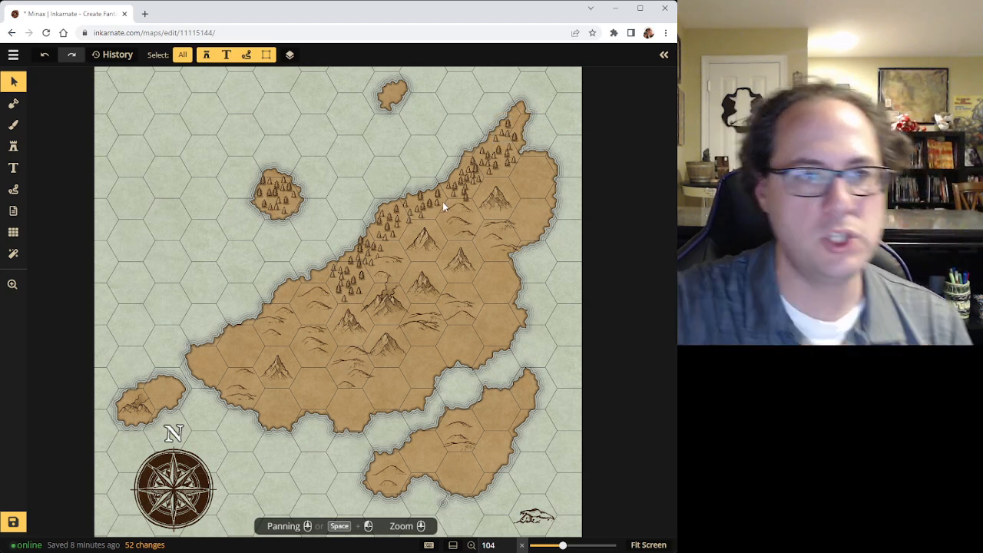
{"action": "left_click", "coordinate": [13, 124]}
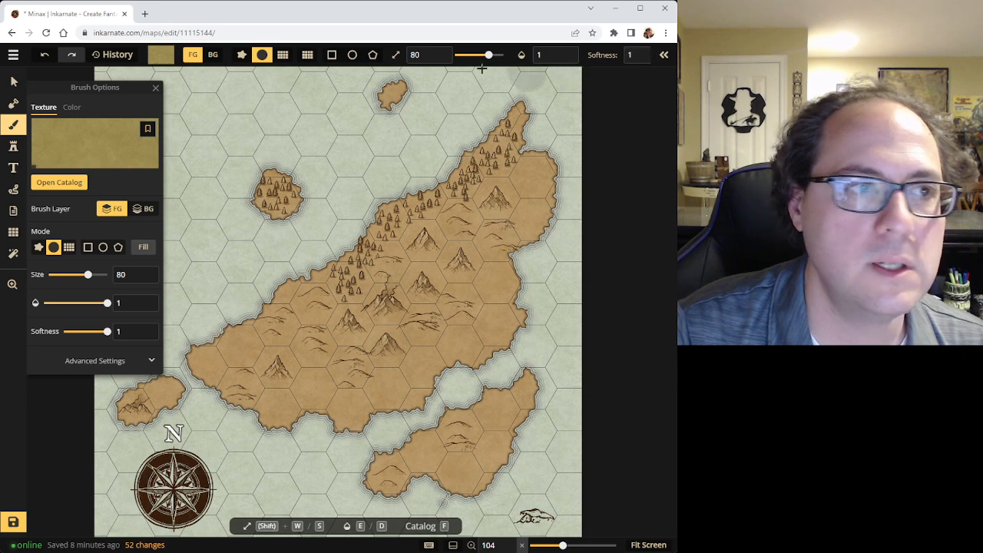
Reduce the placement area to 7 and fill gaps in the pine forest near the main landmass's northern tip
{"action": "left_click", "coordinate": [13, 146]}
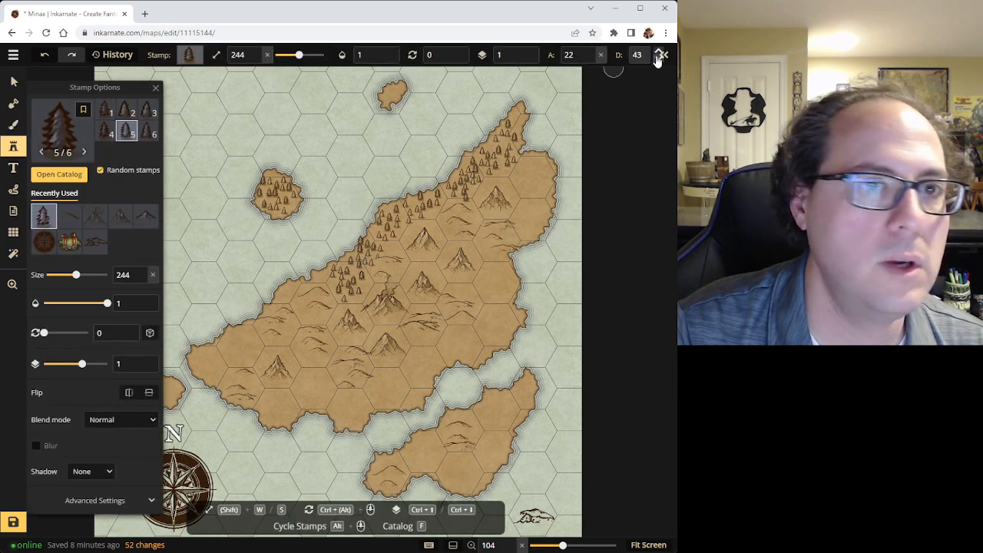
{"action": "left_click", "coordinate": [591, 59]}
{"action": "left_click", "coordinate": [590, 60]}
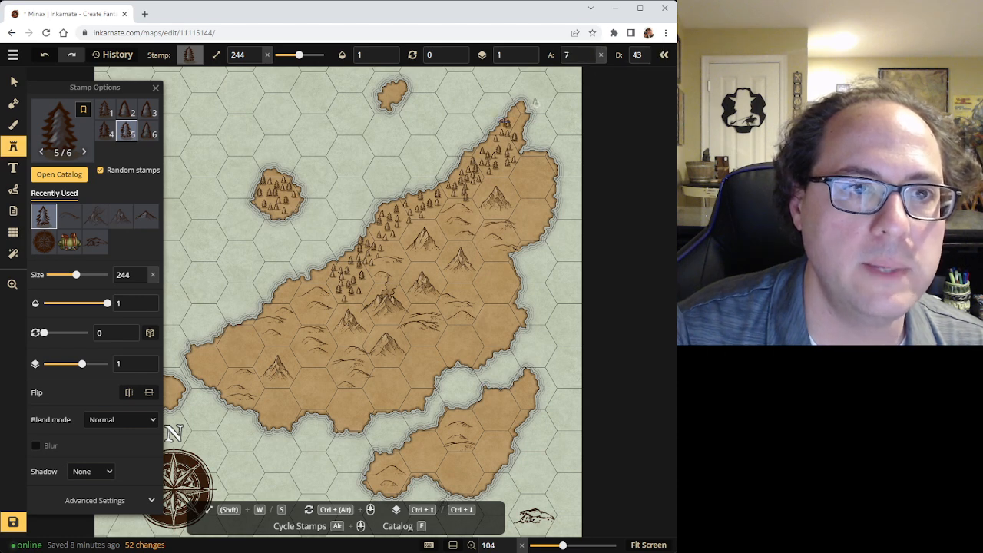
{"action": "left_click", "coordinate": [474, 162]}
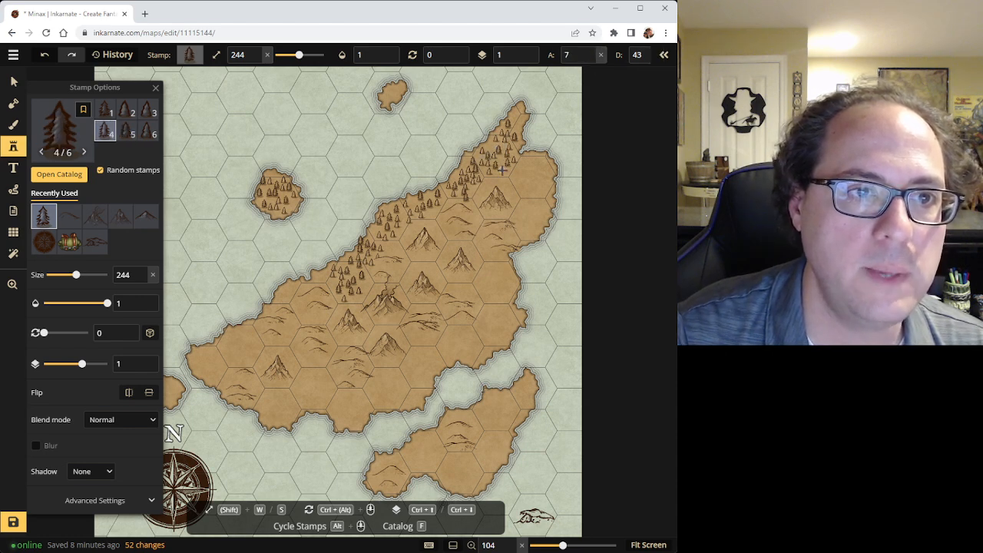
{"action": "left_click", "coordinate": [502, 154]}
{"action": "left_click", "coordinate": [497, 167]}
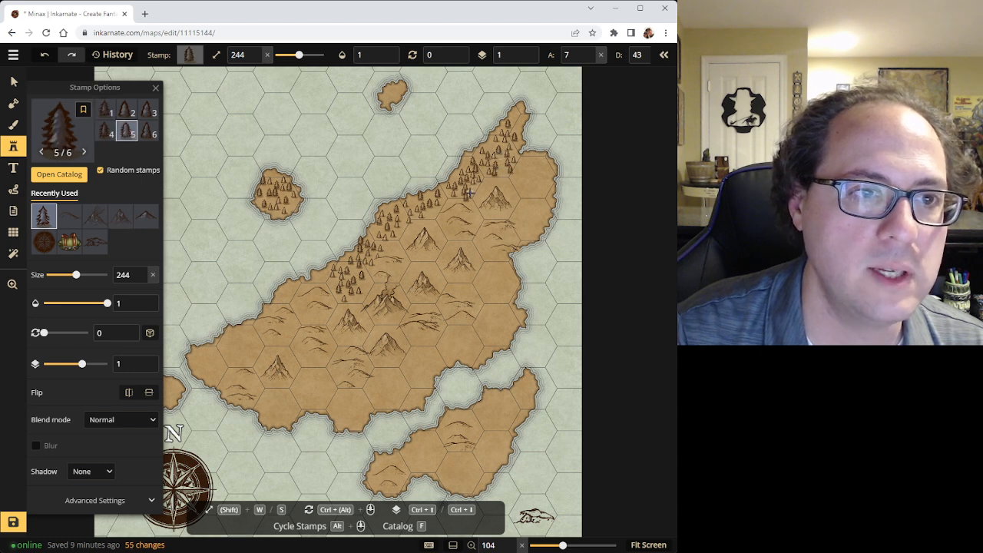
Add individual pine trees to the thin spots along the inland edge of the coastal forest, working southwest toward the volcano
{"action": "left_click", "coordinate": [470, 191]}
{"action": "left_click", "coordinate": [477, 181]}
{"action": "left_click", "coordinate": [451, 193]}
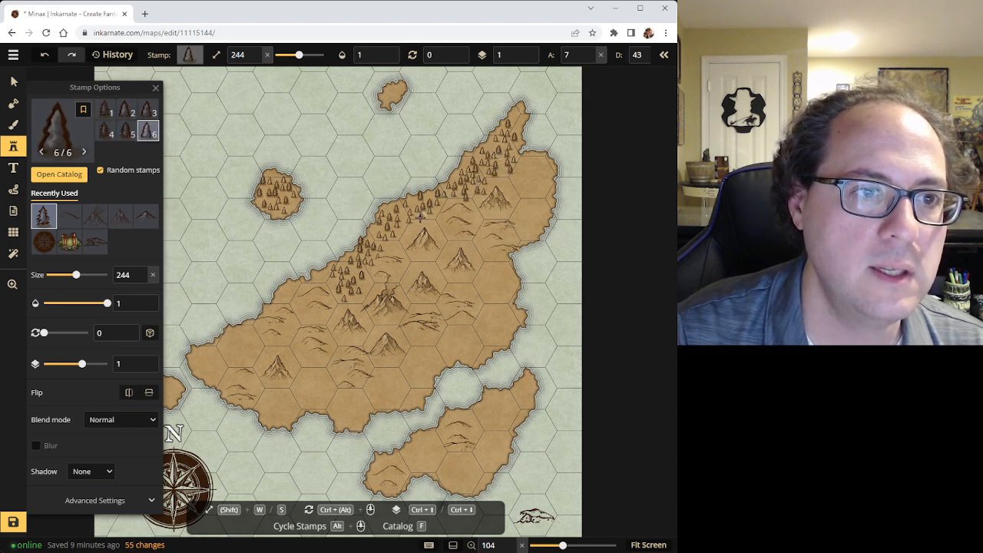
{"action": "left_click", "coordinate": [415, 209]}
{"action": "left_click", "coordinate": [398, 230]}
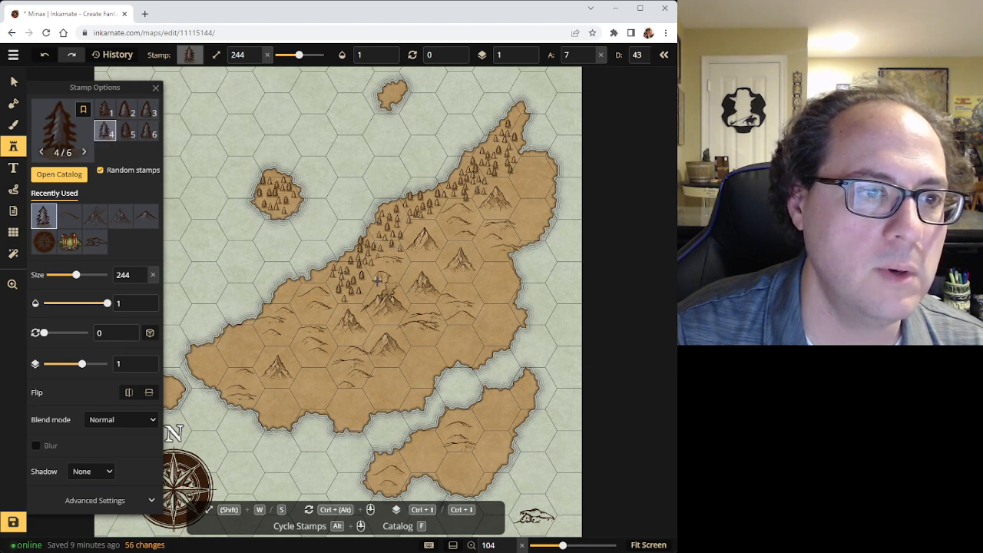
Extend the pine forest southwest along the main landmass's coast, from beside the volcano past the mountain southwest of it
{"action": "left_click", "coordinate": [340, 308]}
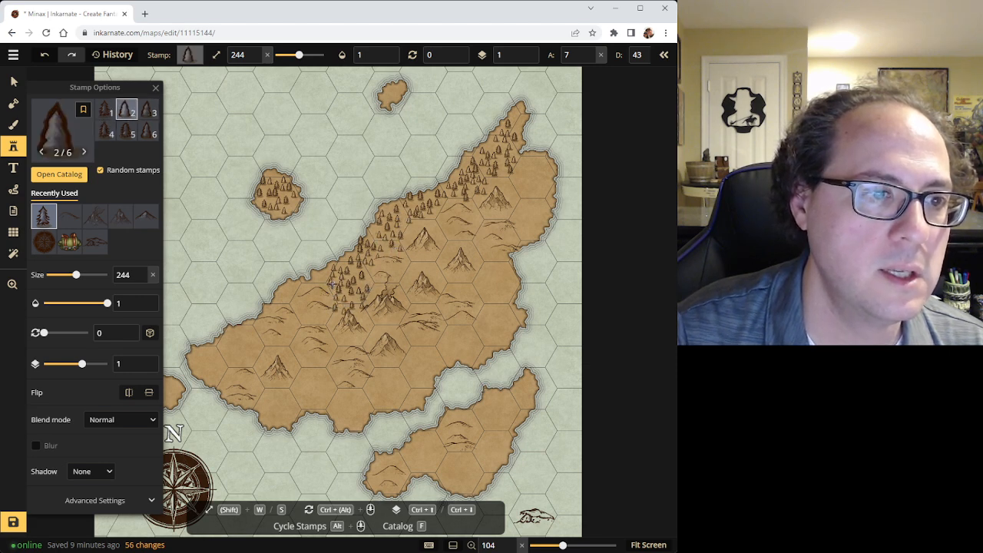
{"action": "left_click", "coordinate": [331, 284]}
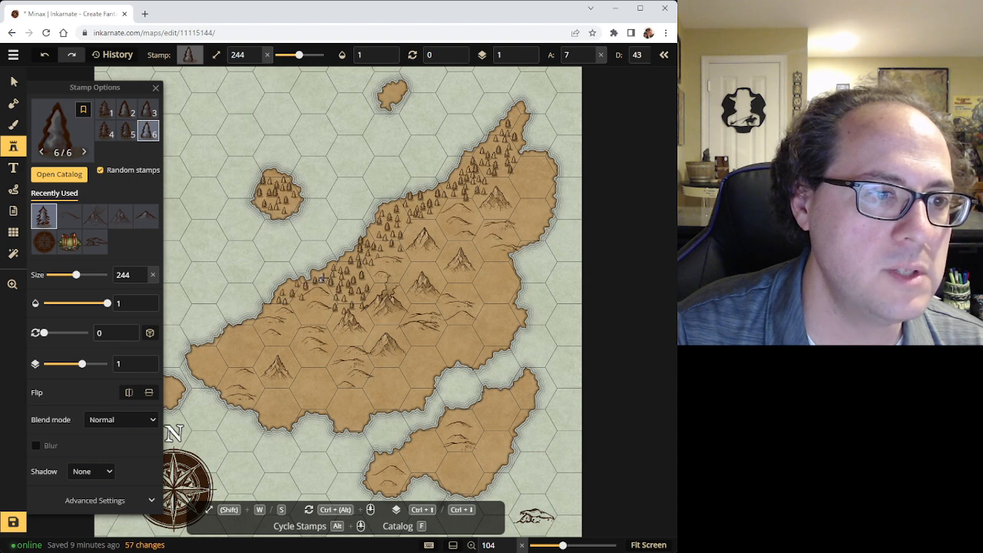
{"action": "left_click", "coordinate": [318, 279]}
Fill thin spots in the northern coastal forest with more pine trees, including the area beside the northernmost mountain
{"action": "left_click", "coordinate": [411, 222]}
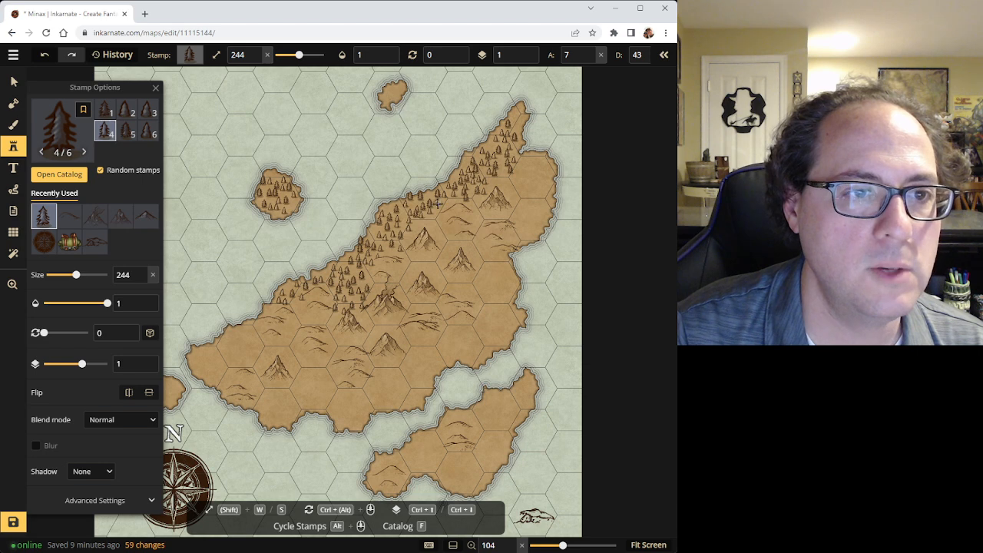
{"action": "left_click", "coordinate": [439, 204]}
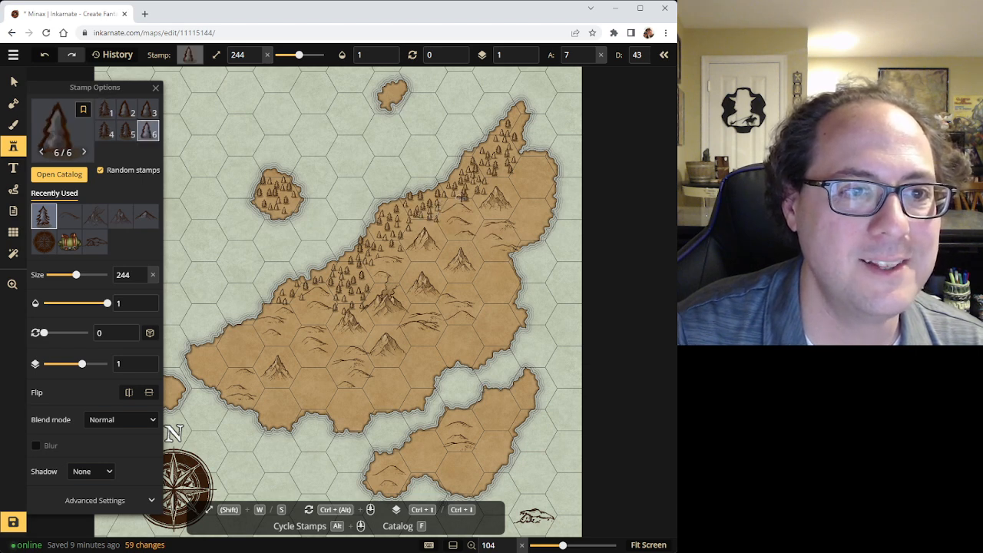
{"action": "left_click", "coordinate": [494, 182]}
{"action": "left_click", "coordinate": [499, 181]}
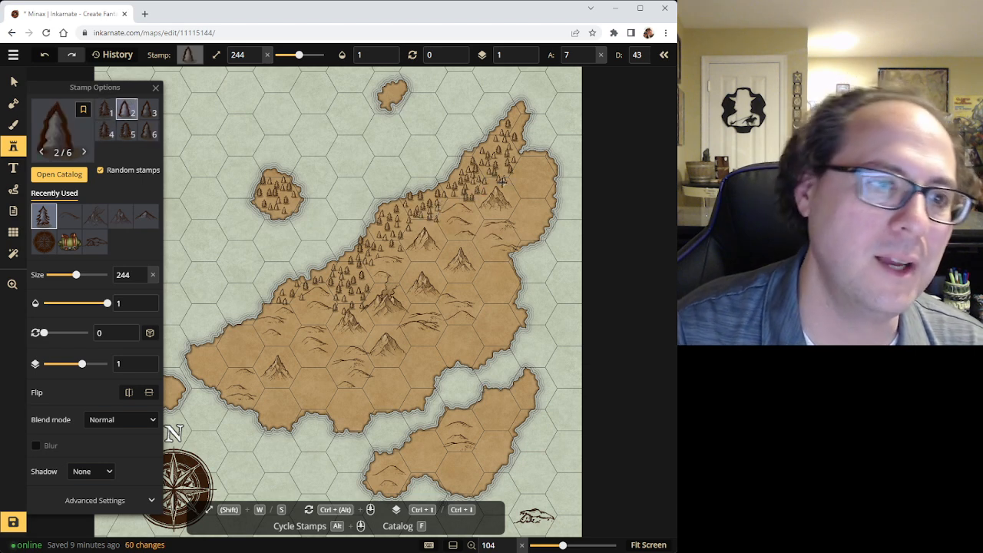
Paint a cluster of random pine trees across the main landmass's western tip, up to the lone western mountain
{"action": "left_click_drag", "start_coordinate": [212, 365], "coordinate": [235, 335]}
{"action": "left_click_drag", "start_coordinate": [211, 370], "coordinate": [247, 336]}
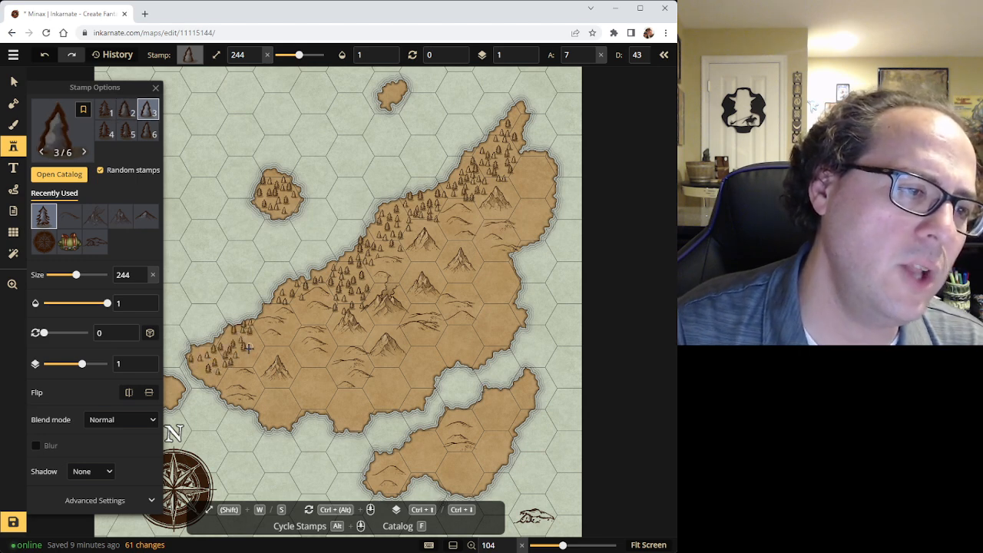
{"action": "left_click", "coordinate": [255, 338]}
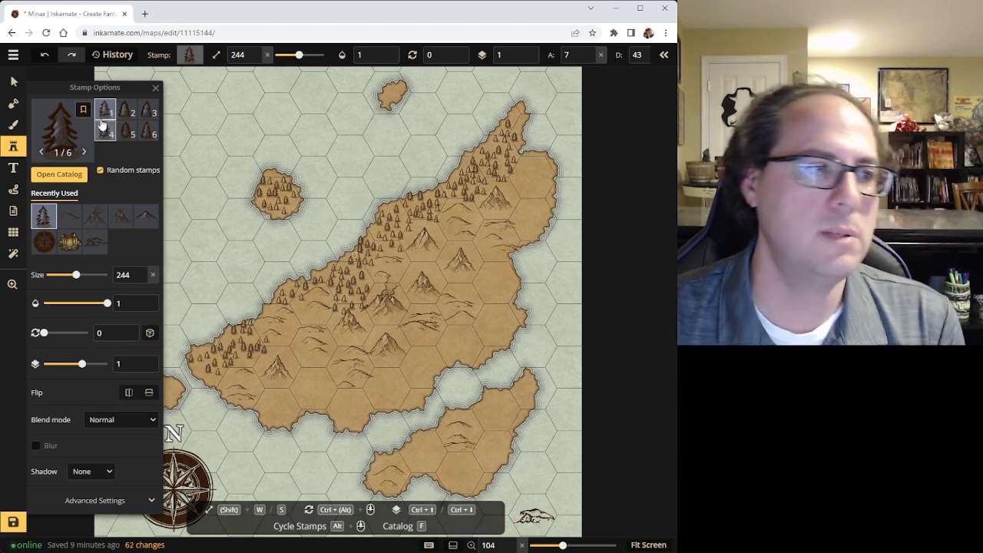
Delete the stray pine trees crowding the coastline on the main landmass's western tip
{"action": "left_click", "coordinate": [13, 81]}
{"action": "left_click", "coordinate": [222, 349]}
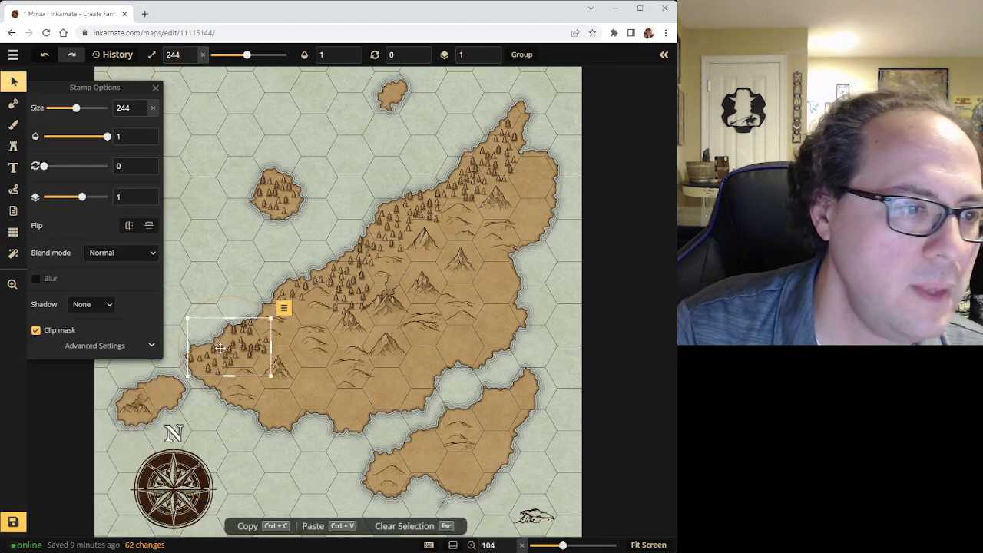
{"action": "scroll", "coordinate": [186, 338], "scroll_direction": "up", "scroll_amount": 2}
{"action": "scroll", "coordinate": [186, 338], "scroll_direction": "up", "scroll_amount": 4}
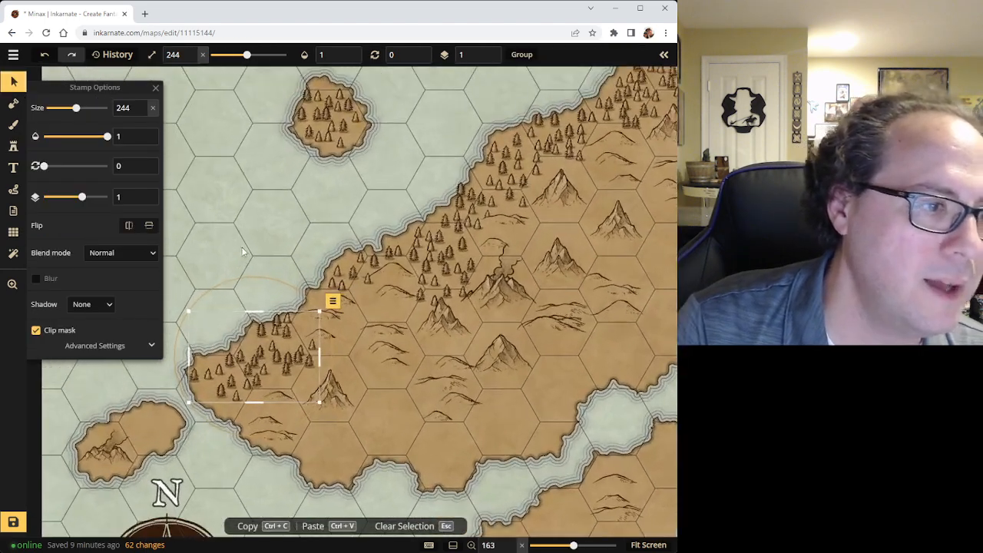
{"action": "key", "text": "space"}
{"action": "key", "text": "Delete"}
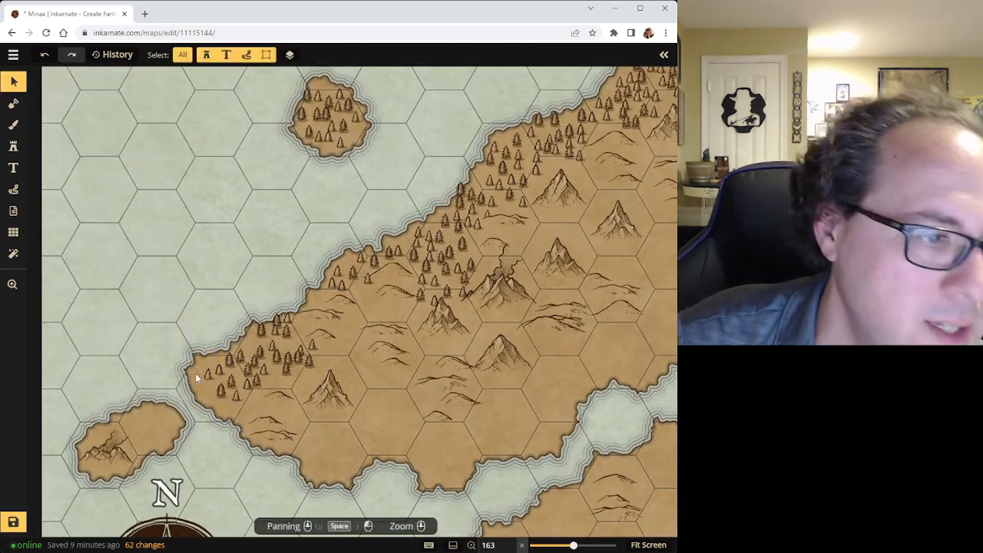
{"action": "left_click", "coordinate": [235, 357]}
{"action": "key", "text": "Delete"}
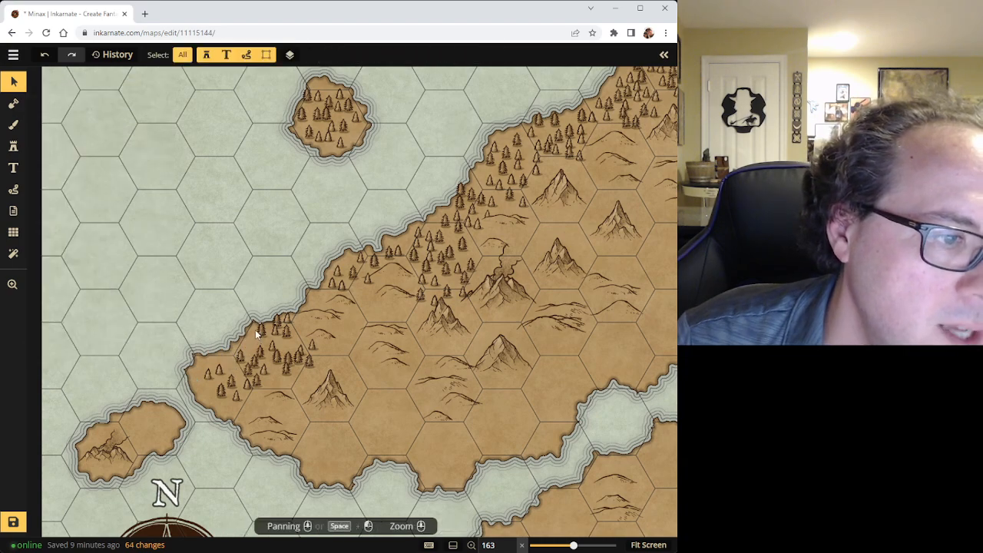
{"action": "left_click", "coordinate": [278, 321]}
{"action": "key", "text": "Delete"}
{"action": "left_click", "coordinate": [276, 328]}
{"action": "key", "text": "Delete"}
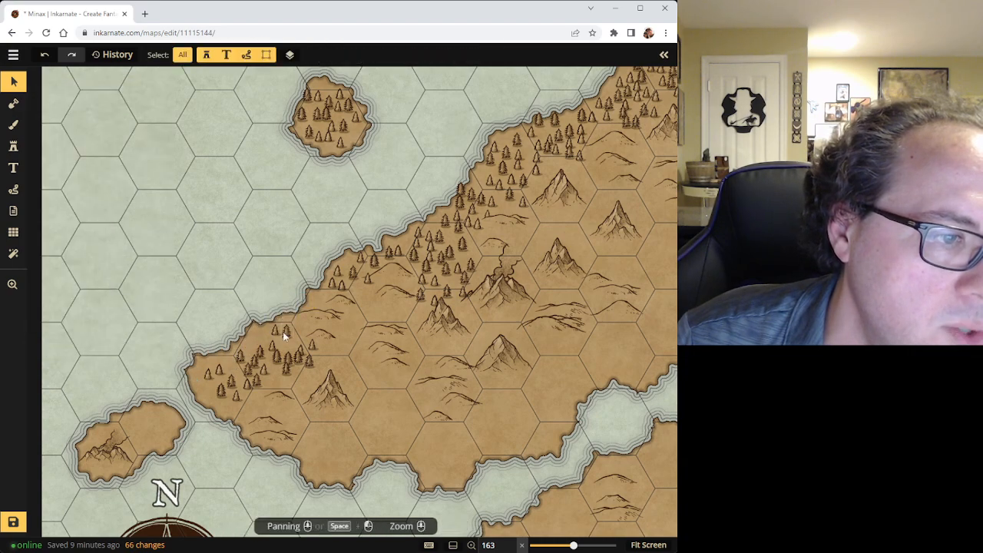
Delete the pine trees along the hilly stretch of coast between the western cluster and the main coastal forest
{"action": "left_click", "coordinate": [340, 272]}
{"action": "key", "text": "Delete"}
{"action": "left_click", "coordinate": [337, 280]}
{"action": "key", "text": "Delete"}
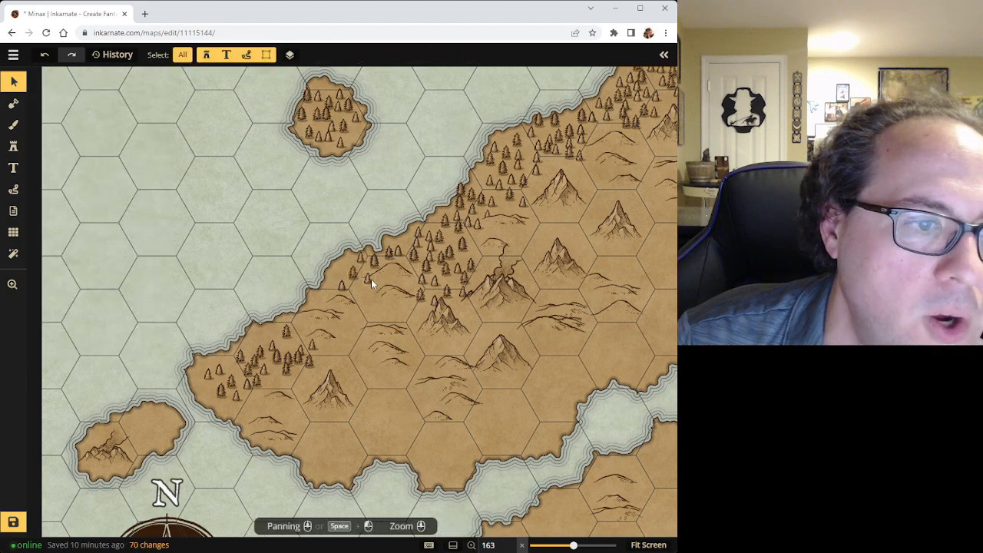
{"action": "left_click", "coordinate": [351, 270]}
{"action": "key", "text": "Delete"}
{"action": "left_click", "coordinate": [366, 258]}
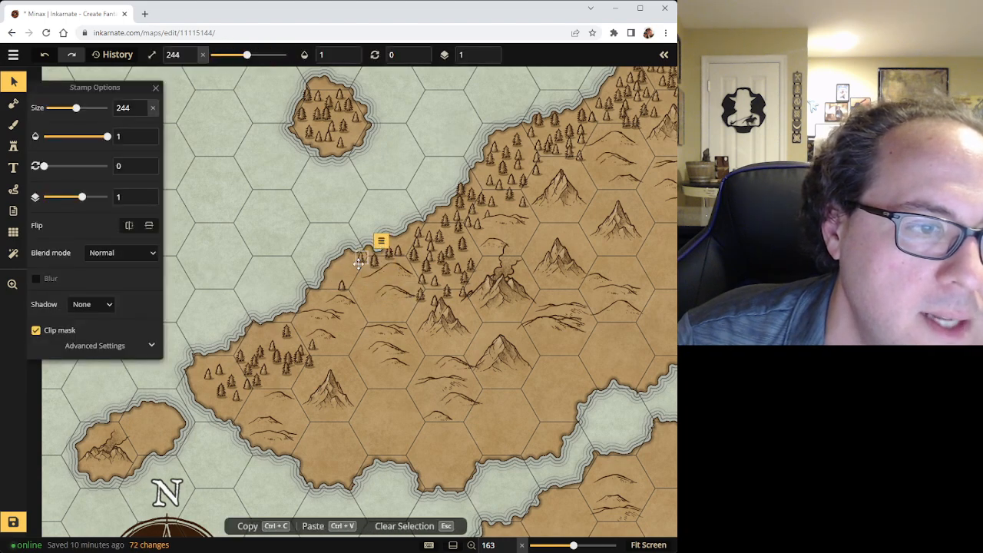
{"action": "key", "text": "Delete"}
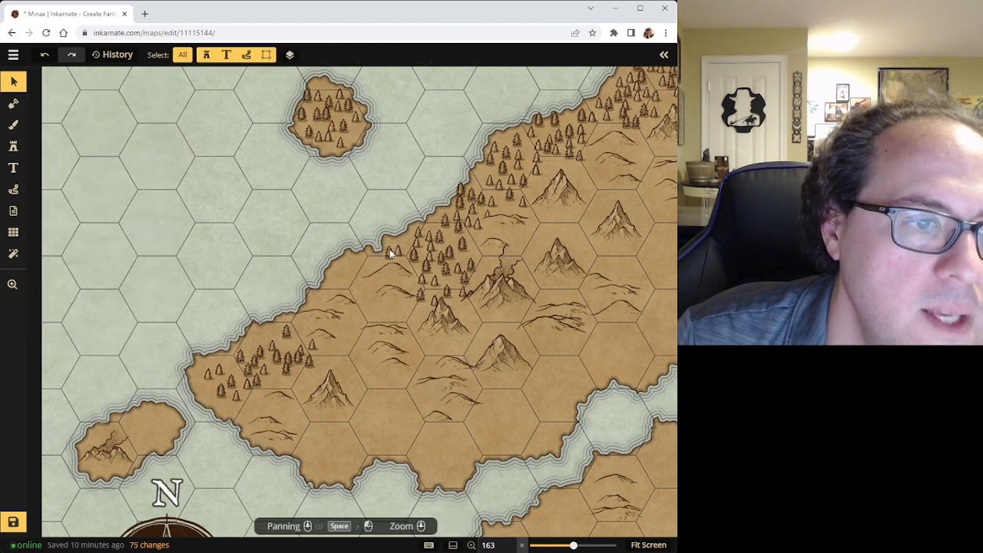
Delete the surplus pine trees at the coastal forest's southwest end and around the mountain southwest of the volcano
{"action": "left_click", "coordinate": [386, 254]}
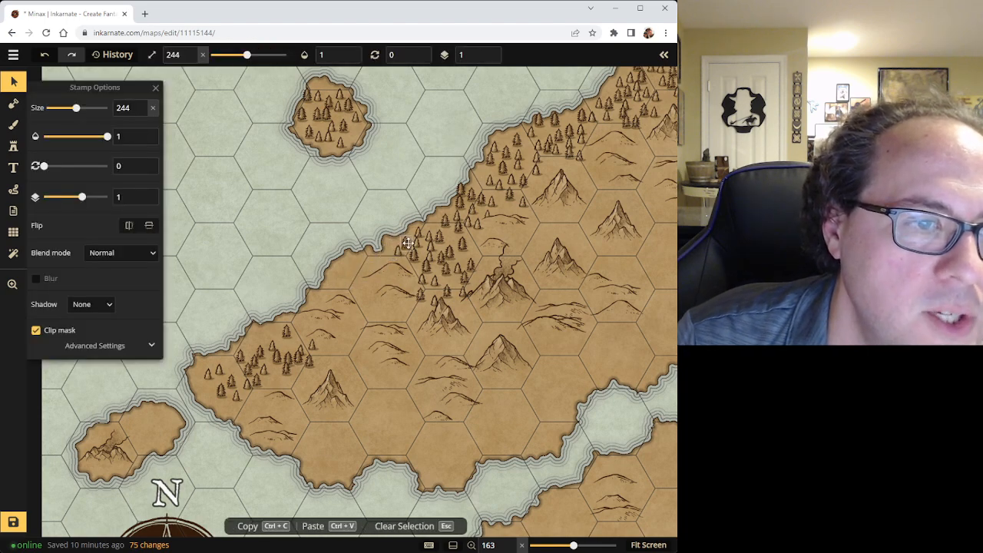
{"action": "left_click_drag", "start_coordinate": [415, 294], "coordinate": [463, 278]}
{"action": "key", "text": "Delete"}
{"action": "left_click", "coordinate": [469, 268]}
{"action": "key", "text": "Delete"}
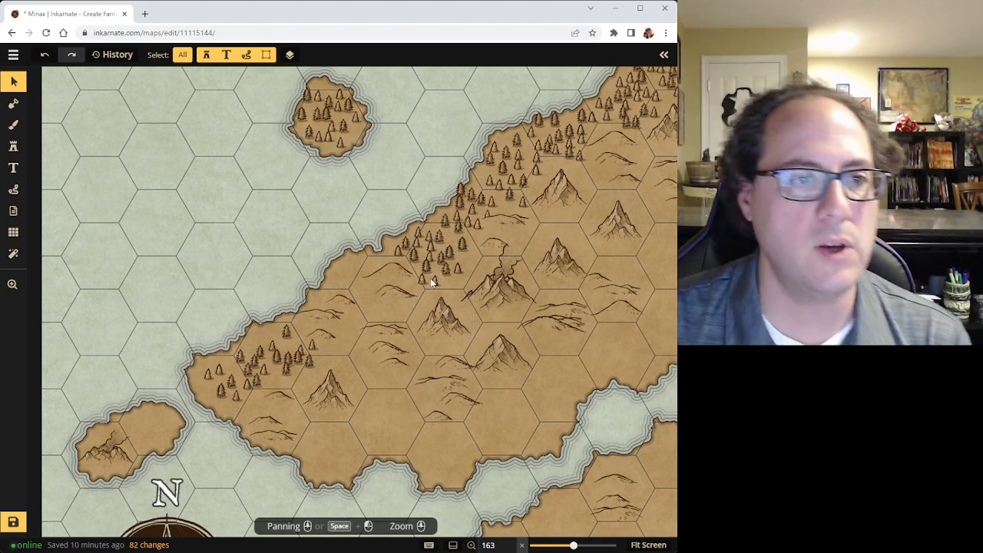
{"action": "left_click", "coordinate": [420, 279]}
{"action": "key", "text": "Delete"}
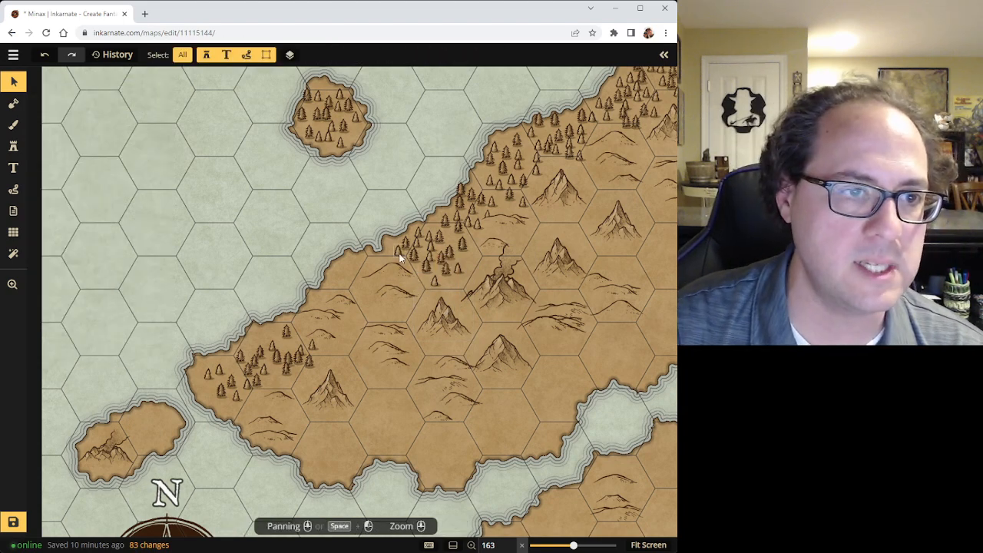
Delete the pine trees overlapping the shoreline northwest of the volcano
{"action": "left_click", "coordinate": [461, 190]}
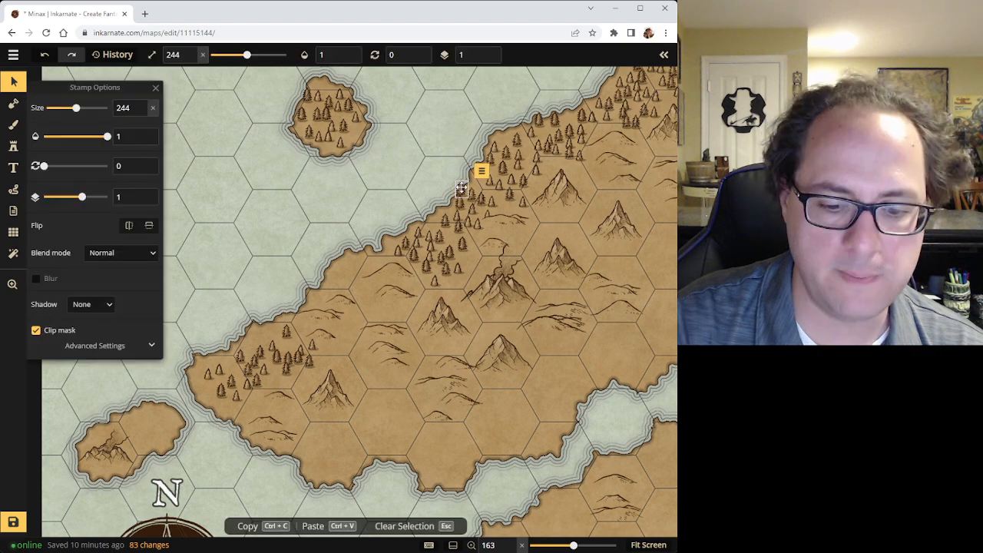
{"action": "key", "text": "Escape"}
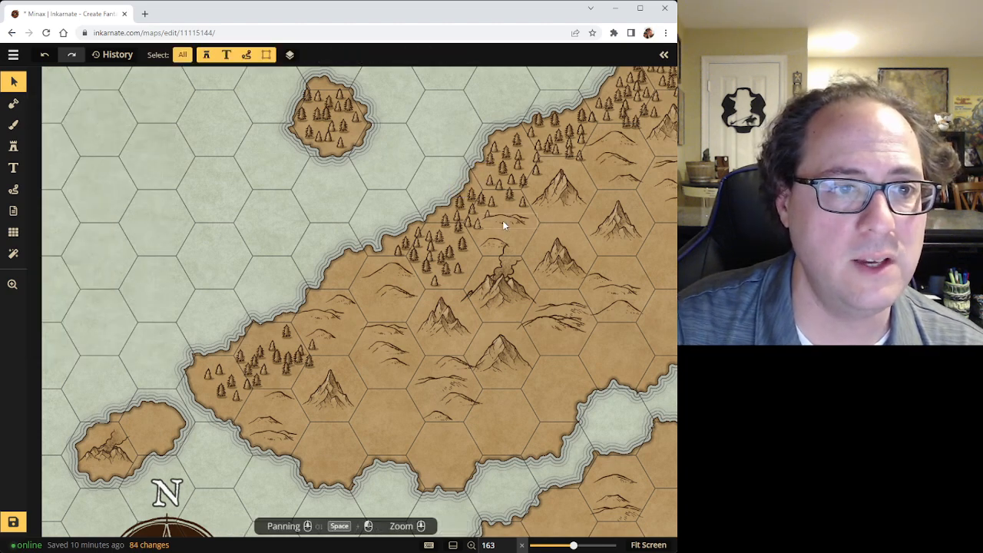
{"action": "scroll", "coordinate": [502, 220], "scroll_direction": "down", "scroll_amount": 3}
{"action": "left_click", "coordinate": [563, 170]}
{"action": "key", "text": "Delete"}
Delete the pine trees overhanging the coast north of the volcano and adjust one pine on the northwestern islet
{"action": "scroll", "coordinate": [561, 173], "scroll_direction": "down", "scroll_amount": 1}
{"action": "scroll", "coordinate": [562, 173], "scroll_direction": "down", "scroll_amount": 4}
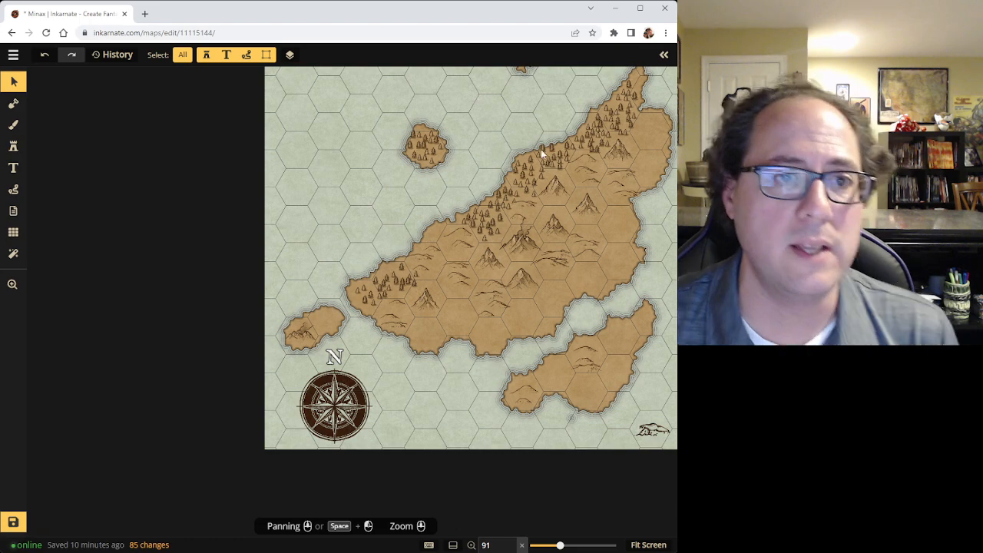
{"action": "scroll", "coordinate": [545, 158], "scroll_direction": "up", "scroll_amount": 2}
{"action": "scroll", "coordinate": [545, 158], "scroll_direction": "up", "scroll_amount": 3}
{"action": "left_click", "coordinate": [516, 142]}
{"action": "key", "text": "Delete"}
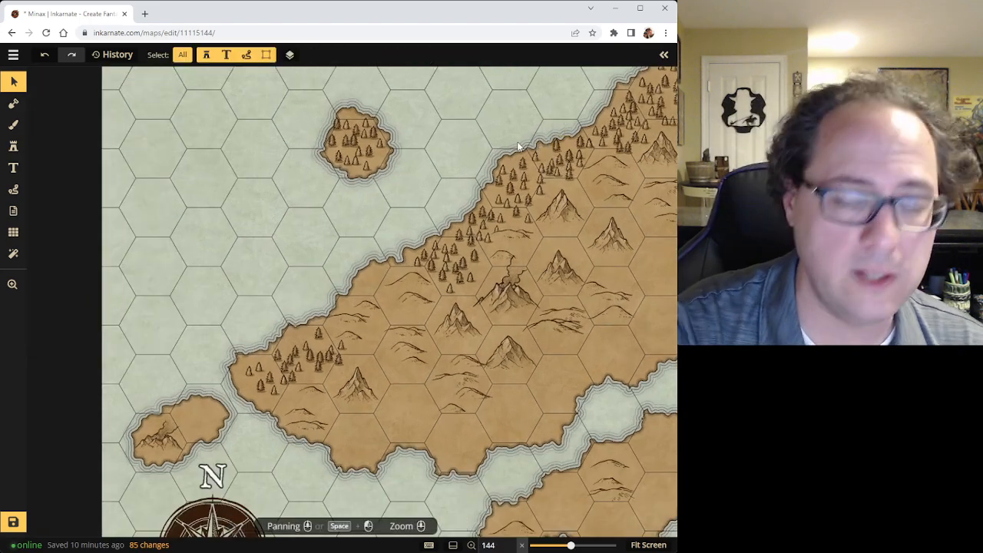
{"action": "left_click", "coordinate": [557, 145]}
{"action": "key", "text": "Delete"}
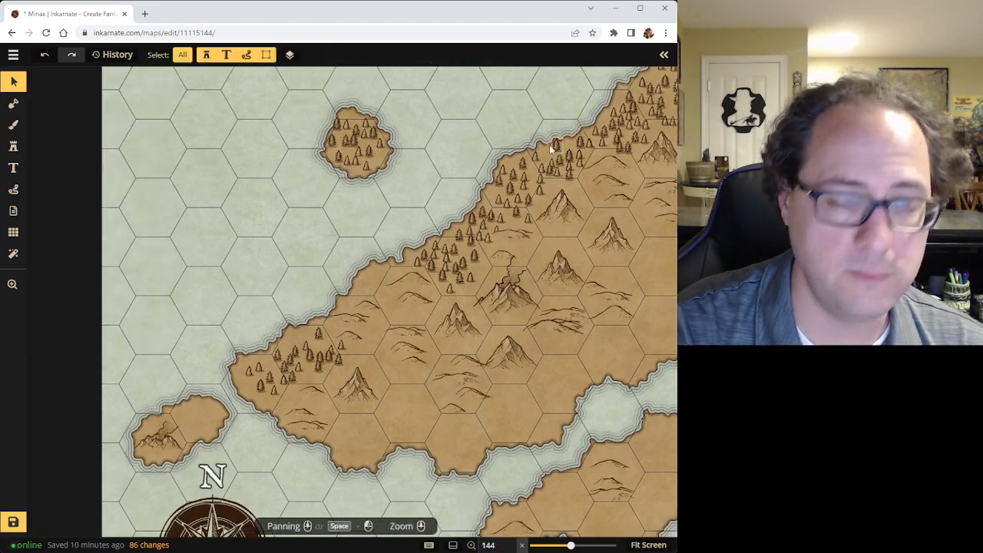
{"action": "left_click", "coordinate": [342, 126]}
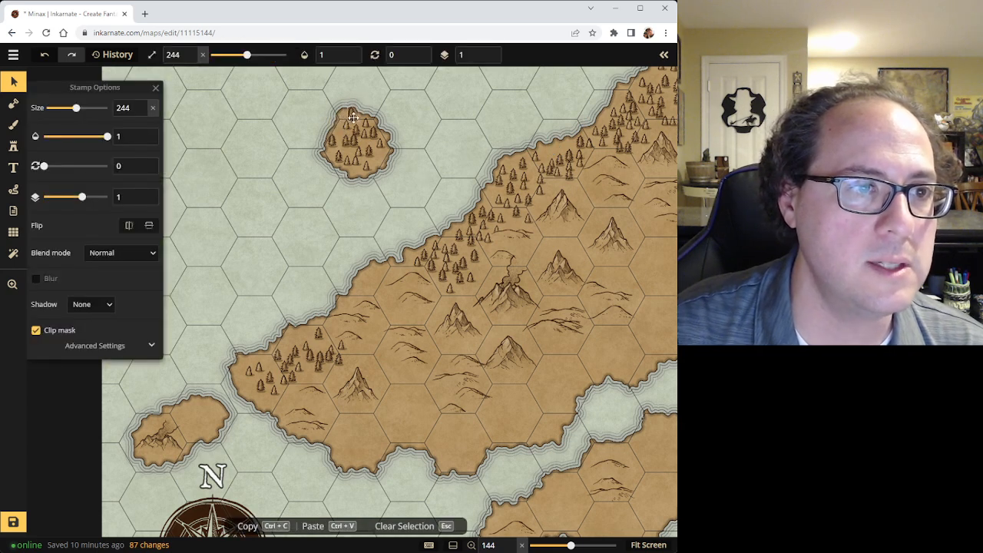
{"action": "left_click", "coordinate": [458, 127]}
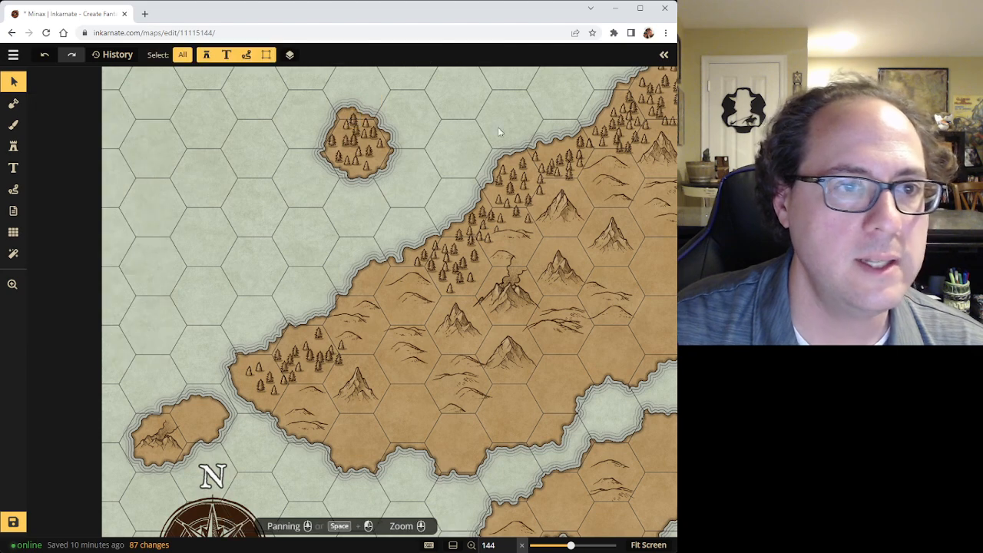
Delete the two mountains directly south and southwest of the main landmass's central volcano
{"action": "scroll", "coordinate": [621, 146], "scroll_direction": "down", "scroll_amount": 5}
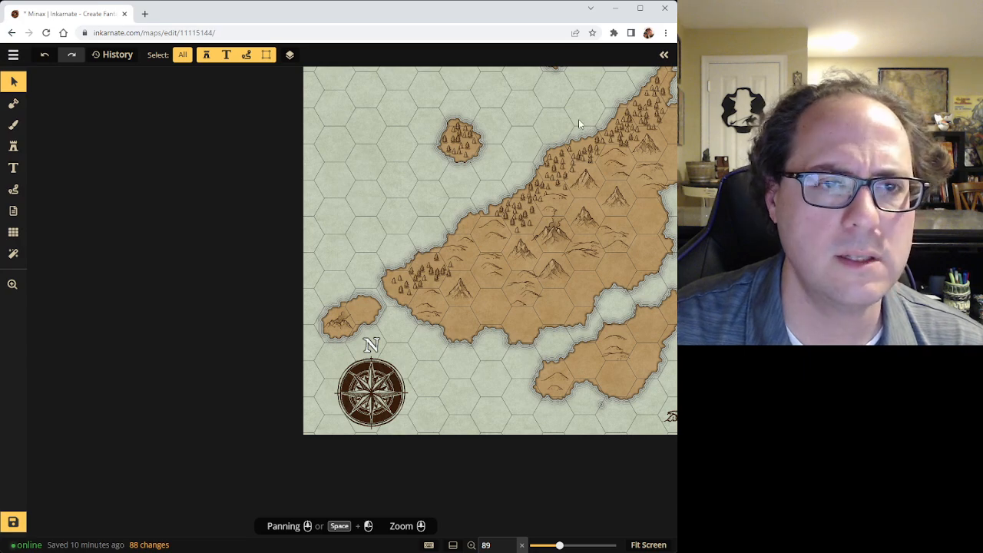
{"action": "key", "text": "space"}
{"action": "left_click_drag", "start_coordinate": [578, 123], "coordinate": [468, 150]}
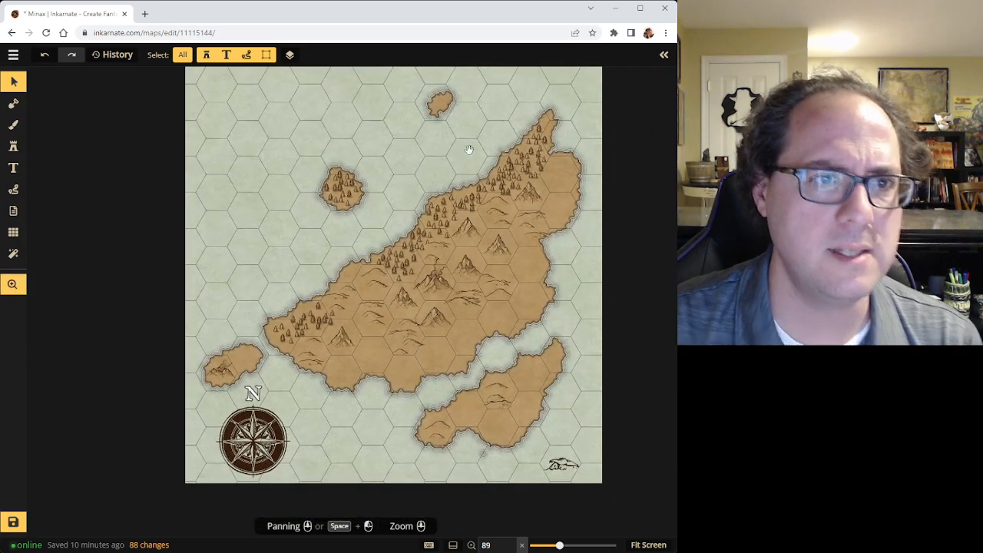
{"action": "scroll", "coordinate": [490, 175], "scroll_direction": "up", "scroll_amount": 1}
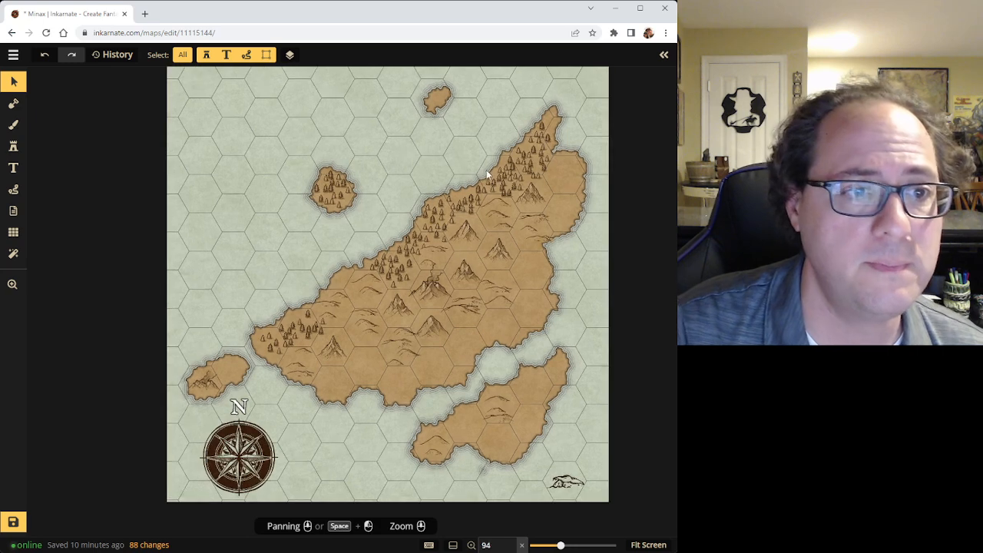
{"action": "scroll", "coordinate": [489, 175], "scroll_direction": "up", "scroll_amount": 1}
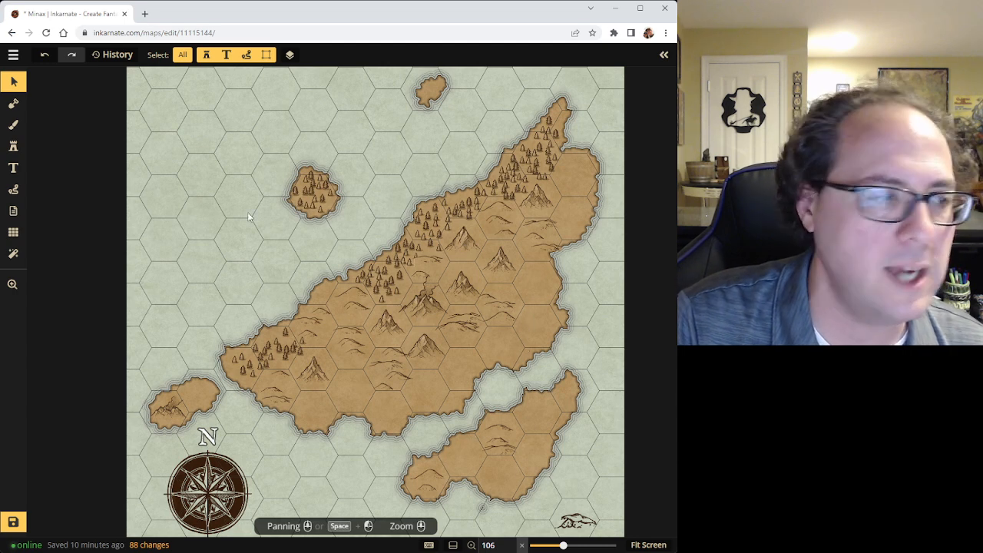
{"action": "left_click", "coordinate": [13, 103]}
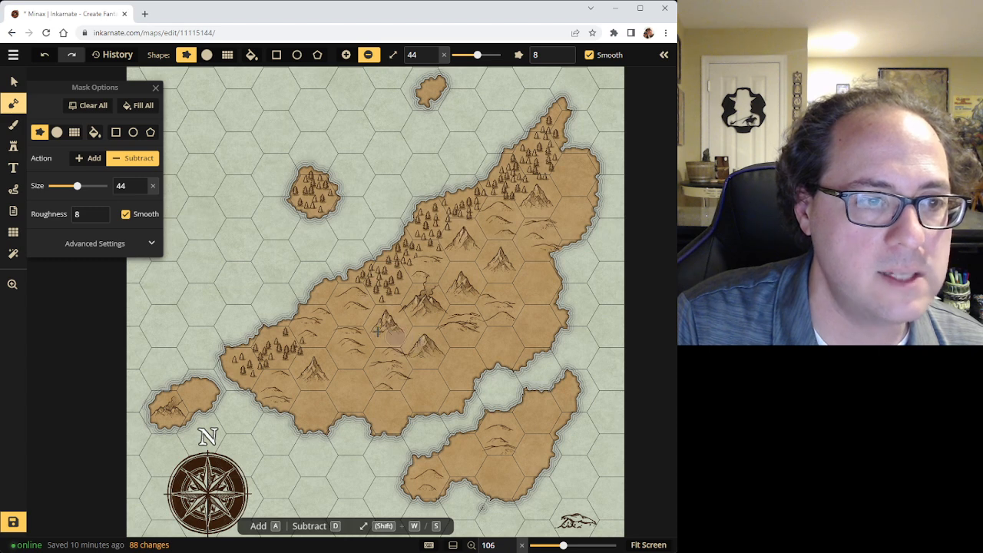
{"action": "left_click", "coordinate": [11, 82]}
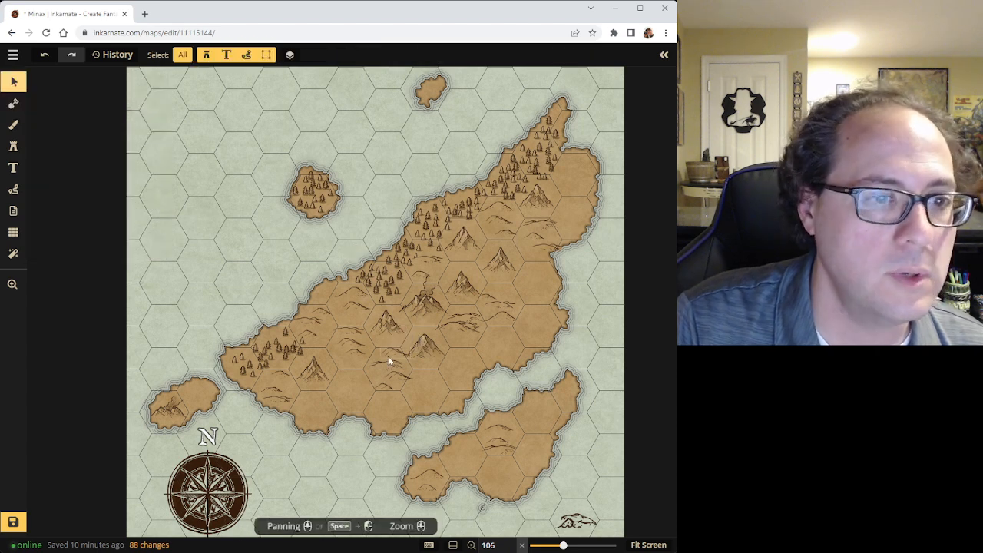
{"action": "left_click", "coordinate": [390, 320]}
{"action": "key", "text": "Delete"}
{"action": "left_click", "coordinate": [428, 343]}
{"action": "key", "text": "Delete"}
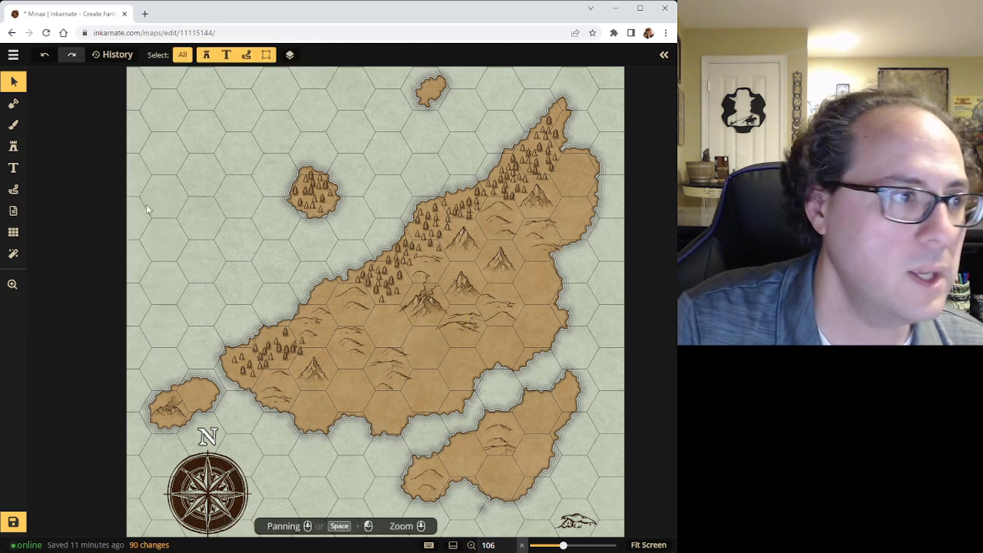
Subtract land with a size 23 mask brush to carve a lake along the volcano's southwest and south sides
{"action": "left_click", "coordinate": [13, 102]}
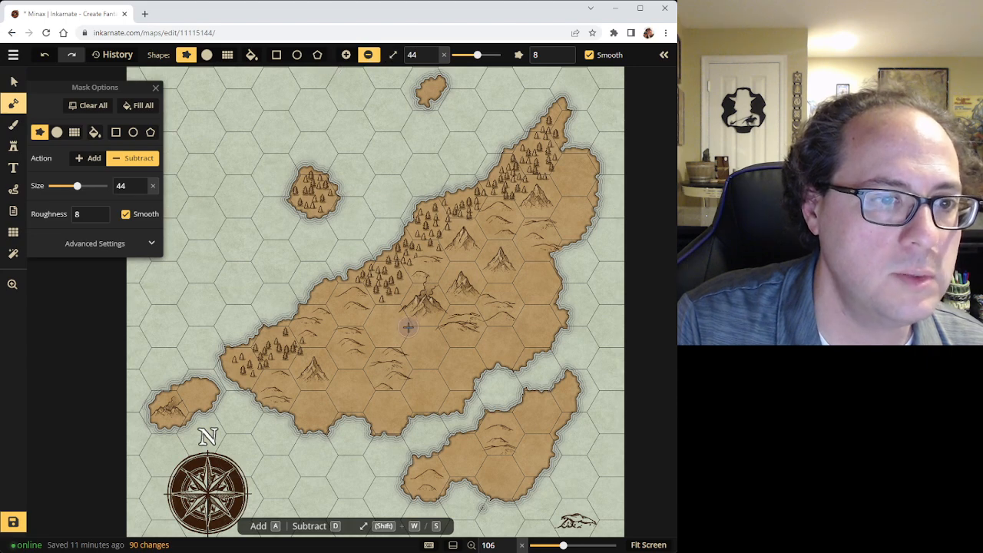
{"action": "left_click_drag", "start_coordinate": [476, 55], "coordinate": [467, 56]}
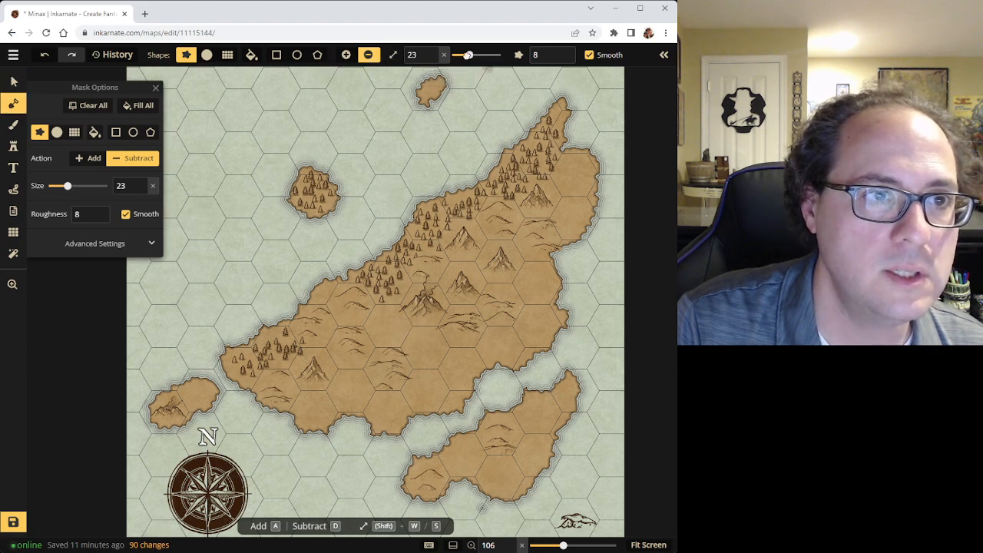
{"action": "scroll", "coordinate": [435, 324], "scroll_direction": "up", "scroll_amount": 3}
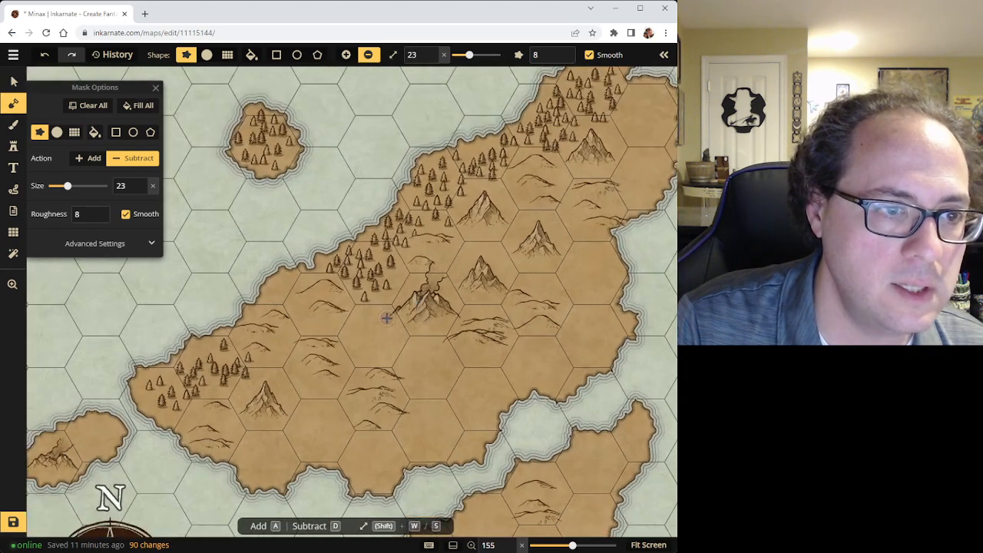
{"action": "mouse_move", "coordinate": [382, 317]}
{"action": "left_mouse_down"}
{"action": "mouse_move", "coordinate": [352, 350]}
{"action": "mouse_move", "coordinate": [364, 357]}
{"action": "mouse_move", "coordinate": [399, 346]}
{"action": "mouse_move", "coordinate": [392, 332]}
{"action": "mouse_move", "coordinate": [373, 339]}
{"action": "mouse_move", "coordinate": [437, 349]}
{"action": "mouse_move", "coordinate": [451, 362]}
{"action": "mouse_move", "coordinate": [435, 380]}
{"action": "mouse_move", "coordinate": [427, 366]}
{"action": "mouse_move", "coordinate": [437, 360]}
{"action": "mouse_move", "coordinate": [414, 363]}
{"action": "left_mouse_up"}
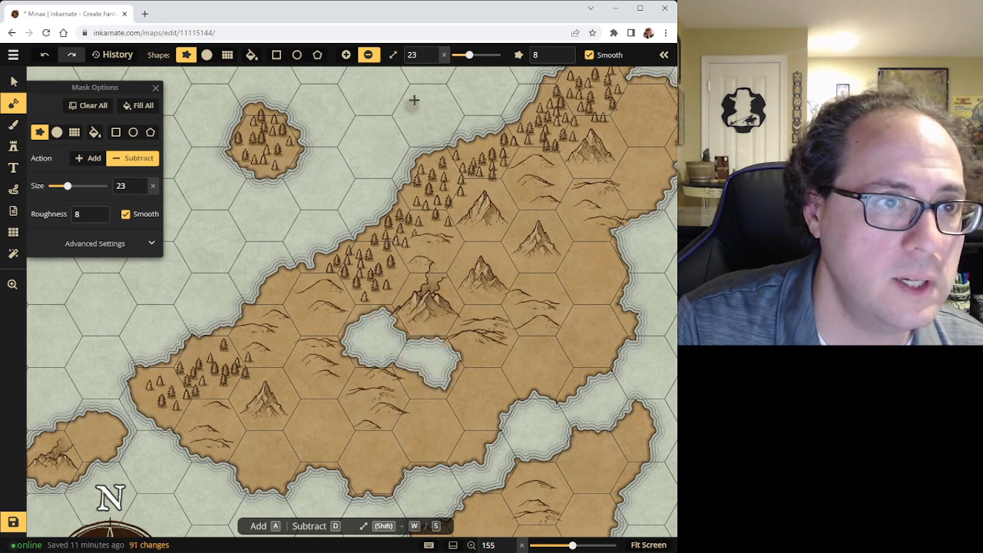
Carve a narrow winding river from the lake's southeast end to the southern coast with a size 4 subtracting mask brush
{"action": "left_click_drag", "start_coordinate": [469, 55], "coordinate": [457, 66]}
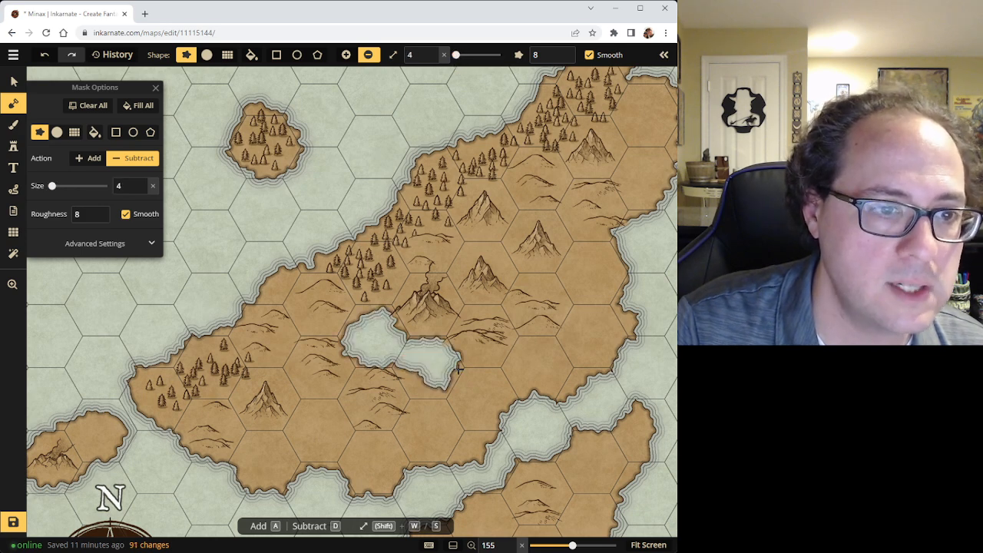
{"action": "left_click_drag", "start_coordinate": [451, 371], "coordinate": [445, 399]}
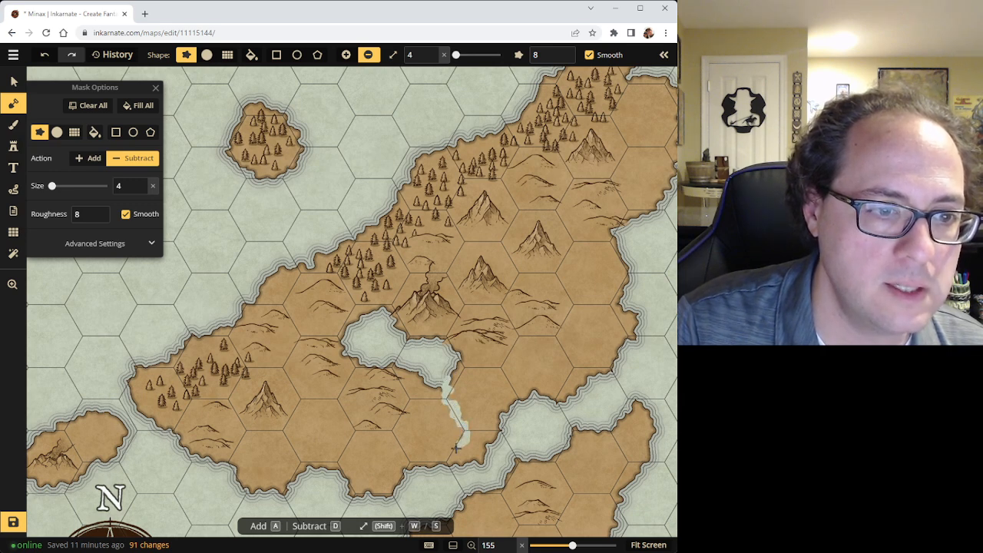
{"action": "left_click_drag", "start_coordinate": [466, 477], "coordinate": [466, 478]}
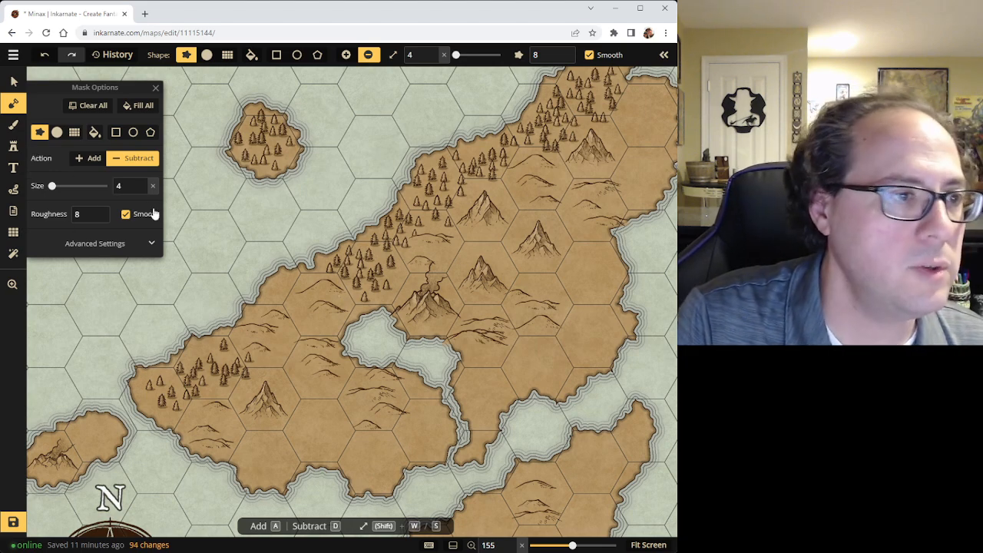
Move the hills west of the new lake southwest, clear of its shoreline
{"action": "left_click", "coordinate": [13, 125]}
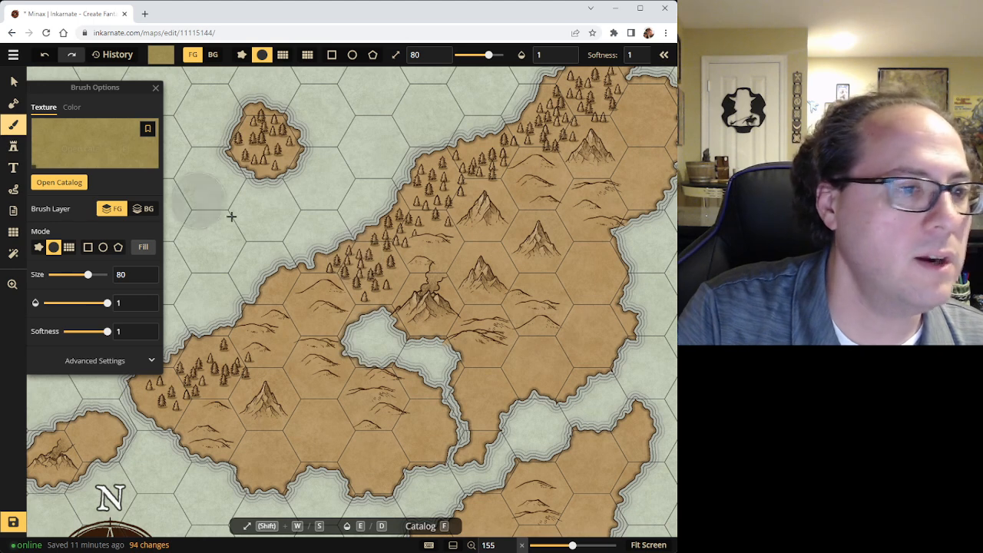
{"action": "left_click", "coordinate": [13, 81]}
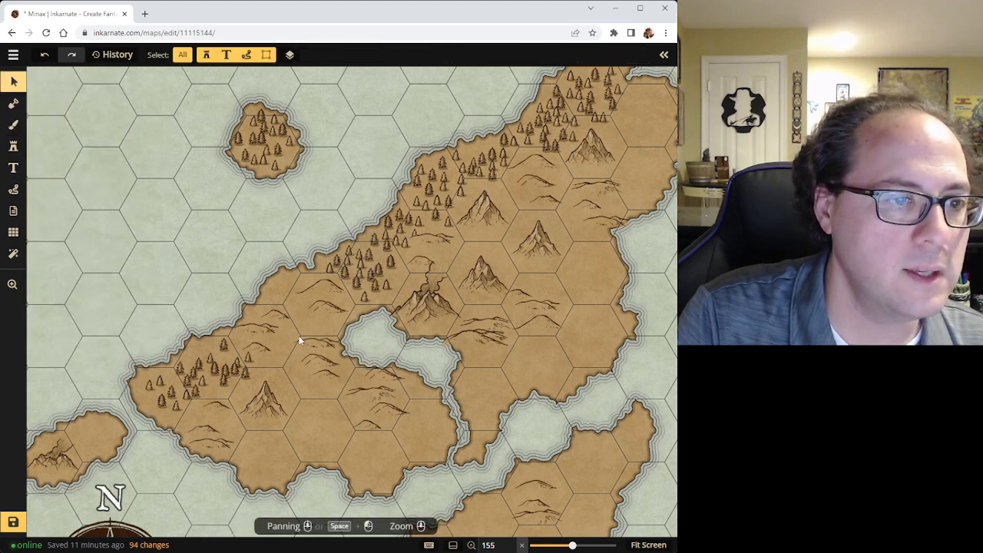
{"action": "left_click_drag", "start_coordinate": [309, 337], "coordinate": [321, 369]}
{"action": "key", "text": "Escape"}
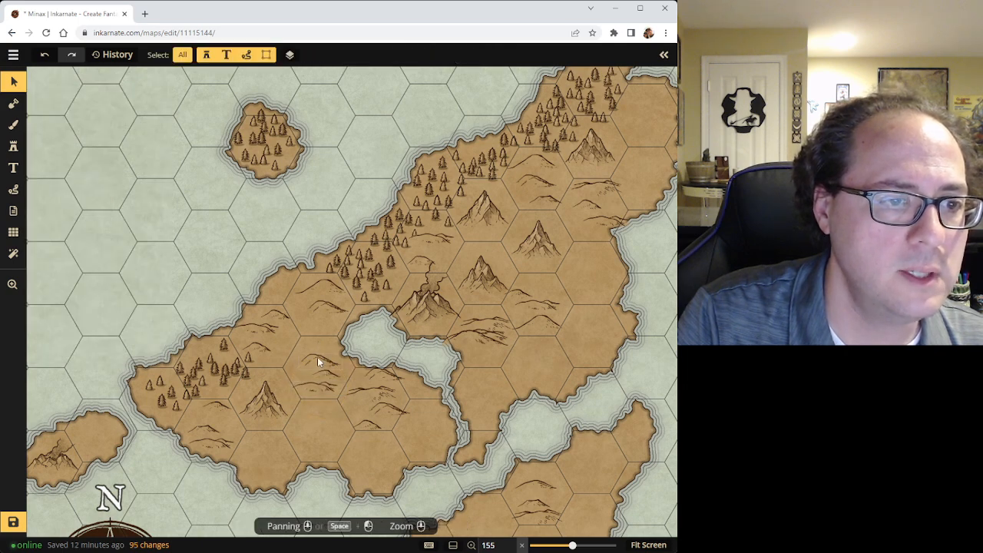
{"action": "left_click", "coordinate": [317, 357]}
Move the hills south of the lake off its shoreline and remove the overlapping hill southeast of the volcano
{"action": "left_click_drag", "start_coordinate": [377, 376], "coordinate": [356, 415]}
{"action": "left_click_drag", "start_coordinate": [372, 382], "coordinate": [372, 386]}
{"action": "key", "text": "Escape"}
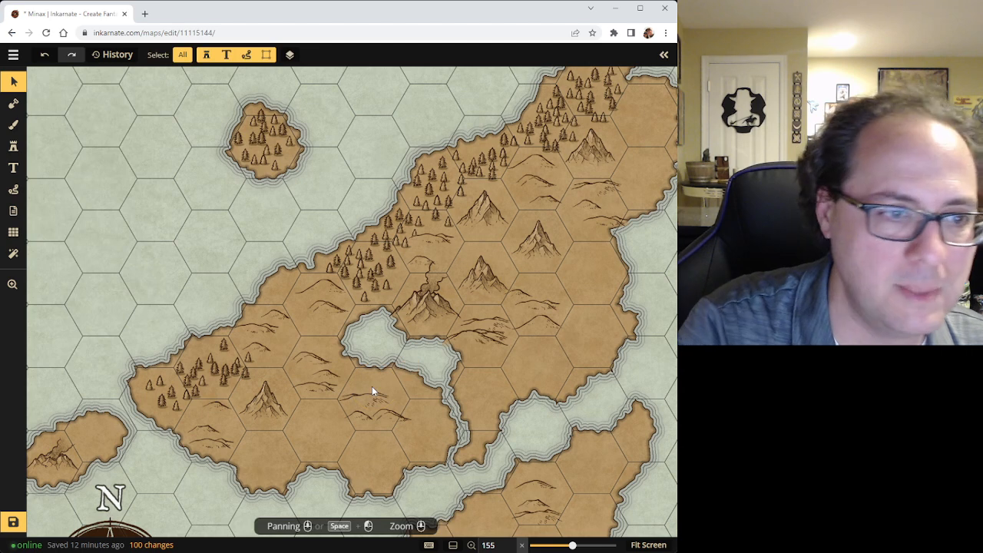
{"action": "left_click", "coordinate": [463, 332]}
{"action": "key", "text": "Escape"}
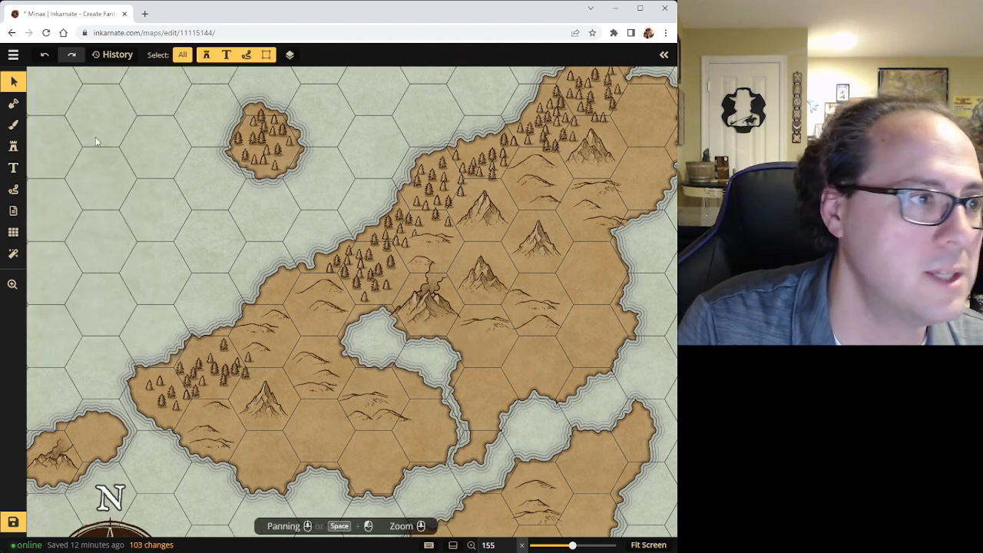
Choose the Parchment World Dead Trees stamp and set its size to 209 and its area to 0
{"action": "left_click", "coordinate": [14, 150]}
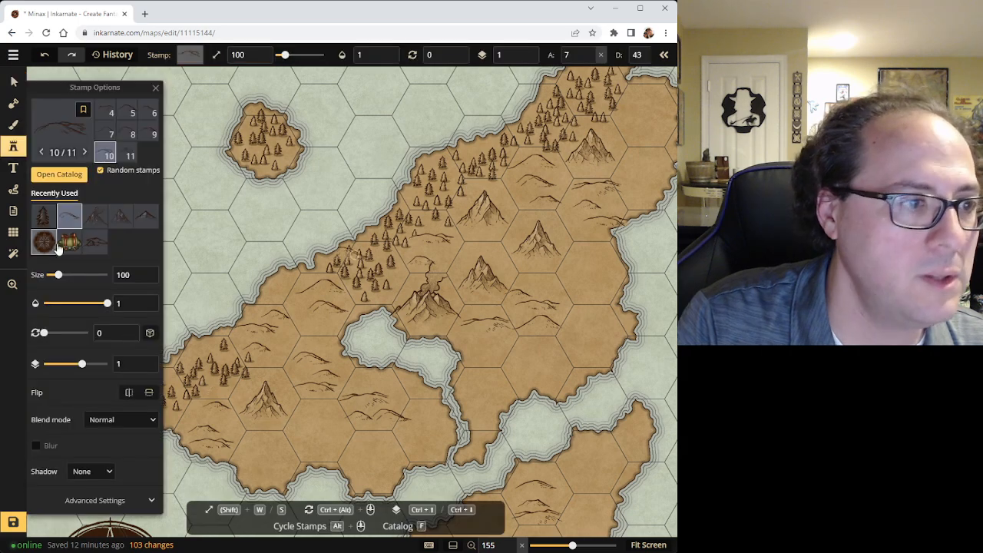
{"action": "left_click", "coordinate": [59, 174]}
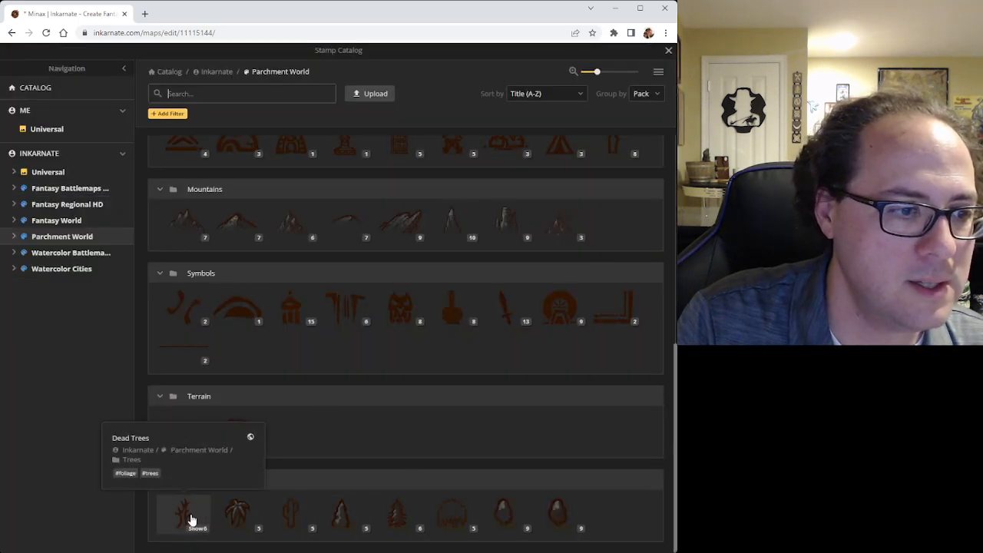
{"action": "left_click", "coordinate": [186, 515]}
{"action": "scroll", "coordinate": [369, 373], "scroll_direction": "up", "scroll_amount": 5}
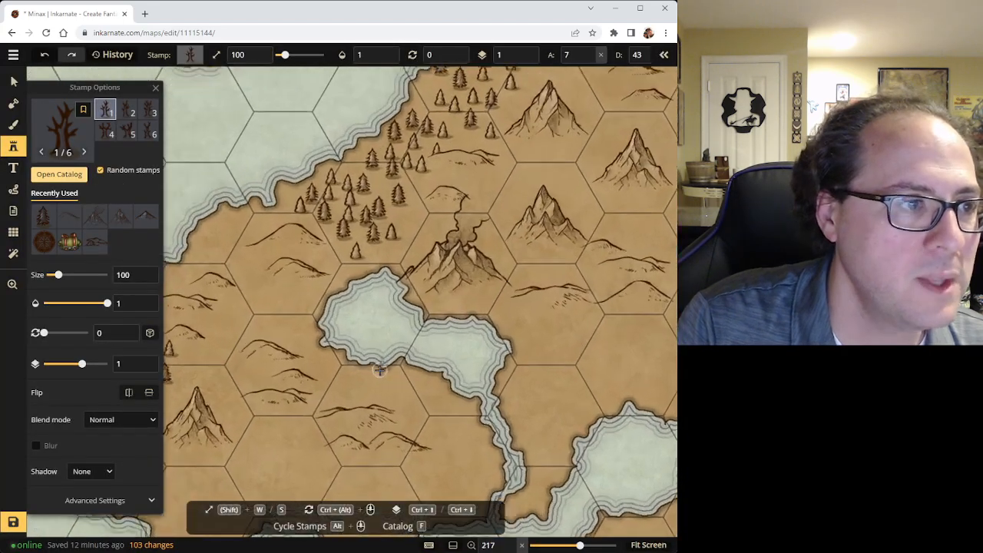
{"action": "left_click_drag", "start_coordinate": [284, 55], "coordinate": [291, 56]}
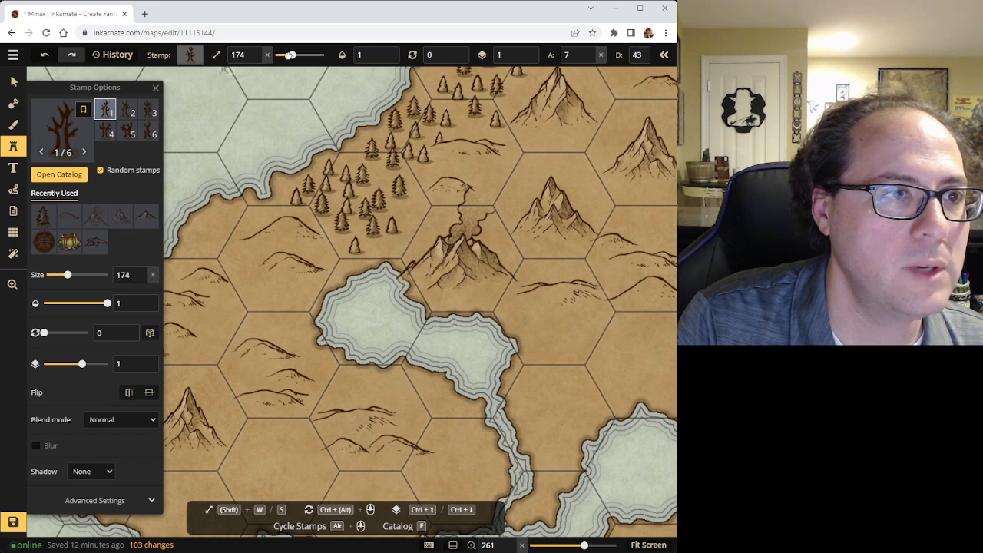
{"action": "left_click_drag", "start_coordinate": [292, 55], "coordinate": [297, 56]}
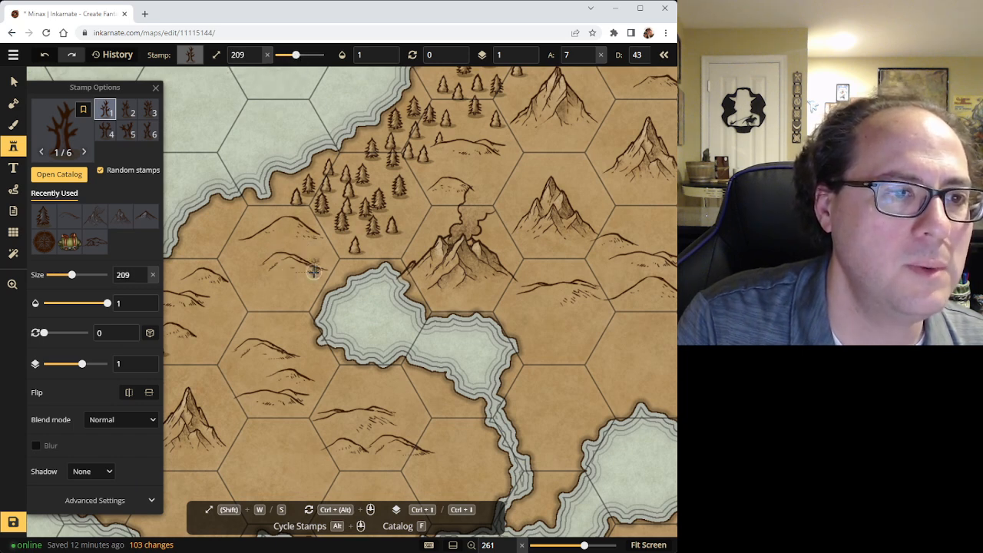
{"action": "left_click", "coordinate": [602, 60]}
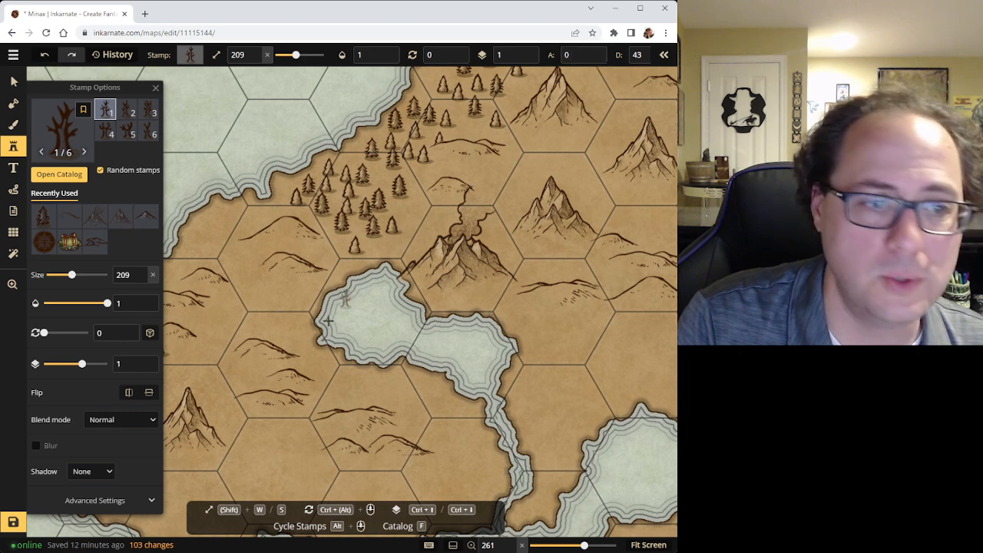
Place single dead trees along the lake's western and northwestern shore
{"action": "left_click", "coordinate": [301, 330]}
{"action": "left_click", "coordinate": [307, 317]}
{"action": "left_click", "coordinate": [301, 304]}
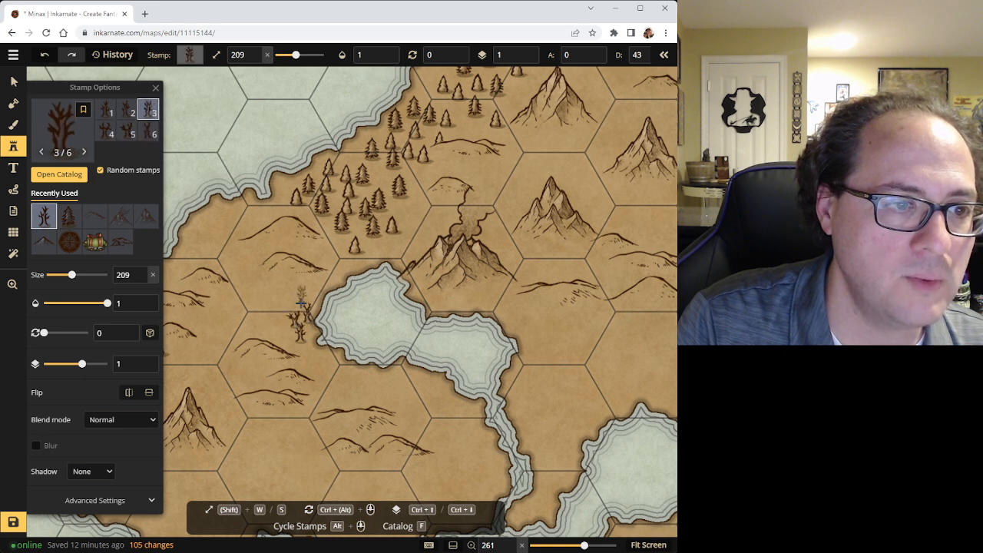
{"action": "left_click", "coordinate": [303, 306]}
{"action": "left_click", "coordinate": [323, 288]}
Place dead trees in small clumps along the lake's southern shore
{"action": "left_click", "coordinate": [353, 387]}
{"action": "left_click", "coordinate": [362, 391]}
{"action": "left_click", "coordinate": [348, 389]}
{"action": "left_click", "coordinate": [358, 390]}
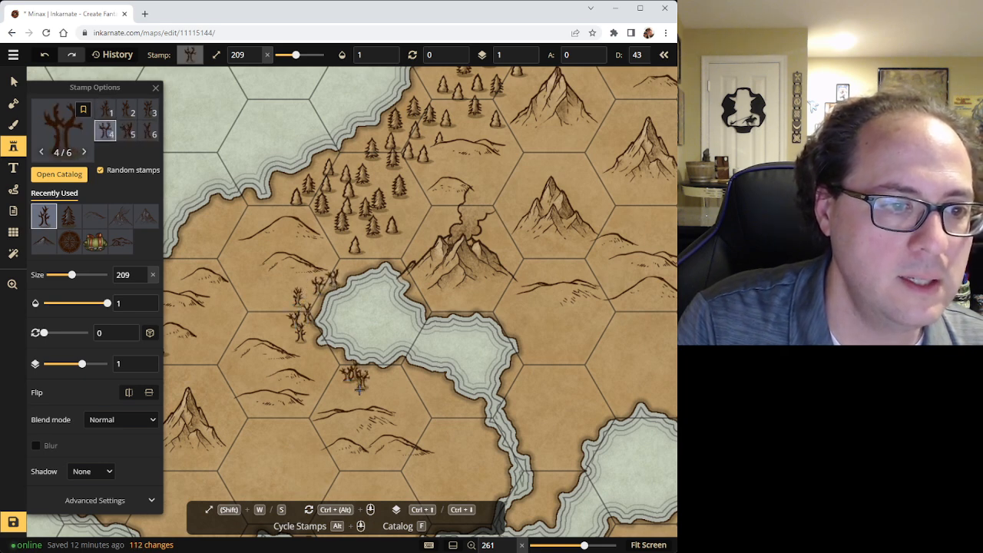
{"action": "left_click", "coordinate": [357, 390]}
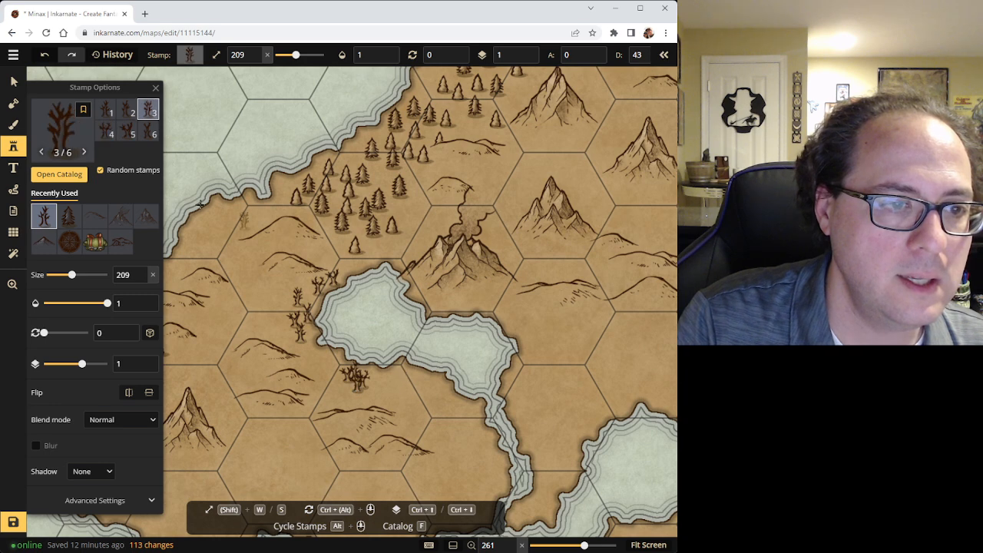
{"action": "left_click", "coordinate": [405, 386]}
{"action": "left_click", "coordinate": [414, 390]}
{"action": "left_click", "coordinate": [430, 390]}
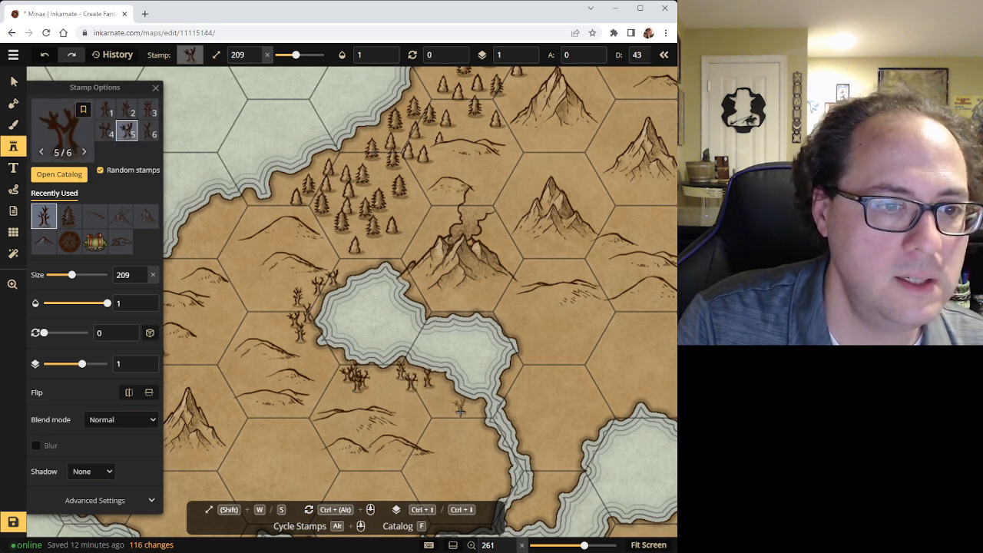
Move crowded dead trees south of the lake farther southeast to spread them out
{"action": "left_click", "coordinate": [14, 83]}
{"action": "left_click", "coordinate": [355, 386]}
{"action": "left_click_drag", "start_coordinate": [355, 385], "coordinate": [407, 401]}
{"action": "left_click", "coordinate": [411, 387]}
Place dead trees between the volcano and the lake and down the lake's eastern shore
{"action": "left_click", "coordinate": [13, 146]}
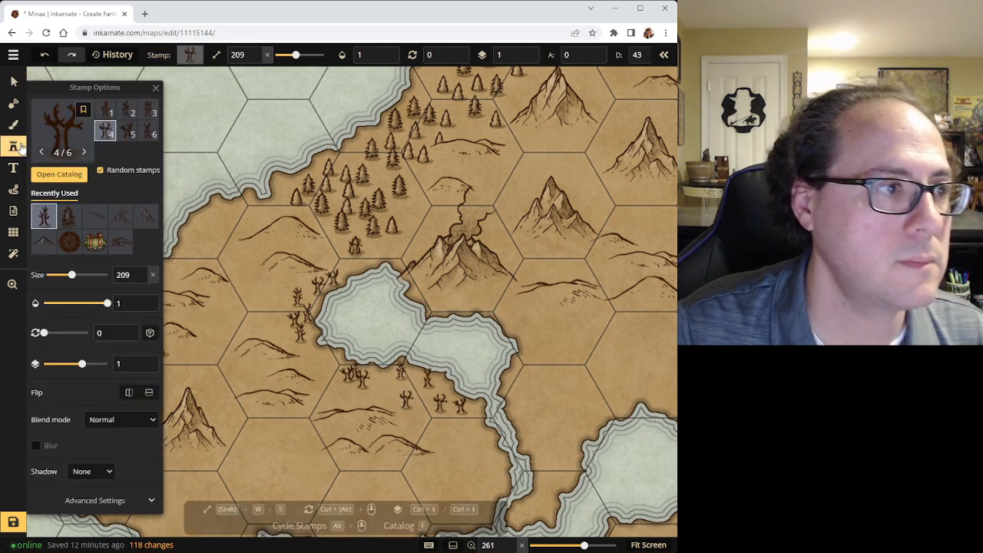
{"action": "left_click", "coordinate": [443, 305]}
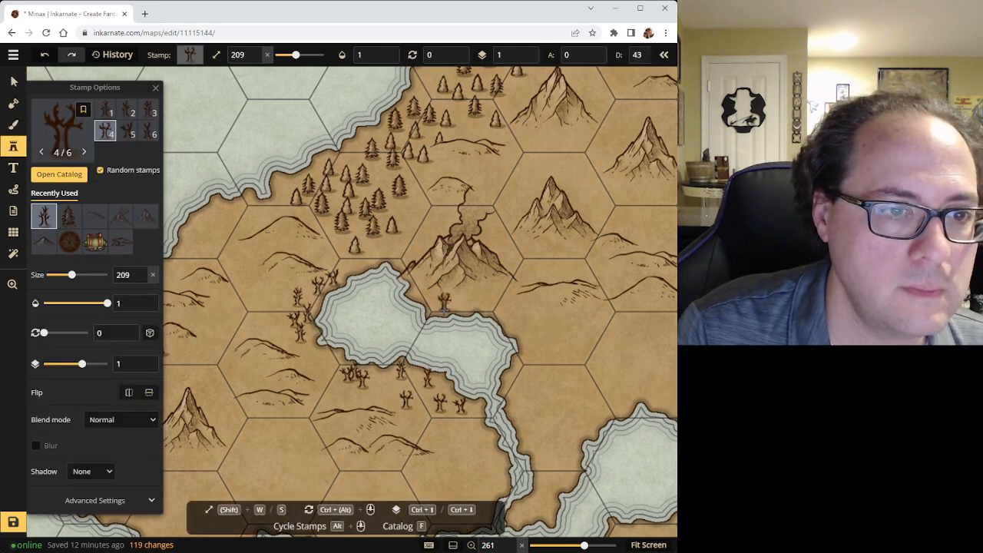
{"action": "left_click", "coordinate": [483, 303]}
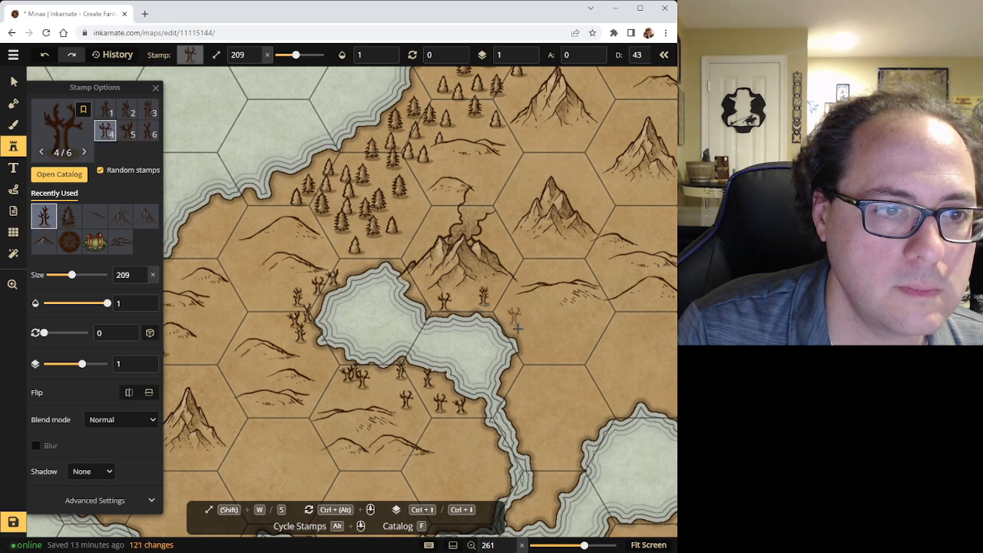
{"action": "left_click", "coordinate": [512, 319]}
{"action": "left_click", "coordinate": [523, 336]}
{"action": "left_click", "coordinate": [531, 371]}
Place dead trees along both banks of the river's upper course
{"action": "left_click", "coordinate": [482, 432]}
{"action": "left_click", "coordinate": [472, 435]}
{"action": "left_click", "coordinate": [487, 447]}
{"action": "left_click", "coordinate": [513, 411]}
{"action": "left_click", "coordinate": [527, 427]}
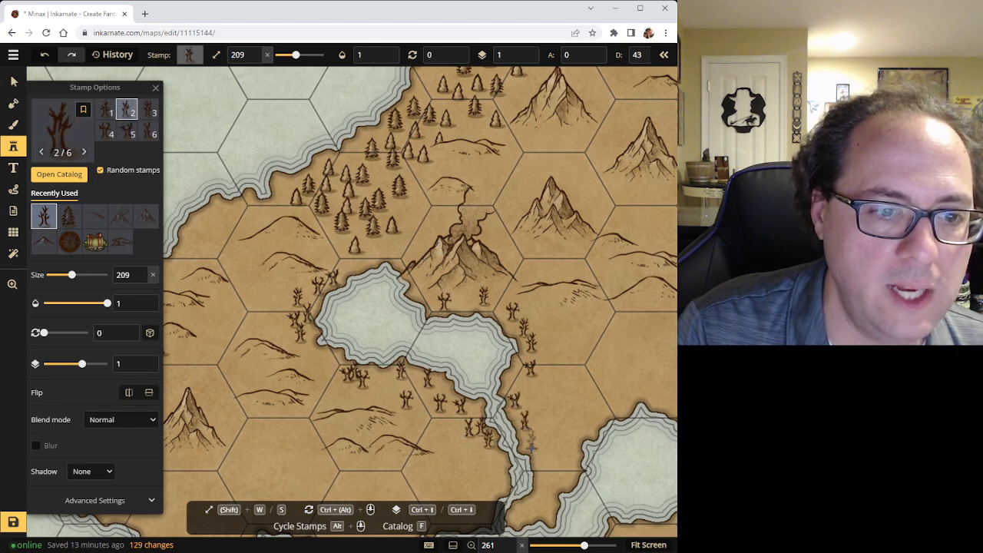
{"action": "left_click", "coordinate": [527, 422]}
{"action": "left_click", "coordinate": [521, 383]}
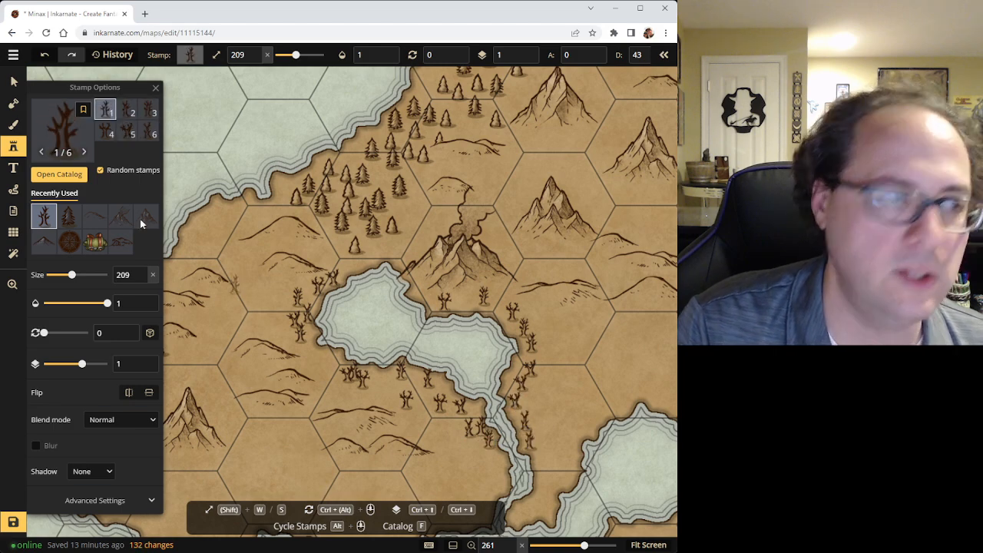
Place a cluster of size 209 pine trees on the northeastern tip of the southeastern island
{"action": "left_click", "coordinate": [14, 81]}
{"action": "scroll", "coordinate": [294, 324], "scroll_direction": "down", "scroll_amount": 8}
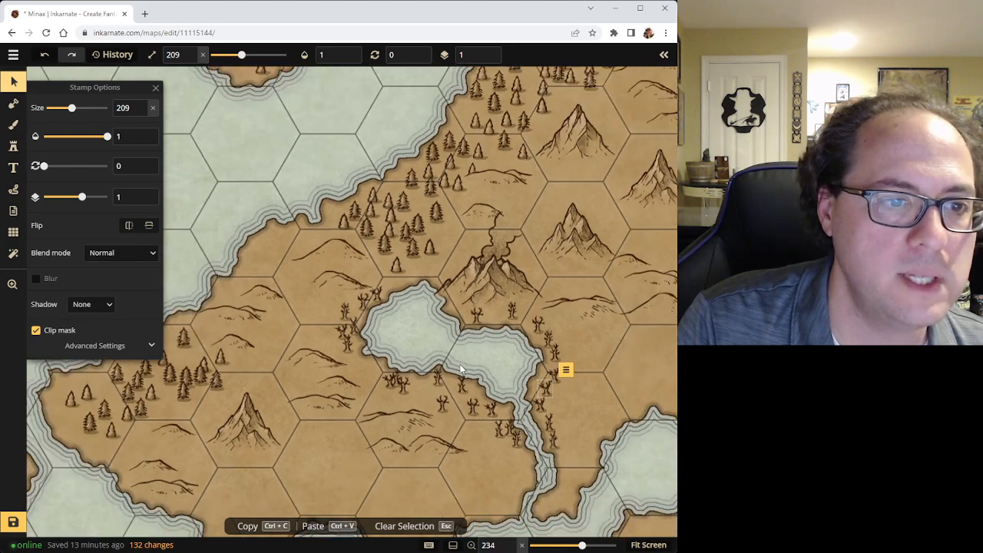
{"action": "scroll", "coordinate": [458, 399], "scroll_direction": "up", "scroll_amount": 2}
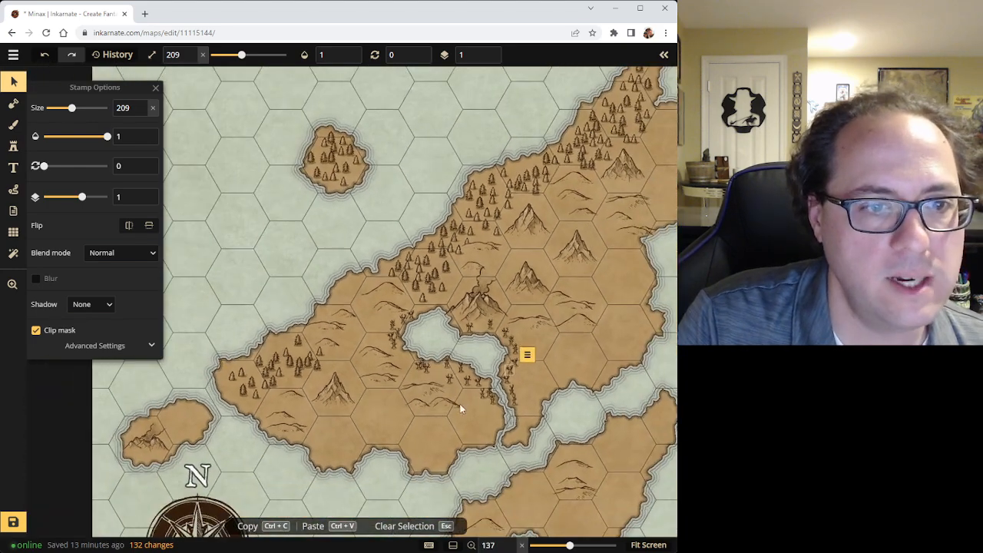
{"action": "scroll", "coordinate": [460, 407], "scroll_direction": "down", "scroll_amount": 1}
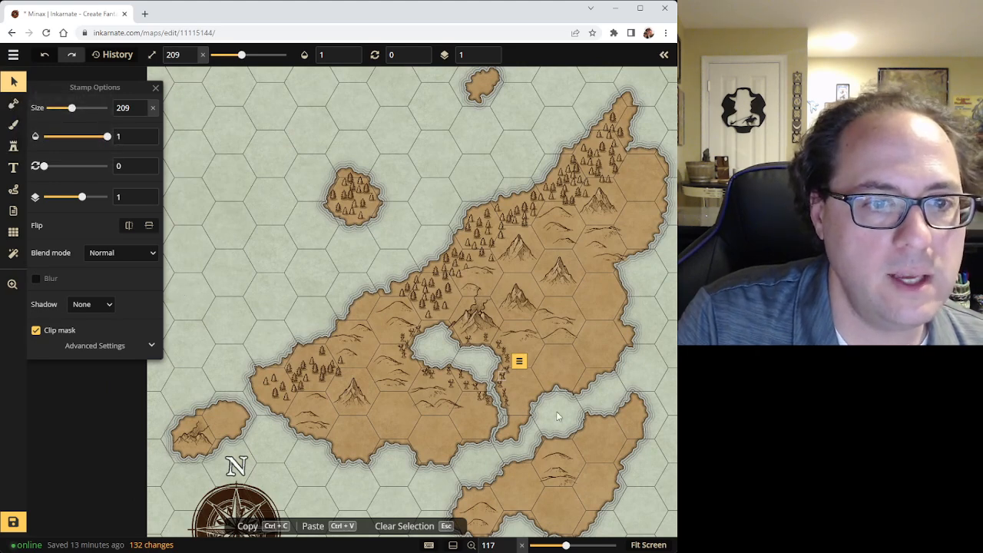
{"action": "left_click", "coordinate": [15, 145]}
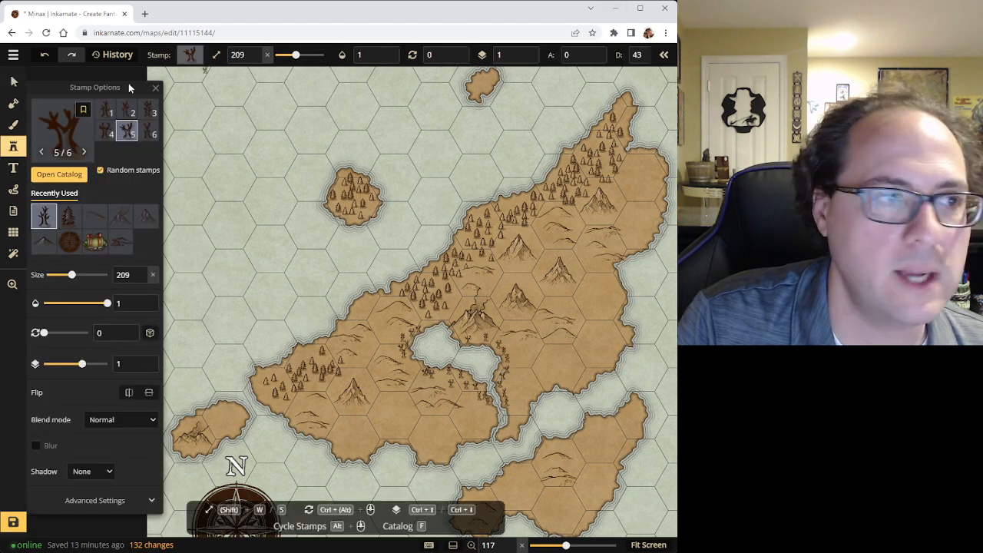
{"action": "left_click", "coordinate": [69, 217]}
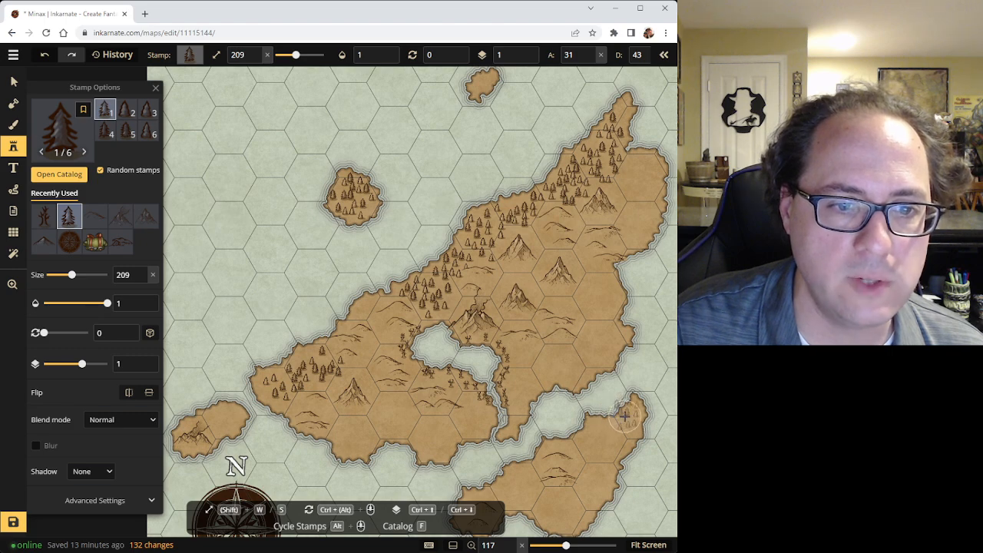
{"action": "left_click", "coordinate": [627, 414]}
Delete the pine overhanging the northwest shore of the southeastern island's northeastern tip
{"action": "left_click", "coordinate": [13, 82]}
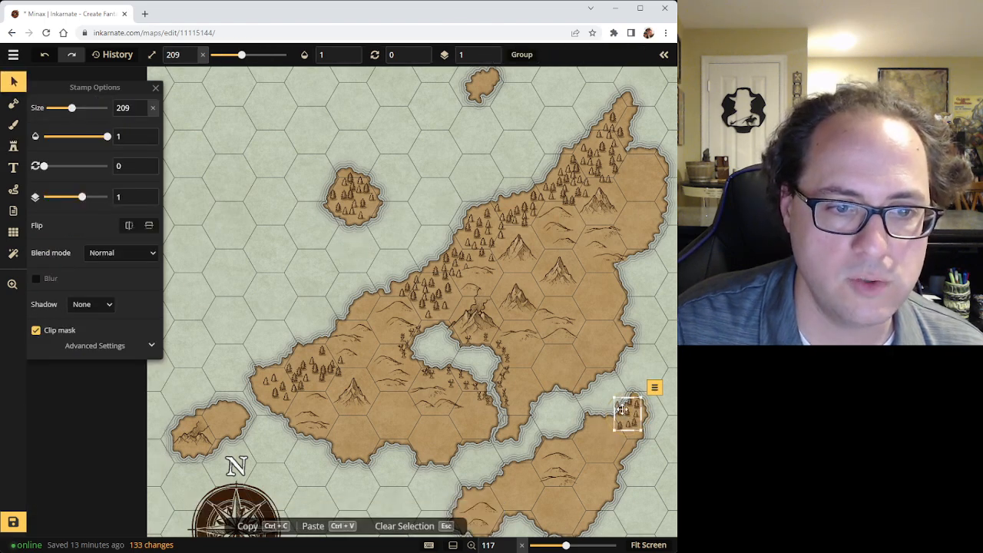
{"action": "key", "text": "Escape"}
{"action": "scroll", "coordinate": [606, 437], "scroll_direction": "down", "scroll_amount": 2}
{"action": "scroll", "coordinate": [604, 404], "scroll_direction": "up", "scroll_amount": 5}
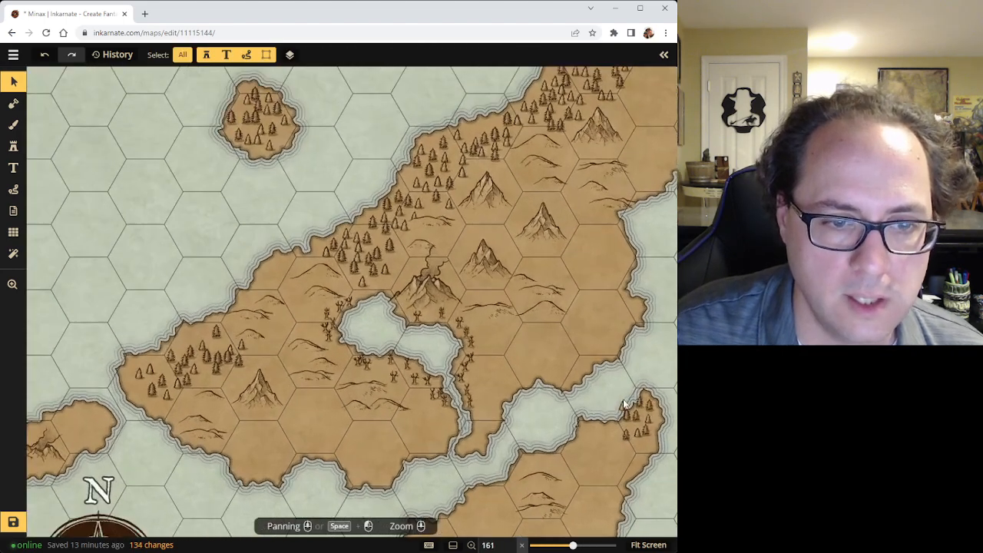
{"action": "left_click", "coordinate": [624, 404]}
{"action": "key", "text": "Delete"}
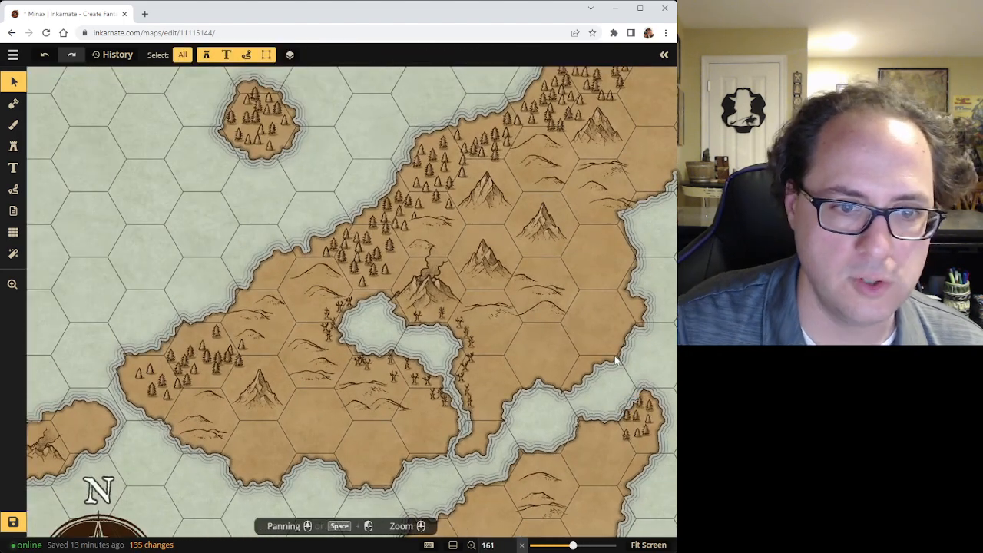
Place three clusters of size 209 pine trees on the southeastern island: southwest of its northeastern tip, along the east shore and on the southern bulge
{"action": "left_click", "coordinate": [628, 421]}
{"action": "key", "text": "Escape"}
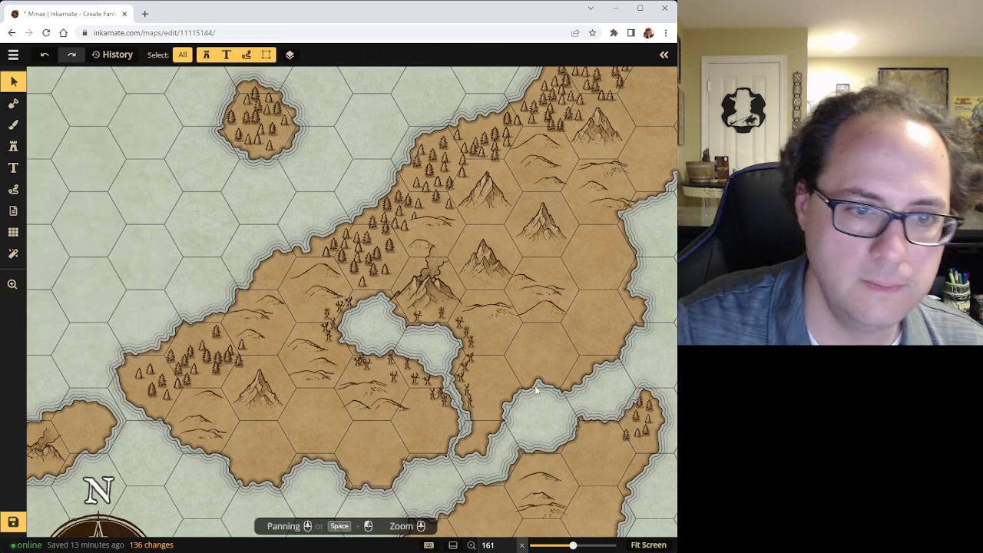
{"action": "left_click", "coordinate": [625, 433]}
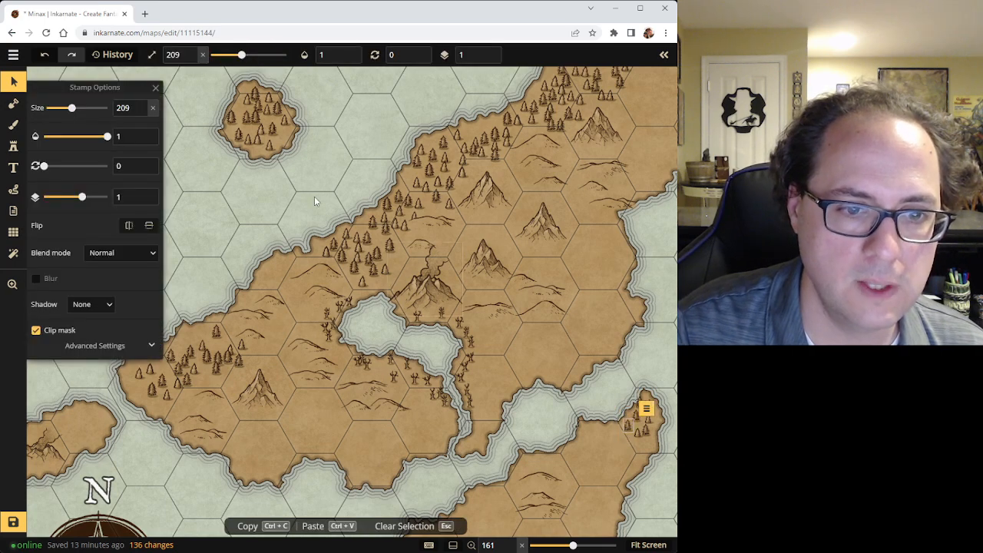
{"action": "left_click", "coordinate": [13, 146]}
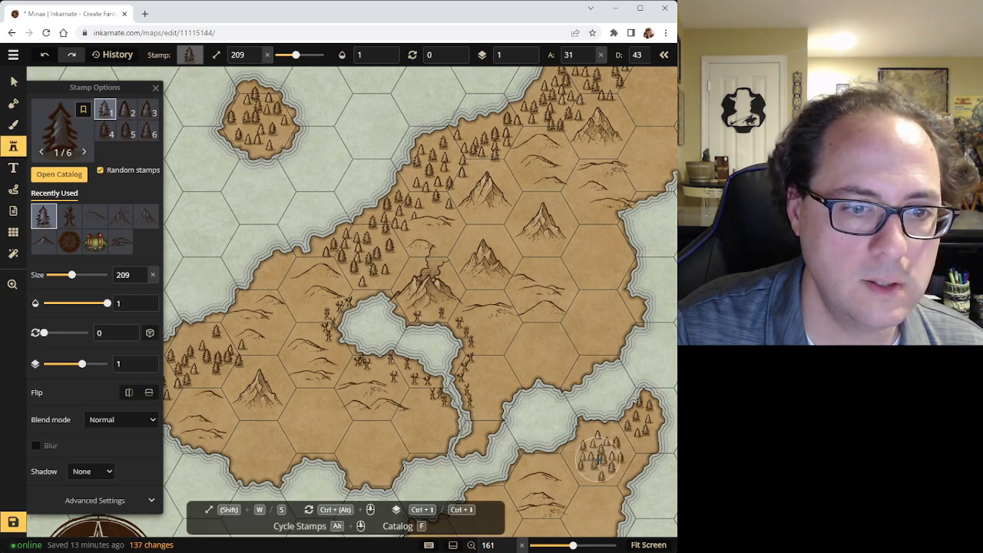
{"action": "left_click", "coordinate": [596, 454]}
{"action": "scroll", "coordinate": [566, 519], "scroll_direction": "down", "scroll_amount": 2}
{"action": "left_click_drag", "start_coordinate": [567, 510], "coordinate": [544, 340]}
{"action": "scroll", "coordinate": [544, 340], "scroll_direction": "up", "scroll_amount": 3}
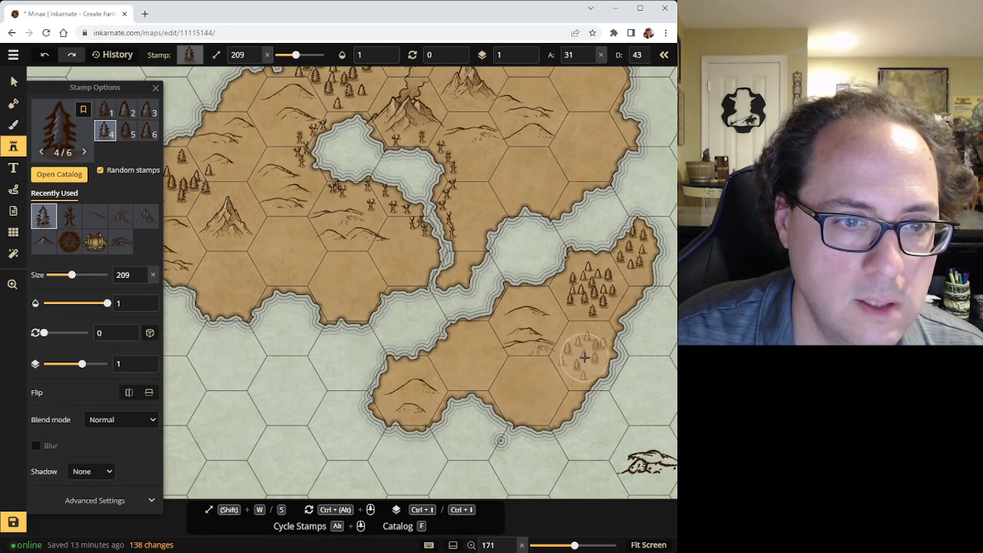
{"action": "left_click", "coordinate": [585, 360]}
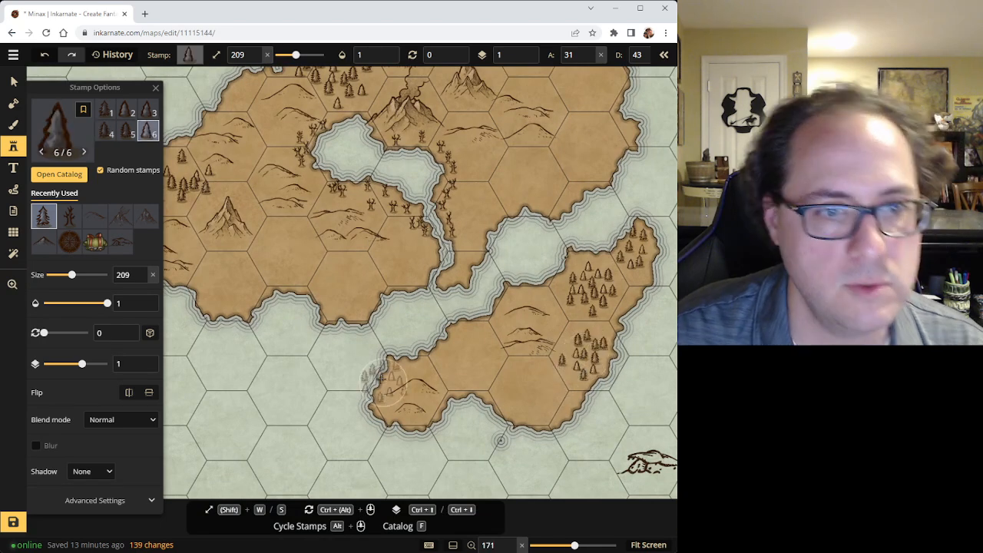
{"action": "left_click", "coordinate": [528, 390]}
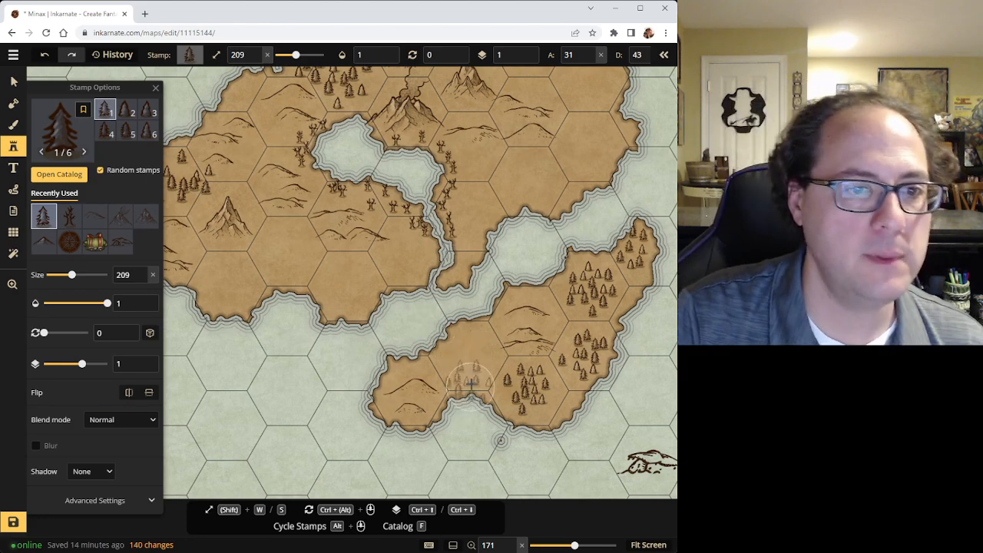
Examine the Parchment World stamp catalog's icons, symbols and terrain groups for further map features, collapsing the catalog navigation, and close the catalog
{"action": "scroll", "coordinate": [478, 351], "scroll_direction": "up", "scroll_amount": 2}
{"action": "scroll", "coordinate": [481, 353], "scroll_direction": "down", "scroll_amount": 2}
{"action": "scroll", "coordinate": [481, 354], "scroll_direction": "down", "scroll_amount": 3}
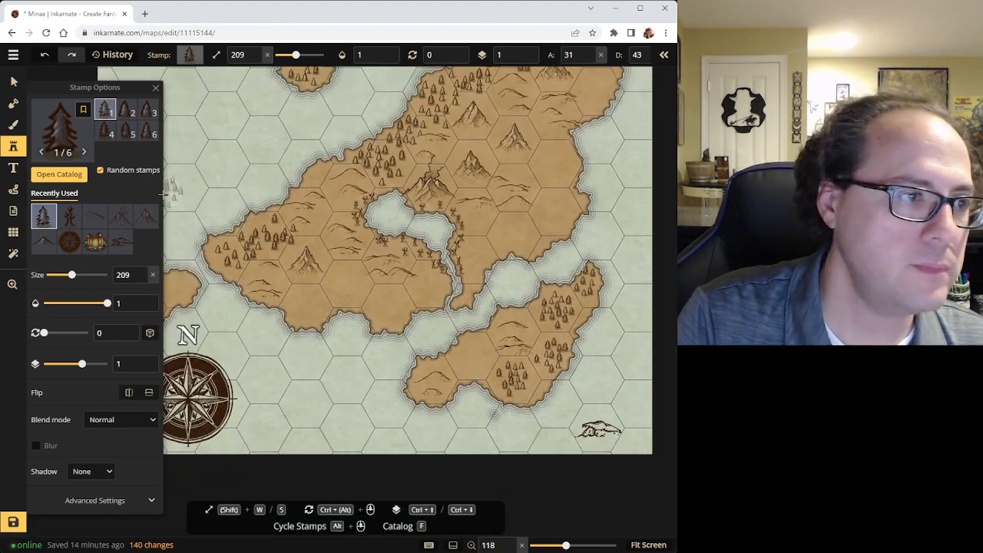
{"action": "left_click", "coordinate": [67, 177]}
{"action": "scroll", "coordinate": [359, 317], "scroll_direction": "up", "scroll_amount": 3}
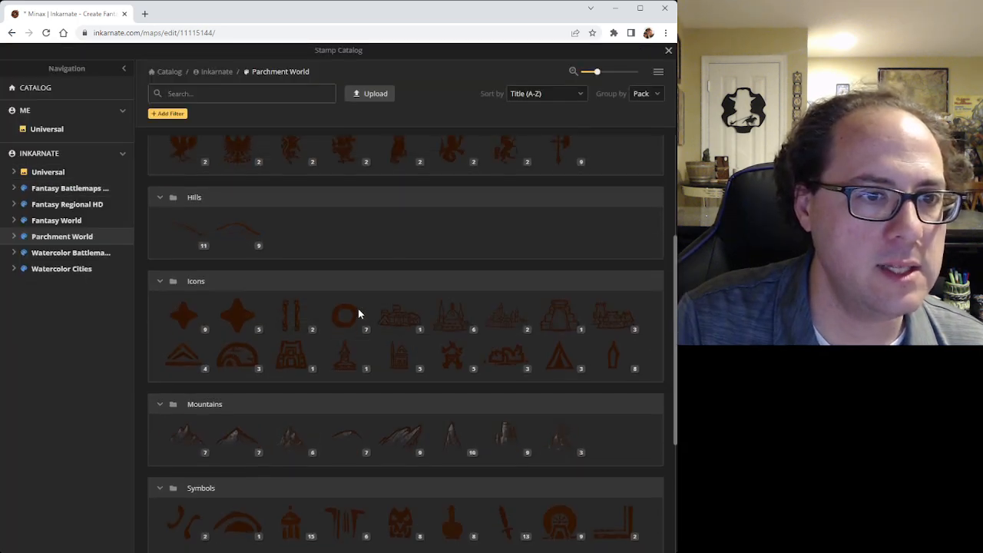
{"action": "scroll", "coordinate": [376, 318], "scroll_direction": "up", "scroll_amount": 2}
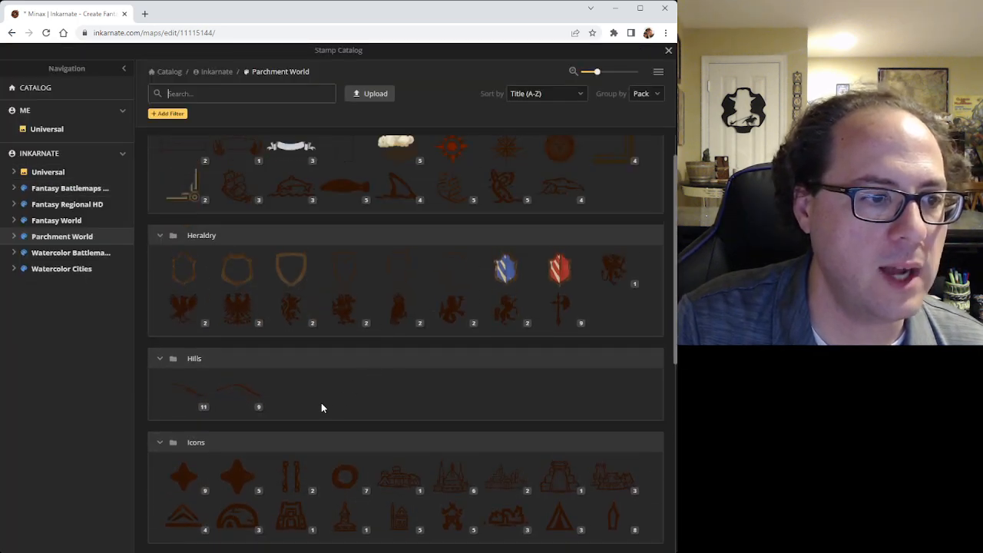
{"action": "scroll", "coordinate": [332, 399], "scroll_direction": "down", "scroll_amount": 5}
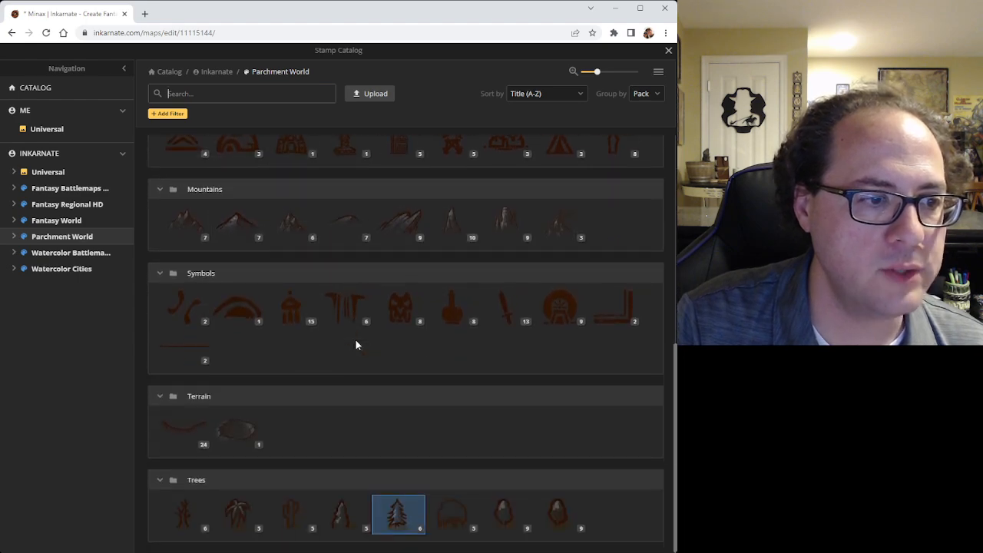
{"action": "mouse_move", "coordinate": [255, 437]}
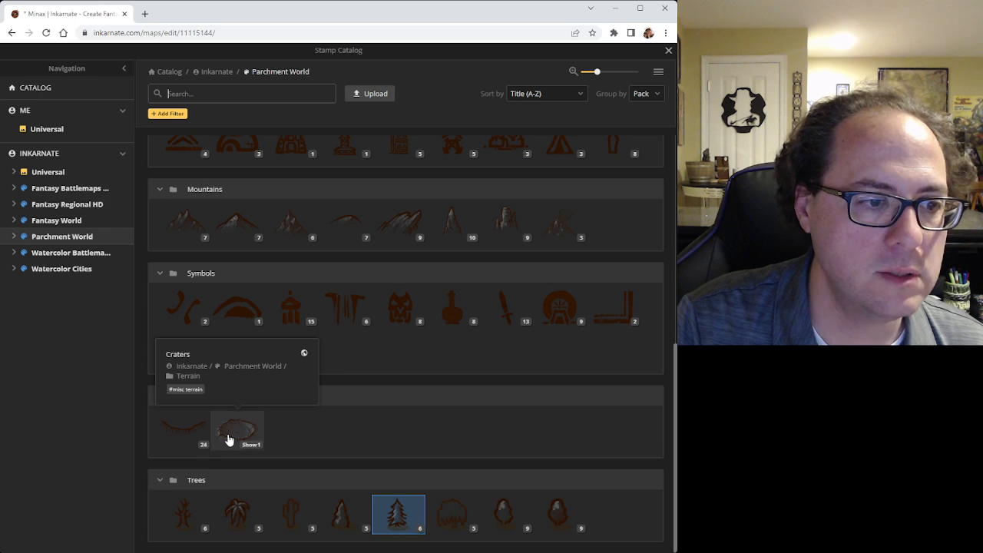
{"action": "scroll", "coordinate": [295, 432], "scroll_direction": "up", "scroll_amount": 5}
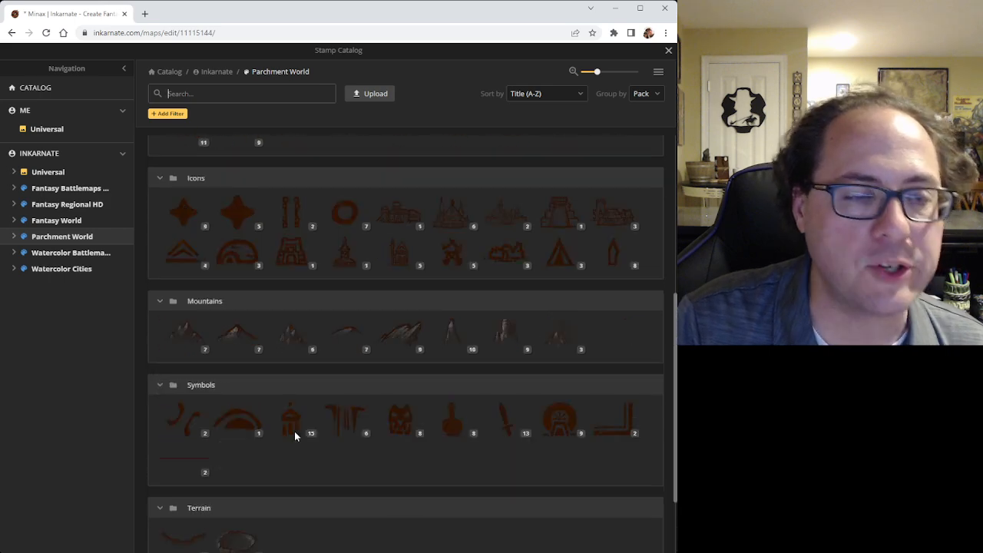
{"action": "scroll", "coordinate": [292, 428], "scroll_direction": "down", "scroll_amount": 1}
{"action": "scroll", "coordinate": [292, 428], "scroll_direction": "up", "scroll_amount": 1}
{"action": "scroll", "coordinate": [293, 431], "scroll_direction": "down", "scroll_amount": 6}
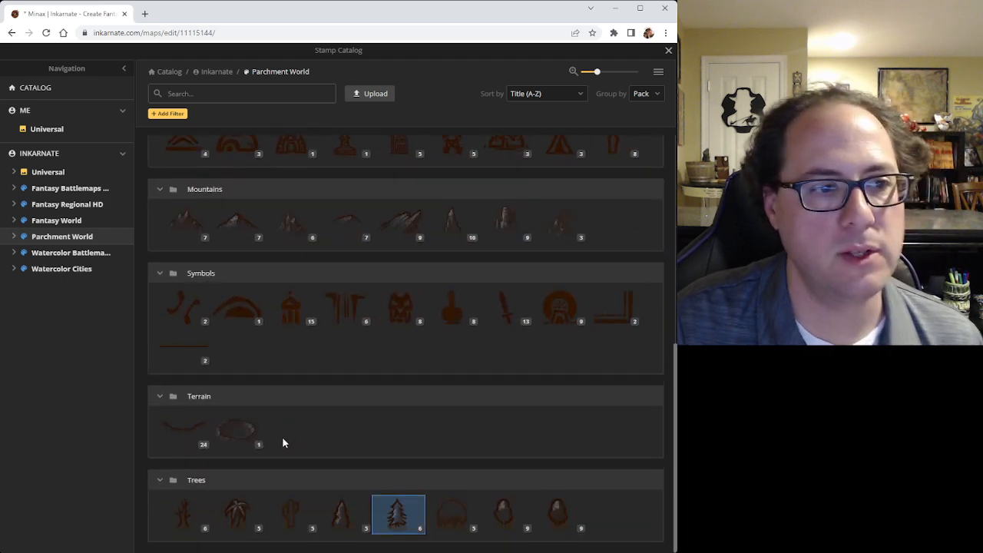
{"action": "scroll", "coordinate": [286, 426], "scroll_direction": "up", "scroll_amount": 3}
{"action": "scroll", "coordinate": [287, 429], "scroll_direction": "up", "scroll_amount": 3}
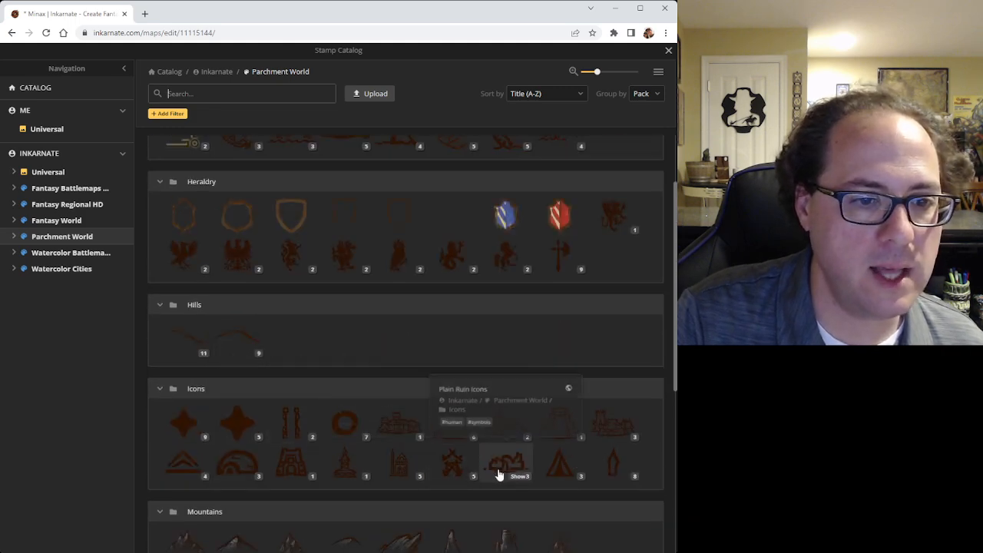
{"action": "left_click", "coordinate": [125, 71]}
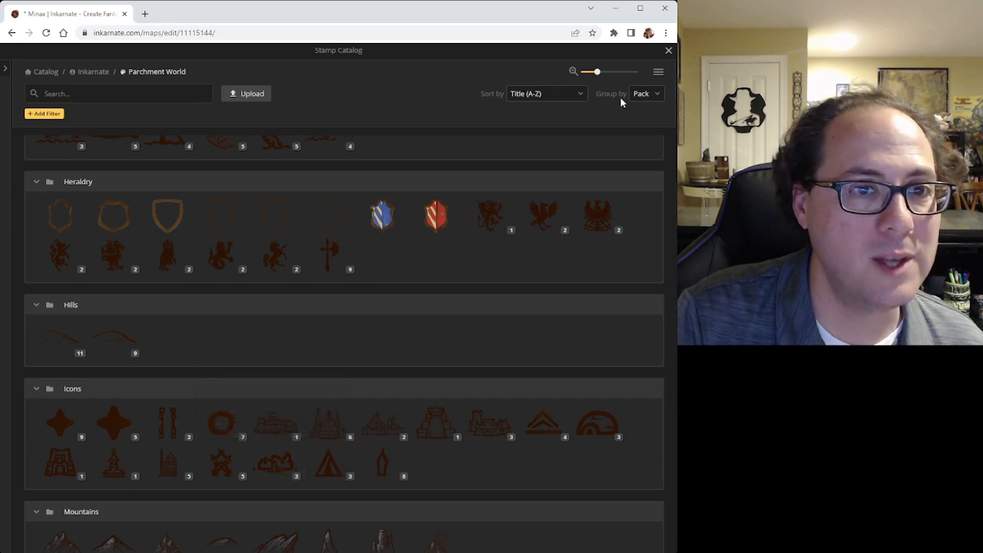
{"action": "left_click", "coordinate": [667, 52]}
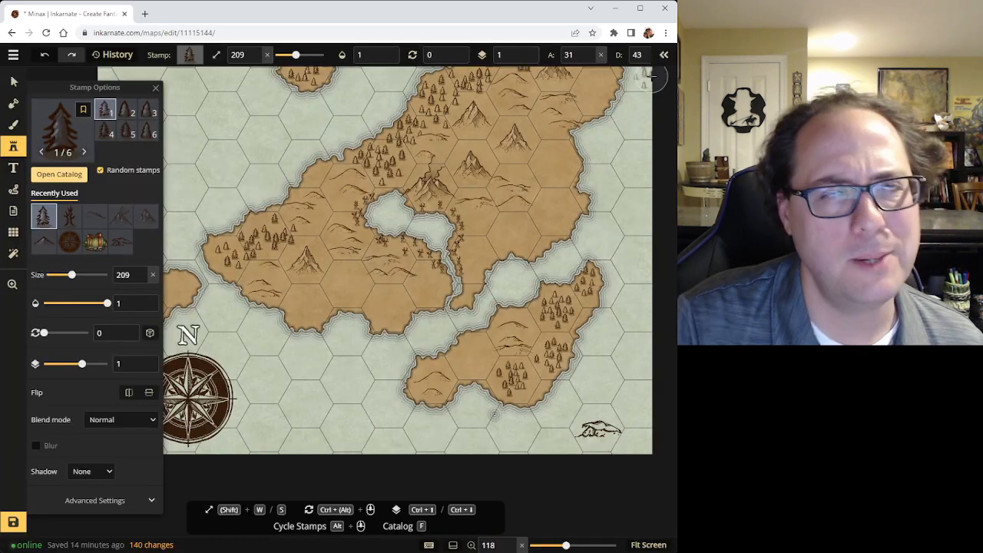
Save the Minax map with the newly placed forests
{"action": "left_click", "coordinate": [12, 526]}
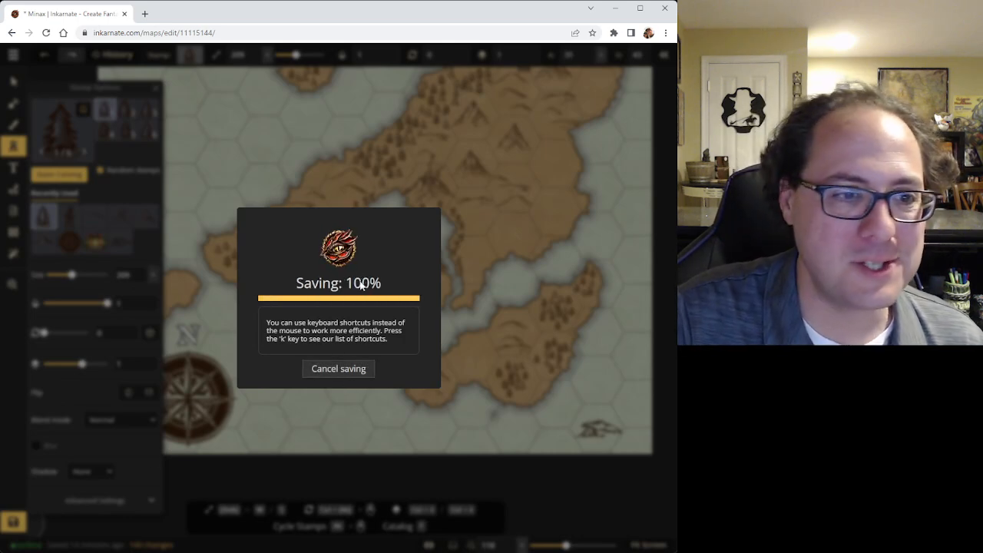
{"action": "scroll", "coordinate": [311, 292], "scroll_direction": "up", "scroll_amount": 2}
{"action": "scroll", "coordinate": [313, 298], "scroll_direction": "down", "scroll_amount": 5}
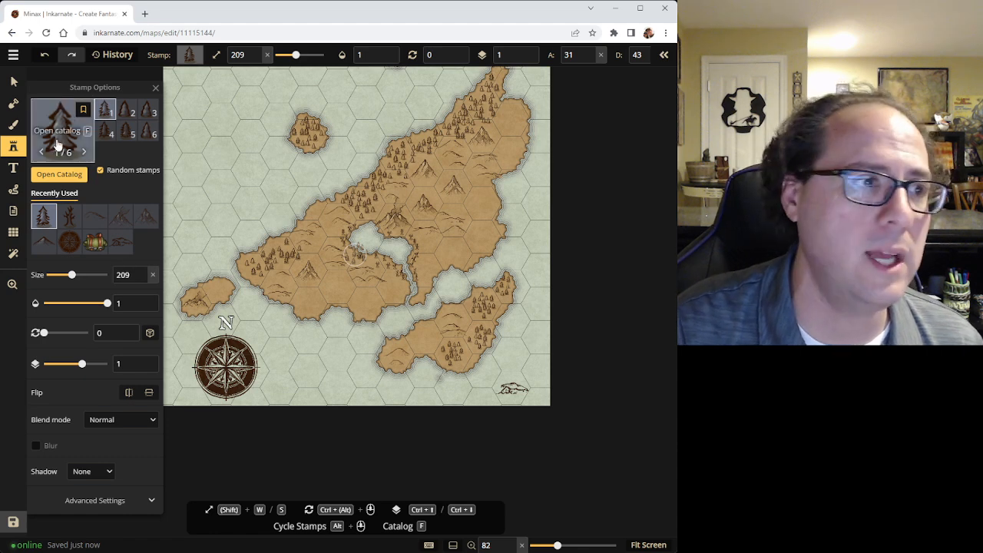
Reopen the stamp catalog and examine the Parchment World settlement and ruin icons
{"action": "left_click", "coordinate": [56, 144]}
{"action": "scroll", "coordinate": [295, 445], "scroll_direction": "down", "scroll_amount": 3}
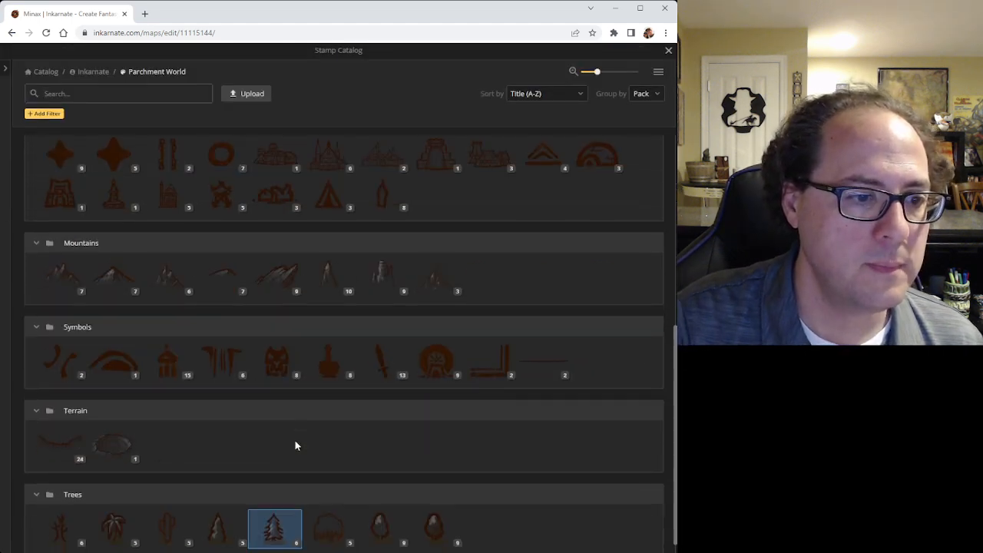
{"action": "scroll", "coordinate": [295, 445], "scroll_direction": "up", "scroll_amount": 5}
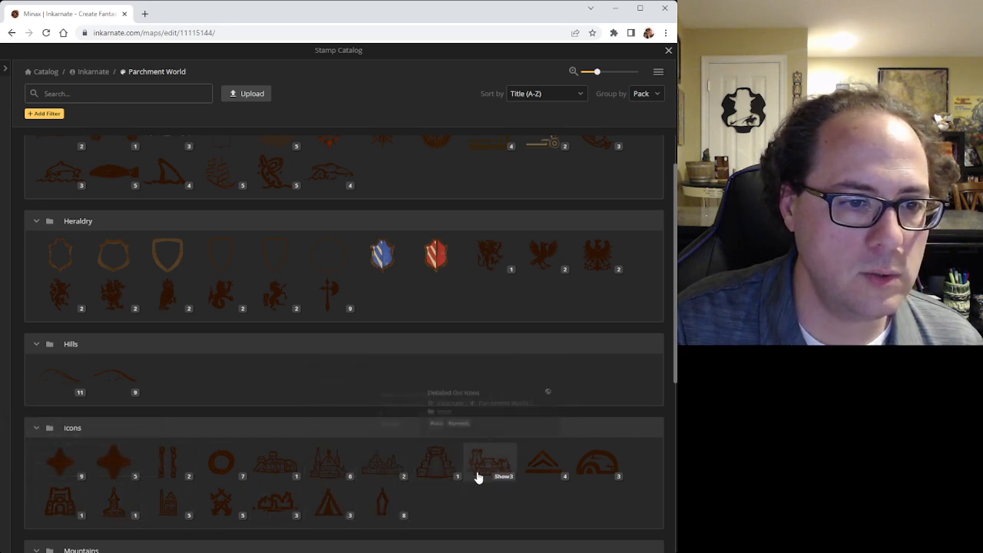
Preview the spired castle, plain building and Detailed Human Icons stamps and their variants from the Parchment World catalog
{"action": "left_click", "coordinate": [344, 476]}
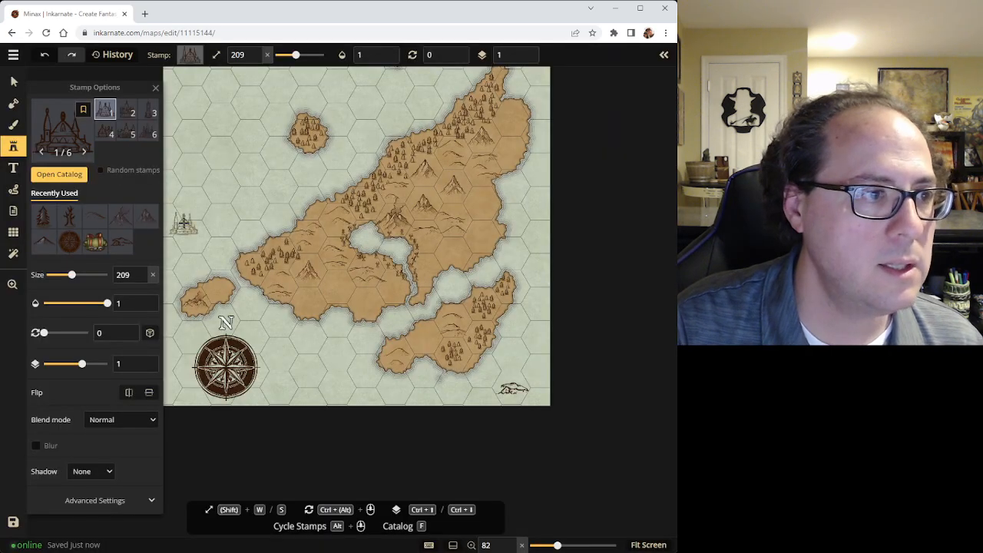
{"action": "left_click", "coordinate": [59, 174]}
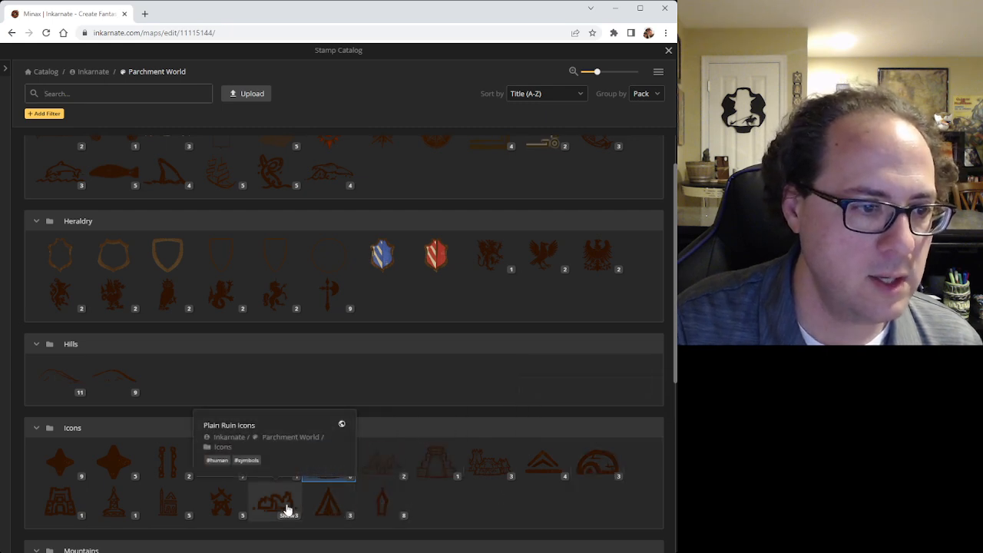
{"action": "left_click", "coordinate": [169, 507]}
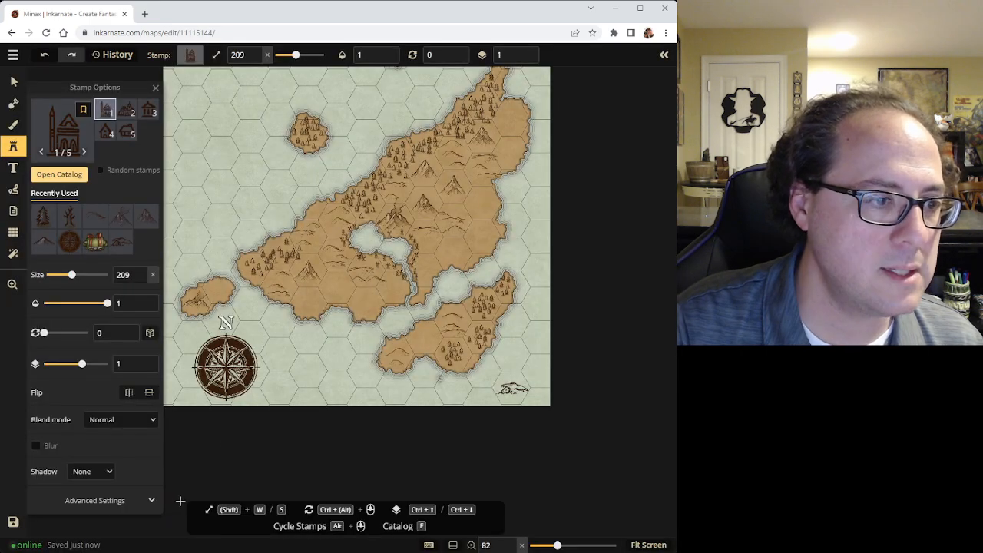
{"action": "left_click", "coordinate": [127, 113]}
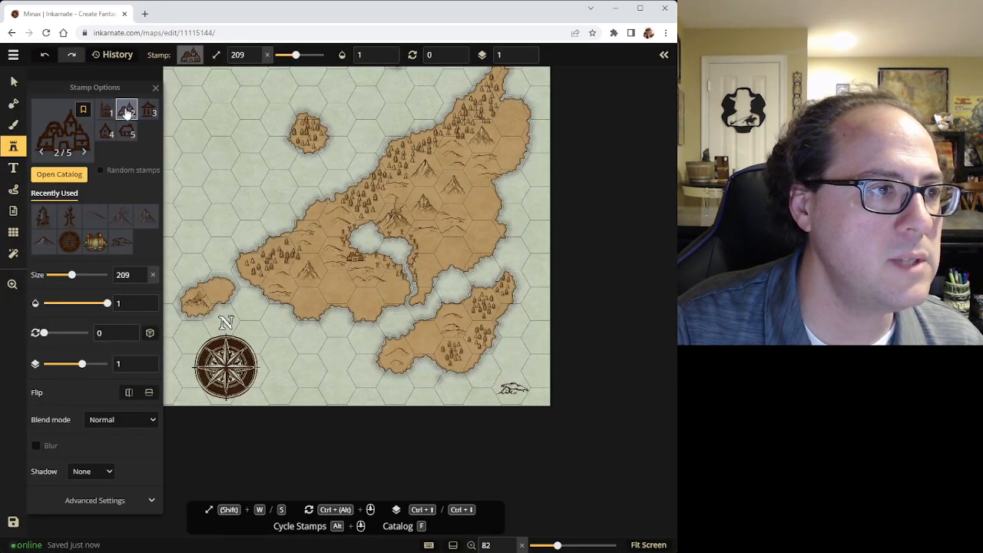
{"action": "left_click", "coordinate": [131, 132]}
{"action": "left_click", "coordinate": [106, 133]}
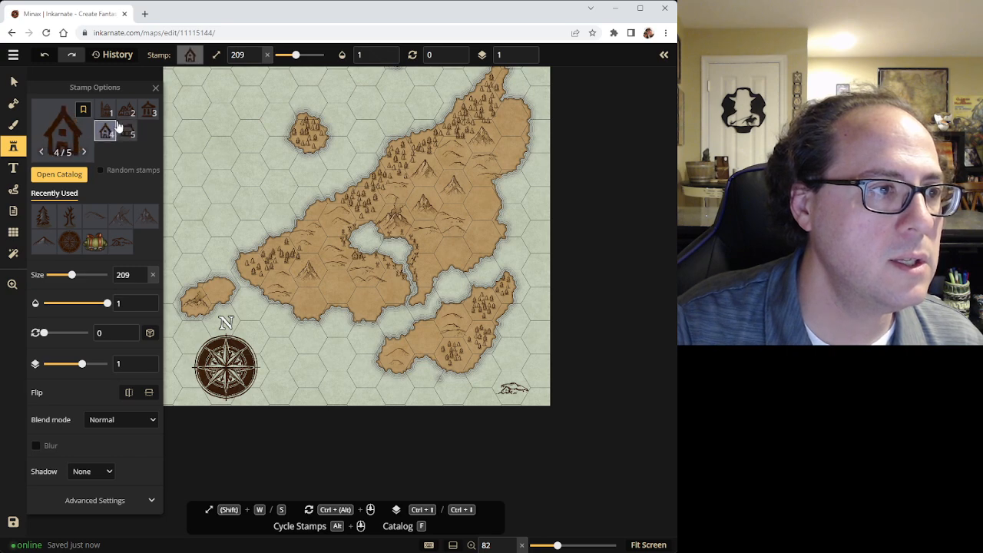
{"action": "left_click", "coordinate": [59, 174]}
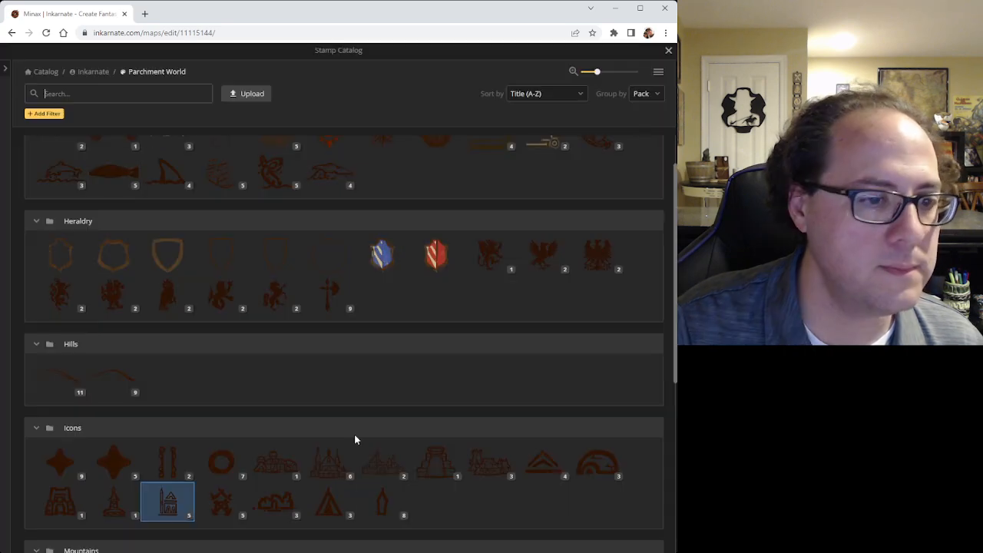
{"action": "left_click", "coordinate": [379, 465]}
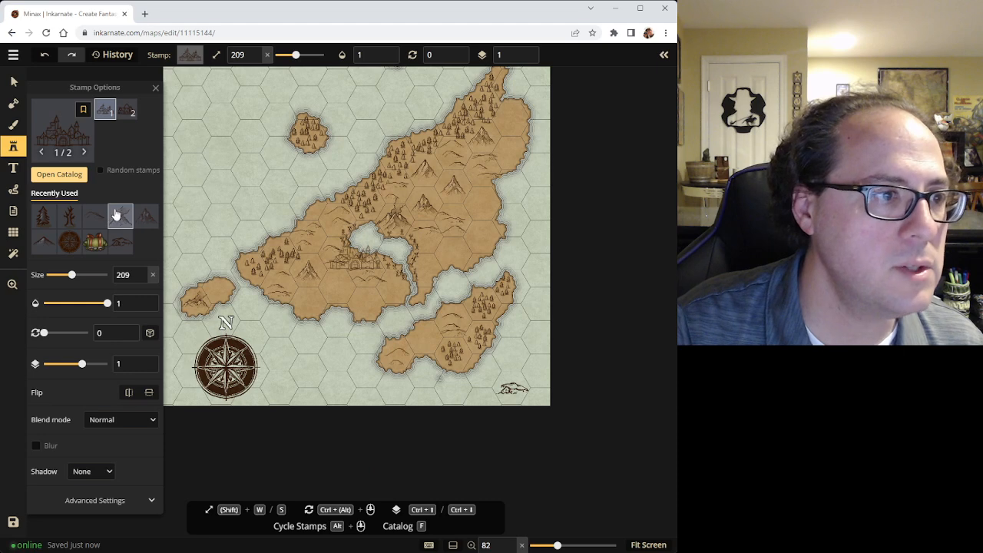
{"action": "left_click", "coordinate": [128, 111]}
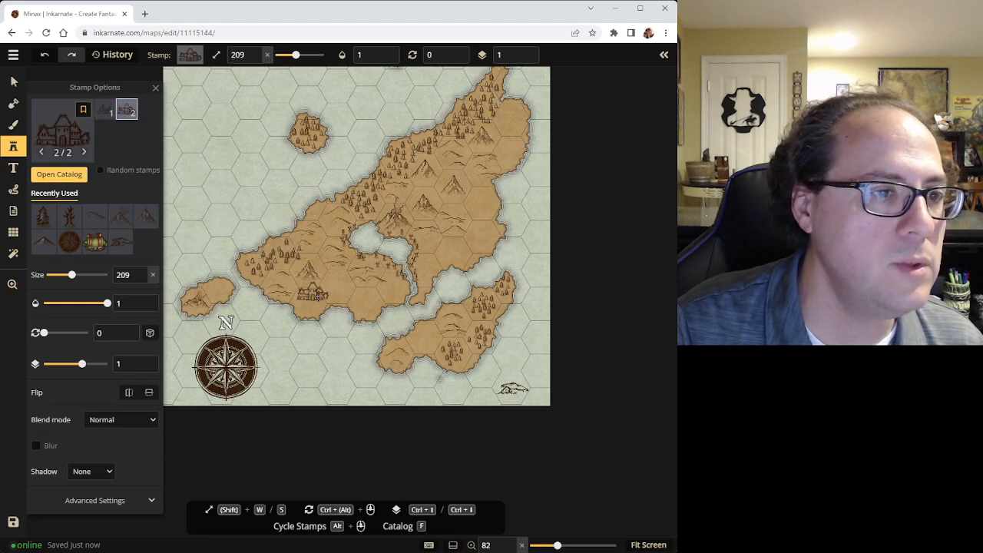
Preview the single watchtower, Plain Dwarven Icons and walled settlement stamps from the catalog's Icons group
{"action": "left_click", "coordinate": [66, 174]}
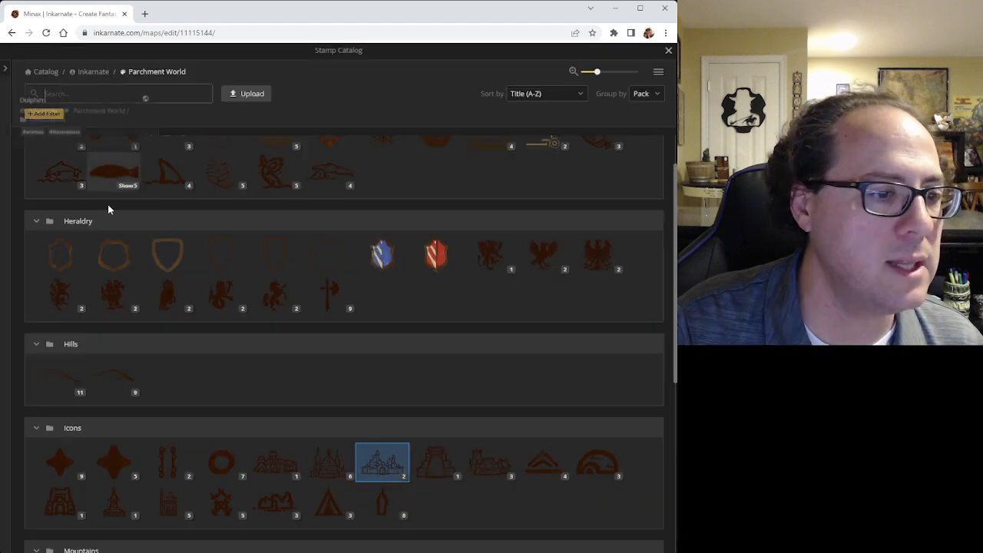
{"action": "left_click", "coordinate": [114, 506]}
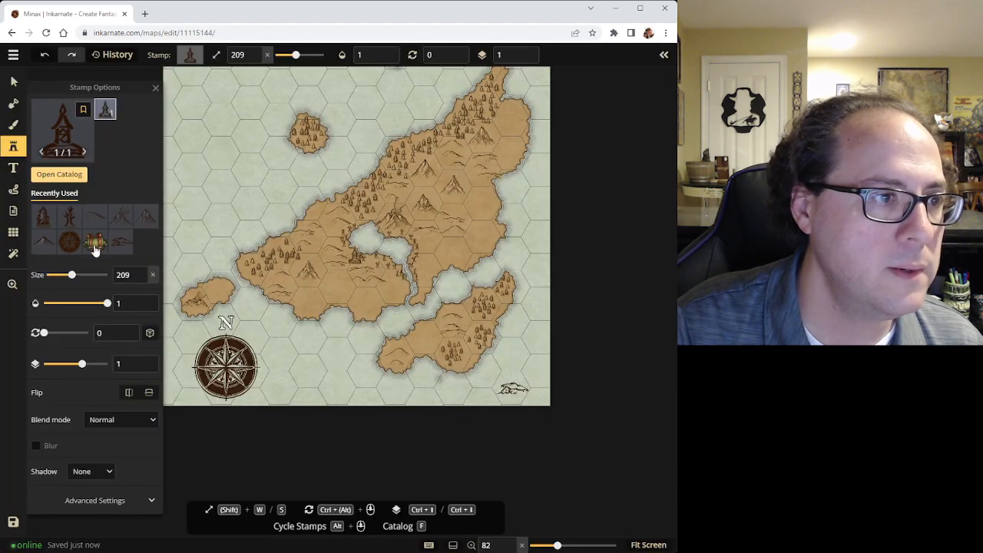
{"action": "left_click", "coordinate": [73, 177]}
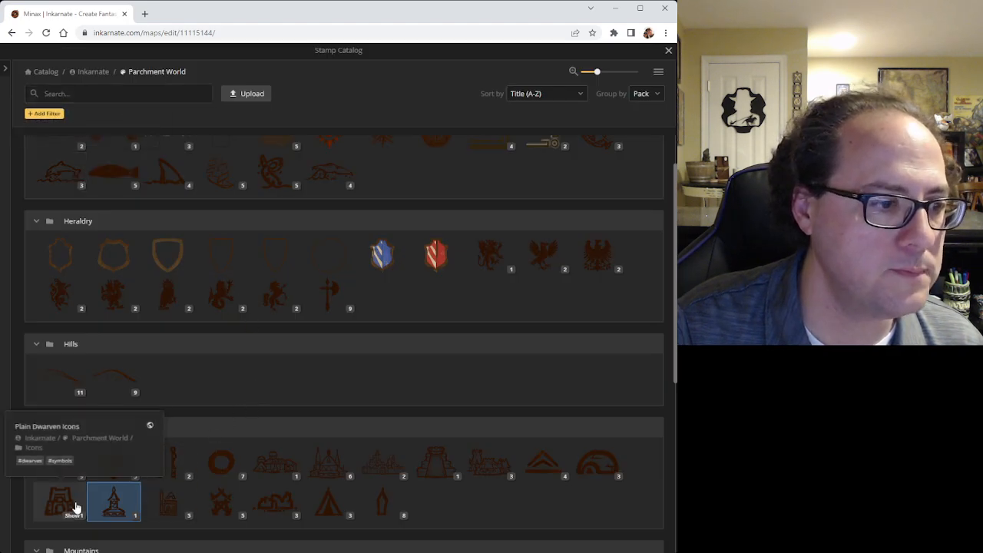
{"action": "left_click", "coordinate": [75, 504]}
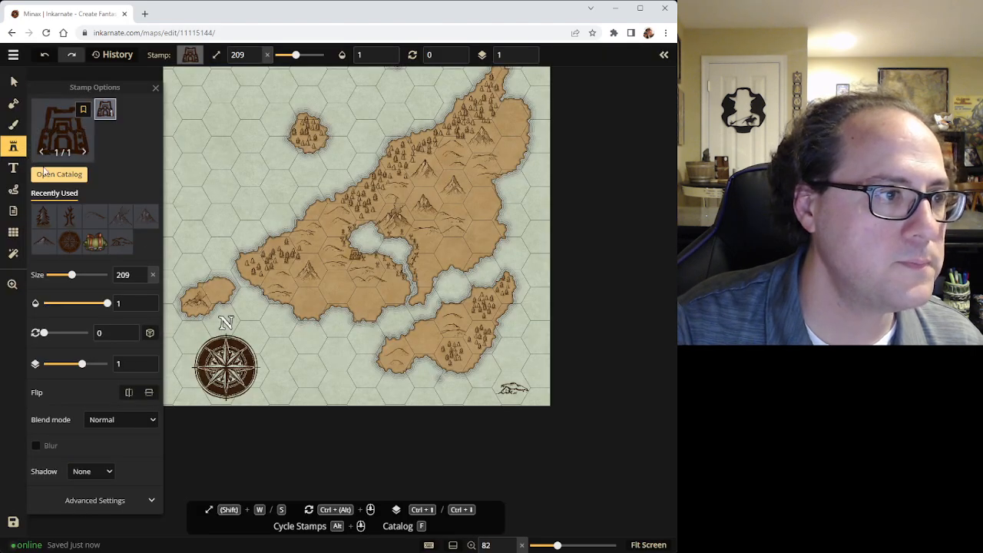
{"action": "left_click", "coordinate": [48, 173]}
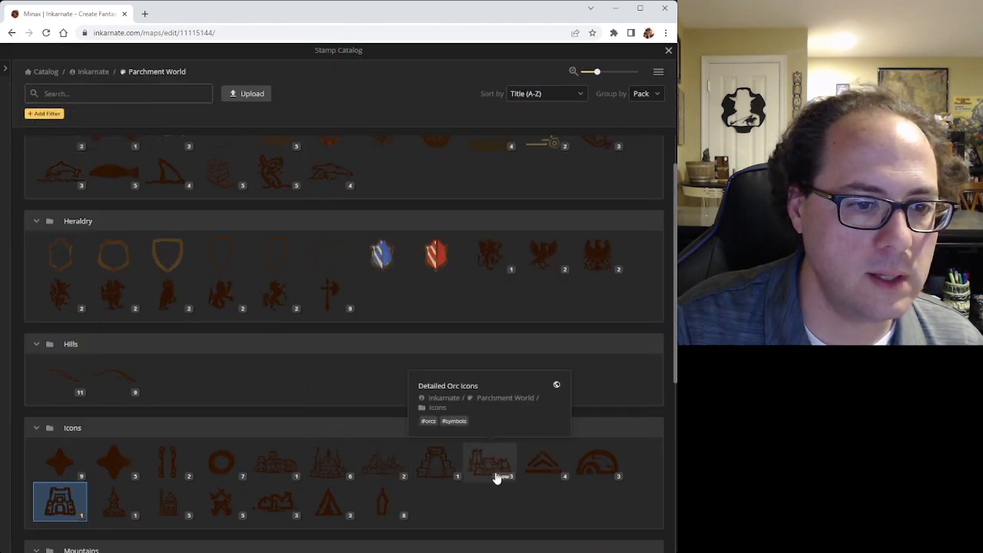
{"action": "mouse_move", "coordinate": [450, 477]}
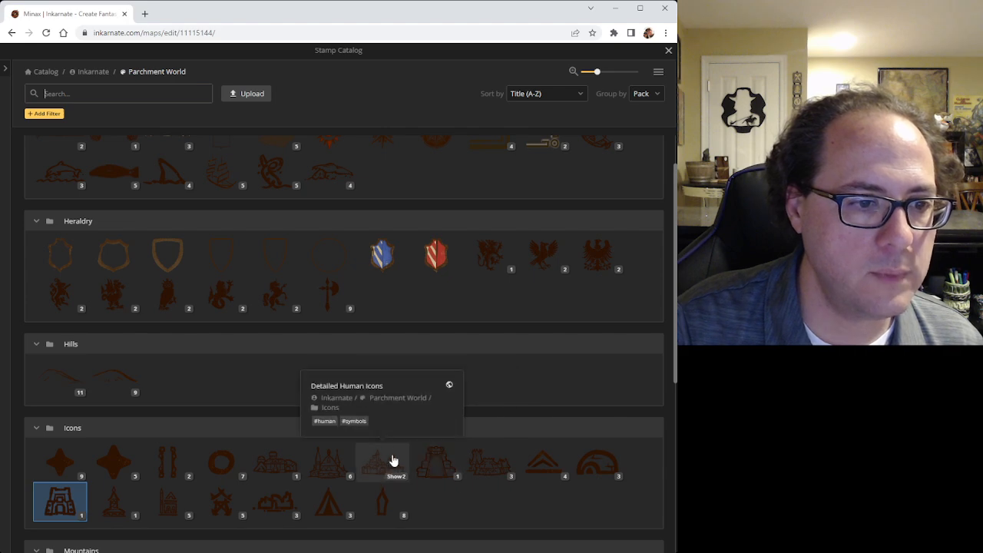
{"action": "left_click", "coordinate": [281, 474]}
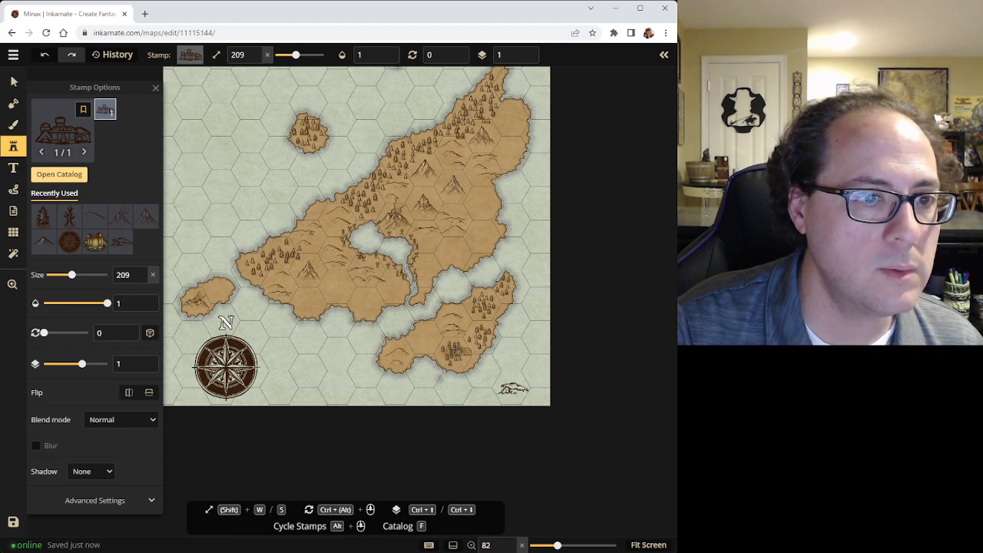
Place the fourth variant of the six-variant spired castle stamp at size 237 on the southeastern island, between its western hills and forest
{"action": "left_click", "coordinate": [59, 174]}
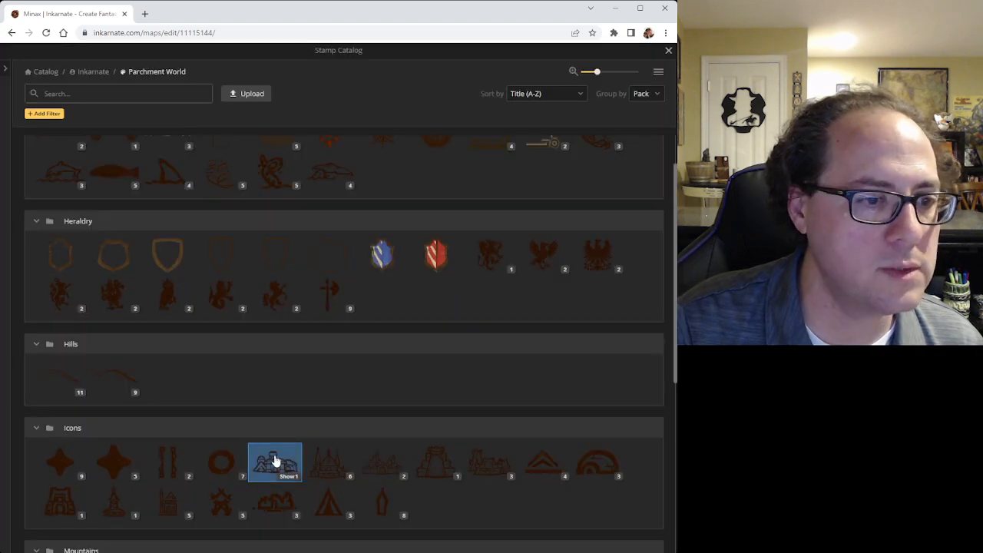
{"action": "left_click", "coordinate": [323, 470]}
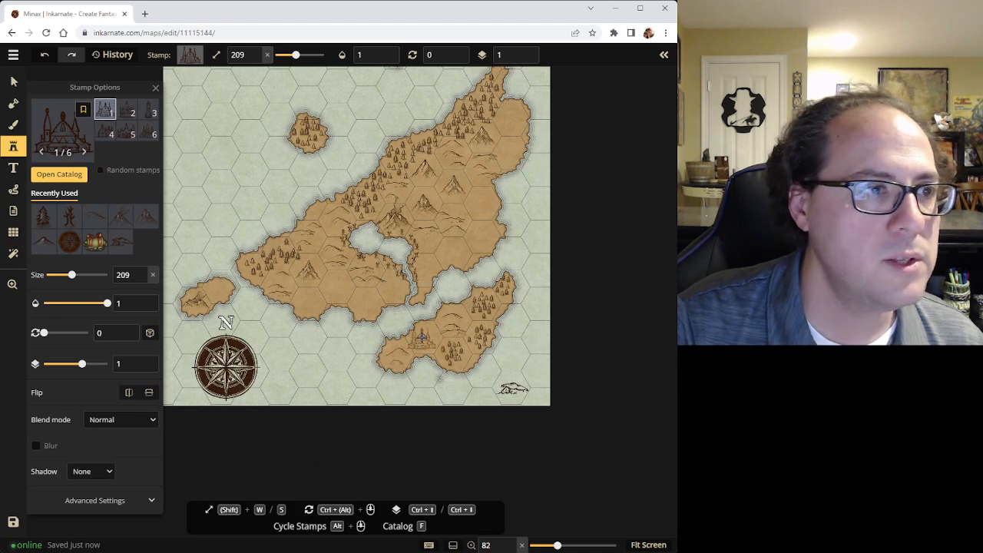
{"action": "left_click", "coordinate": [130, 119]}
{"action": "left_click", "coordinate": [131, 136]}
{"action": "left_click", "coordinate": [108, 136]}
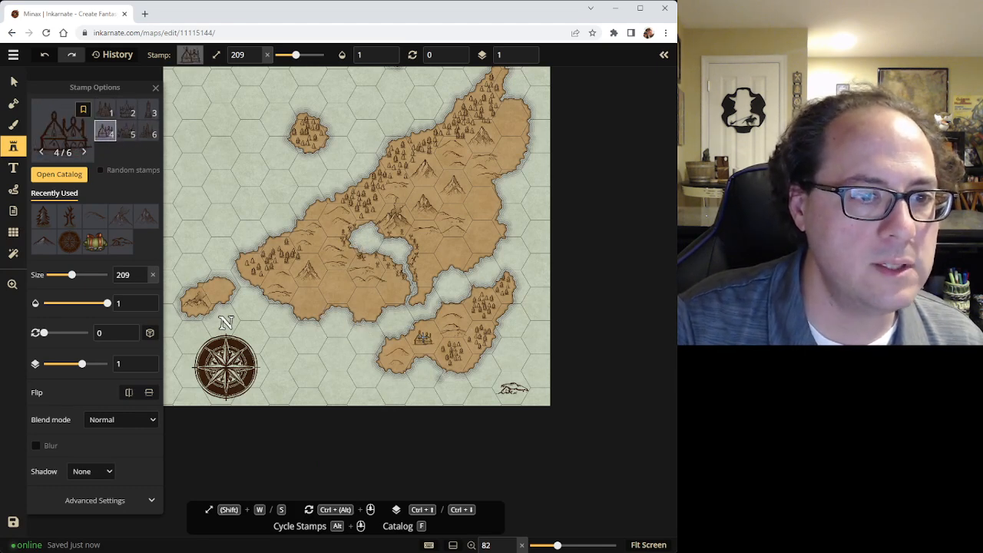
{"action": "scroll", "coordinate": [423, 338], "scroll_direction": "up", "scroll_amount": 4}
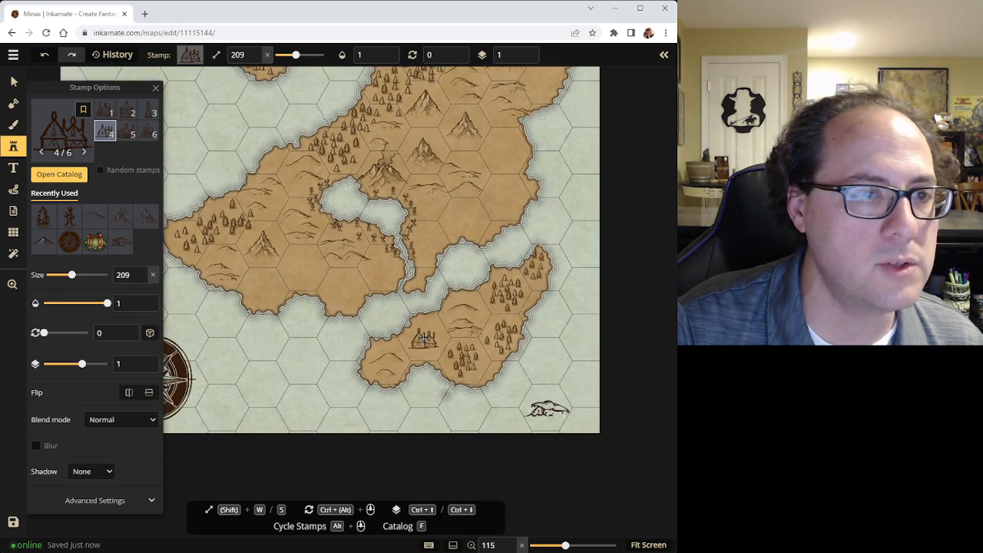
{"action": "left_click", "coordinate": [256, 52]}
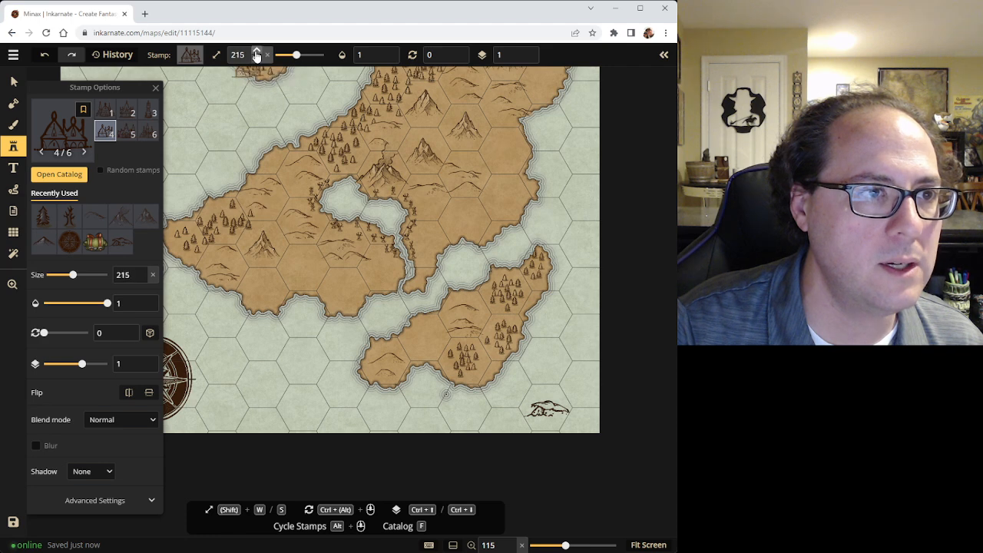
{"action": "left_click", "coordinate": [257, 52]}
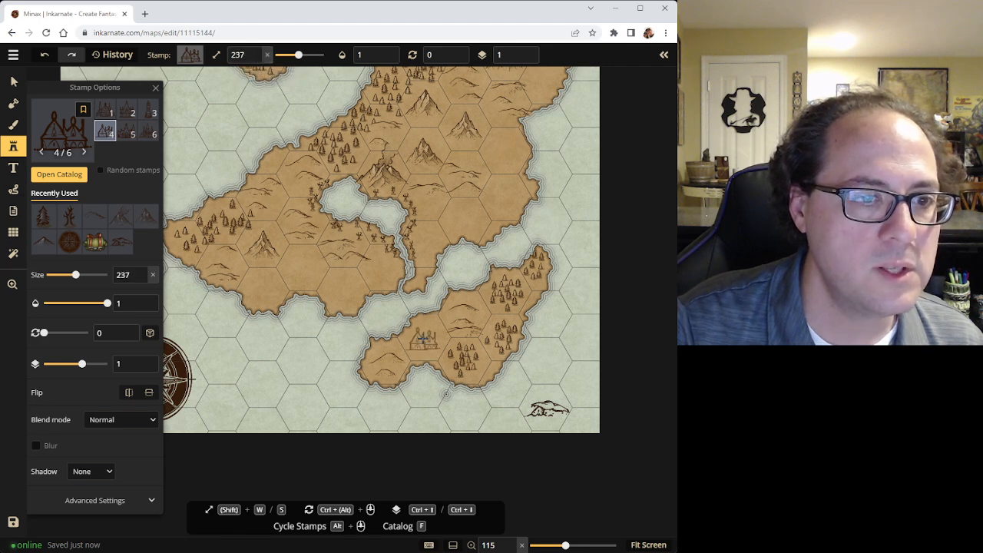
{"action": "left_click", "coordinate": [423, 340]}
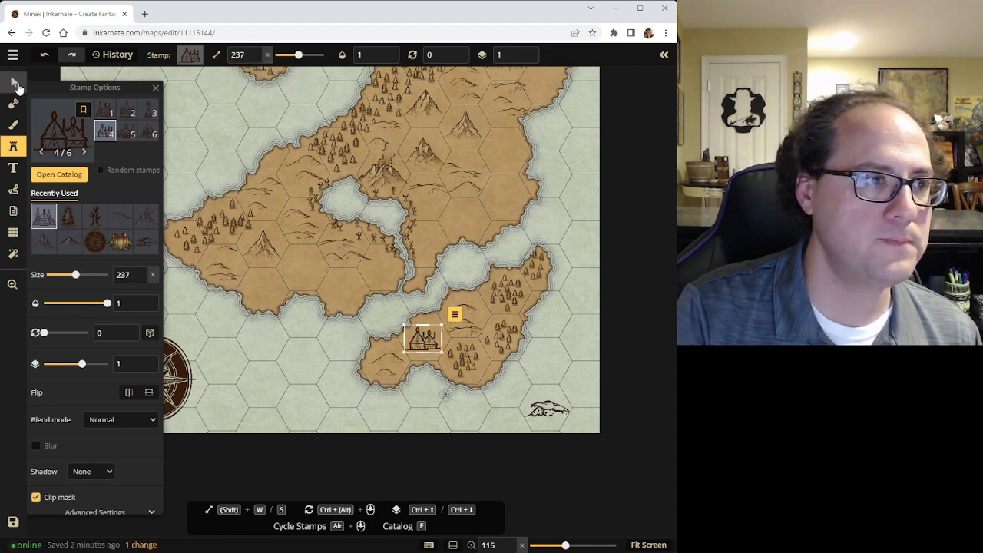
{"action": "left_click", "coordinate": [15, 85]}
{"action": "key", "text": "Escape"}
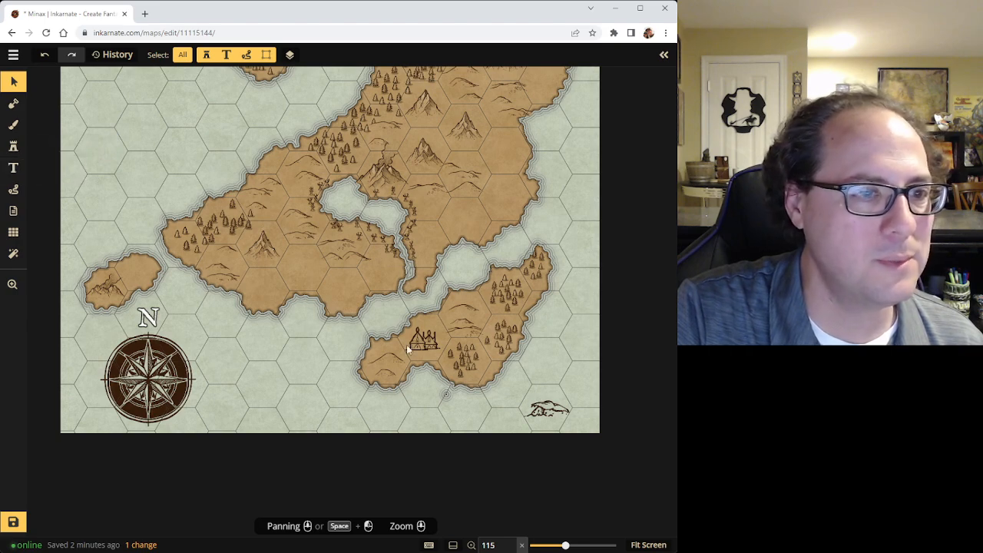
Add the text label "Elves" along the southern shore of the southeastern island, below the castle stamp
{"action": "scroll", "coordinate": [405, 340], "scroll_direction": "down", "scroll_amount": 5}
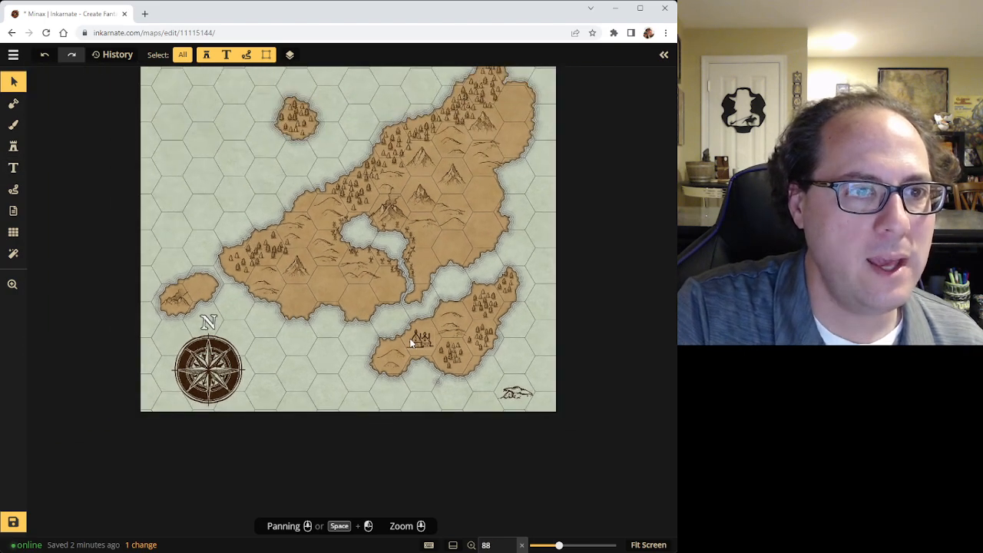
{"action": "scroll", "coordinate": [409, 342], "scroll_direction": "down", "scroll_amount": 1}
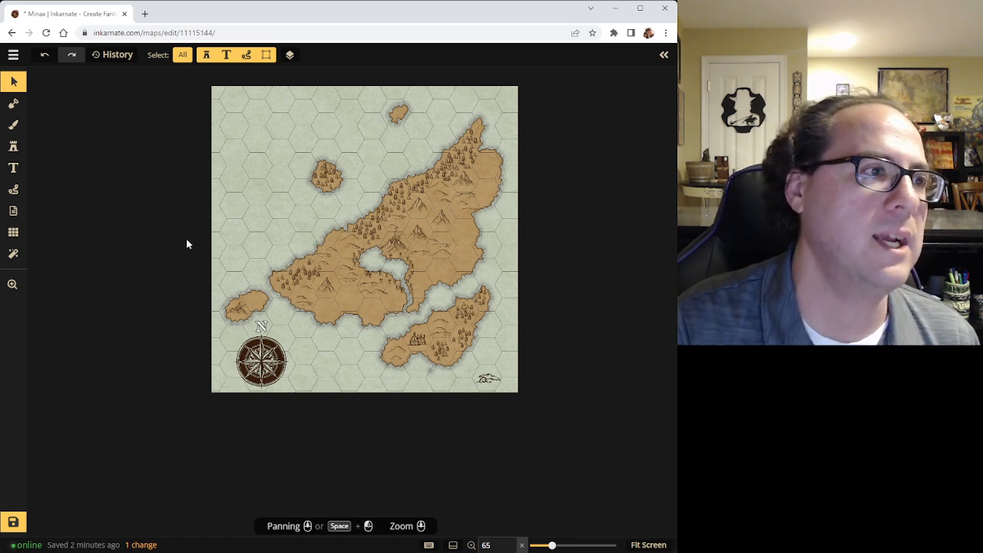
{"action": "scroll", "coordinate": [440, 377], "scroll_direction": "up", "scroll_amount": 3}
{"action": "scroll", "coordinate": [439, 376], "scroll_direction": "up", "scroll_amount": 1}
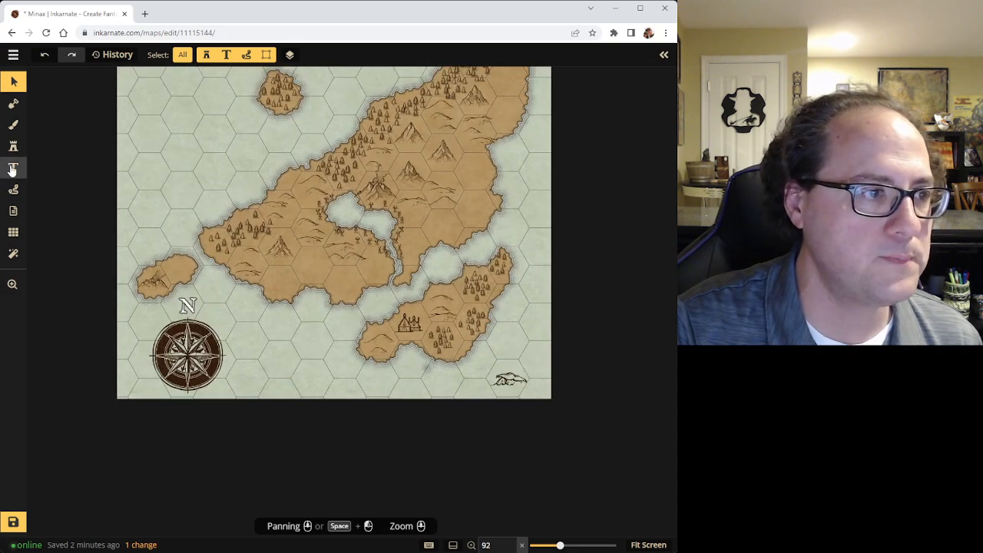
{"action": "left_click", "coordinate": [13, 167]}
{"action": "left_click", "coordinate": [408, 361]}
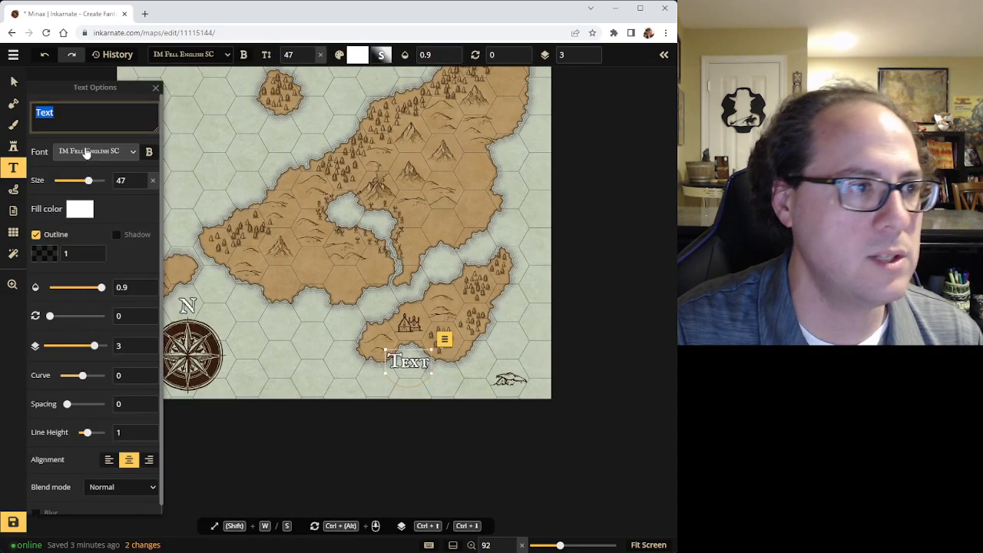
{"action": "type", "text": "Elves"}
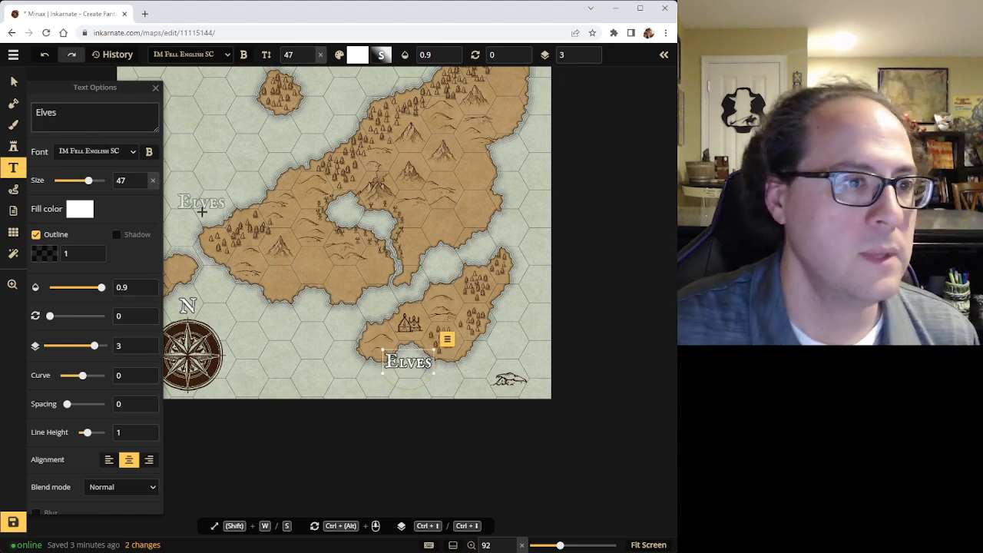
Add a "Nords" text label in the open sea and move it beside the small northernmost island
{"action": "left_click", "coordinate": [208, 180]}
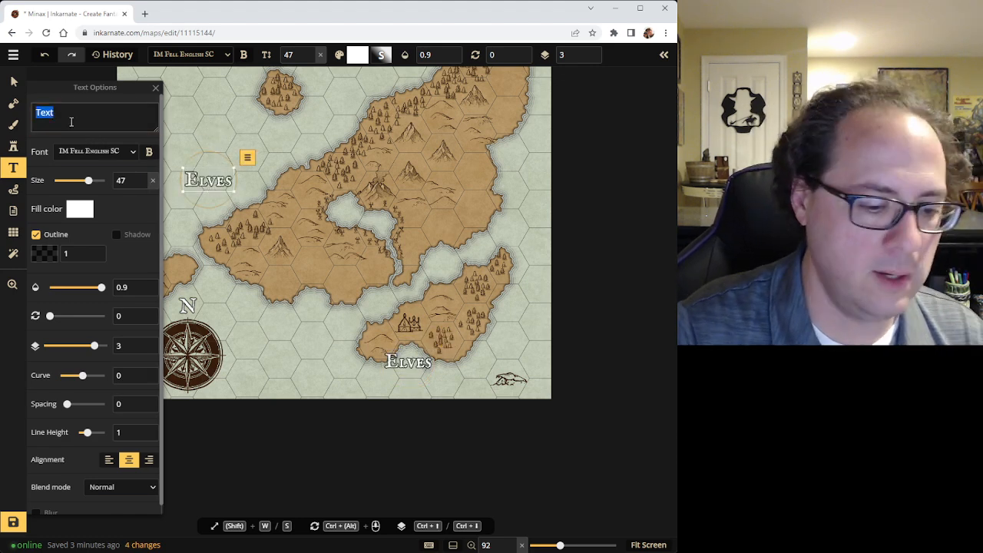
{"action": "type", "text": "Nords"}
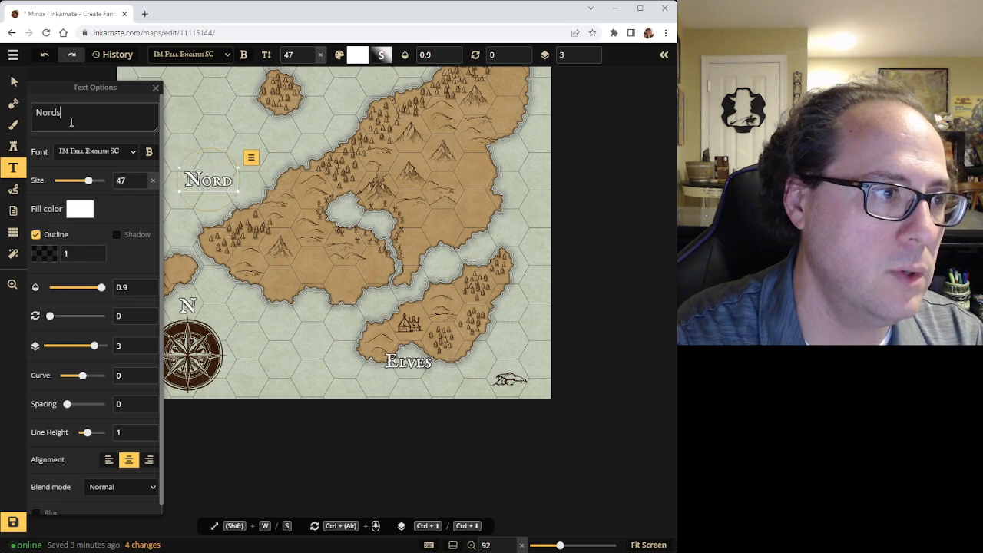
{"action": "left_click", "coordinate": [13, 80]}
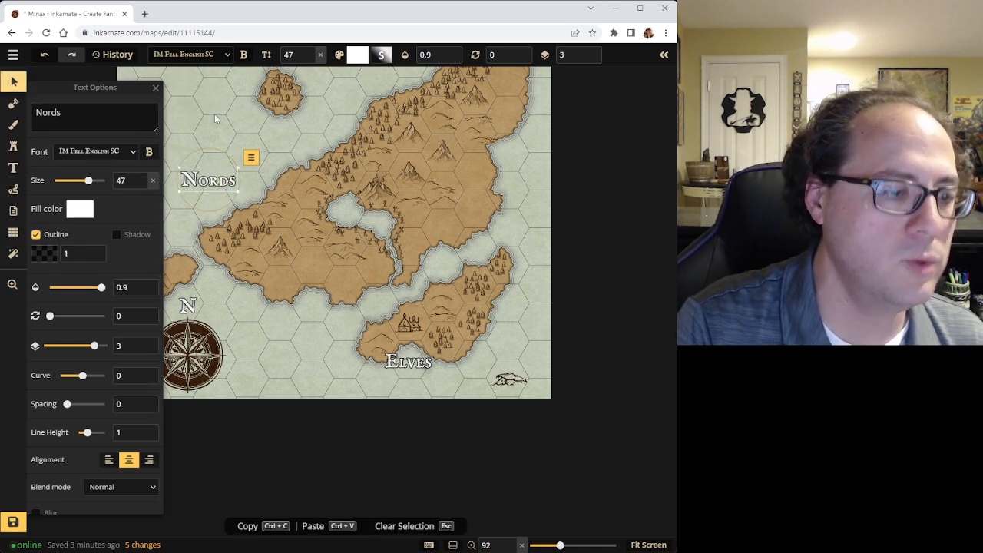
{"action": "left_click_drag", "start_coordinate": [213, 114], "coordinate": [234, 307]}
{"action": "left_click_drag", "start_coordinate": [228, 379], "coordinate": [358, 185]}
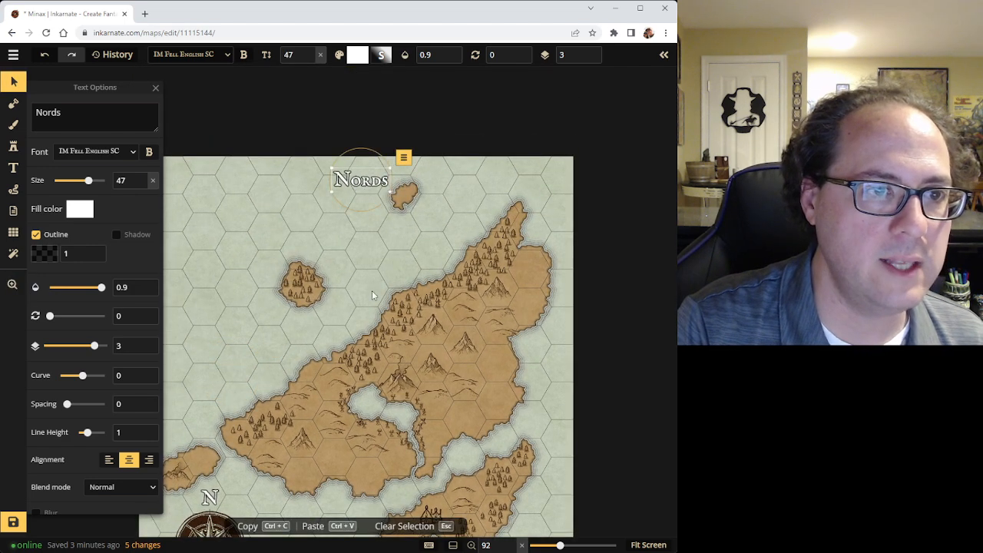
{"action": "left_click", "coordinate": [372, 290]}
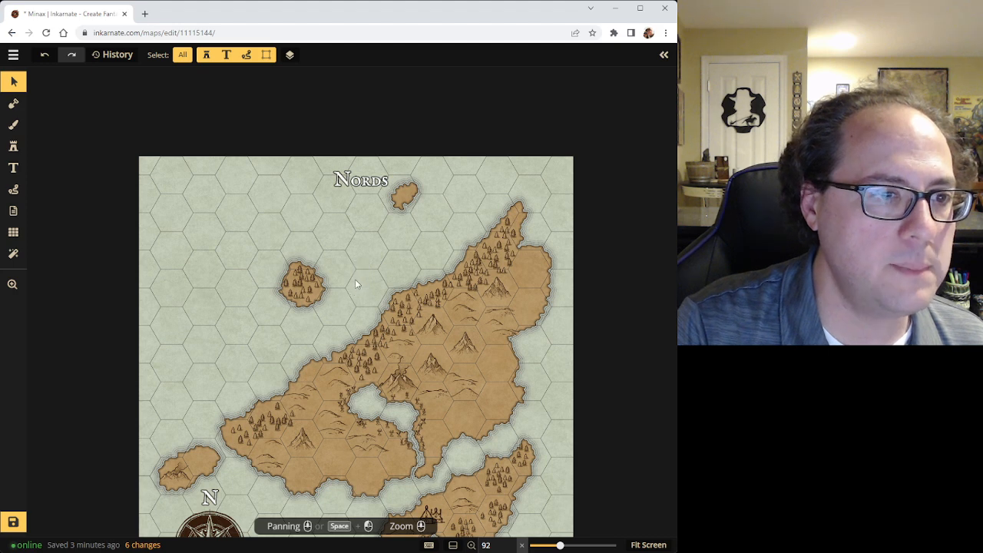
Enlarge the northernmost island with the Mask tool's Add action at size 22, extending land to the northeast and to the south
{"action": "left_click", "coordinate": [23, 125]}
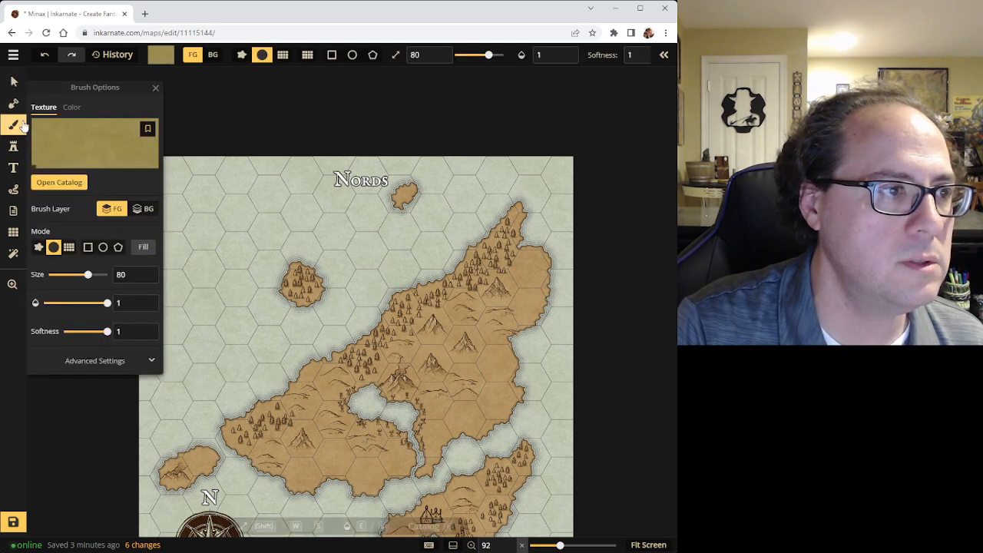
{"action": "left_click", "coordinate": [13, 104]}
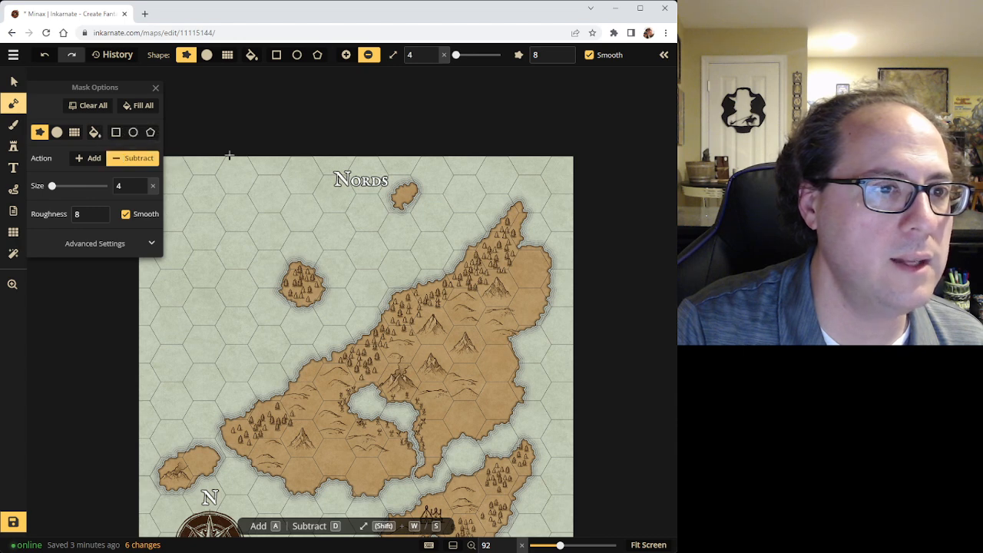
{"action": "left_click", "coordinate": [86, 159]}
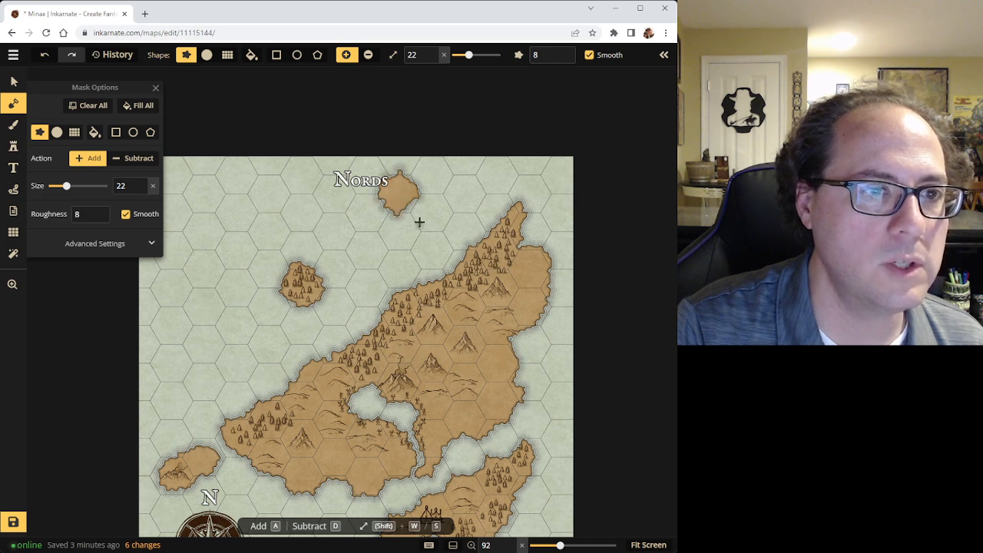
{"action": "left_click_drag", "start_coordinate": [413, 179], "coordinate": [436, 166]}
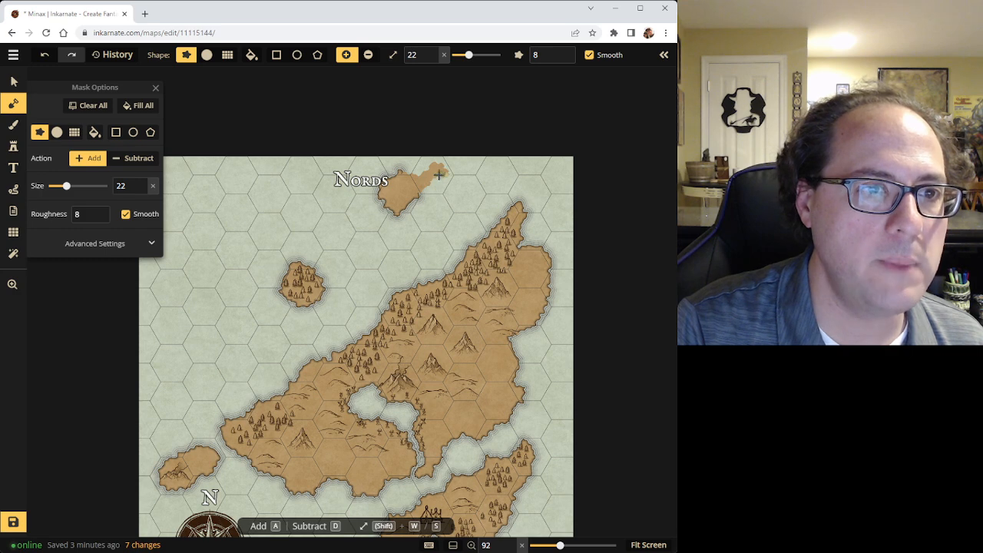
{"action": "left_click_drag", "start_coordinate": [391, 206], "coordinate": [384, 243]}
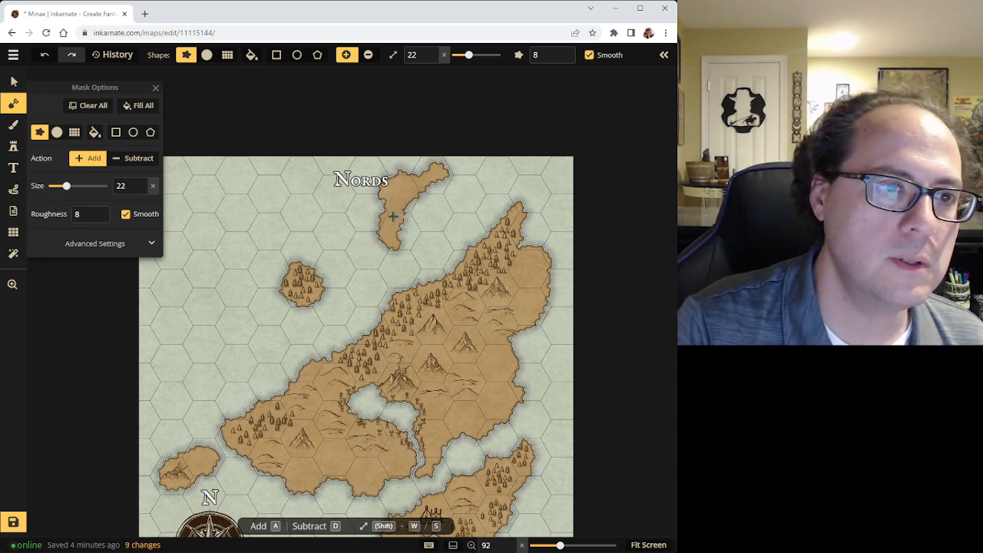
Scatter random pine tree stamps across the enlarged northernmost island with area 19 and density 26
{"action": "left_click", "coordinate": [22, 148]}
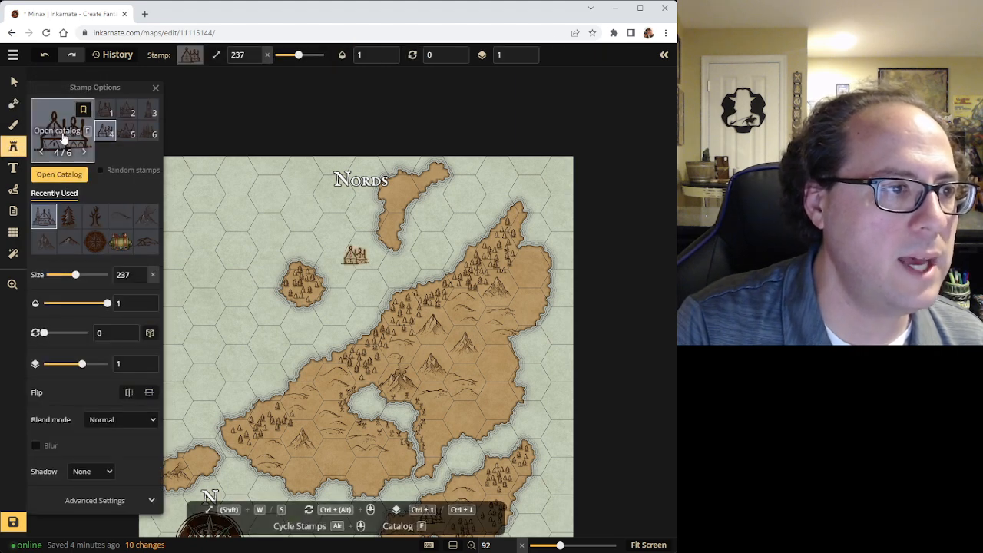
{"action": "left_click", "coordinate": [68, 216]}
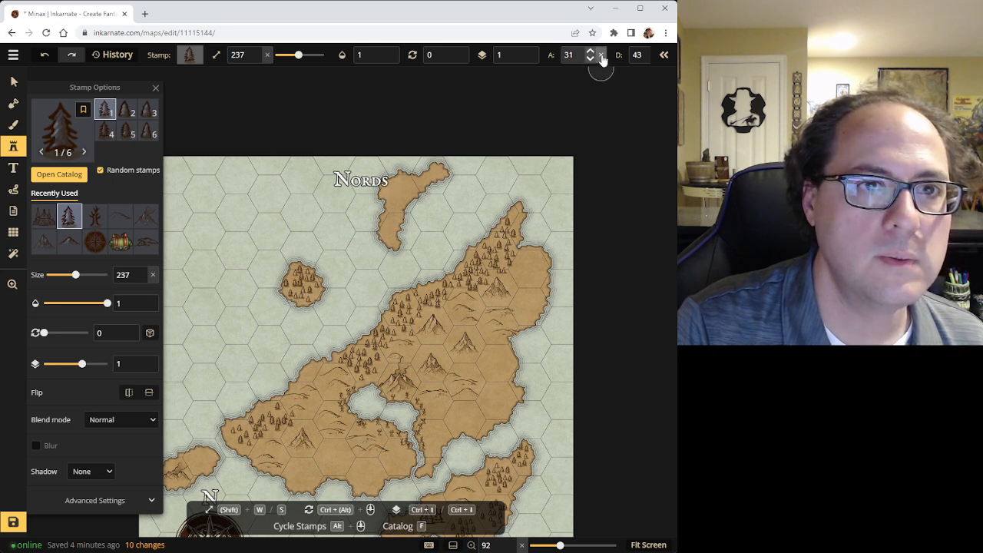
{"action": "scroll", "coordinate": [590, 57], "scroll_direction": "down", "scroll_amount": 12}
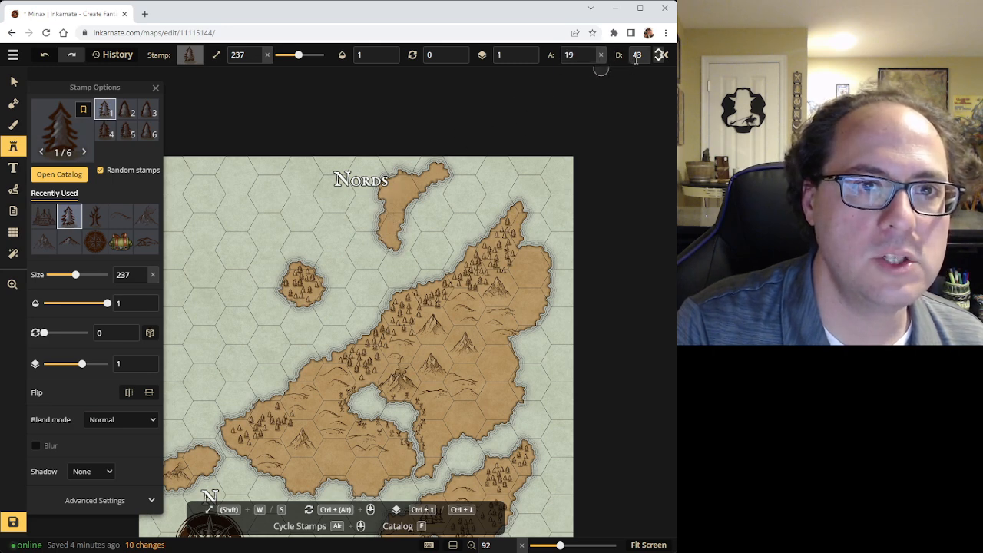
{"action": "left_click", "coordinate": [413, 187]}
{"action": "left_click", "coordinate": [403, 194]}
{"action": "left_click", "coordinate": [390, 225]}
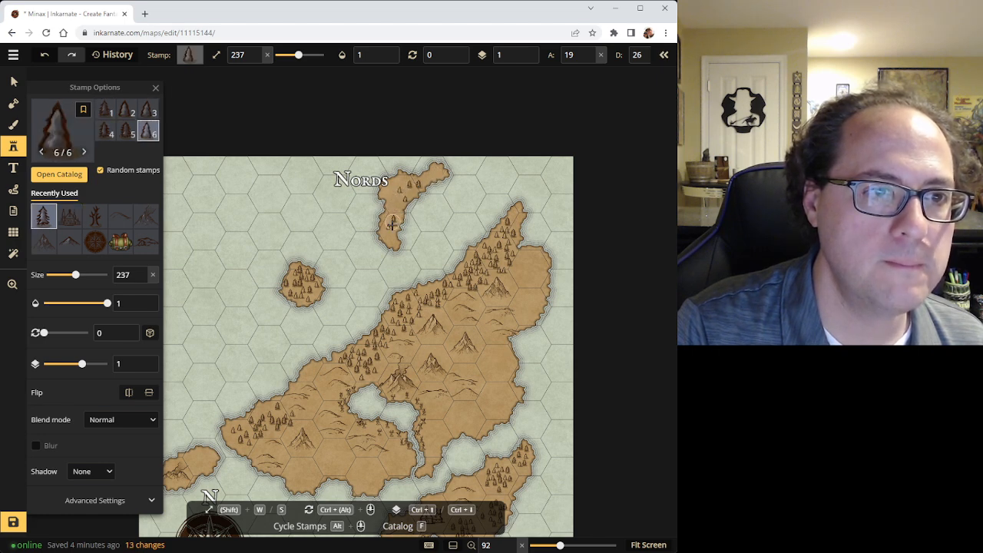
{"action": "left_click", "coordinate": [398, 238]}
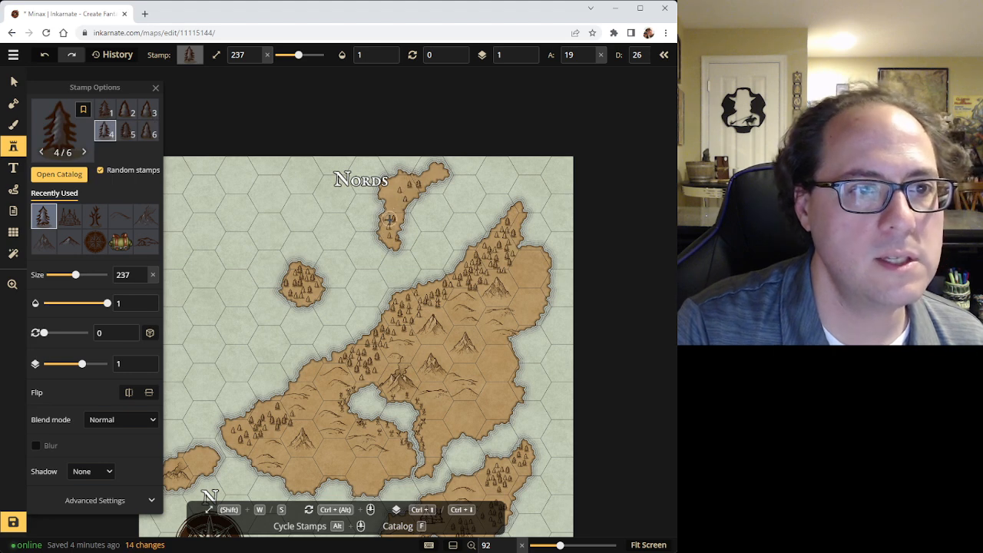
{"action": "left_click", "coordinate": [356, 254]}
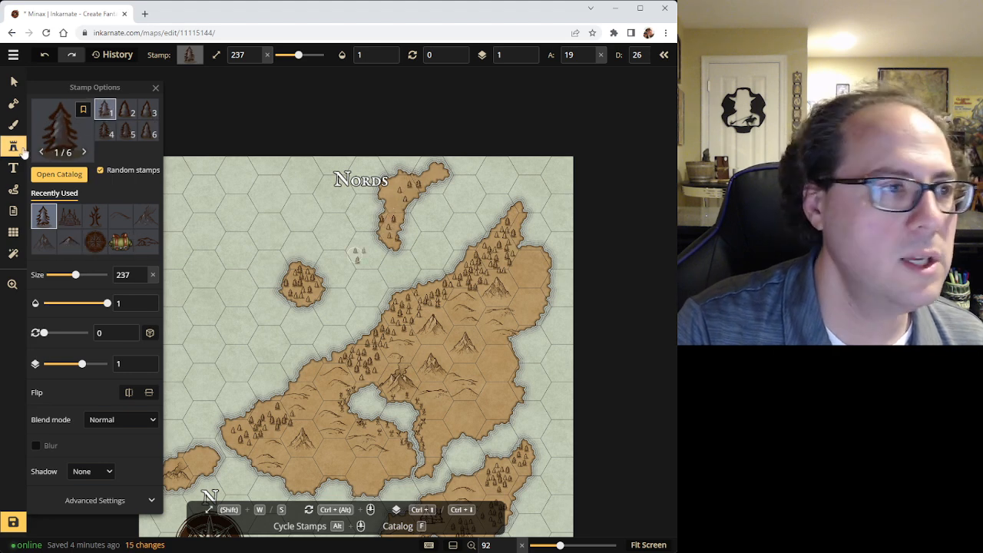
Choose the five-variant building stamp from the catalog's Icons group as the active stamp
{"action": "left_click", "coordinate": [63, 150]}
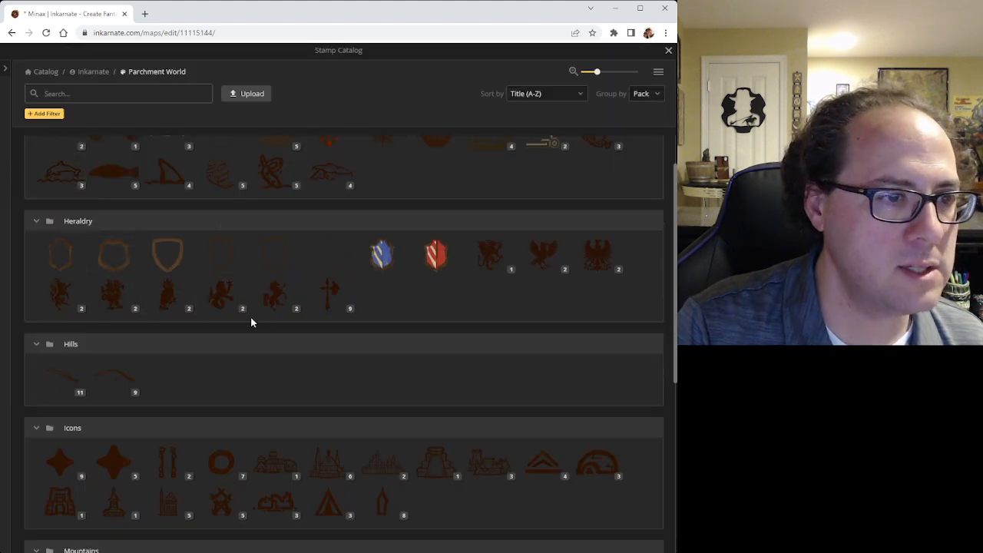
{"action": "scroll", "coordinate": [322, 453], "scroll_direction": "up", "scroll_amount": 1}
{"action": "scroll", "coordinate": [338, 476], "scroll_direction": "down", "scroll_amount": 2}
{"action": "mouse_move", "coordinate": [164, 411]}
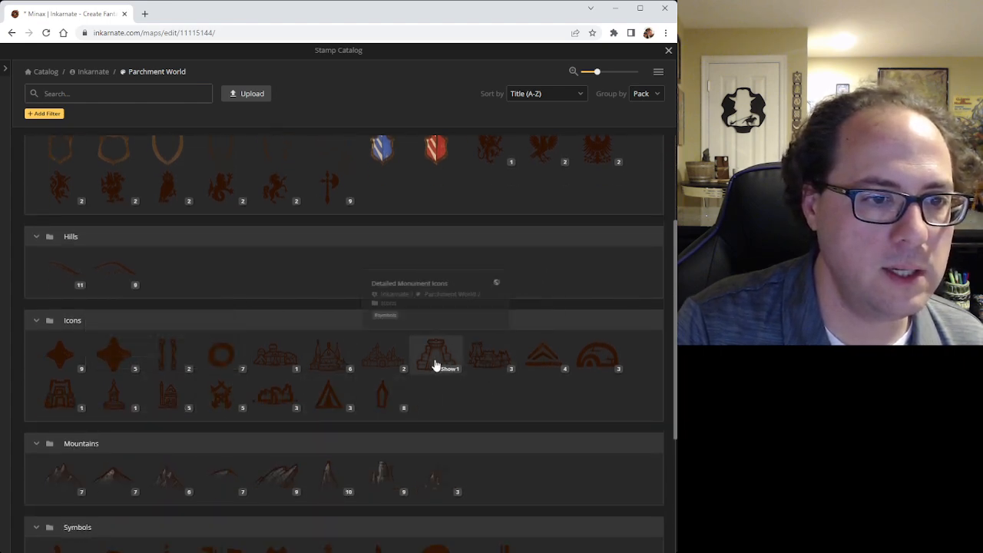
{"action": "left_click", "coordinate": [378, 359]}
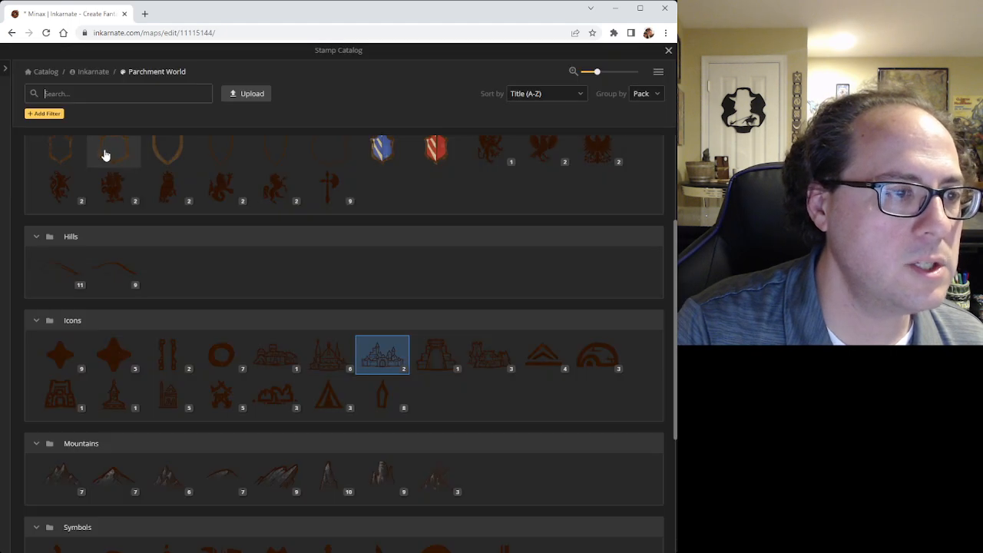
{"action": "left_click", "coordinate": [84, 139]}
{"action": "left_click", "coordinate": [171, 401]}
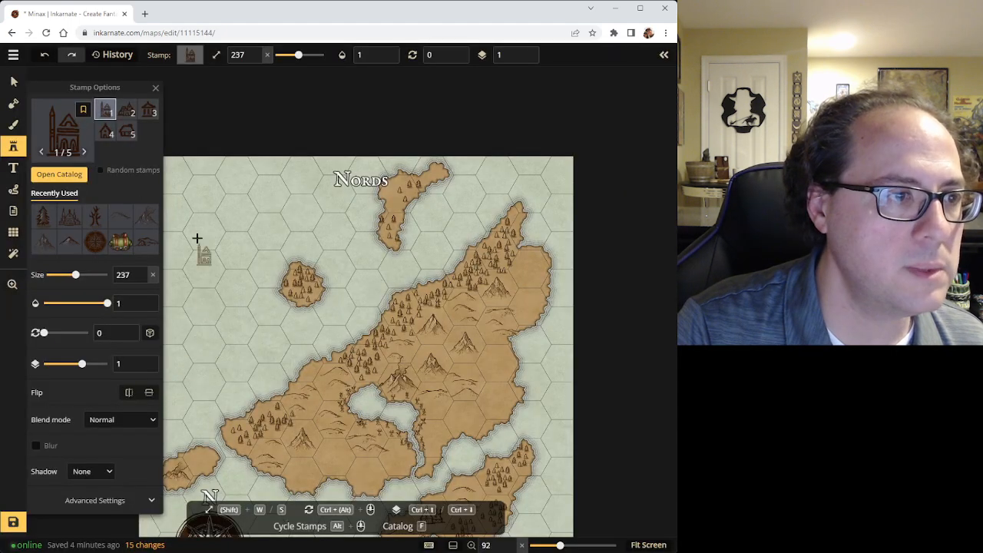
Place the fifth variant, a house, on the northernmost island's western side and the third variant, a columned temple, just below it
{"action": "left_click", "coordinate": [131, 118]}
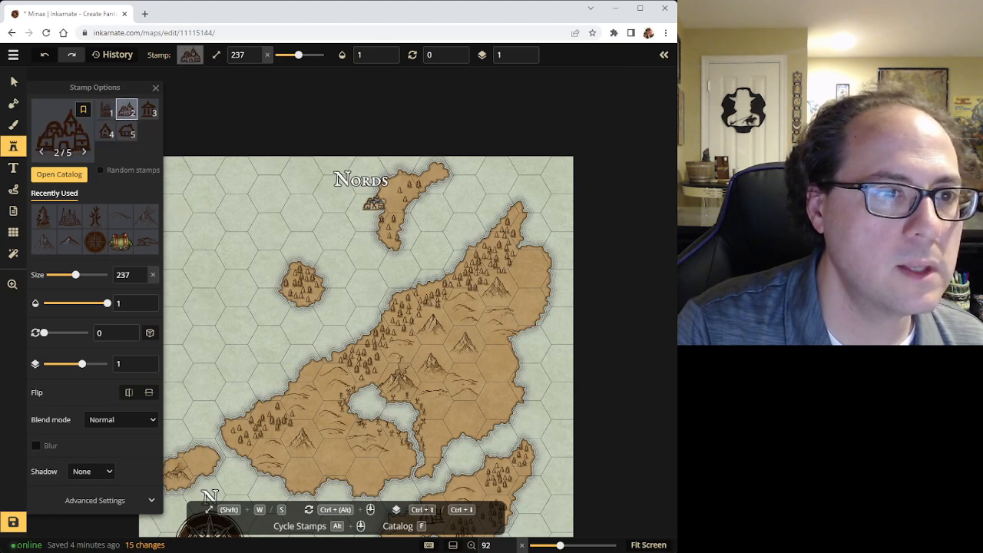
{"action": "left_click", "coordinate": [127, 132]}
{"action": "scroll", "coordinate": [335, 180], "scroll_direction": "up", "scroll_amount": 6}
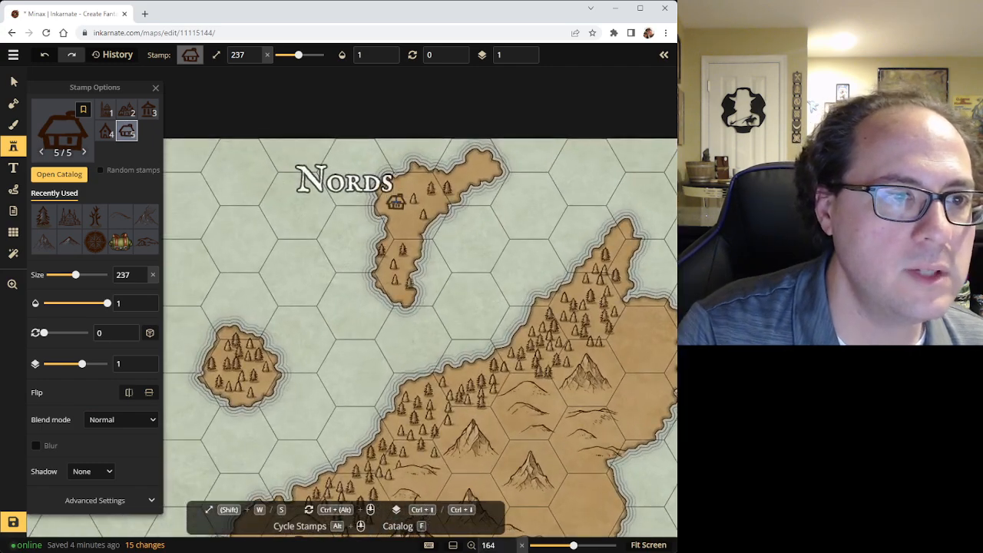
{"action": "left_click", "coordinate": [396, 201]}
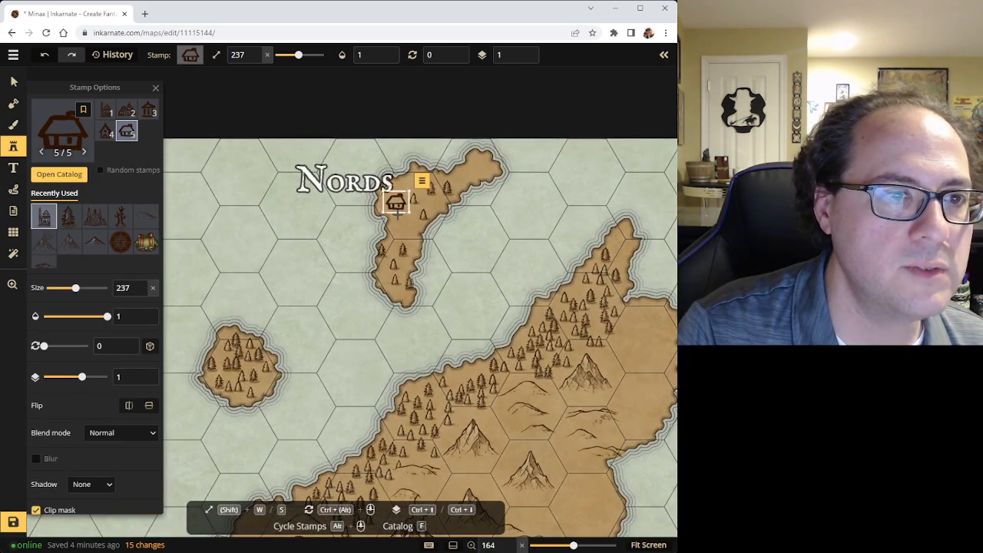
{"action": "left_click", "coordinate": [148, 109]}
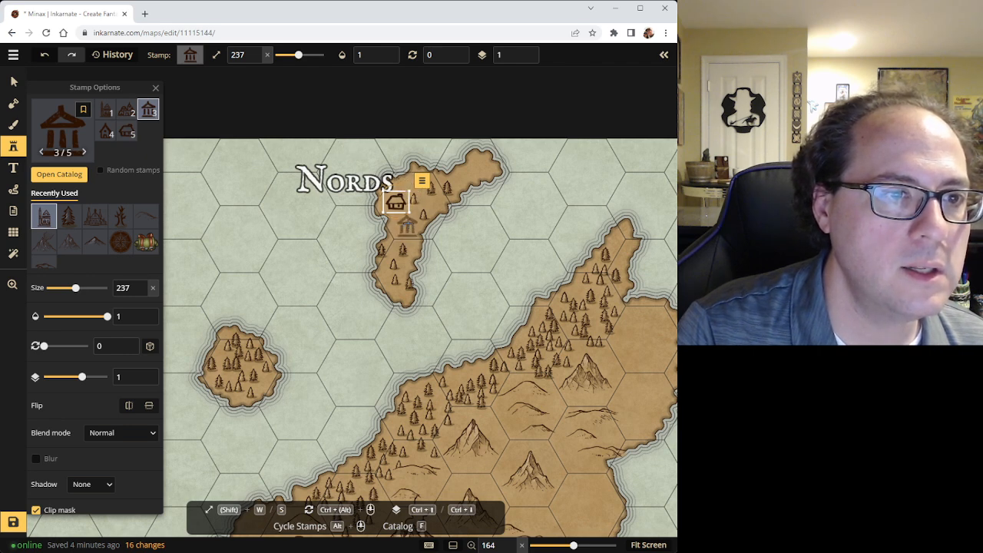
{"action": "left_click", "coordinate": [408, 223]}
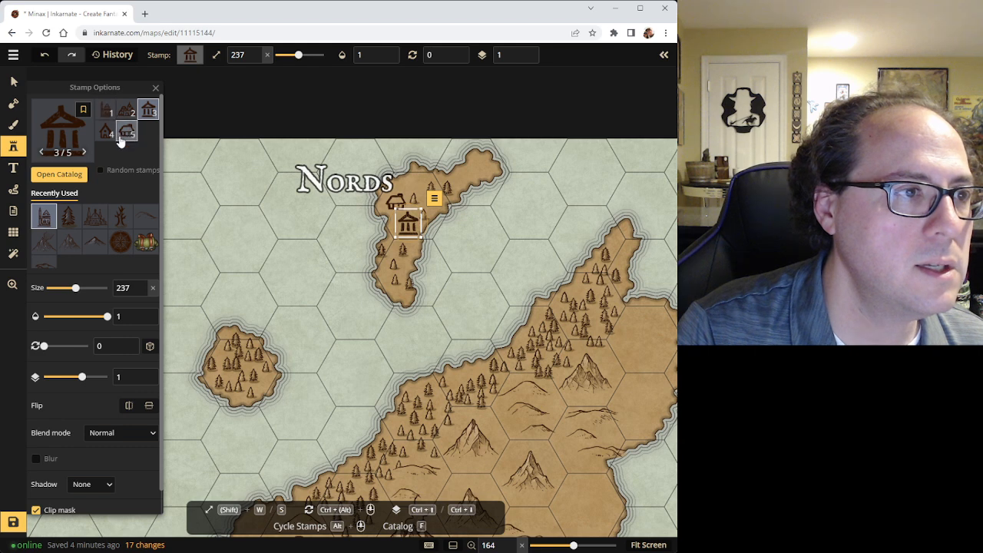
Delete the two tree stamps just east of the house and the columned temple
{"action": "left_click", "coordinate": [14, 82]}
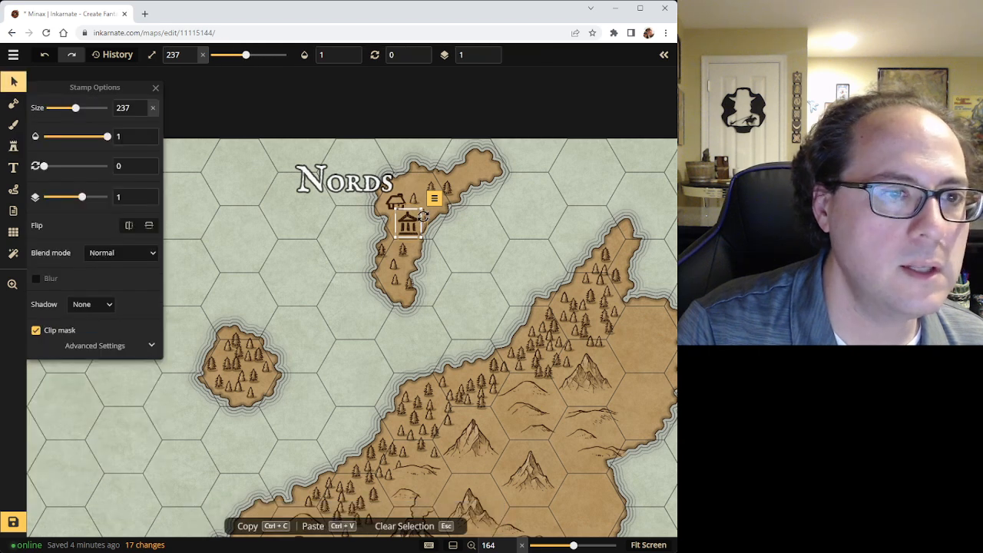
{"action": "mouse_move", "coordinate": [414, 199]}
{"action": "left_mouse_down"}
{"action": "mouse_move", "coordinate": [423, 215]}
{"action": "mouse_move", "coordinate": [419, 201]}
{"action": "left_mouse_up"}
{"action": "left_click", "coordinate": [395, 202]}
{"action": "left_click", "coordinate": [415, 201]}
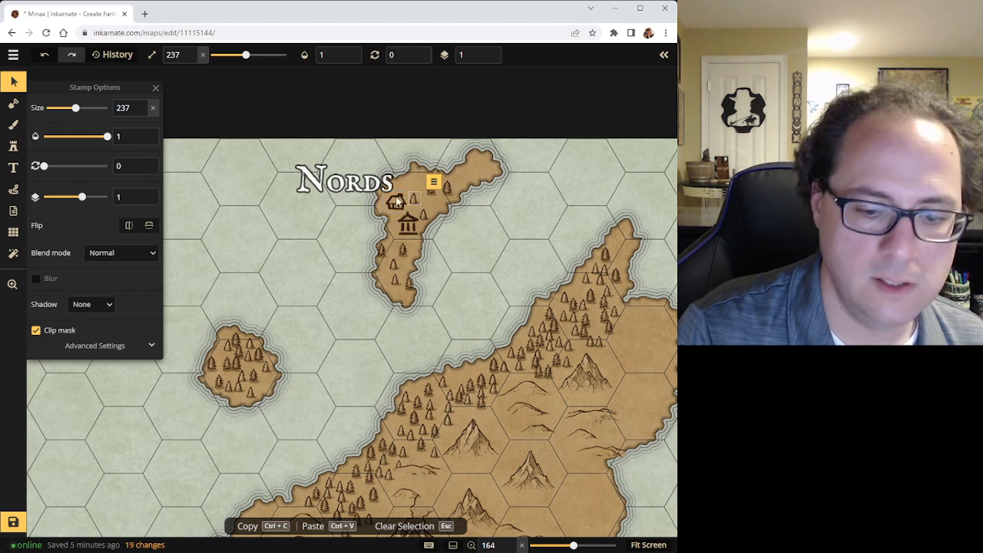
{"action": "key", "text": "Delete"}
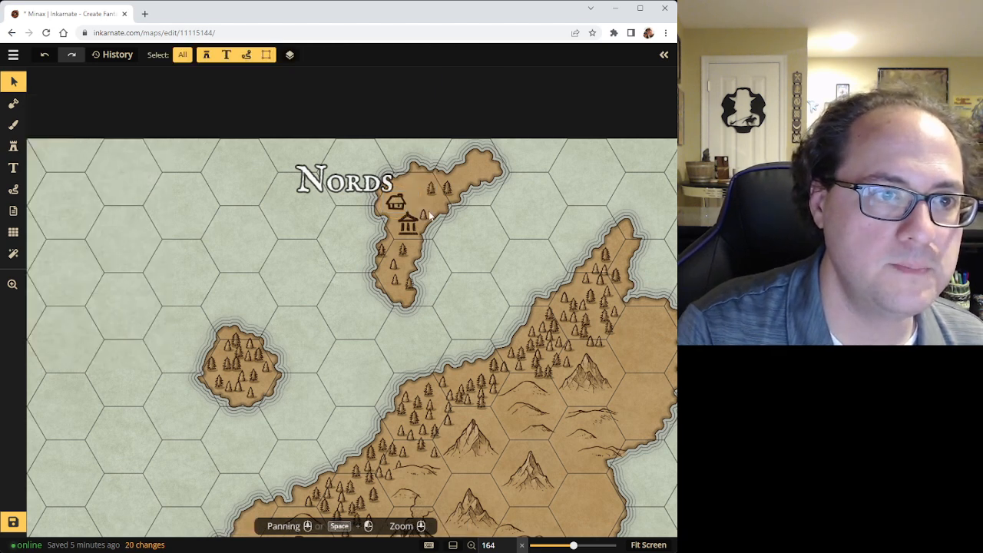
{"action": "left_click", "coordinate": [427, 216]}
{"action": "key", "text": "Delete"}
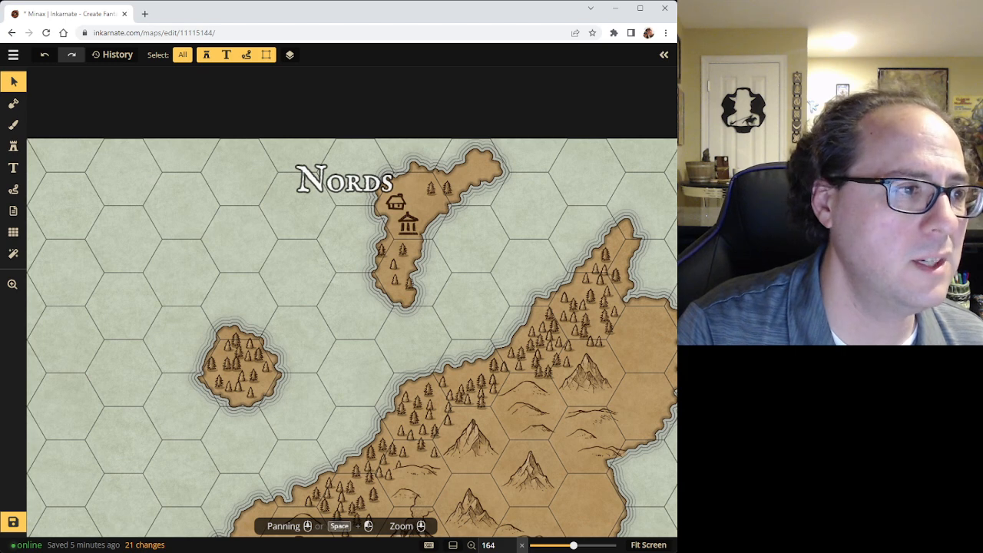
Place the first variant of the building stamp, a church with a tall tower, at size 237 just east of the house
{"action": "left_click", "coordinate": [10, 146]}
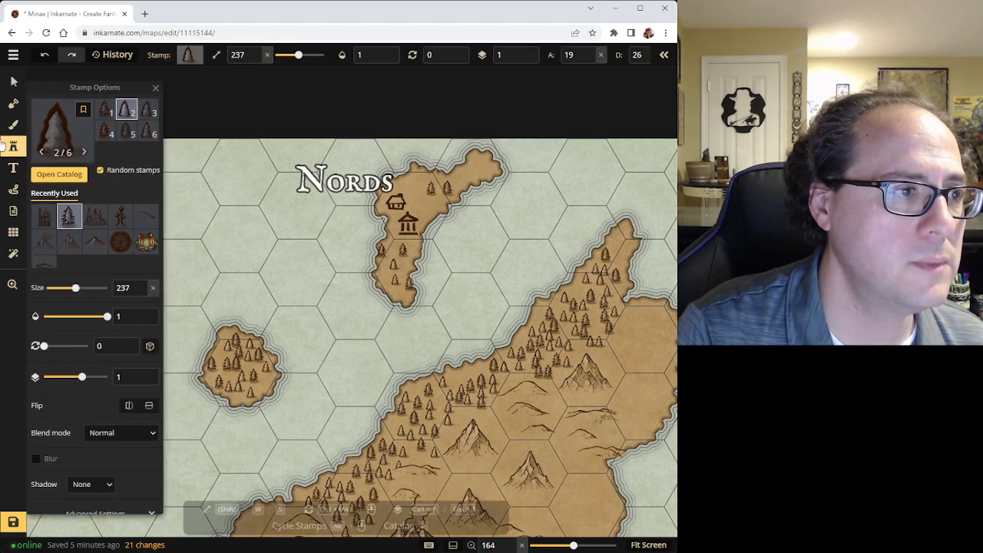
{"action": "left_click", "coordinate": [45, 221]}
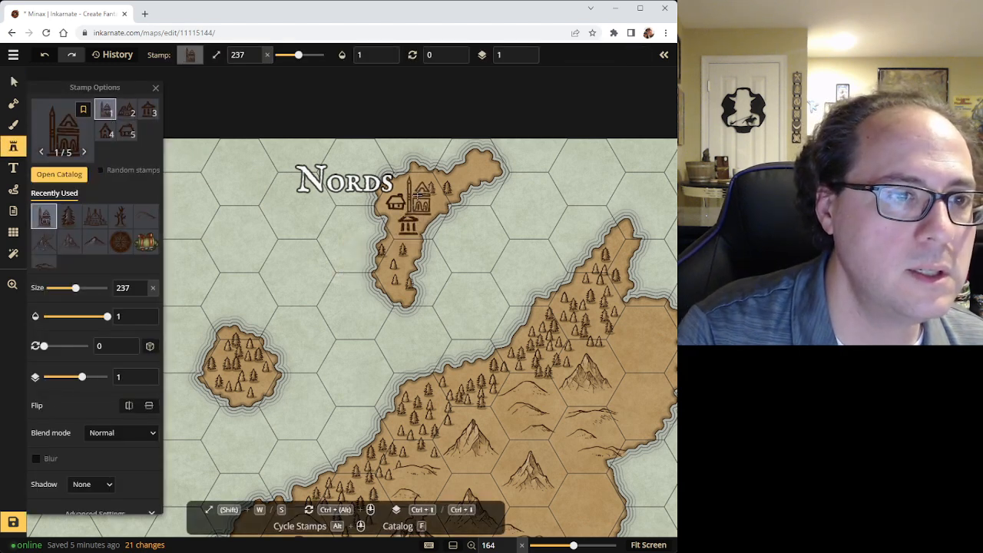
{"action": "left_click", "coordinate": [420, 193]}
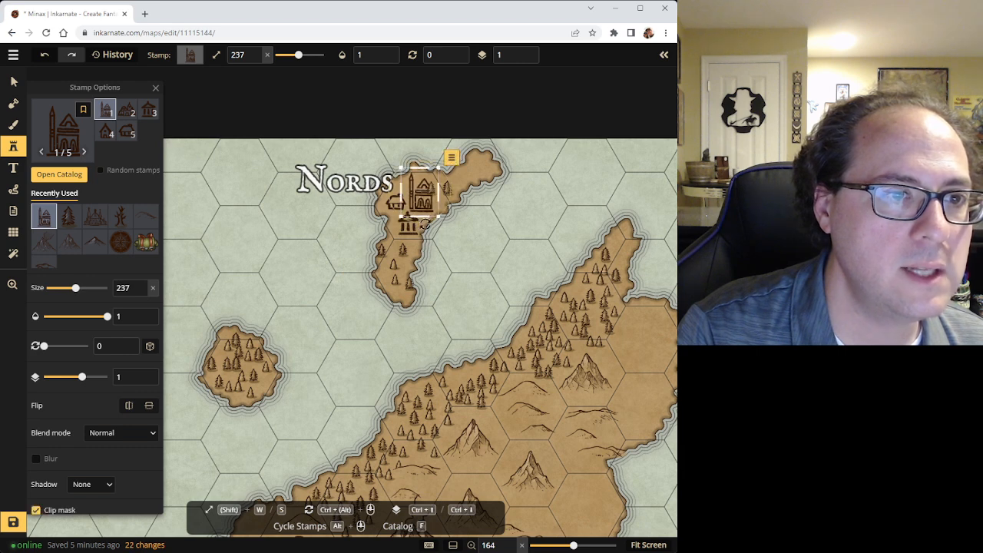
Remove the pine trees overlapping and just east of the towered church on the northernmost island
{"action": "key", "text": "v"}
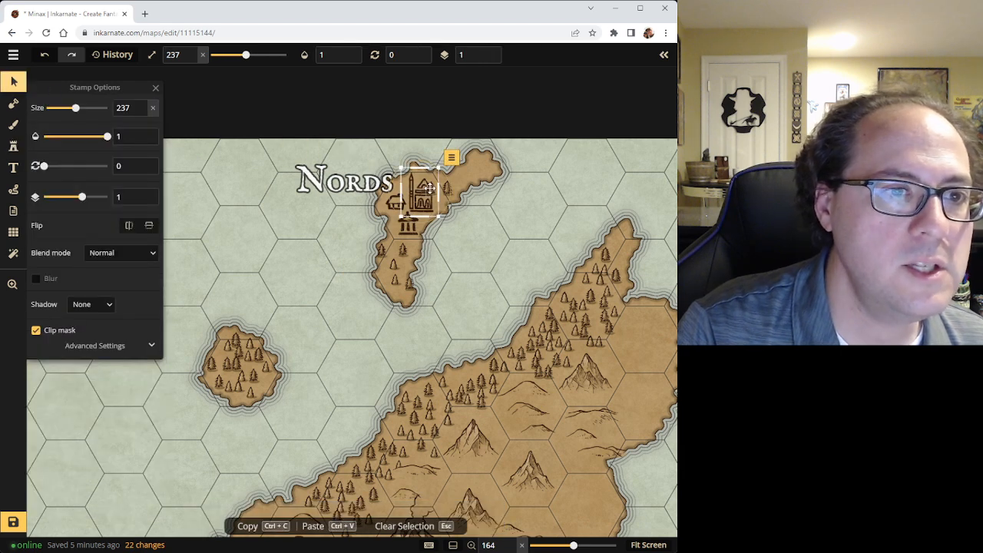
{"action": "left_click_drag", "start_coordinate": [430, 187], "coordinate": [437, 190]}
{"action": "key", "text": "Escape"}
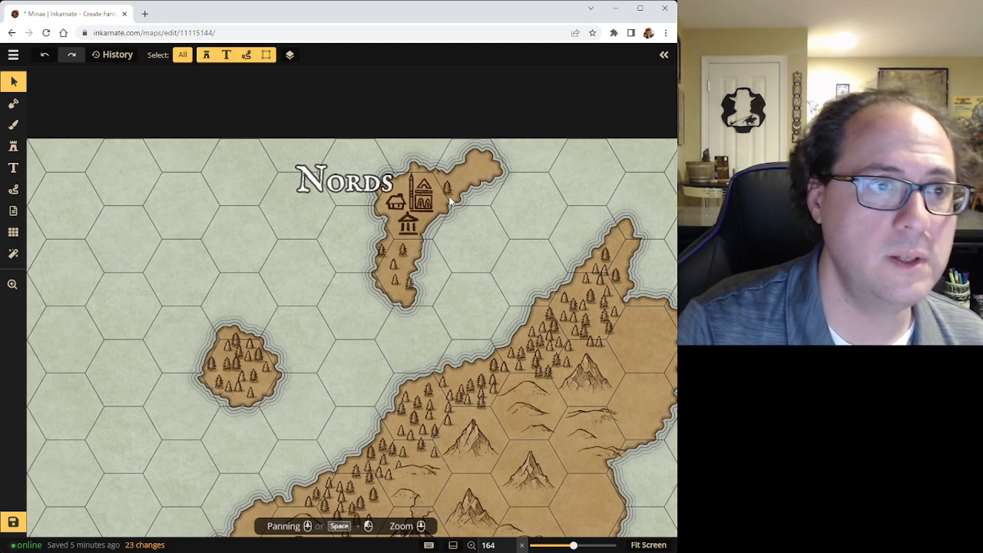
{"action": "left_click", "coordinate": [449, 201]}
{"action": "key", "text": "Escape"}
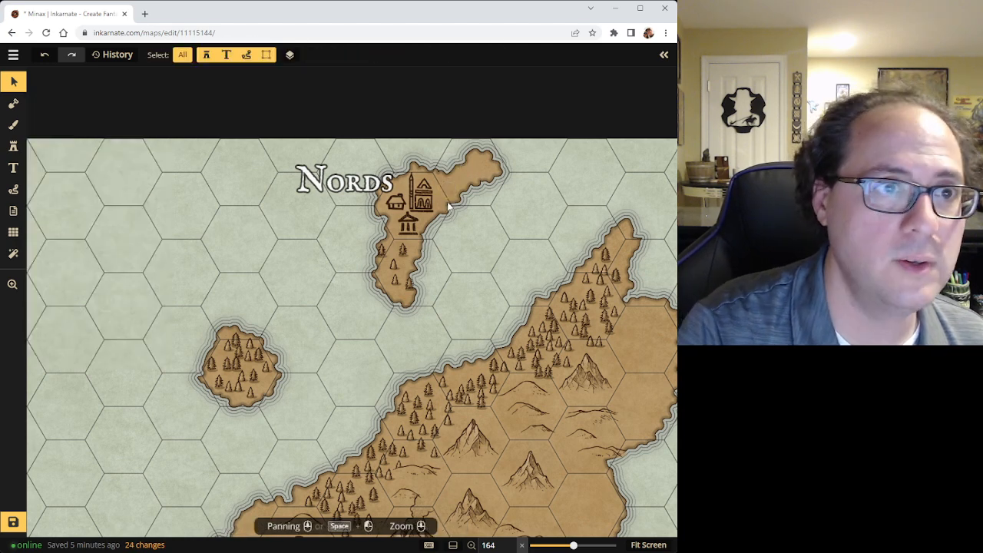
Place the first variant of the green backpack stamp at size 237 on the northernmost island, east of the church
{"action": "left_click", "coordinate": [428, 195]}
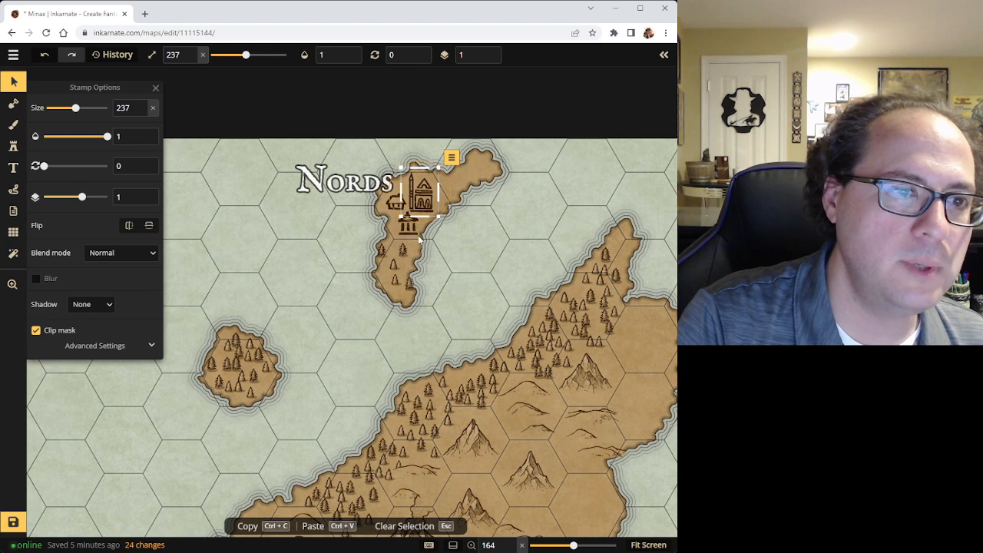
{"action": "left_click", "coordinate": [13, 146]}
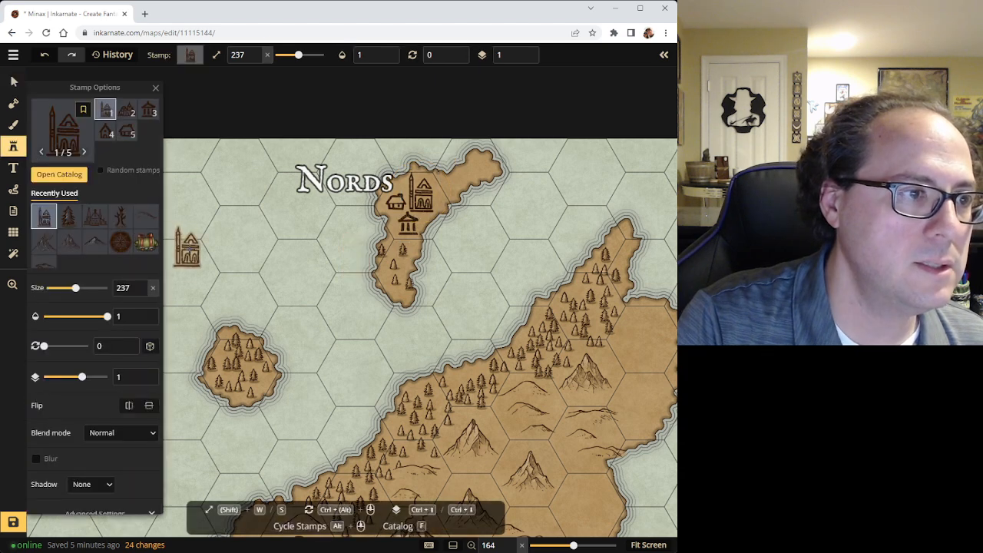
{"action": "left_click", "coordinate": [146, 242]}
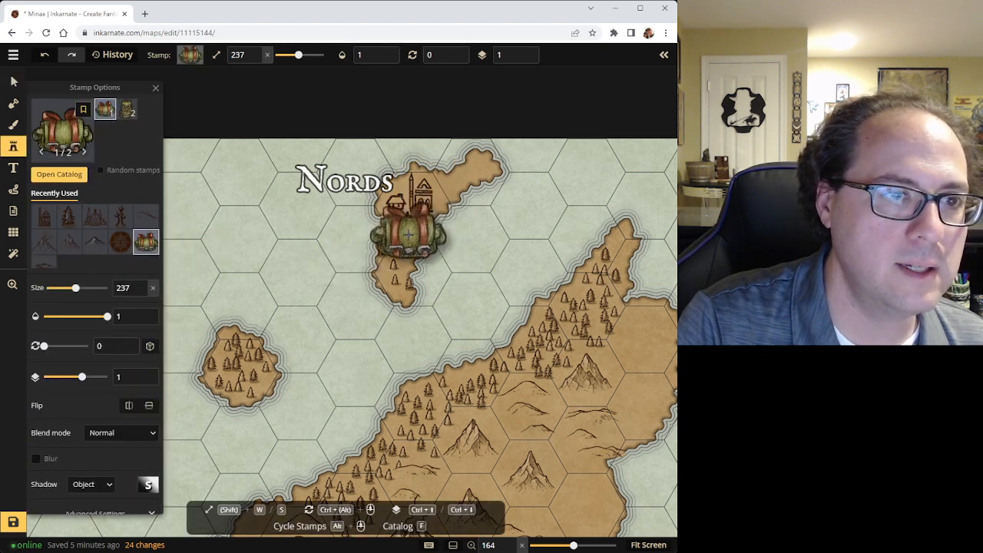
{"action": "left_click", "coordinate": [453, 196]}
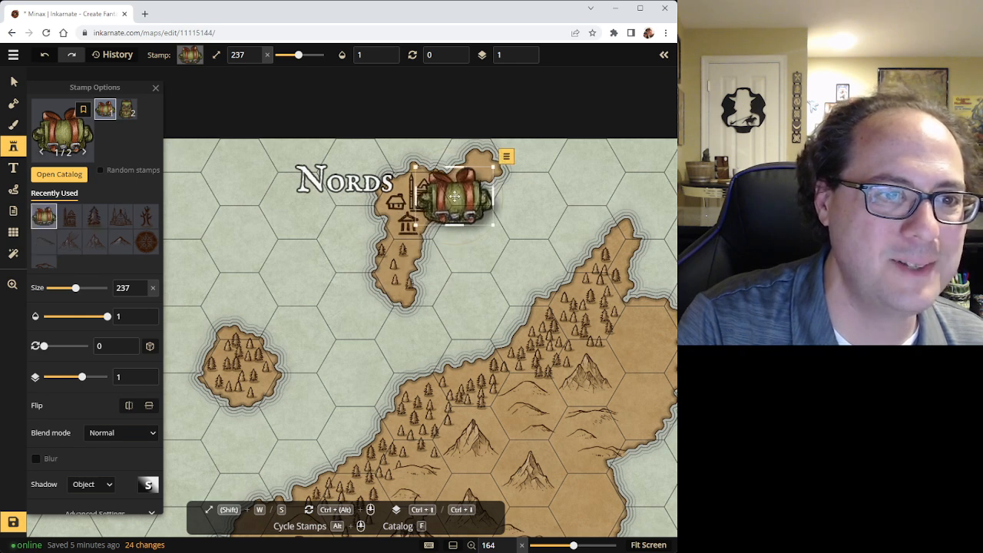
{"action": "left_click", "coordinate": [156, 89]}
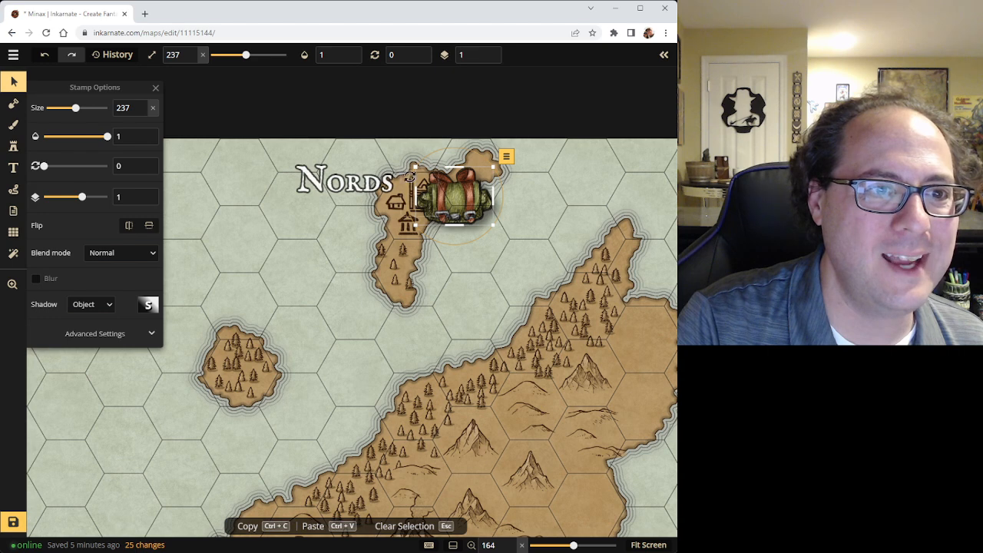
Nudge the backpack stamp slightly east and try different layer values for the towered church it overlaps
{"action": "left_click_drag", "start_coordinate": [461, 199], "coordinate": [467, 200]}
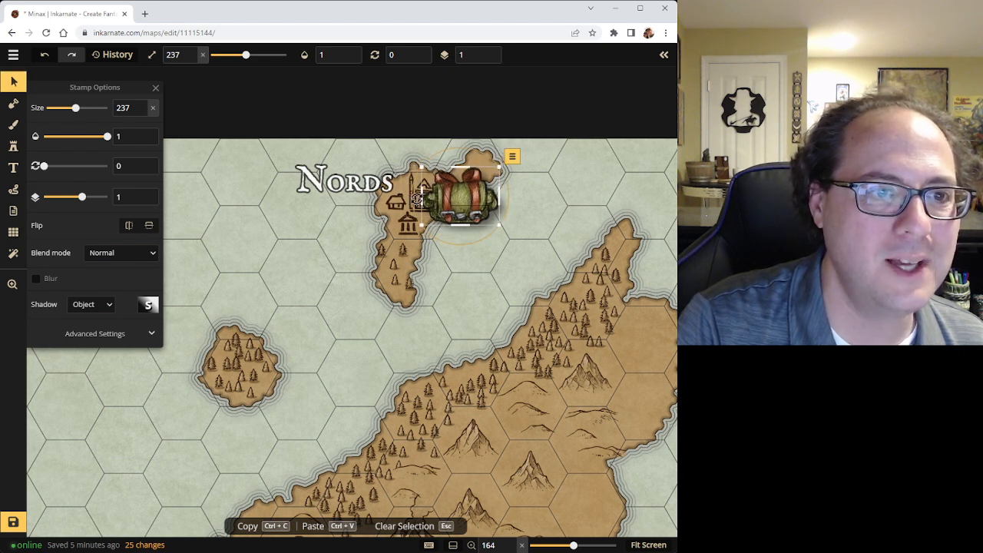
{"action": "left_click", "coordinate": [406, 176]}
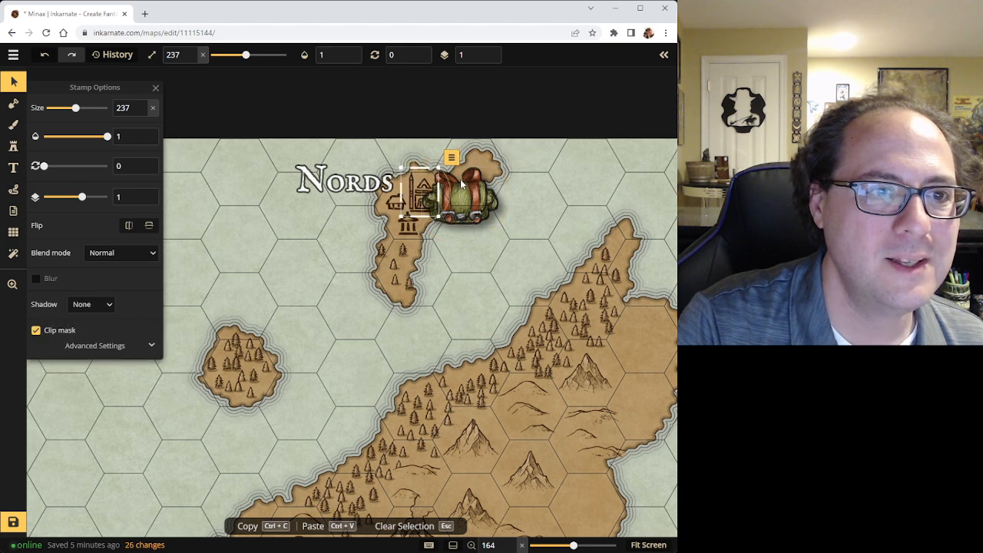
{"action": "left_click", "coordinate": [484, 51]}
{"action": "left_click", "coordinate": [484, 51]}
{"action": "left_click", "coordinate": [484, 51]}
{"action": "left_click", "coordinate": [485, 50]}
{"action": "left_click", "coordinate": [484, 58]}
{"action": "left_click", "coordinate": [485, 59]}
{"action": "left_click", "coordinate": [485, 58]}
{"action": "left_click", "coordinate": [484, 59]}
Delete the green backpack stamp from the northernmost island
{"action": "left_click", "coordinate": [460, 202]}
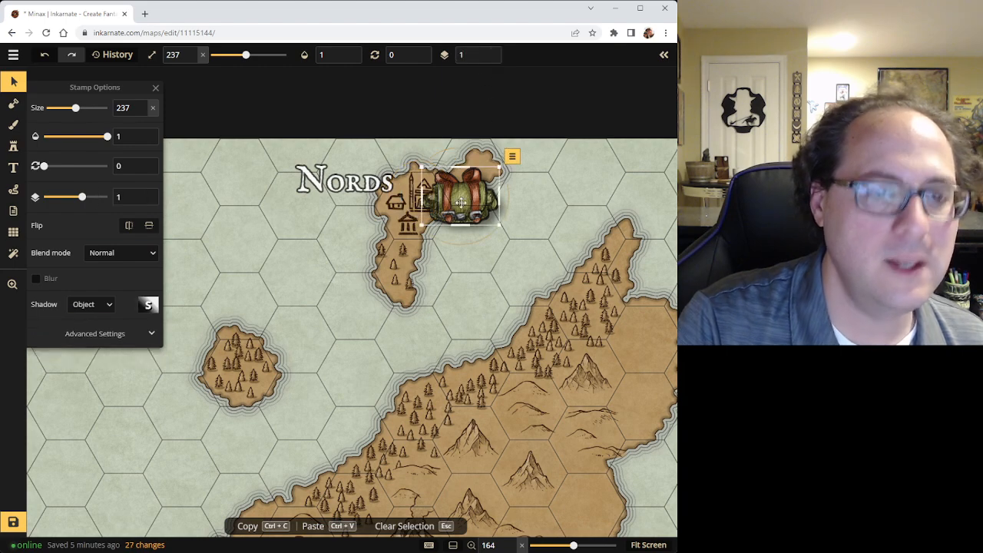
{"action": "key", "text": "Delete"}
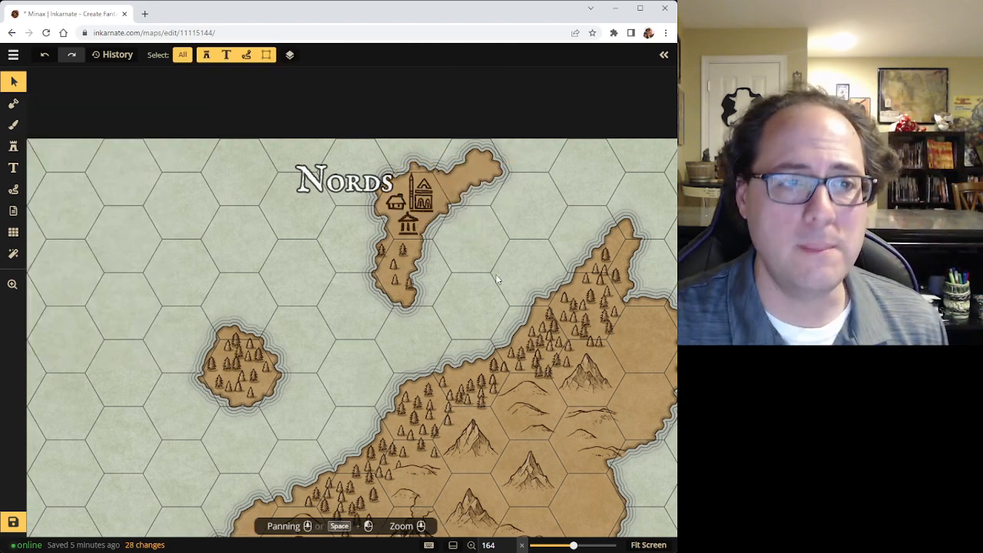
Move the building stamps on the northernmost island closer together so the church, house and columned temple form a compact settlement
{"action": "scroll", "coordinate": [503, 249], "scroll_direction": "down", "scroll_amount": 3}
{"action": "scroll", "coordinate": [504, 252], "scroll_direction": "down", "scroll_amount": 4}
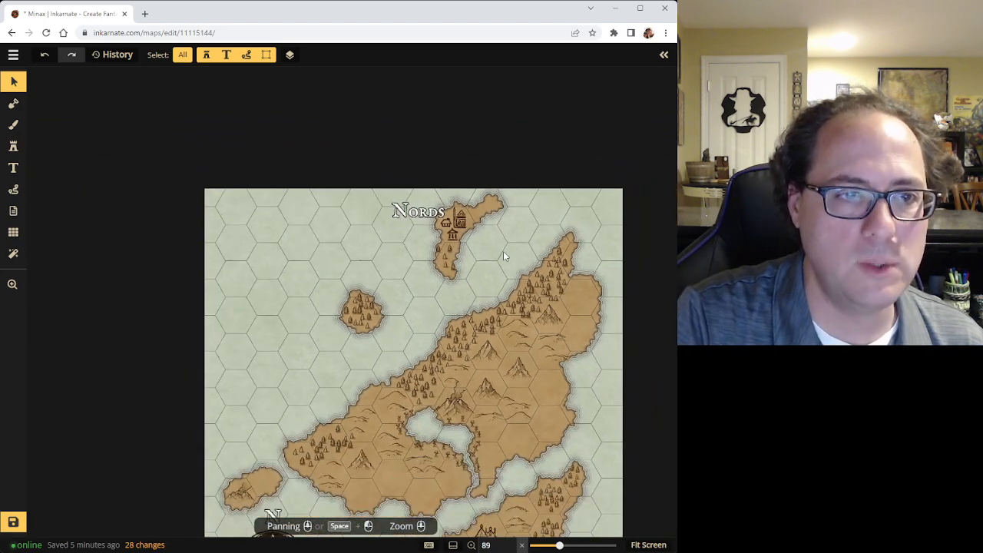
{"action": "scroll", "coordinate": [459, 244], "scroll_direction": "up", "scroll_amount": 5}
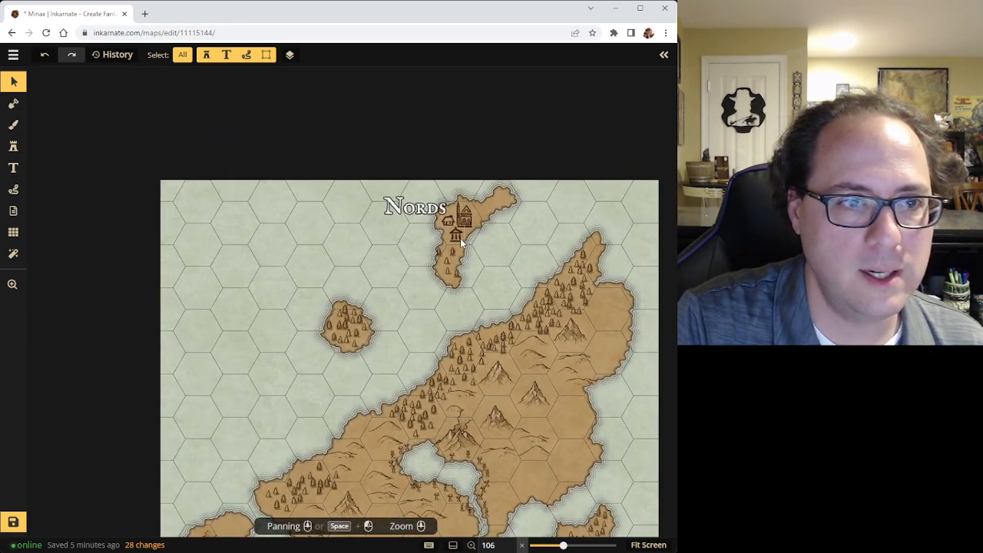
{"action": "left_click", "coordinate": [451, 229]}
{"action": "mouse_move", "coordinate": [452, 229]}
{"action": "left_mouse_down"}
{"action": "mouse_move", "coordinate": [455, 201]}
{"action": "mouse_move", "coordinate": [450, 213]}
{"action": "left_mouse_up"}
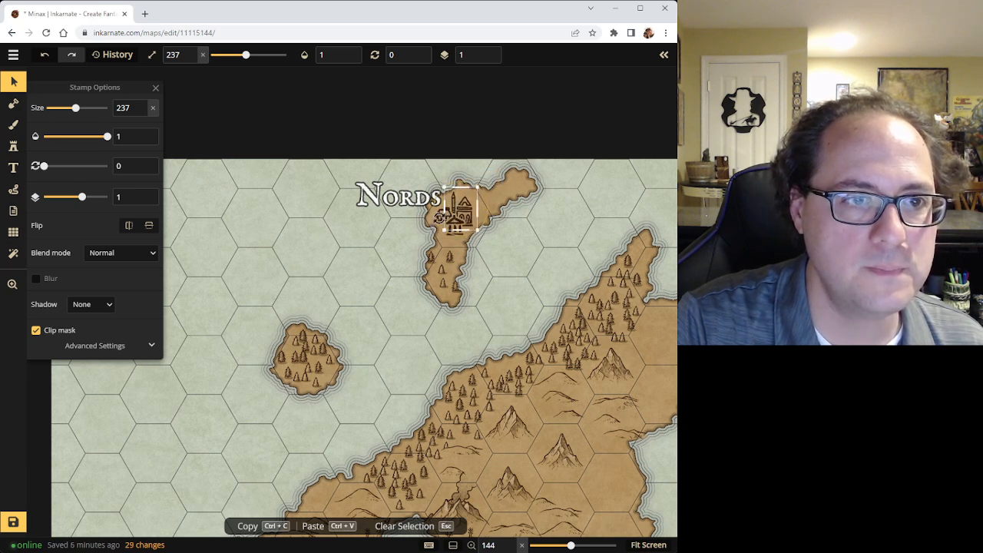
{"action": "left_click", "coordinate": [502, 338]}
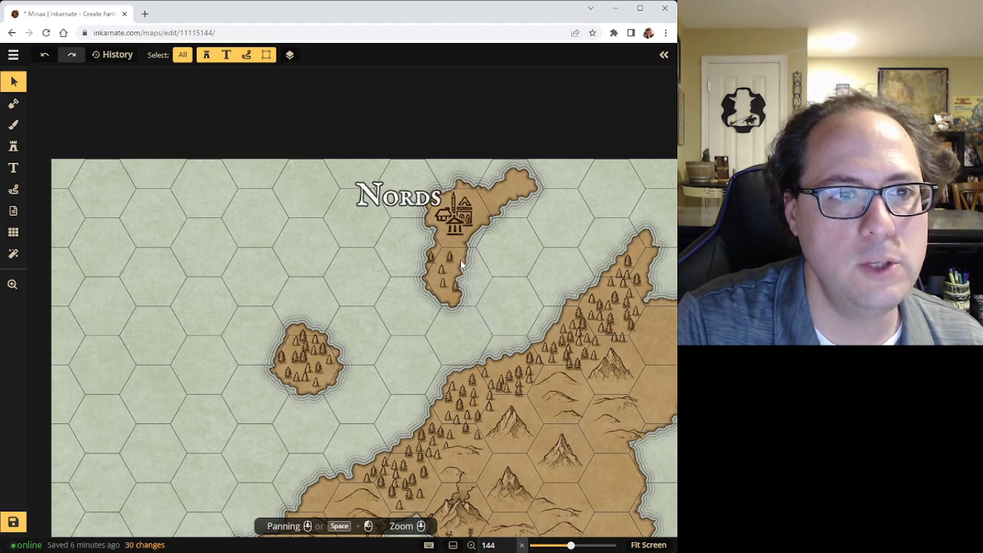
Clear the pine trees from the middle of the small round island southwest of the Nords island
{"action": "left_click_drag", "start_coordinate": [513, 321], "coordinate": [452, 126]}
{"action": "scroll", "coordinate": [466, 161], "scroll_direction": "up", "scroll_amount": 1}
{"action": "scroll", "coordinate": [468, 160], "scroll_direction": "down", "scroll_amount": 4}
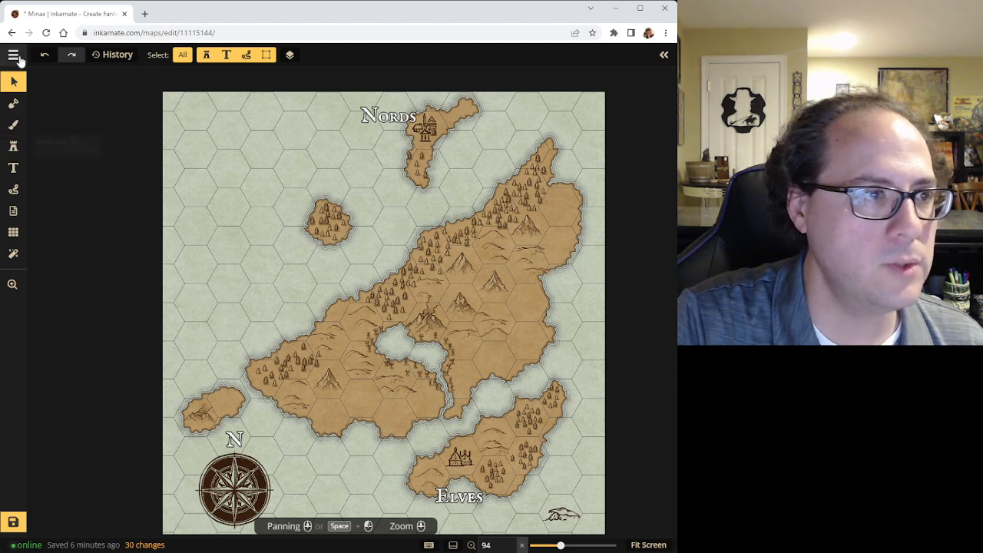
{"action": "left_click", "coordinate": [323, 221]}
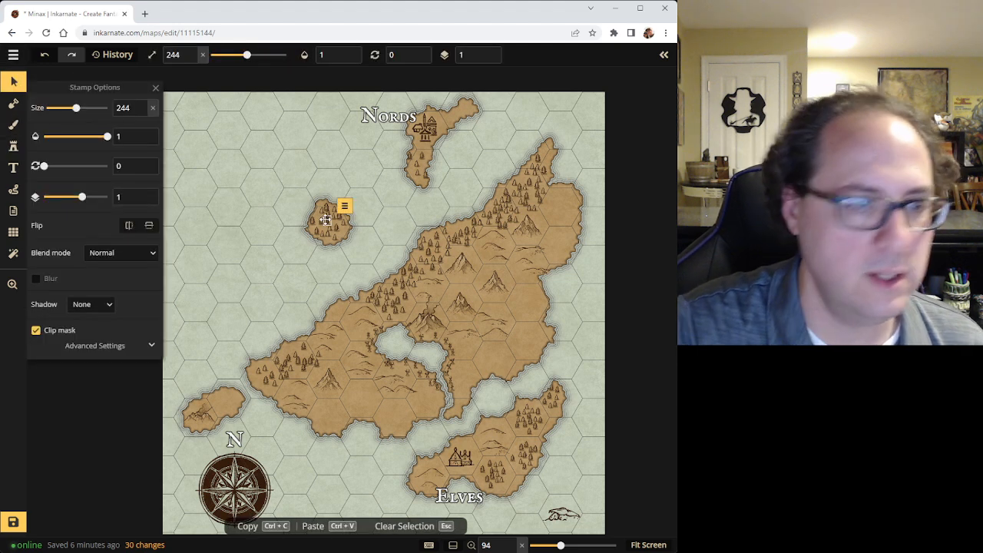
{"action": "key", "text": "Delete"}
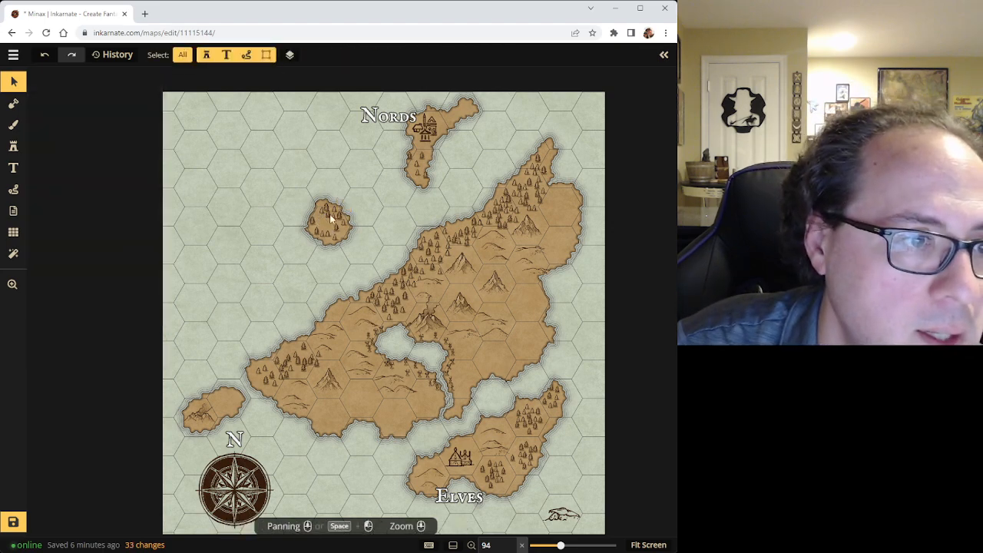
{"action": "left_click", "coordinate": [334, 221]}
{"action": "key", "text": "Delete"}
{"action": "left_click", "coordinate": [318, 234]}
{"action": "key", "text": "Delete"}
Place the first variant of the low building-cluster icon at size 244 in the cleared middle of the small round island
{"action": "left_click", "coordinate": [321, 210]}
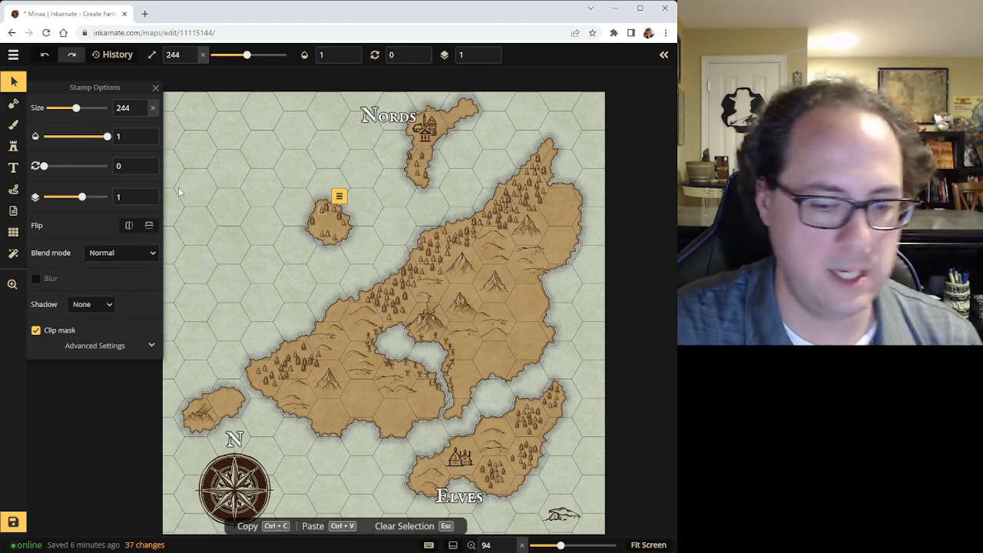
{"action": "key", "text": "s"}
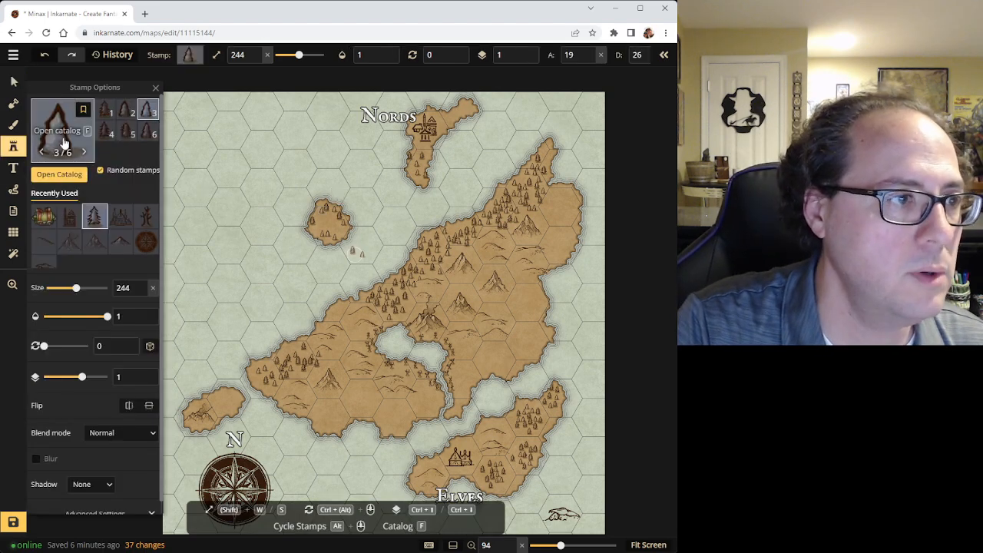
{"action": "left_click", "coordinate": [65, 144]}
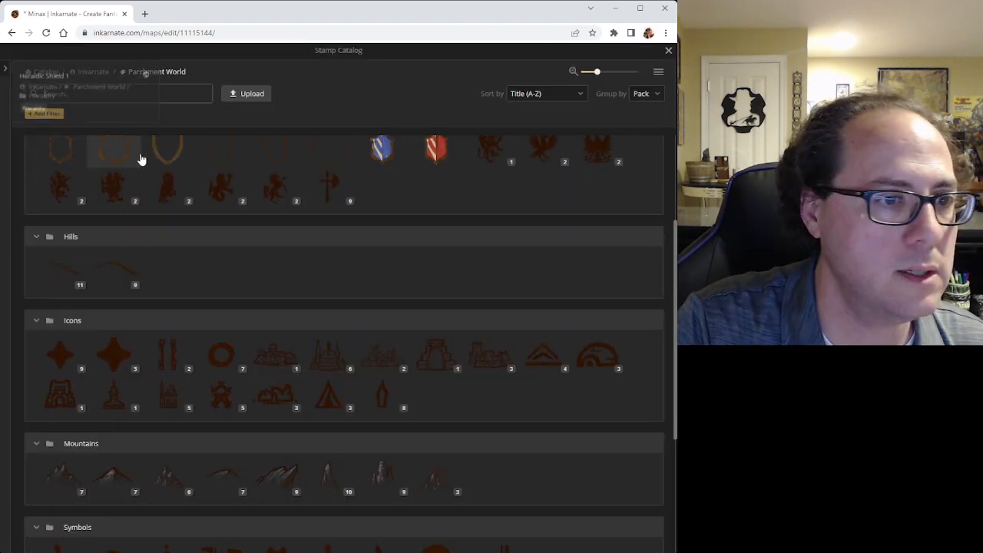
{"action": "left_click", "coordinate": [259, 395]}
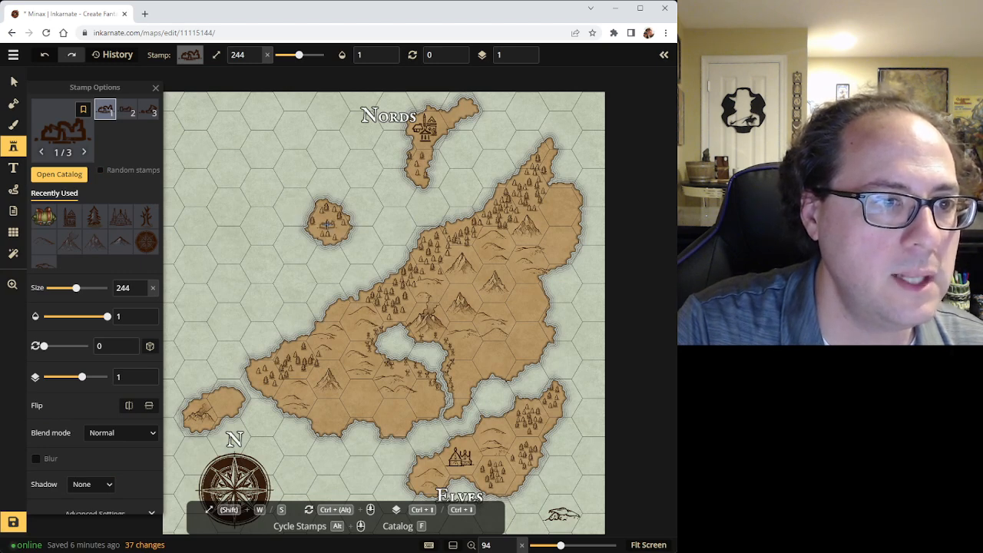
{"action": "left_click", "coordinate": [328, 223]}
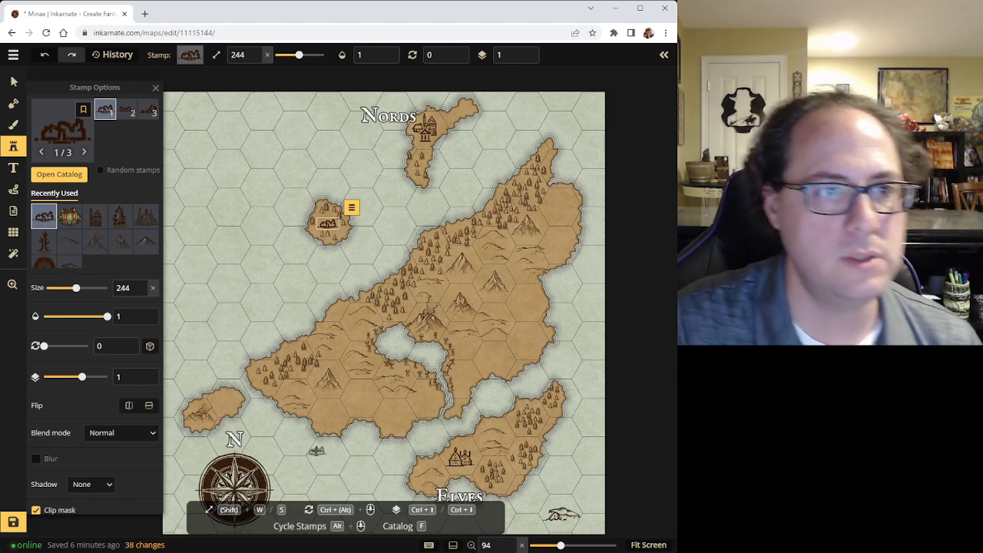
Delete the tree stamp at the southeastern tip of the northernmost island
{"action": "left_click", "coordinate": [13, 81]}
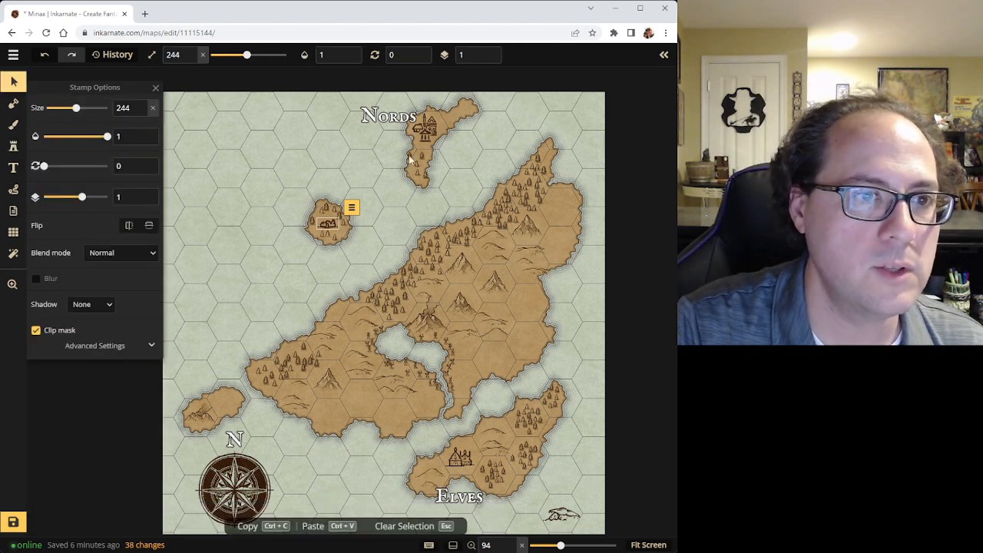
{"action": "left_click", "coordinate": [427, 176]}
{"action": "key", "text": "Delete"}
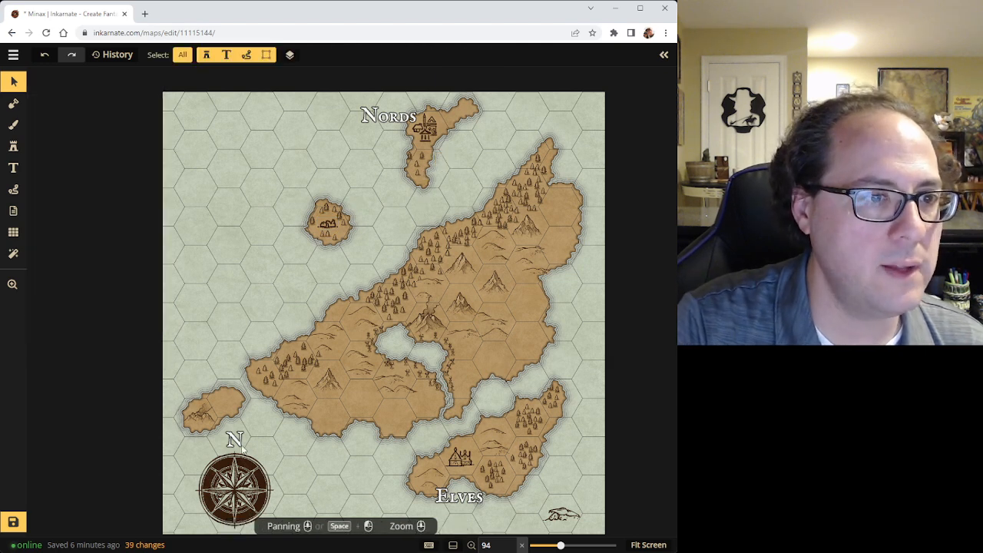
Enlarge the volcano stamp north of the main island's inland water to size 181 and shift it slightly west
{"action": "scroll", "coordinate": [456, 384], "scroll_direction": "up", "scroll_amount": 5}
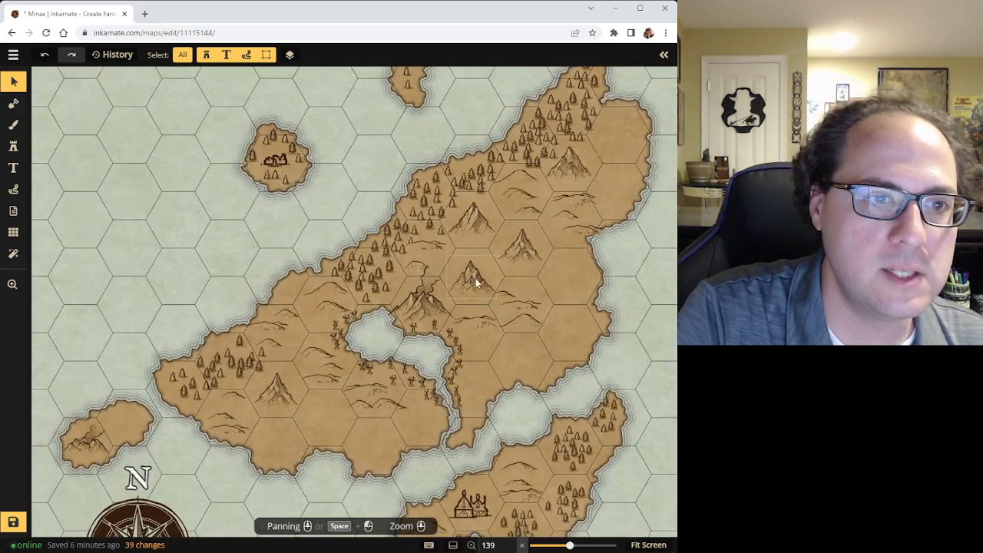
{"action": "left_click", "coordinate": [475, 282]}
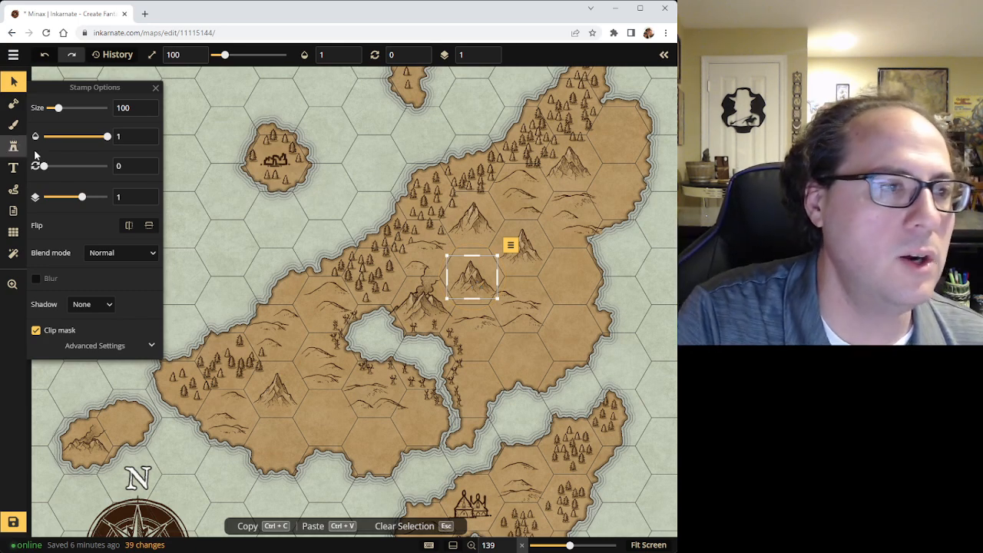
{"action": "left_click", "coordinate": [438, 293]}
{"action": "left_click_drag", "start_coordinate": [451, 263], "coordinate": [473, 242]}
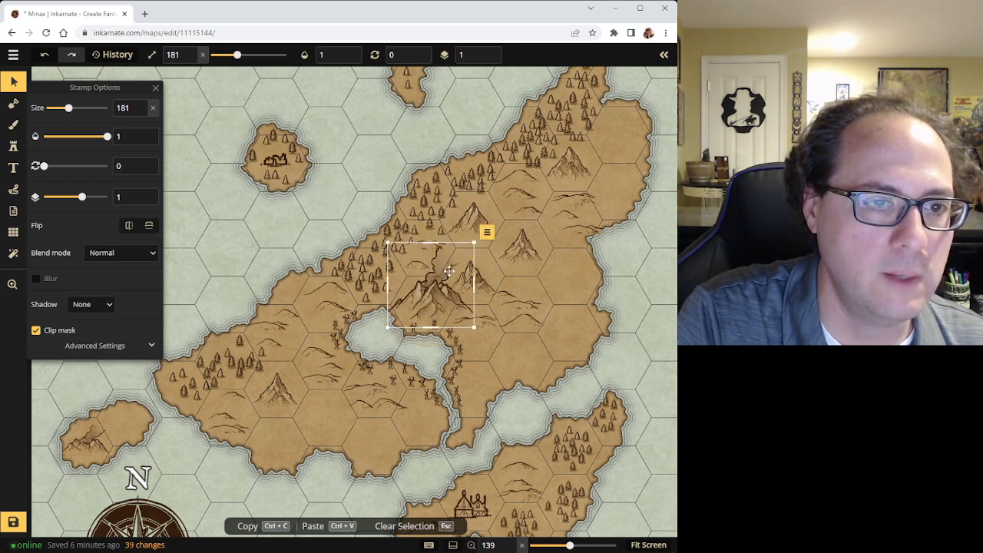
{"action": "left_click_drag", "start_coordinate": [445, 285], "coordinate": [432, 280]}
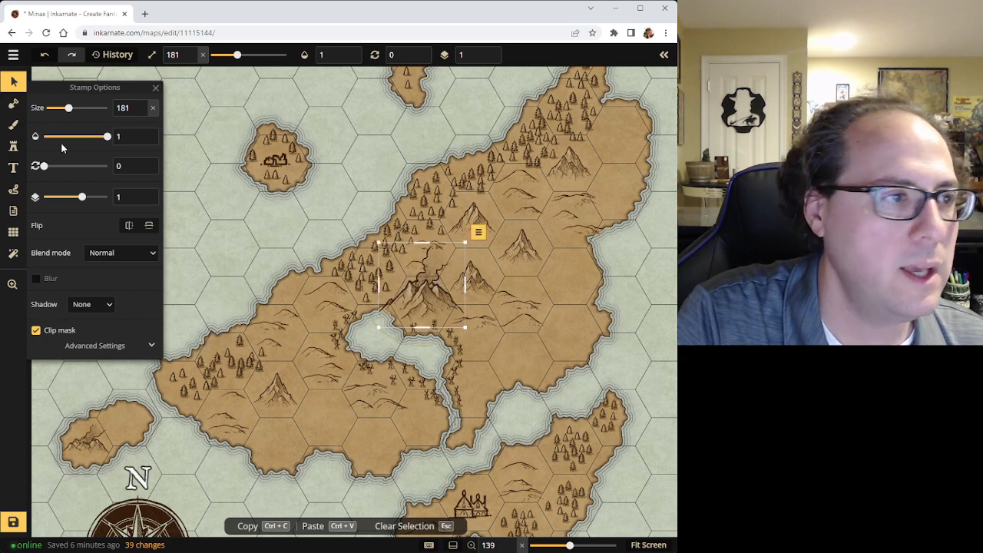
Add land with the mask brush at size 22 and roughness 8 where the volcano's western foot meets the inland water
{"action": "left_click", "coordinate": [13, 81]}
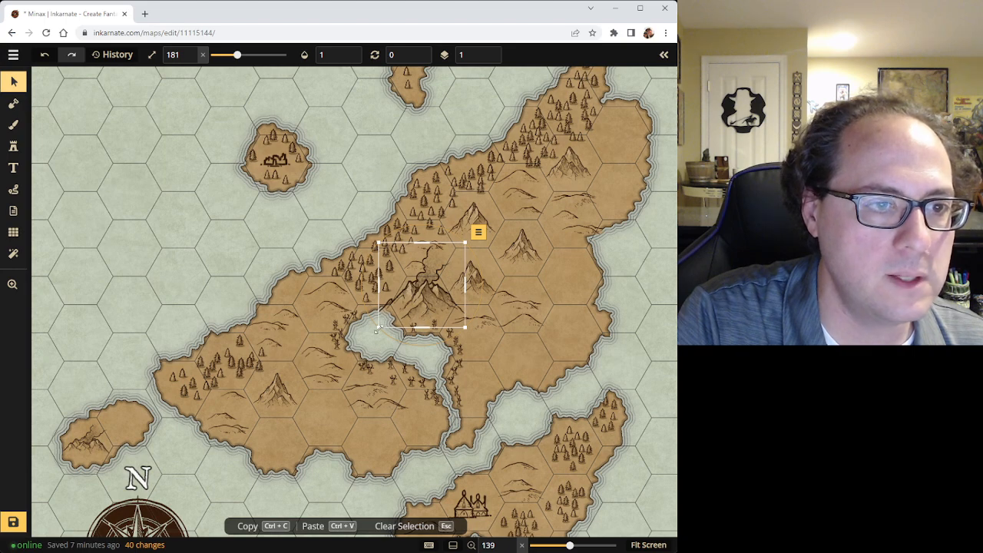
{"action": "left_click", "coordinate": [13, 103]}
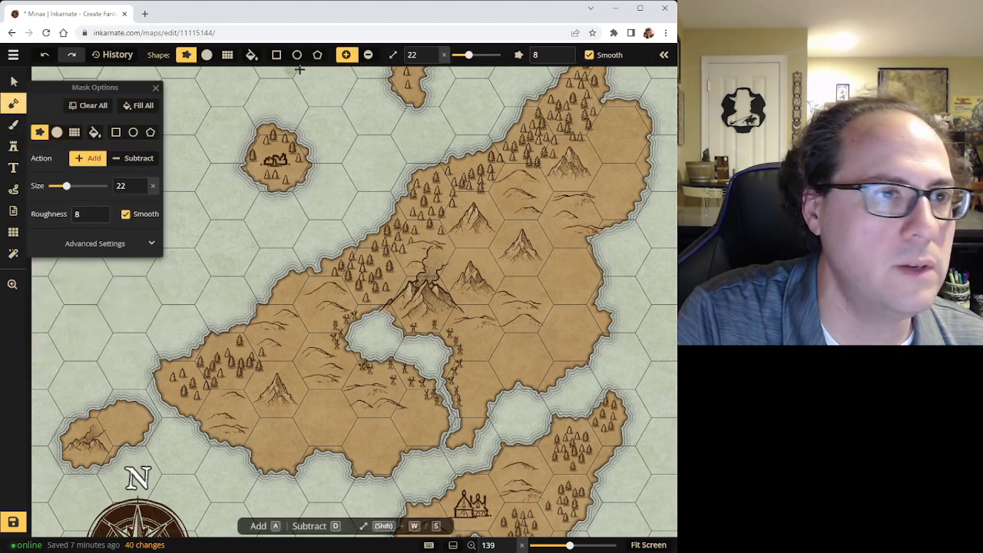
{"action": "left_click", "coordinate": [390, 317]}
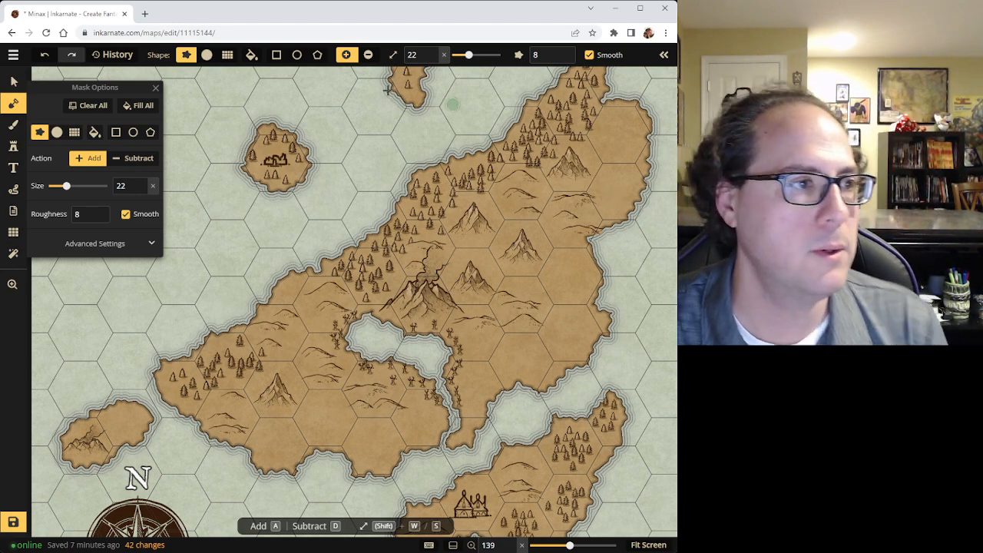
Place the Caves symbol stamp at size 181 at the southern foot of the enlarged volcano
{"action": "left_click", "coordinate": [14, 146]}
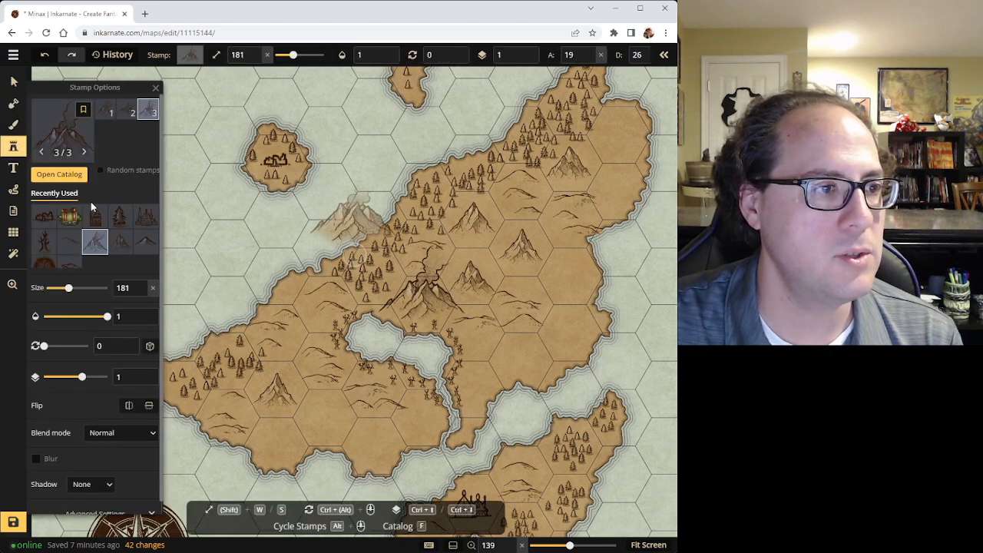
{"action": "left_click", "coordinate": [59, 174]}
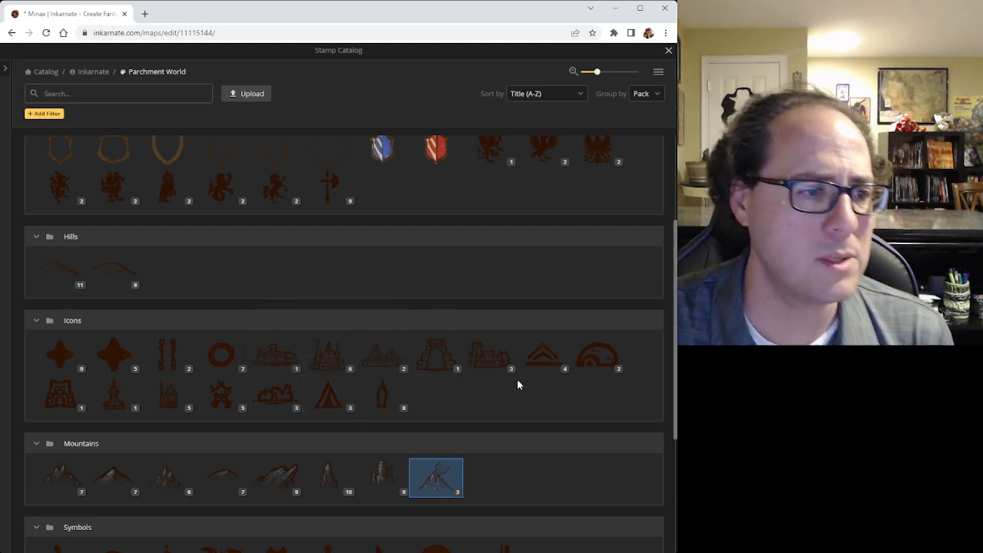
{"action": "scroll", "coordinate": [446, 407], "scroll_direction": "down", "scroll_amount": 3}
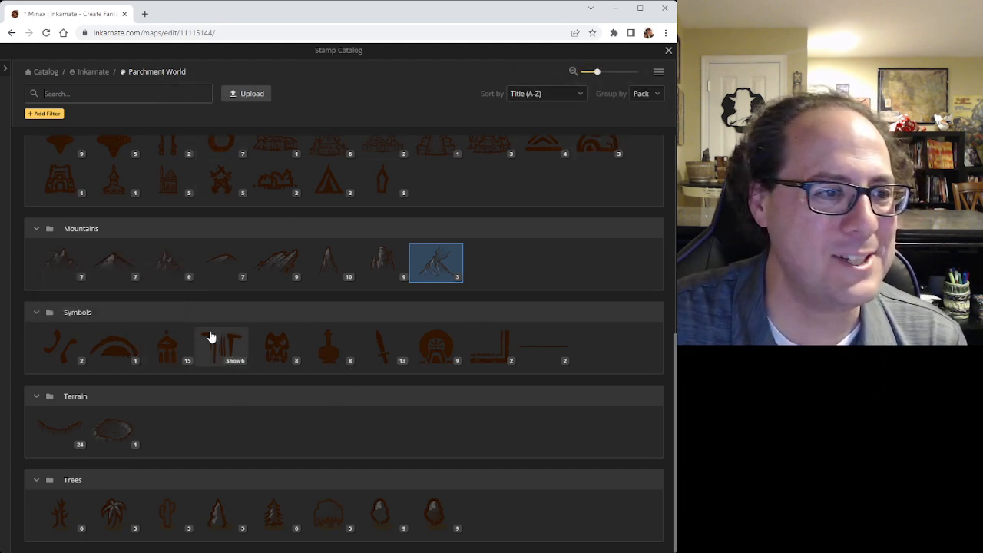
{"action": "mouse_move", "coordinate": [123, 347]}
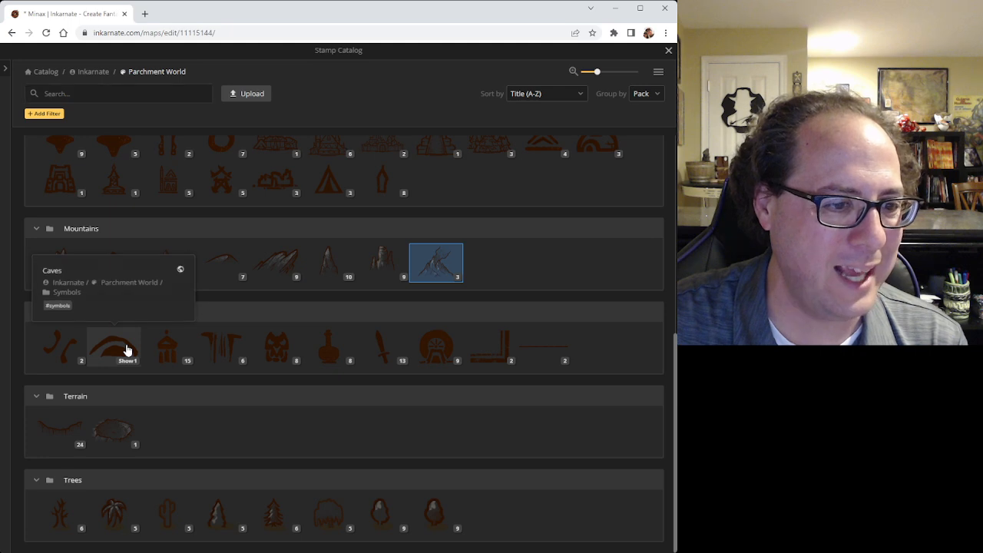
{"action": "left_click", "coordinate": [127, 349]}
{"action": "scroll", "coordinate": [424, 309], "scroll_direction": "up", "scroll_amount": 3}
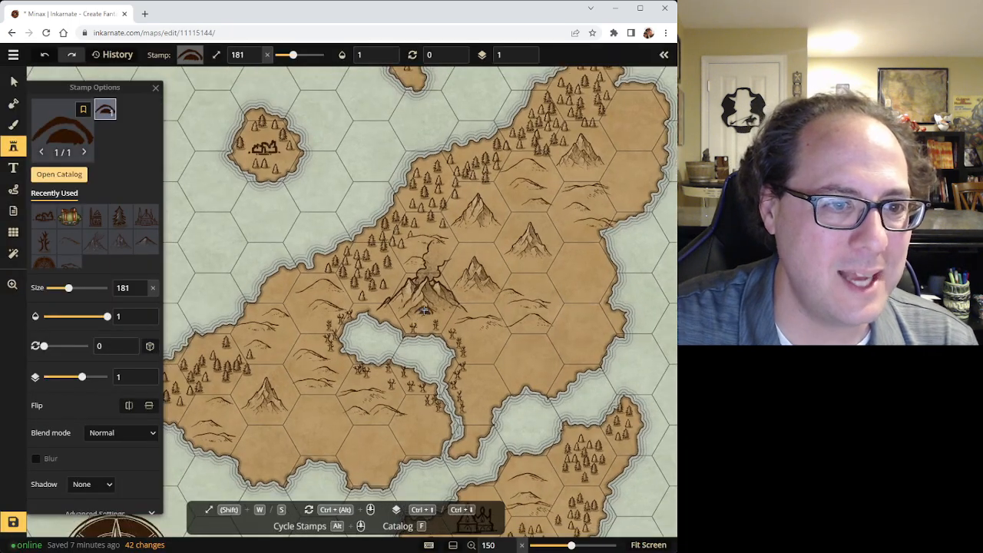
{"action": "left_click", "coordinate": [424, 313]}
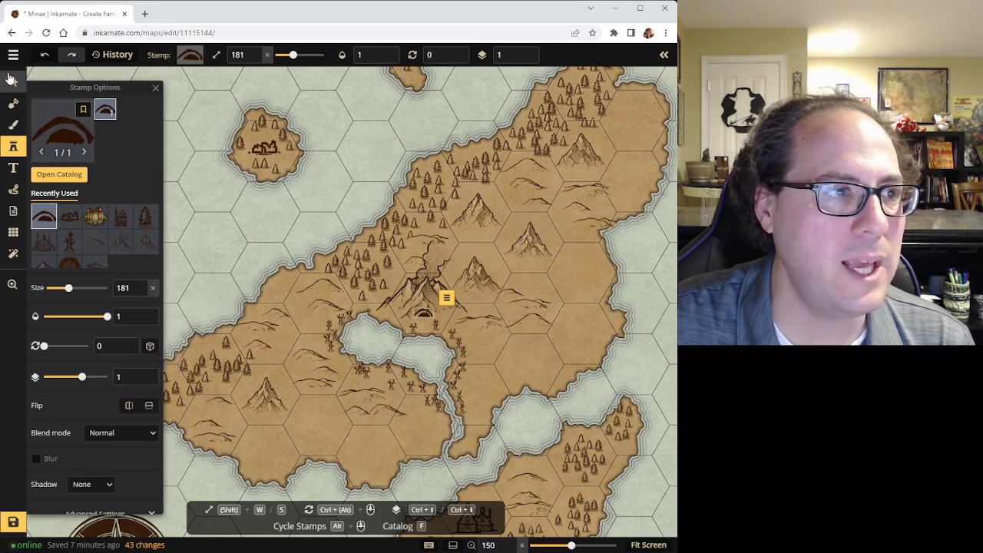
Try the cave stamp on layers between 5 and -1 and return it to layer 1
{"action": "left_click", "coordinate": [522, 52]}
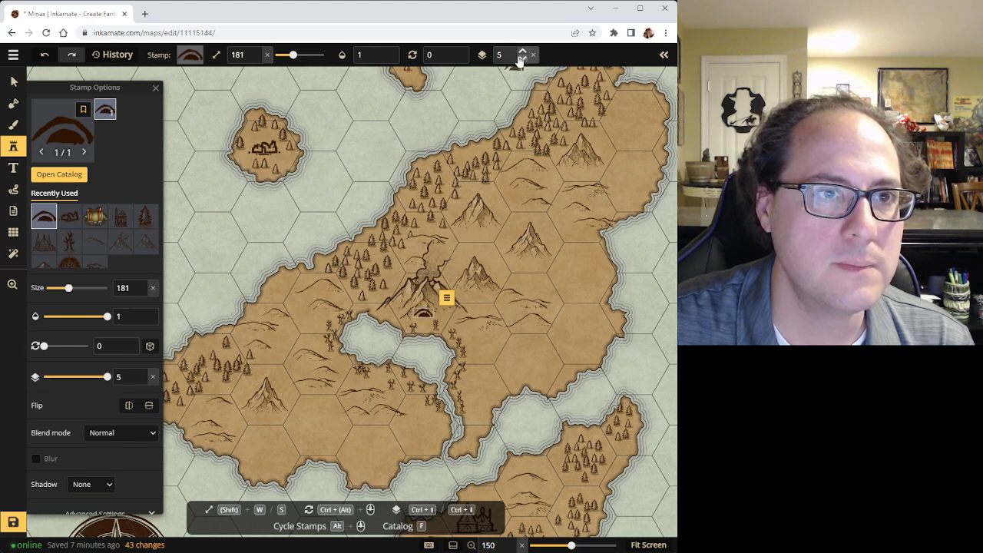
{"action": "left_click", "coordinate": [523, 59]}
{"action": "left_click", "coordinate": [522, 59]}
{"action": "left_click", "coordinate": [522, 59]}
{"action": "left_click", "coordinate": [522, 59]}
{"action": "left_click", "coordinate": [522, 59]}
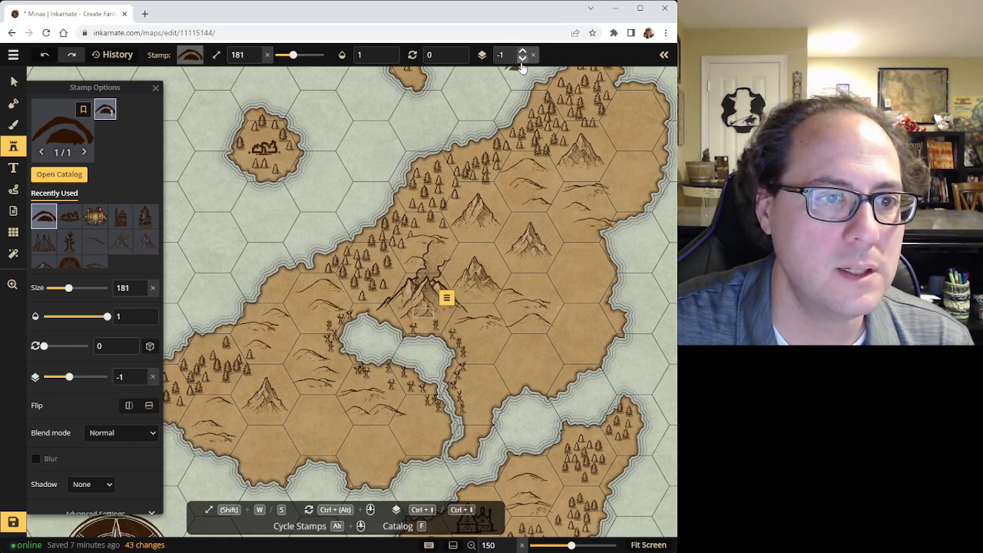
{"action": "left_click", "coordinate": [522, 52]}
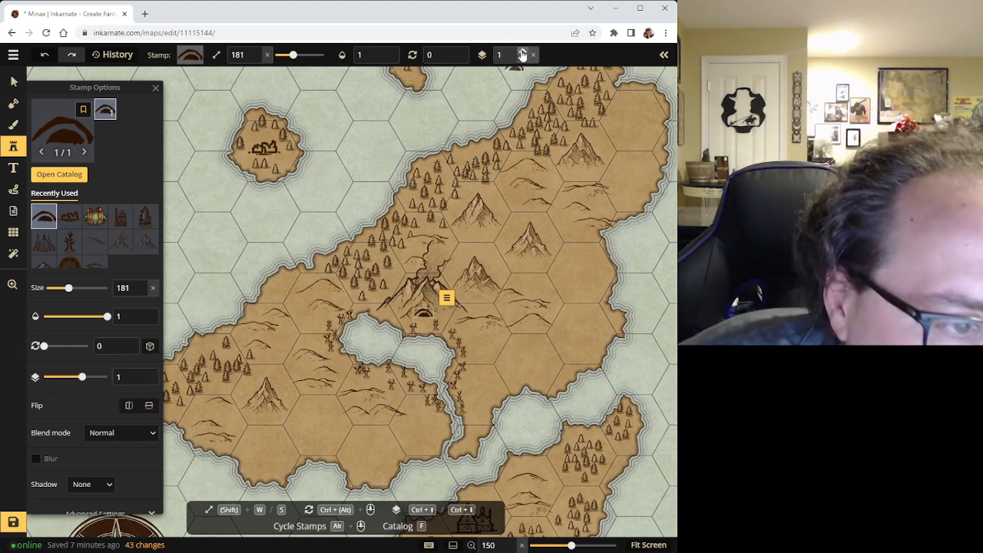
{"action": "left_click", "coordinate": [14, 81]}
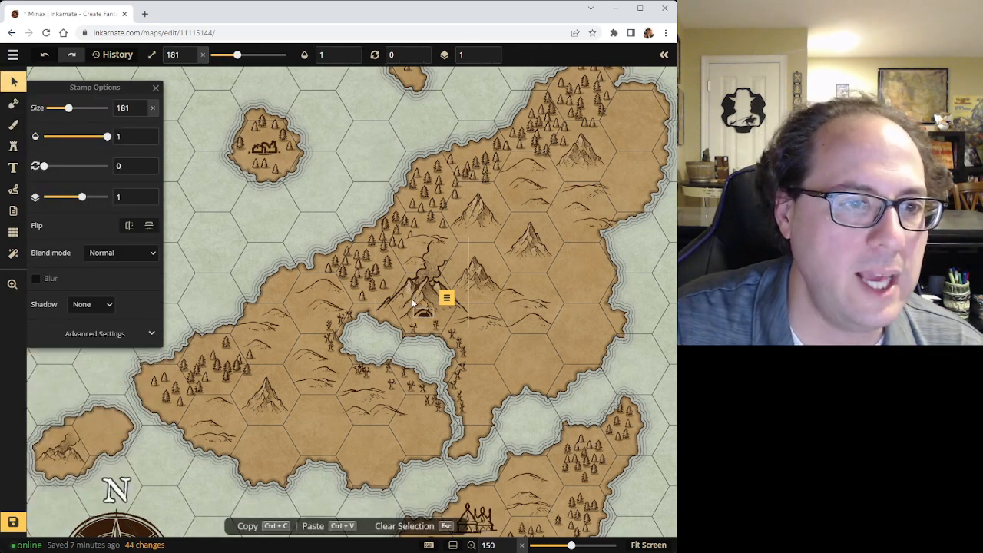
Nudge the cave stamp slightly south at the volcano's foot and shift the dead tree beside it to clear the entrance
{"action": "left_click_drag", "start_coordinate": [423, 312], "coordinate": [424, 314]}
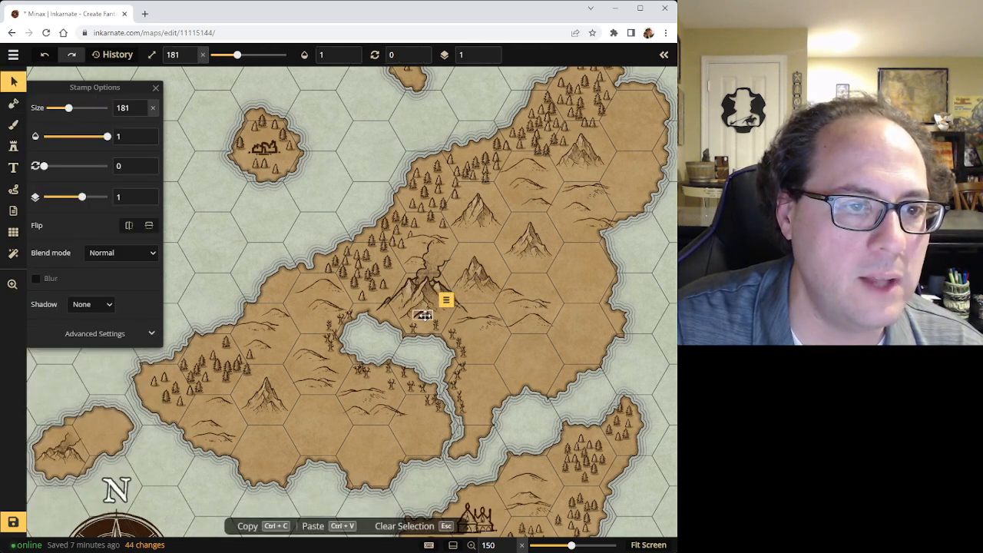
{"action": "left_click", "coordinate": [431, 364]}
{"action": "left_click", "coordinate": [414, 331]}
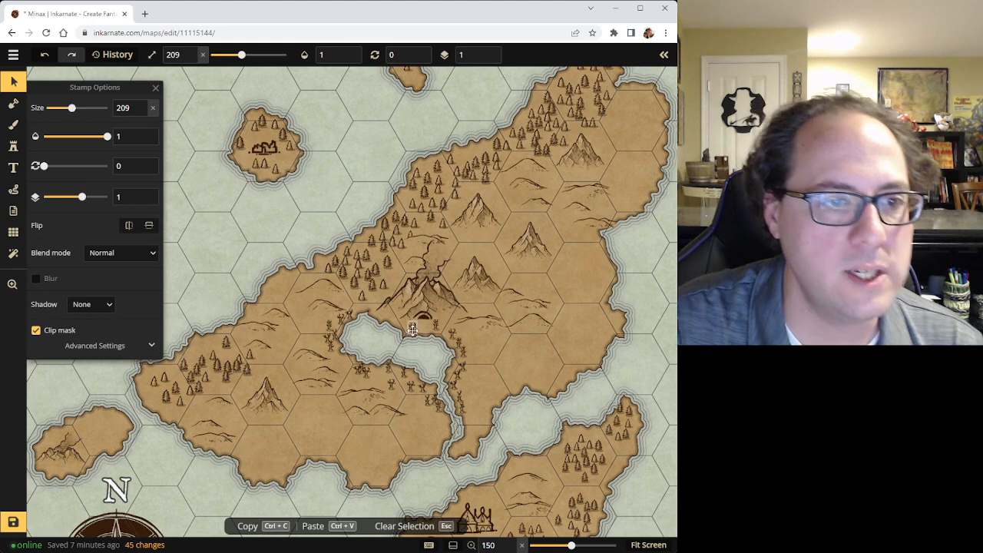
{"action": "left_click_drag", "start_coordinate": [412, 324], "coordinate": [411, 329]}
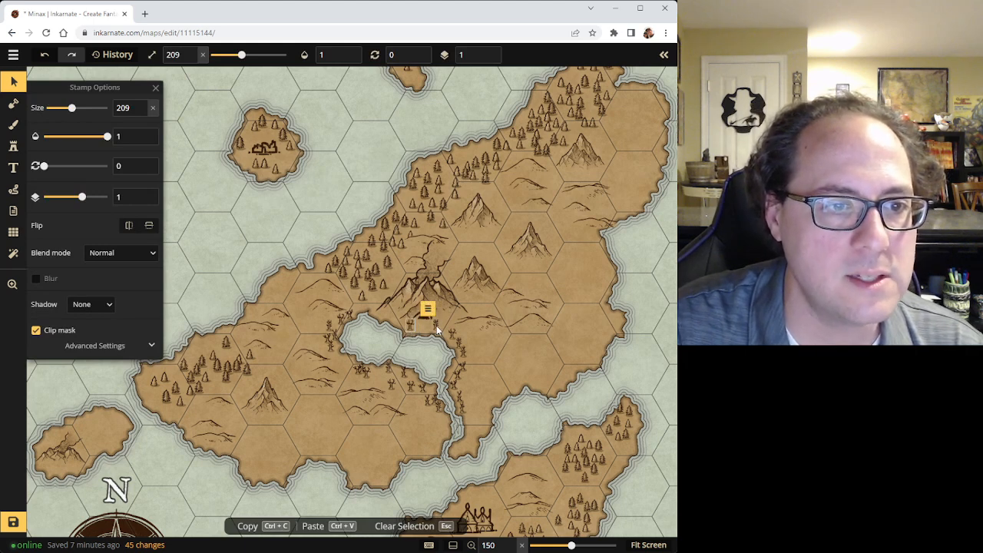
{"action": "left_click", "coordinate": [435, 325]}
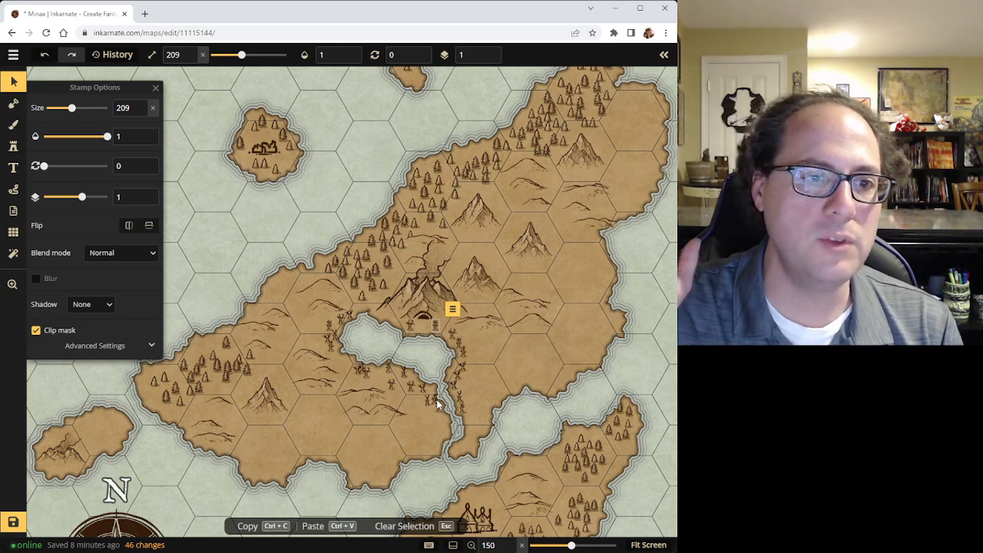
Scatter random dead-tree stamps at size 209, area 19 and density 26 on the land east of the inland water
{"action": "left_click", "coordinate": [13, 145]}
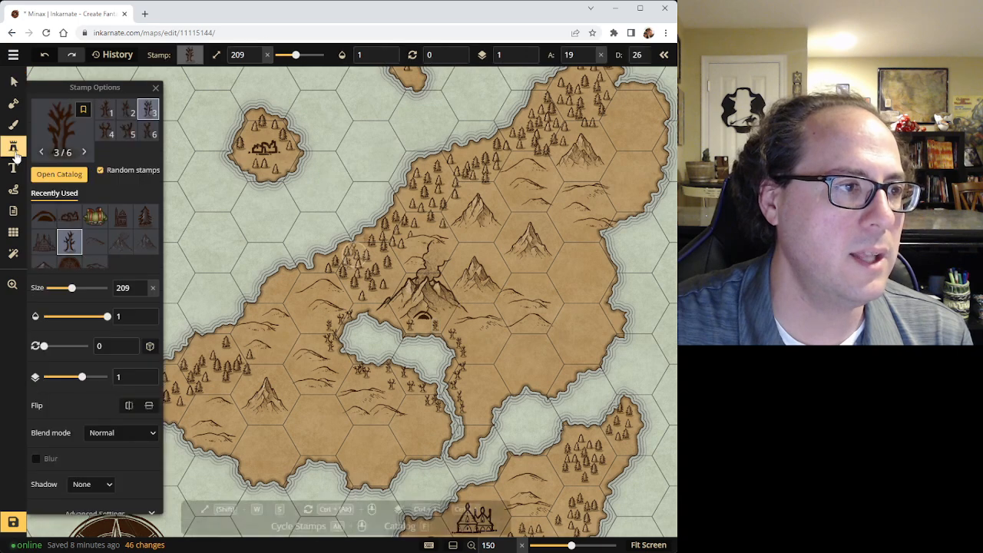
{"action": "left_click", "coordinate": [479, 344]}
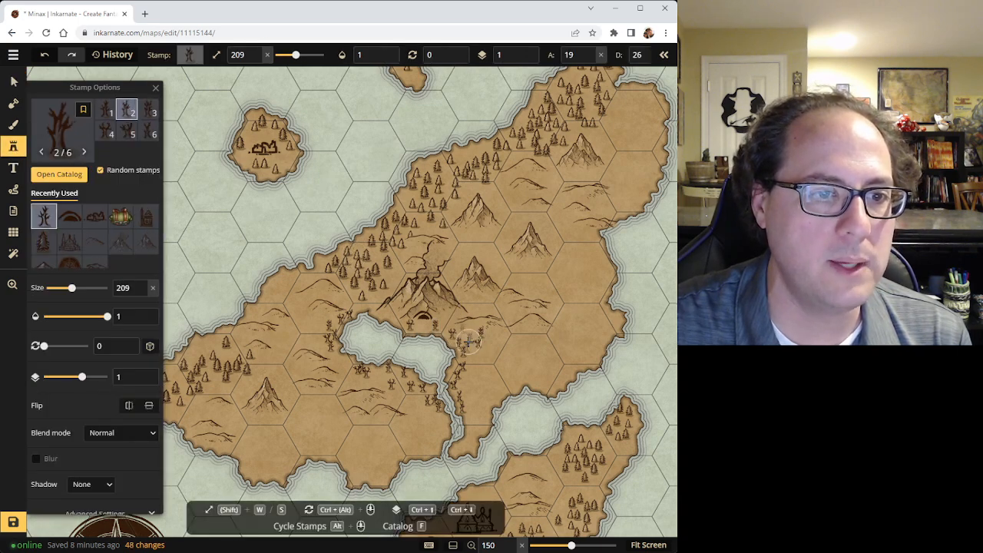
{"action": "left_click", "coordinate": [491, 344]}
{"action": "left_click", "coordinate": [482, 347]}
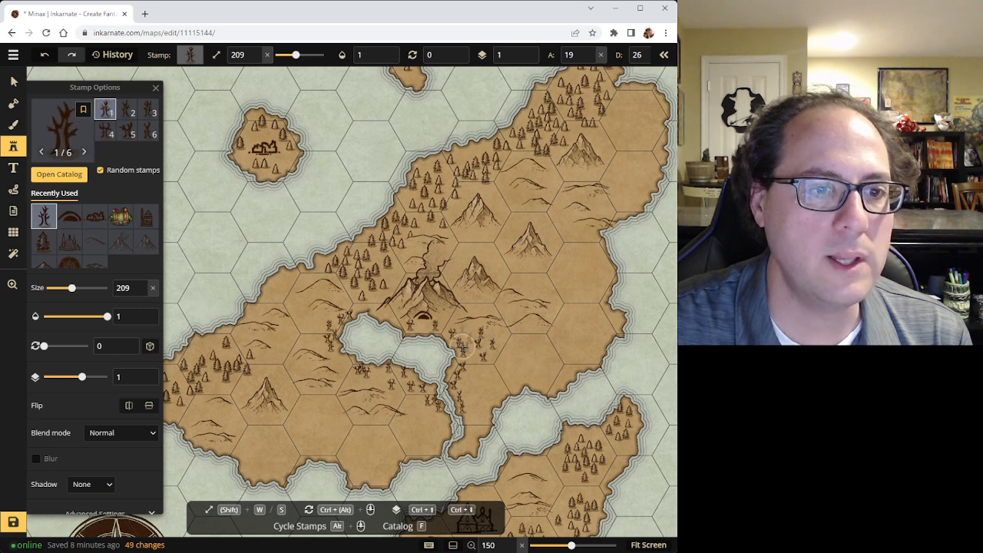
{"action": "left_click", "coordinate": [481, 345]}
{"action": "left_click", "coordinate": [479, 344]}
{"action": "left_click", "coordinate": [479, 343]}
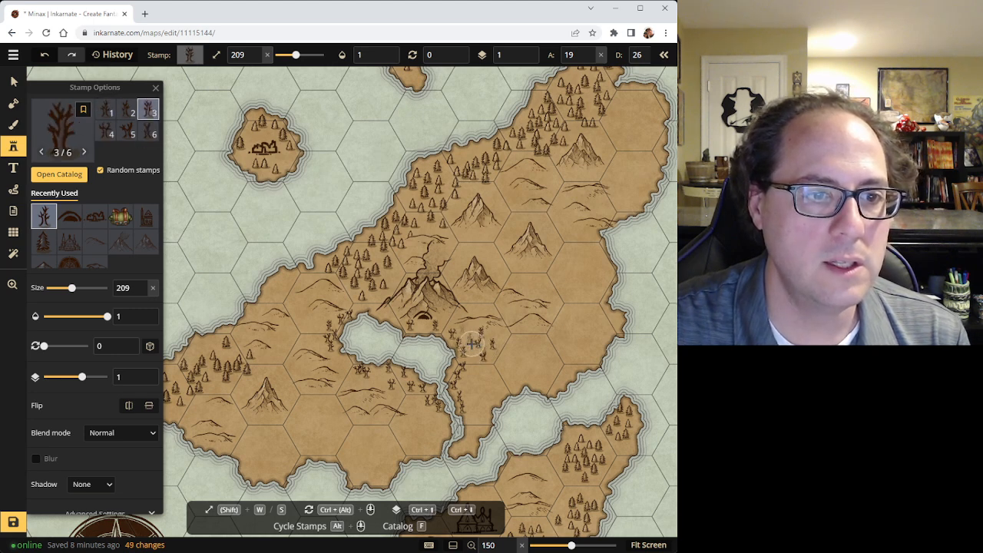
{"action": "left_click", "coordinate": [472, 353]}
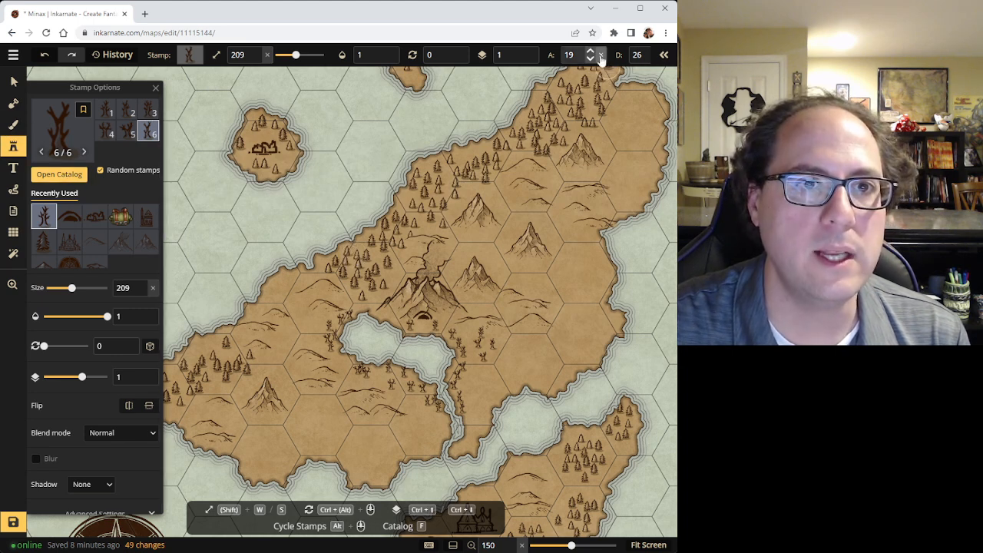
Set the stamp area to 0 and add single dead trees east of the inland water and below the neighbouring mountain
{"action": "left_click", "coordinate": [600, 54]}
{"action": "left_click", "coordinate": [487, 349]}
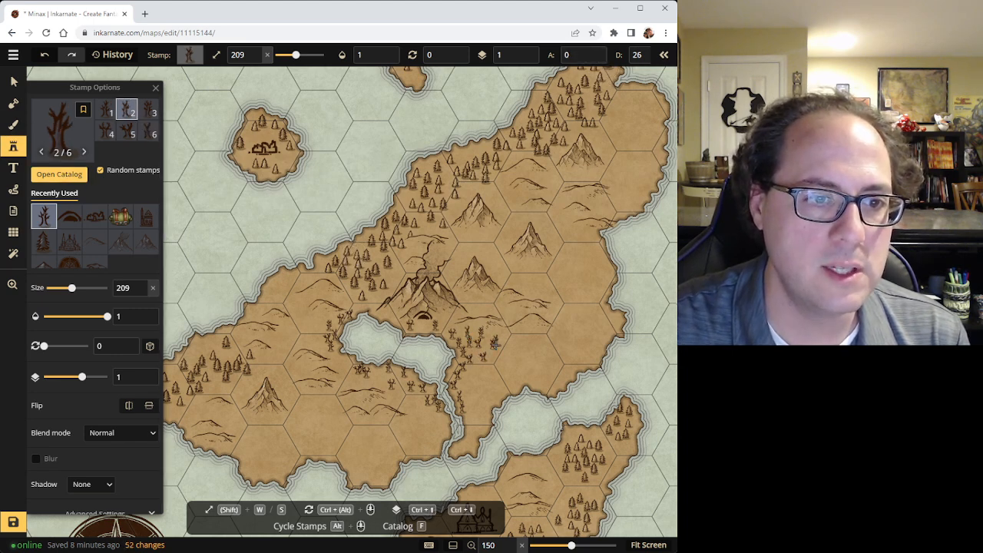
{"action": "left_click", "coordinate": [480, 316]}
{"action": "left_click", "coordinate": [490, 331]}
{"action": "left_click", "coordinate": [490, 339]}
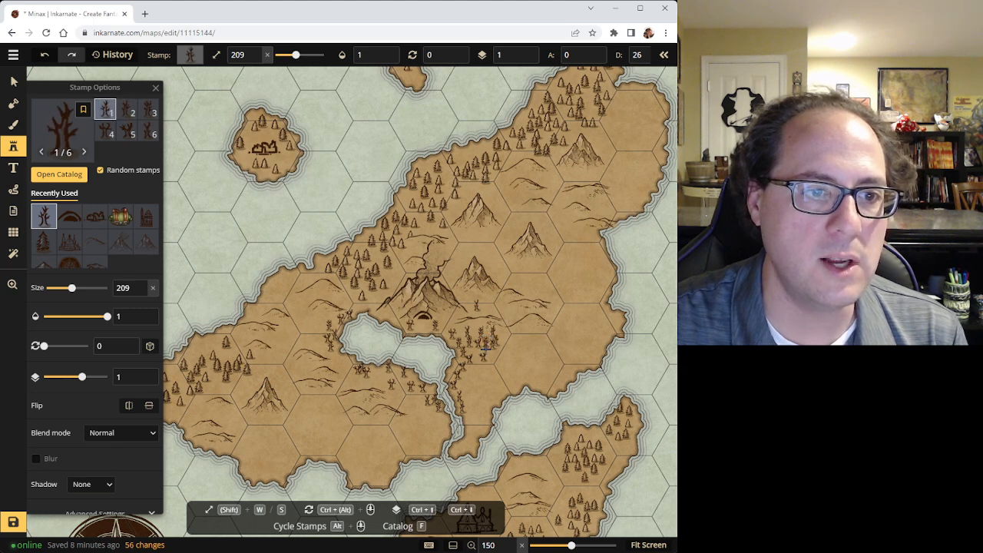
Fill the narrow land strip east of the channel with dead trees down to its southern tip, adding more on the west bank
{"action": "left_click", "coordinate": [471, 376]}
{"action": "left_click", "coordinate": [479, 410]}
{"action": "left_click", "coordinate": [472, 417]}
{"action": "left_click", "coordinate": [469, 394]}
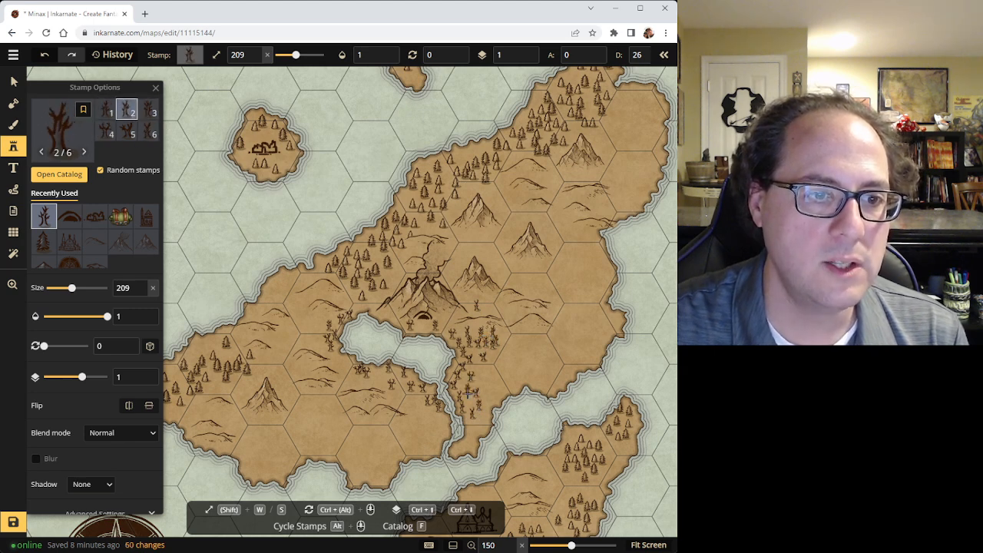
{"action": "left_click", "coordinate": [492, 390]}
{"action": "left_click", "coordinate": [481, 405]}
{"action": "left_click", "coordinate": [486, 389]}
{"action": "left_click", "coordinate": [481, 413]}
{"action": "left_click", "coordinate": [477, 375]}
{"action": "left_click", "coordinate": [471, 429]}
{"action": "left_click", "coordinate": [462, 447]}
{"action": "left_click", "coordinate": [476, 438]}
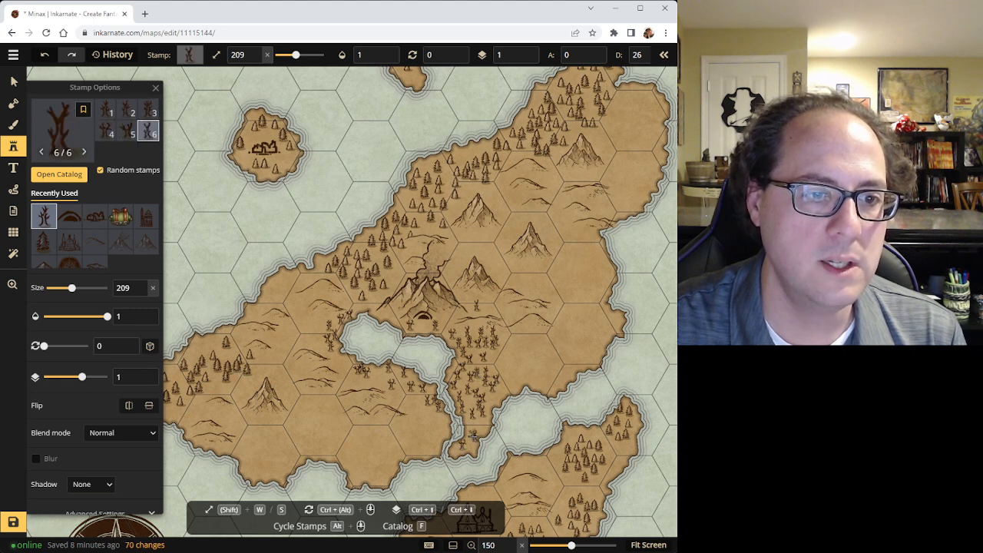
{"action": "left_click", "coordinate": [478, 431]}
{"action": "left_click", "coordinate": [485, 429]}
{"action": "left_click", "coordinate": [470, 445]}
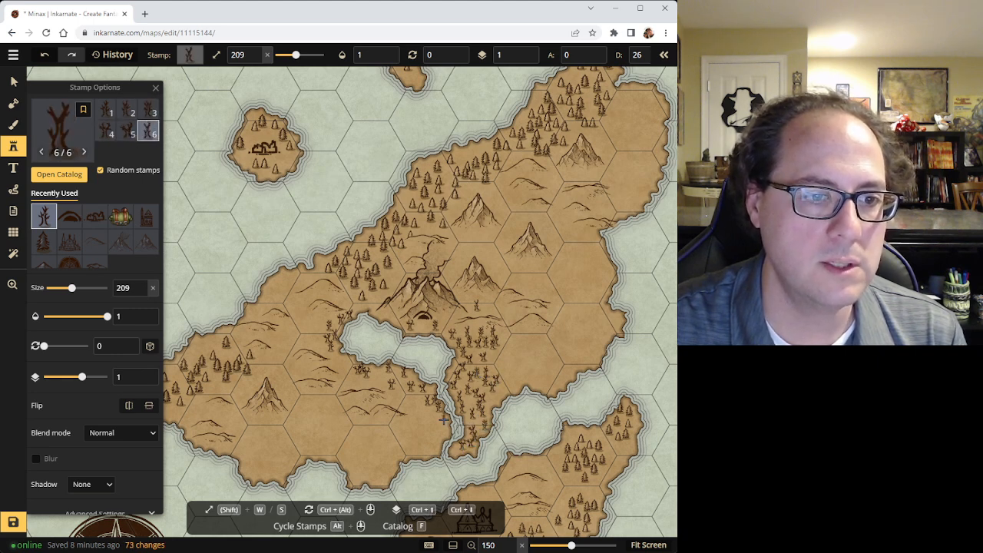
{"action": "left_click", "coordinate": [444, 416]}
{"action": "left_click", "coordinate": [458, 457]}
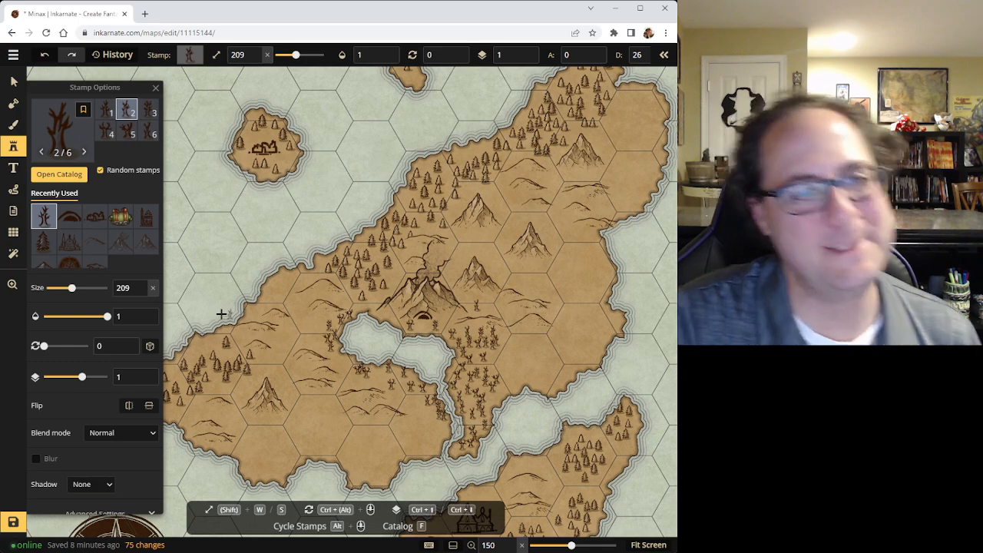
Place two hill stamps west of the channel's dead trees, one at size 107 and one at size 96
{"action": "left_click", "coordinate": [95, 241]}
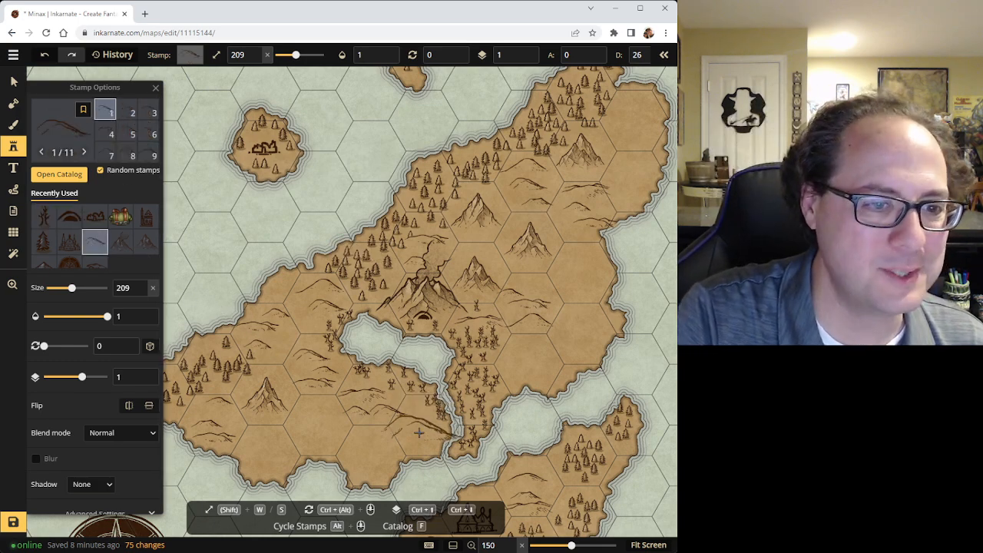
{"action": "left_click_drag", "start_coordinate": [295, 56], "coordinate": [283, 62]}
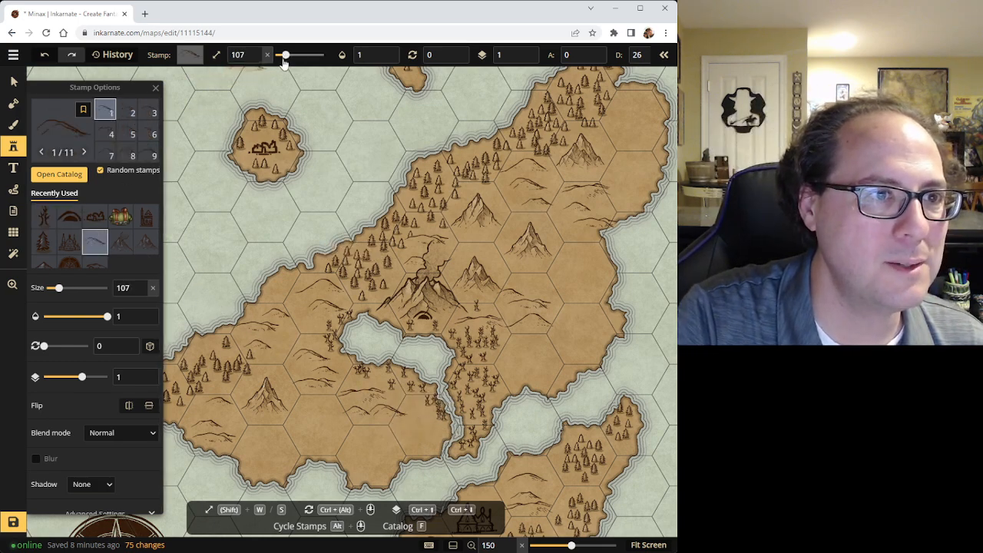
{"action": "left_click", "coordinate": [421, 431]}
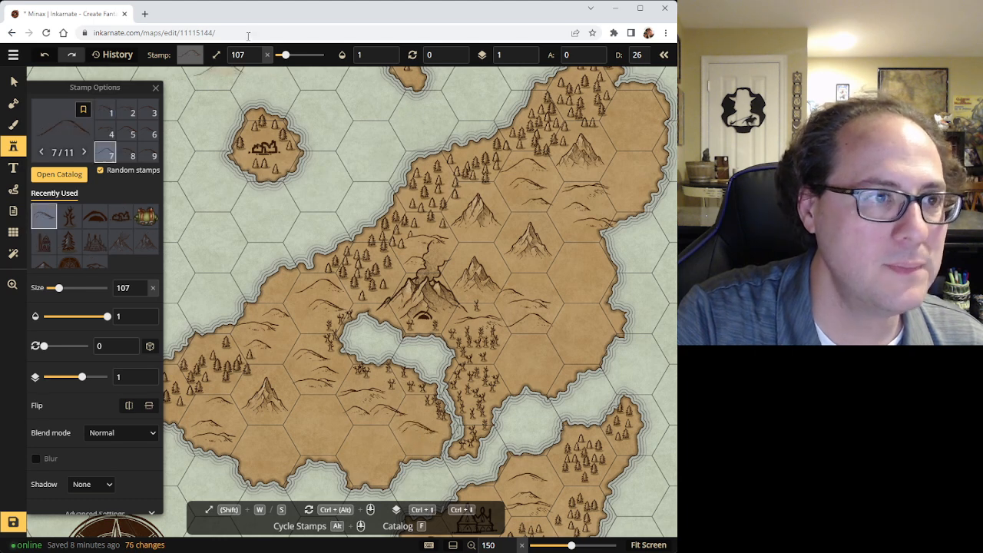
{"action": "left_click", "coordinate": [259, 59]}
{"action": "left_click", "coordinate": [259, 59]}
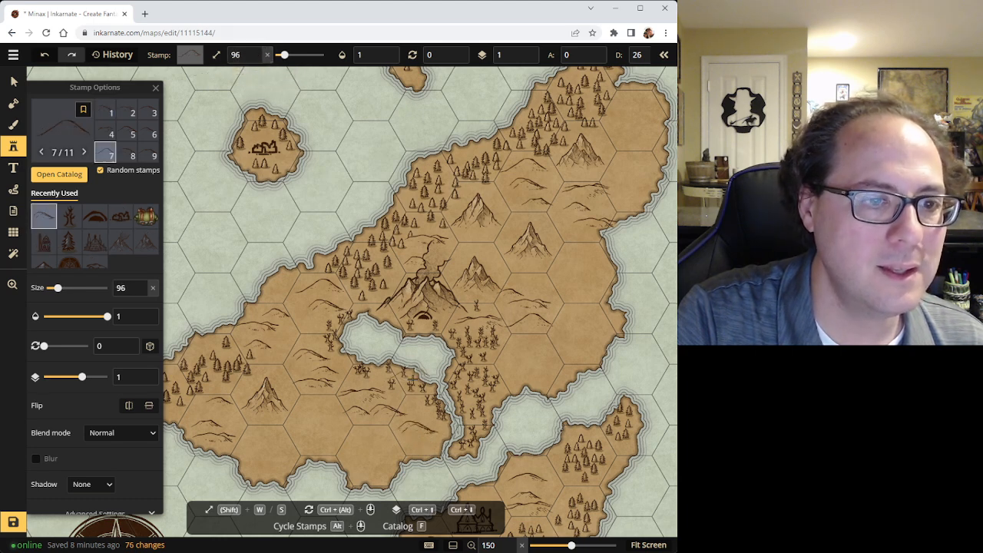
{"action": "left_click", "coordinate": [423, 419]}
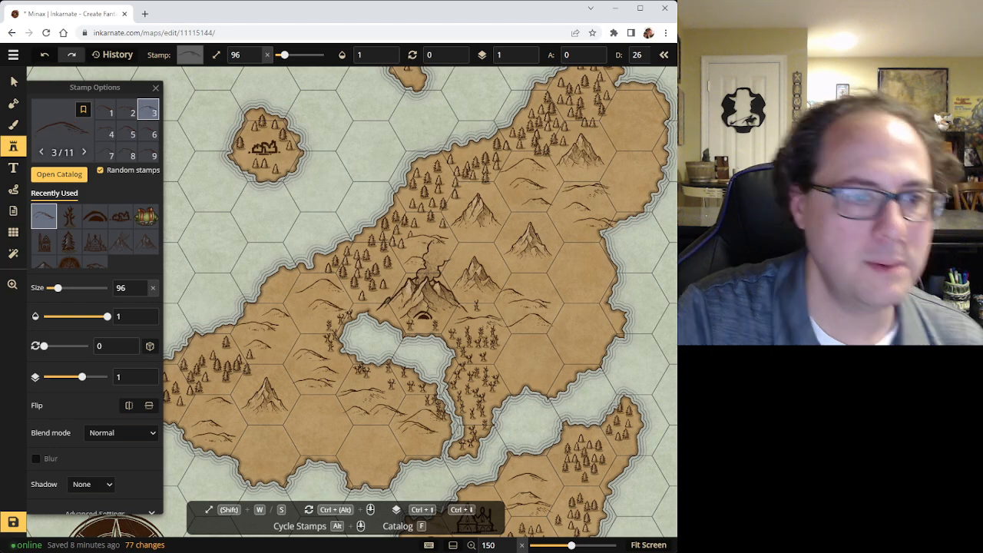
Choose the bow-and-arrow variant of the Factions symbol stamp from the Parchment World catalog
{"action": "scroll", "coordinate": [352, 463], "scroll_direction": "down", "scroll_amount": 3}
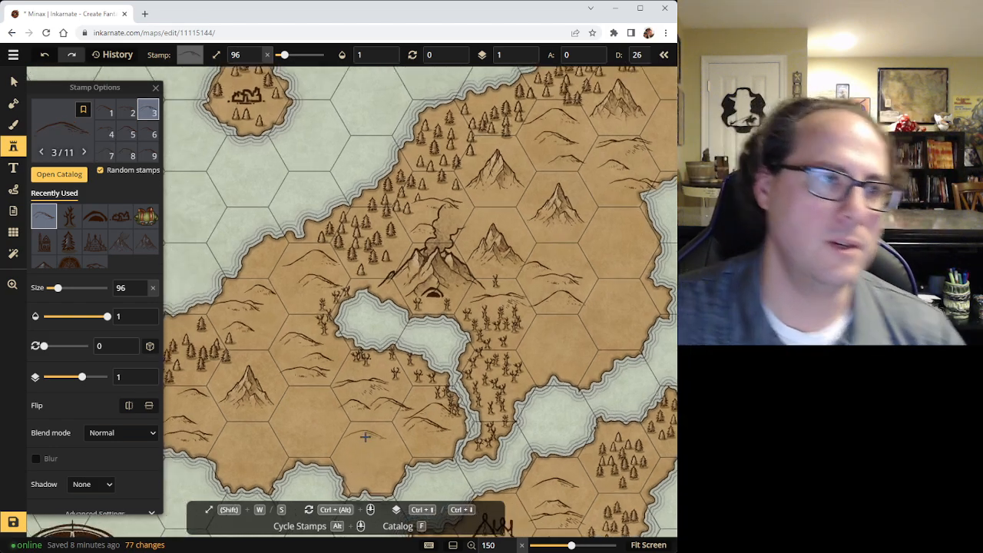
{"action": "scroll", "coordinate": [367, 398], "scroll_direction": "down", "scroll_amount": 1}
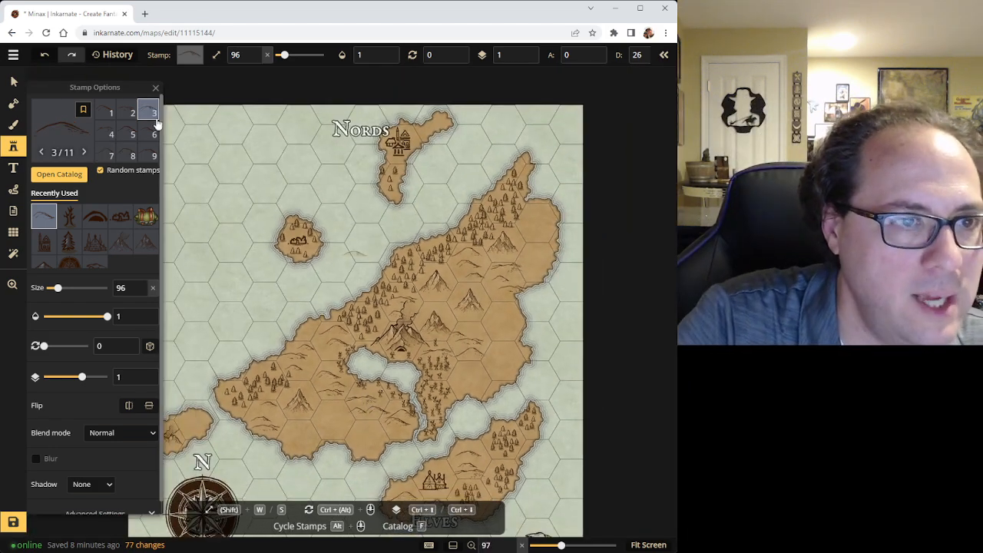
{"action": "left_click", "coordinate": [13, 81]}
{"action": "left_click", "coordinate": [9, 150]}
{"action": "left_click", "coordinate": [52, 176]}
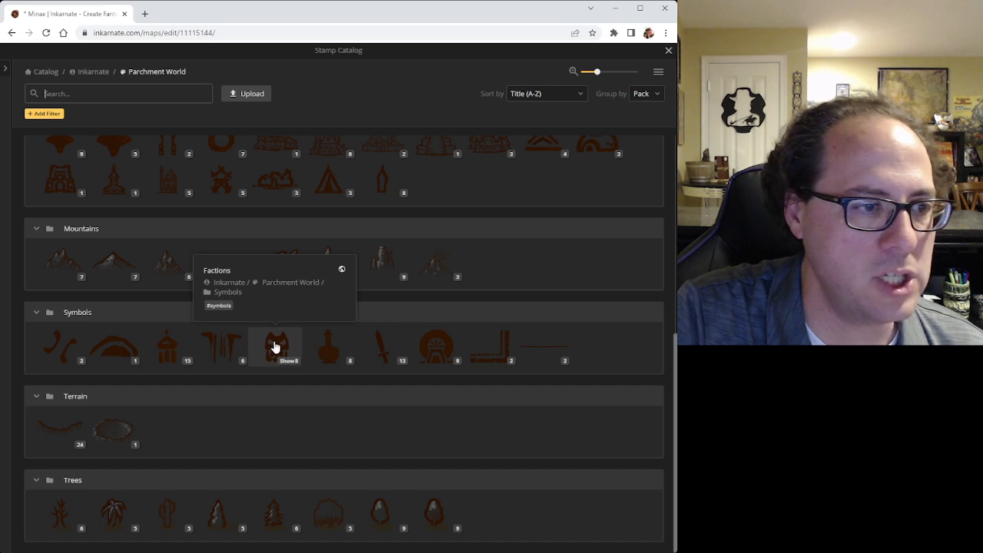
{"action": "left_click", "coordinate": [286, 350]}
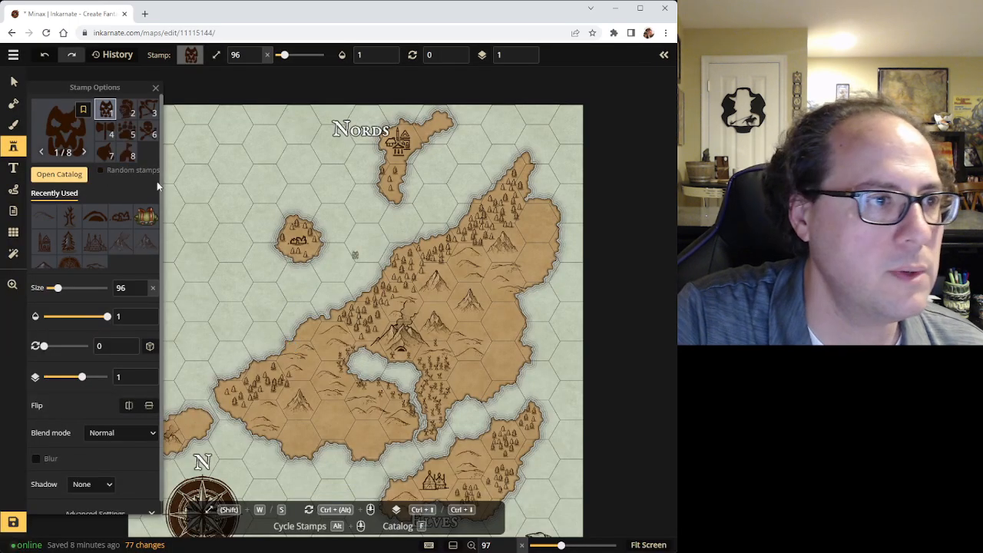
{"action": "left_click", "coordinate": [150, 112]}
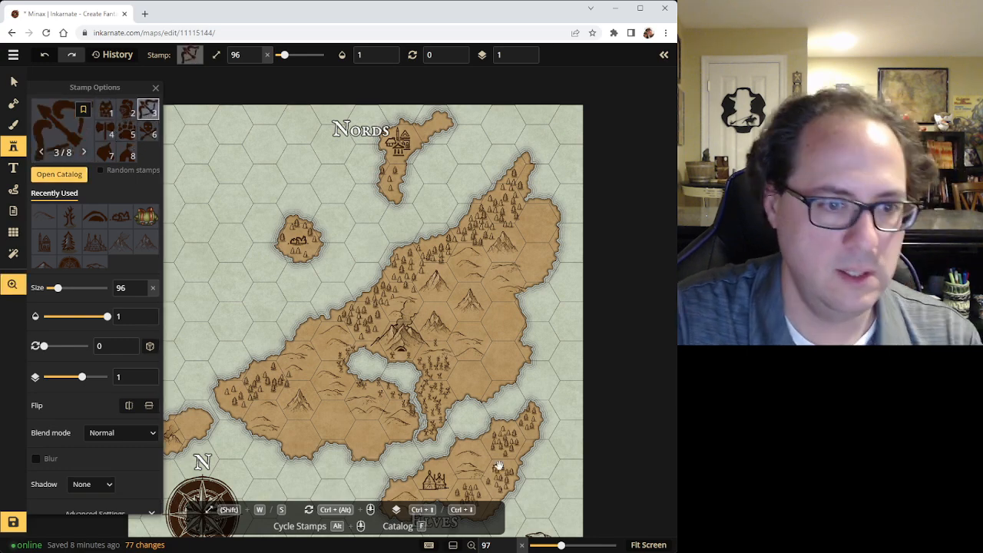
Delete the Elves text label below the southeastern island
{"action": "left_click_drag", "start_coordinate": [500, 468], "coordinate": [478, 309]}
{"action": "left_click", "coordinate": [14, 81]}
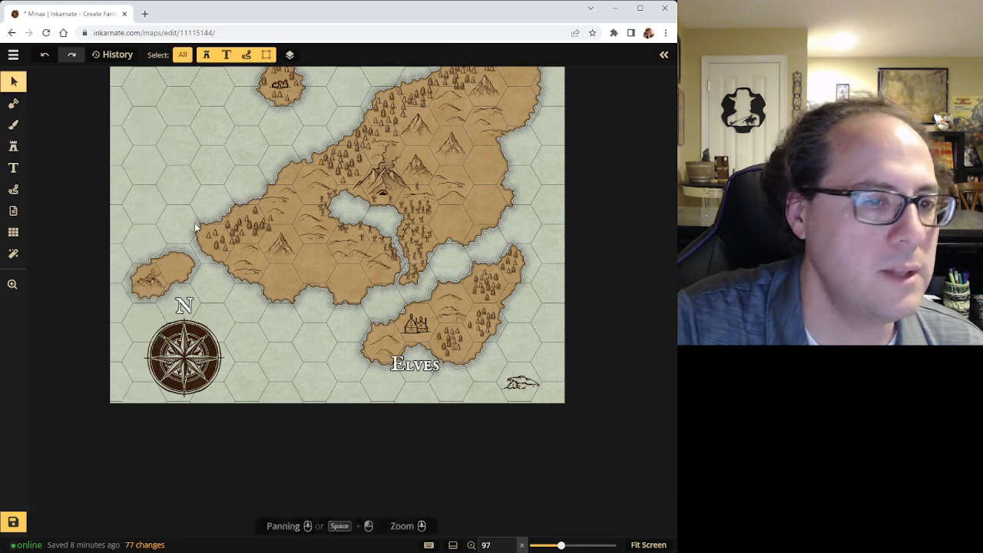
{"action": "left_click", "coordinate": [401, 364]}
{"action": "key", "text": "Delete"}
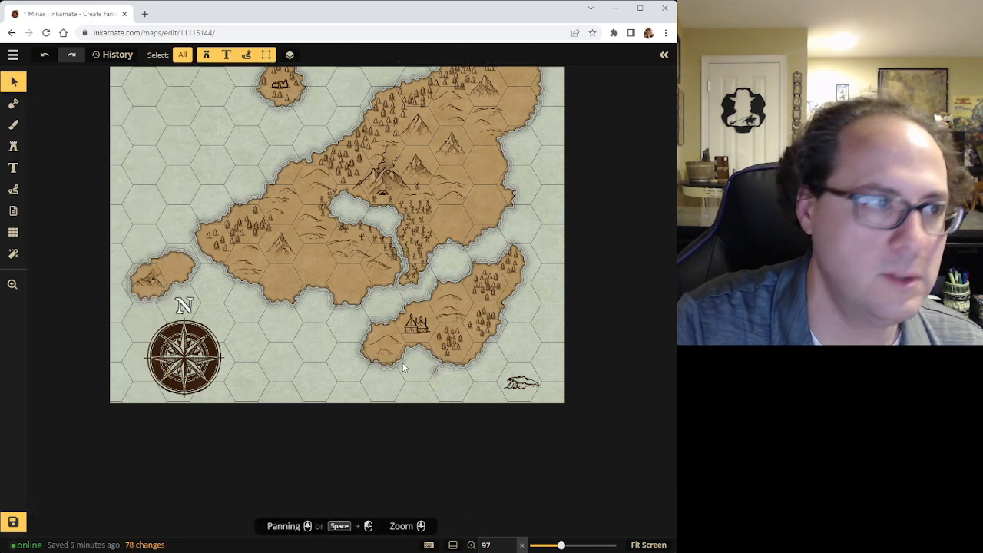
Place the bow-and-arrow faction stamp at size 208 in the bay on the southeastern island's south coast
{"action": "left_click", "coordinate": [14, 145]}
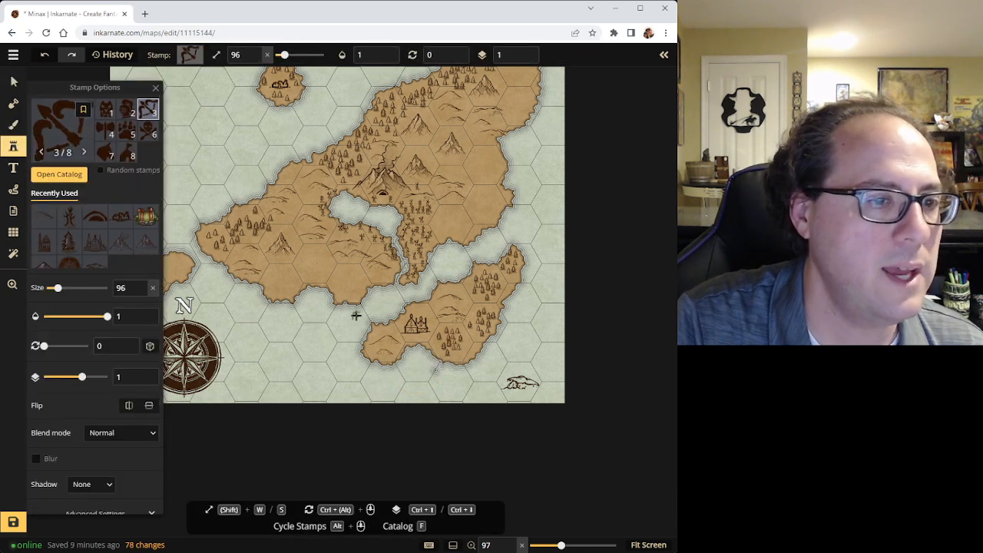
{"action": "left_click_drag", "start_coordinate": [286, 54], "coordinate": [295, 54]}
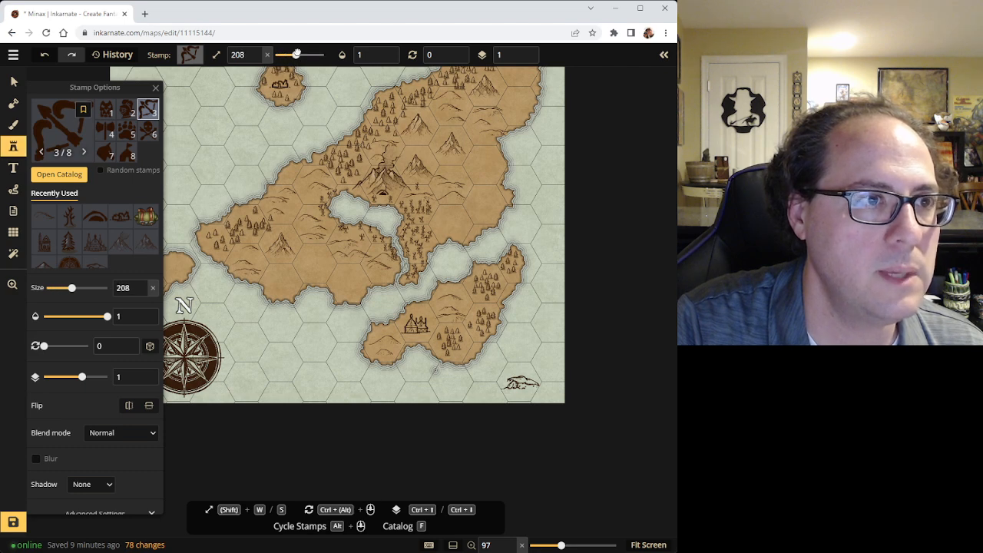
{"action": "left_click", "coordinate": [417, 361]}
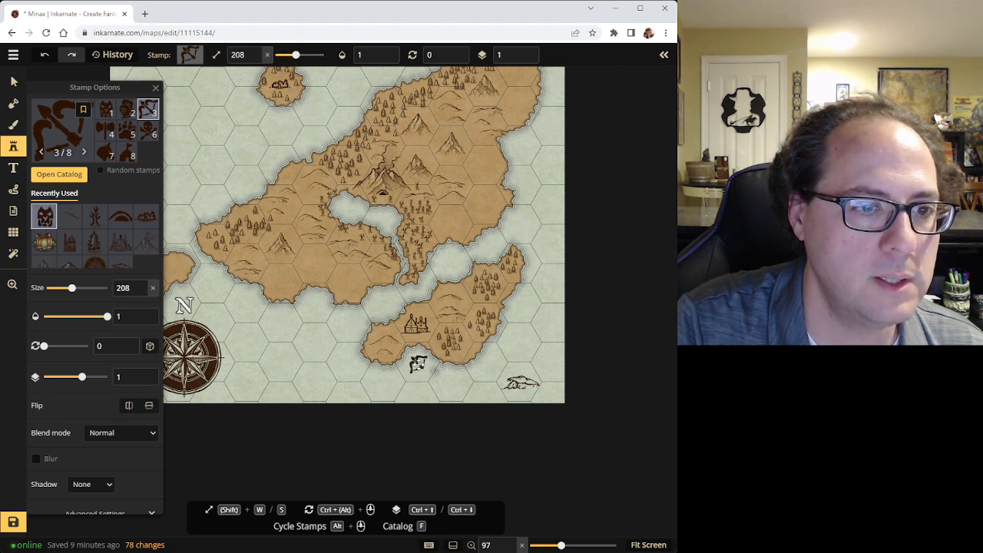
{"action": "scroll", "coordinate": [282, 132], "scroll_direction": "up", "scroll_amount": 1}
{"action": "scroll", "coordinate": [282, 132], "scroll_direction": "down", "scroll_amount": 3}
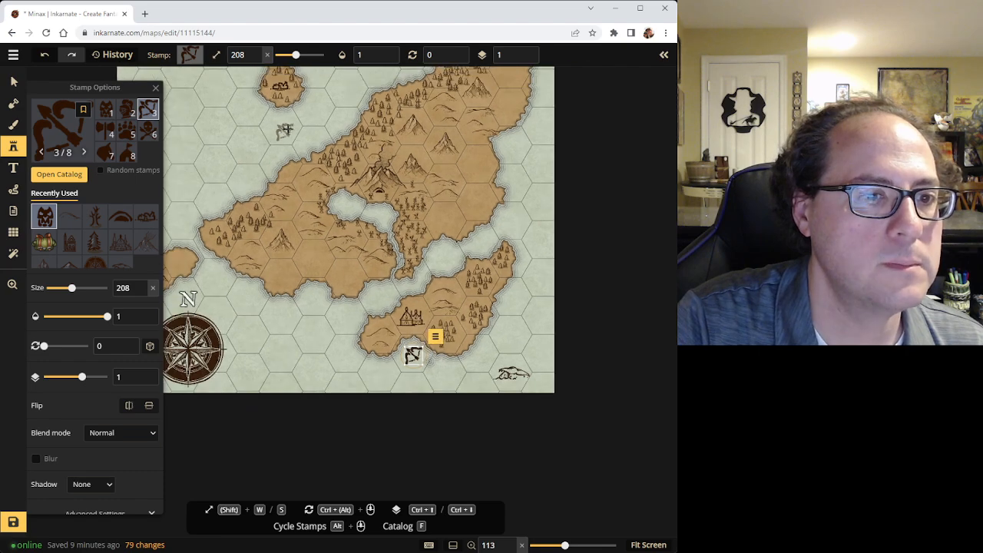
Place the double-axe faction stamp at size 208 below the Nords label, beside the northern island
{"action": "key", "text": "b"}
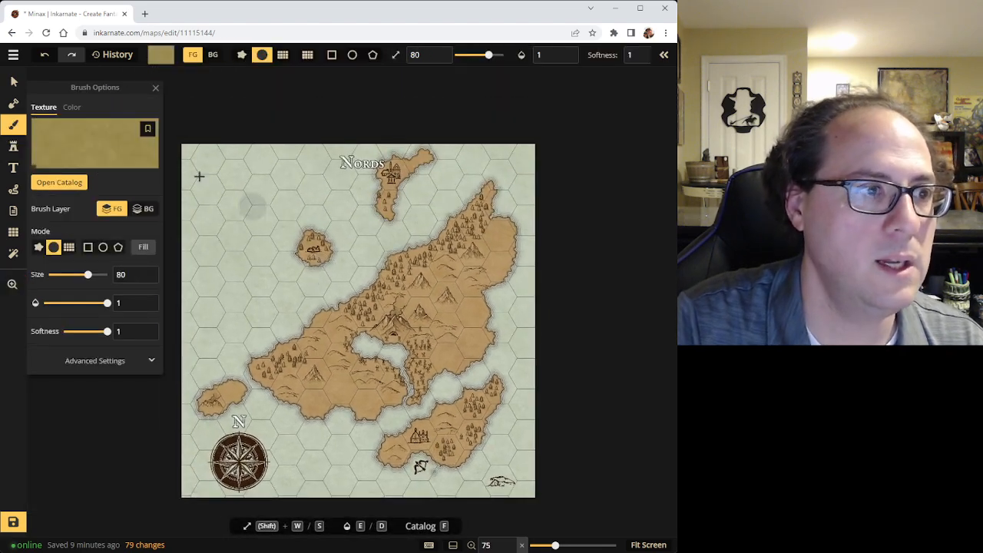
{"action": "left_click", "coordinate": [13, 146]}
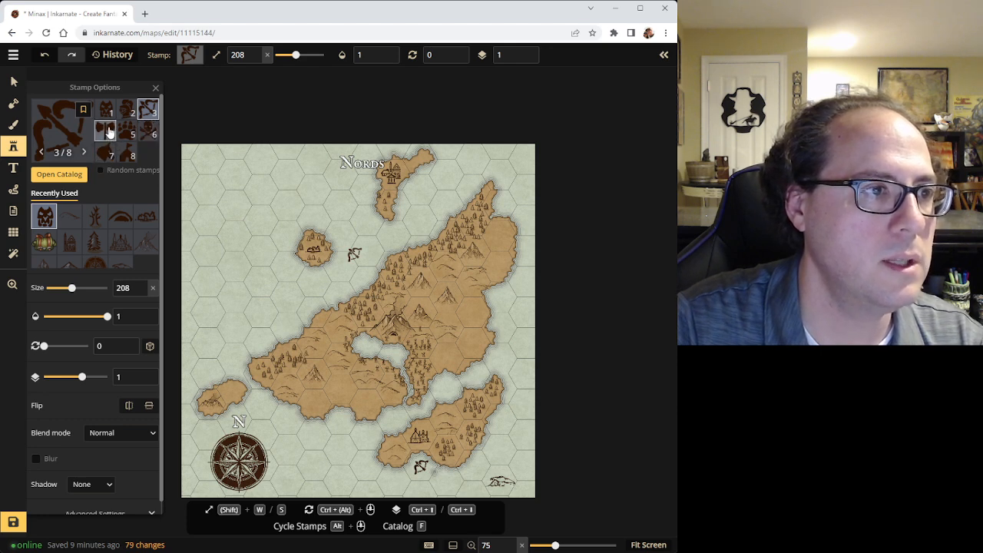
{"action": "left_click", "coordinate": [109, 133]}
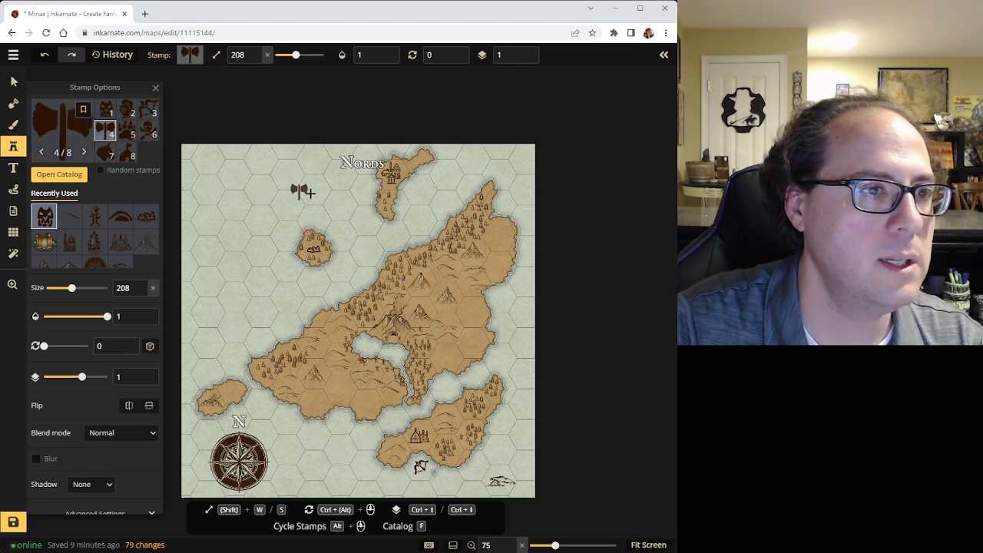
{"action": "left_click", "coordinate": [365, 185]}
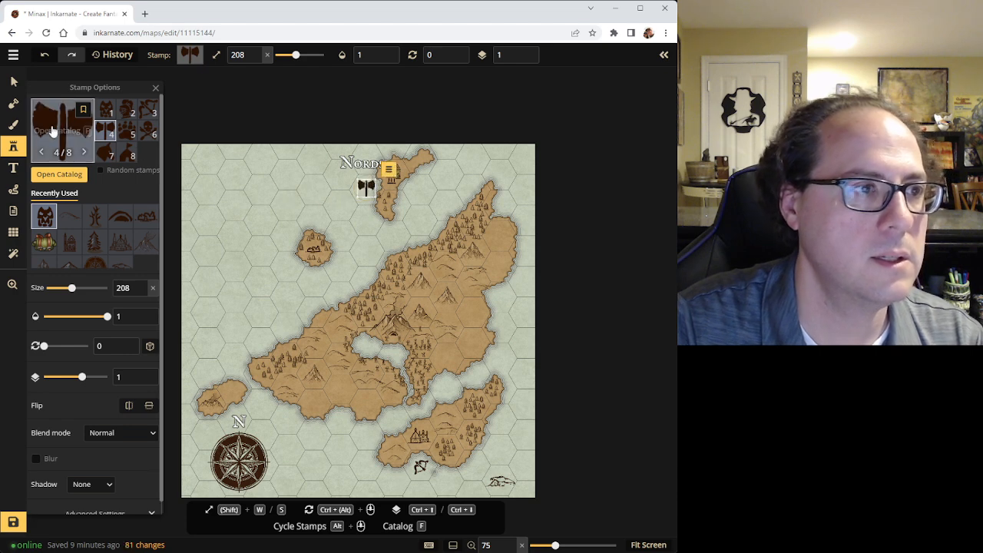
Delete the Nords text label above the double-axe symbol beside the northern island
{"action": "left_click", "coordinate": [13, 81]}
{"action": "left_click", "coordinate": [361, 161]}
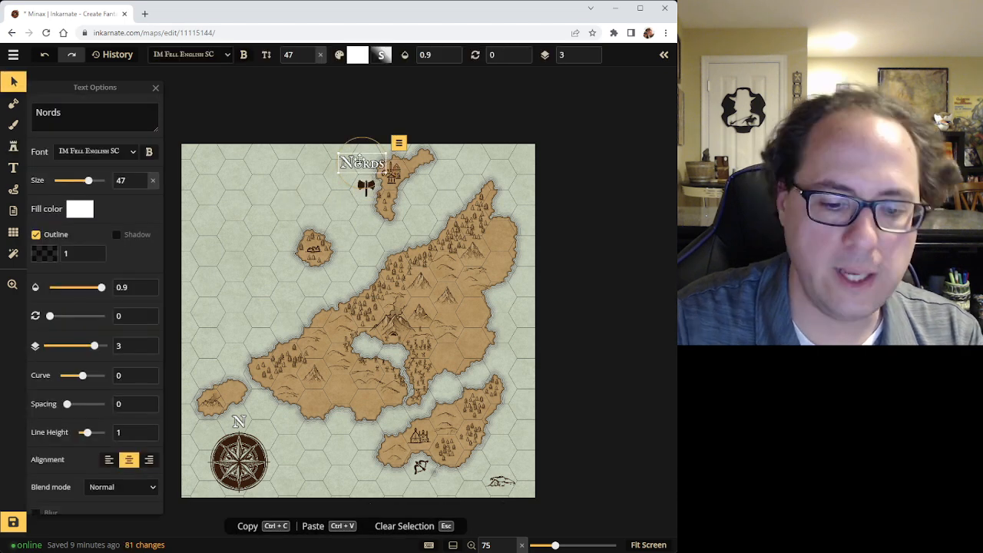
{"action": "key", "text": "Delete"}
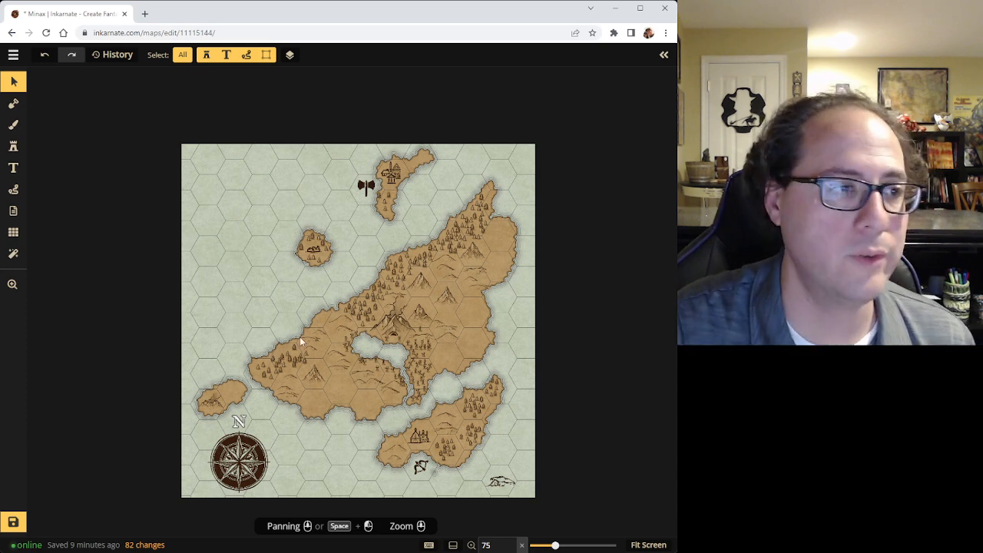
Examine the variants in the Parchment World symbol sets, including the windmill, flask and Extra Locations sets, for further region markers
{"action": "left_click", "coordinate": [13, 146]}
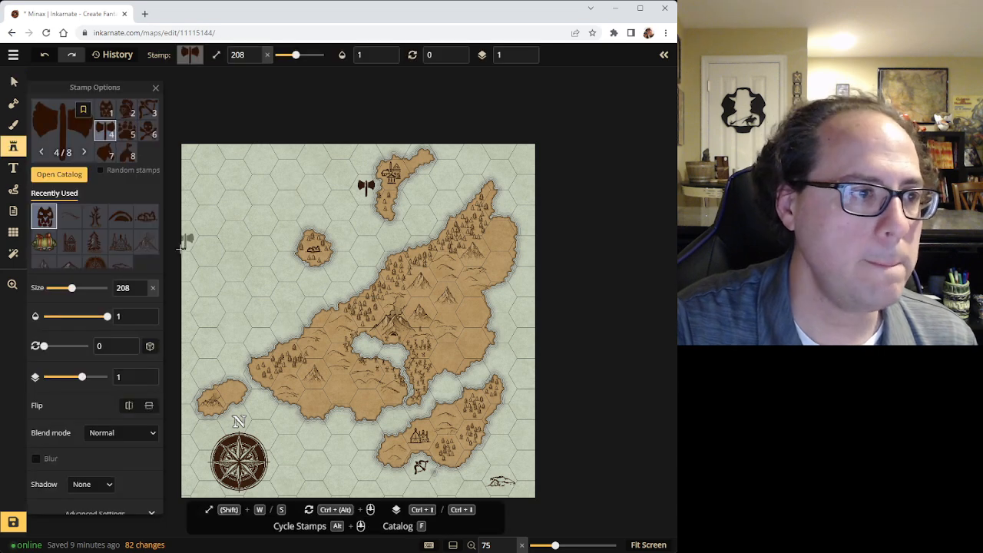
{"action": "left_click", "coordinate": [59, 174]}
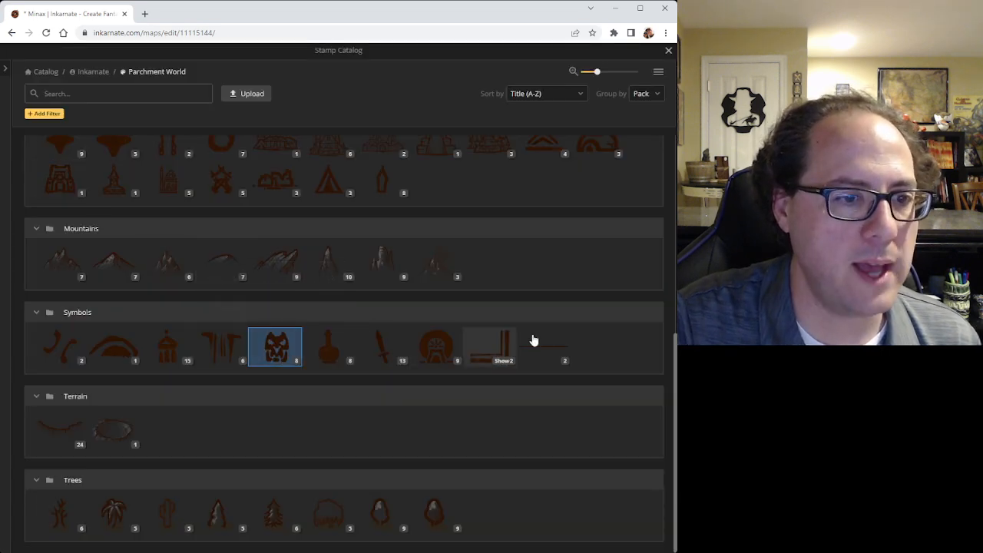
{"action": "left_click", "coordinate": [428, 355]}
{"action": "scroll", "coordinate": [138, 138], "scroll_direction": "down", "scroll_amount": 1}
{"action": "scroll", "coordinate": [138, 139], "scroll_direction": "up", "scroll_amount": 1}
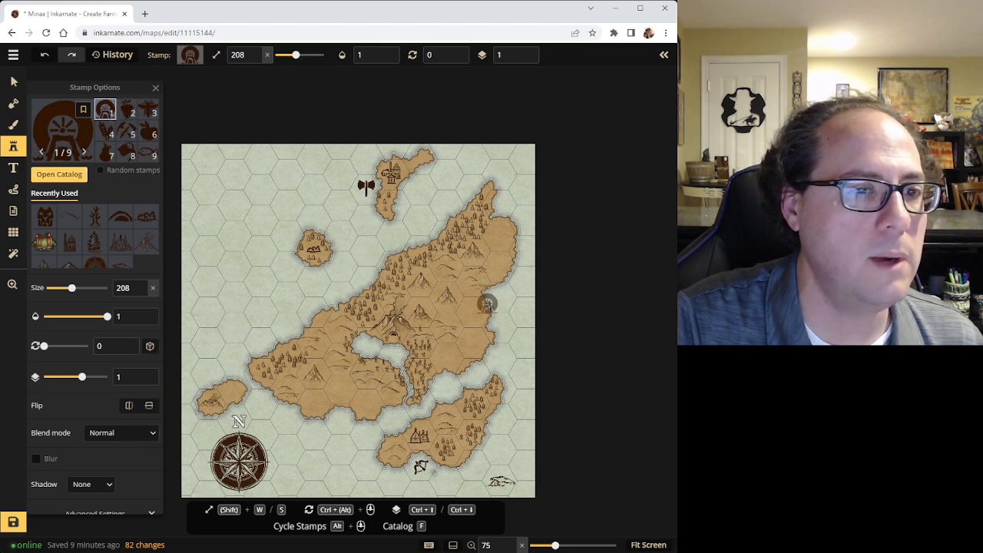
{"action": "left_click", "coordinate": [149, 109]}
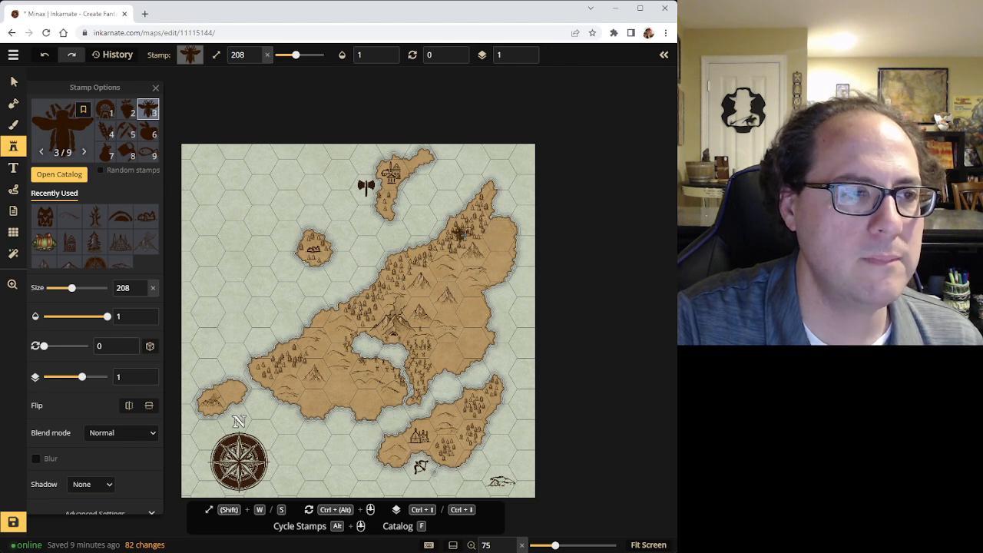
{"action": "left_click", "coordinate": [148, 153]}
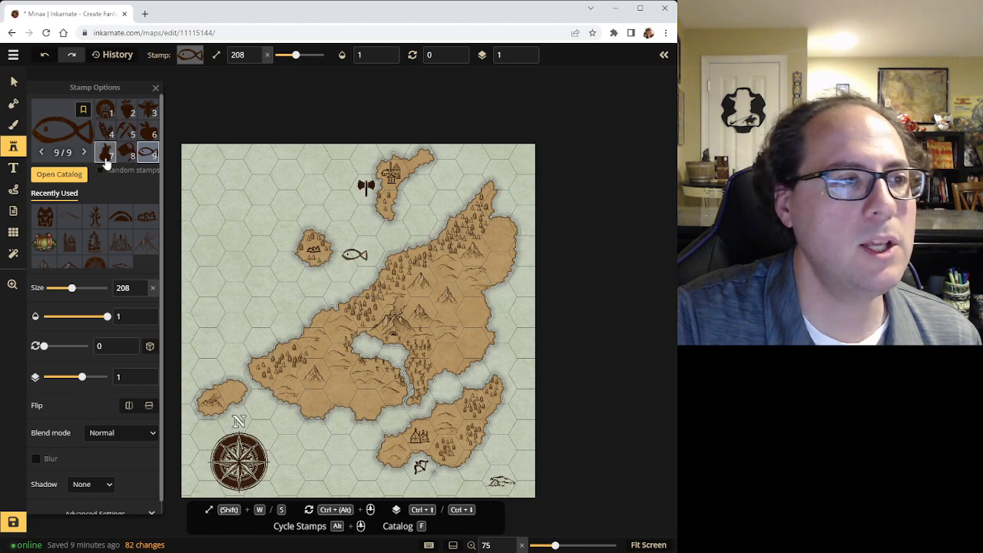
{"action": "left_click", "coordinate": [61, 172]}
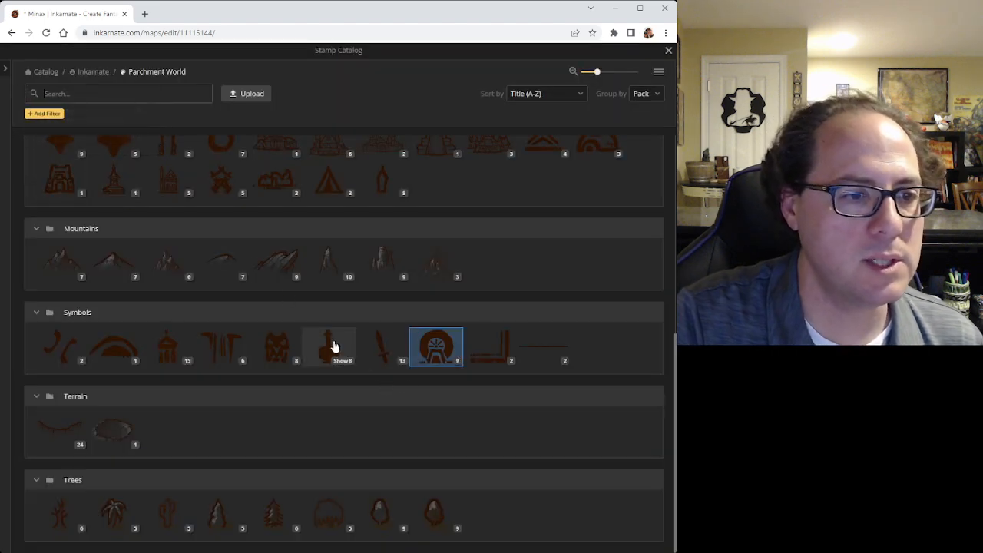
{"action": "left_click", "coordinate": [328, 347]}
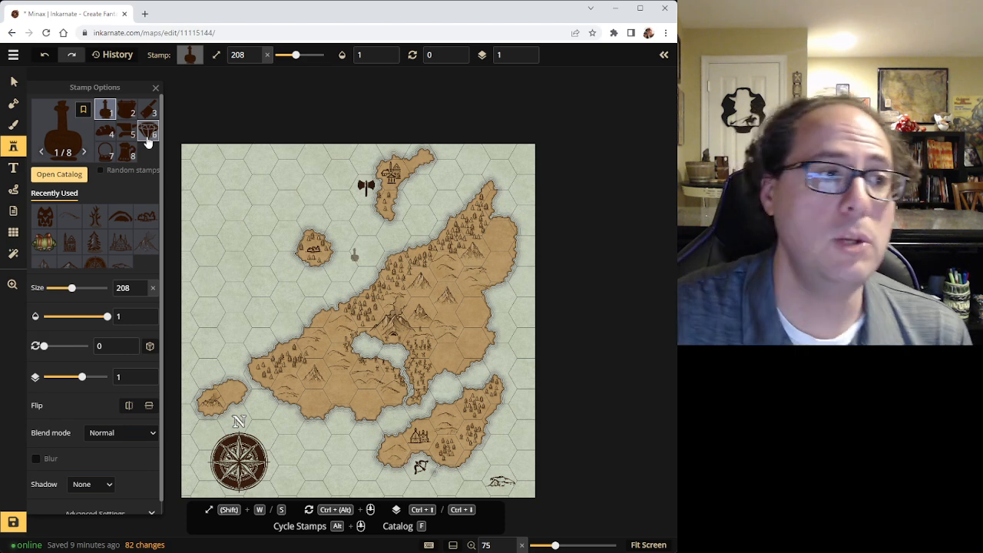
{"action": "left_click", "coordinate": [68, 175]}
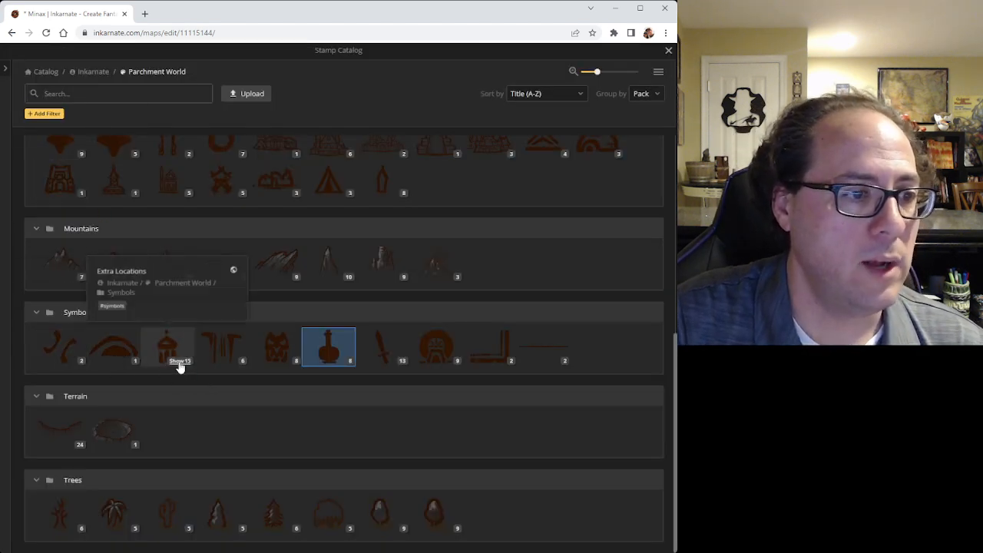
{"action": "left_click", "coordinate": [170, 361]}
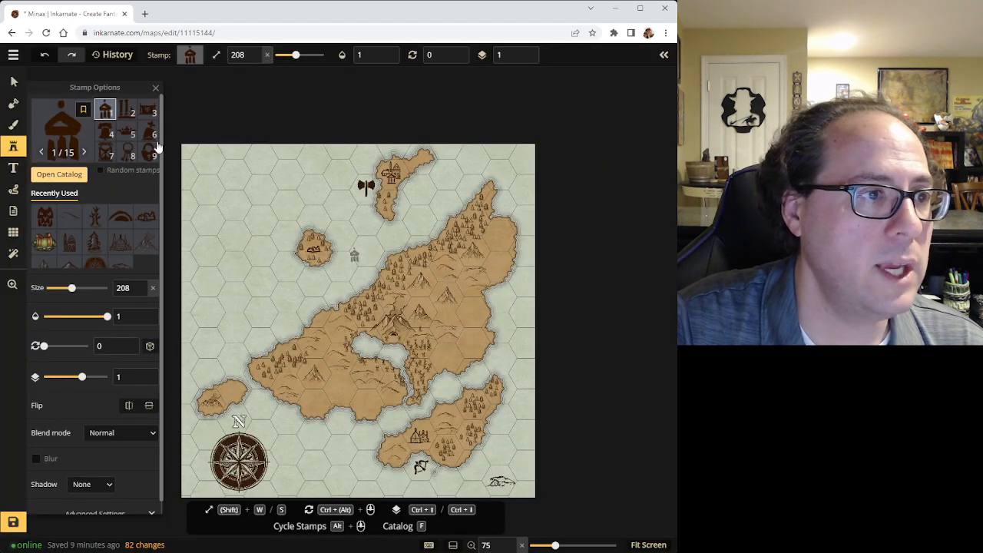
{"action": "scroll", "coordinate": [141, 136], "scroll_direction": "up", "scroll_amount": 2}
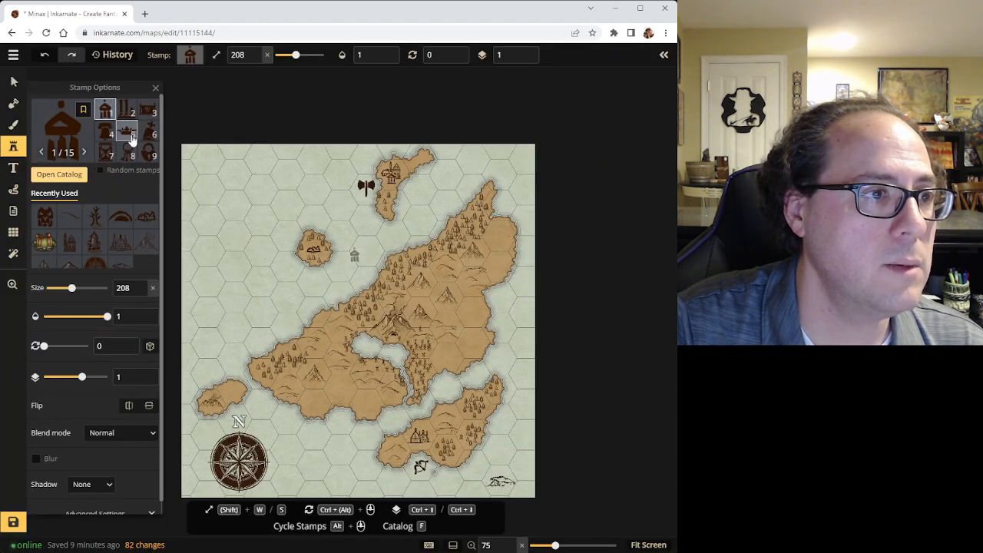
{"action": "scroll", "coordinate": [132, 137], "scroll_direction": "down", "scroll_amount": 2}
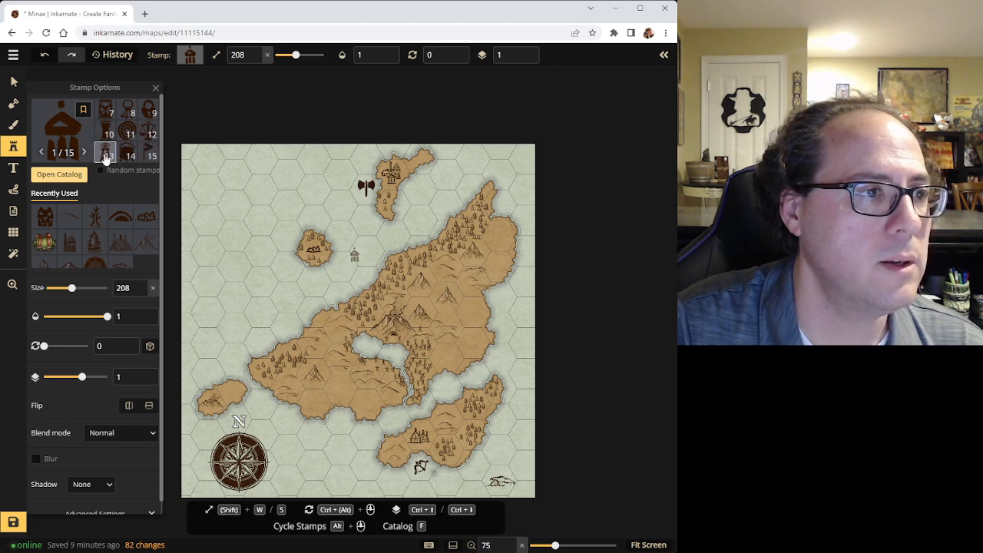
Preview the fourth, crown-shaped variant of the five-piece Parchment World icon stamp over the map
{"action": "left_click", "coordinate": [59, 175]}
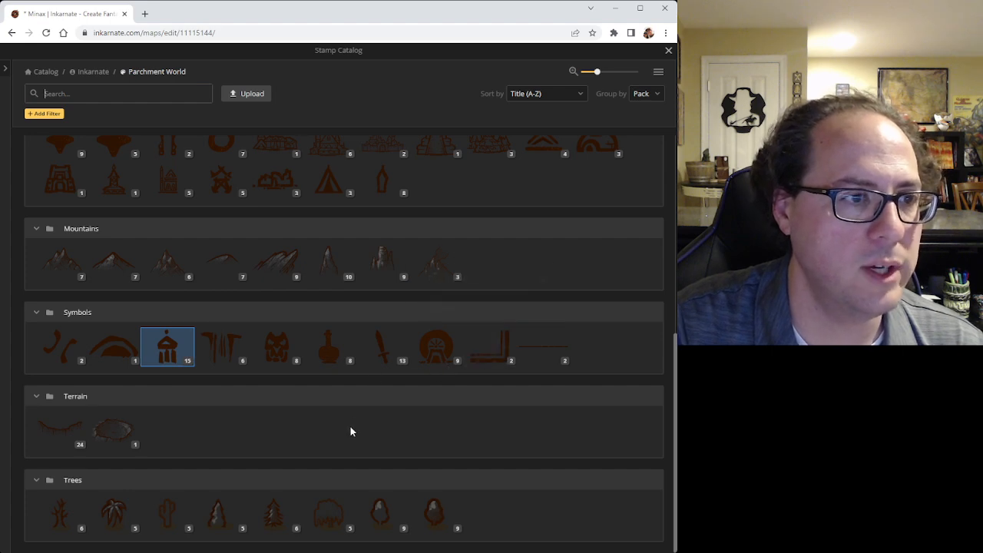
{"action": "scroll", "coordinate": [350, 430], "scroll_direction": "up", "scroll_amount": 3}
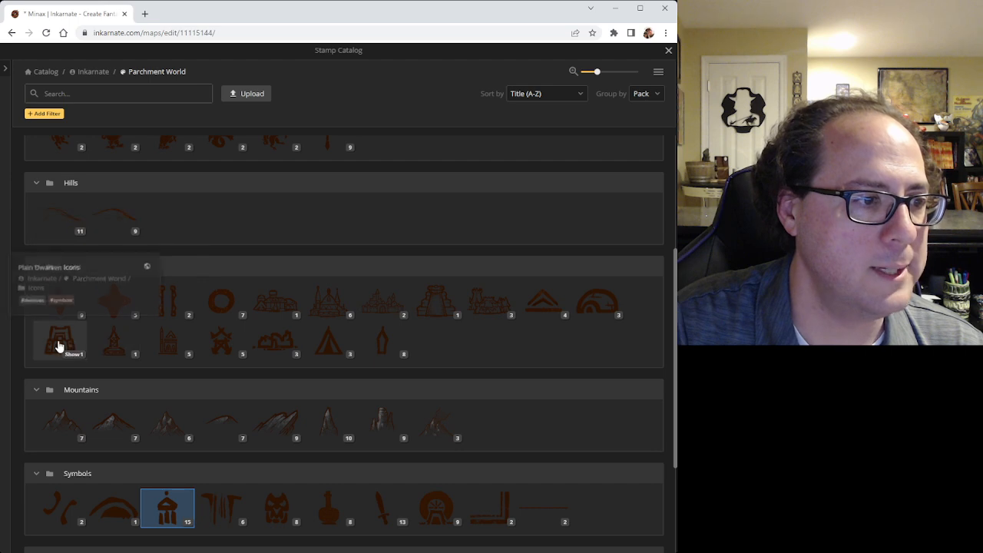
{"action": "left_click", "coordinate": [221, 350]}
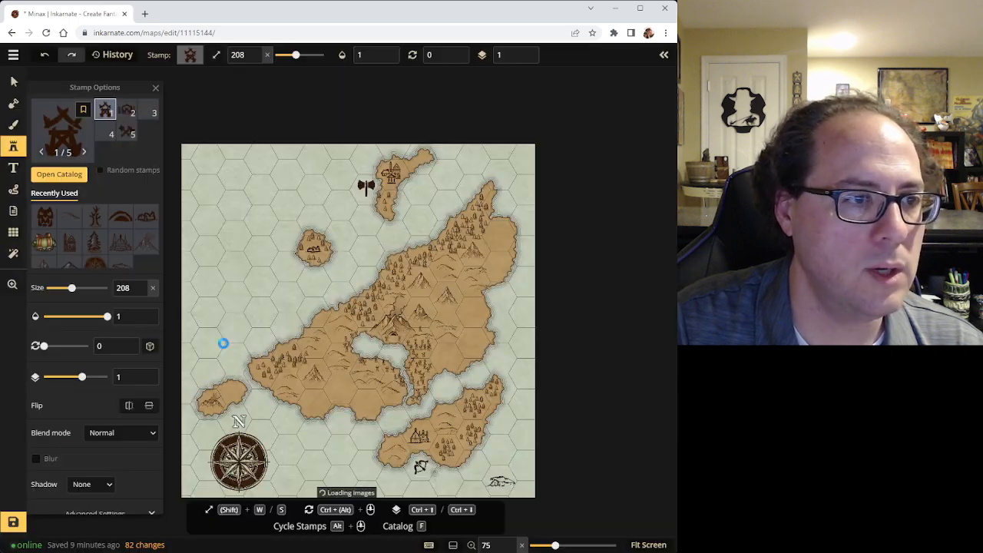
{"action": "left_click", "coordinate": [106, 132]}
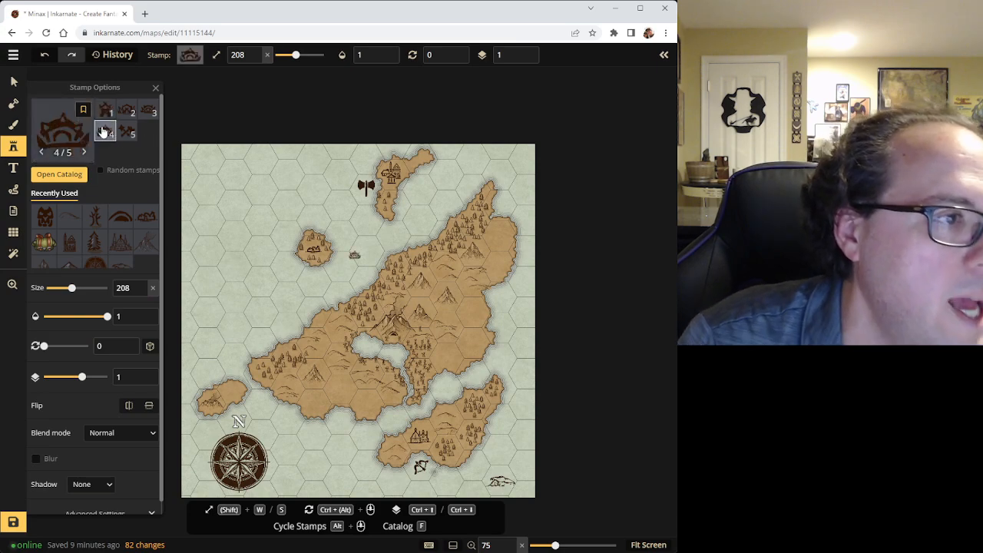
{"action": "scroll", "coordinate": [338, 388], "scroll_direction": "up", "scroll_amount": 5}
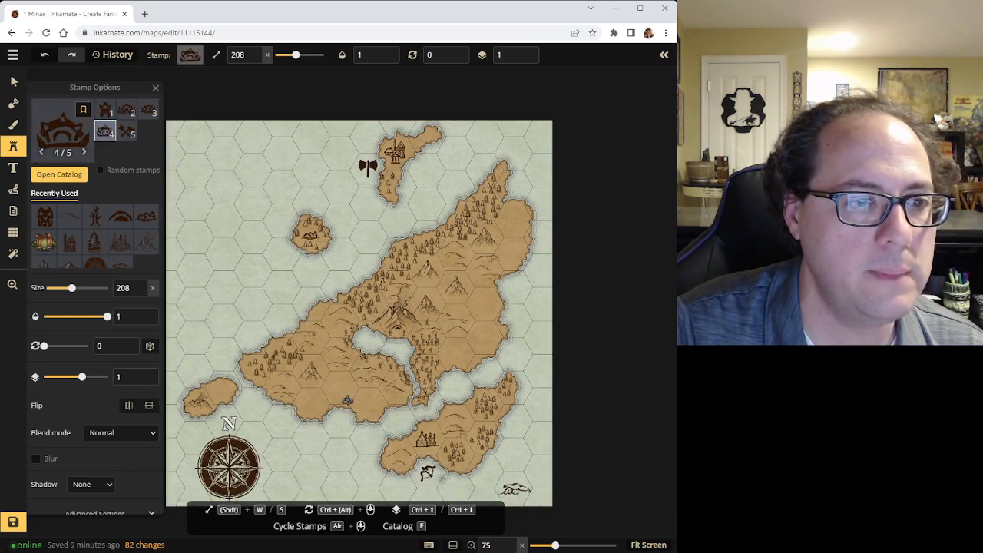
{"action": "scroll", "coordinate": [347, 396], "scroll_direction": "down", "scroll_amount": 2}
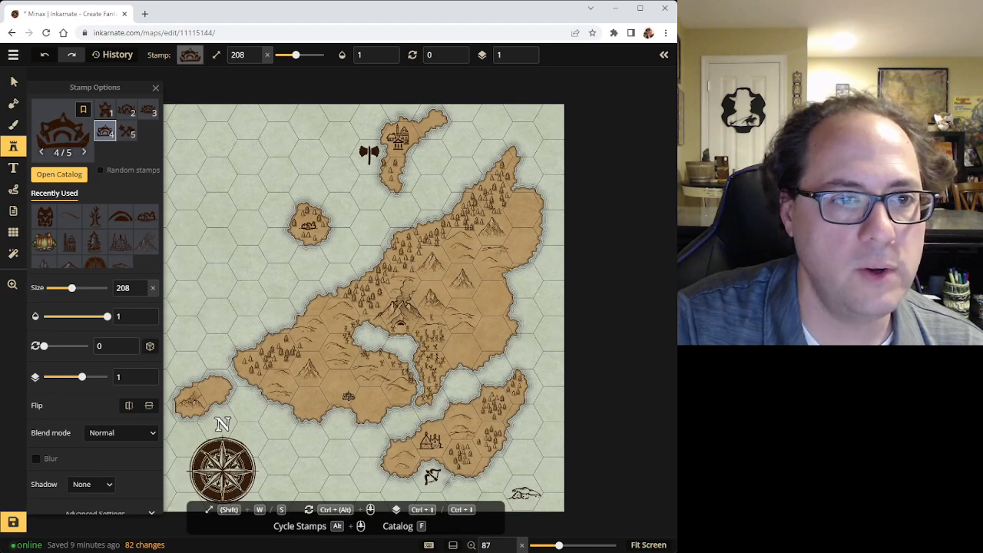
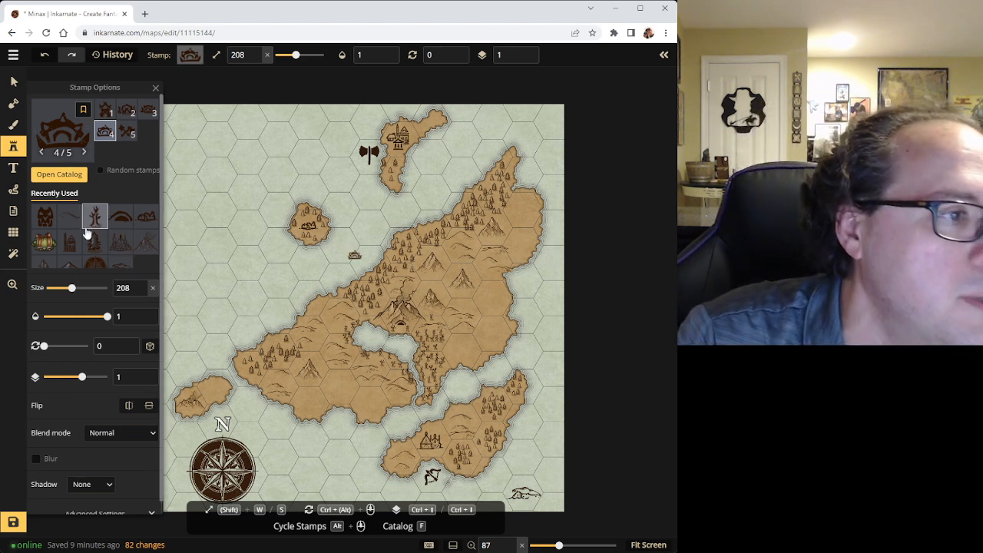
Place ruins stamps at size 368 with random stamps enabled on the small southwestern island and the mainland's northeastern headland
{"action": "left_click", "coordinate": [146, 228]}
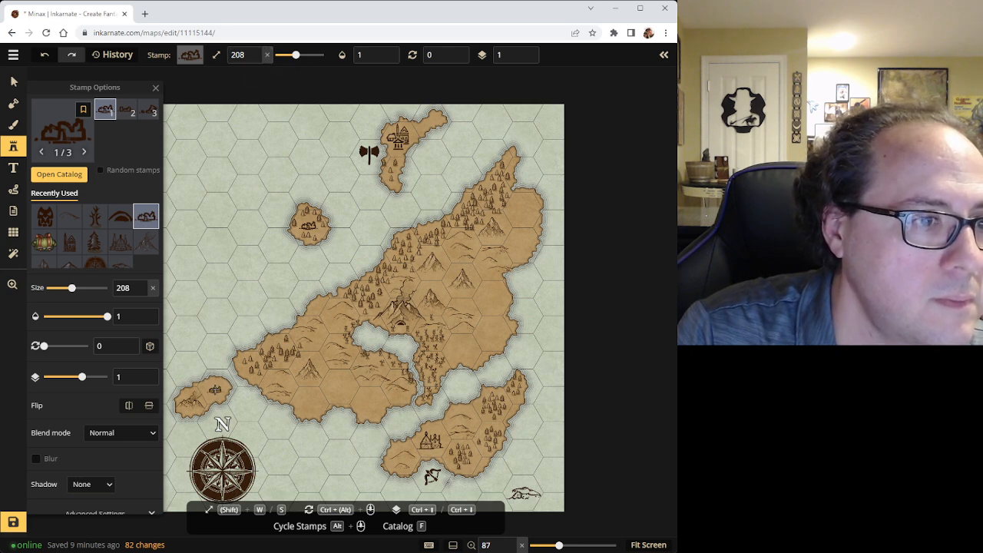
{"action": "left_click", "coordinate": [215, 390]}
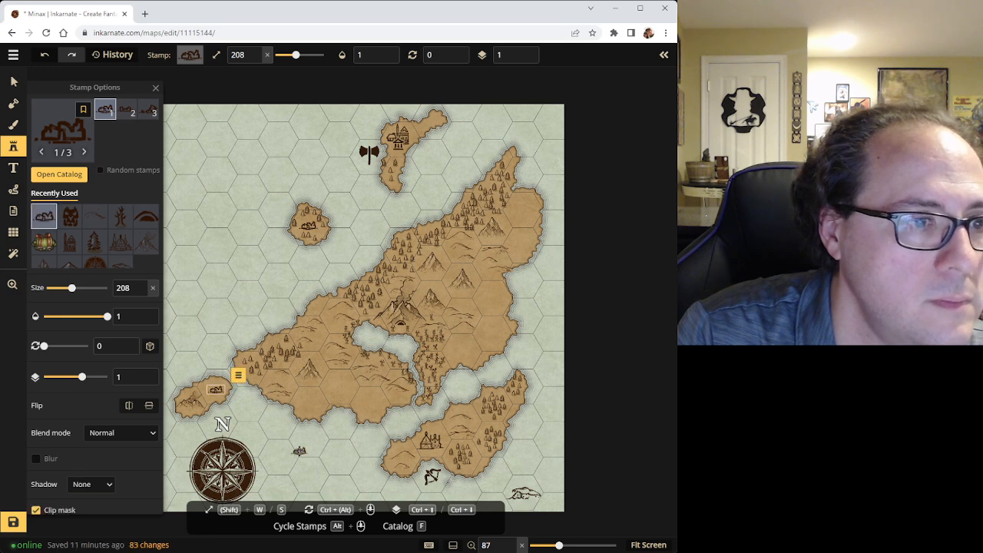
{"action": "key", "text": "ctrl+z"}
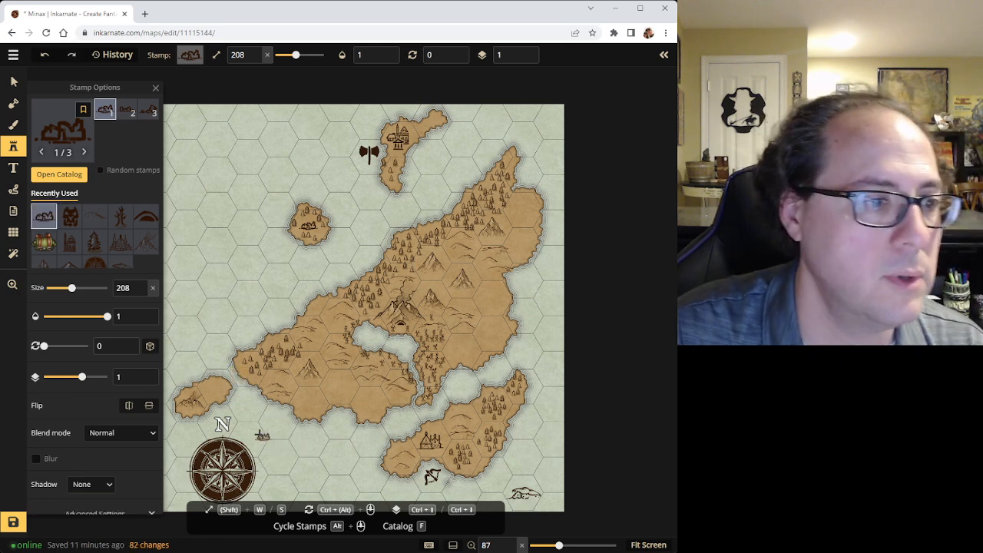
{"action": "left_click", "coordinate": [108, 170]}
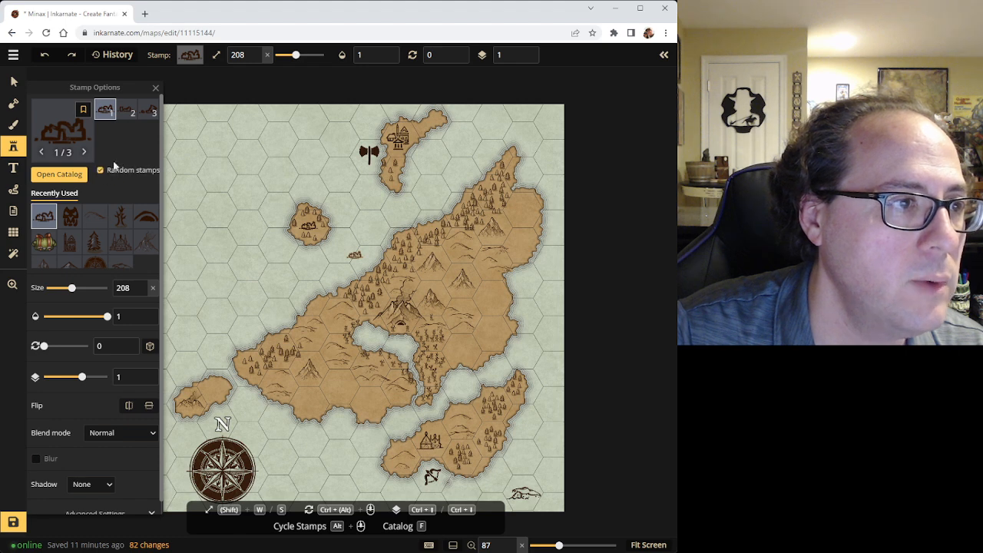
{"action": "left_click", "coordinate": [128, 112]}
{"action": "left_click_drag", "start_coordinate": [297, 55], "coordinate": [311, 54]}
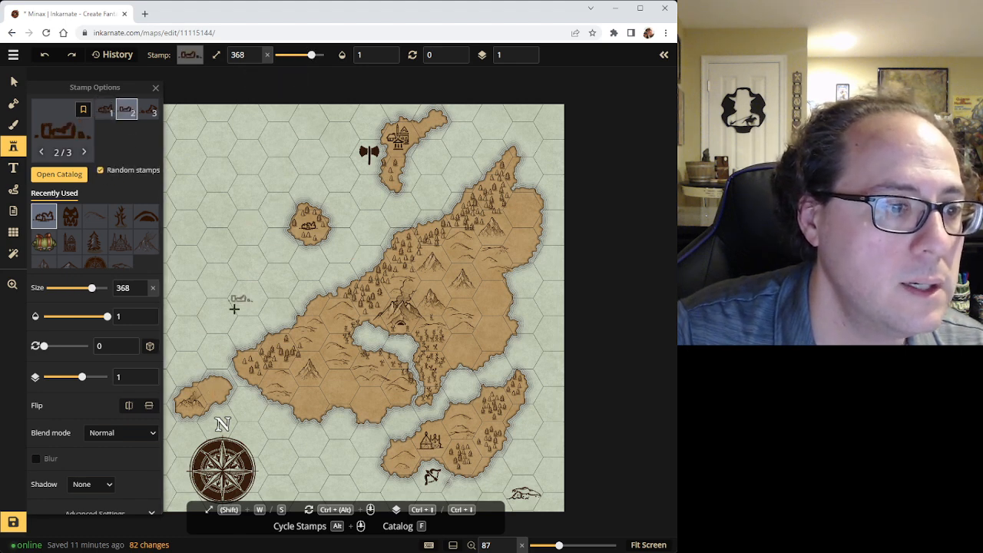
{"action": "left_click", "coordinate": [216, 389]}
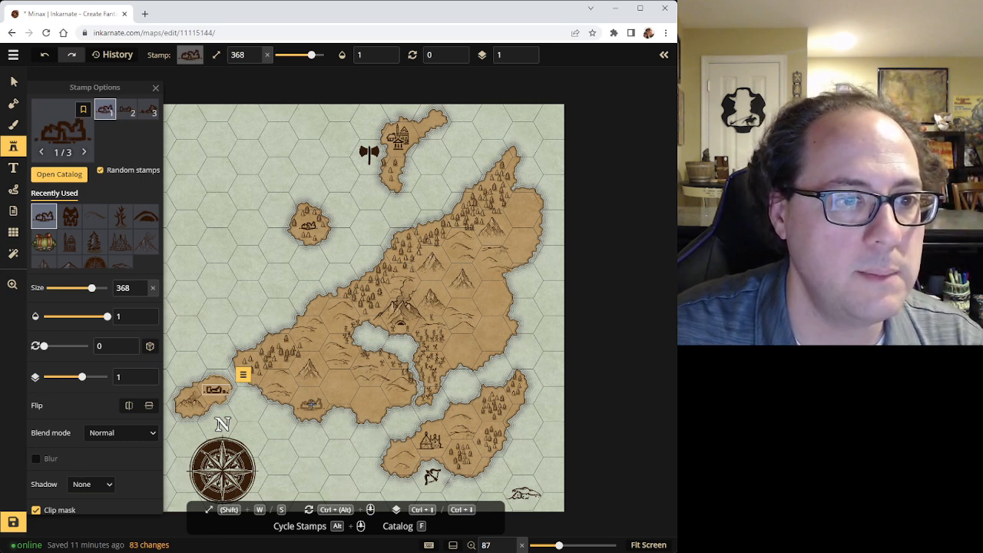
{"action": "left_click", "coordinate": [524, 210]}
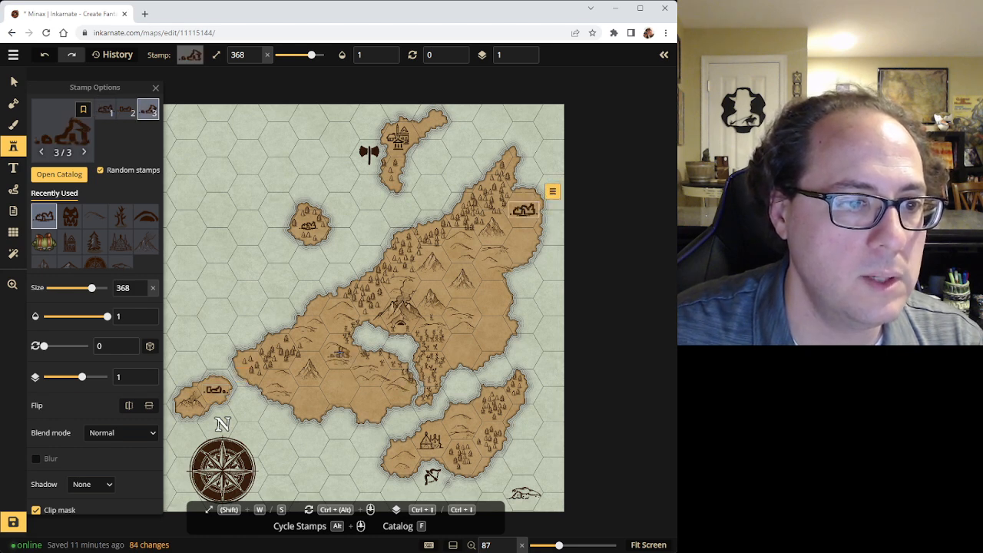
Delete the hill stamp on the mainland just west of the central lake
{"action": "left_click", "coordinate": [14, 81]}
{"action": "left_click", "coordinate": [331, 351]}
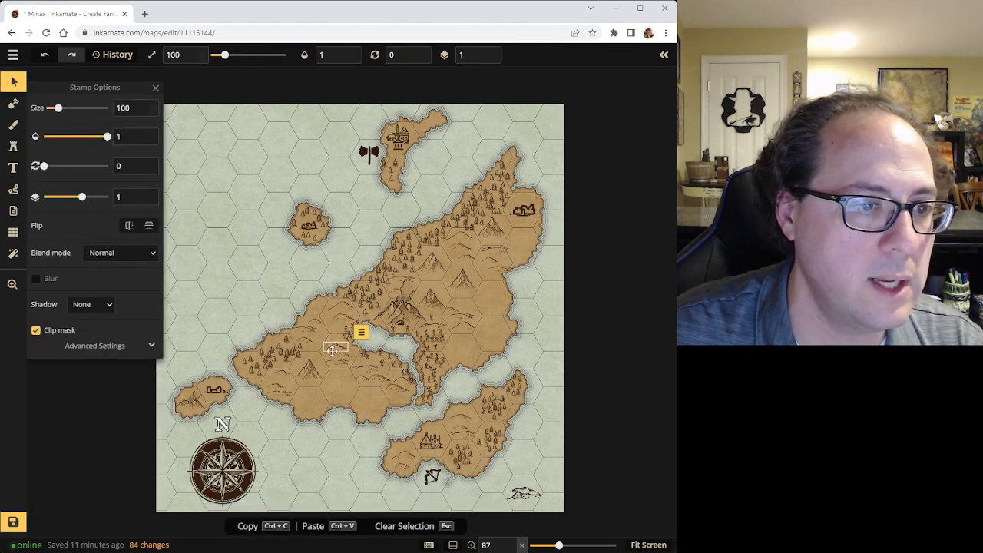
{"action": "key", "text": "Delete"}
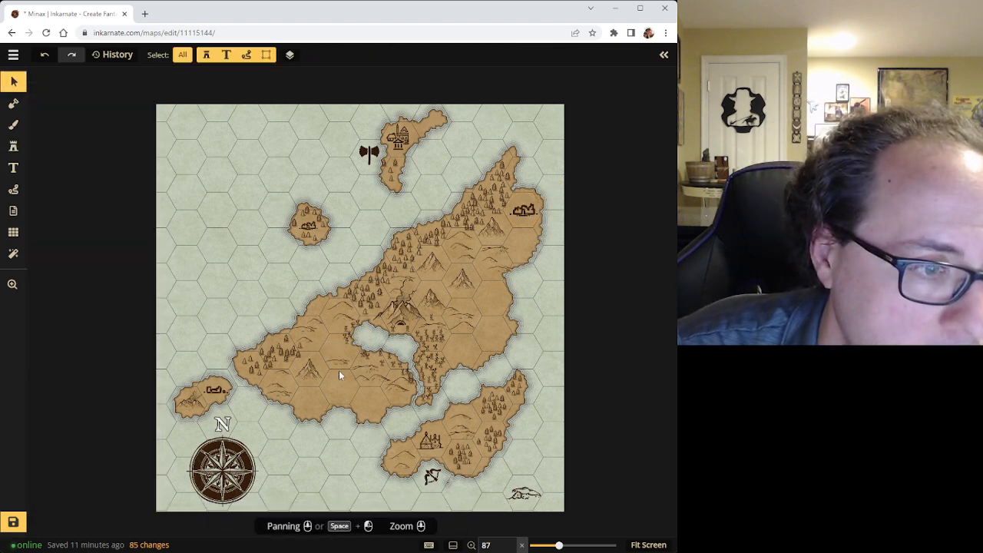
Place the third ruins variant at size 500 on the mainland just west of the central lake, leaving nothing selected
{"action": "left_click", "coordinate": [13, 146]}
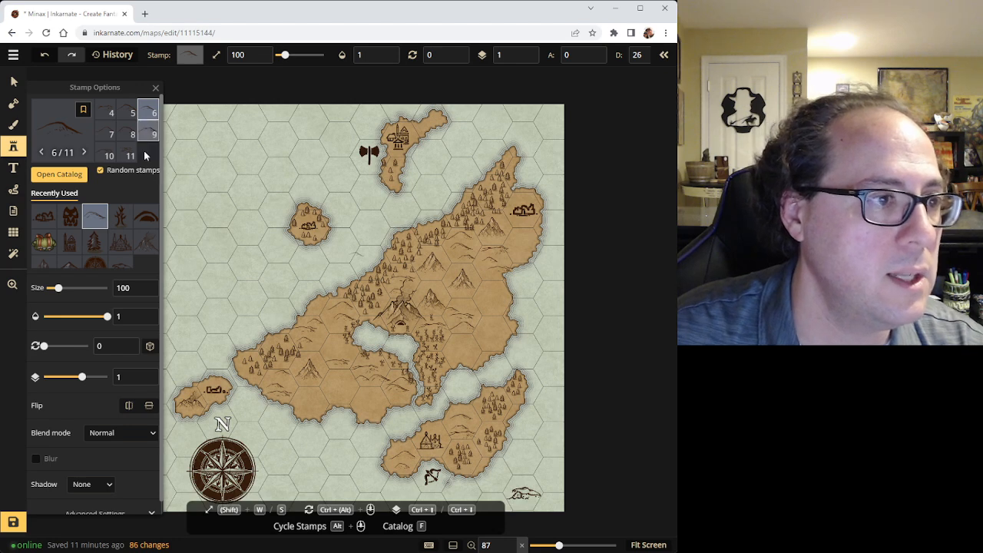
{"action": "left_click", "coordinate": [45, 218]}
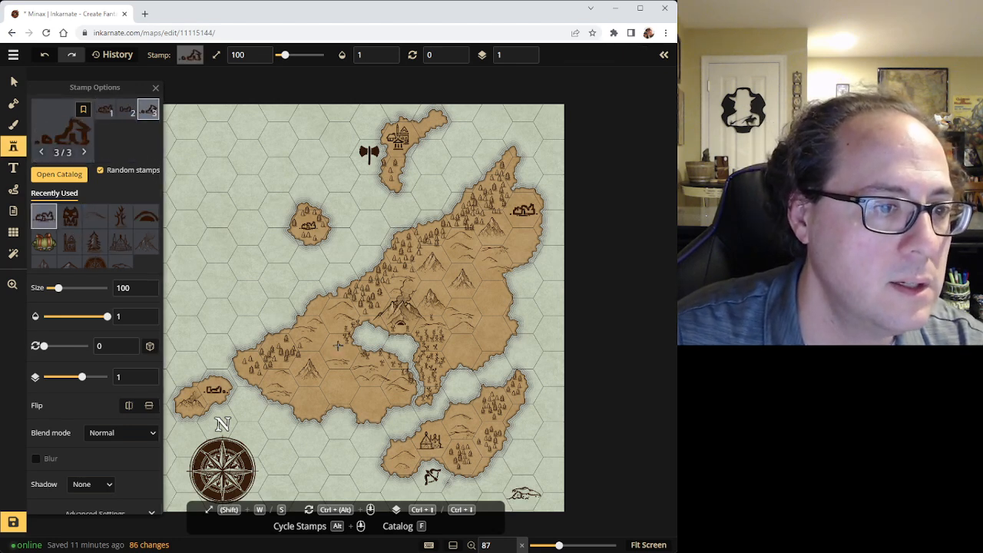
{"action": "left_click_drag", "start_coordinate": [285, 54], "coordinate": [325, 55]}
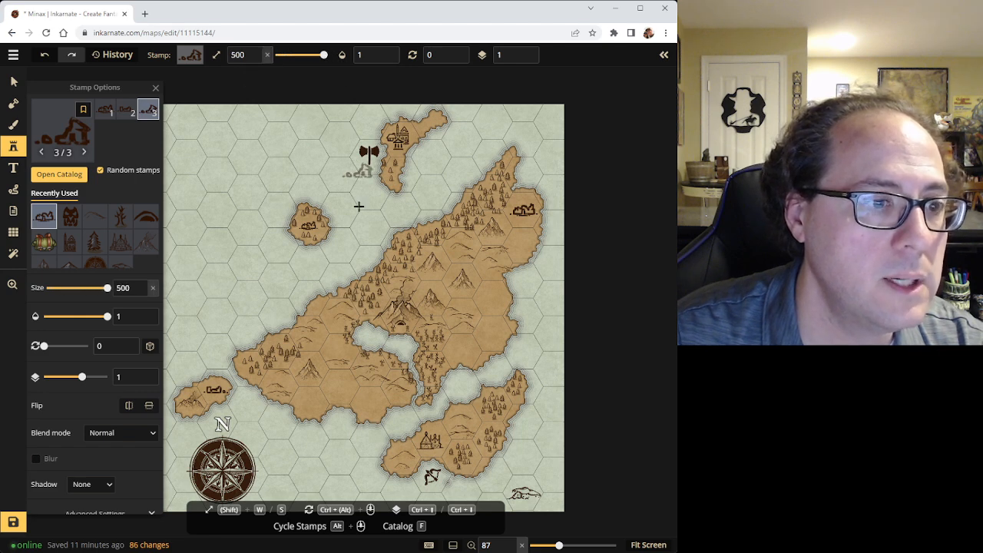
{"action": "left_click", "coordinate": [338, 347]}
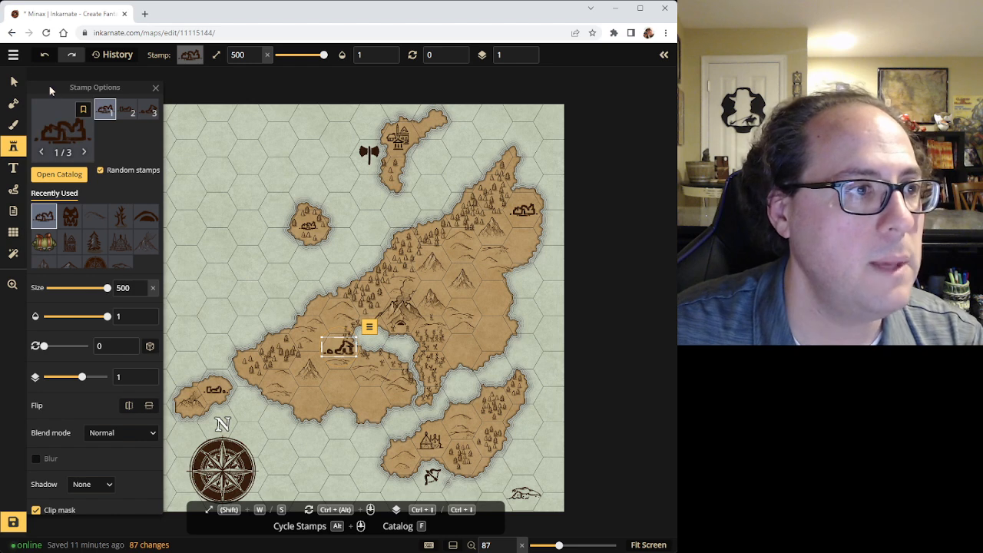
{"action": "left_click", "coordinate": [23, 86]}
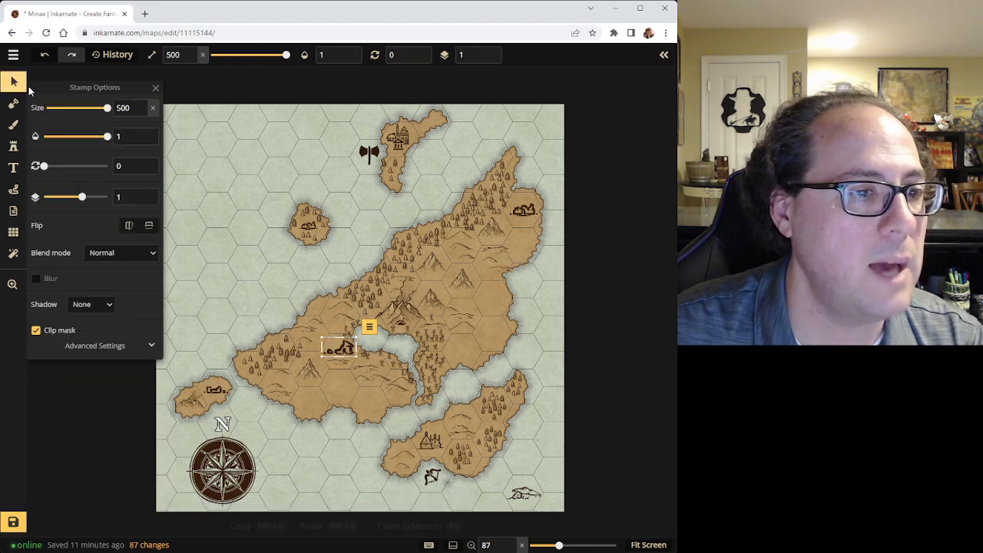
{"action": "left_click", "coordinate": [346, 336]}
{"action": "key", "text": "Escape"}
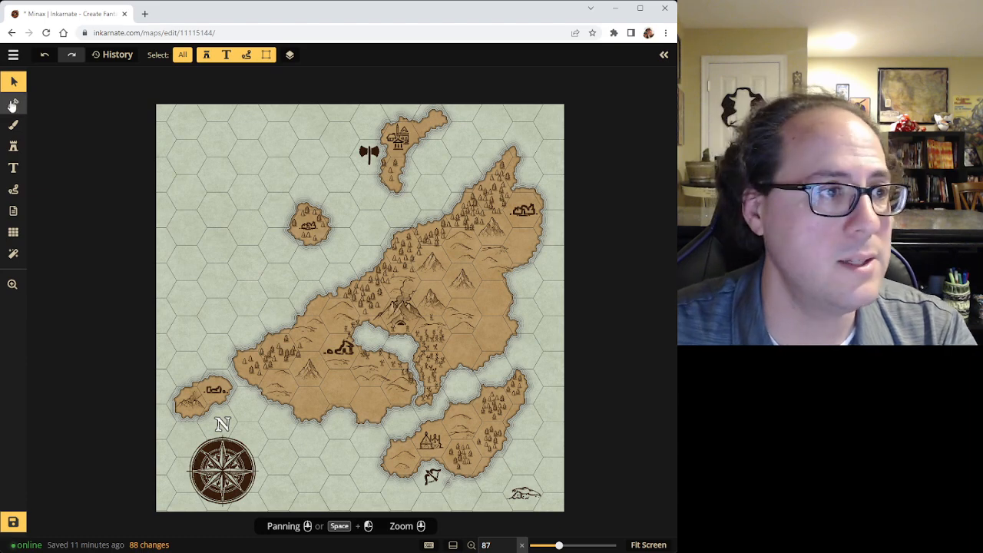
Start a note on the ruins just west of the central lake, with body text "Old capital of the Elven City State"
{"action": "left_click", "coordinate": [13, 210]}
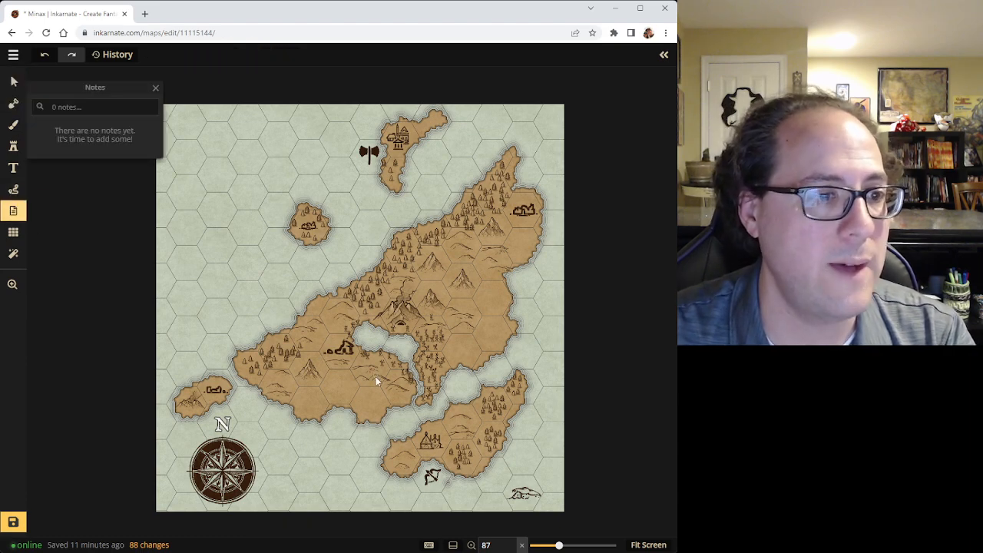
{"action": "left_click", "coordinate": [337, 349]}
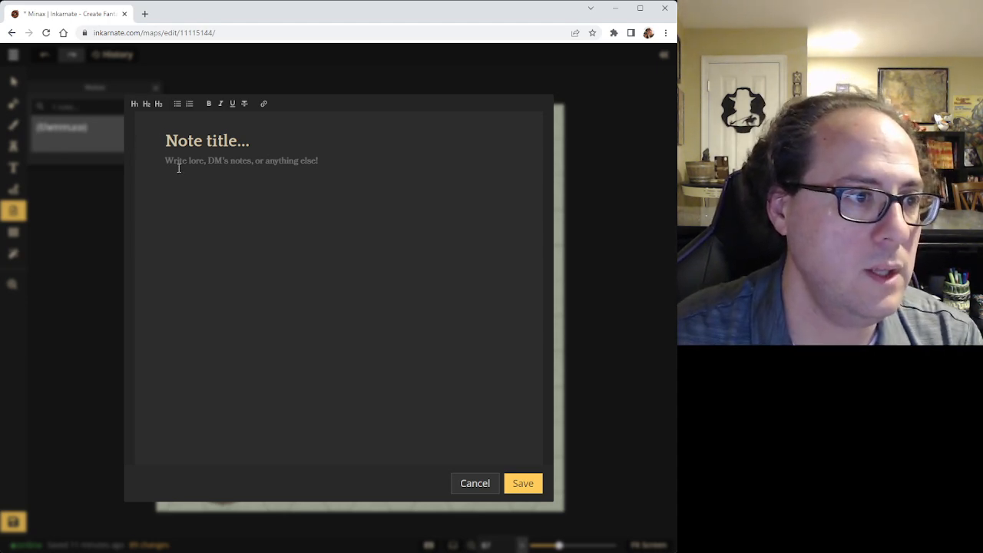
{"action": "type", "text": "o"}
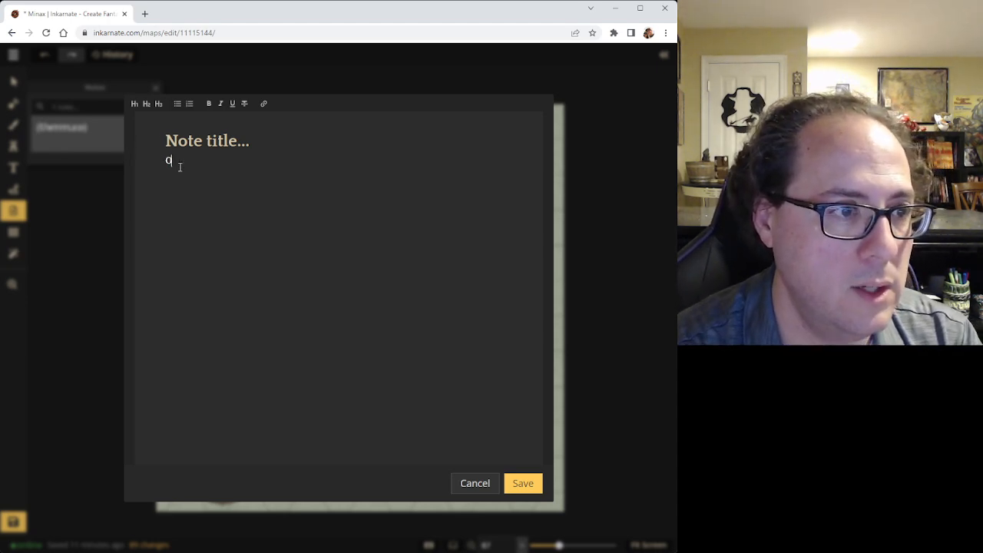
{"action": "type", "text": "ld capital of the "}
{"action": "type", "text": "Elven Isle"}
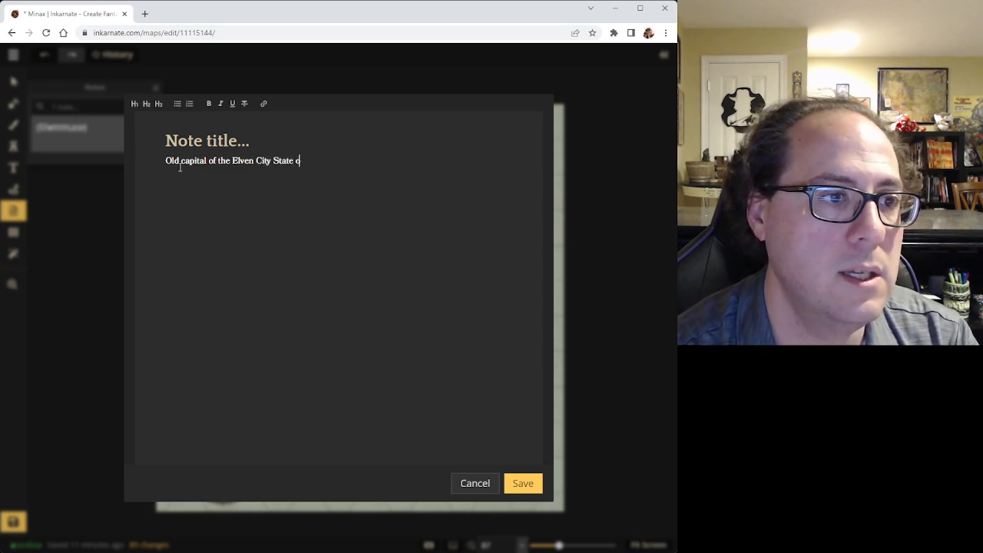
Replace the note's text with "Original location of the Elven Capital of Minaxtharas" and save the untitled note
{"action": "key", "text": "BackSpace"}
{"action": "key", "text": "BackSpace"}
{"action": "key", "text": "BackSpace"}
{"action": "key", "text": "BackSpace"}
{"action": "key", "text": "BackSpace"}
{"action": "key", "text": "BackSpace"}
{"action": "key", "text": "BackSpace"}
{"action": "key", "text": "BackSpace"}
{"action": "key", "text": "BackSpace"}
{"action": "key", "text": "BackSpace"}
{"action": "key", "text": "BackSpace"}
{"action": "key", "text": "BackSpace"}
{"action": "key", "text": "BackSpace"}
{"action": "key", "text": "BackSpace"}
{"action": "key", "text": "BackSpace"}
{"action": "key", "text": "BackSpace"}
{"action": "key", "text": "BackSpace"}
{"action": "key", "text": "BackSpace"}
{"action": "key", "text": "BackSpace"}
{"action": "key", "text": "BackSpace"}
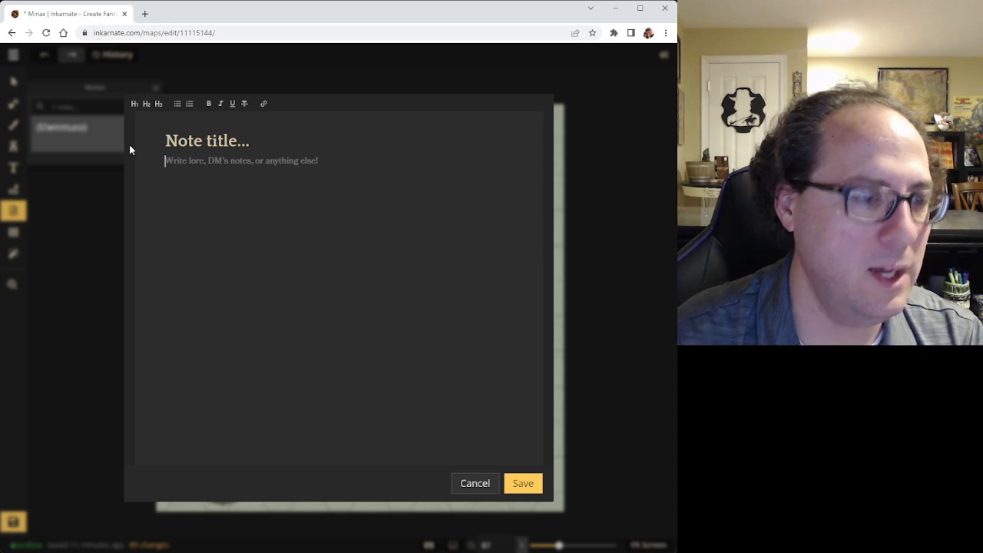
{"action": "type", "text": "Original location of ("}
{"action": "type", "text": "he Elven Capital of Minax"}
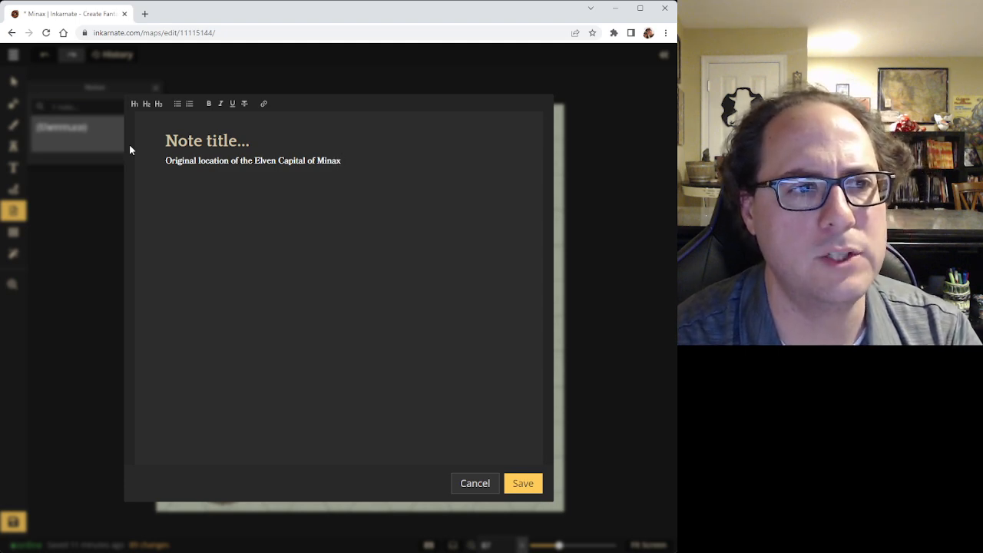
{"action": "type", "text": "thar"}
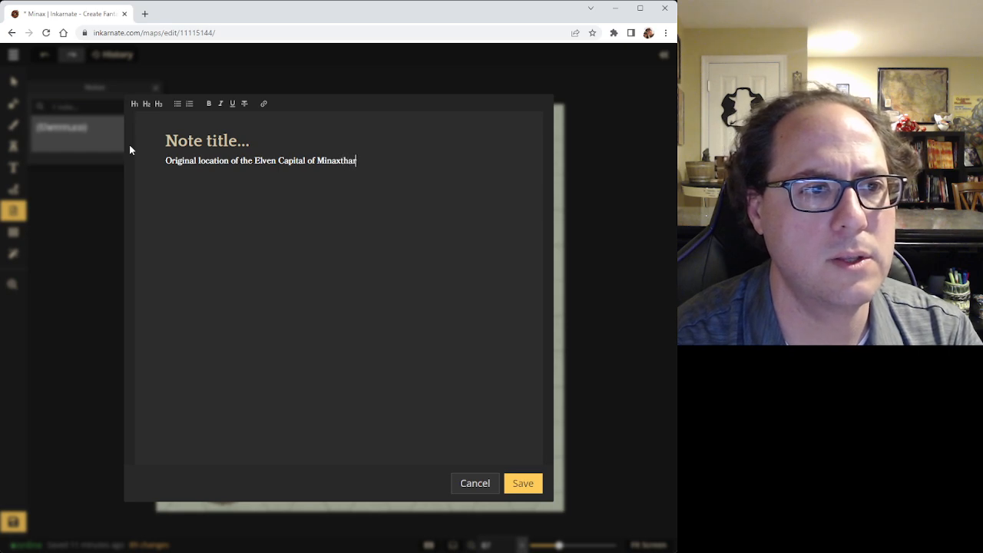
{"action": "type", "text": "as"}
{"action": "left_click", "coordinate": [520, 488]}
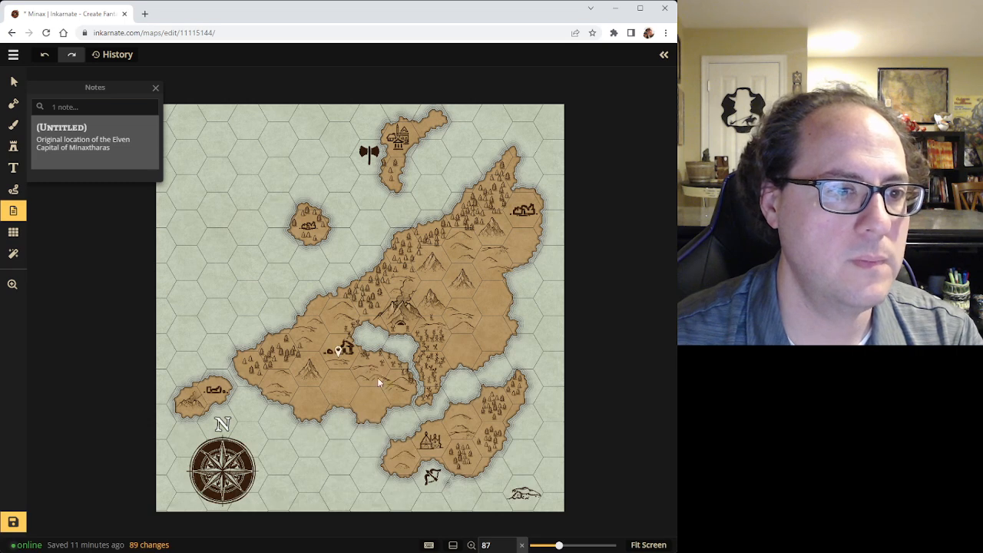
Place the second, crown-shaped variant of the Plain Human Icons at size 209 on the mainland's southern plain, below the lake ruins
{"action": "left_click", "coordinate": [14, 82]}
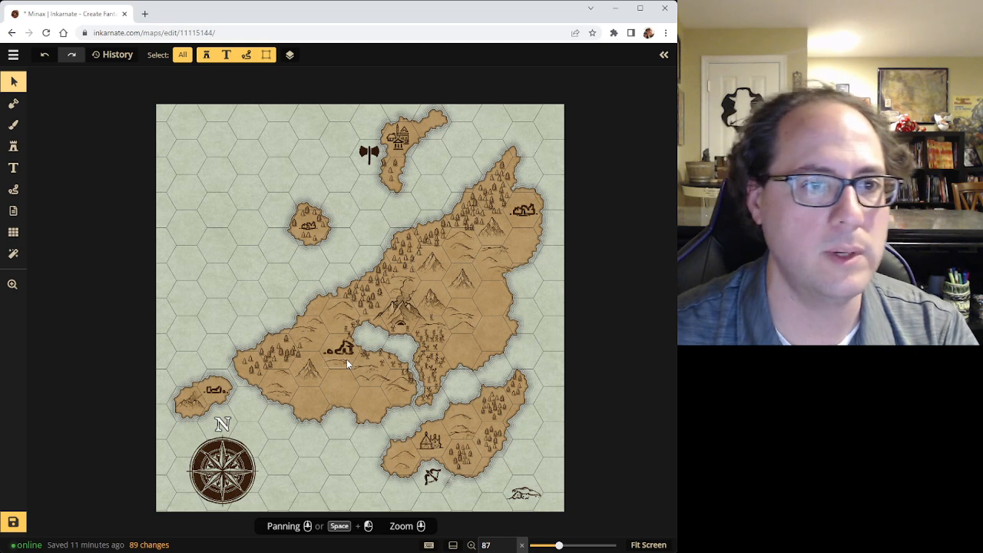
{"action": "left_click", "coordinate": [13, 147]}
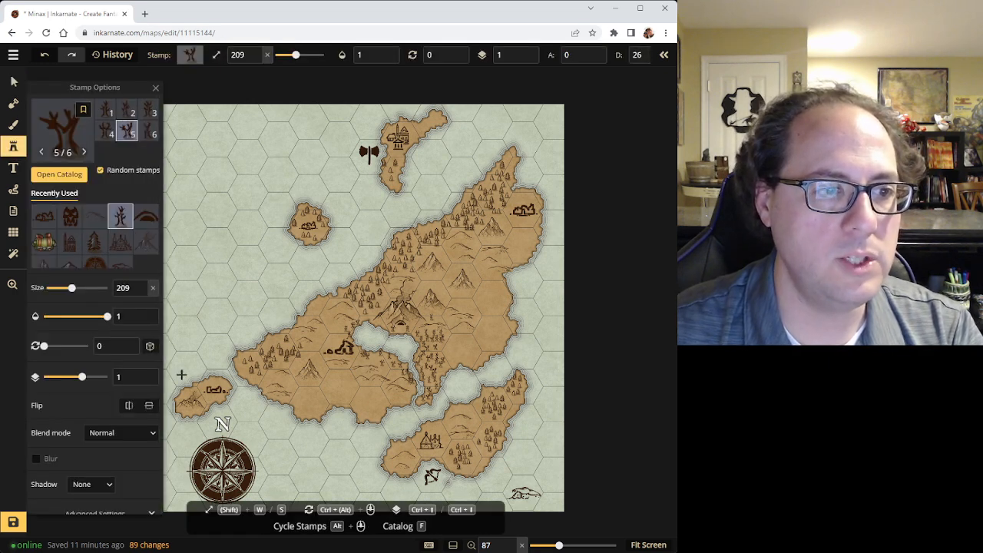
{"action": "left_click", "coordinate": [59, 182]}
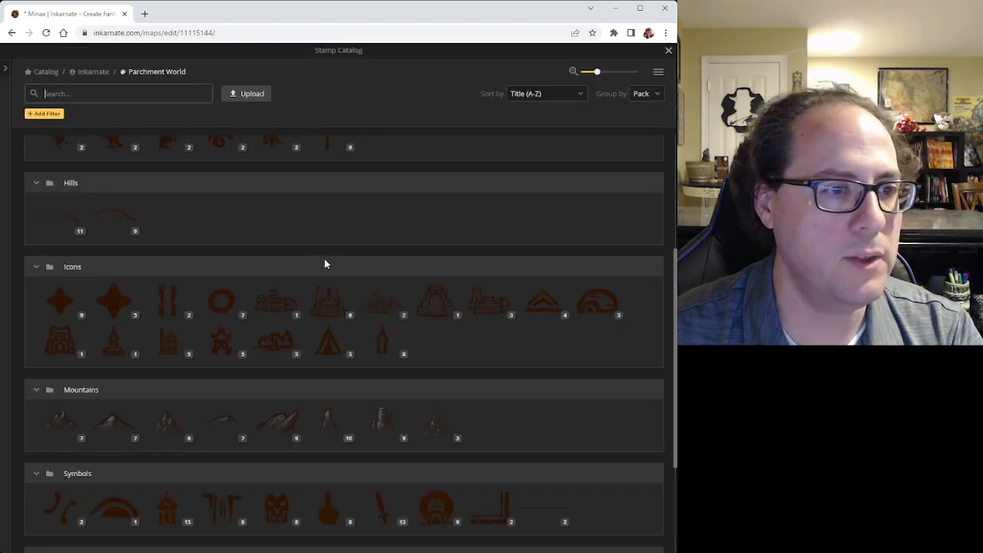
{"action": "mouse_move", "coordinate": [561, 307]}
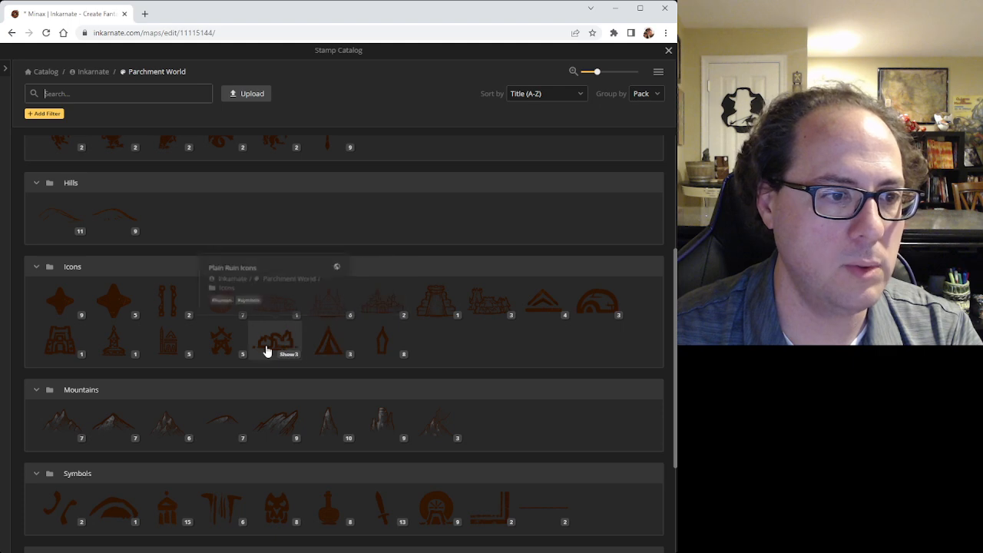
{"action": "left_click", "coordinate": [189, 352]}
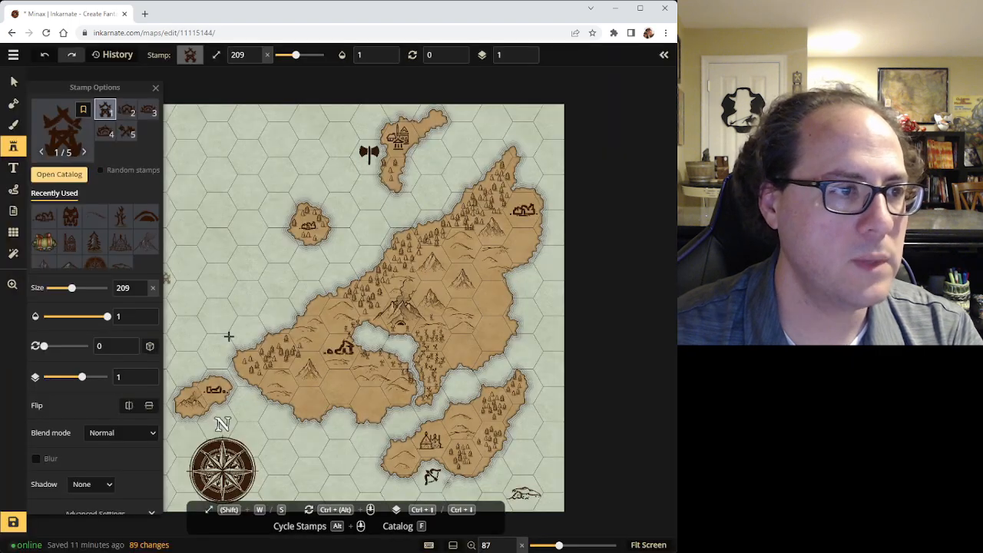
{"action": "left_click", "coordinate": [108, 132]}
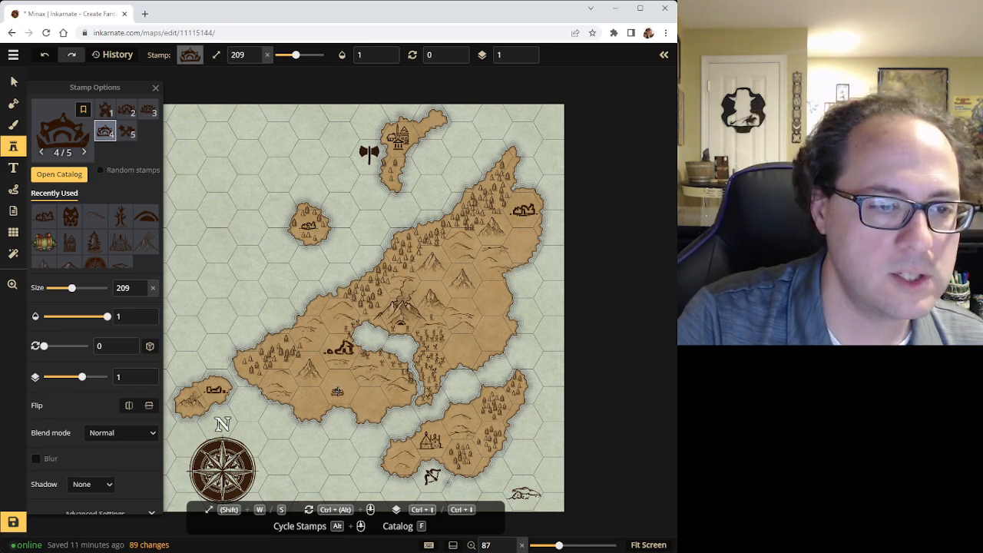
{"action": "scroll", "coordinate": [336, 393], "scroll_direction": "up", "scroll_amount": 1}
{"action": "scroll", "coordinate": [337, 393], "scroll_direction": "up", "scroll_amount": 2}
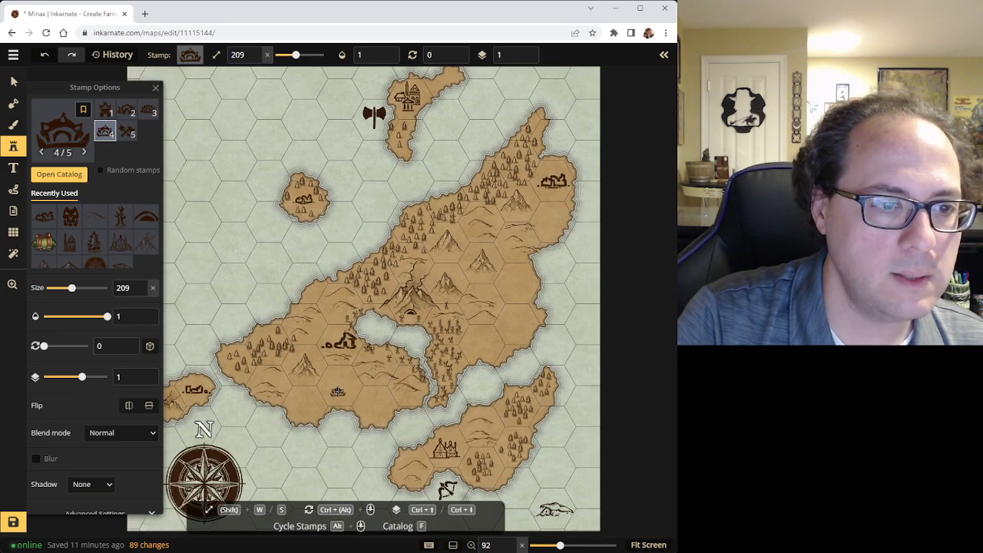
{"action": "left_click", "coordinate": [127, 112]}
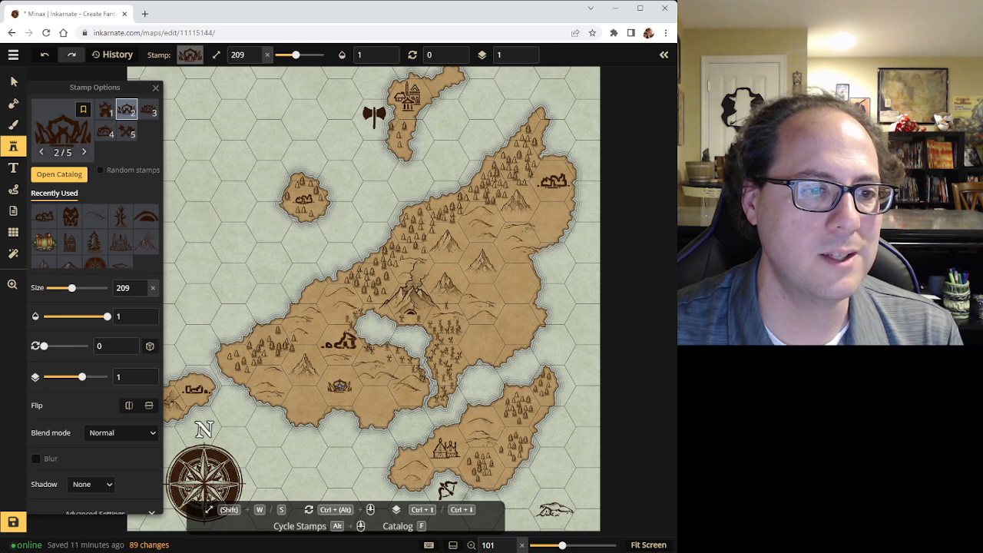
{"action": "left_click", "coordinate": [339, 385]}
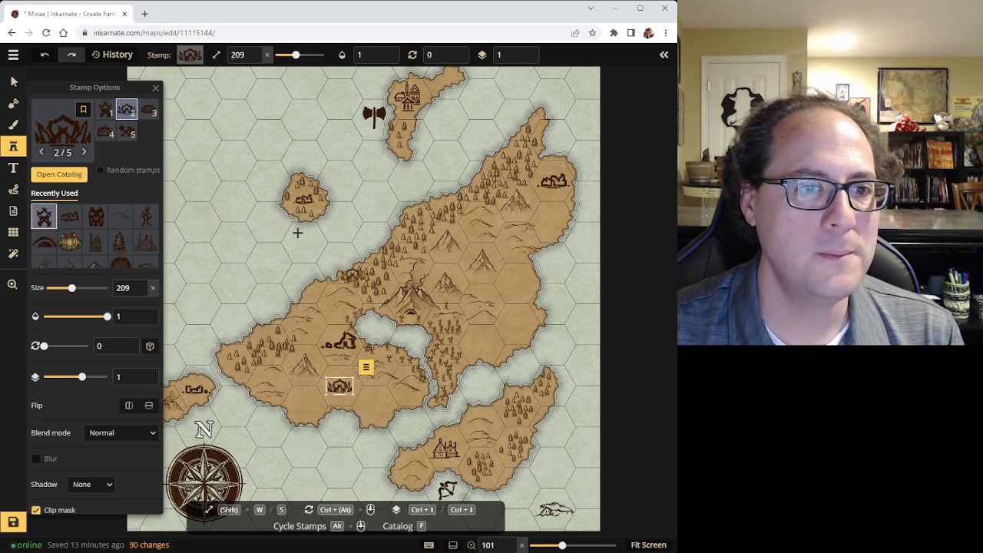
From the horned-mask Symbols set, place the first variant near the mainland's east coast and the eighth, flagged-hut variant on its northwest coast, at size 209
{"action": "left_click", "coordinate": [127, 133]}
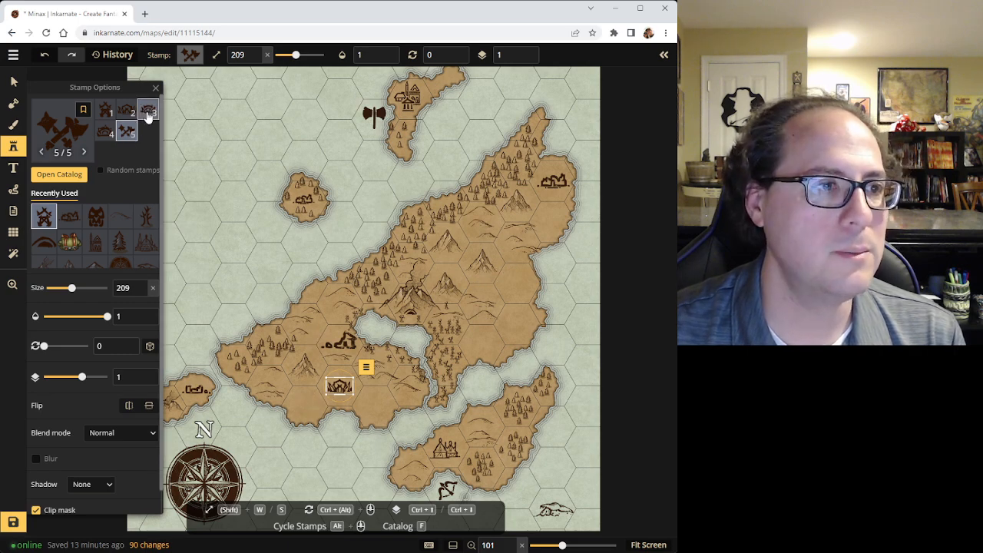
{"action": "left_click", "coordinate": [55, 116]}
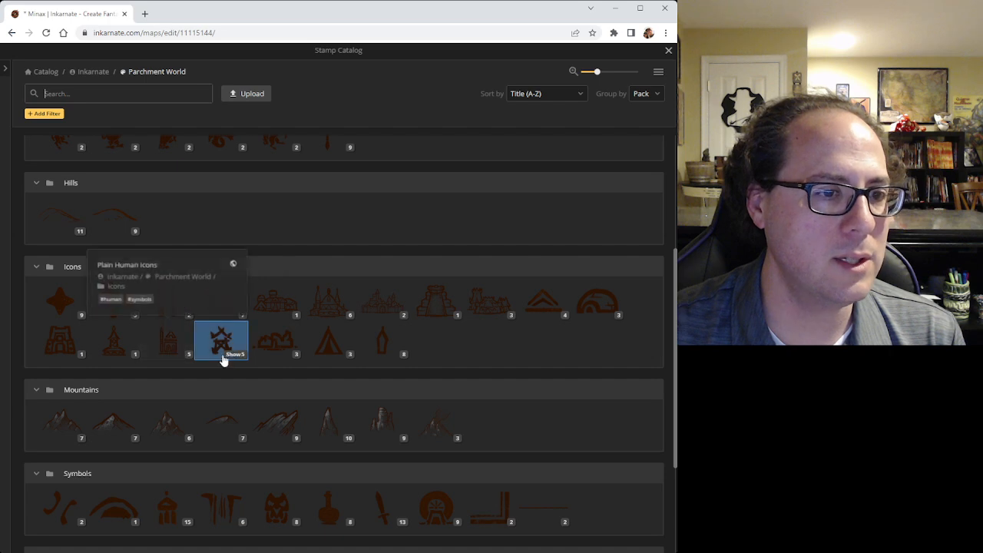
{"action": "scroll", "coordinate": [219, 357], "scroll_direction": "up", "scroll_amount": 2}
{"action": "scroll", "coordinate": [231, 354], "scroll_direction": "up", "scroll_amount": 2}
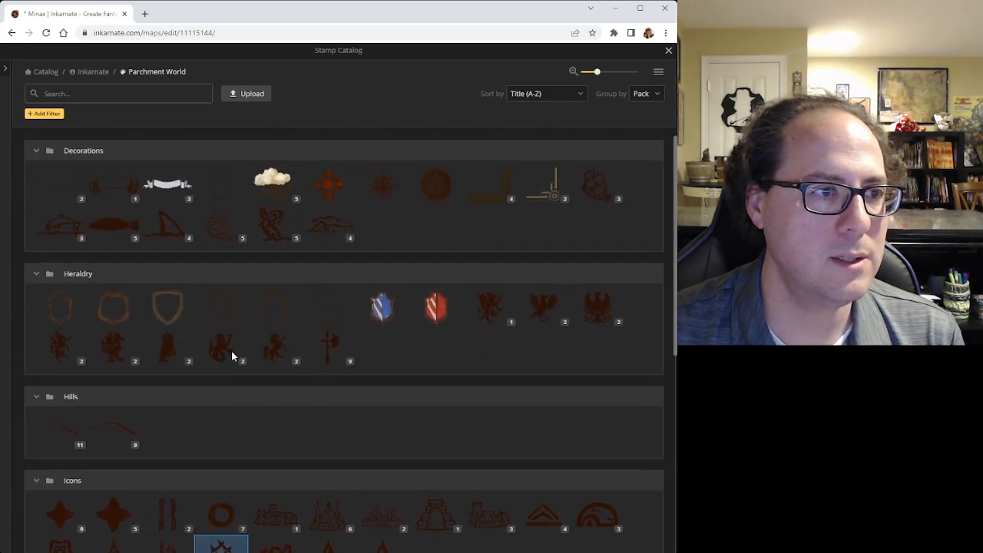
{"action": "scroll", "coordinate": [231, 351], "scroll_direction": "down", "scroll_amount": 5}
{"action": "scroll", "coordinate": [231, 351], "scroll_direction": "down", "scroll_amount": 2}
{"action": "left_click", "coordinate": [265, 342]}
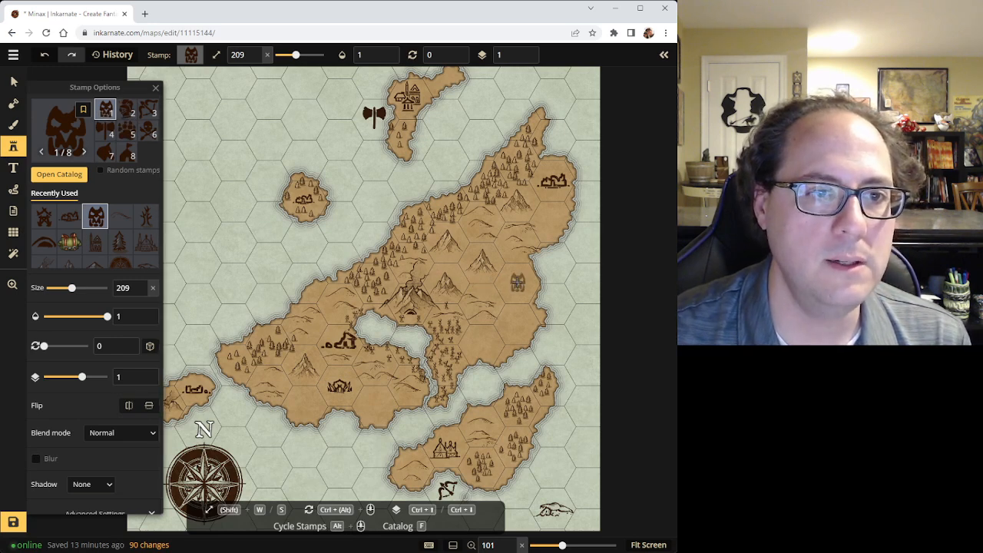
{"action": "left_click", "coordinate": [517, 283]}
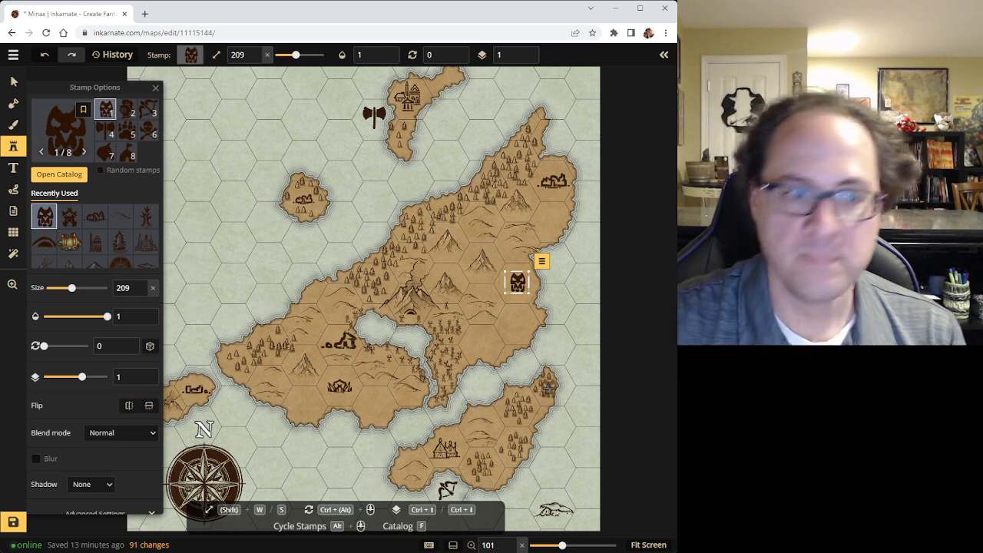
{"action": "left_click", "coordinate": [126, 152]}
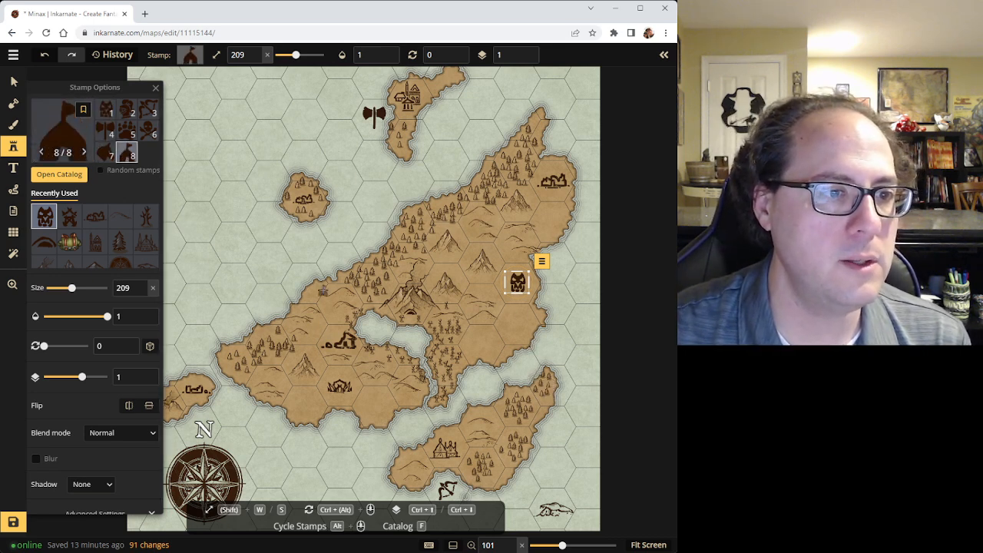
{"action": "left_click", "coordinate": [311, 293]}
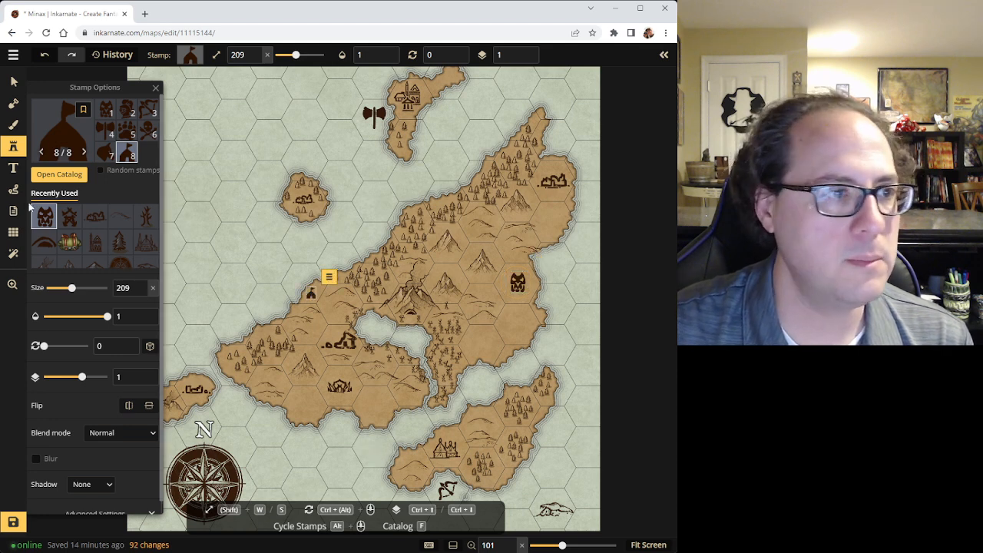
Select the horned-mask stamp near the mainland's east coast and nudge it slightly
{"action": "left_click", "coordinate": [13, 81]}
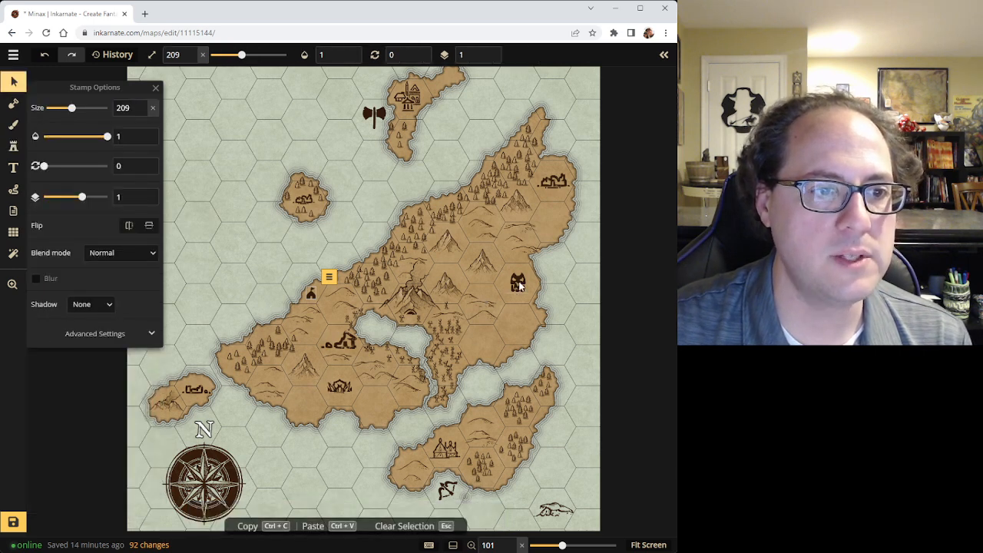
{"action": "left_click", "coordinate": [518, 284]}
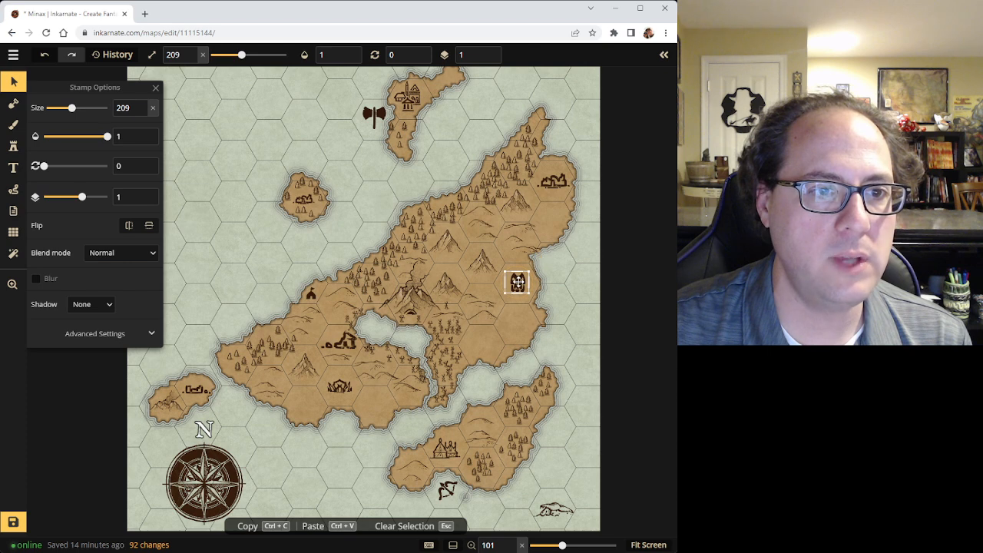
{"action": "left_click", "coordinate": [530, 316]}
{"action": "left_click", "coordinate": [516, 282]}
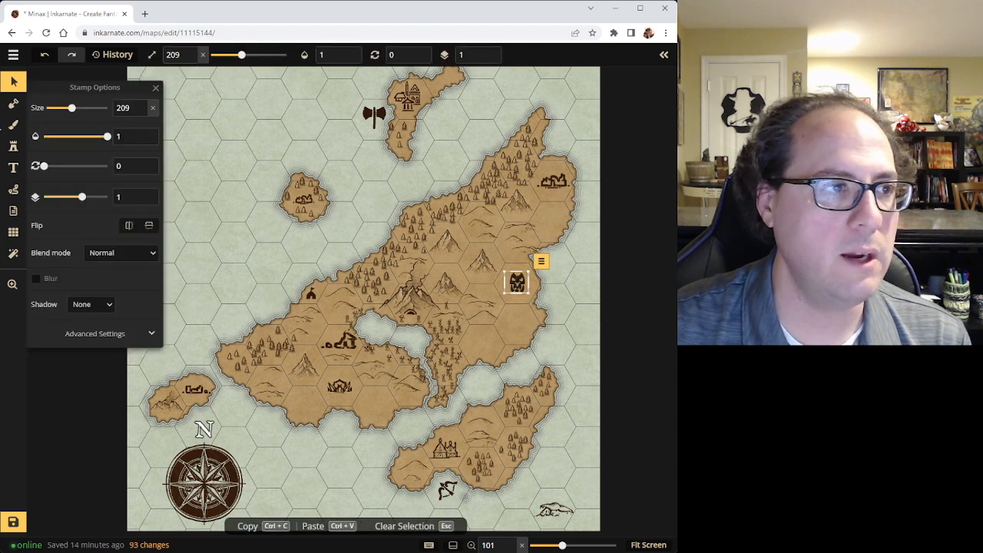
Save a note titled "Lair of the Sap Gorgon" on the horned-mask stamp and move its pin to the mainland's northwestern forest
{"action": "left_click", "coordinate": [15, 210]}
{"action": "left_click", "coordinate": [518, 290]}
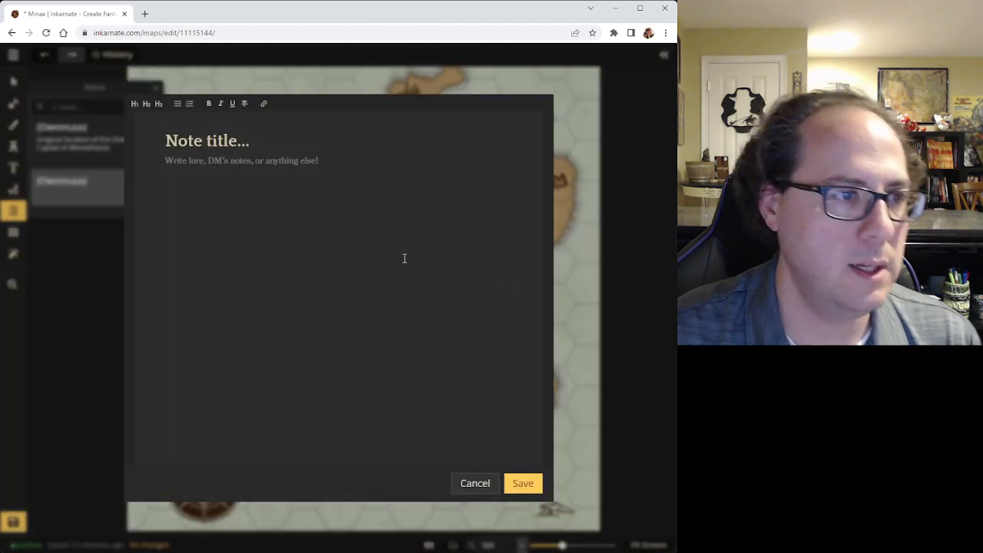
{"action": "type", "text": "Iair of the"}
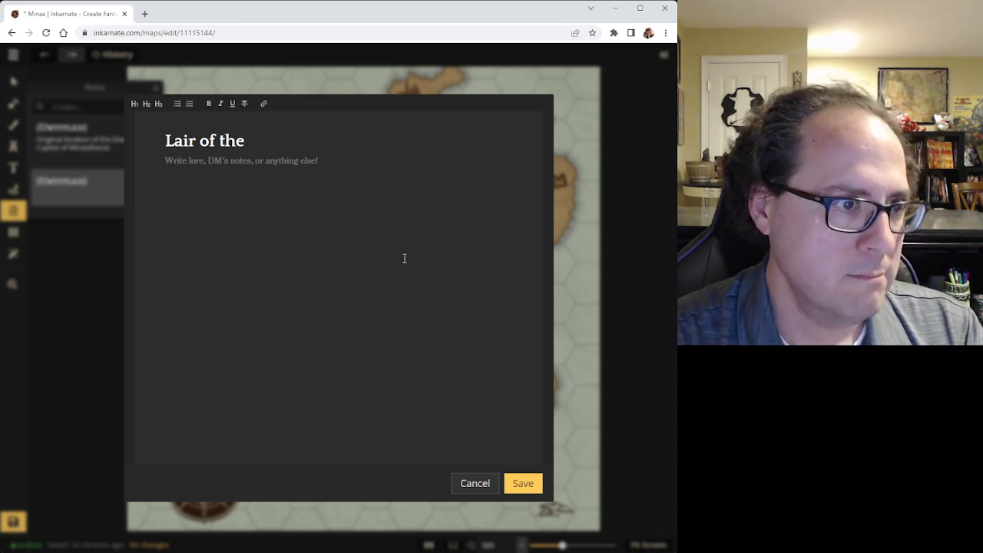
{"action": "type", "text": "G"}
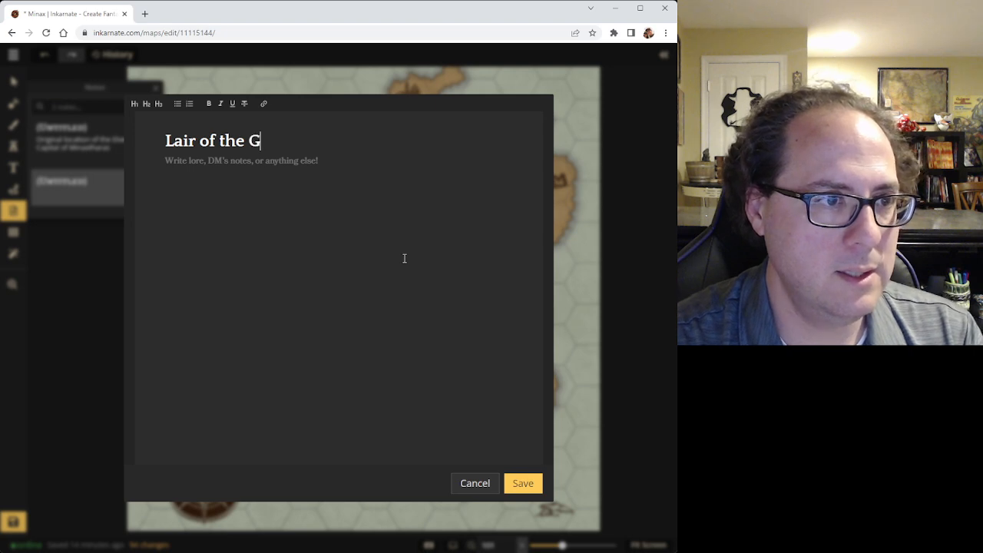
{"action": "type", "text": "orgon"}
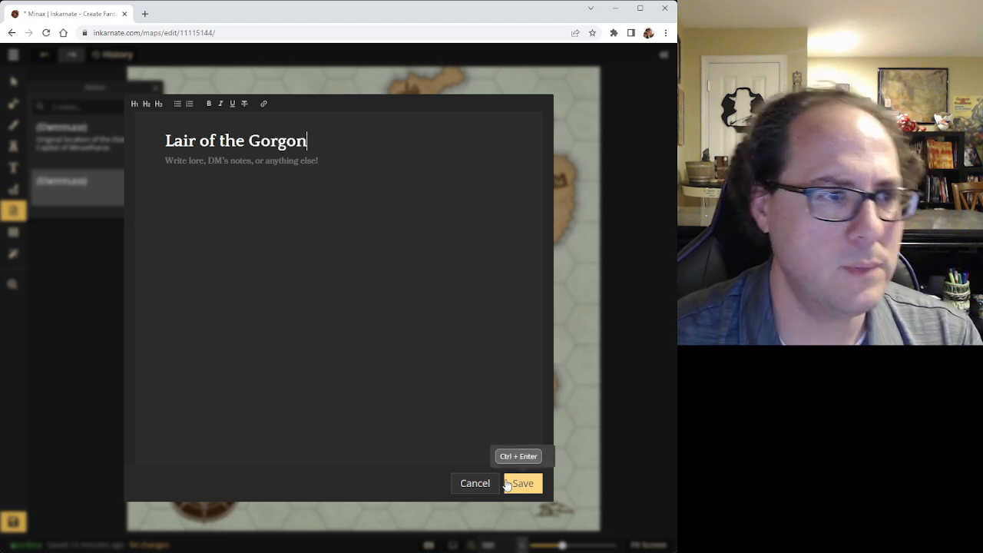
{"action": "key", "text": "BackSpace"}
{"action": "key", "text": "BackSpace"}
{"action": "key", "text": "BackSpace"}
{"action": "key", "text": "BackSpace"}
{"action": "key", "text": "BackSpace"}
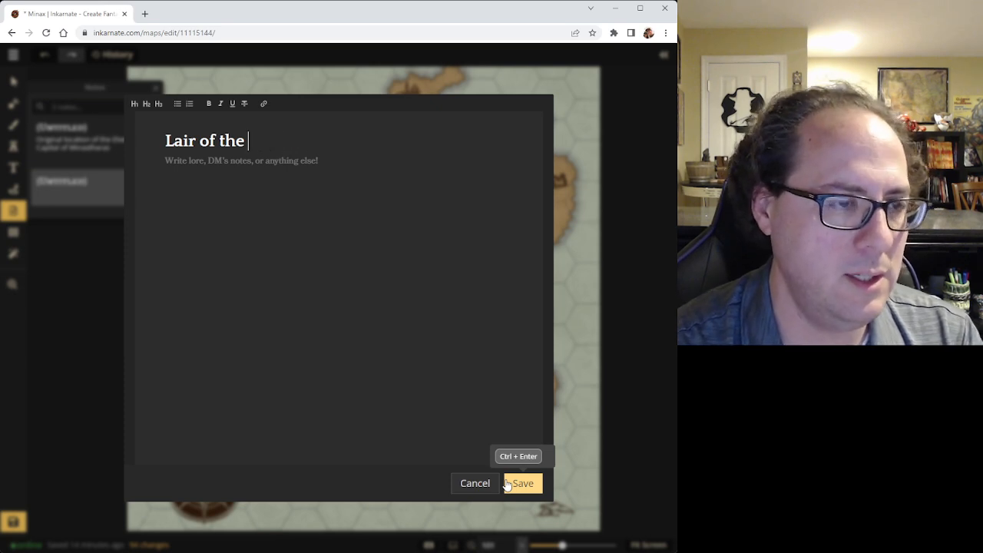
{"action": "type", "text": "Sap Gorgon"}
{"action": "left_click", "coordinate": [514, 482]}
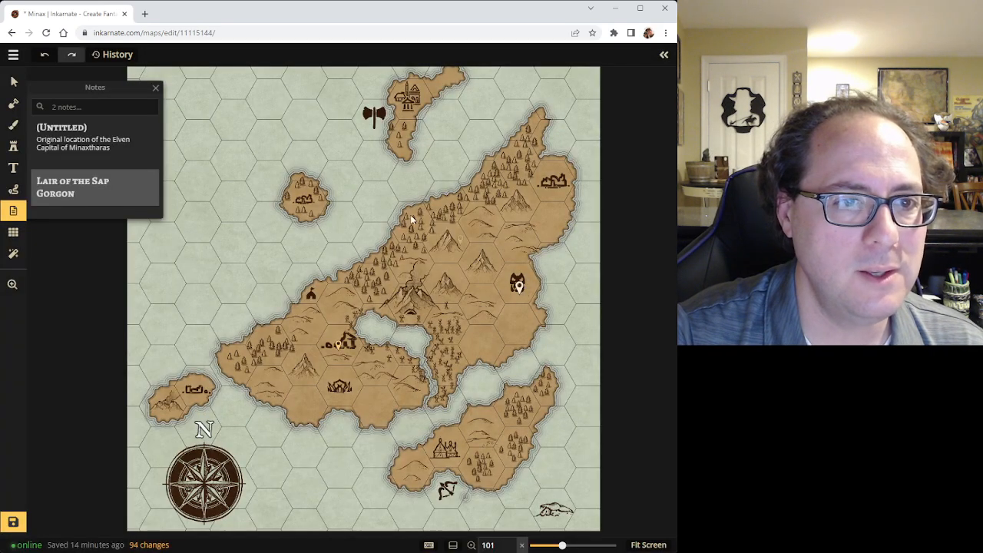
{"action": "mouse_move", "coordinate": [512, 290]}
{"action": "left_mouse_down"}
{"action": "mouse_move", "coordinate": [486, 257]}
{"action": "mouse_move", "coordinate": [505, 279]}
{"action": "mouse_move", "coordinate": [415, 223]}
{"action": "left_mouse_up"}
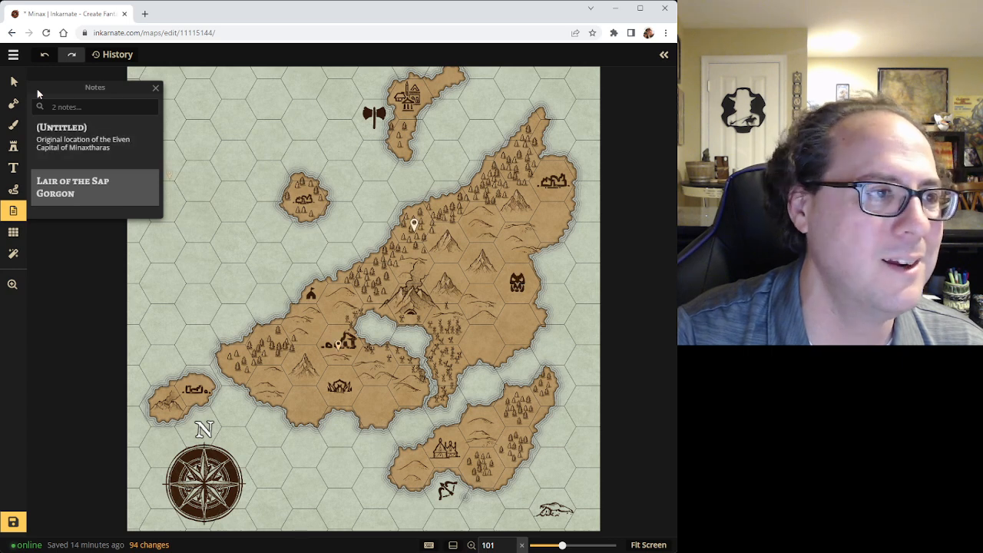
Make room among the trees at the lair's pin in the mainland's northwestern forest and move the horned-mask stamp there from the east coast
{"action": "left_click", "coordinate": [14, 81]}
{"action": "left_click", "coordinate": [415, 223]}
{"action": "mouse_move", "coordinate": [423, 225]}
{"action": "left_mouse_down"}
{"action": "mouse_move", "coordinate": [422, 211]}
{"action": "mouse_move", "coordinate": [420, 219]}
{"action": "left_mouse_up"}
{"action": "key", "text": "Escape"}
{"action": "left_click", "coordinate": [422, 227]}
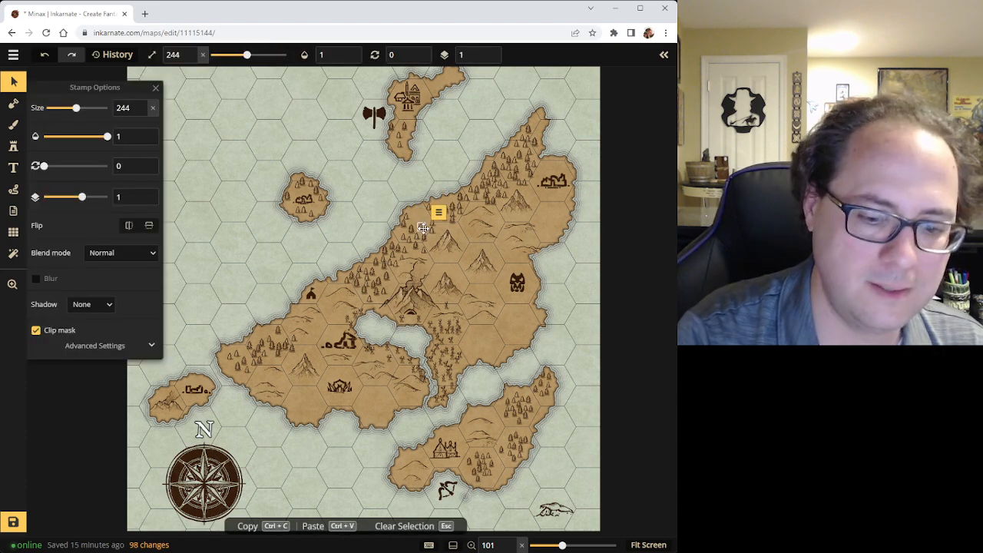
{"action": "key", "text": "Escape"}
{"action": "left_click", "coordinate": [516, 283]}
{"action": "left_click_drag", "start_coordinate": [516, 282], "coordinate": [420, 220]}
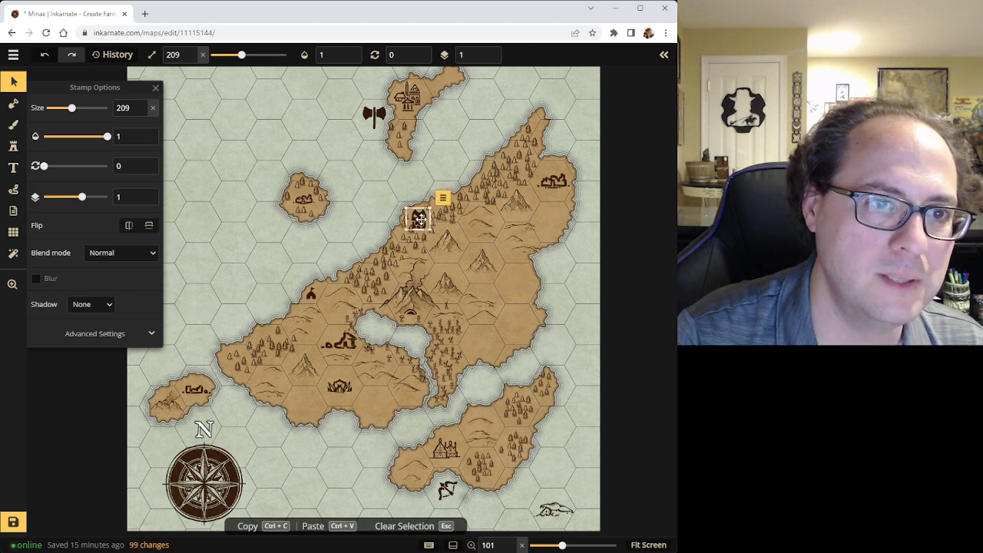
{"action": "left_click", "coordinate": [504, 317]}
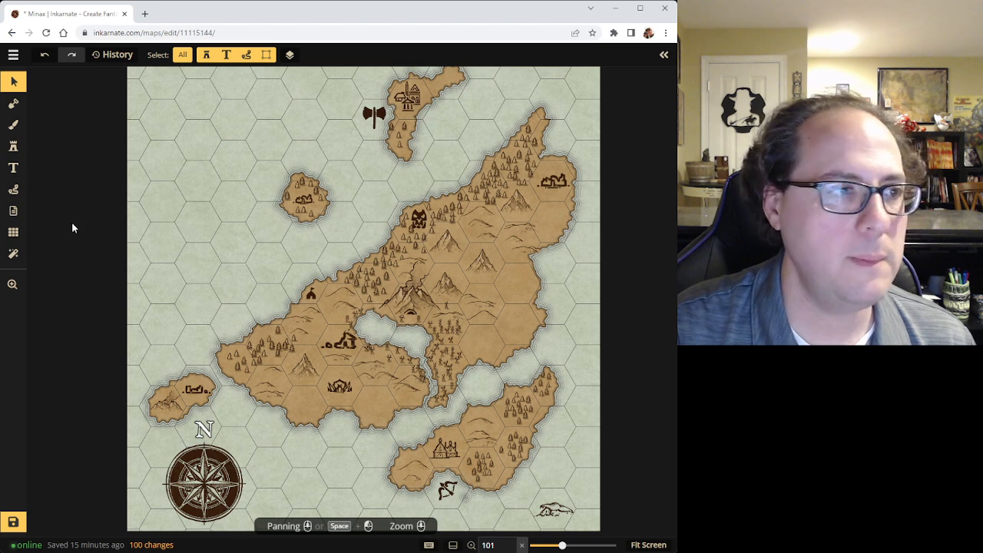
{"action": "left_click", "coordinate": [13, 148]}
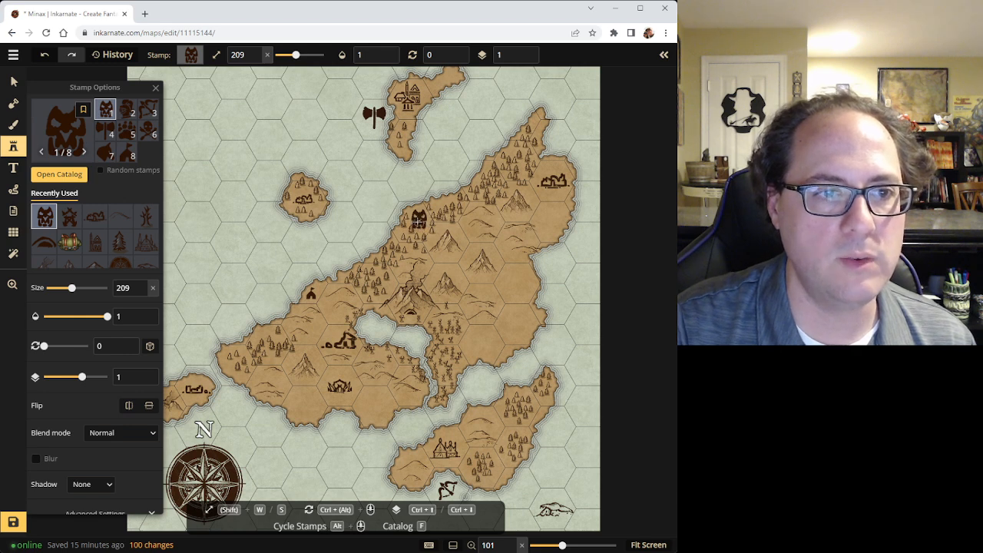
{"action": "left_click", "coordinate": [419, 220]}
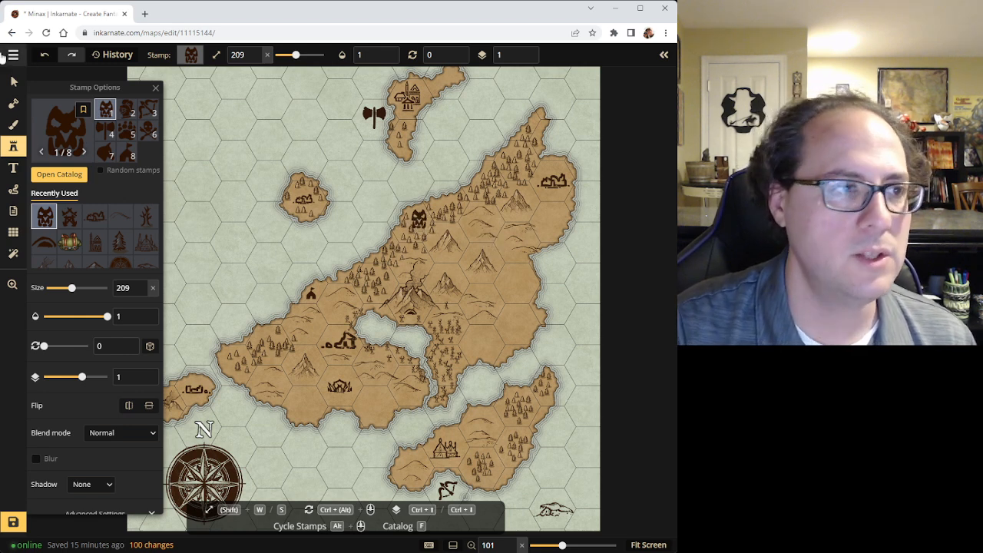
{"action": "left_click", "coordinate": [12, 80]}
{"action": "left_click", "coordinate": [414, 221]}
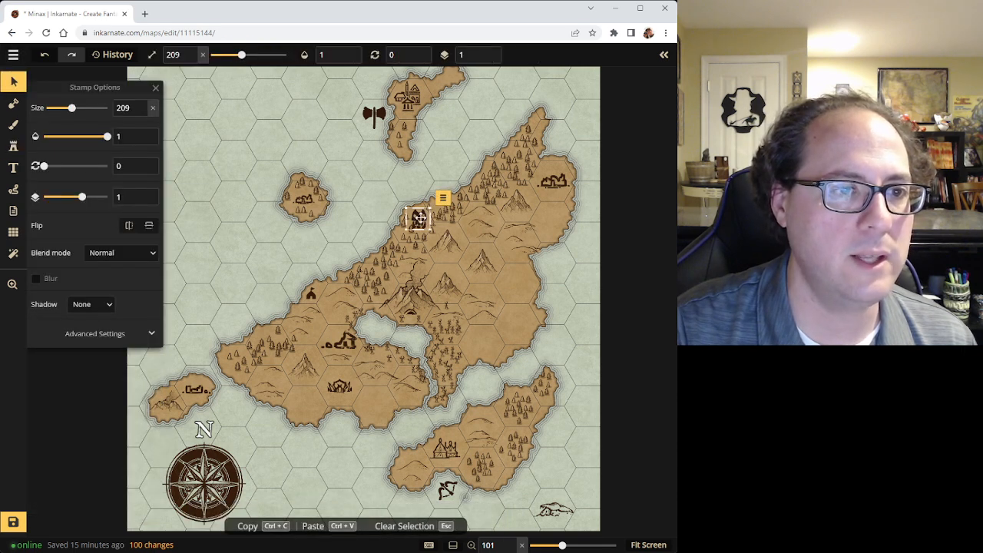
Retitle the "Lair of the Sap Gorgon" note as "Lair of the Snow Dragon" and save it
{"action": "left_click", "coordinate": [13, 210]}
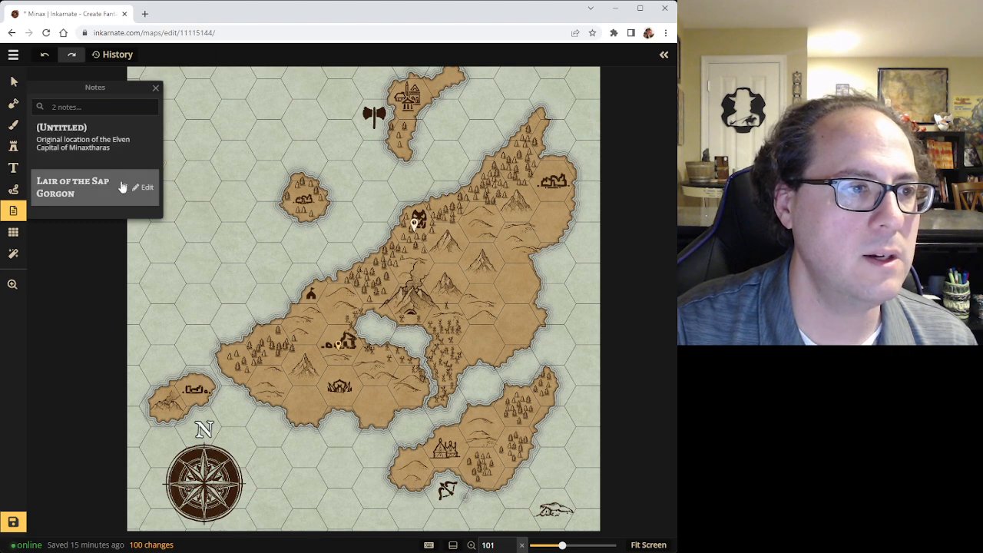
{"action": "left_click", "coordinate": [144, 187]}
{"action": "left_click_drag", "start_coordinate": [361, 138], "coordinate": [244, 143]}
{"action": "key", "text": "BackSpace"}
{"action": "type", "text": "N"}
{"action": "key", "text": "BackSpace"}
{"action": "type", "text": "Snow Dragon"}
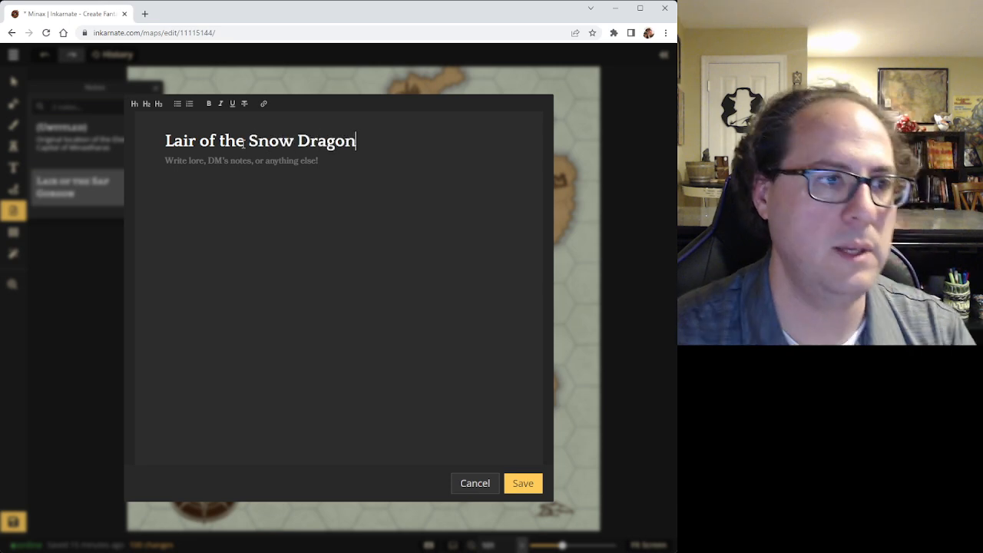
{"action": "left_click", "coordinate": [515, 486]}
{"action": "scroll", "coordinate": [476, 288], "scroll_direction": "down", "scroll_amount": 2}
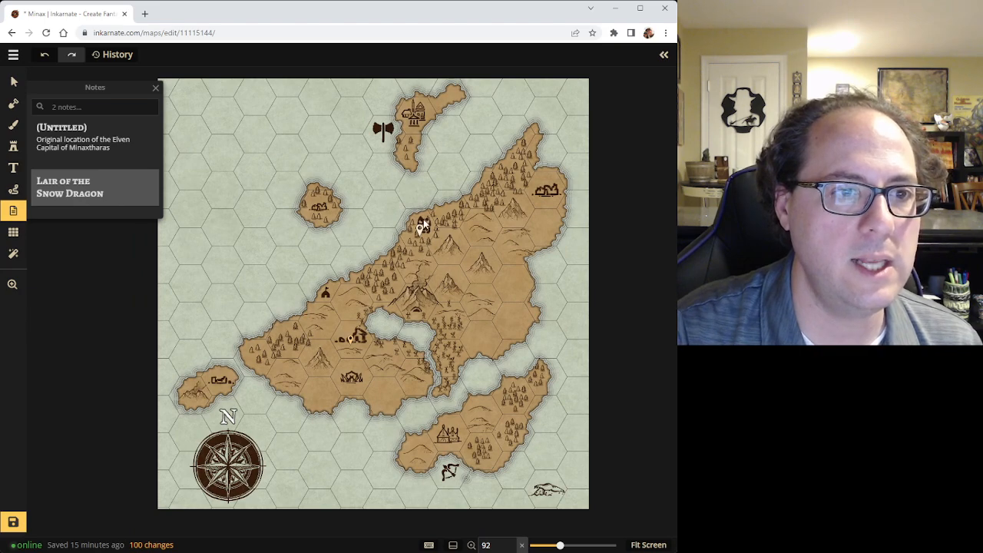
{"action": "left_click", "coordinate": [427, 228]}
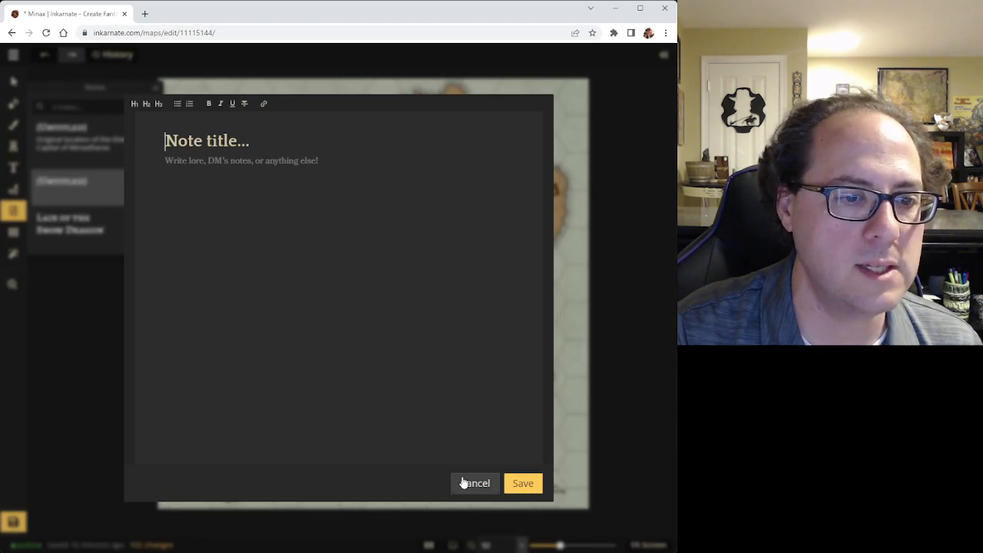
{"action": "left_click", "coordinate": [462, 482]}
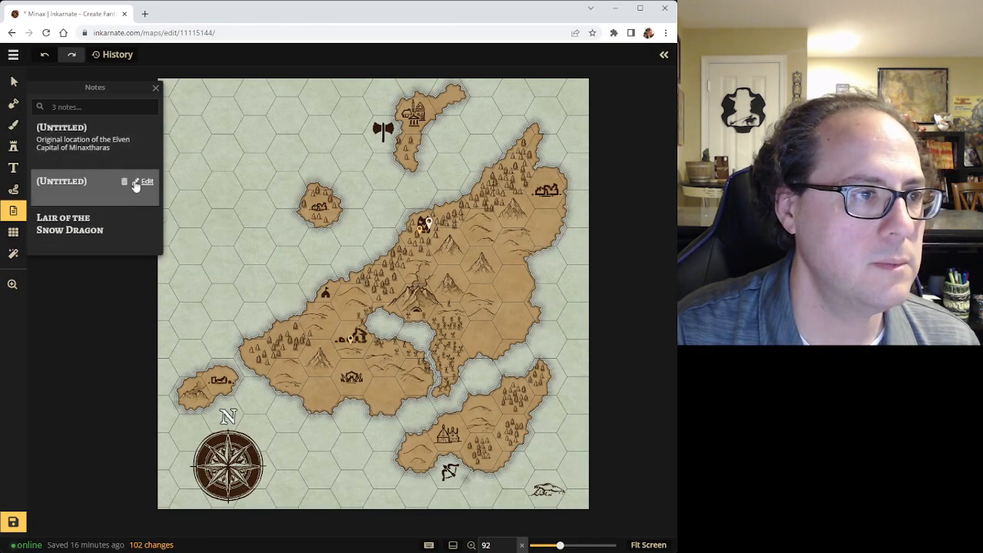
{"action": "left_click", "coordinate": [125, 185]}
{"action": "left_click", "coordinate": [376, 317]}
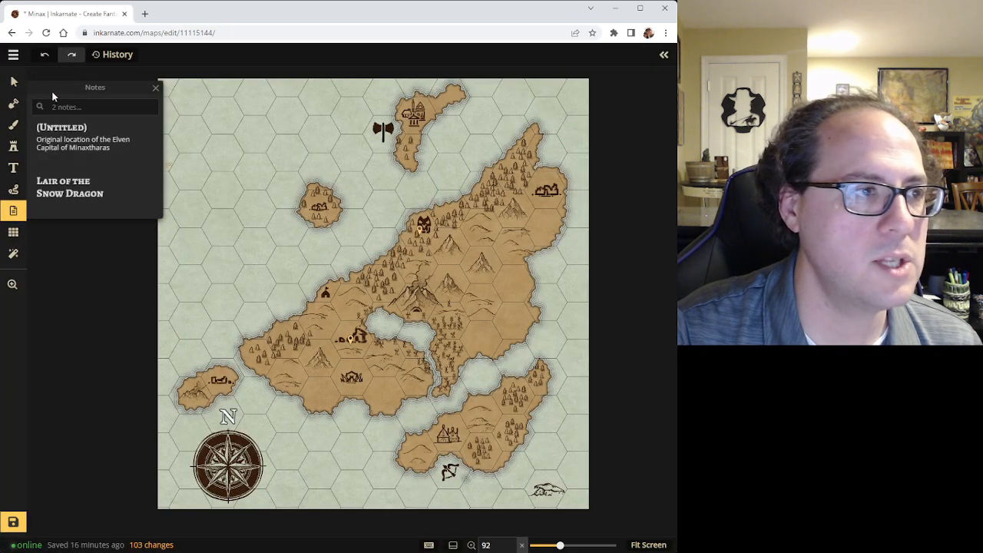
From the arched-wheel Symbols set, place the first variant at size 118 in the mainland's northeastern hills and set its layer to 2
{"action": "left_click", "coordinate": [16, 82]}
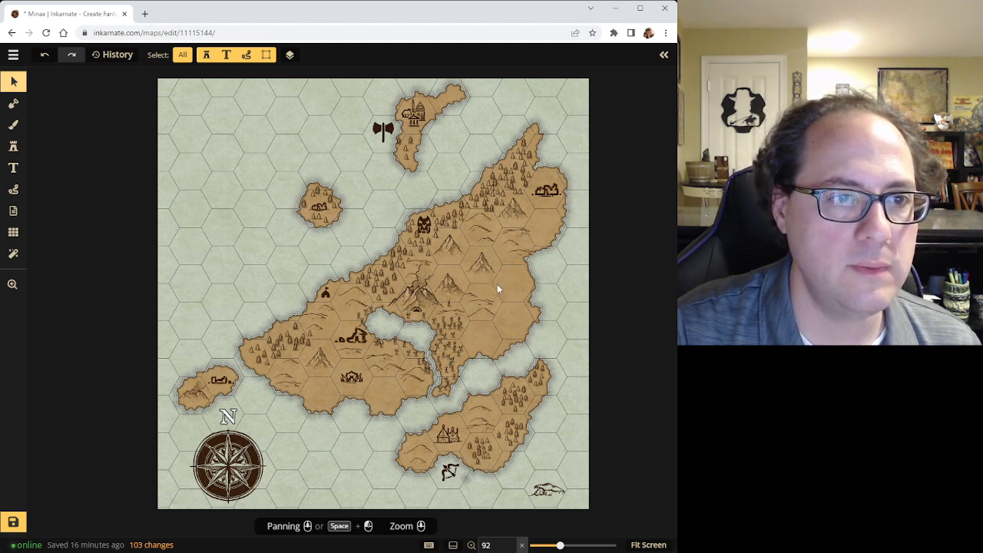
{"action": "left_click", "coordinate": [13, 146]}
{"action": "left_click", "coordinate": [61, 175]}
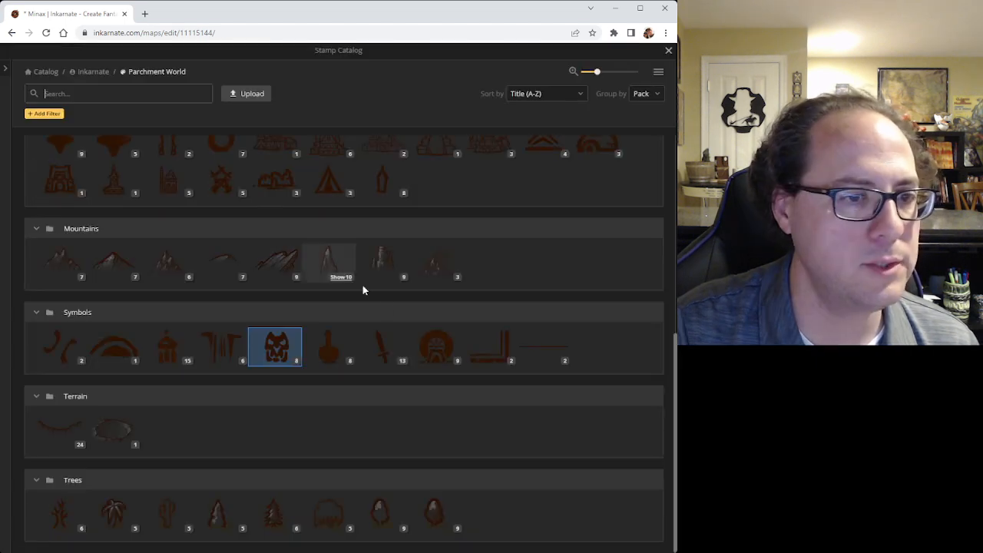
{"action": "left_click", "coordinate": [433, 345]}
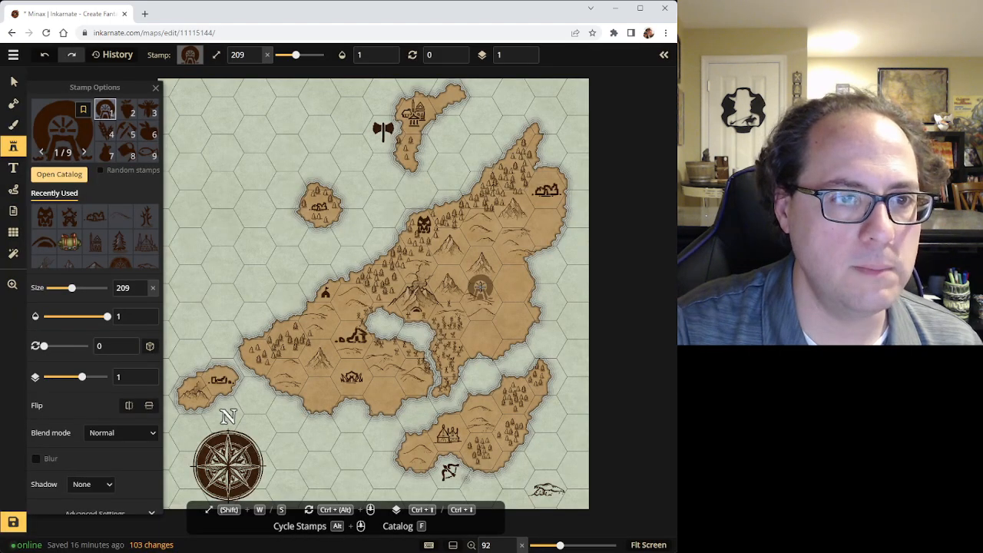
{"action": "scroll", "coordinate": [493, 271], "scroll_direction": "up", "scroll_amount": 3}
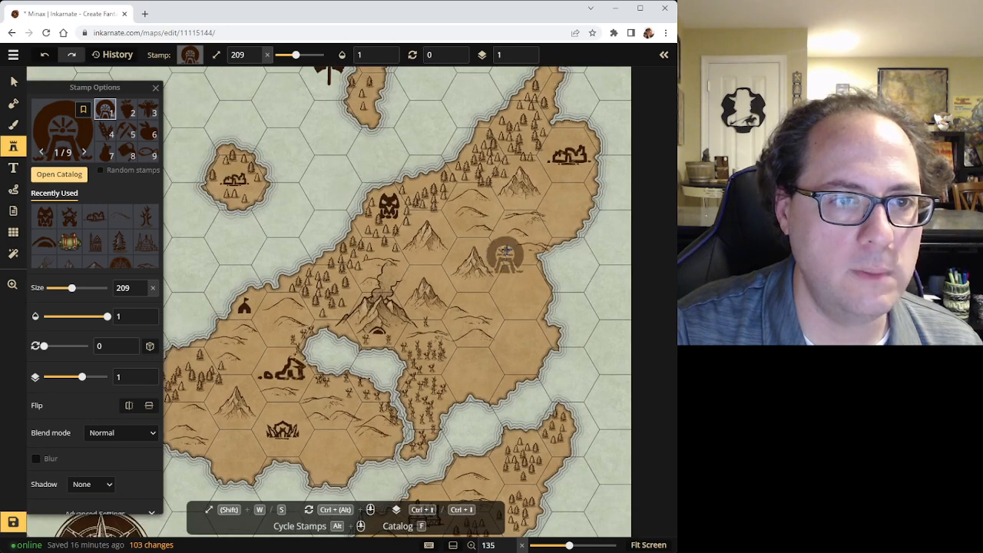
{"action": "left_click_drag", "start_coordinate": [296, 55], "coordinate": [287, 55]}
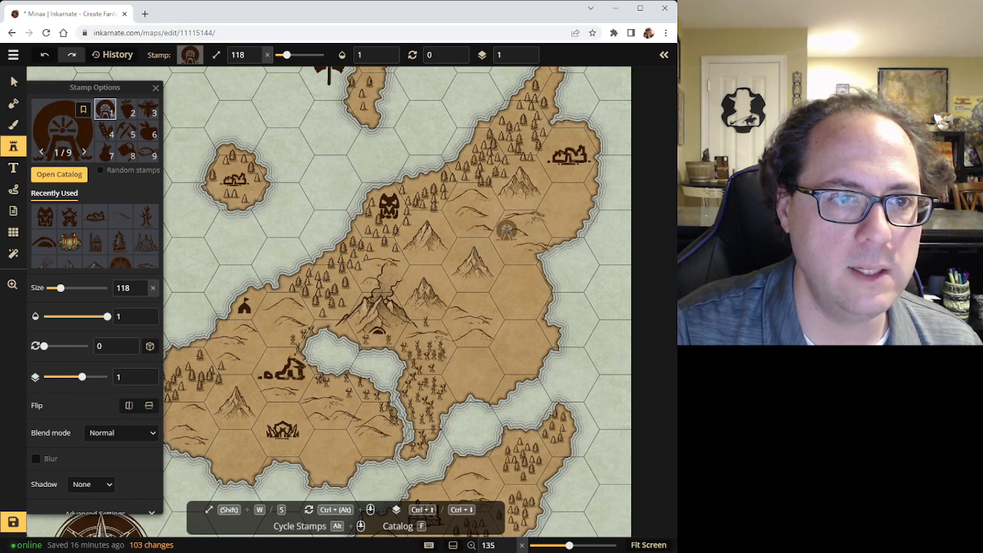
{"action": "left_click", "coordinate": [506, 231]}
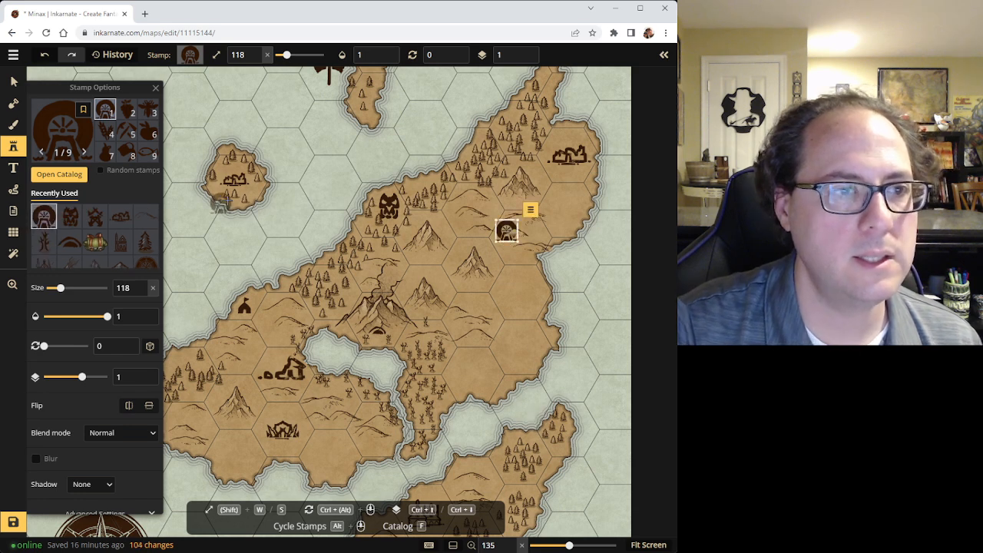
{"action": "left_click", "coordinate": [529, 52]}
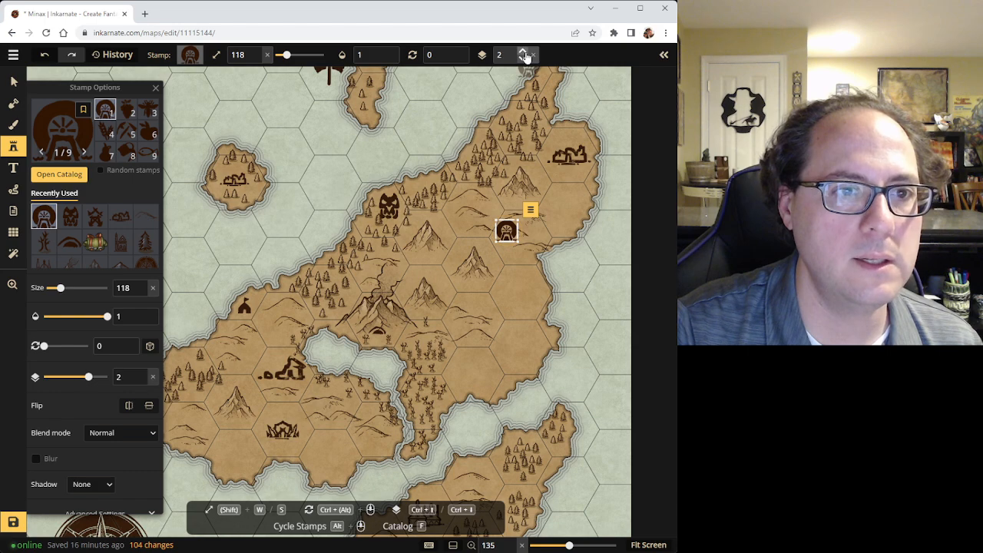
Delete the arched-wheel stamp from the mainland's northeastern hills
{"action": "left_click", "coordinate": [13, 81]}
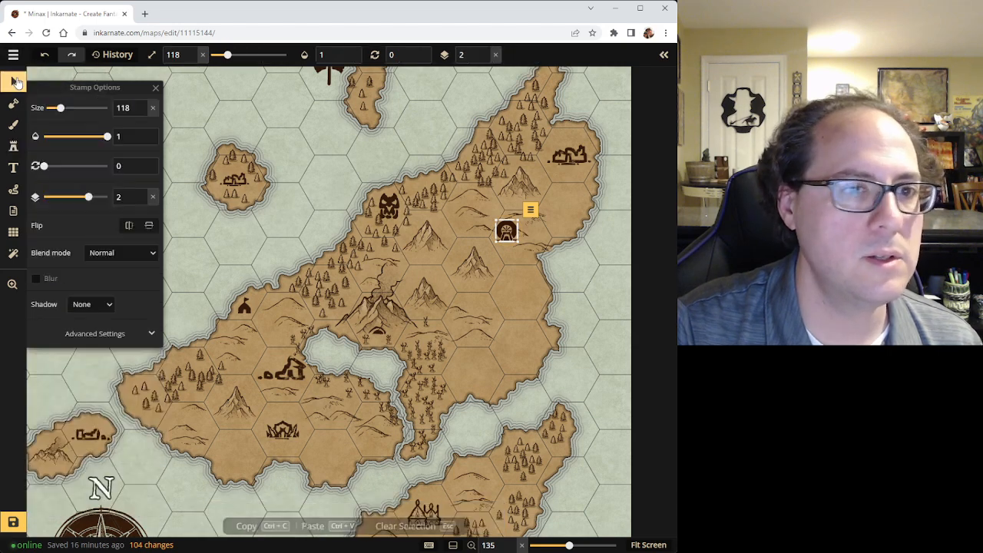
{"action": "left_click", "coordinate": [13, 145]}
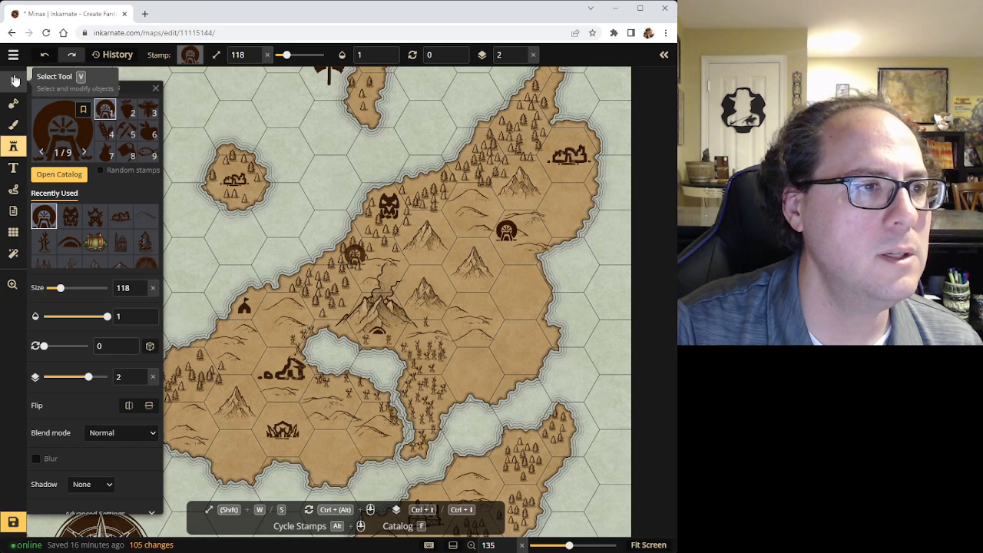
{"action": "left_click", "coordinate": [14, 80]}
{"action": "left_click", "coordinate": [506, 231]}
{"action": "key", "text": "Delete"}
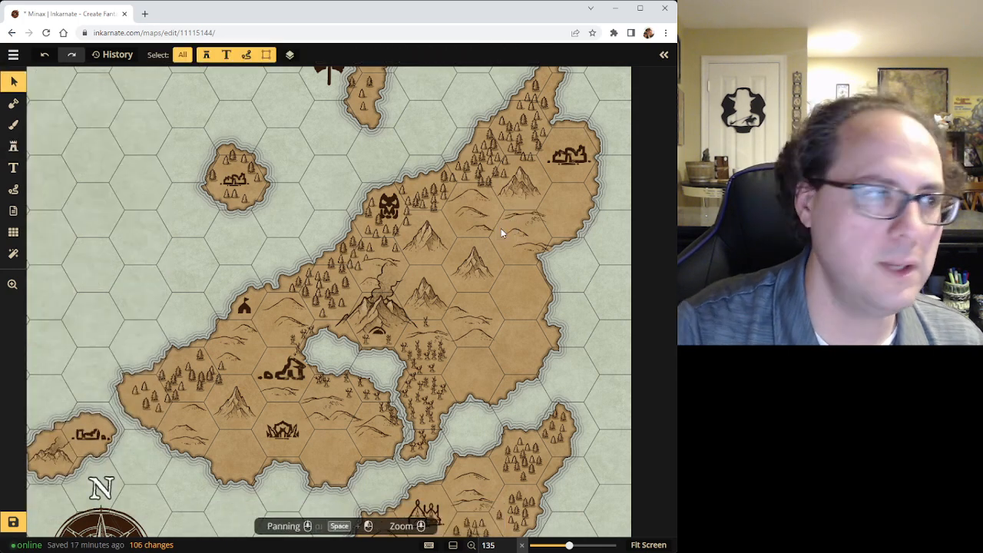
Place the same set's fifth, crossed-pickaxes variant in the mainland's northeastern hills, enlarge it to size 286 and nudge it into position
{"action": "left_click", "coordinate": [13, 145]}
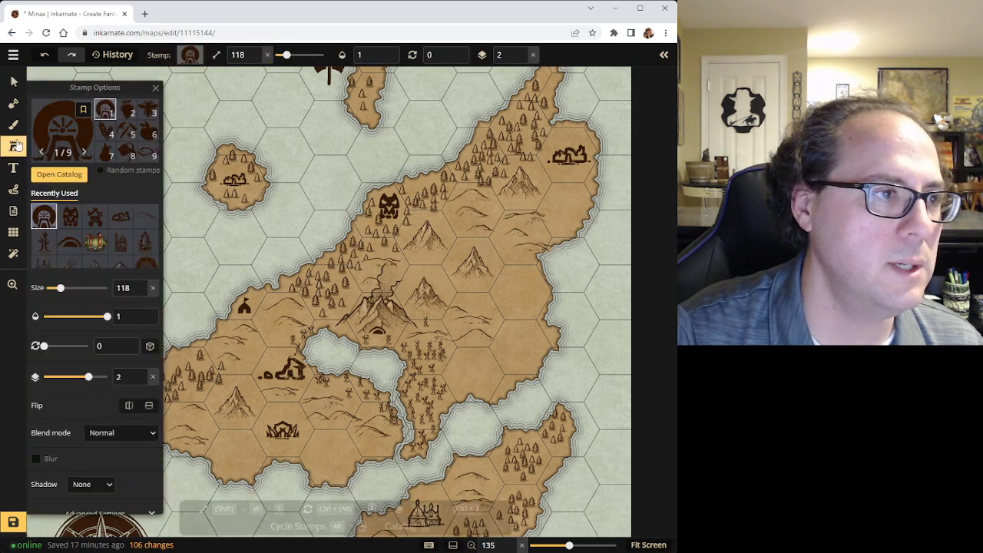
{"action": "left_click", "coordinate": [127, 132]}
{"action": "left_click_drag", "start_coordinate": [286, 55], "coordinate": [292, 55]}
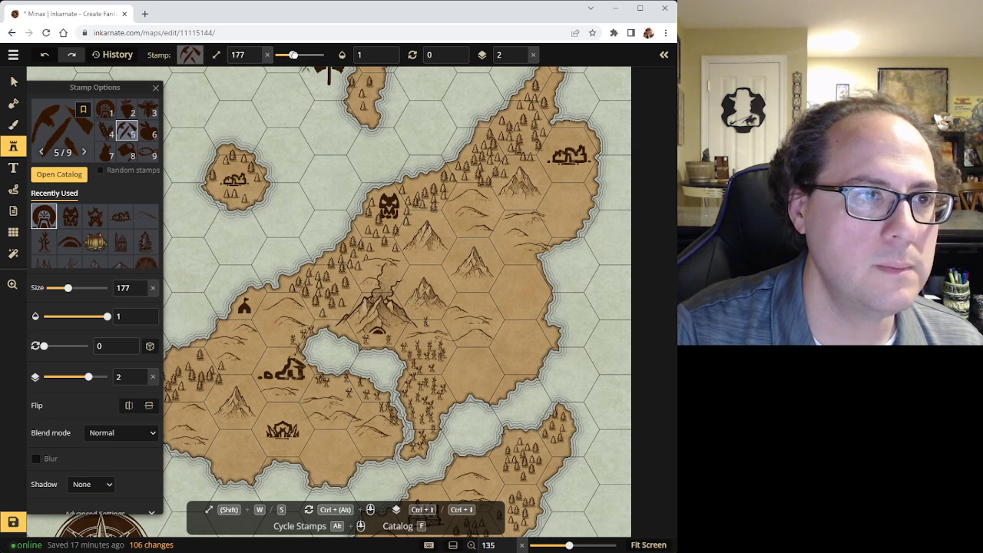
{"action": "left_click", "coordinate": [504, 226]}
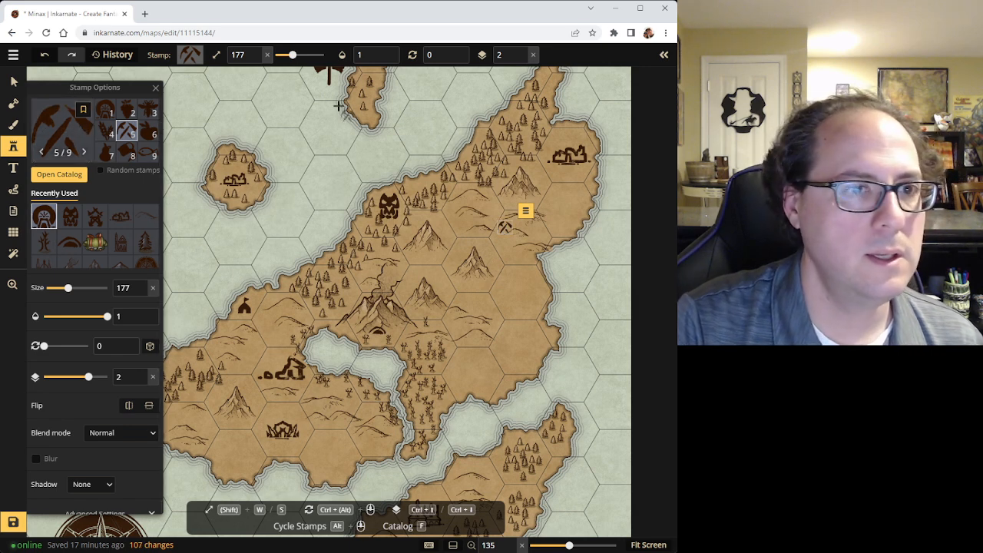
{"action": "left_click_drag", "start_coordinate": [292, 54], "coordinate": [304, 55]}
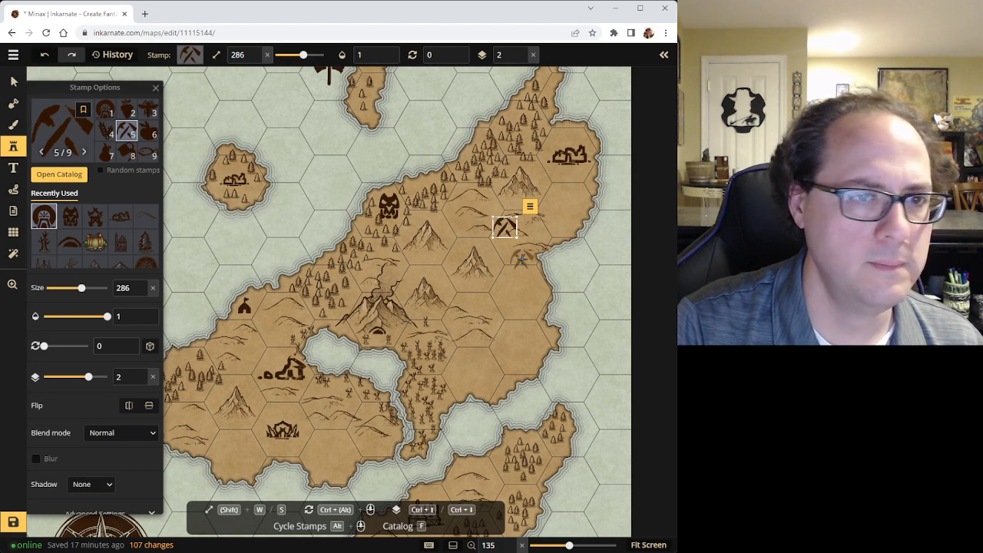
{"action": "left_click_drag", "start_coordinate": [501, 226], "coordinate": [508, 229]}
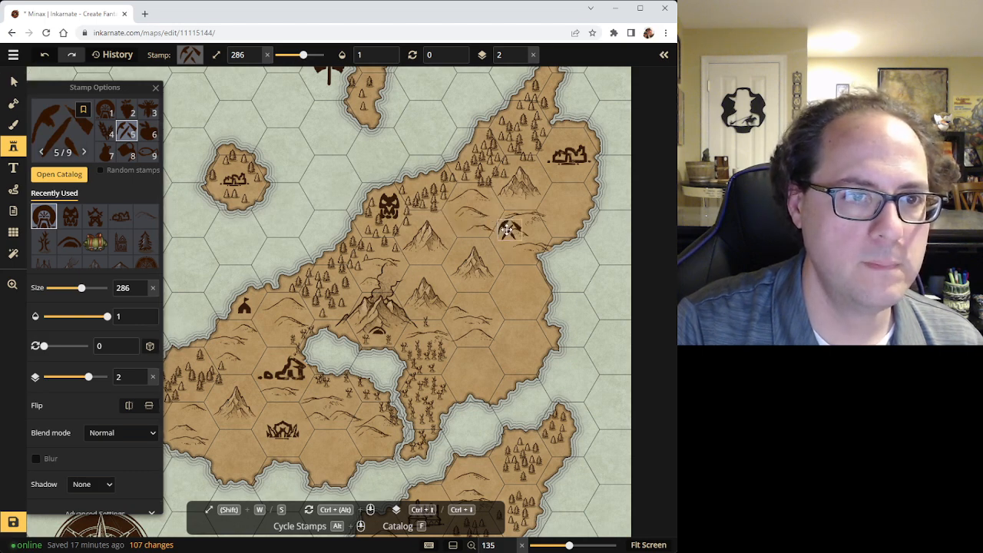
From the Mountains group, choose the nine-variant rock-pillar set and place its first variant at size 171 on the mainland's southeastern plain
{"action": "scroll", "coordinate": [432, 381], "scroll_direction": "down", "scroll_amount": 2}
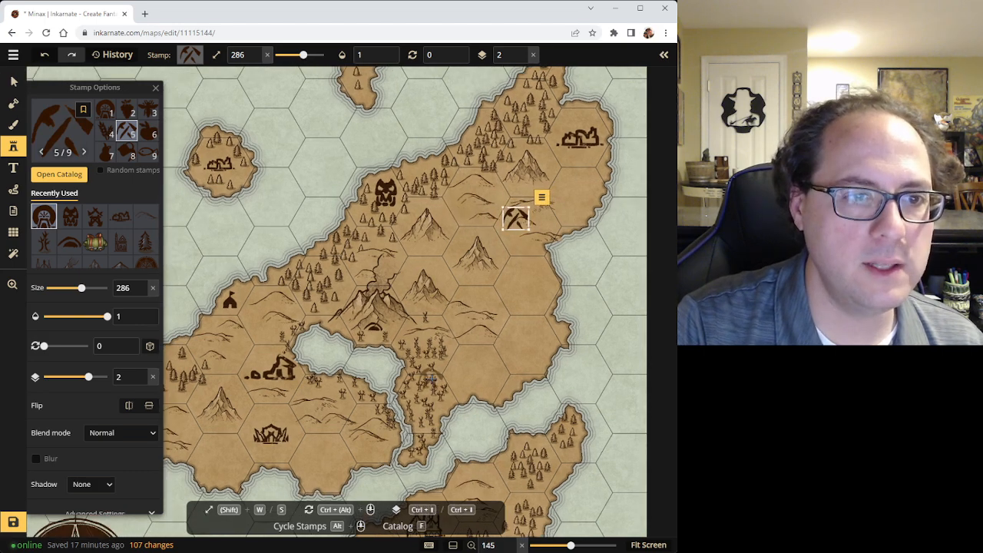
{"action": "scroll", "coordinate": [432, 382], "scroll_direction": "down", "scroll_amount": 2}
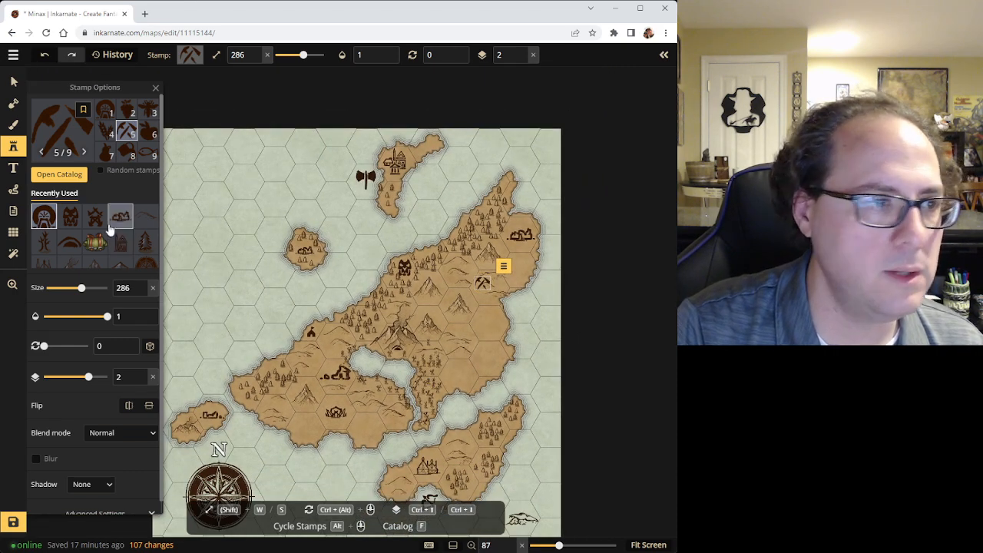
{"action": "left_click", "coordinate": [68, 174]}
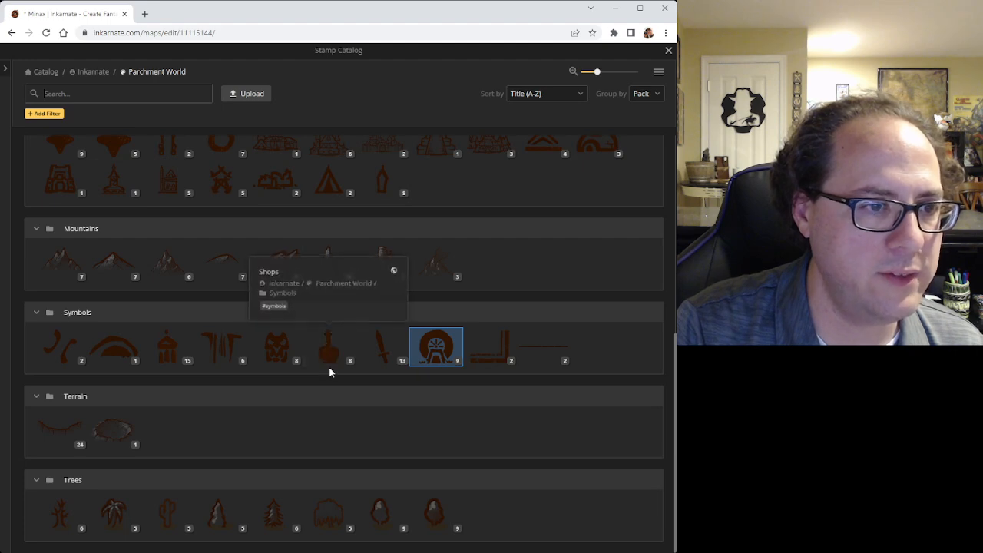
{"action": "scroll", "coordinate": [334, 372], "scroll_direction": "up", "scroll_amount": 1}
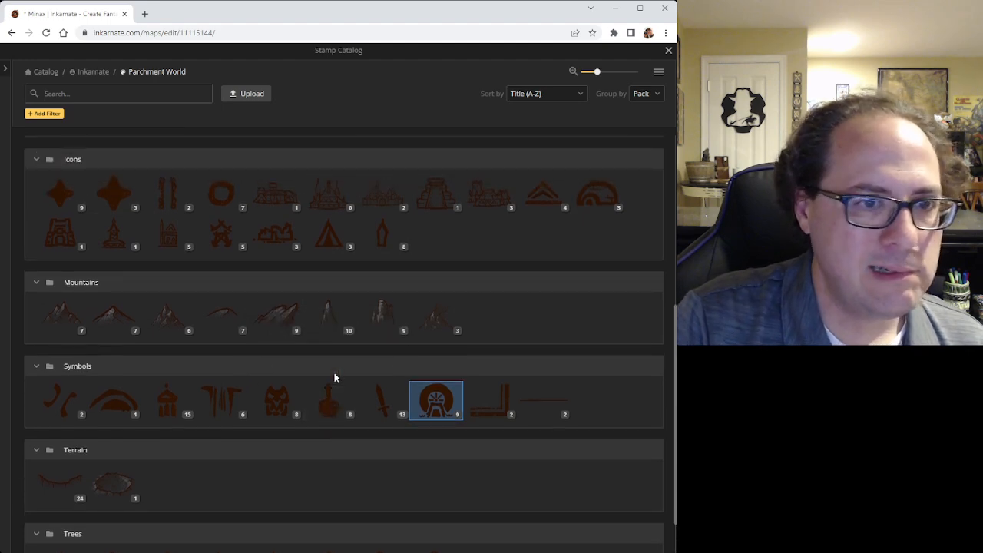
{"action": "scroll", "coordinate": [334, 372], "scroll_direction": "up", "scroll_amount": 3}
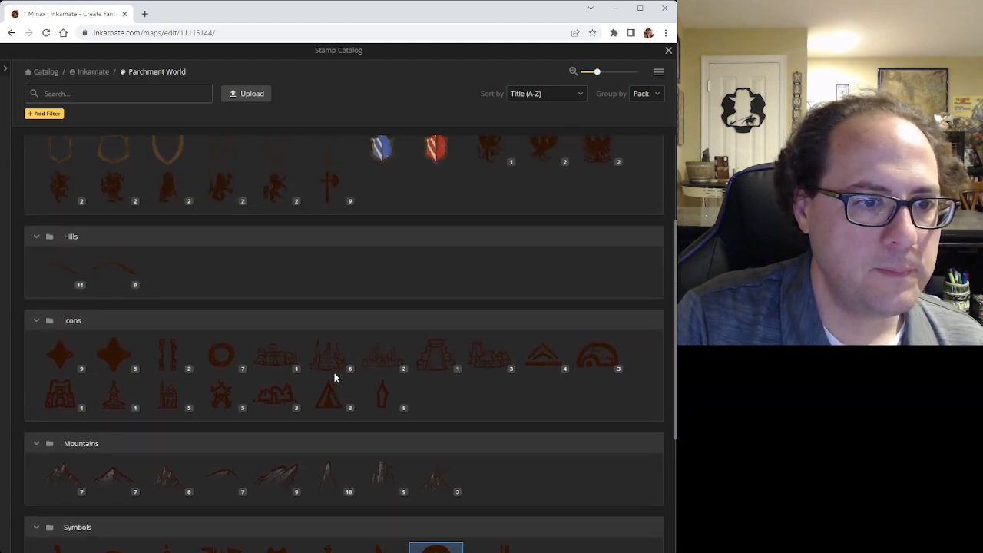
{"action": "left_click", "coordinate": [383, 478]}
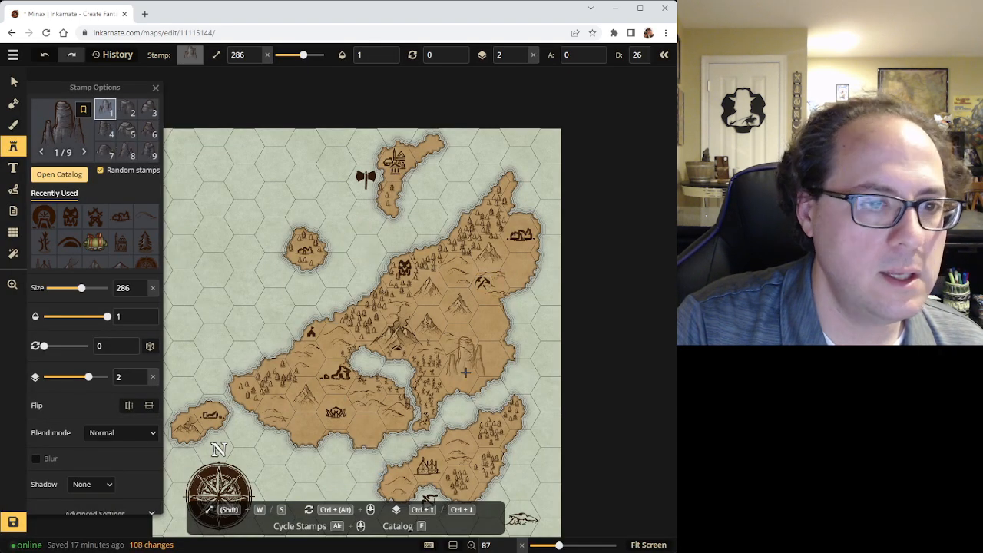
{"action": "left_click_drag", "start_coordinate": [304, 55], "coordinate": [292, 56]}
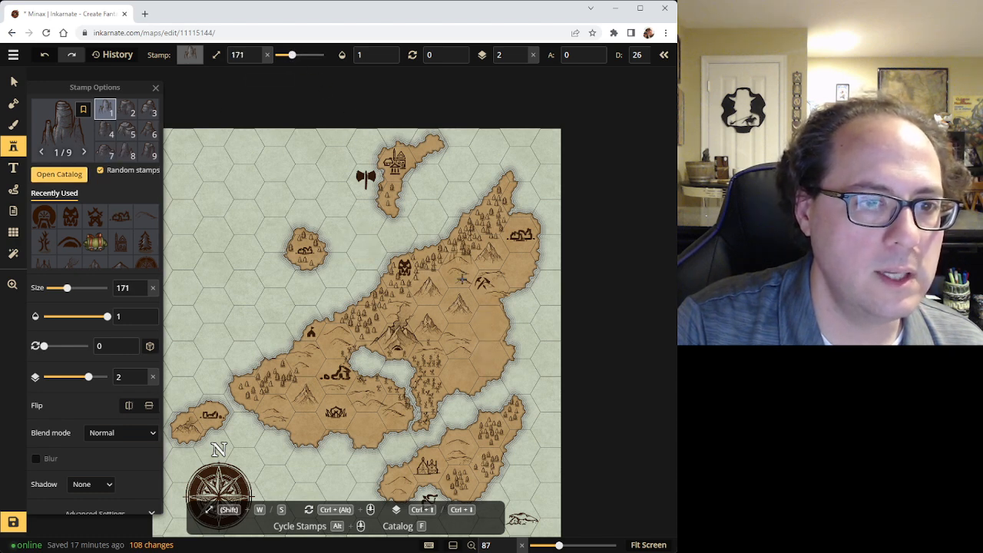
{"action": "left_click", "coordinate": [488, 363]}
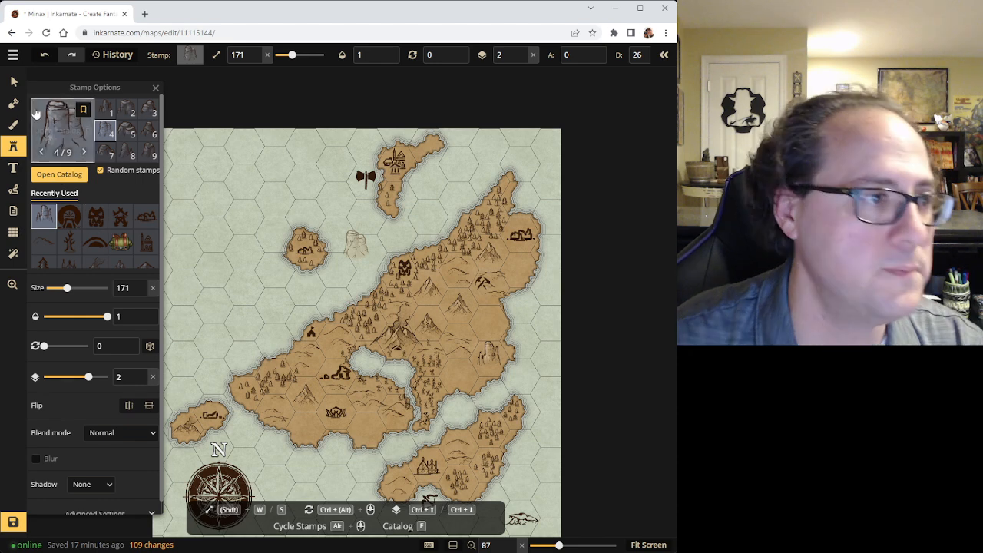
{"action": "left_click", "coordinate": [13, 168]}
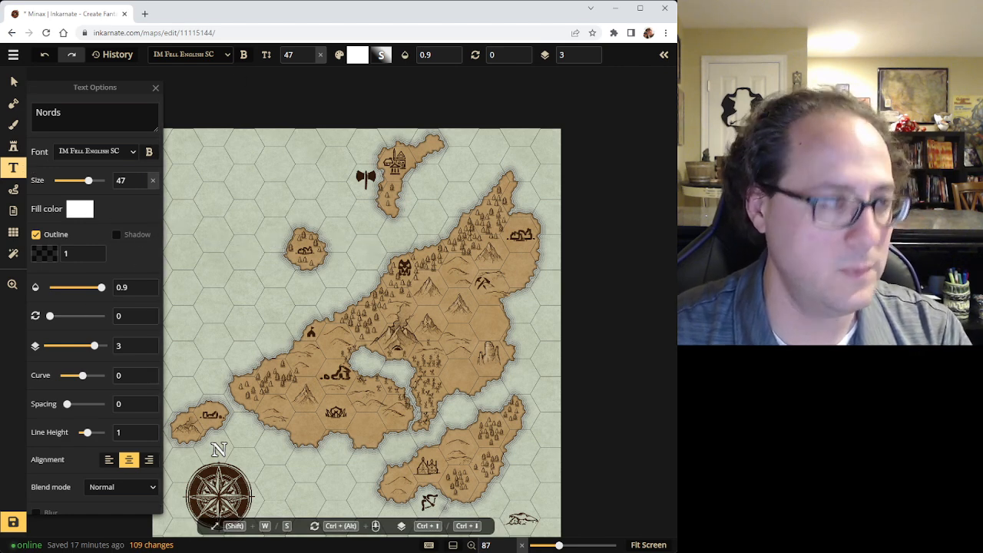
{"action": "left_click", "coordinate": [354, 244]}
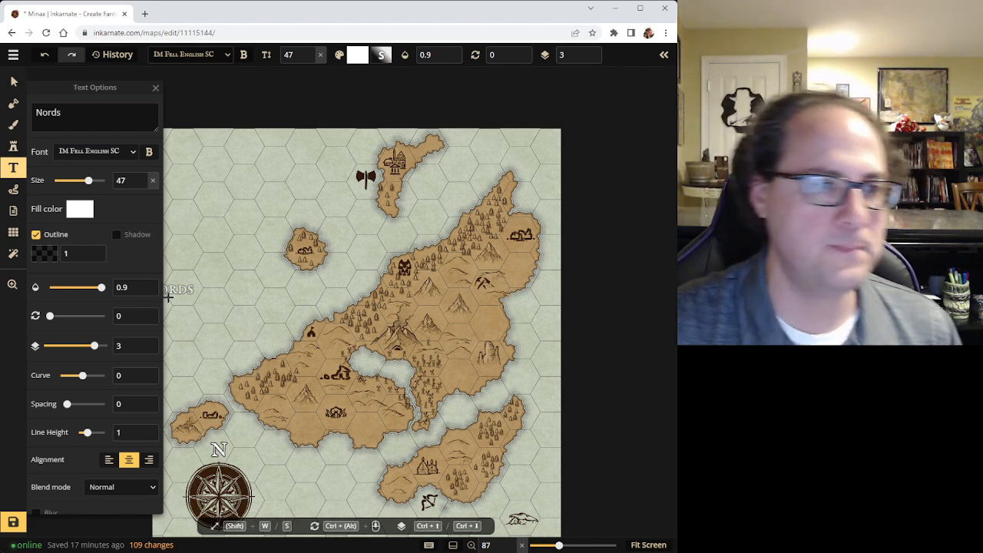
{"action": "left_click", "coordinate": [15, 81]}
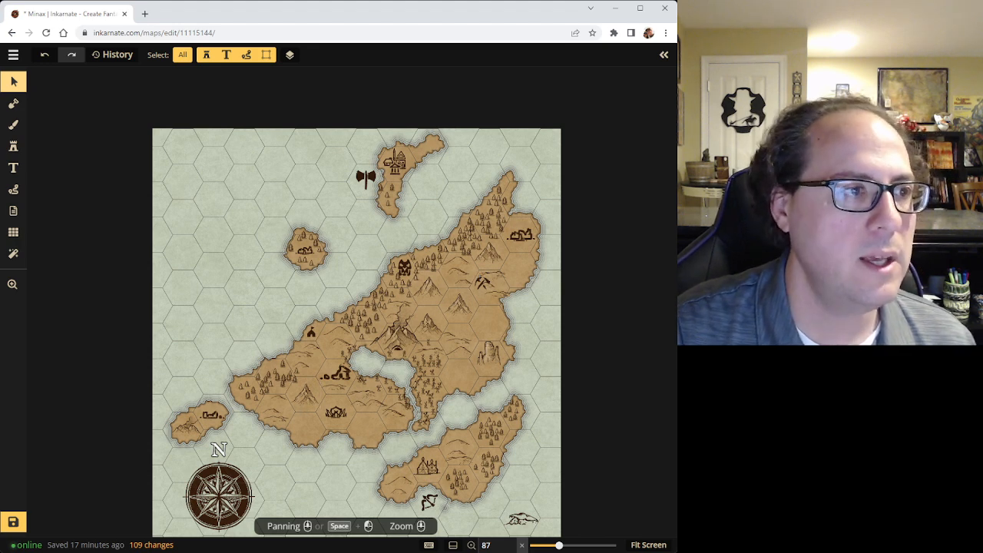
{"action": "left_click", "coordinate": [13, 210]}
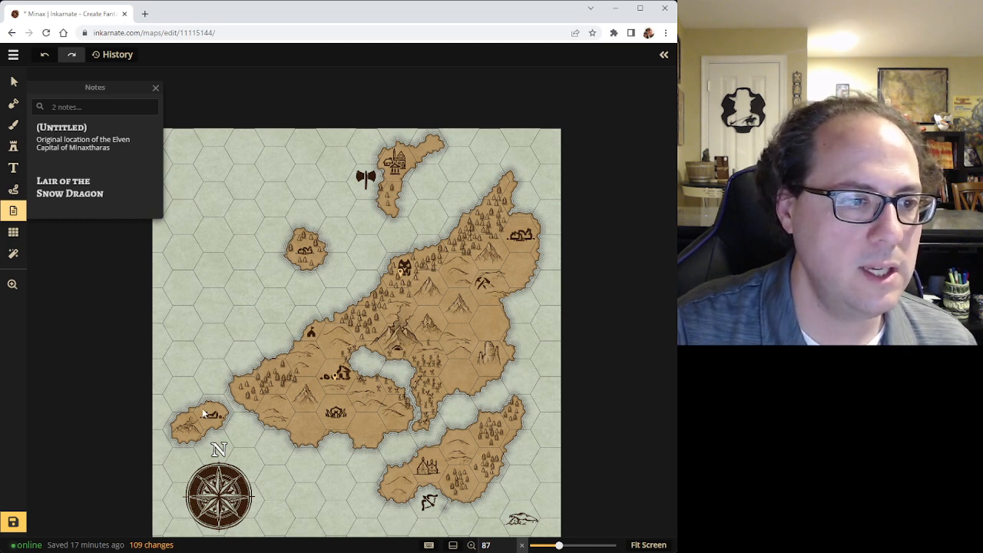
{"action": "left_click", "coordinate": [154, 88]}
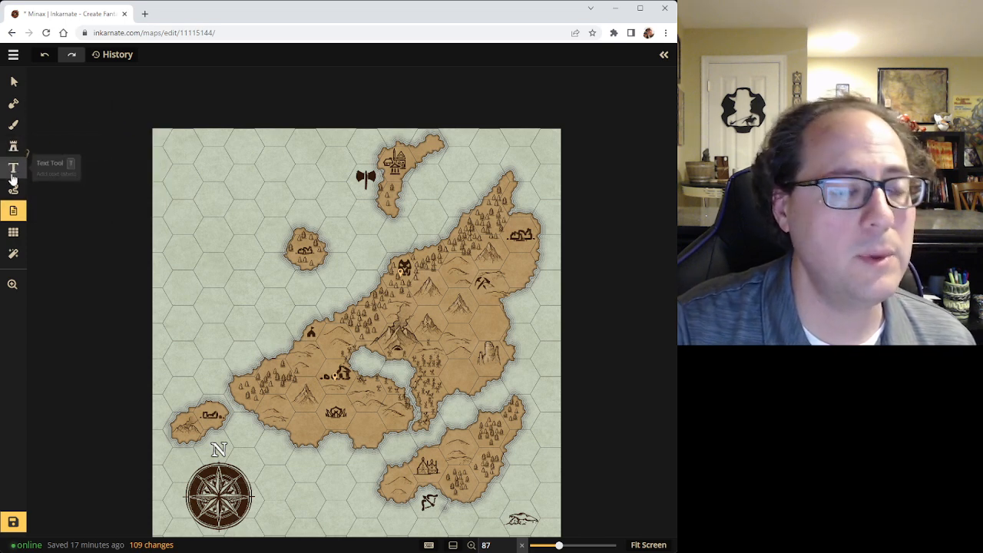
{"action": "left_click", "coordinate": [14, 171]}
{"action": "left_click", "coordinate": [60, 112]}
{"action": "double_click", "coordinate": [60, 112]}
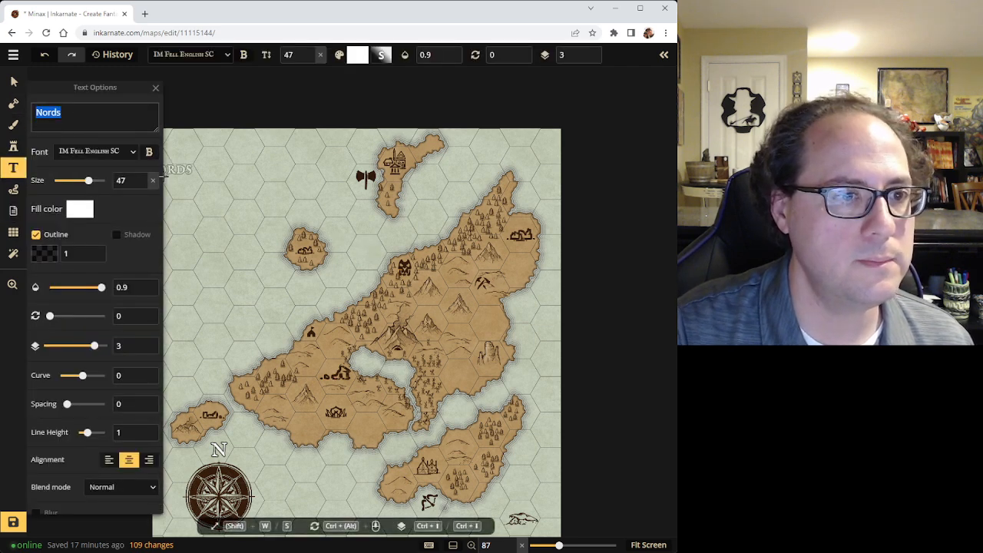
{"action": "left_click", "coordinate": [13, 101]}
Enlarge the castle stamp on the southeastern island to size 329
{"action": "left_click", "coordinate": [13, 82]}
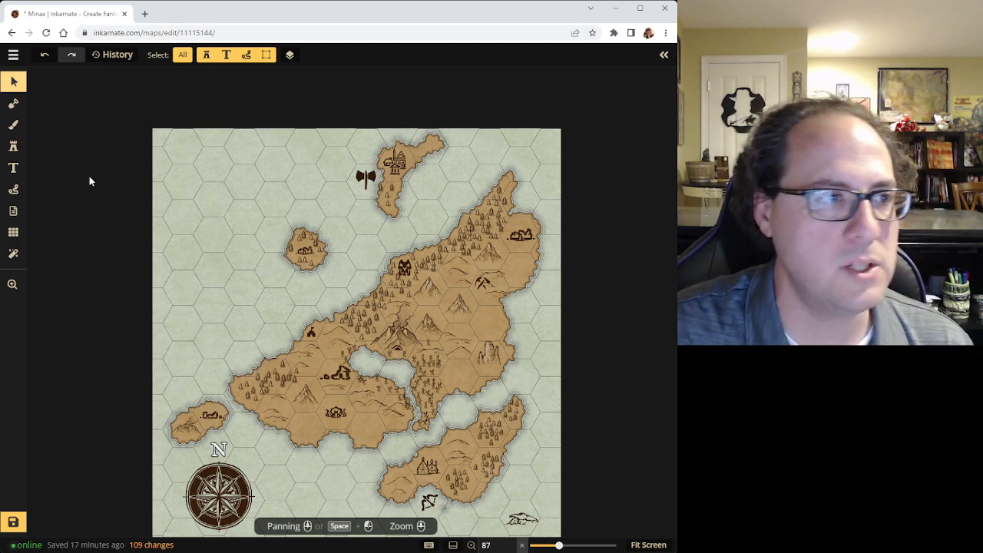
{"action": "left_click", "coordinate": [427, 466]}
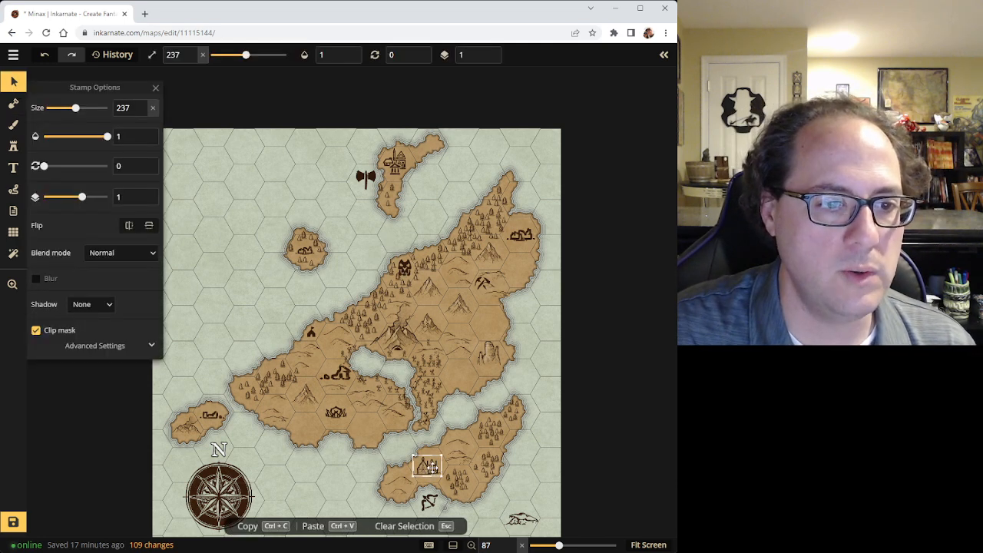
{"action": "mouse_move", "coordinate": [440, 456]}
{"action": "left_mouse_down"}
{"action": "mouse_move", "coordinate": [452, 445]}
{"action": "mouse_move", "coordinate": [433, 463]}
{"action": "left_mouse_up"}
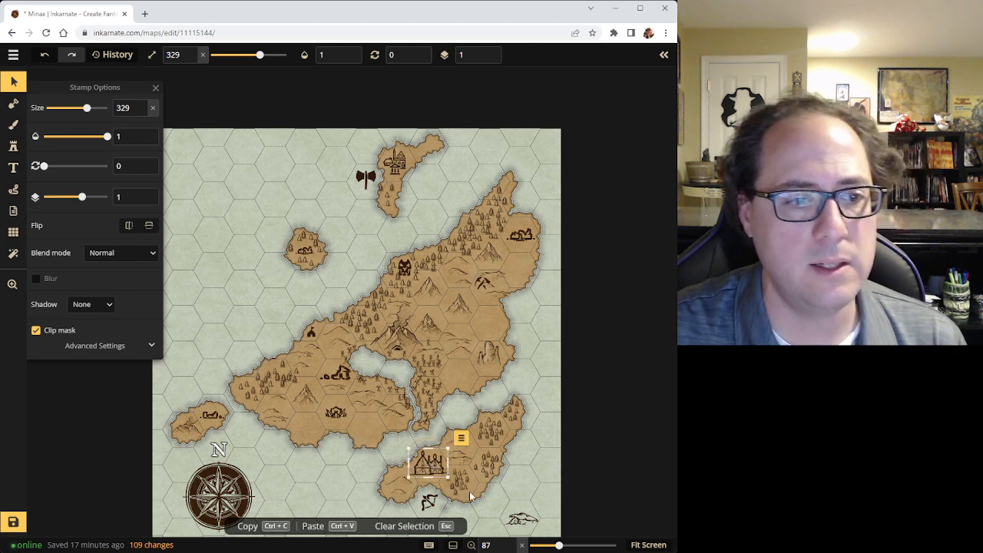
{"action": "left_click", "coordinate": [514, 462]}
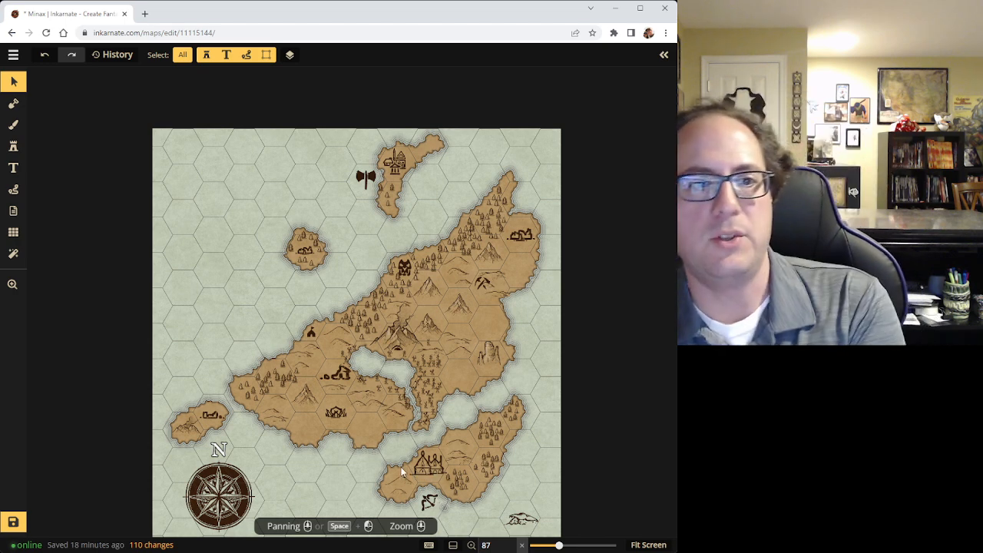
Shrink the bow-and-arrow stamp south of the castle to size 92 and move it just above the castle on the southeastern island
{"action": "left_click", "coordinate": [432, 505]}
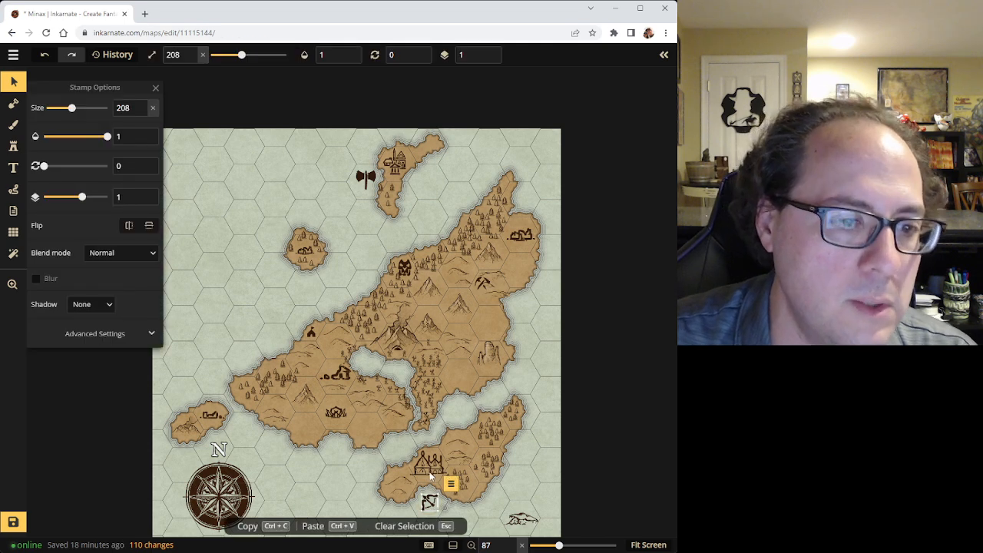
{"action": "left_click", "coordinate": [429, 467]}
{"action": "left_click", "coordinate": [429, 503]}
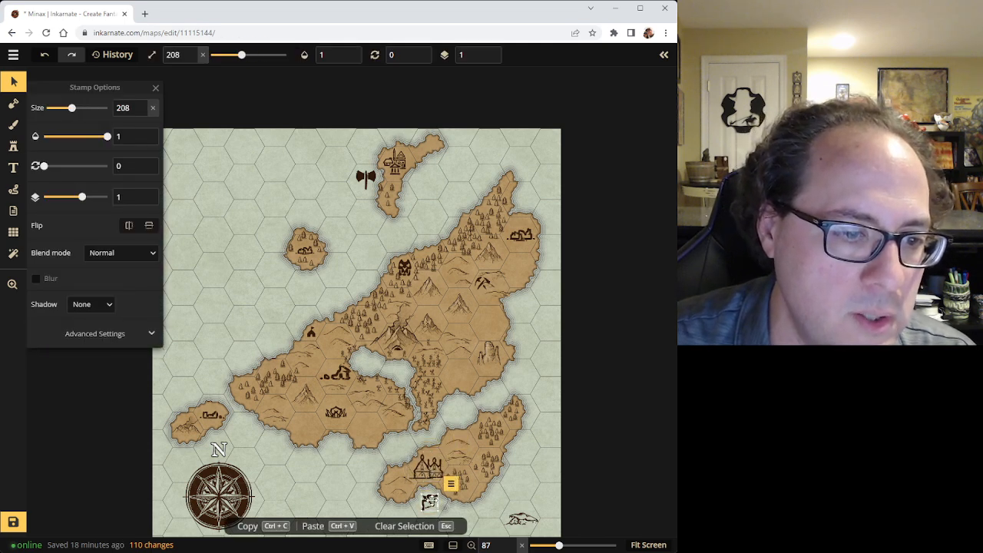
{"action": "left_click_drag", "start_coordinate": [247, 59], "coordinate": [223, 55]}
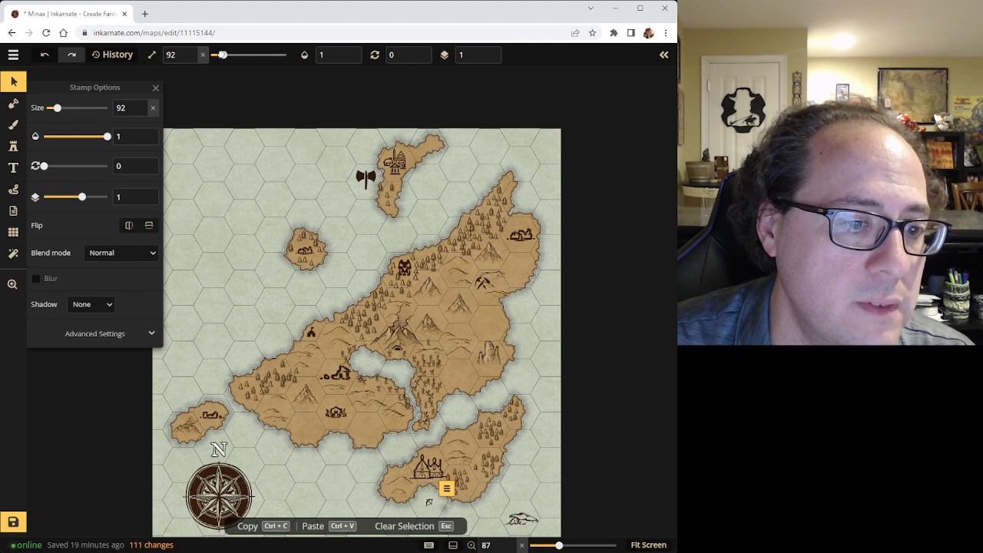
{"action": "left_click_drag", "start_coordinate": [429, 502], "coordinate": [436, 454]}
{"action": "left_click", "coordinate": [269, 186]}
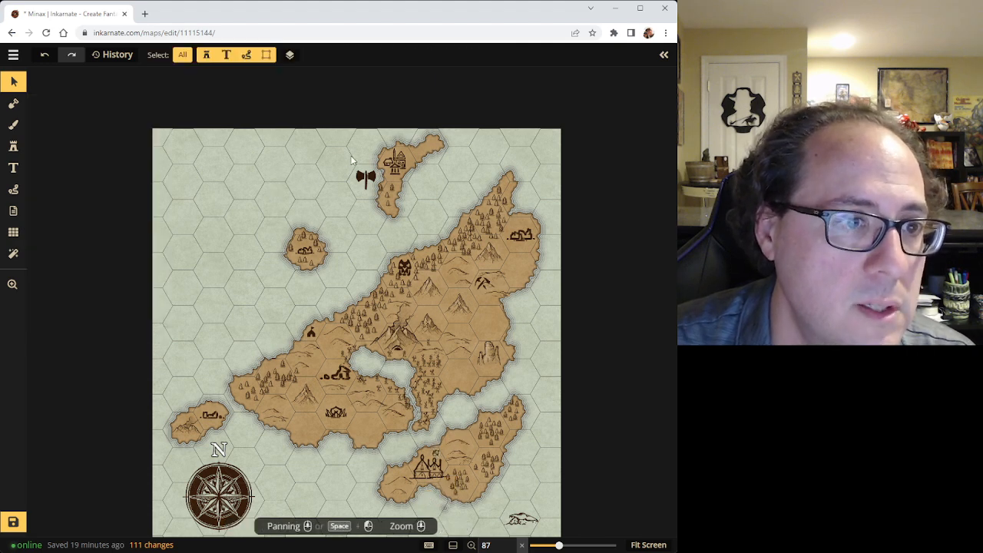
Shrink the double-bladed axe stamp and move it onto the northern island, at the upper right of the city stamp
{"action": "left_click", "coordinate": [366, 179]}
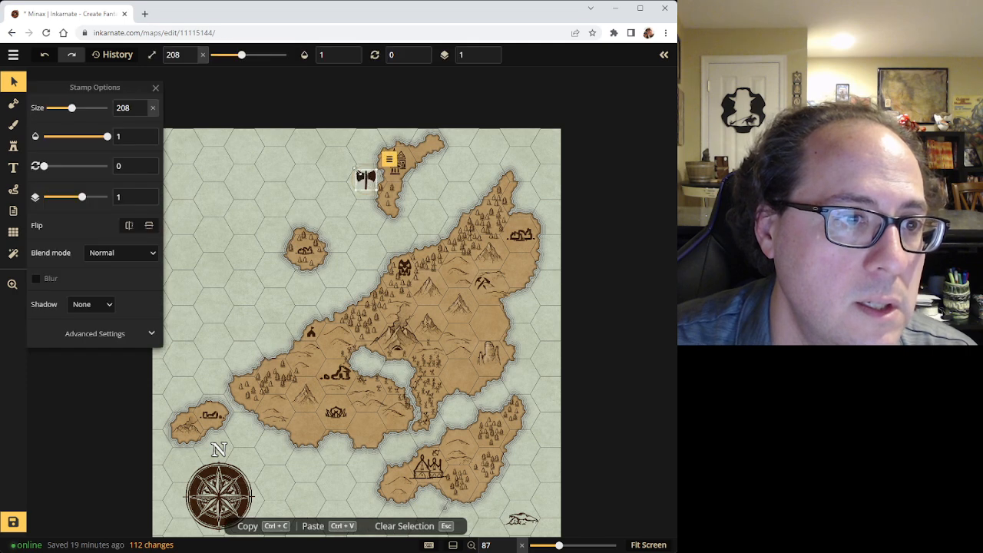
{"action": "left_click_drag", "start_coordinate": [356, 171], "coordinate": [360, 174]}
{"action": "left_click_drag", "start_coordinate": [234, 55], "coordinate": [223, 55]}
{"action": "left_click_drag", "start_coordinate": [368, 180], "coordinate": [403, 157]}
{"action": "key", "text": "Escape"}
{"action": "scroll", "coordinate": [405, 143], "scroll_direction": "up", "scroll_amount": 5}
{"action": "left_click", "coordinate": [405, 162]}
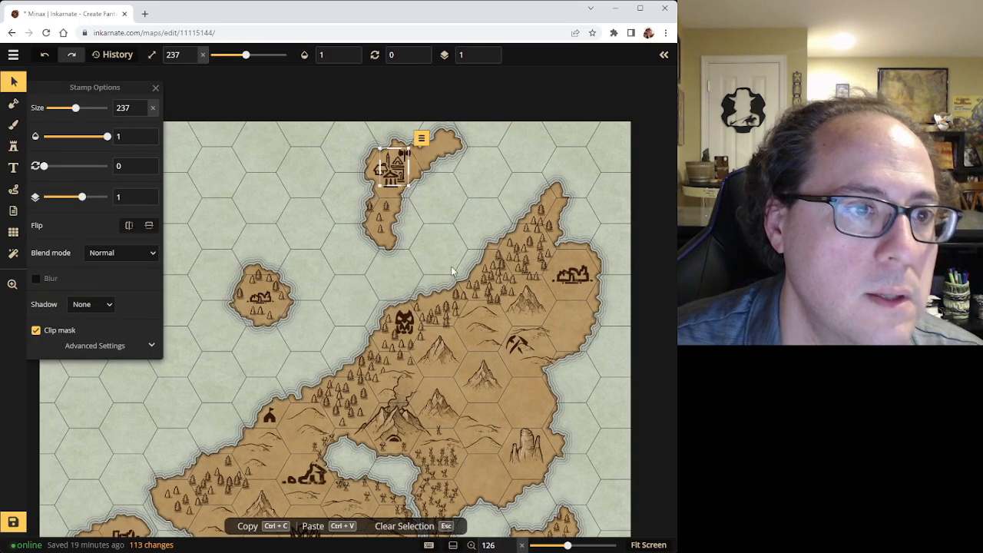
{"action": "key", "text": "Escape"}
Save the map
{"action": "scroll", "coordinate": [435, 274], "scroll_direction": "down", "scroll_amount": 2}
{"action": "scroll", "coordinate": [410, 248], "scroll_direction": "down", "scroll_amount": 2}
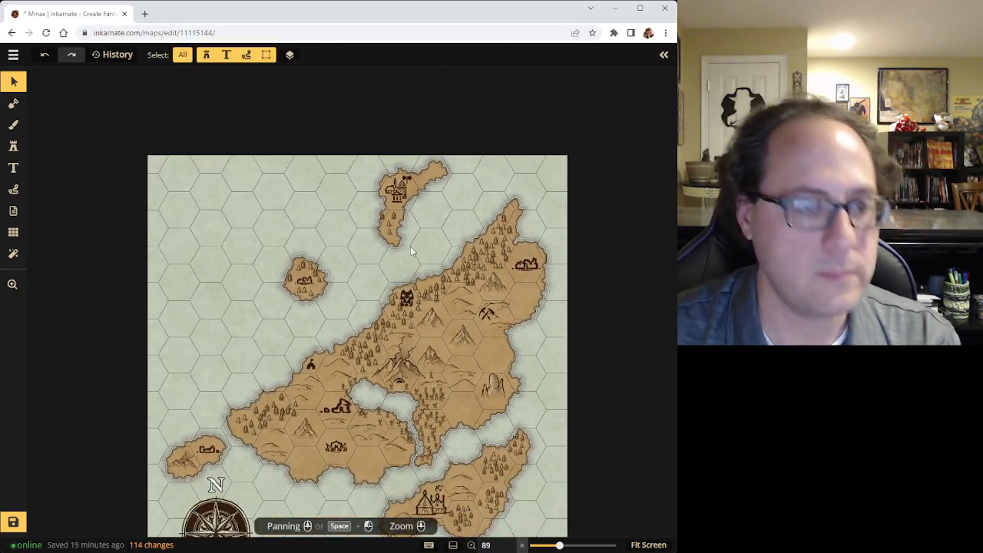
{"action": "left_click_drag", "start_coordinate": [336, 259], "coordinate": [349, 193]}
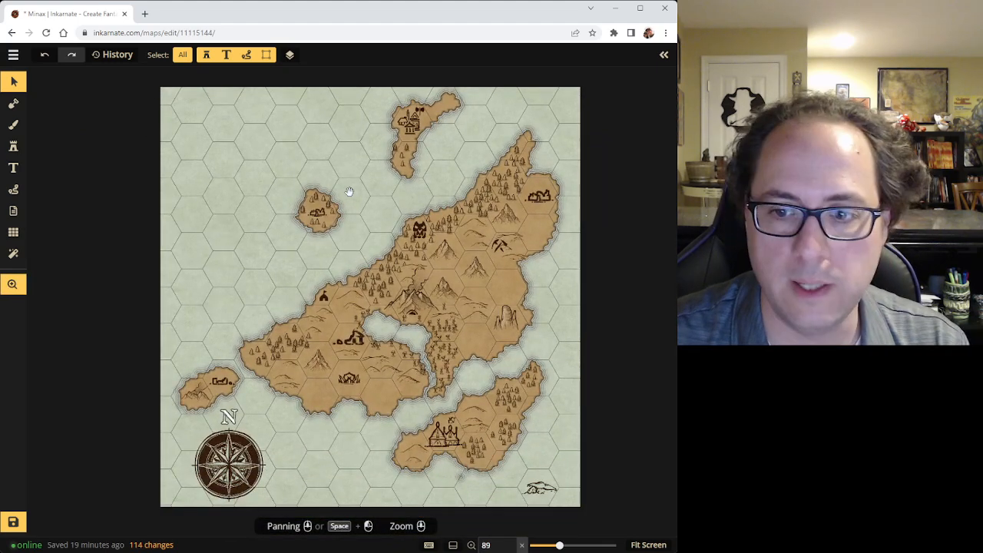
{"action": "left_click", "coordinate": [18, 521]}
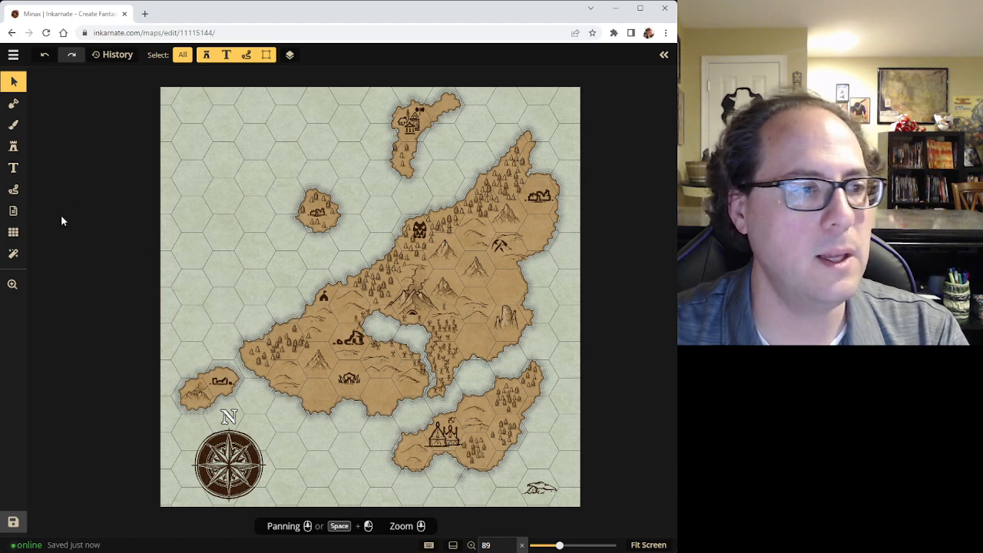
Place a white IM Fell English SC text label reading "Gatakat" at size 24 just below the northern island's city
{"action": "left_click", "coordinate": [13, 167]}
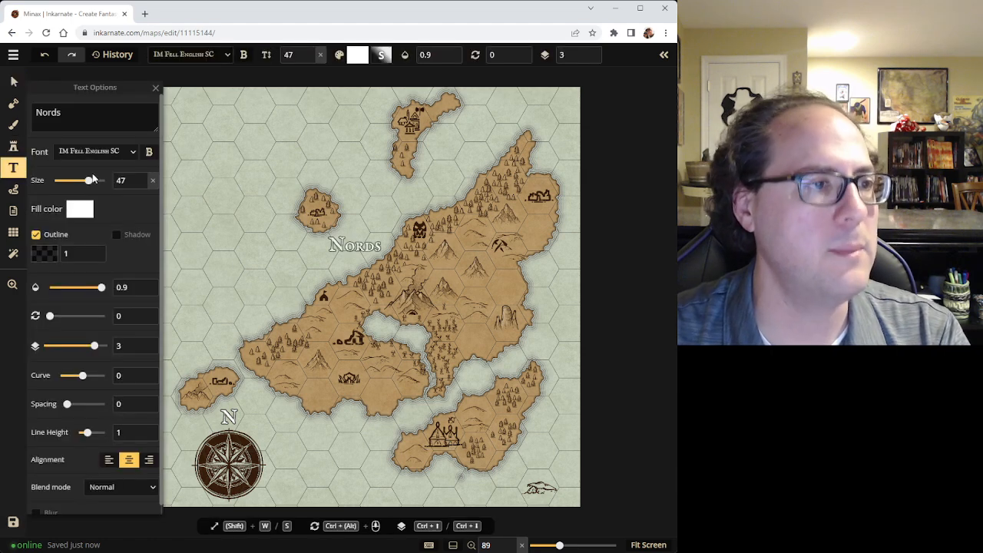
{"action": "left_click_drag", "start_coordinate": [74, 114], "coordinate": [9, 118]}
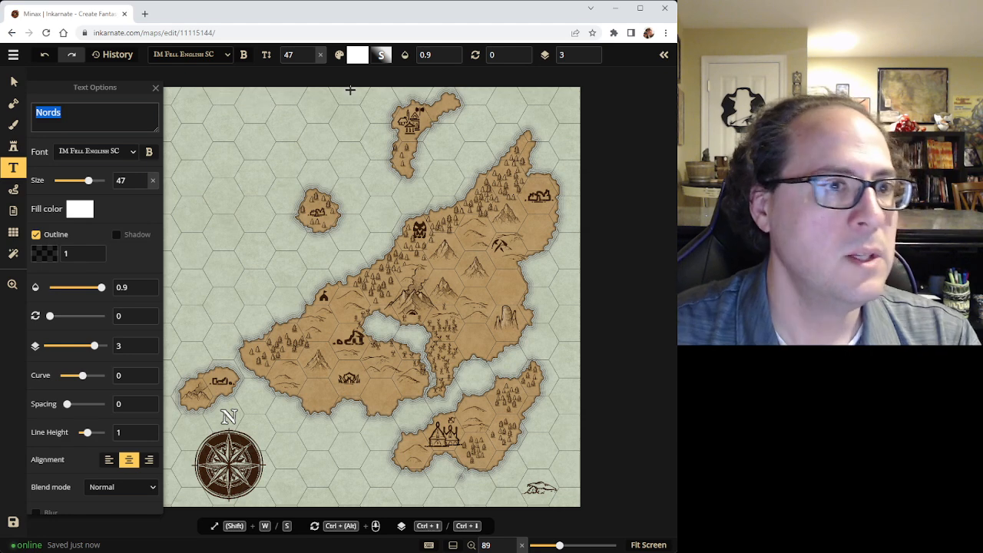
{"action": "left_click", "coordinate": [354, 251]}
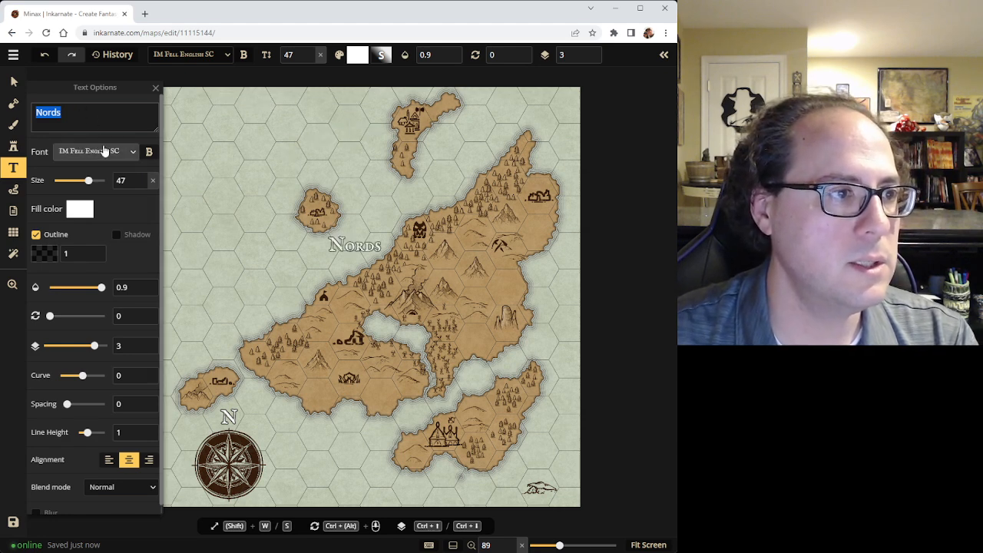
{"action": "left_click_drag", "start_coordinate": [88, 180], "coordinate": [81, 180]}
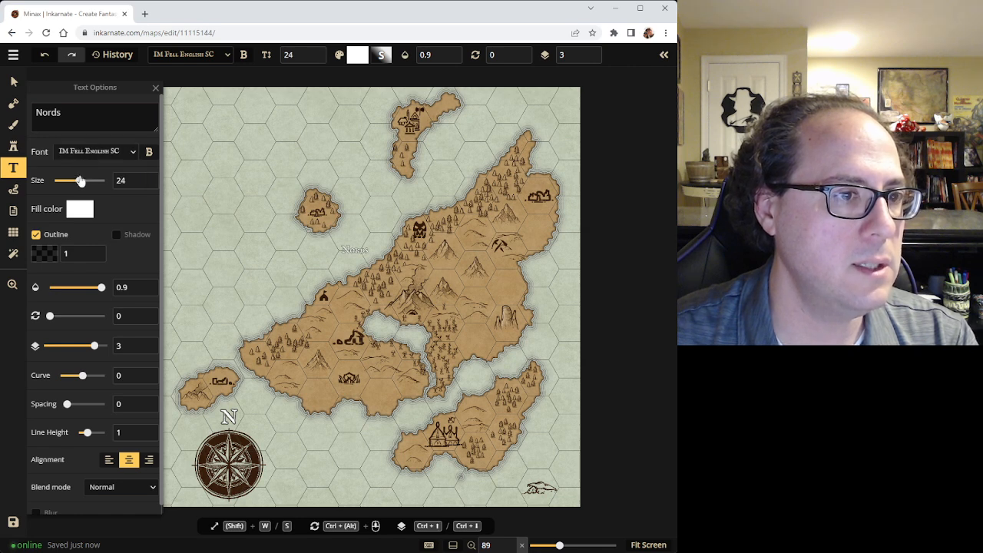
{"action": "left_click", "coordinate": [79, 115]}
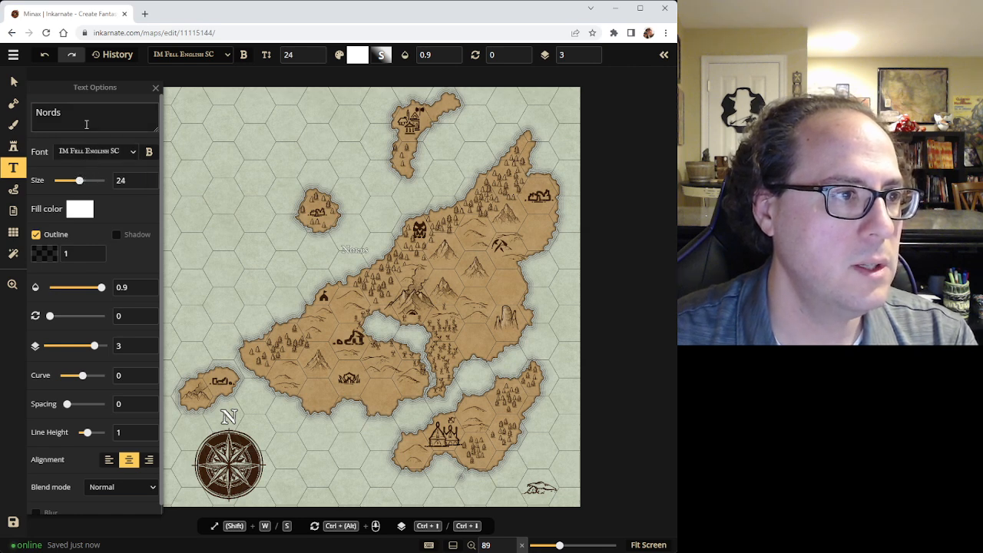
{"action": "double_click", "coordinate": [78, 115]}
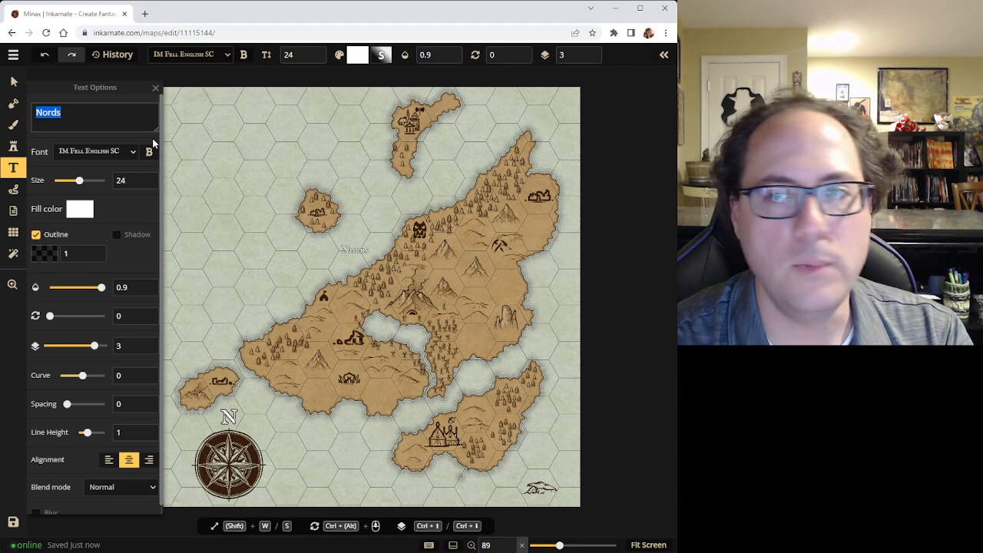
{"action": "type", "text": "Gata"}
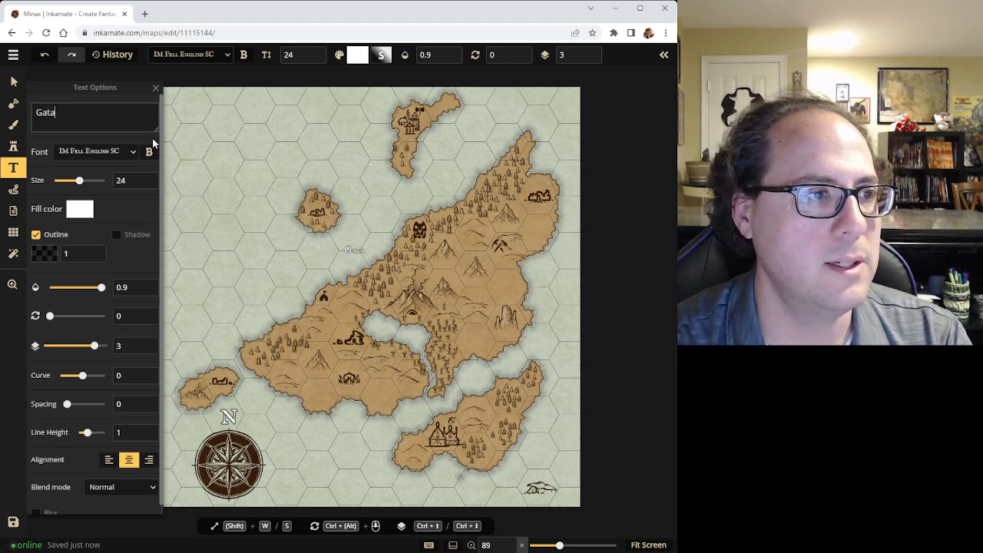
{"action": "type", "text": "kat"}
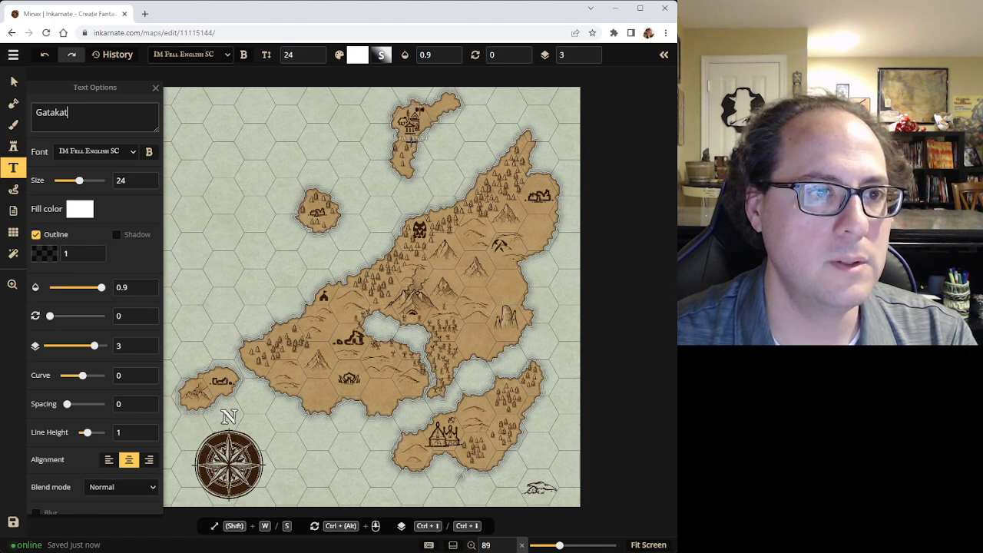
{"action": "left_click", "coordinate": [411, 140]}
Enlarge the Gatakat label on the northern island to size 43
{"action": "scroll", "coordinate": [427, 185], "scroll_direction": "down", "scroll_amount": 1}
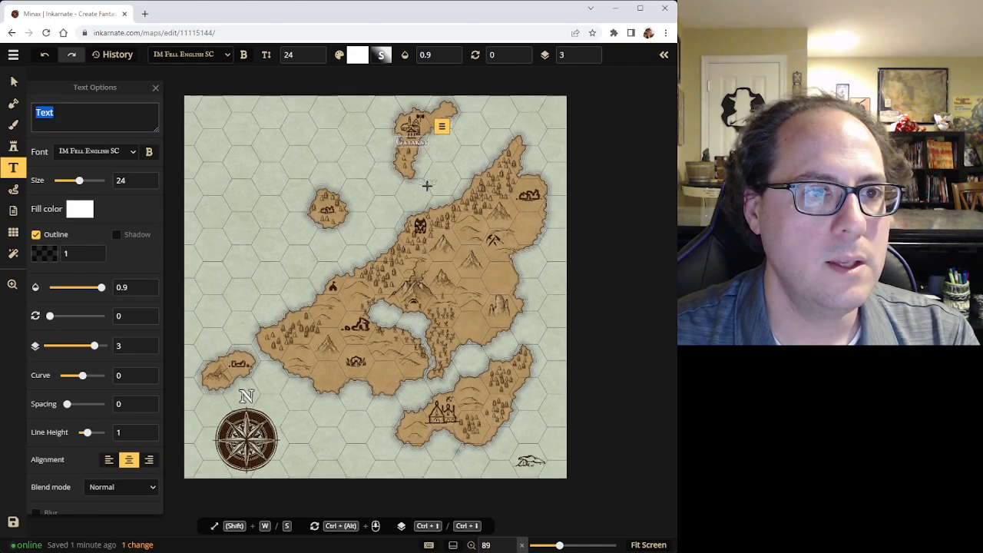
{"action": "scroll", "coordinate": [427, 185], "scroll_direction": "up", "scroll_amount": 2}
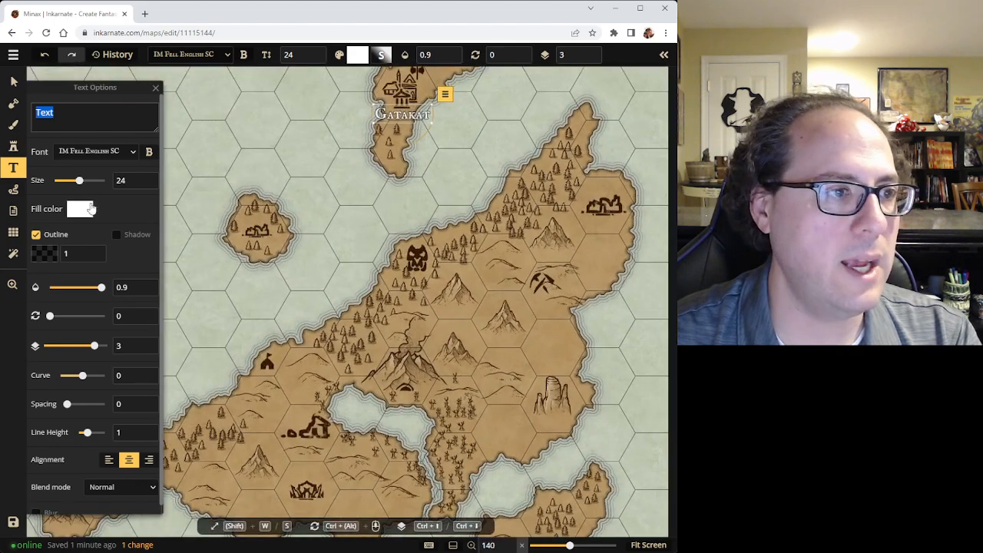
{"action": "left_click_drag", "start_coordinate": [79, 180], "coordinate": [87, 180]}
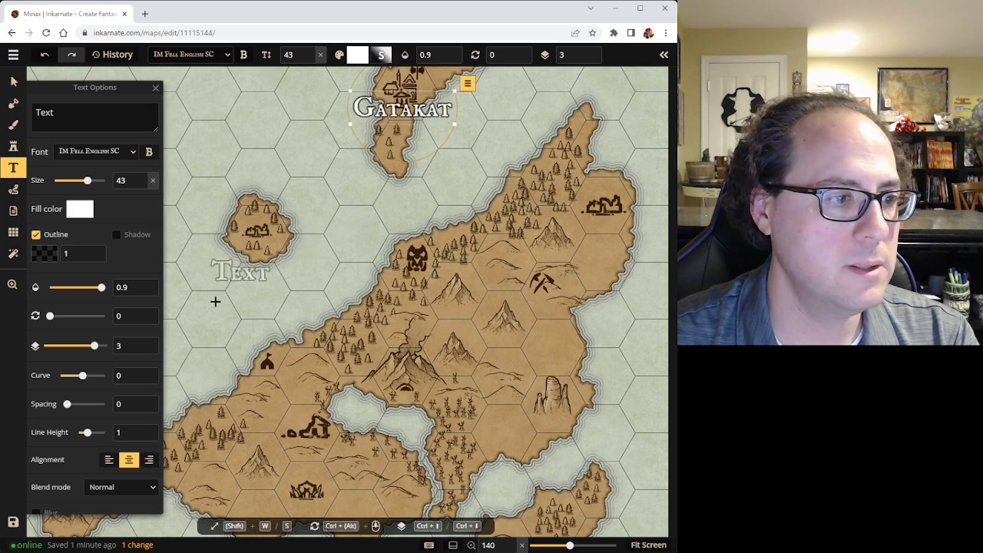
Place a white text label reading "Thauna" in the open sea northwest of the main island
{"action": "scroll", "coordinate": [411, 368], "scroll_direction": "down", "scroll_amount": 3}
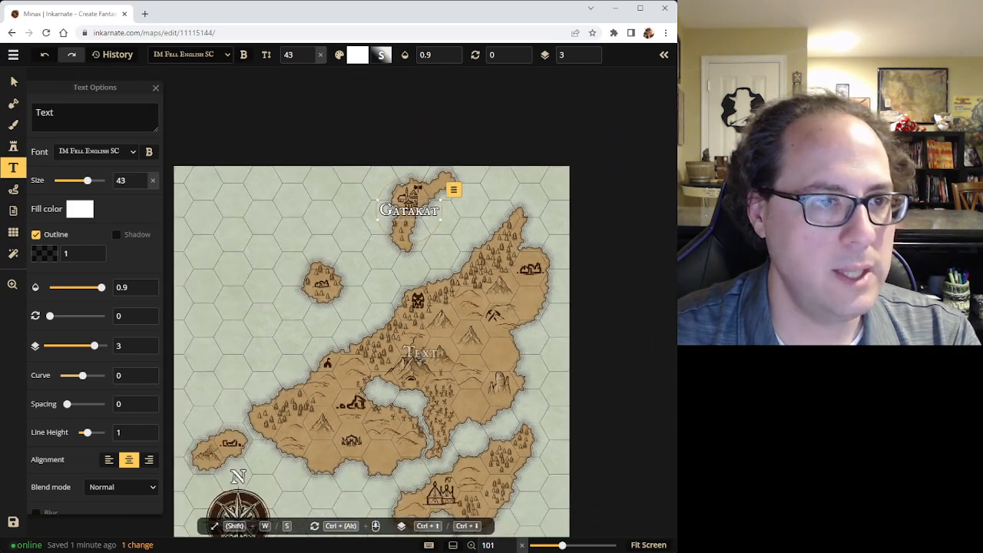
{"action": "scroll", "coordinate": [412, 364], "scroll_direction": "down", "scroll_amount": 2}
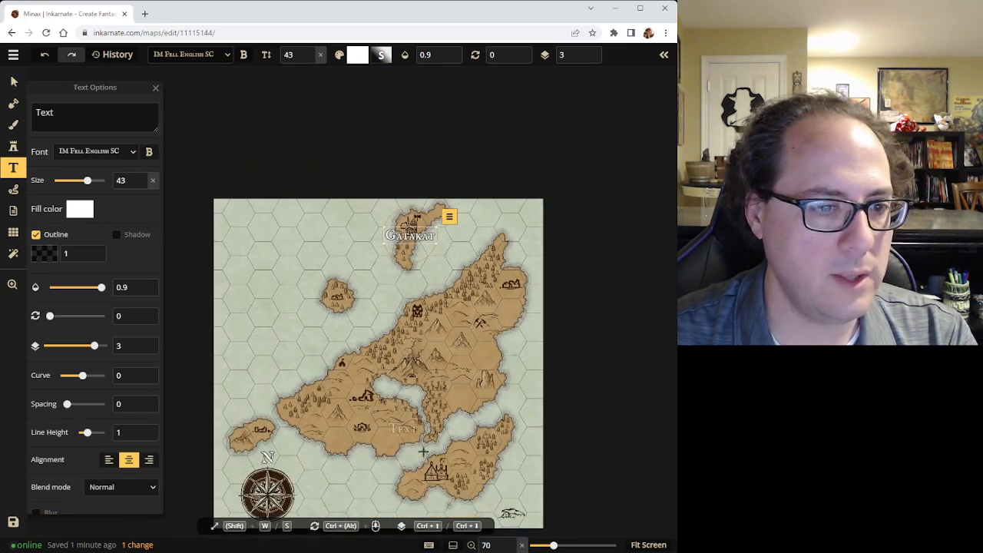
{"action": "left_click_drag", "start_coordinate": [90, 117], "coordinate": [30, 112]}
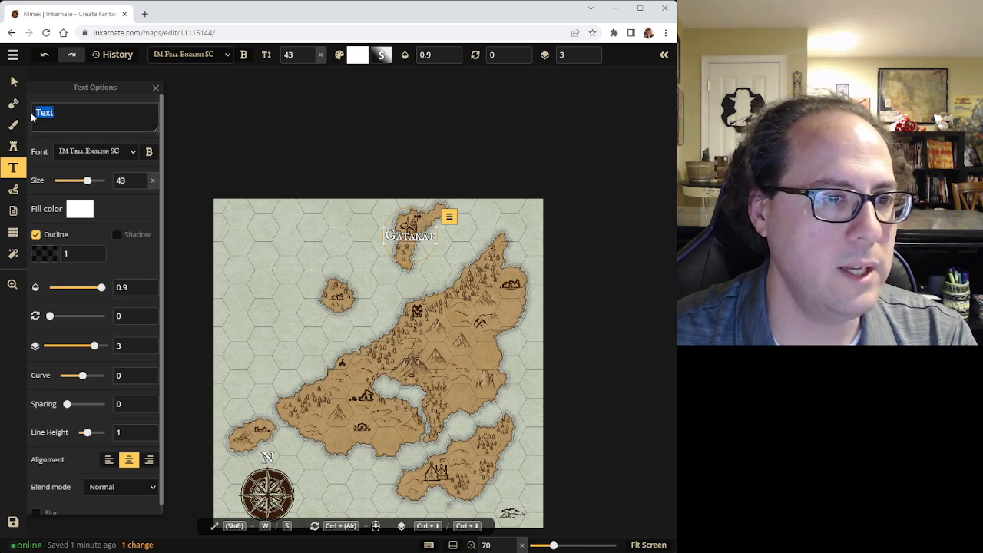
{"action": "left_click", "coordinate": [285, 263]}
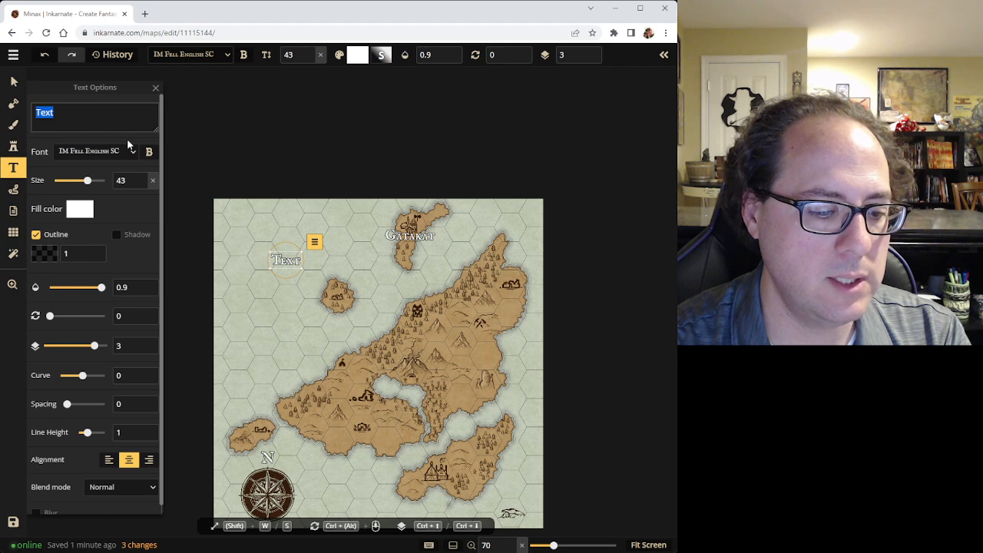
{"action": "type", "text": "T"}
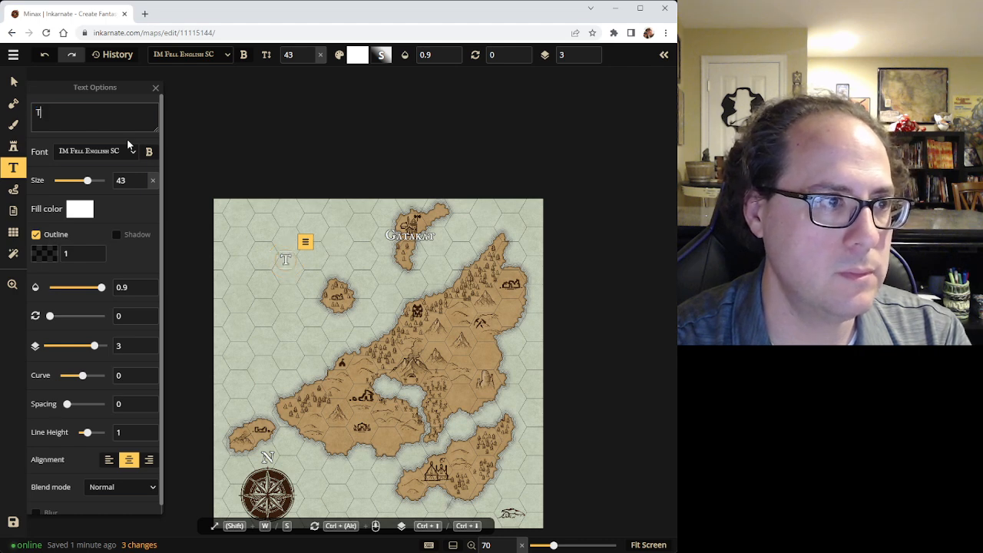
{"action": "type", "text": "hauna"}
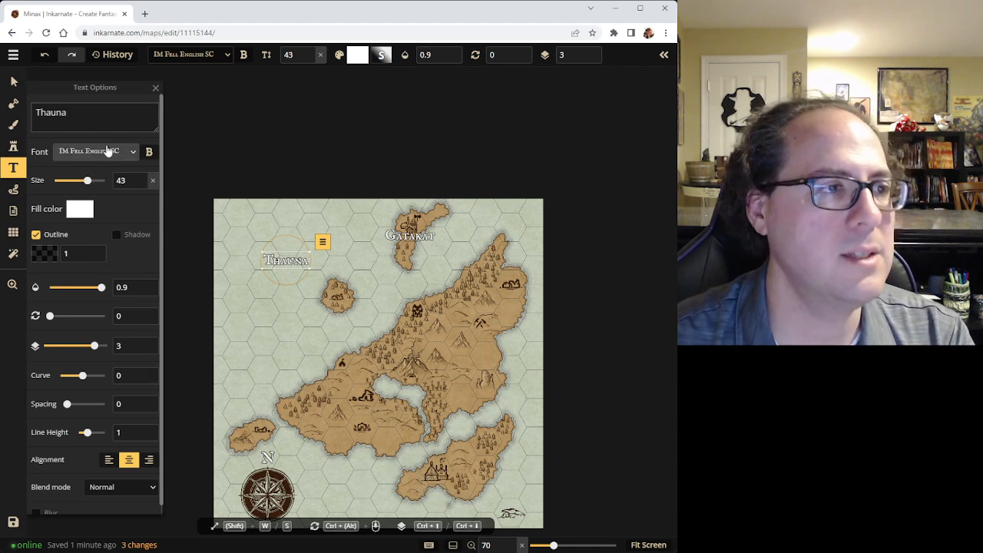
Change the label text to "Somnos" and place a size 43 label just below the settlement on the southern island
{"action": "left_click_drag", "start_coordinate": [87, 113], "coordinate": [30, 111]}
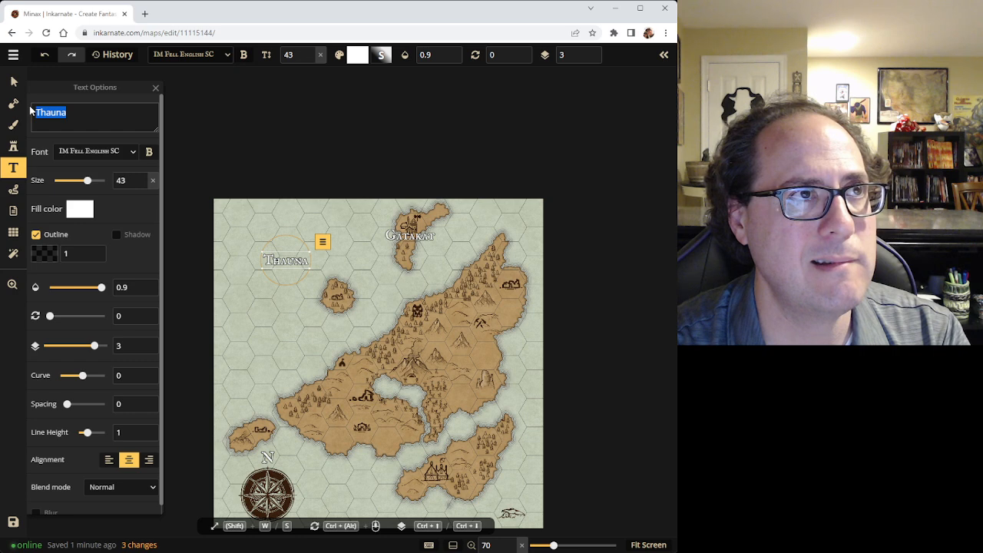
{"action": "type", "text": "Sa"}
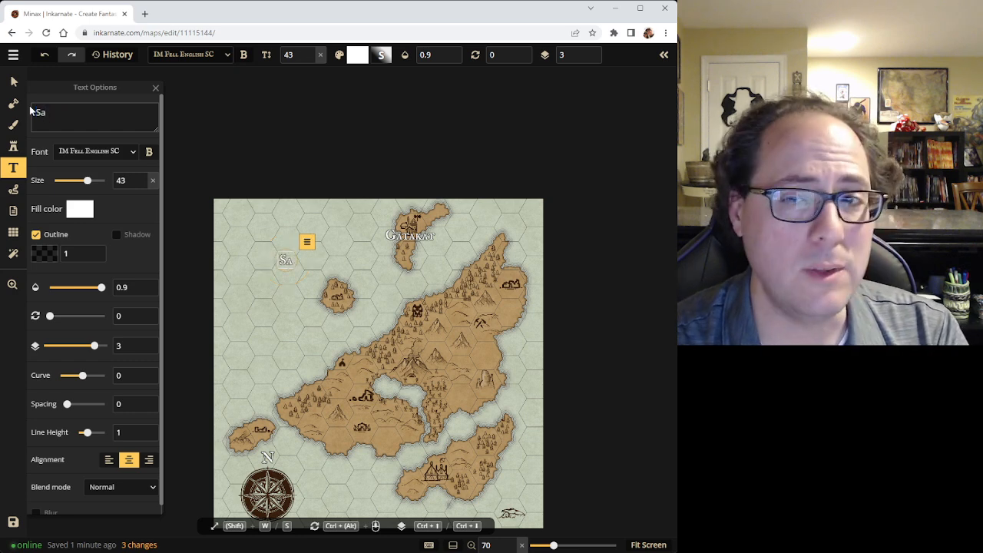
{"action": "key", "text": "BackSpace"}
{"action": "type", "text": "omnos"}
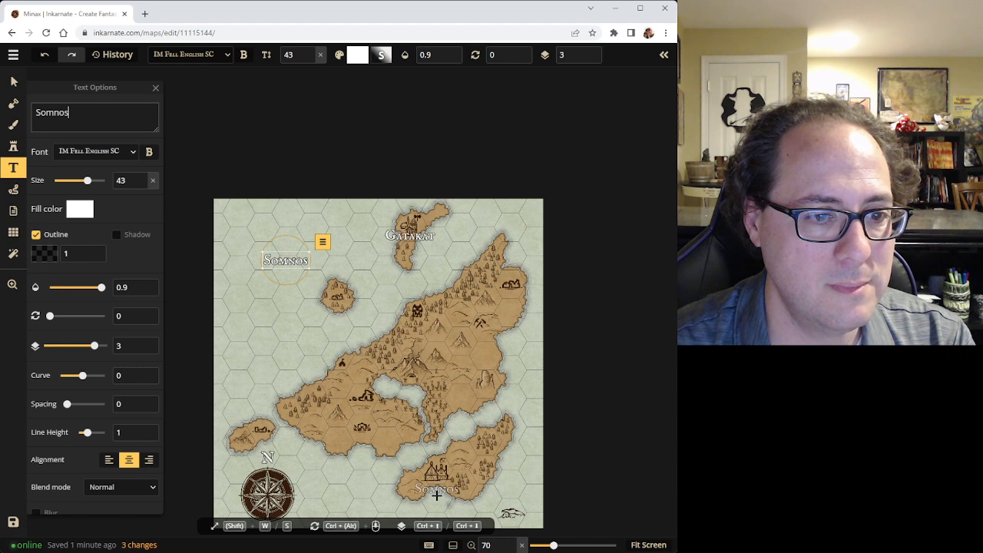
{"action": "left_click", "coordinate": [435, 491]}
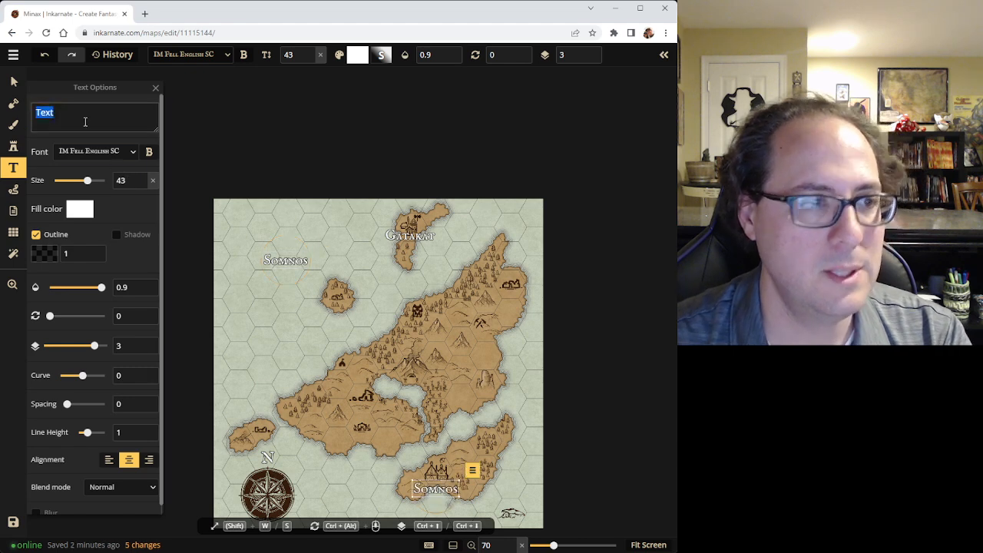
Delete the stray Somnos label from the sea in the map's northwest
{"action": "key", "text": "v"}
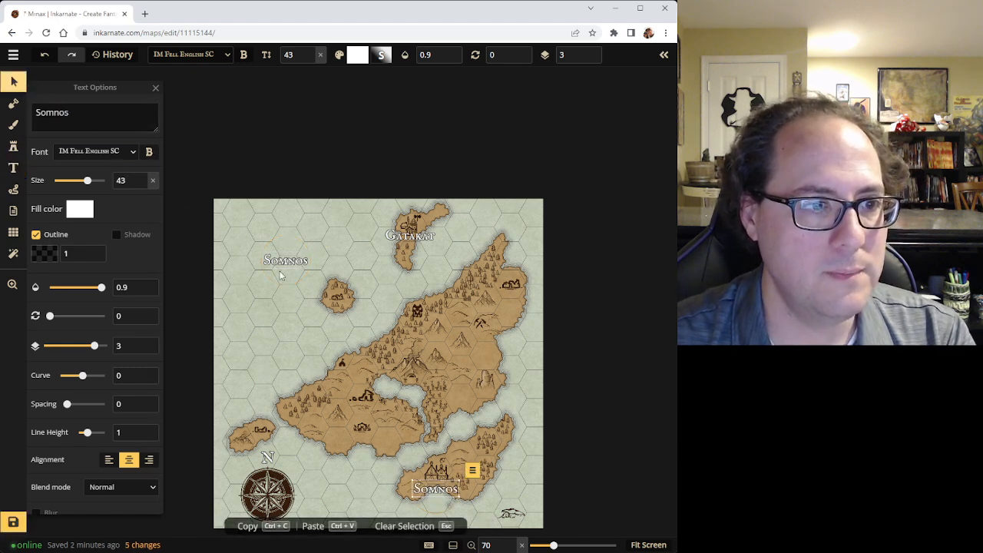
{"action": "left_click", "coordinate": [277, 258]}
{"action": "key", "text": "Delete"}
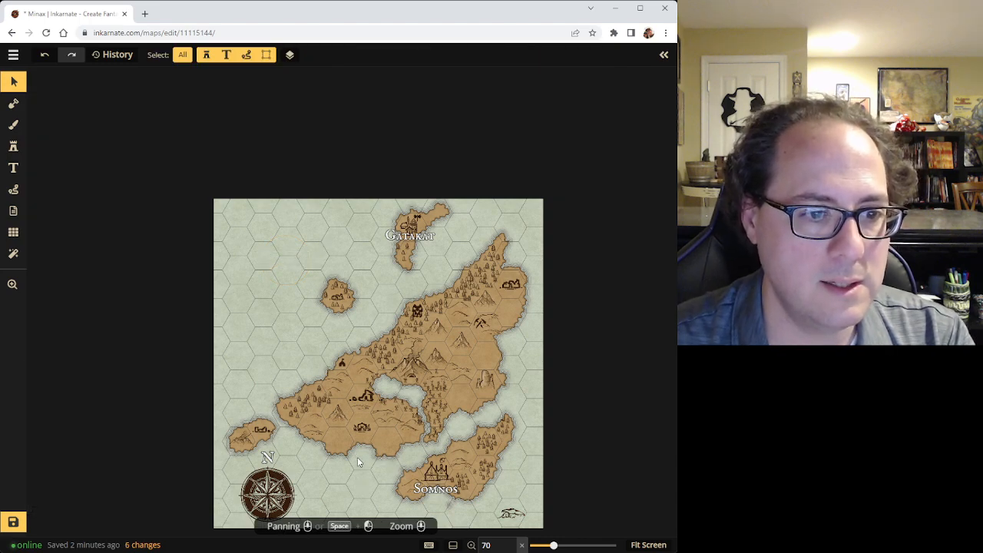
Place a title label reading "Minax" at size 83 in the sea west of the main island
{"action": "scroll", "coordinate": [354, 463], "scroll_direction": "up", "scroll_amount": 3}
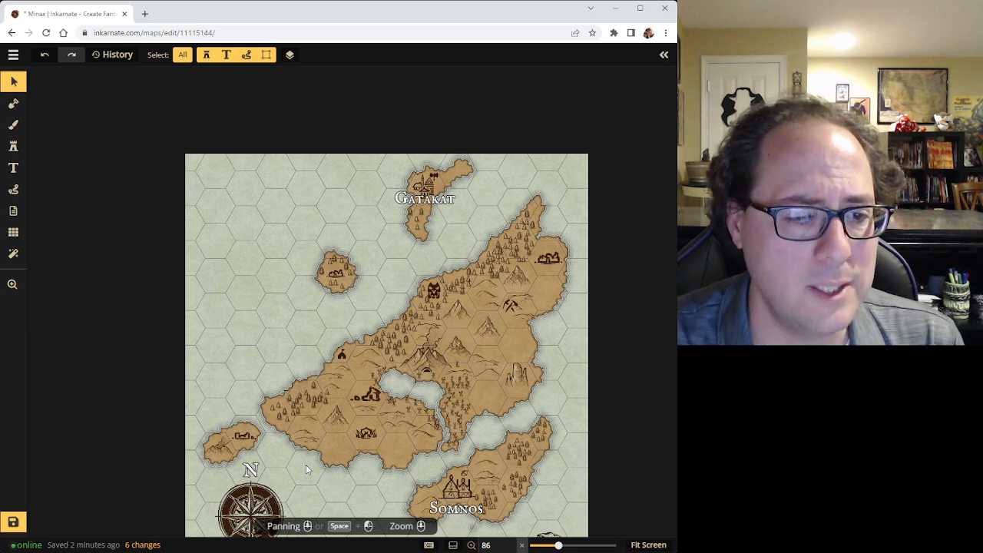
{"action": "left_click", "coordinate": [13, 168]}
{"action": "left_click", "coordinate": [69, 112]}
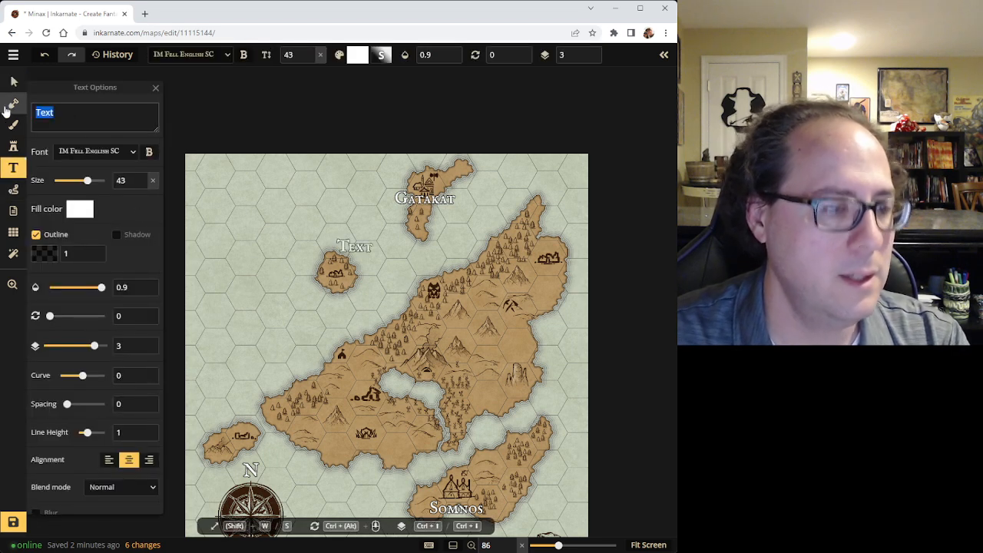
{"action": "type", "text": "Minax"}
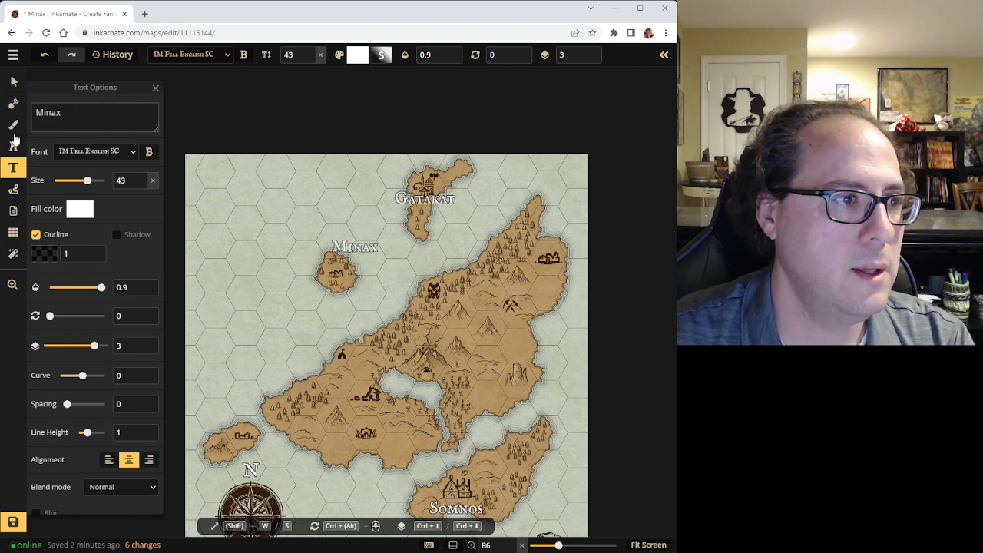
{"action": "left_click_drag", "start_coordinate": [87, 180], "coordinate": [96, 179]}
{"action": "left_click", "coordinate": [271, 319]}
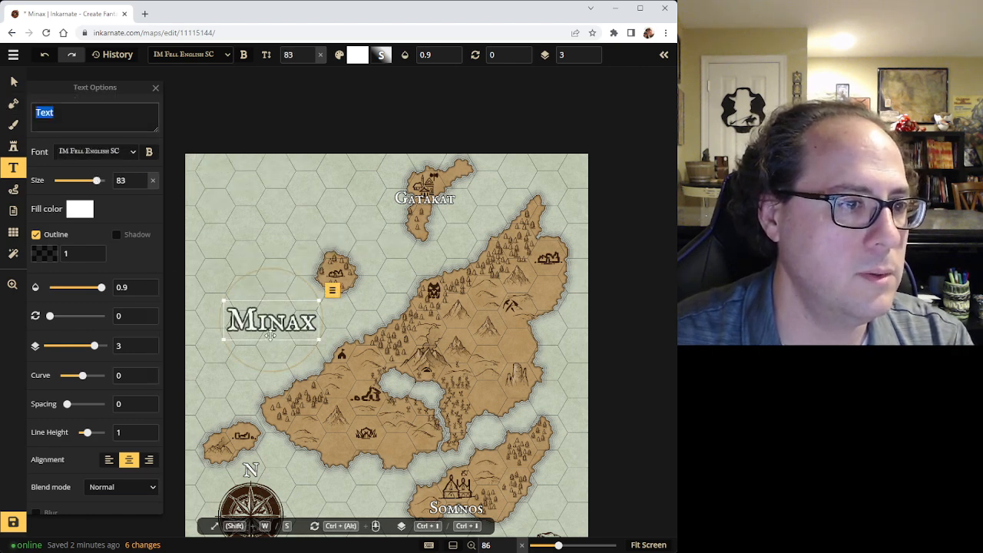
Place a parchment scroll banner stamp in the map's northwest corner and enlarge it to size 361, keeping only that copy
{"action": "left_click", "coordinate": [13, 146]}
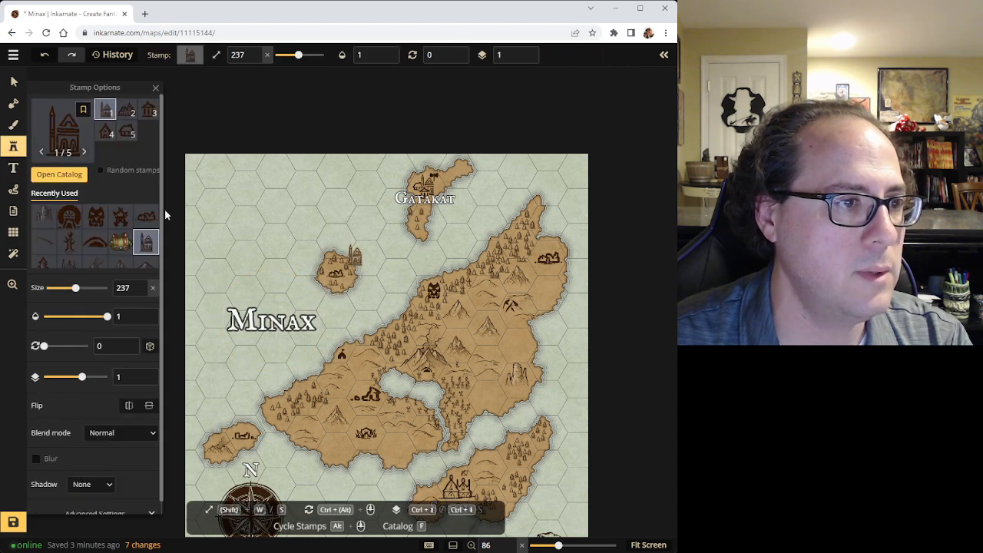
{"action": "left_click", "coordinate": [61, 174]}
{"action": "scroll", "coordinate": [257, 350], "scroll_direction": "up", "scroll_amount": 3}
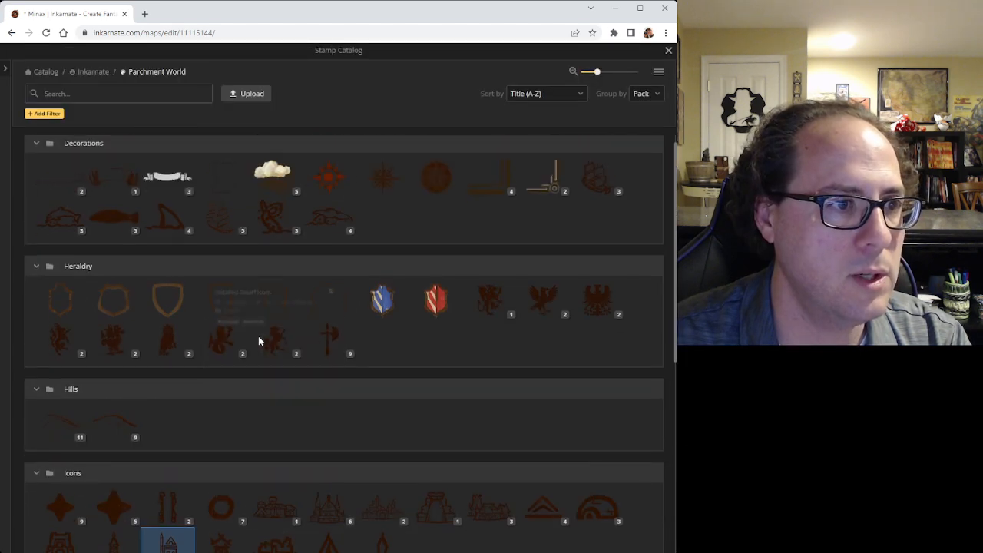
{"action": "left_click", "coordinate": [103, 197]}
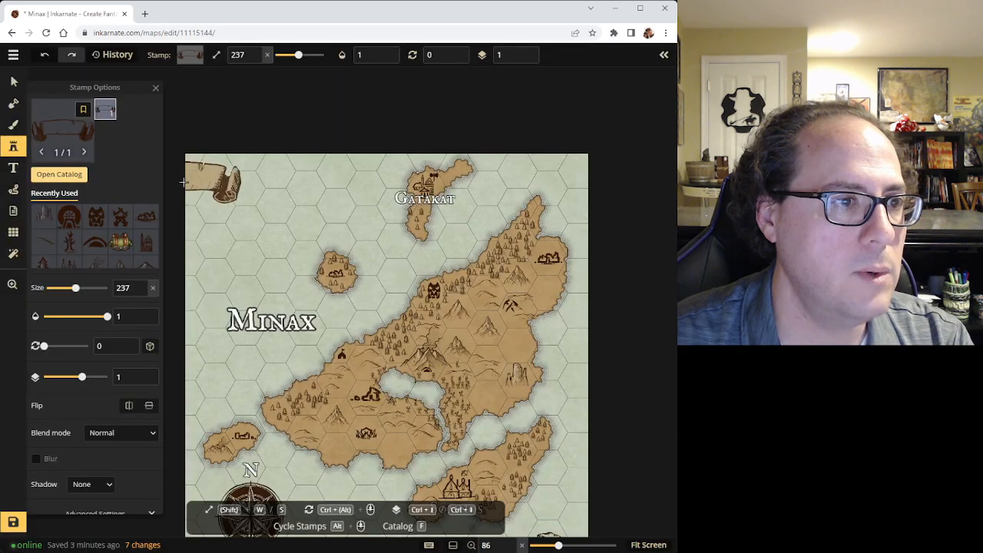
{"action": "left_click", "coordinate": [262, 189]}
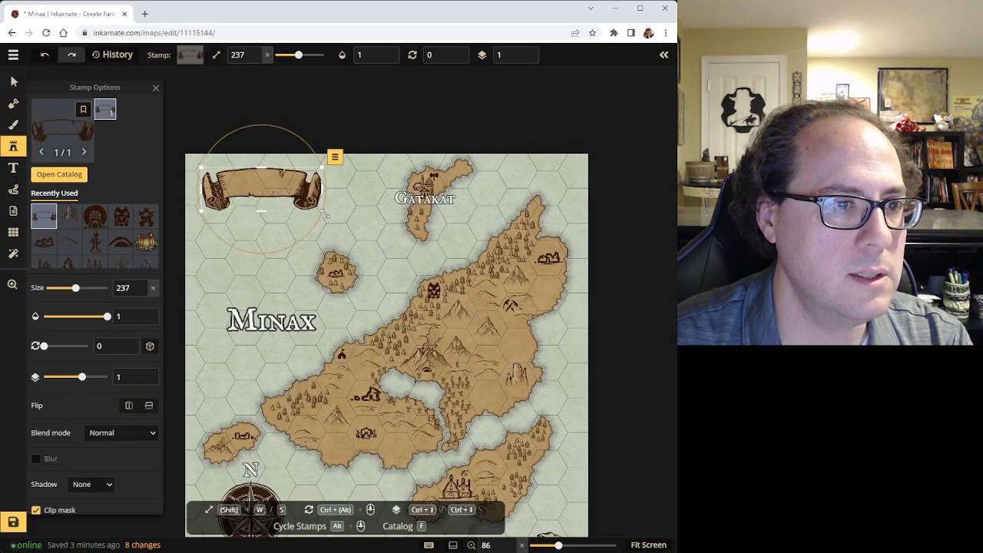
{"action": "mouse_move", "coordinate": [321, 212]}
{"action": "left_mouse_down"}
{"action": "mouse_move", "coordinate": [377, 247]}
{"action": "mouse_move", "coordinate": [333, 202]}
{"action": "mouse_move", "coordinate": [332, 212]}
{"action": "left_mouse_up"}
{"action": "left_click", "coordinate": [280, 326]}
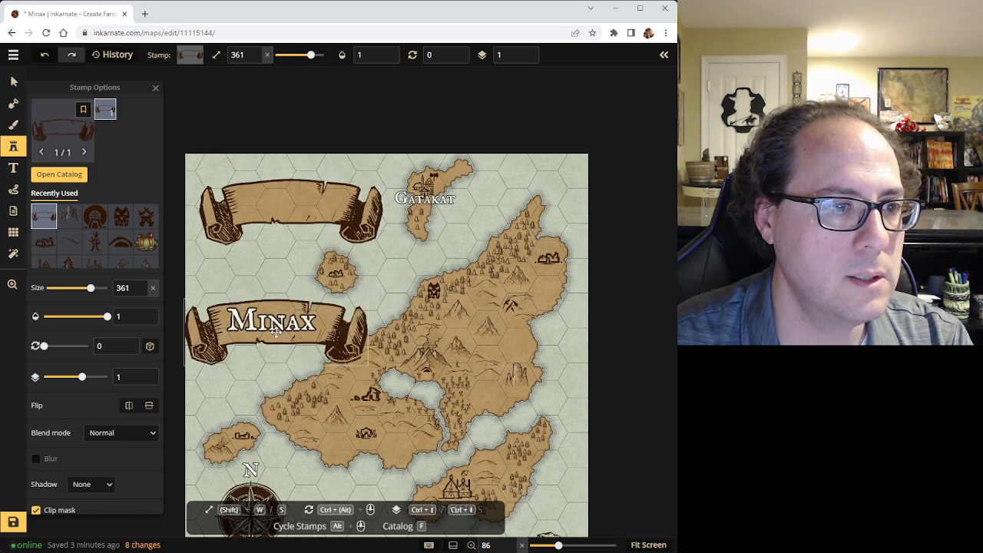
{"action": "key", "text": "Delete"}
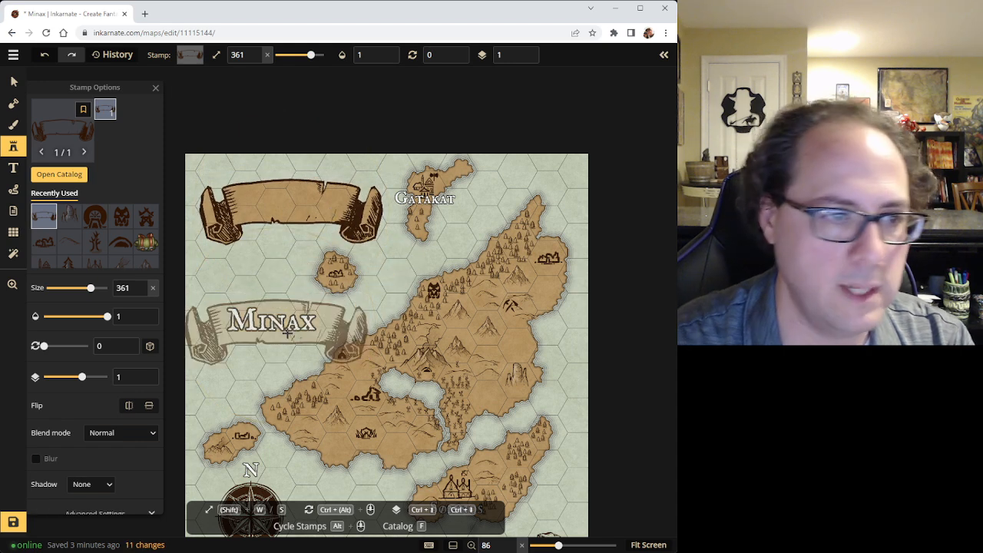
Move the Minax title onto the center of the scroll banner
{"action": "left_click", "coordinate": [14, 80]}
{"action": "left_click", "coordinate": [281, 323]}
{"action": "left_click_drag", "start_coordinate": [281, 322], "coordinate": [300, 205]}
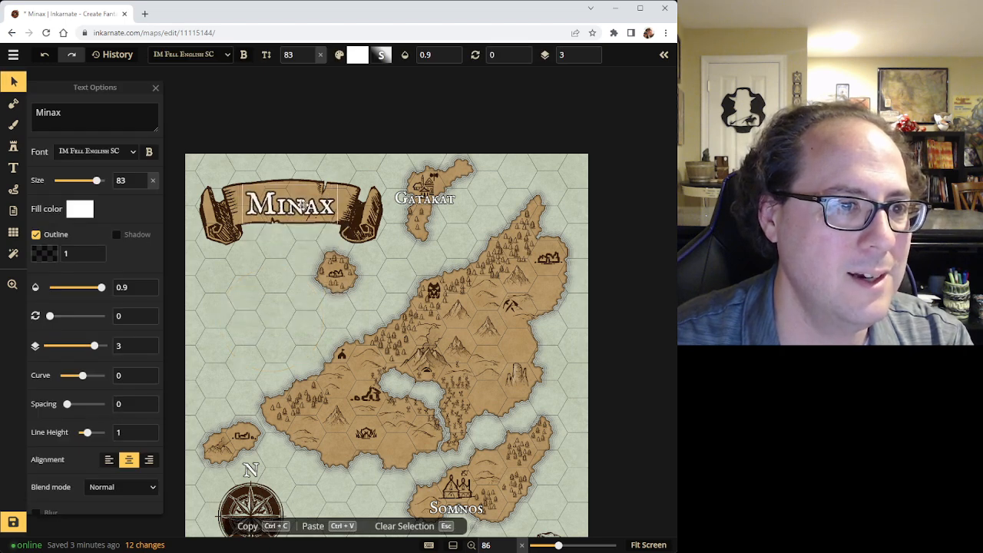
{"action": "left_click", "coordinate": [306, 330]}
Set up a number label reading "1" at size 67 and place it on the northern island near the Gatakat label
{"action": "scroll", "coordinate": [308, 324], "scroll_direction": "up", "scroll_amount": 1}
{"action": "scroll", "coordinate": [309, 299], "scroll_direction": "down", "scroll_amount": 3}
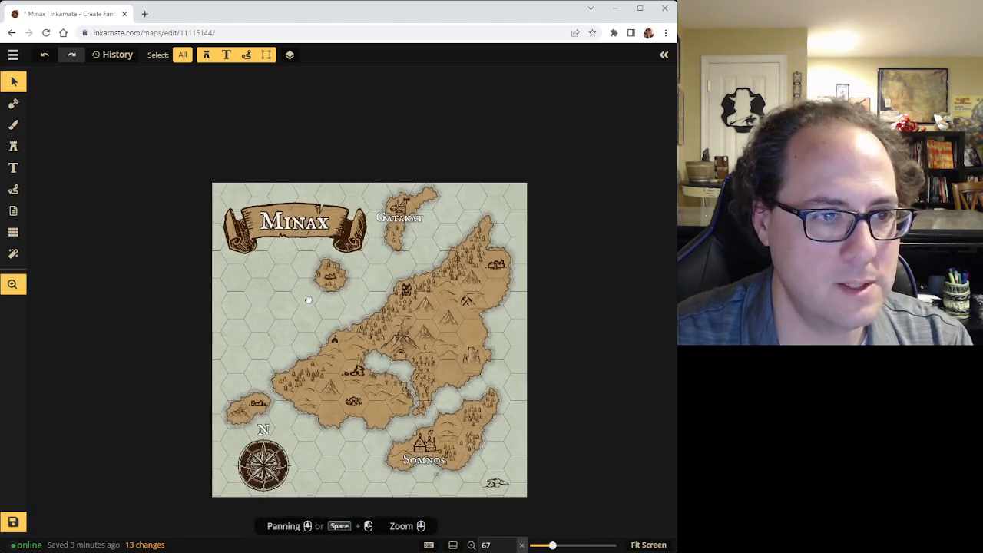
{"action": "left_click_drag", "start_coordinate": [310, 301], "coordinate": [304, 259]}
{"action": "scroll", "coordinate": [304, 262], "scroll_direction": "up", "scroll_amount": 1}
{"action": "scroll", "coordinate": [304, 261], "scroll_direction": "up", "scroll_amount": 1}
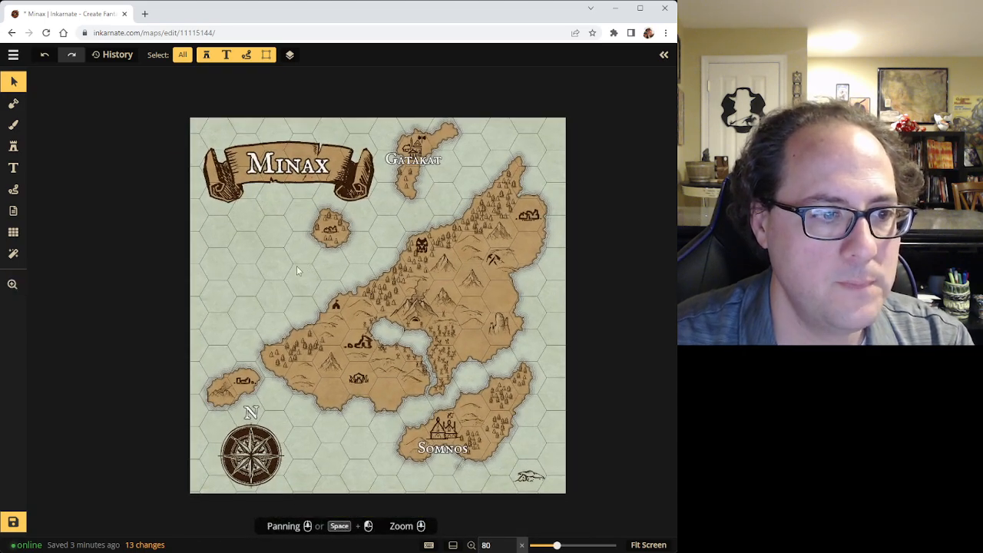
{"action": "left_click", "coordinate": [17, 172]}
{"action": "left_click_drag", "start_coordinate": [68, 115], "coordinate": [18, 109]}
{"action": "type", "text": "1"}
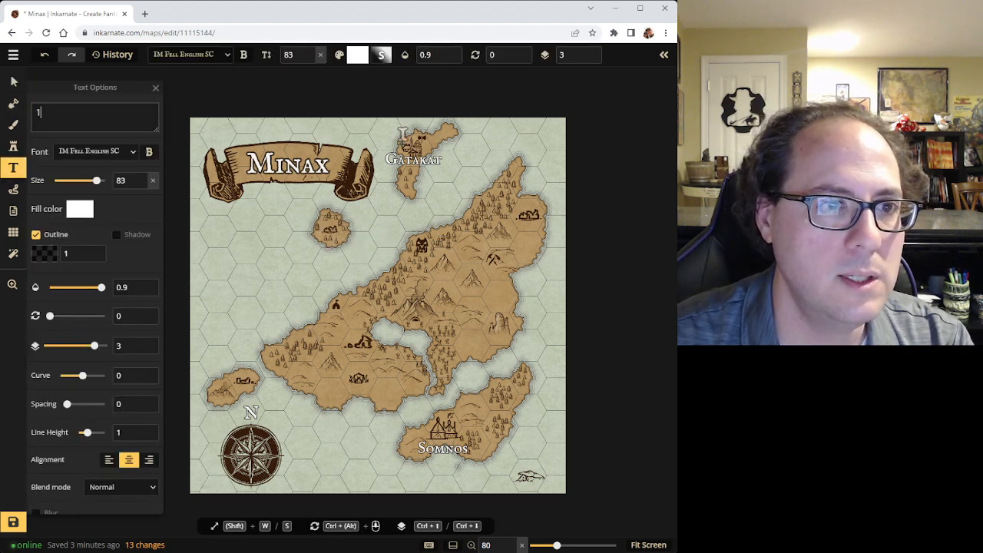
{"action": "left_click", "coordinate": [311, 61]}
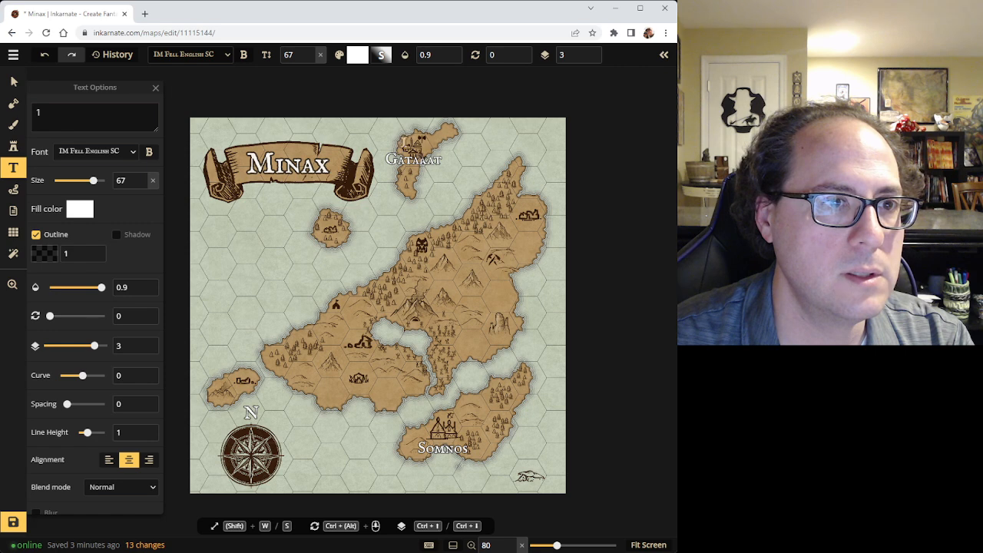
{"action": "left_click_drag", "start_coordinate": [439, 153], "coordinate": [444, 157]}
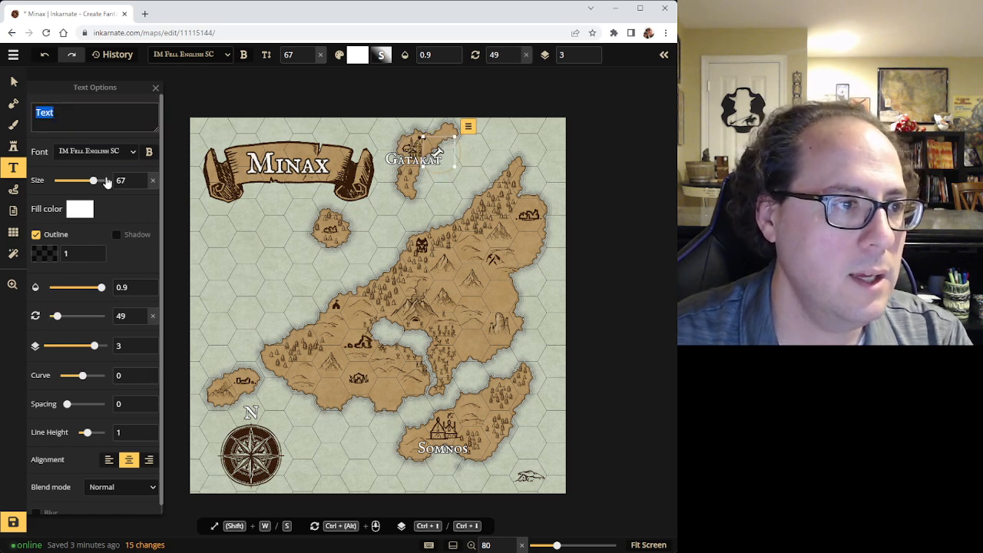
Reset the number label's rotation to 0
{"action": "left_click", "coordinate": [515, 59]}
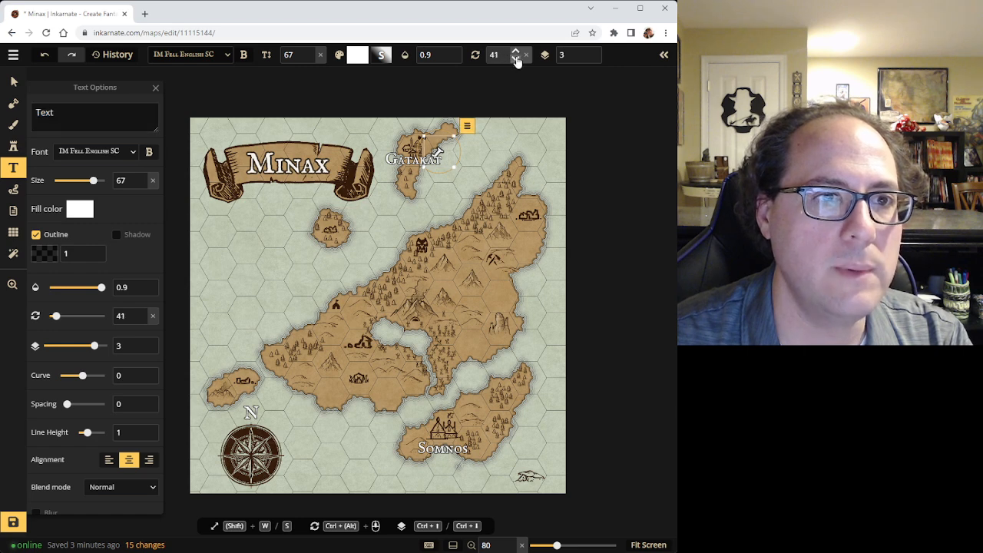
{"action": "left_click_drag", "start_coordinate": [515, 59], "coordinate": [517, 61]}
{"action": "left_click", "coordinate": [516, 61]}
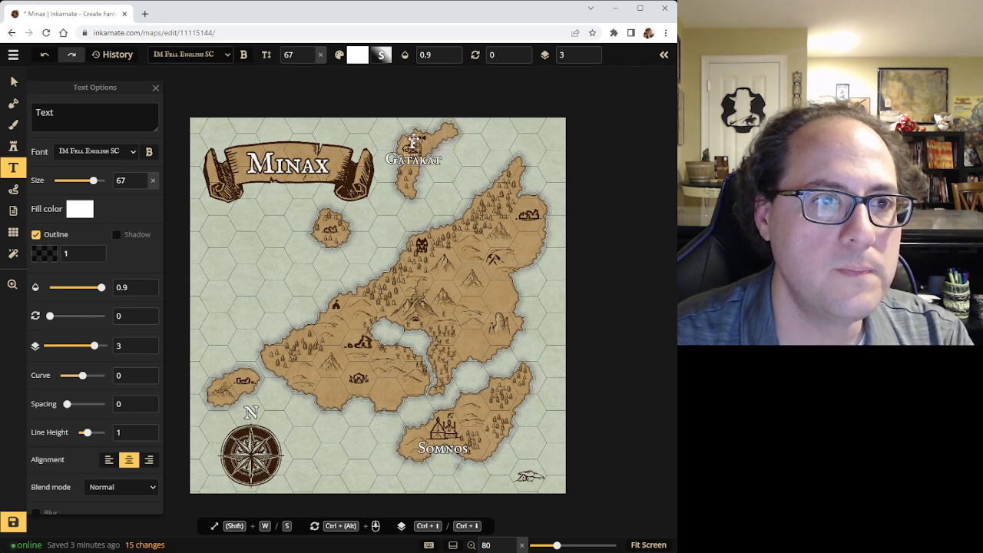
Place size 67 "2" labels at the upper left of the Gatakat city and of the Somnos settlement
{"action": "left_click", "coordinate": [400, 130]}
{"action": "type", "text": "2"}
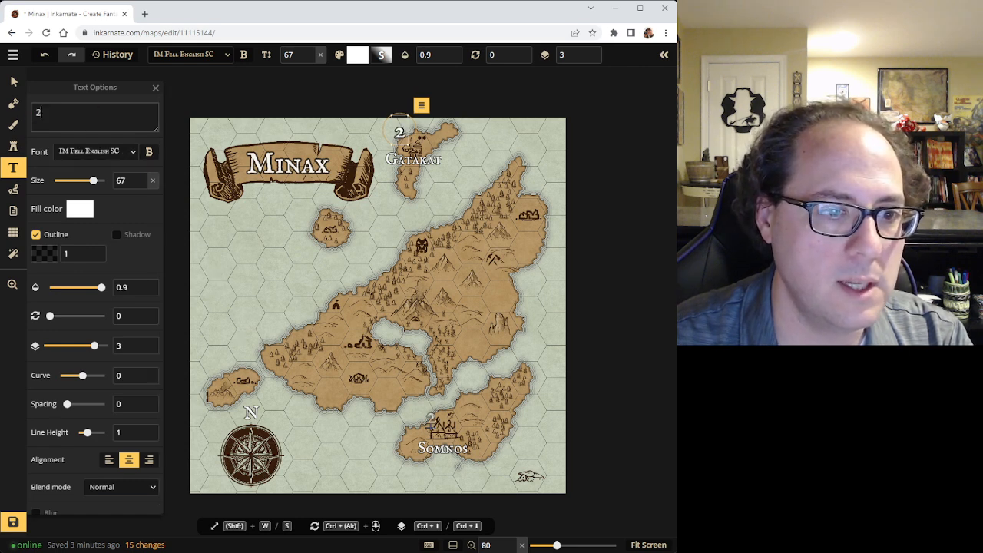
{"action": "left_click", "coordinate": [428, 418]}
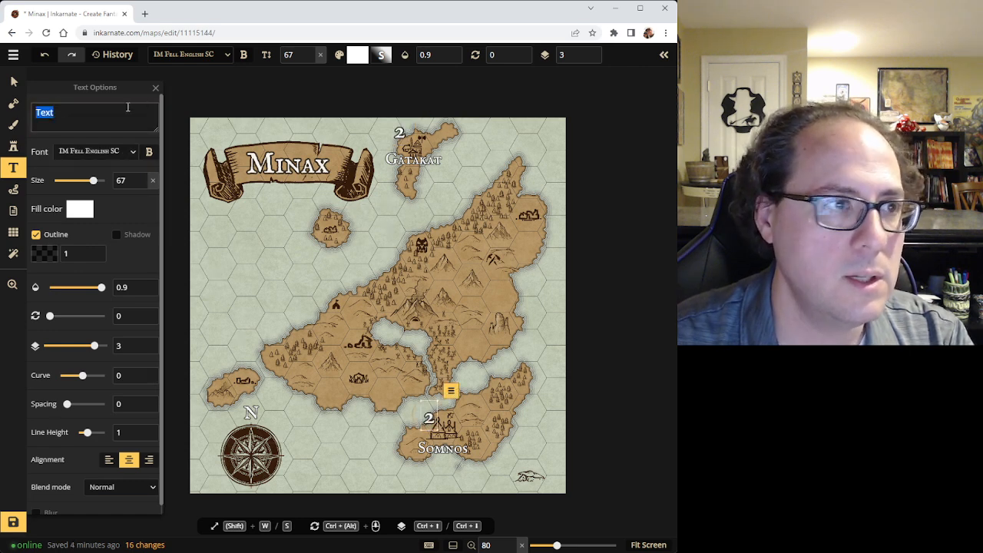
Change the number label beside Gatakat on the northern island to "1"
{"action": "left_click", "coordinate": [17, 84]}
{"action": "left_click", "coordinate": [397, 134]}
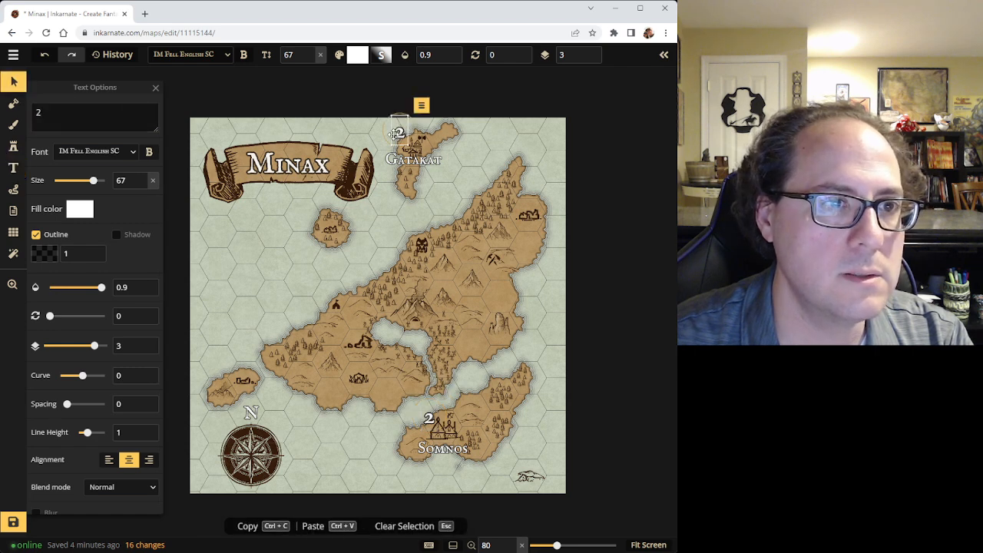
{"action": "left_click", "coordinate": [47, 114]}
{"action": "key", "text": "BackSpace"}
{"action": "type", "text": "1"}
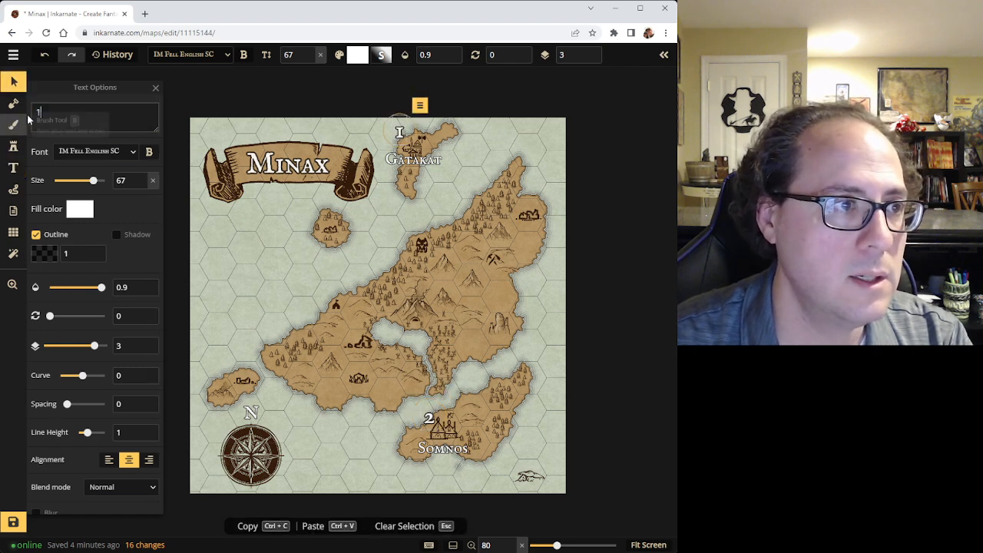
{"action": "key", "text": "Return"}
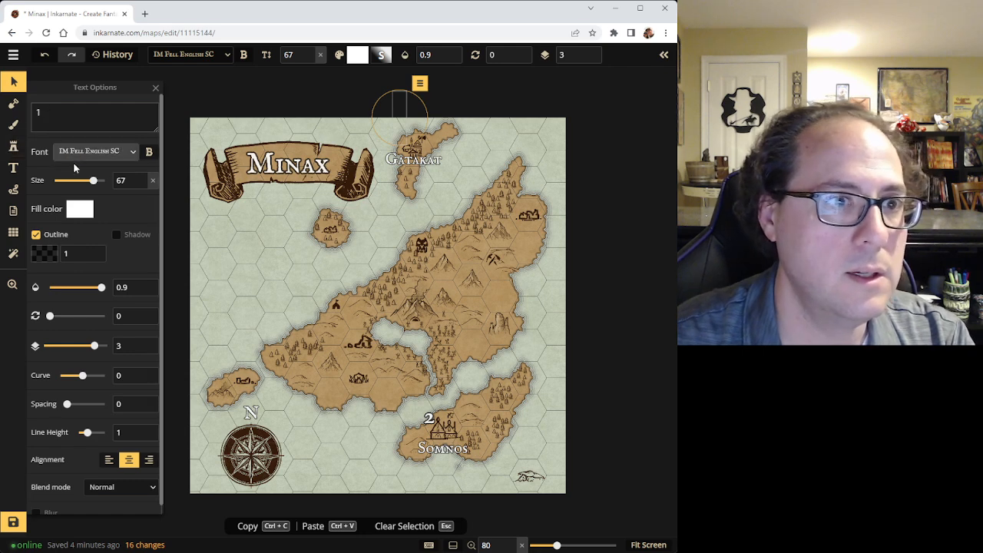
{"action": "key", "text": "BackSpace"}
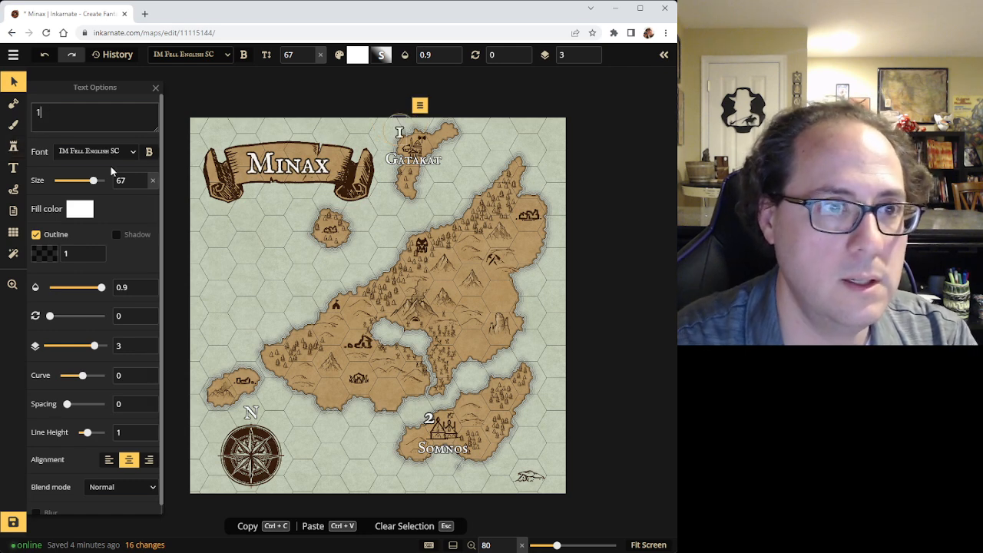
{"action": "left_click", "coordinate": [266, 290]}
Place size 67 number labels on the two small islands: "4" on the northwestern one and "5" on the southwestern one
{"action": "left_click", "coordinate": [13, 168]}
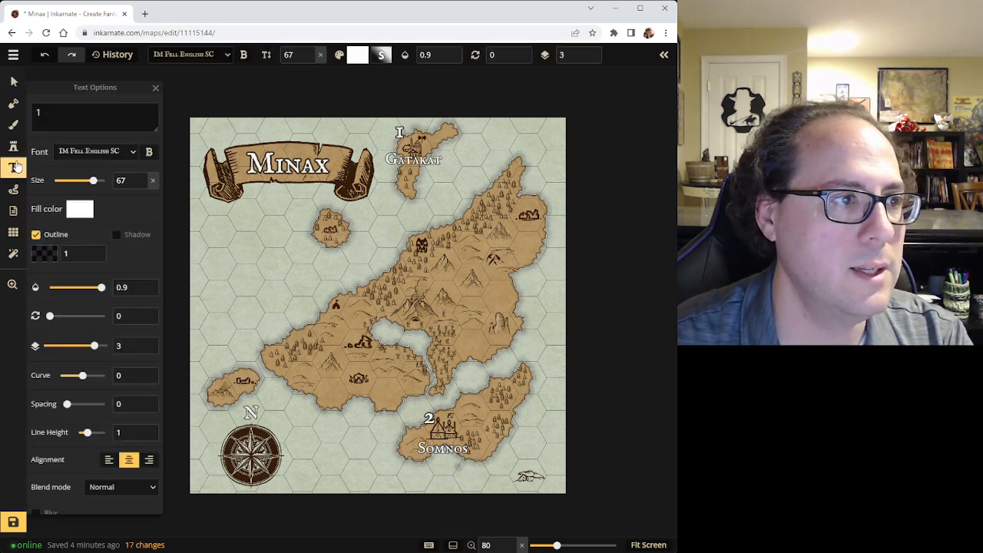
{"action": "key", "text": "BackSpace"}
{"action": "type", "text": "3"}
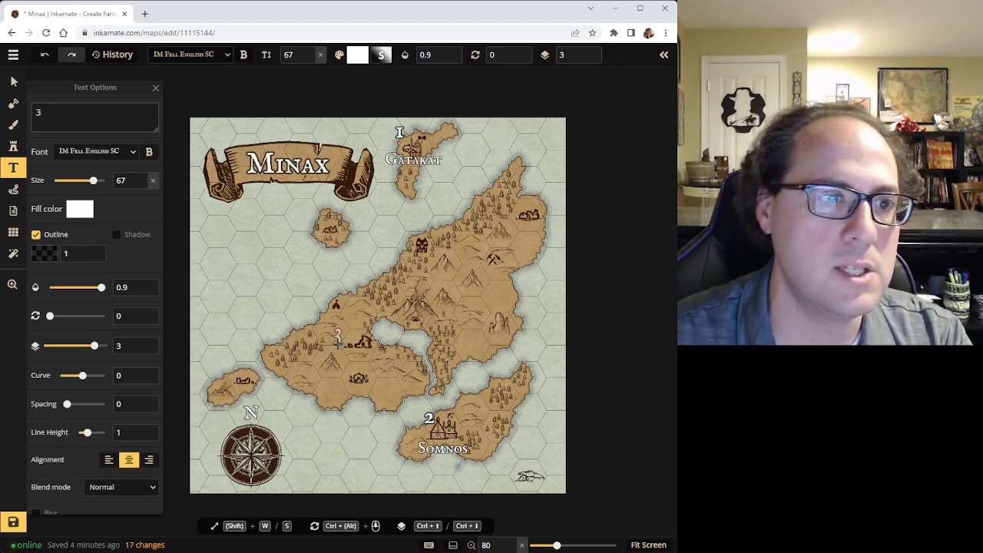
{"action": "left_click", "coordinate": [315, 217]}
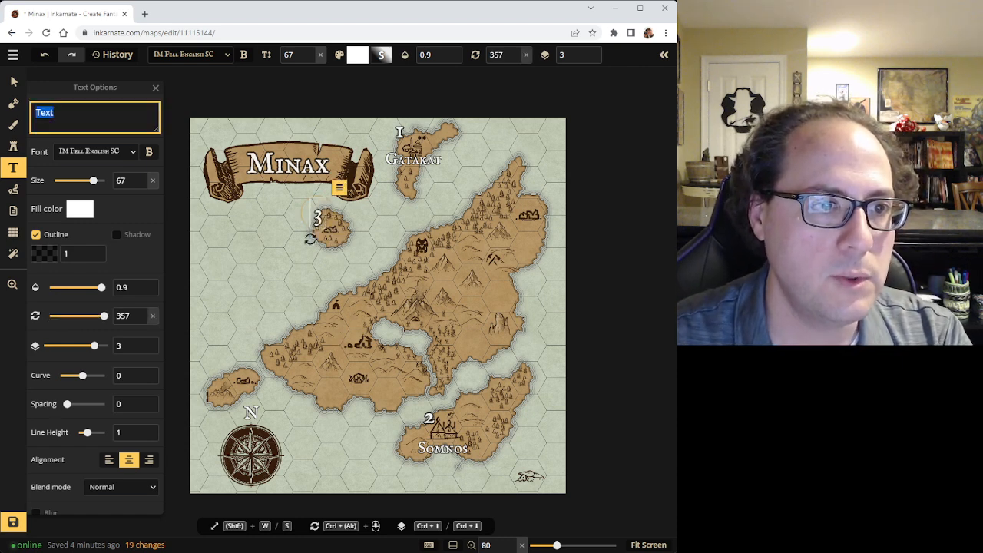
{"action": "type", "text": "4"}
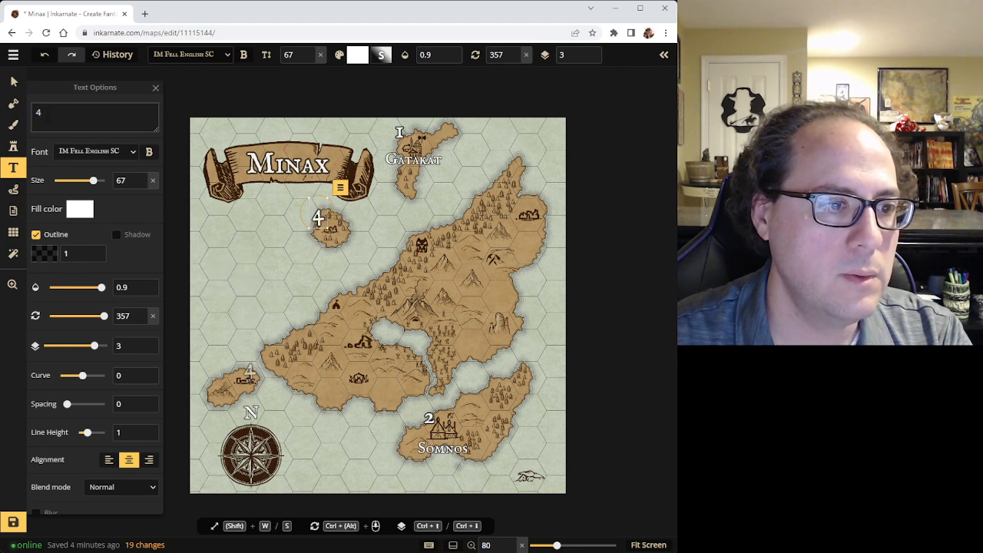
{"action": "left_click", "coordinate": [245, 365]}
{"action": "type", "text": "5"}
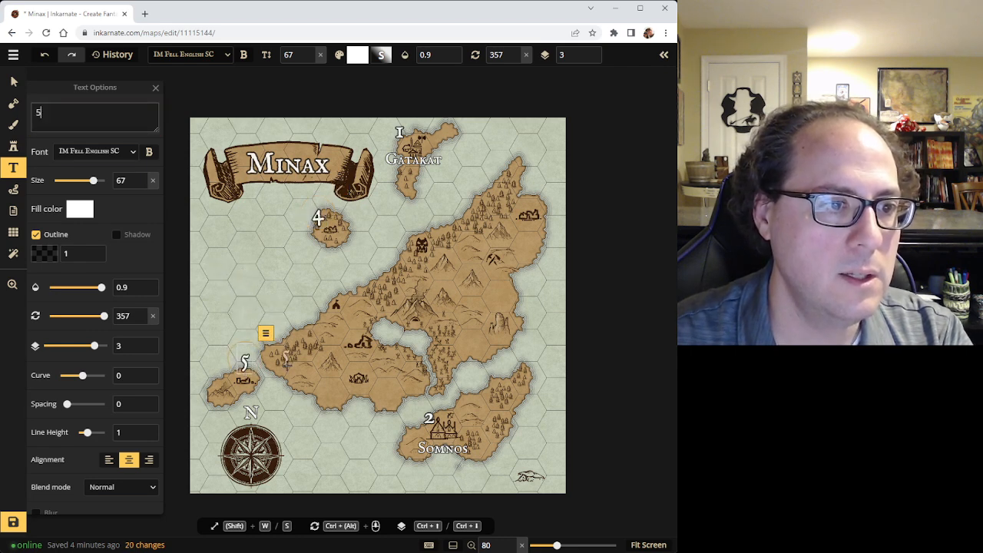
Renumber the small northwestern island's label to "3" and the southwestern island's label to "4"
{"action": "left_click", "coordinate": [13, 81]}
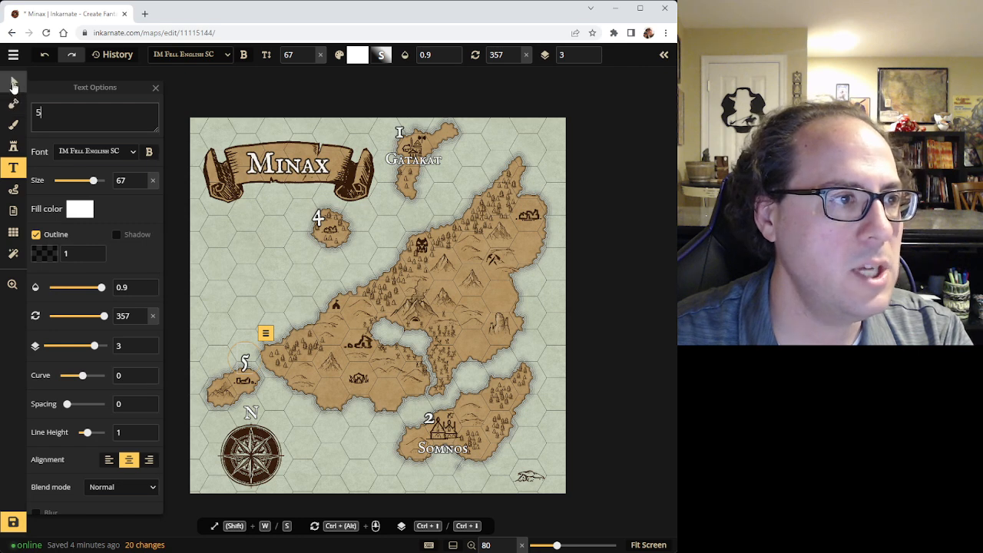
{"action": "left_click", "coordinate": [244, 361]}
{"action": "left_click", "coordinate": [317, 218]}
{"action": "left_click", "coordinate": [58, 112]}
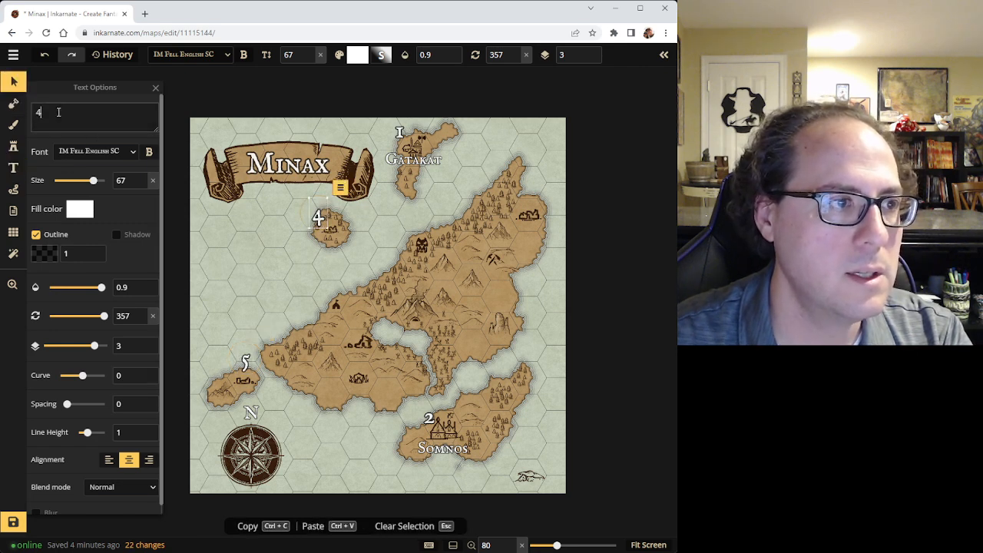
{"action": "type", "text": "3"}
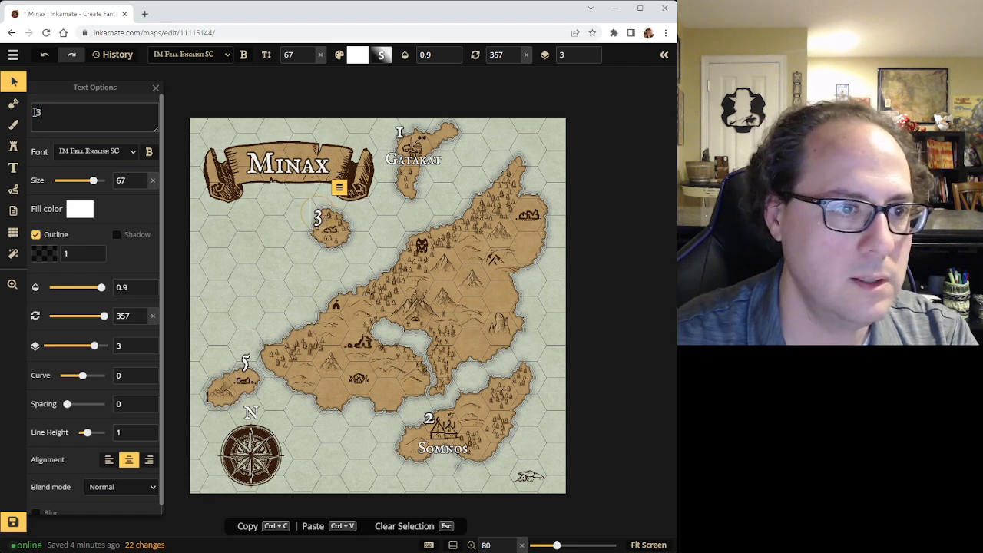
{"action": "left_click", "coordinate": [259, 239]}
{"action": "left_click", "coordinate": [246, 364]}
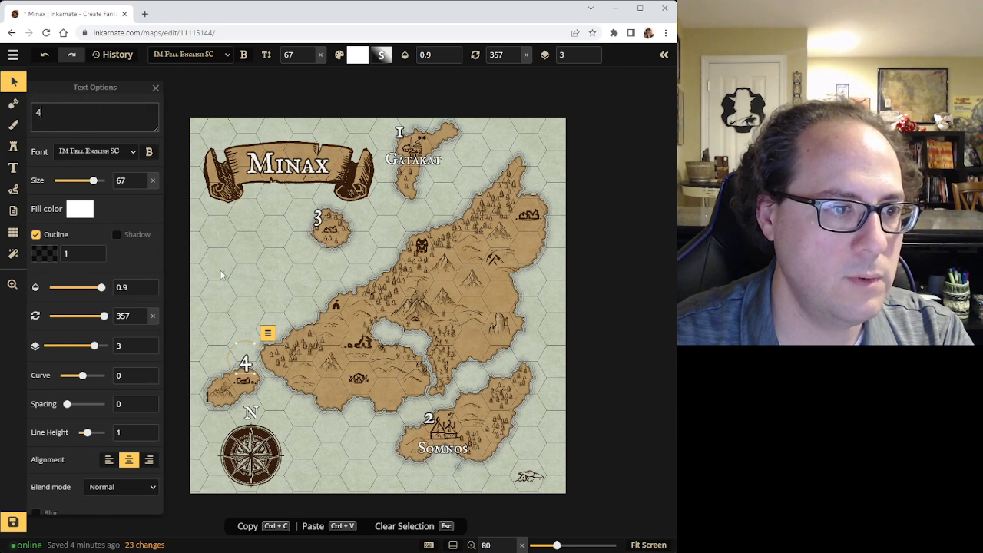
{"action": "type", "text": "4"}
{"action": "left_click", "coordinate": [222, 269]}
Label the western mainland sites: "5" below the southern settlement, "6" above the ruins and "7" off the northwestern coast by the camp
{"action": "left_click", "coordinate": [20, 169]}
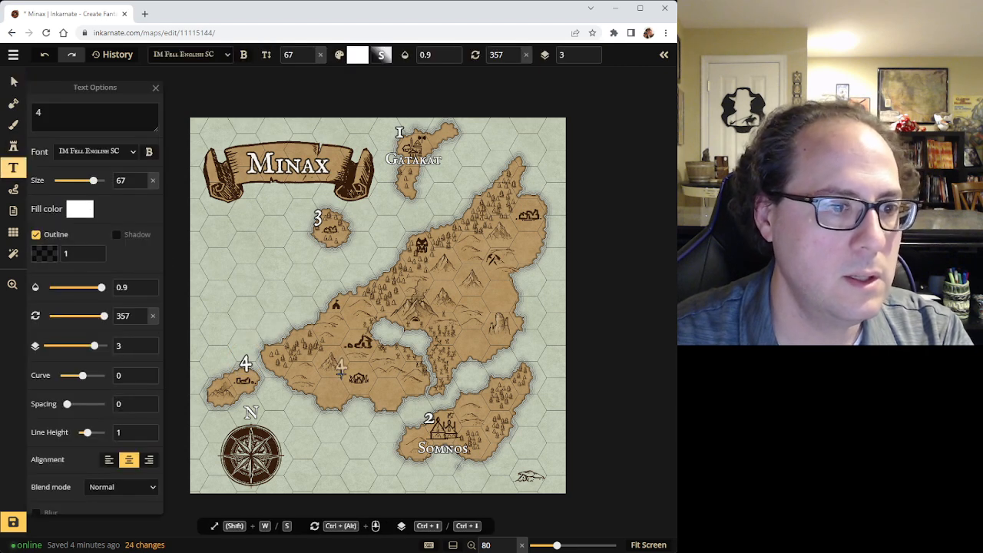
{"action": "left_click", "coordinate": [358, 396]}
{"action": "type", "text": "5"}
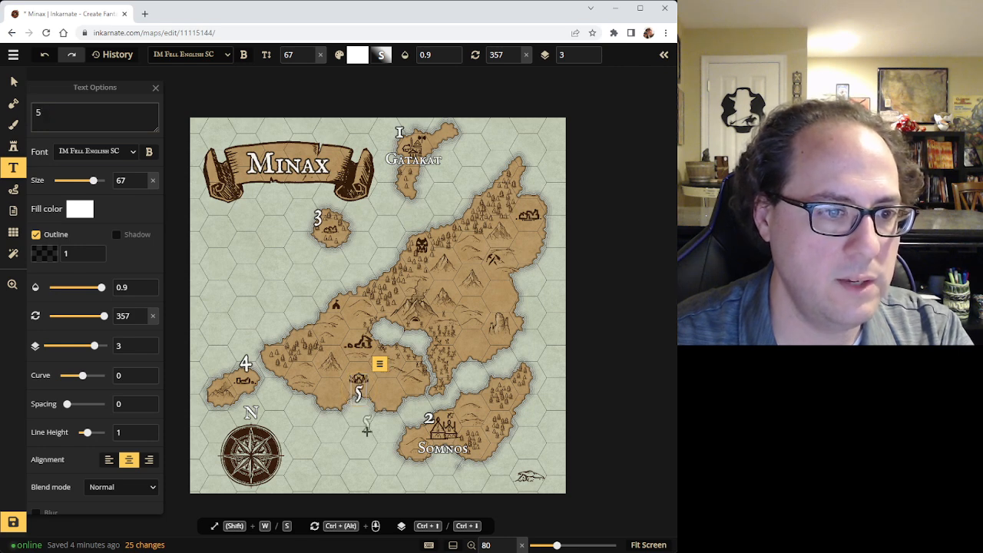
{"action": "left_click", "coordinate": [353, 332]}
{"action": "type", "text": "6"}
{"action": "left_click", "coordinate": [326, 297]}
{"action": "type", "text": "7"}
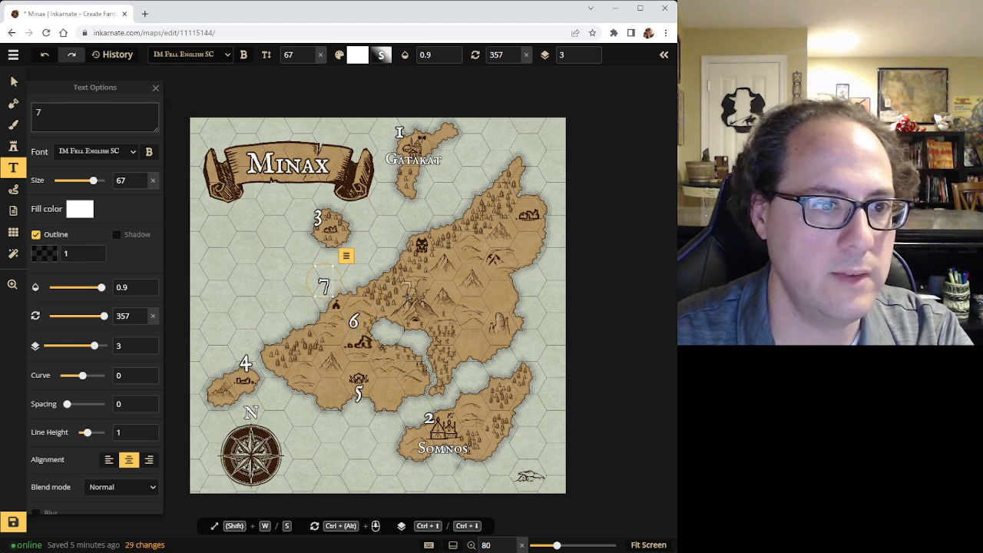
Place number labels "8" below the volcano, "9" beside the rock towers on the east coast and "10" above the northern forest lair
{"action": "left_click", "coordinate": [417, 338]}
{"action": "type", "text": "8"}
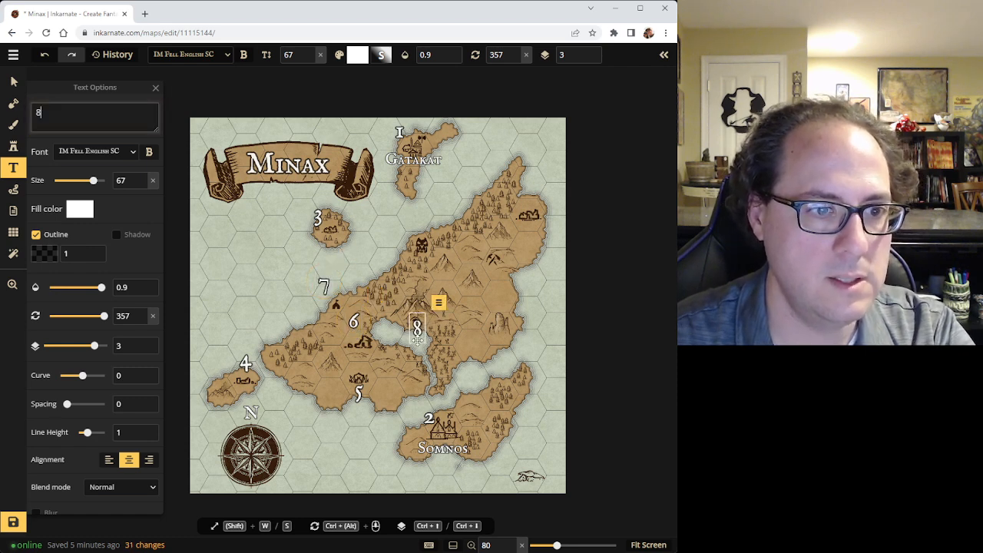
{"action": "left_click", "coordinate": [516, 347]}
{"action": "type", "text": "9"}
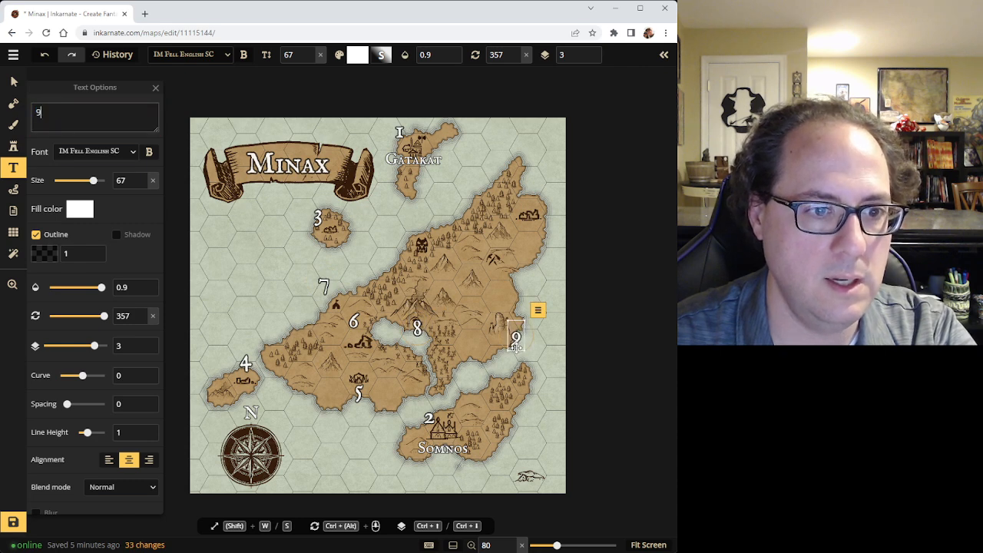
{"action": "left_click", "coordinate": [414, 235]}
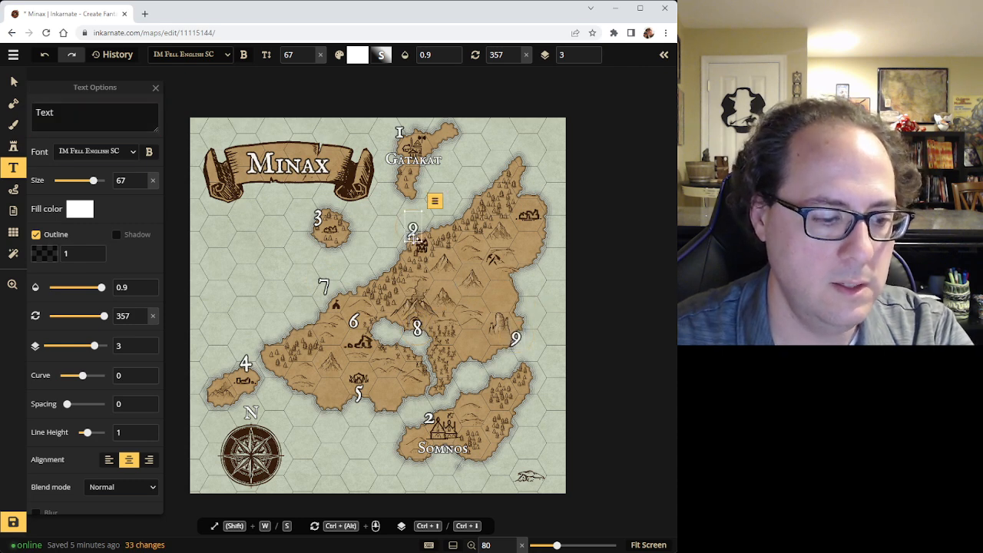
{"action": "type", "text": "10"}
Place number labels "11" east of the mine and "12" above the northeastern ruins, clearing the stray label in the western sea
{"action": "left_click", "coordinate": [519, 261]}
{"action": "type", "text": "11"}
{"action": "left_click", "coordinate": [542, 206]}
{"action": "type", "text": "12"}
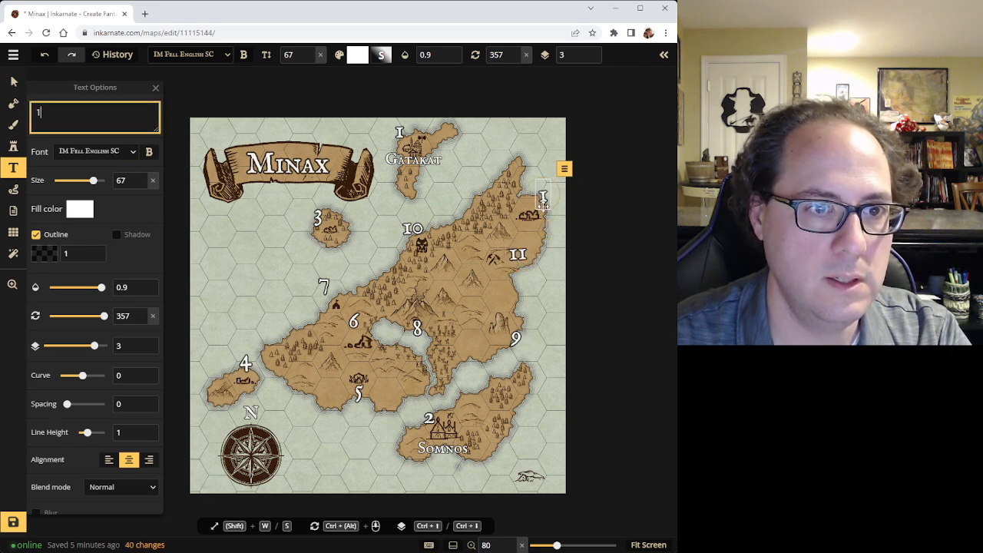
{"action": "left_click", "coordinate": [285, 283]}
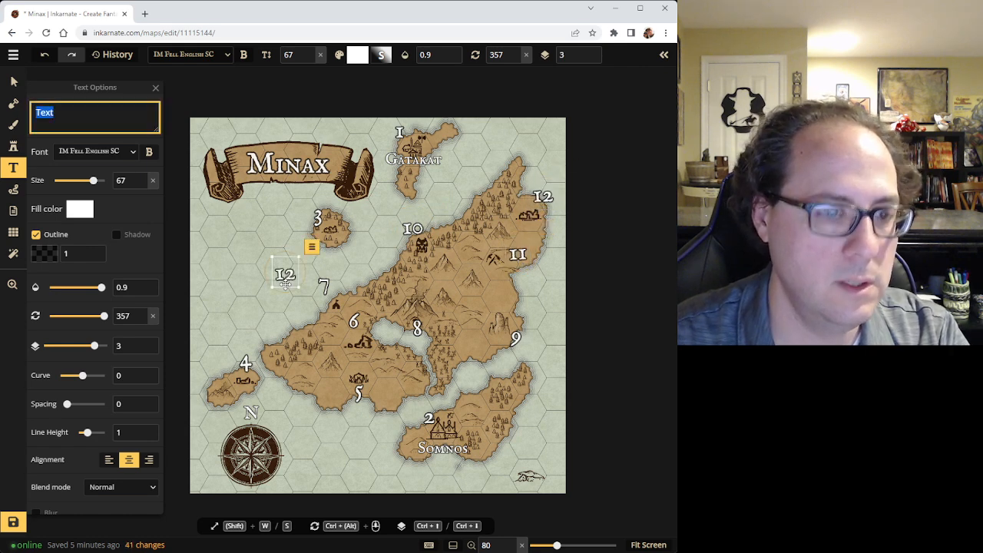
{"action": "key", "text": "BackSpace"}
Nudge the "7", "4" and "6" labels closer to the icons they mark
{"action": "left_click", "coordinate": [13, 80]}
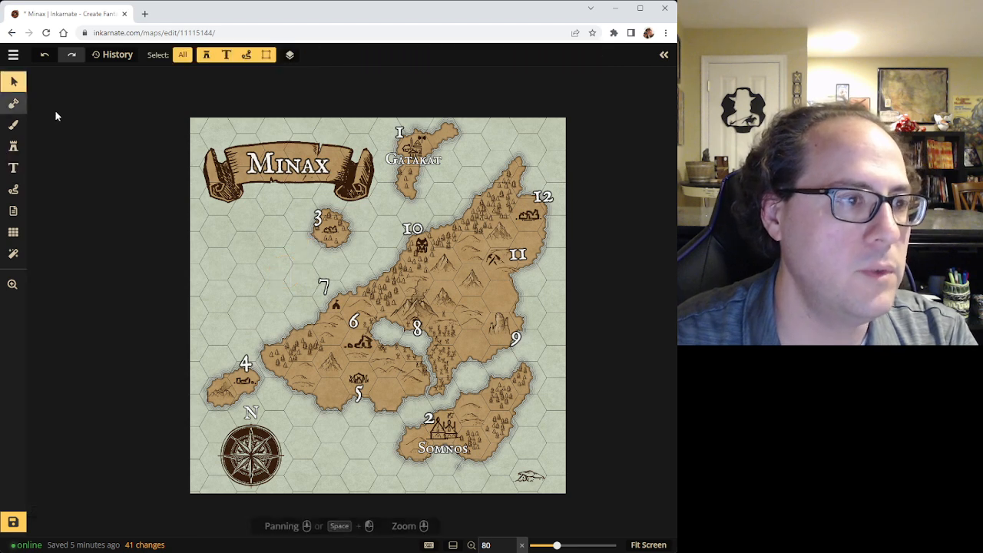
{"action": "left_click_drag", "start_coordinate": [323, 286], "coordinate": [324, 292]}
{"action": "left_click_drag", "start_coordinate": [245, 364], "coordinate": [242, 364]}
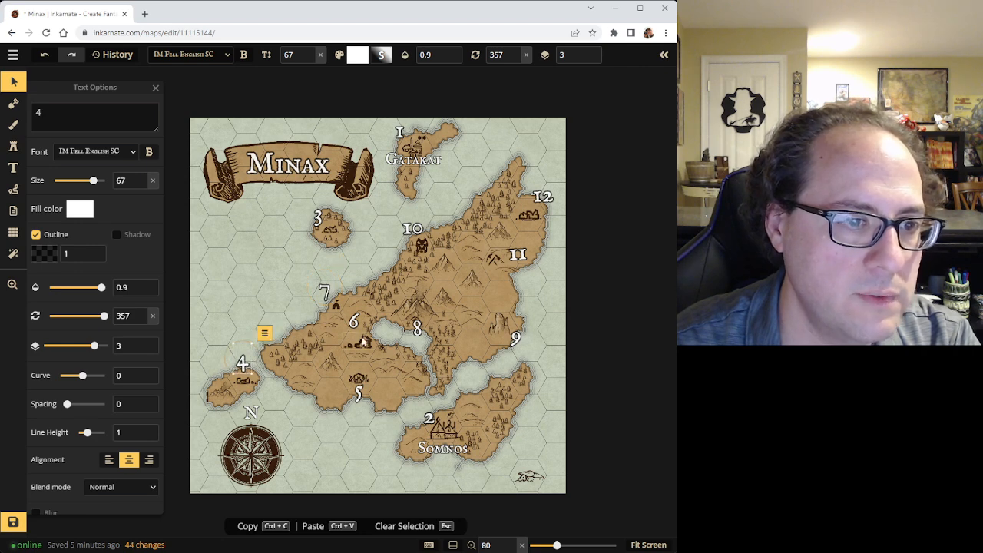
{"action": "left_click_drag", "start_coordinate": [357, 324], "coordinate": [356, 335]}
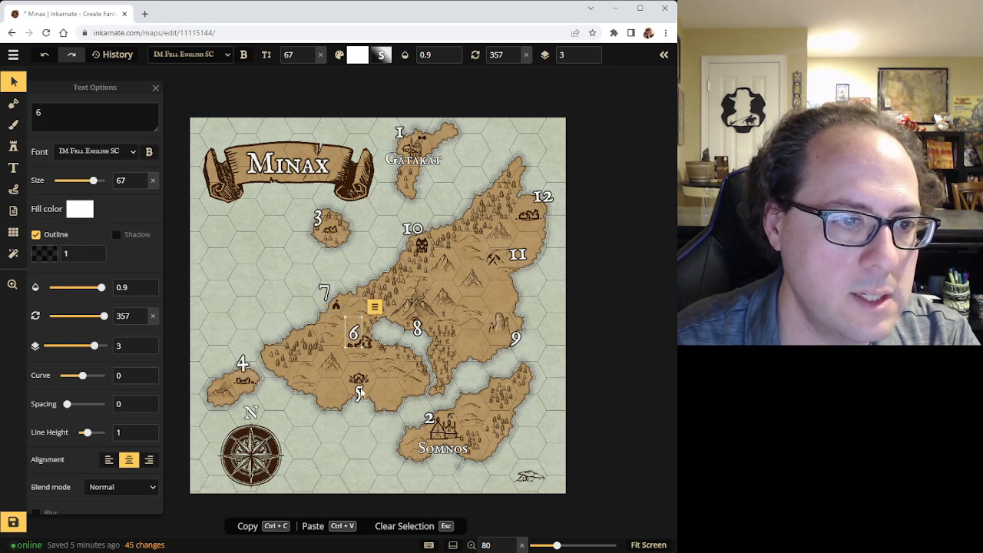
Move the "5" label to the west side of the southern mainland settlement icon
{"action": "left_click", "coordinate": [351, 391]}
{"action": "left_click", "coordinate": [357, 394]}
{"action": "left_click", "coordinate": [351, 406]}
{"action": "left_click_drag", "start_coordinate": [360, 397], "coordinate": [345, 390]}
{"action": "left_click", "coordinate": [355, 439]}
Move the "9" label up beside the rock towers and the "11" label directly below the mine icon
{"action": "left_click_drag", "start_coordinate": [514, 342], "coordinate": [519, 322]}
{"action": "left_click_drag", "start_coordinate": [511, 256], "coordinate": [502, 283]}
{"action": "left_click", "coordinate": [550, 267]}
{"action": "left_click", "coordinate": [536, 255]}
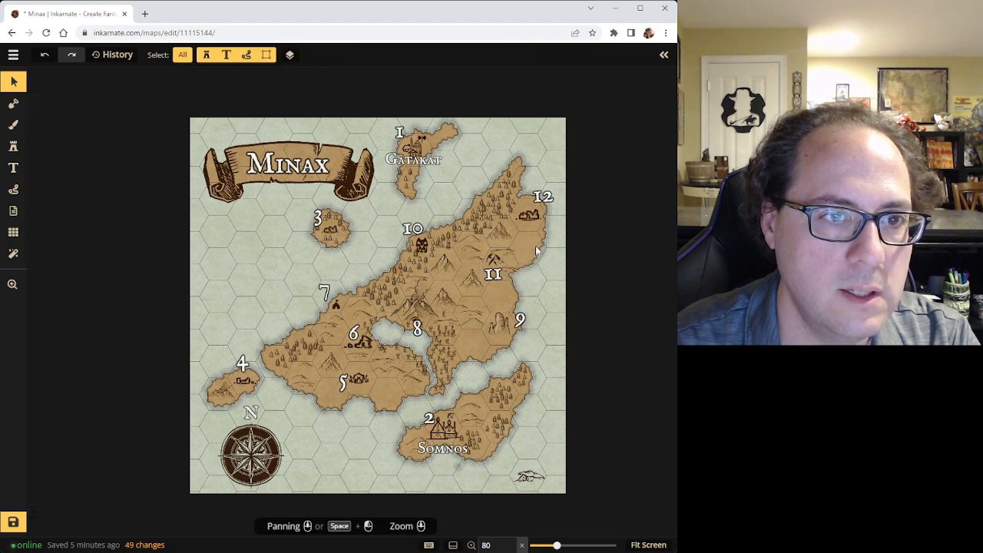
Try the "12" label directly above the northeastern ruins icon, and undo that move
{"action": "left_click_drag", "start_coordinate": [543, 198], "coordinate": [529, 203]}
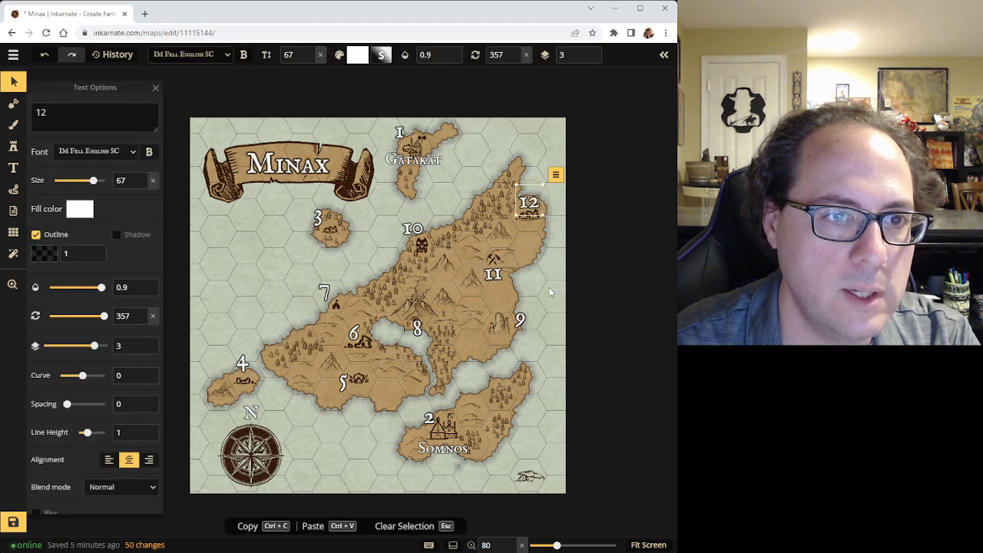
{"action": "left_click", "coordinate": [549, 287]}
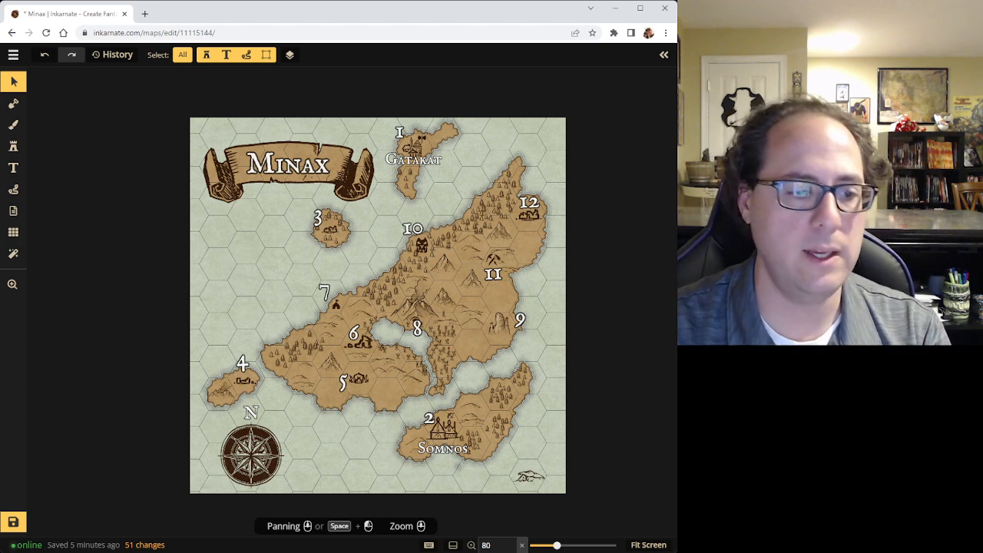
{"action": "key", "text": "ctrl+z"}
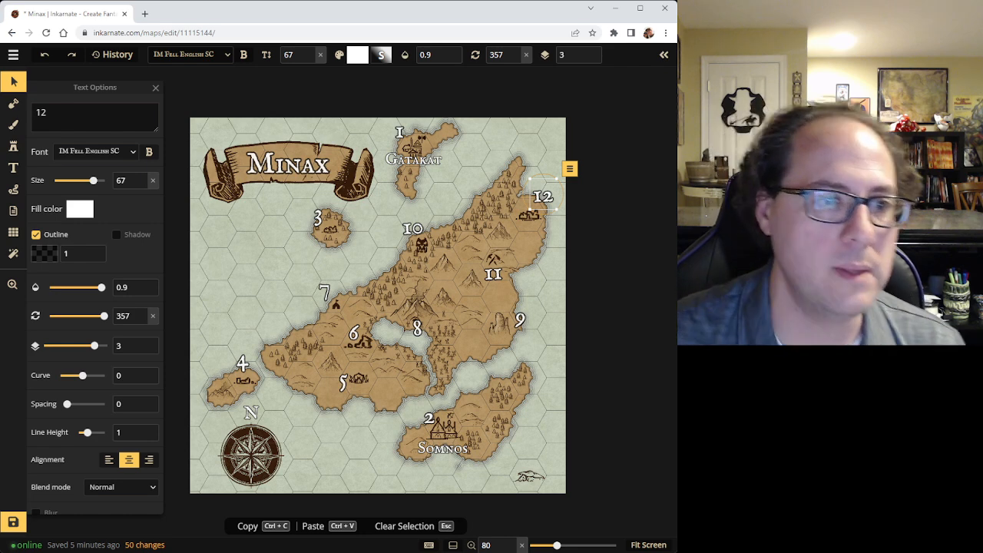
Move the "8" label slightly lower beneath the cave icon at the volcano's foot
{"action": "left_click", "coordinate": [416, 329]}
{"action": "left_click_drag", "start_coordinate": [416, 333], "coordinate": [414, 340]}
{"action": "left_click", "coordinate": [348, 458]}
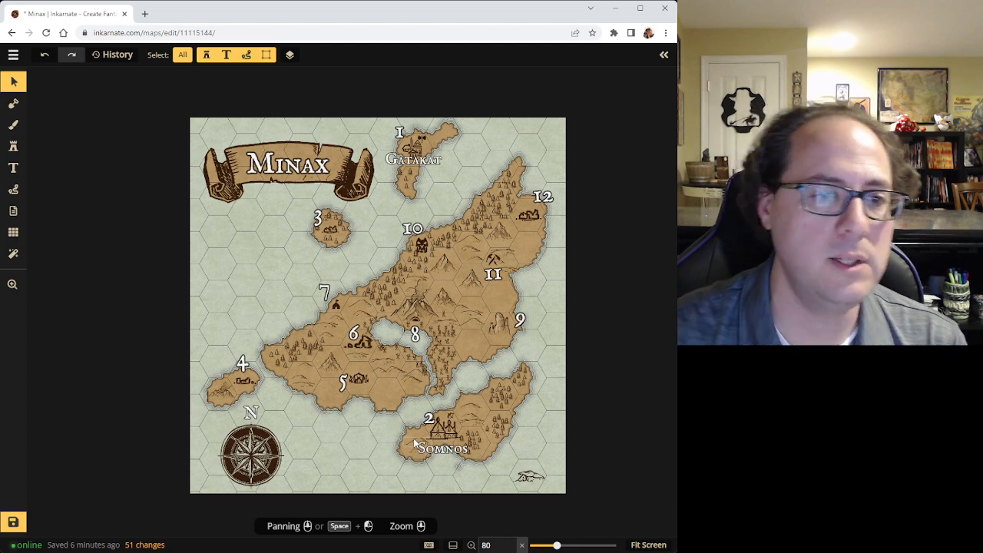
Delete the Somnos and Gatakat name labels and save the map
{"action": "left_click", "coordinate": [442, 450]}
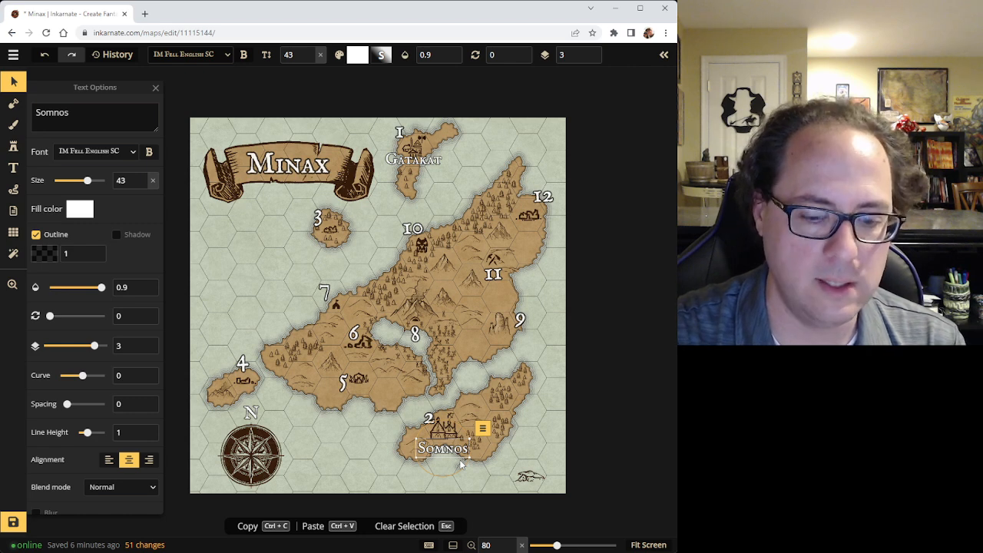
{"action": "key", "text": "Delete"}
{"action": "left_click", "coordinate": [421, 161]}
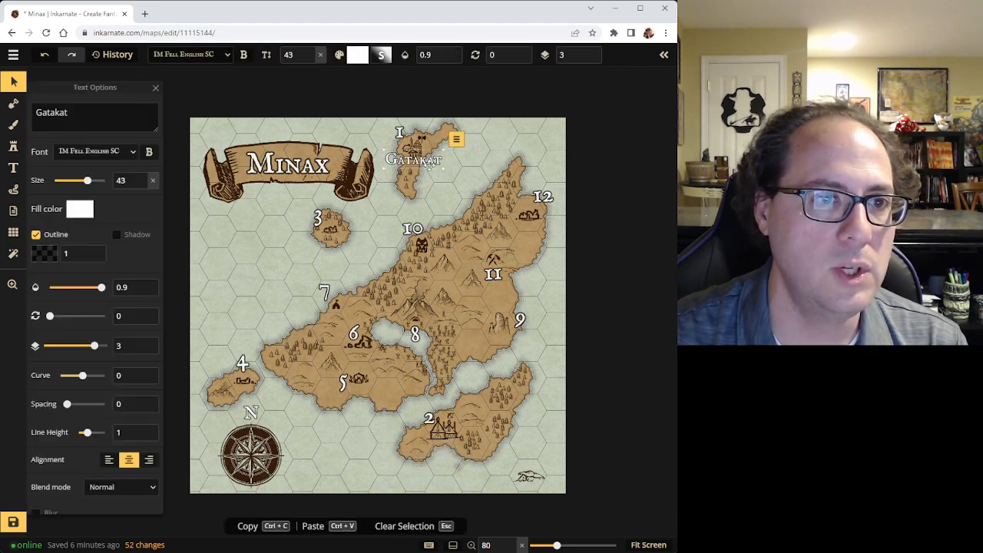
{"action": "key", "text": "Delete"}
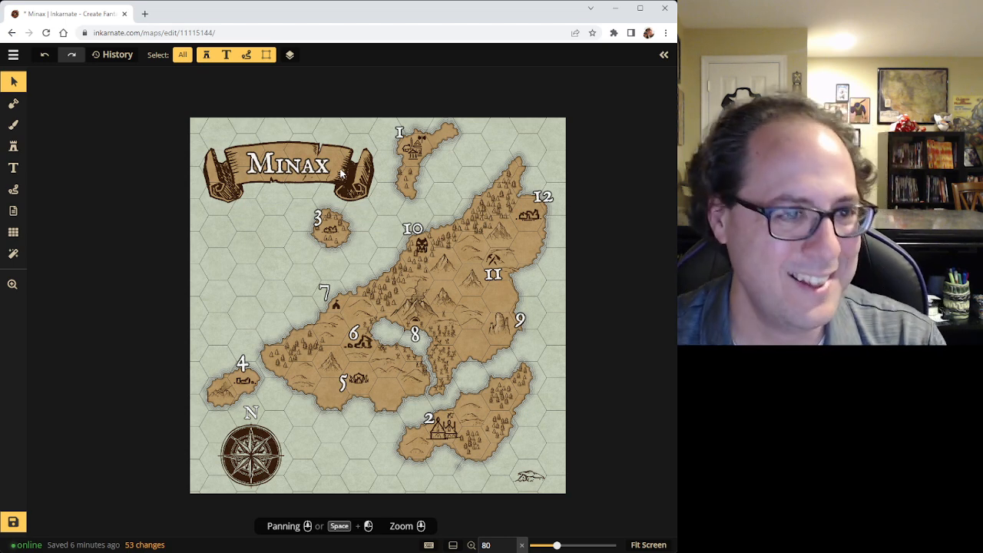
{"action": "key", "text": "ctrl+s"}
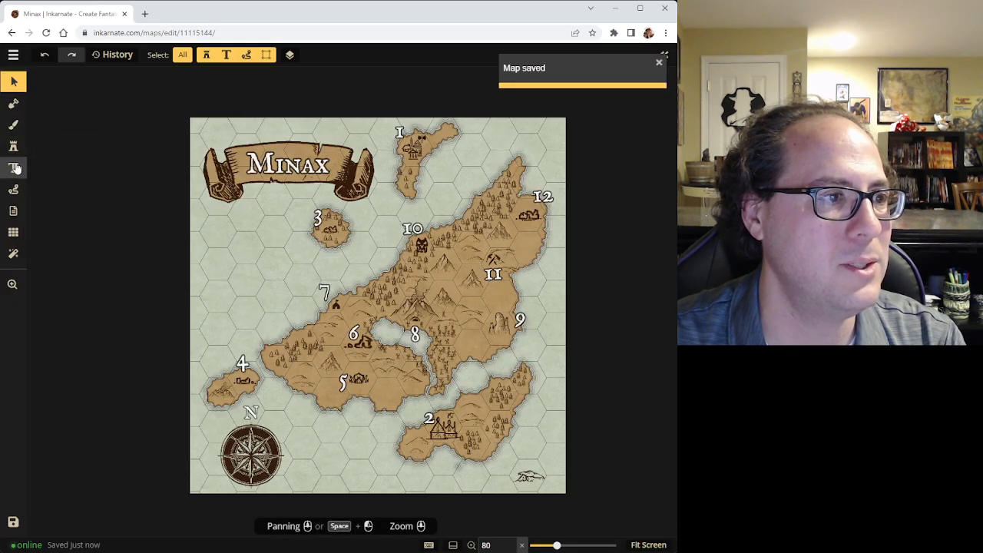
Place a size 43 "Gatakat" name label on the northern island, below the city icon
{"action": "left_click", "coordinate": [13, 167]}
{"action": "left_click", "coordinate": [413, 167]}
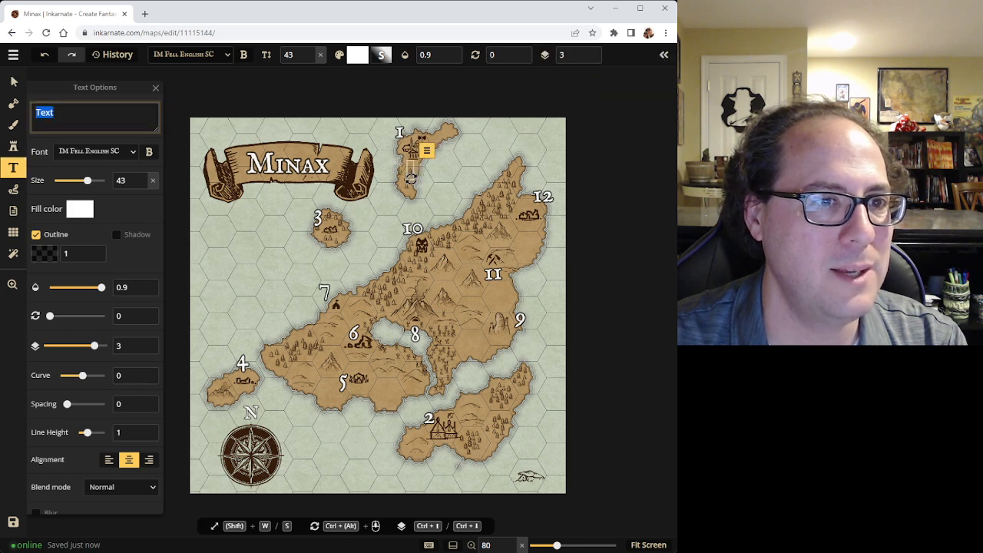
{"action": "type", "text": "Gatakat"}
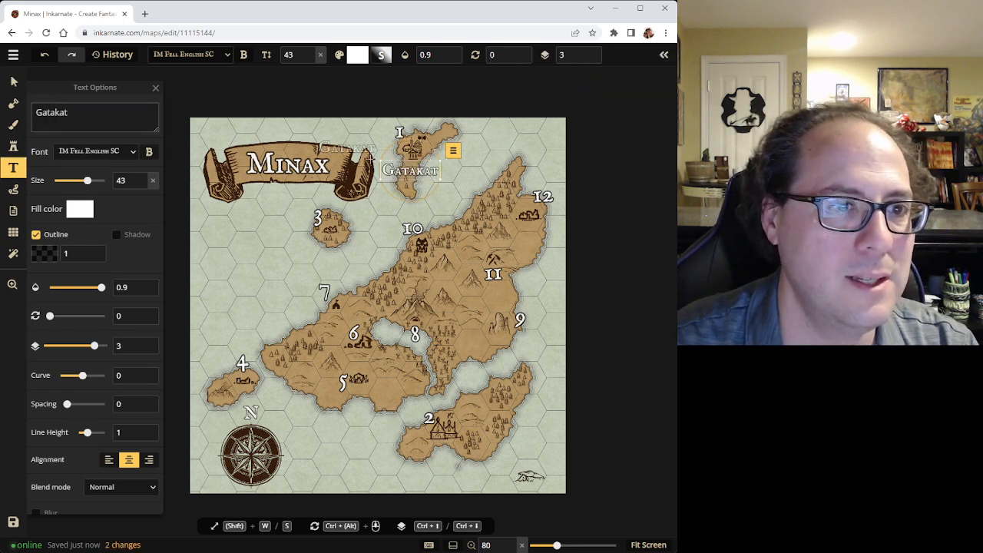
Place a size 43 "Somnos" name label on the southeastern island, directly below the settlement icon
{"action": "left_click", "coordinate": [441, 471]}
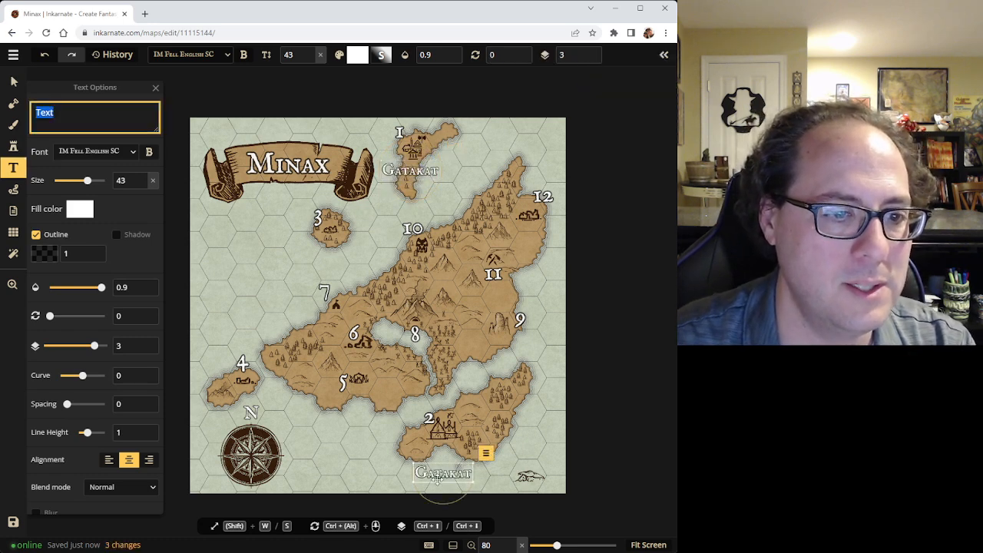
{"action": "type", "text": "Son"}
{"action": "key", "text": "BackSpace"}
{"action": "type", "text": "mnos"}
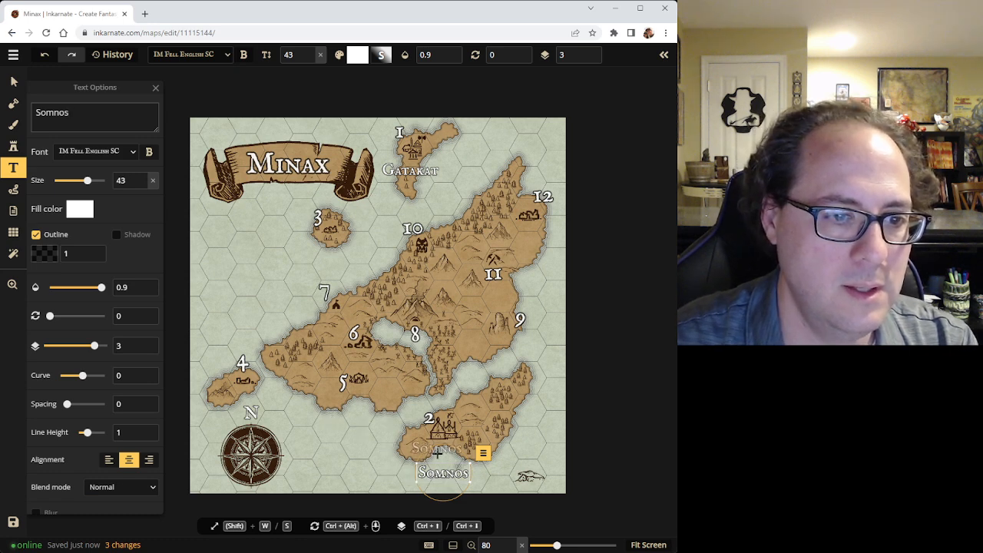
{"action": "left_click", "coordinate": [441, 454]}
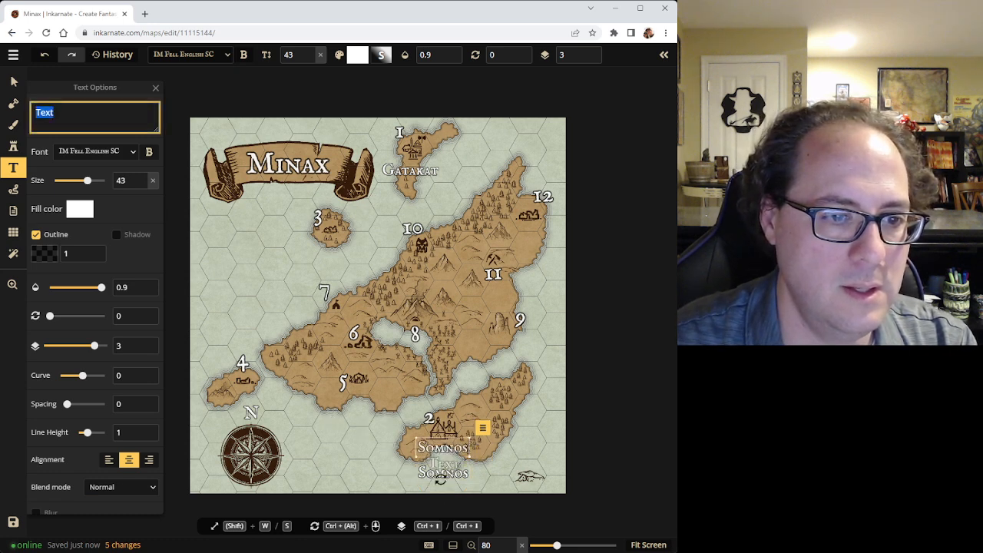
Delete the duplicate "Somnos" label in the sea below the southeastern island and save the map
{"action": "left_click", "coordinate": [14, 83]}
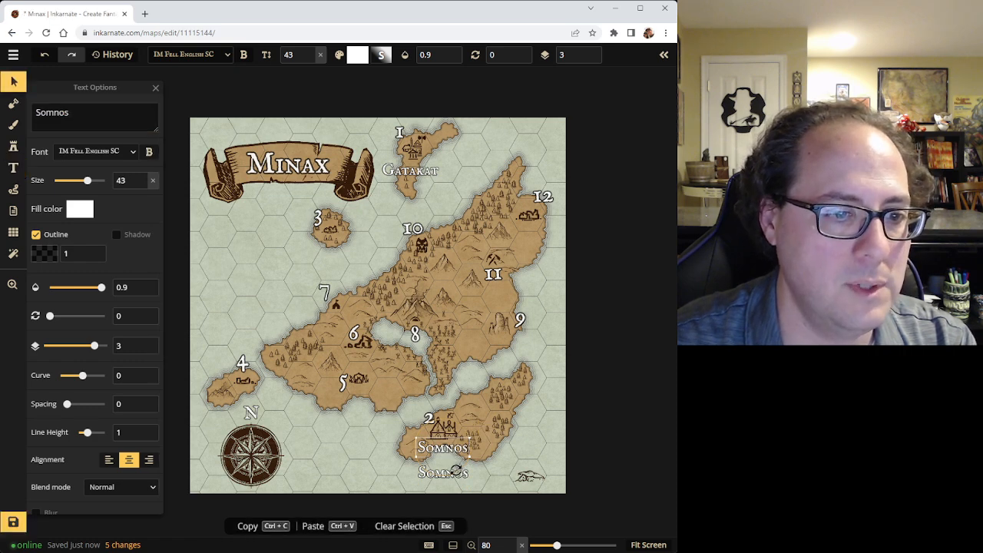
{"action": "left_click", "coordinate": [464, 475]}
{"action": "key", "text": "Delete"}
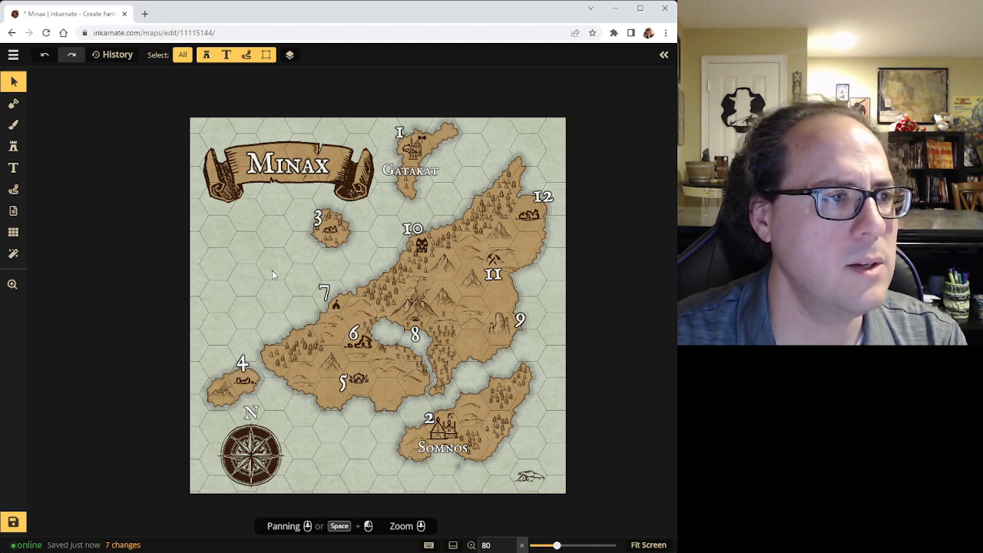
{"action": "key", "text": "ctrl+s"}
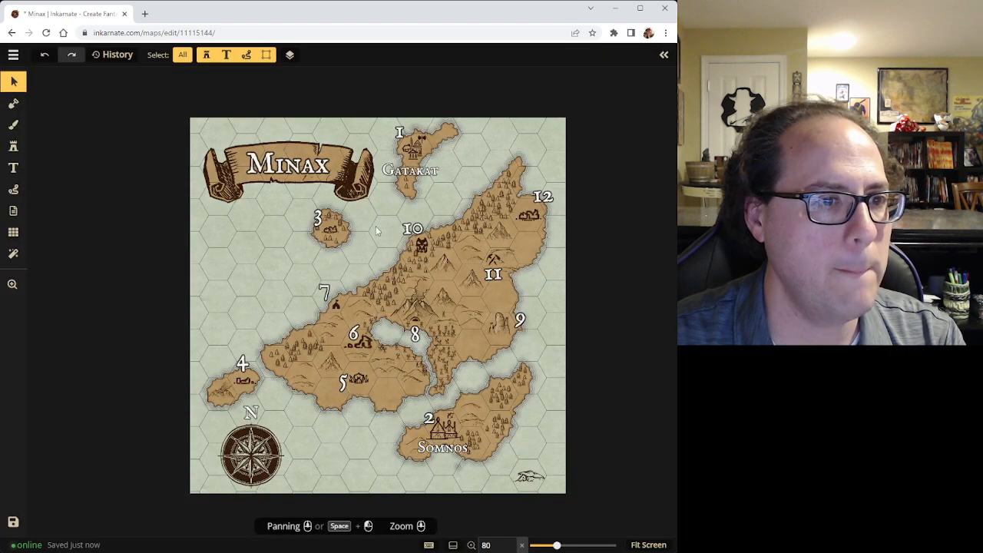
{"action": "left_click", "coordinate": [13, 55]}
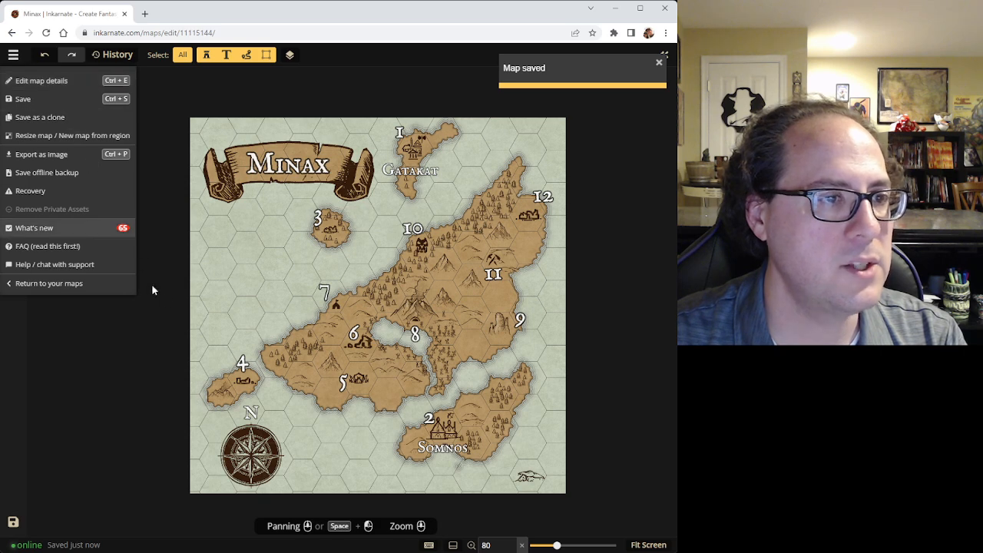
{"action": "left_click", "coordinate": [182, 290]}
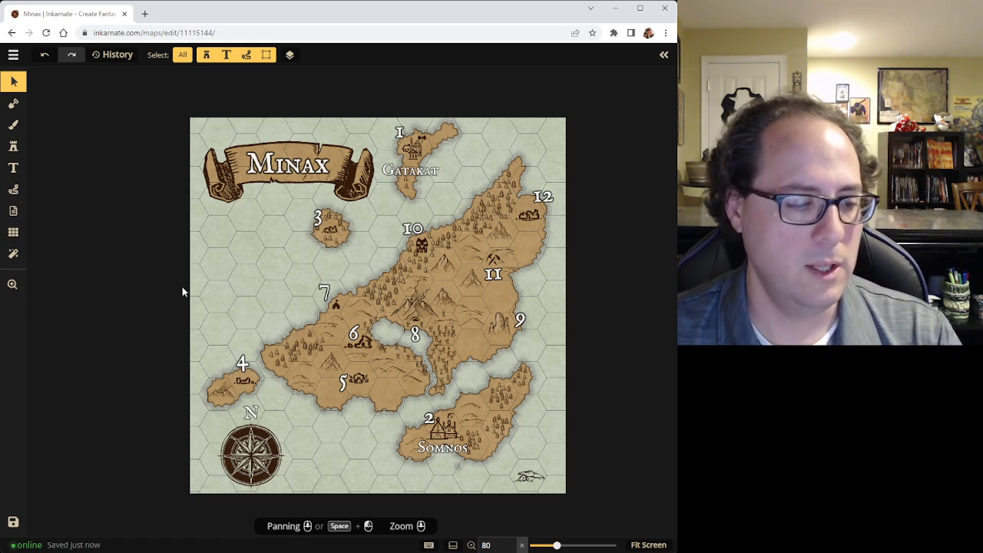
{"action": "key", "text": "ctrl+s"}
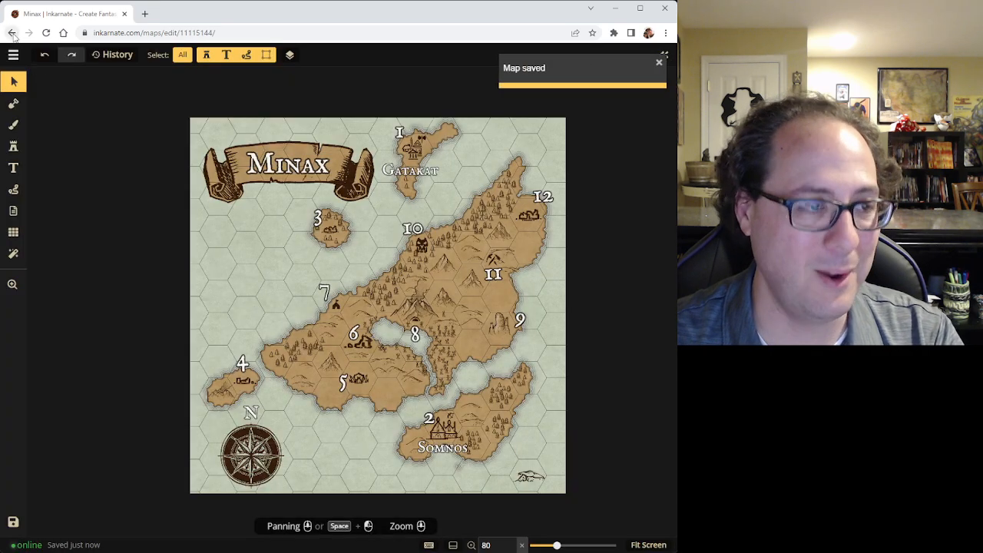
Return to the maps list and open the Skraelands map with its objects list hidden, ready for selecting objects
{"action": "left_click", "coordinate": [12, 33]}
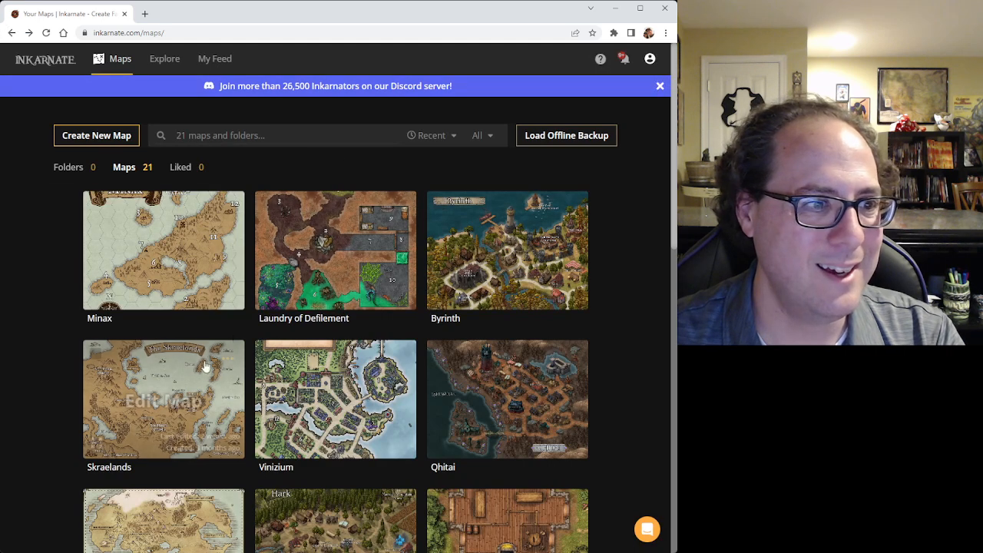
{"action": "left_click", "coordinate": [171, 399]}
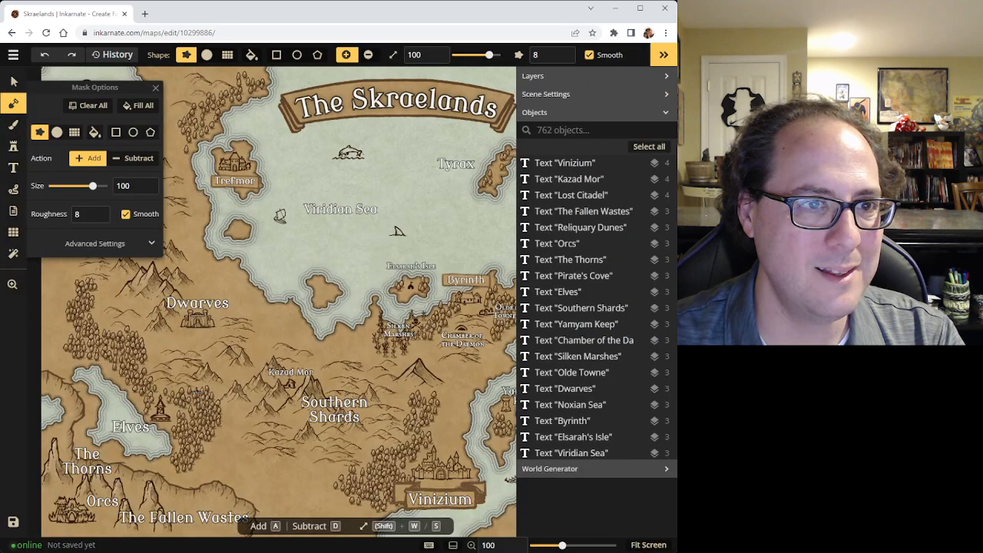
{"action": "left_click", "coordinate": [664, 54]}
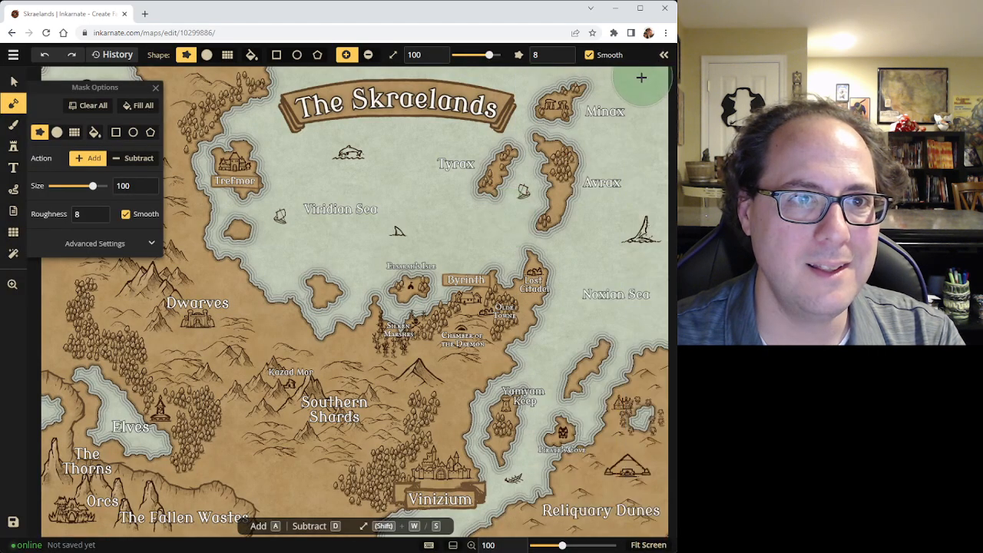
{"action": "left_click", "coordinate": [13, 81]}
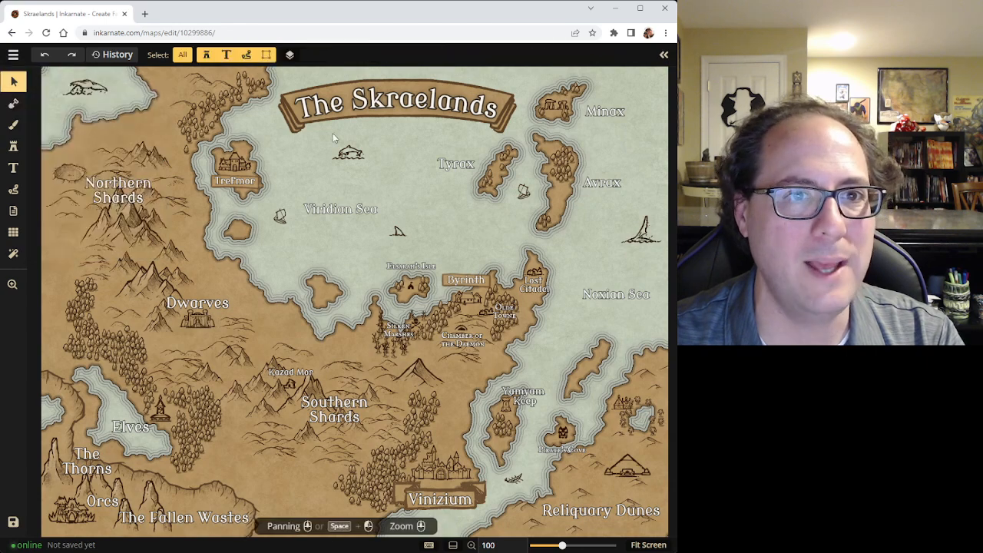
Nudge the "Minax" label slightly upward and remove the settlement icon from the island beside it
{"action": "left_click", "coordinate": [614, 112]}
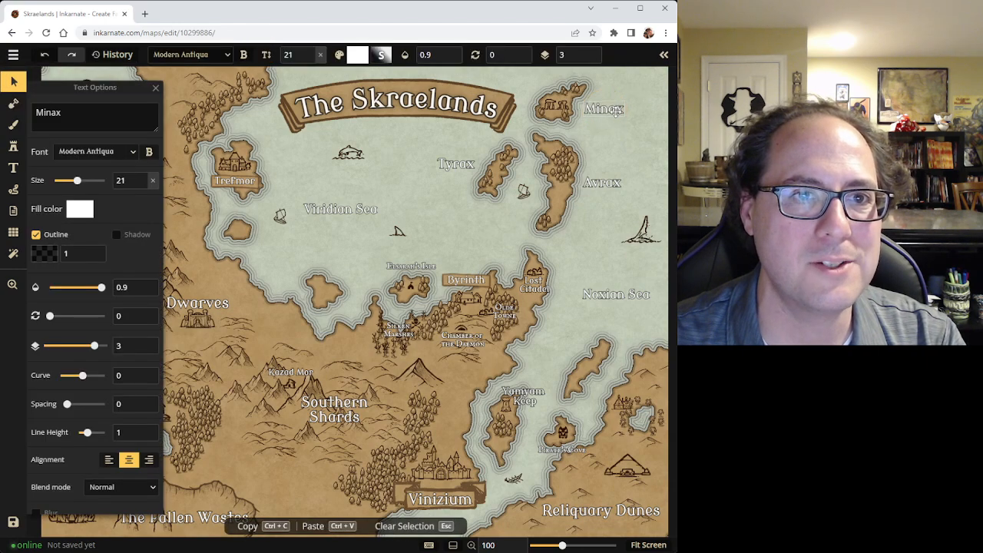
{"action": "scroll", "coordinate": [555, 94], "scroll_direction": "up", "scroll_amount": 4}
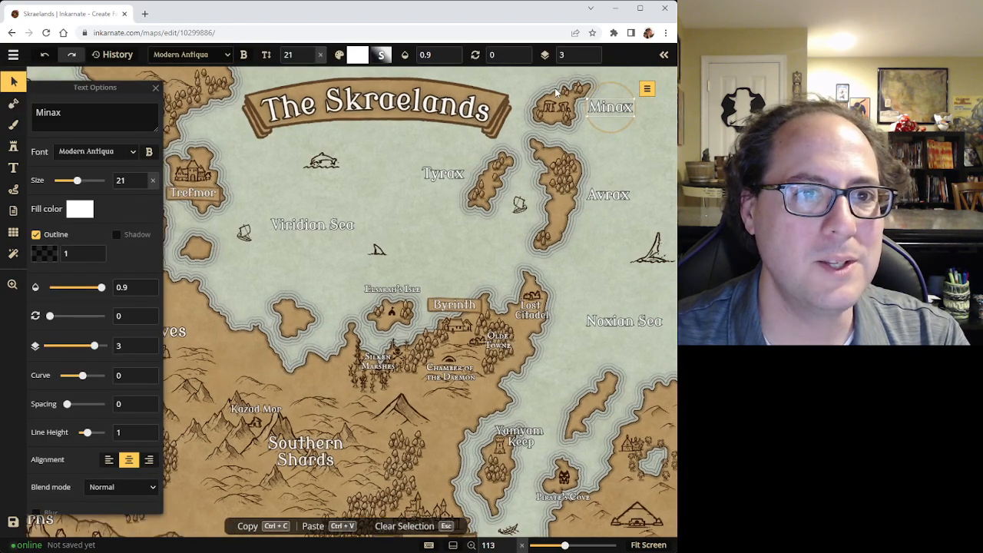
{"action": "key", "text": "Escape"}
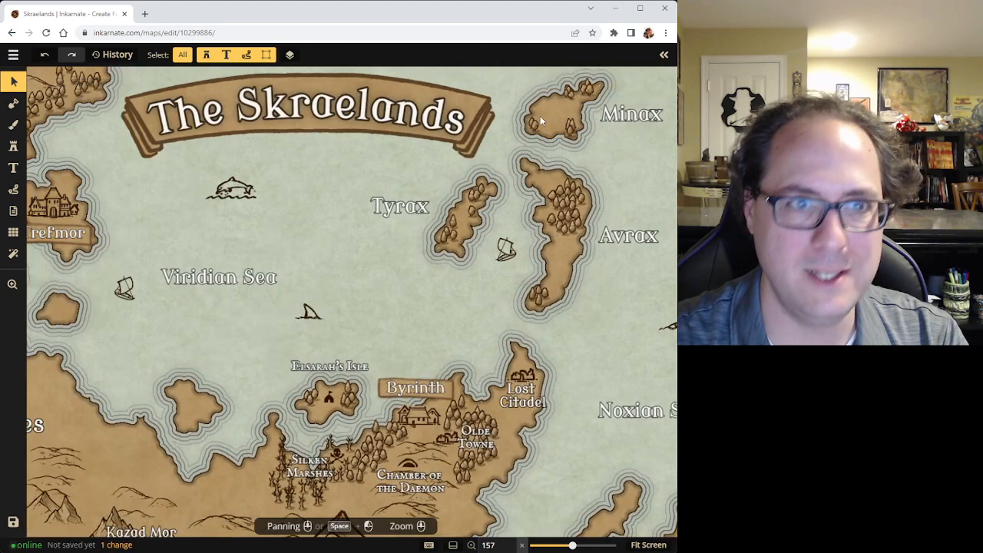
Carve a sea inlet into the south side of Minax island with the mask brush set to subtract at size 11
{"action": "left_click", "coordinate": [13, 102]}
{"action": "key", "text": "d"}
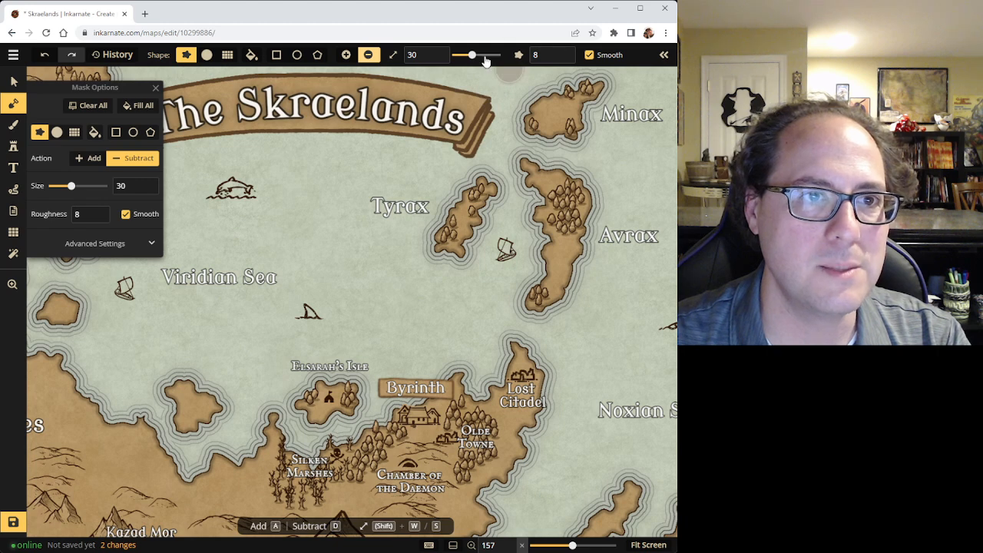
{"action": "left_click_drag", "start_coordinate": [471, 54], "coordinate": [459, 55]}
{"action": "mouse_move", "coordinate": [551, 145]}
{"action": "left_mouse_down"}
{"action": "mouse_move", "coordinate": [571, 115]}
{"action": "mouse_move", "coordinate": [582, 116]}
{"action": "left_mouse_up"}
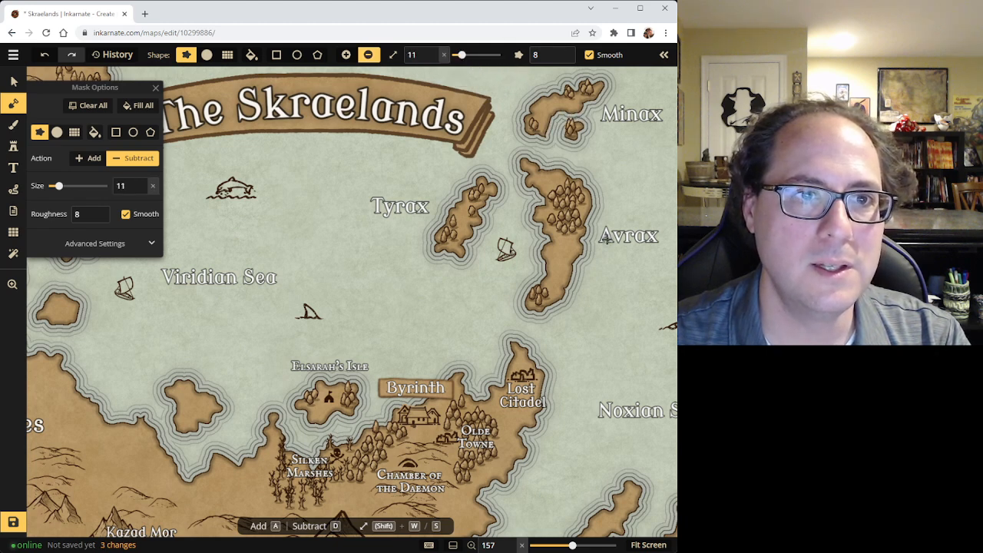
{"action": "scroll", "coordinate": [498, 232], "scroll_direction": "down", "scroll_amount": 5}
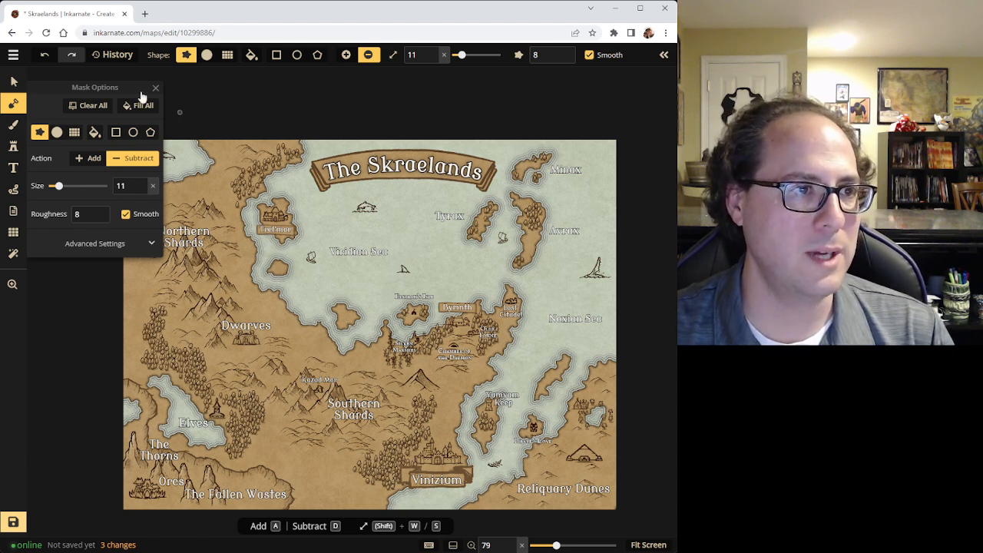
Stay on the Skraelands map and save its changes
{"action": "left_click", "coordinate": [12, 33]}
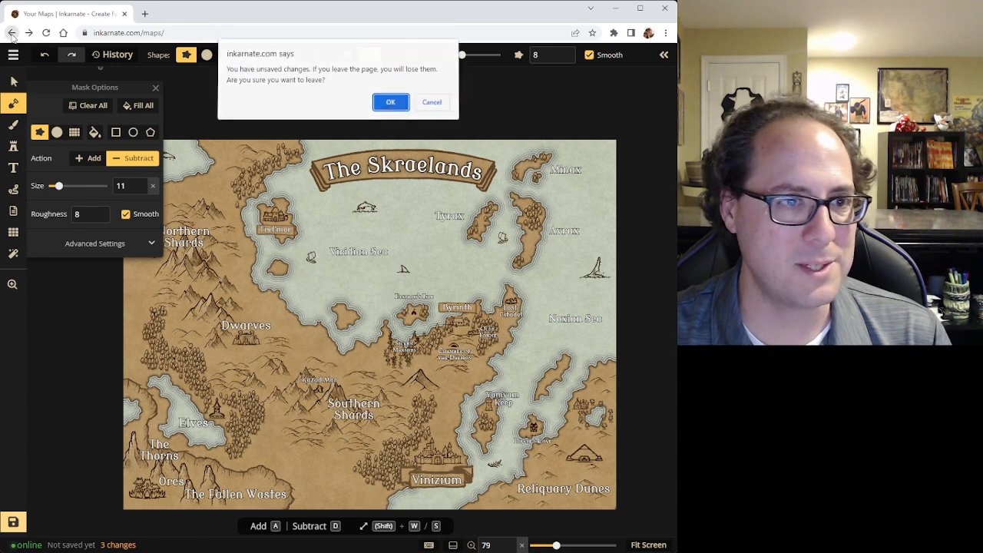
{"action": "left_click", "coordinate": [425, 102]}
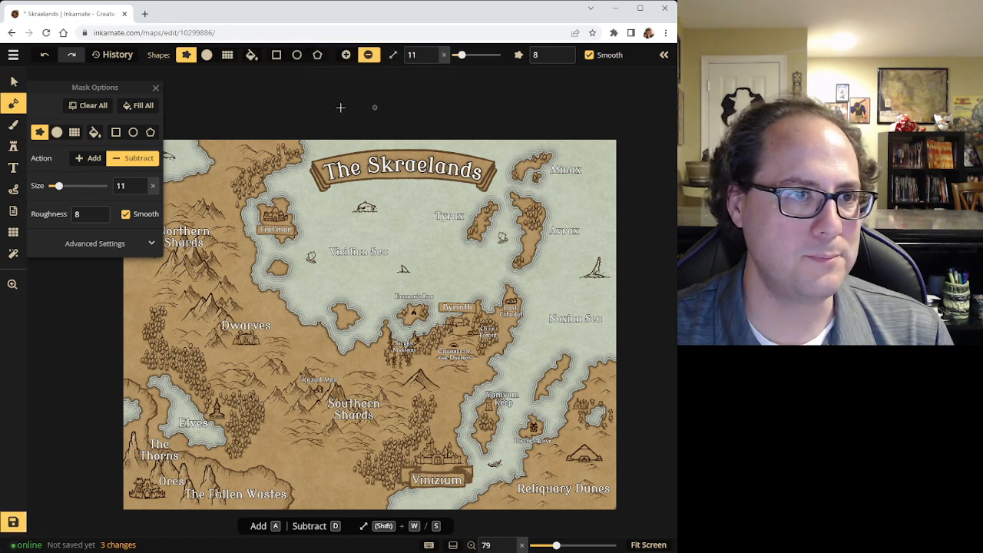
{"action": "left_click", "coordinate": [23, 518]}
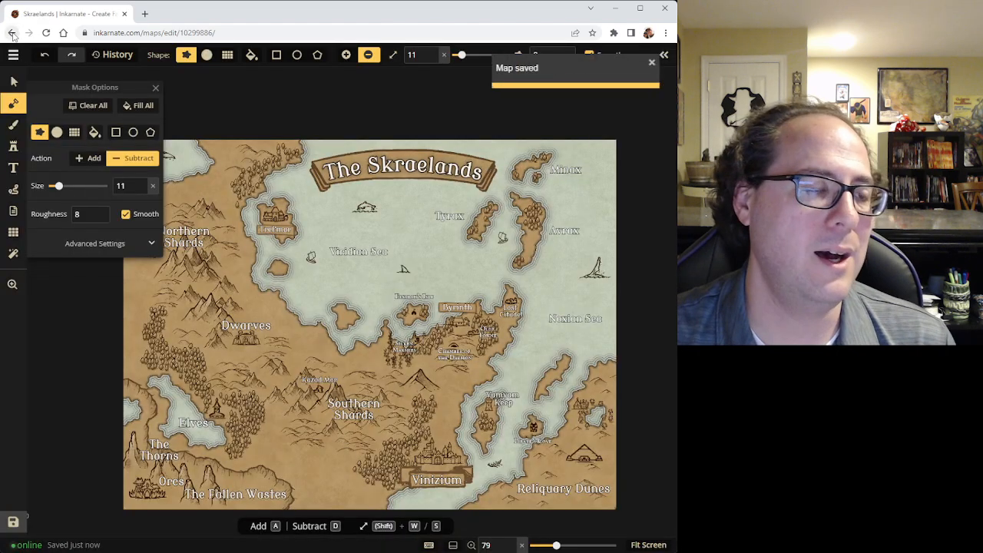
Open the Laundry of Defilement map from the maps list and hide its side panels to view the whole dungeon
{"action": "left_click", "coordinate": [11, 33]}
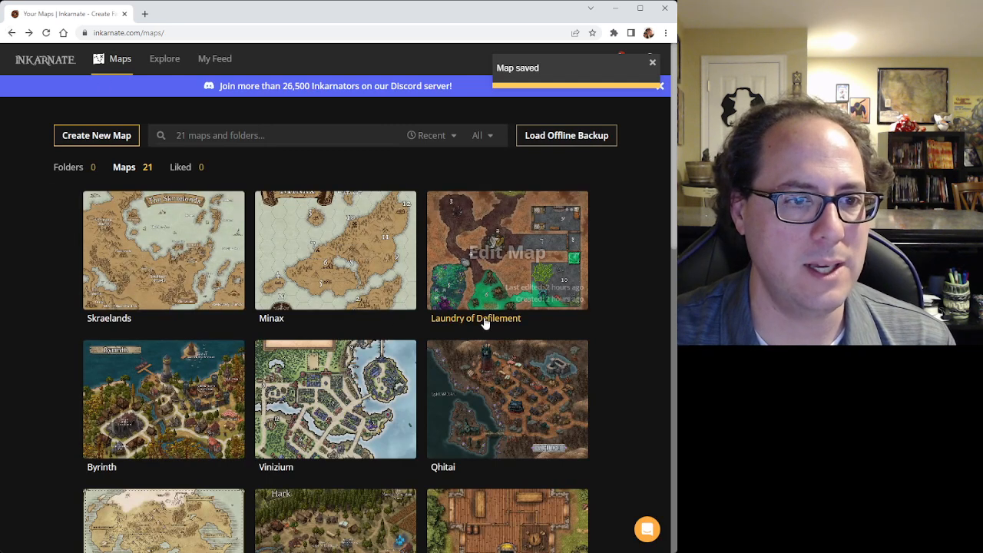
{"action": "mouse_move", "coordinate": [490, 297]}
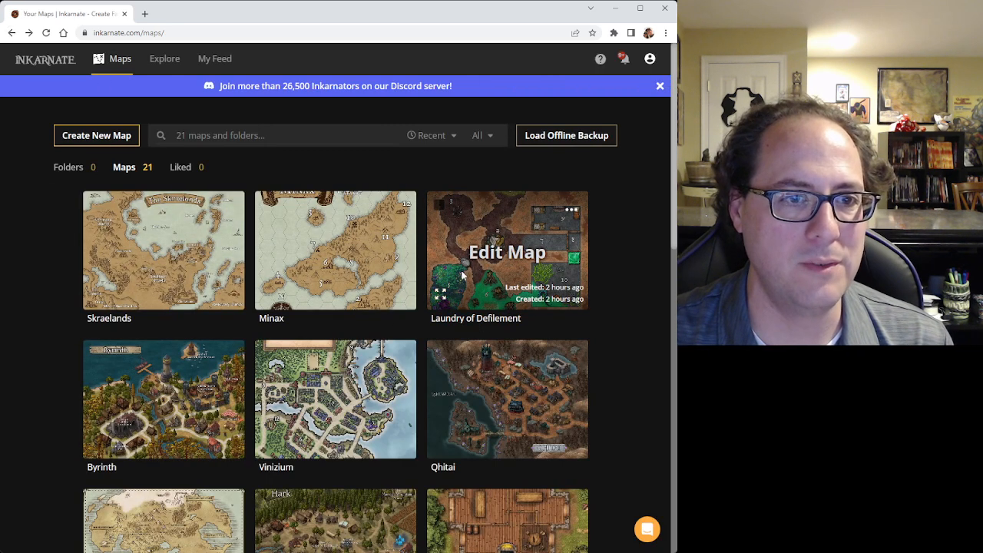
{"action": "left_click", "coordinate": [480, 258]}
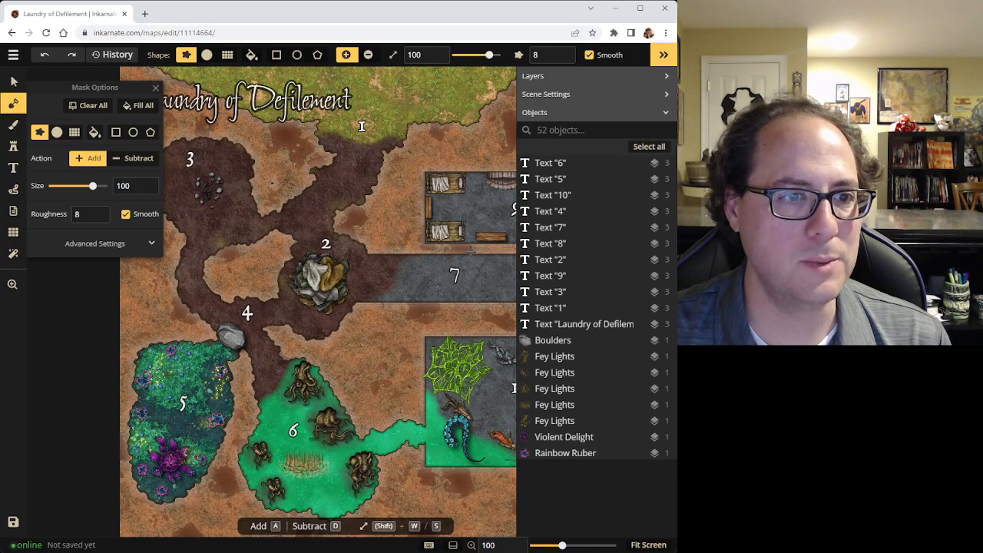
{"action": "left_click", "coordinate": [664, 55]}
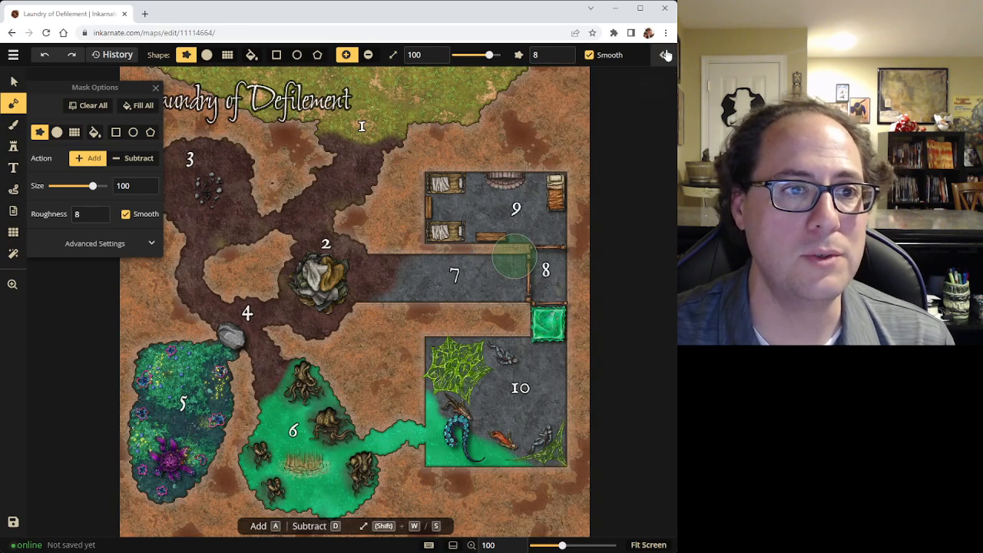
{"action": "left_click", "coordinate": [155, 89]}
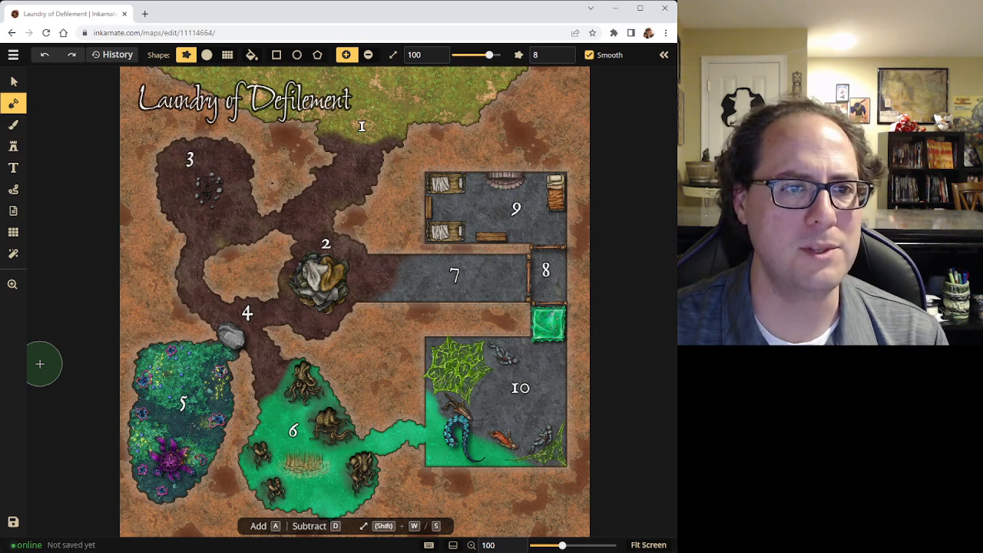
{"action": "left_click", "coordinate": [12, 82]}
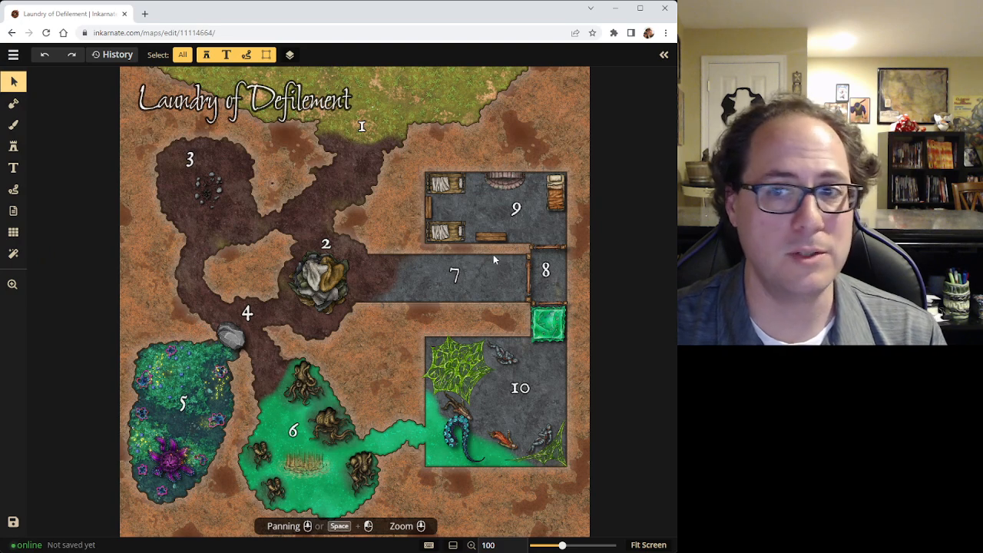